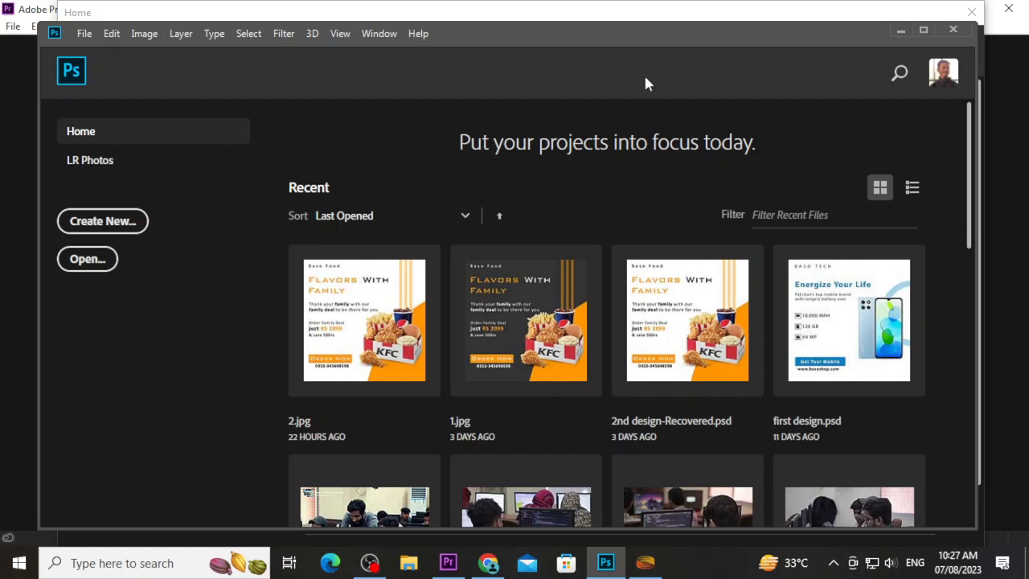
Step: Close Premiere Pro, then move the Photoshop window up on the desktop and extend its height down to the taskbar
drag(731, 39, 739, 193)
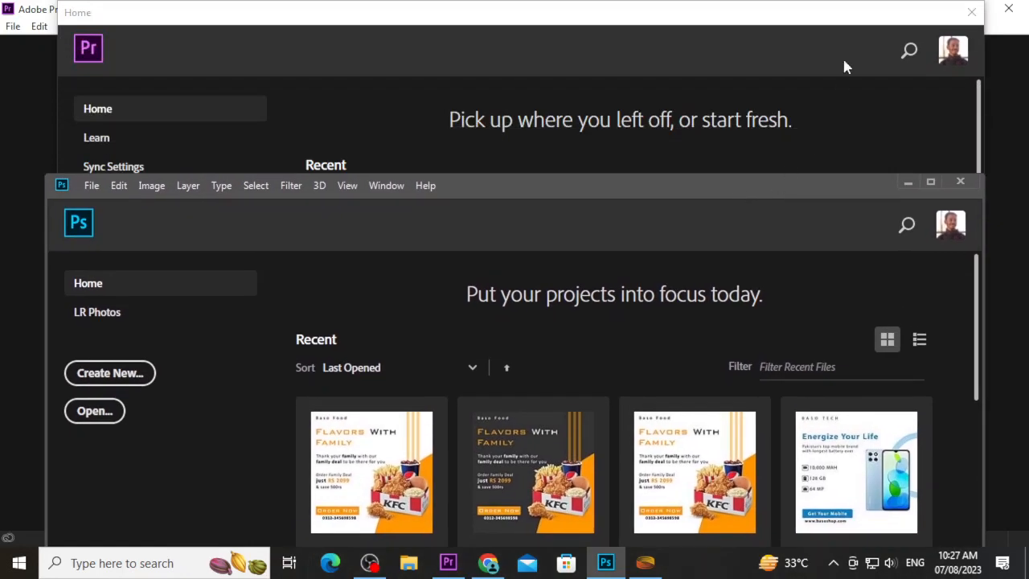
click(1009, 8)
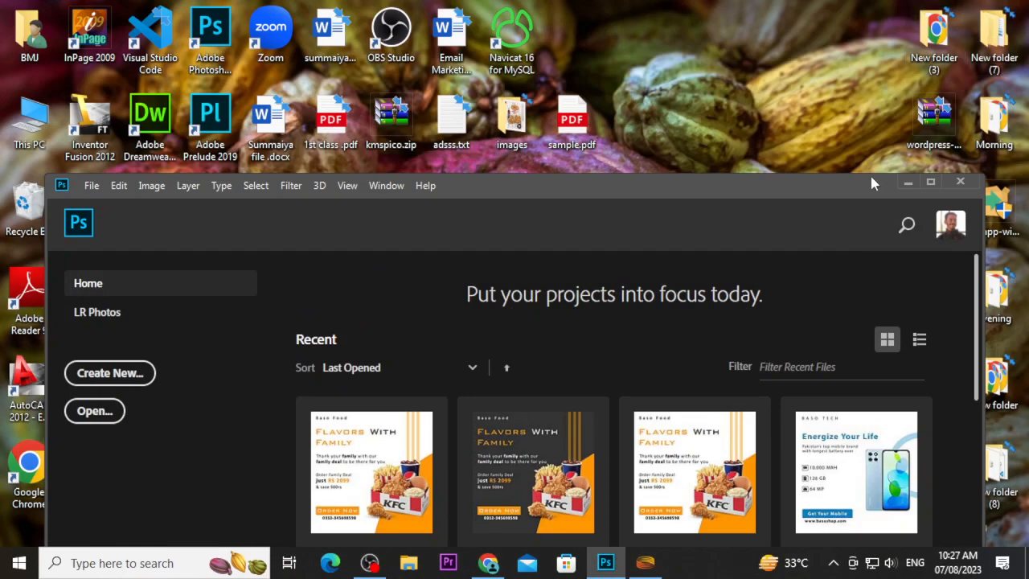
drag(873, 184, 854, 13)
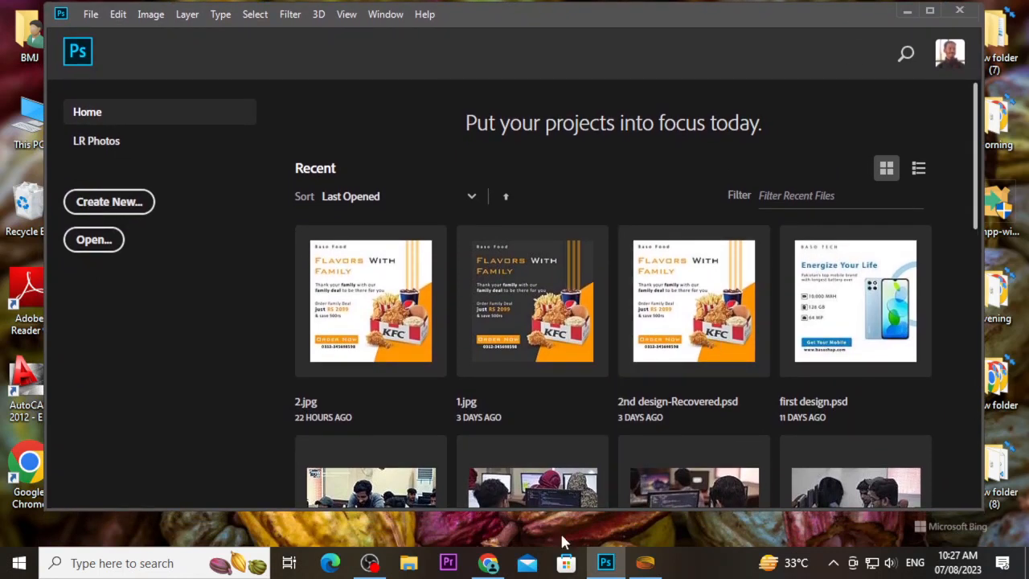
drag(564, 508, 565, 544)
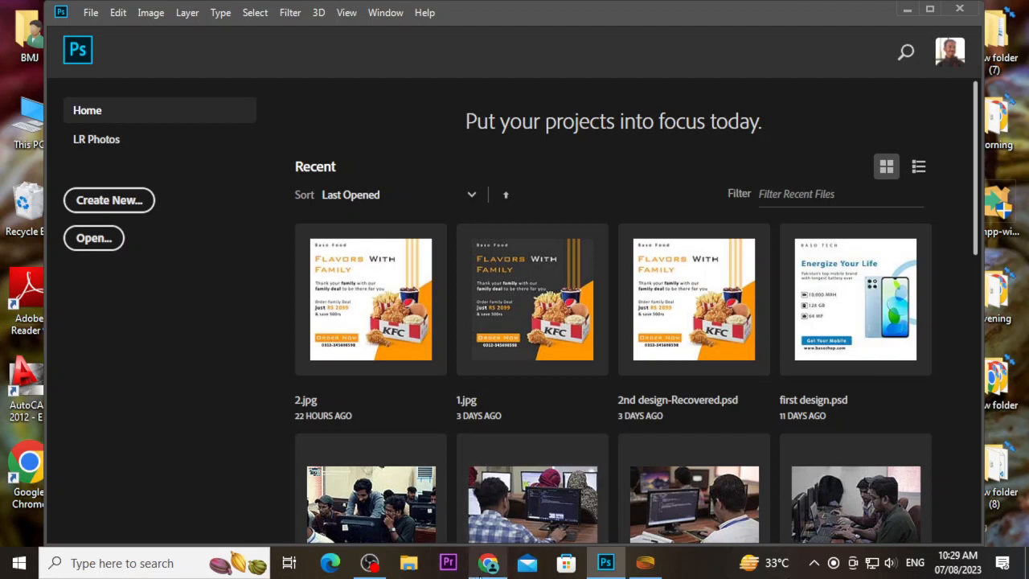
Step: Switch to Chrome, search Google for "icon finder" in a new tab and open the Iconfinder website
mouse_move(489, 563)
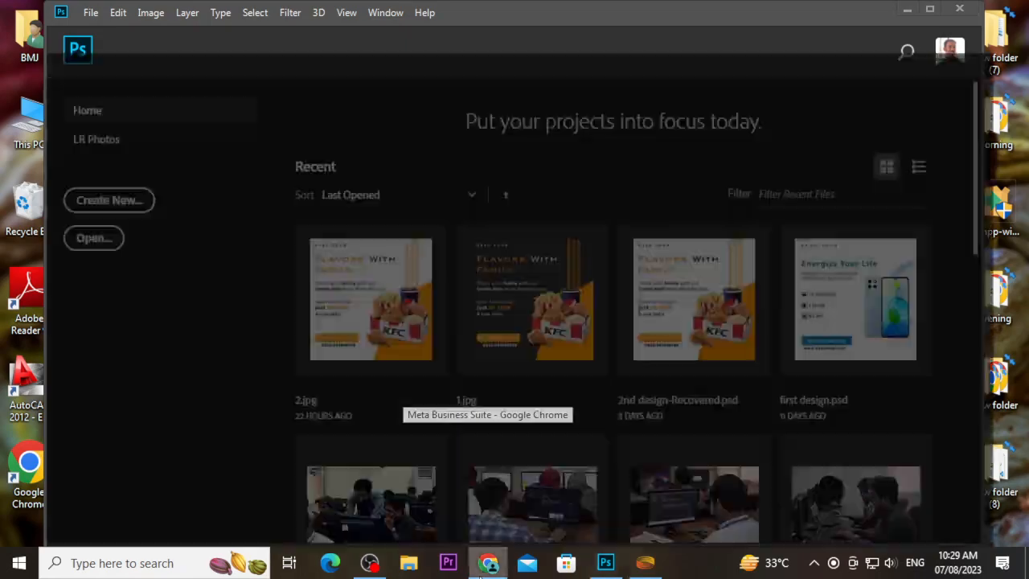
click(489, 495)
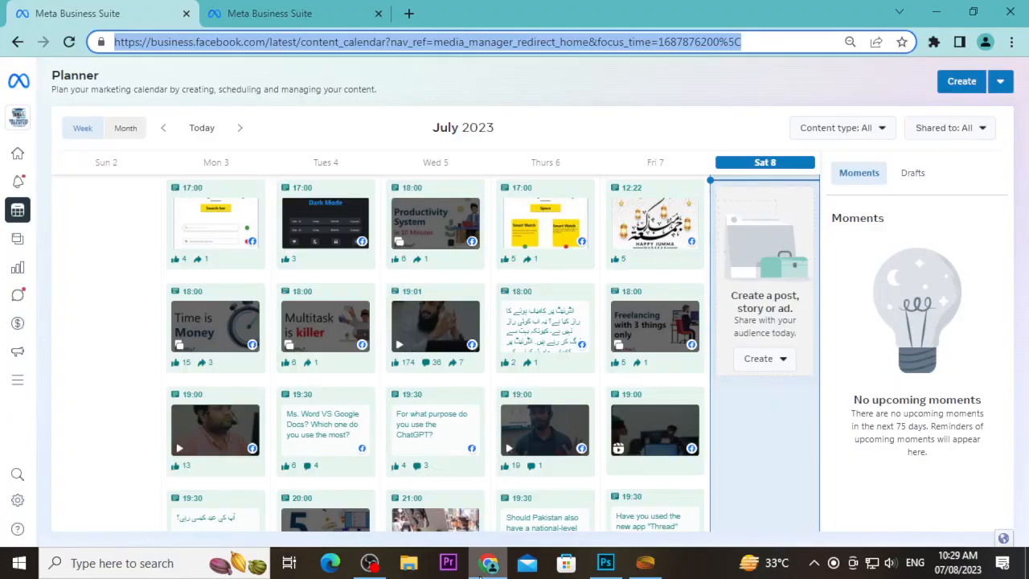
click(410, 14)
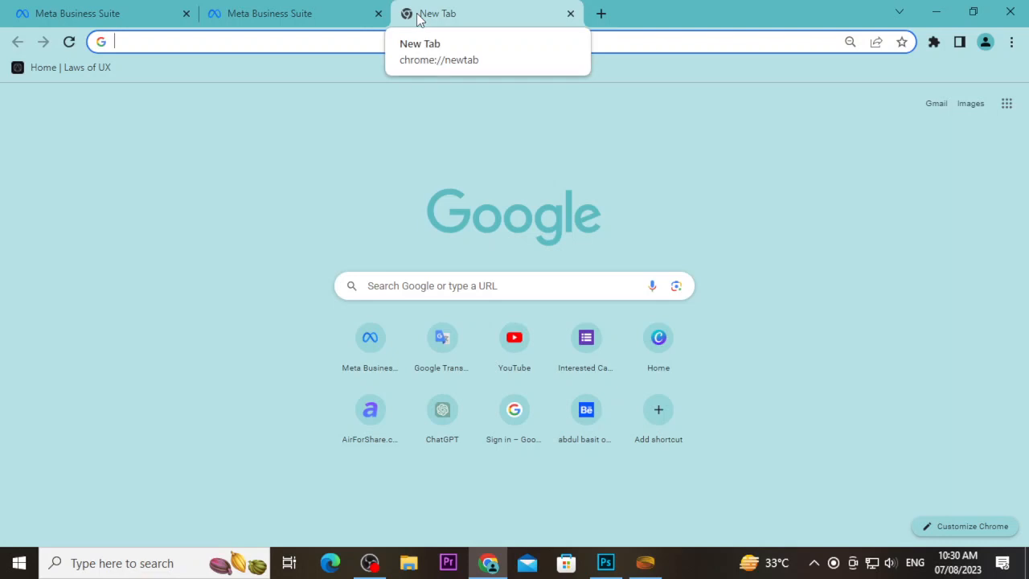
text(icon finder)
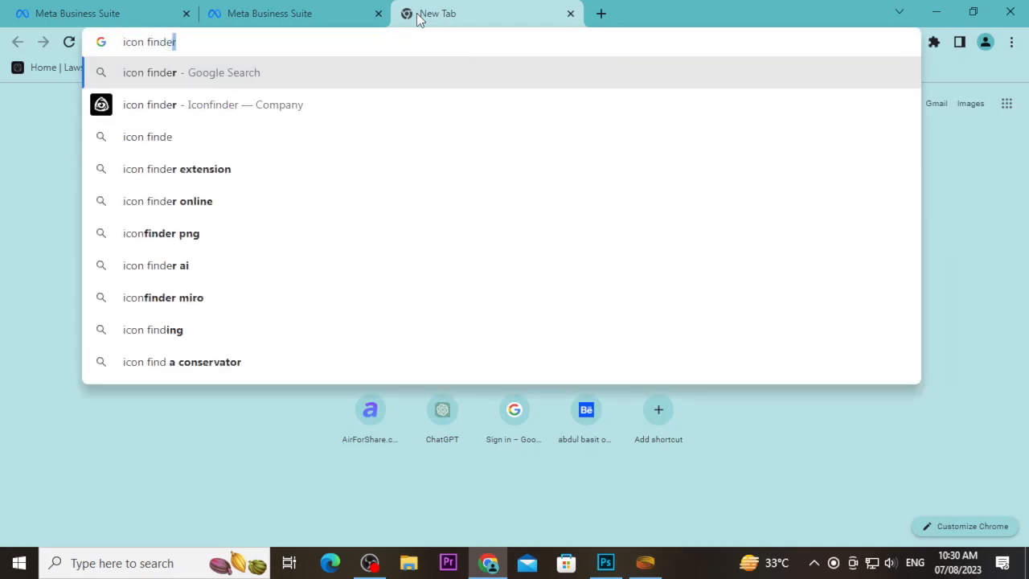
key(Return)
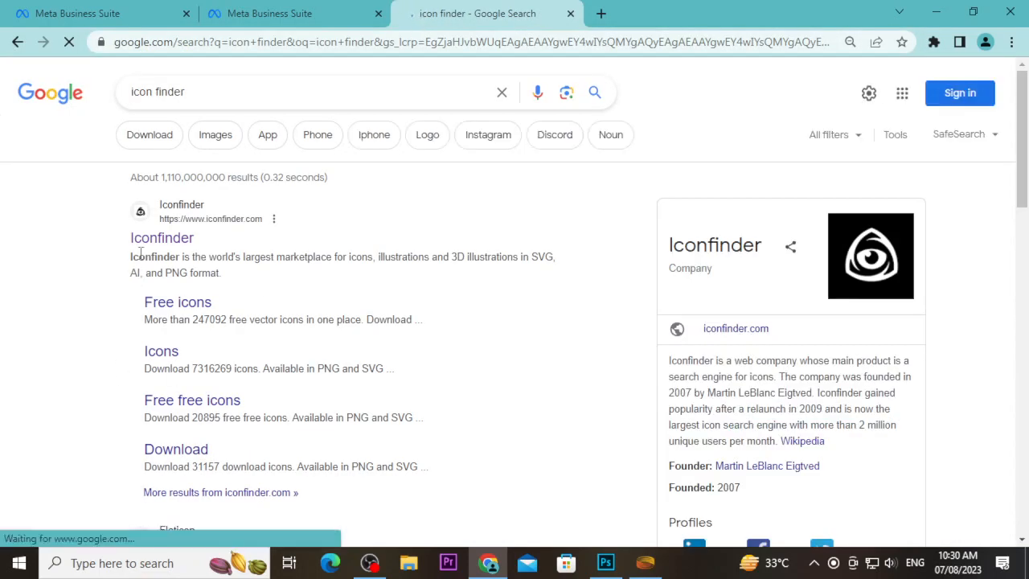
click(141, 248)
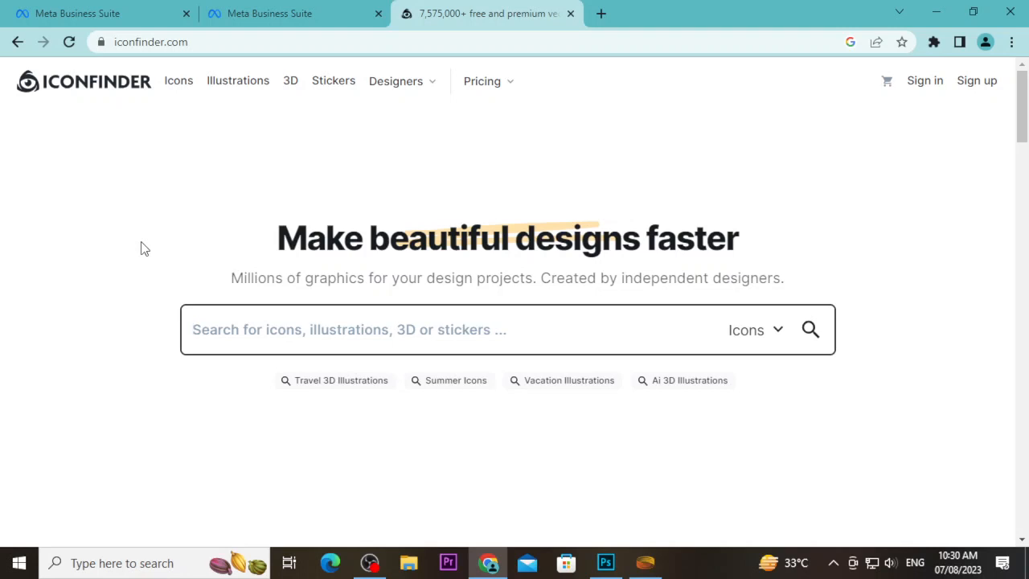
Step: Search Iconfinder for "whatsapp" and download the free solid black speech-bubble icon as a 512 px PNG
text(whats)
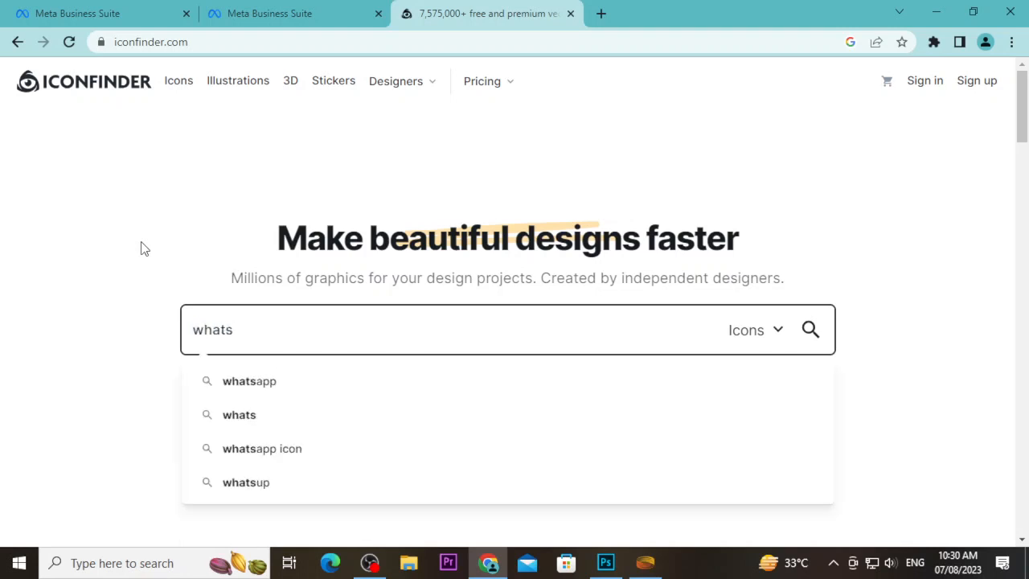
text(app)
key(Return)
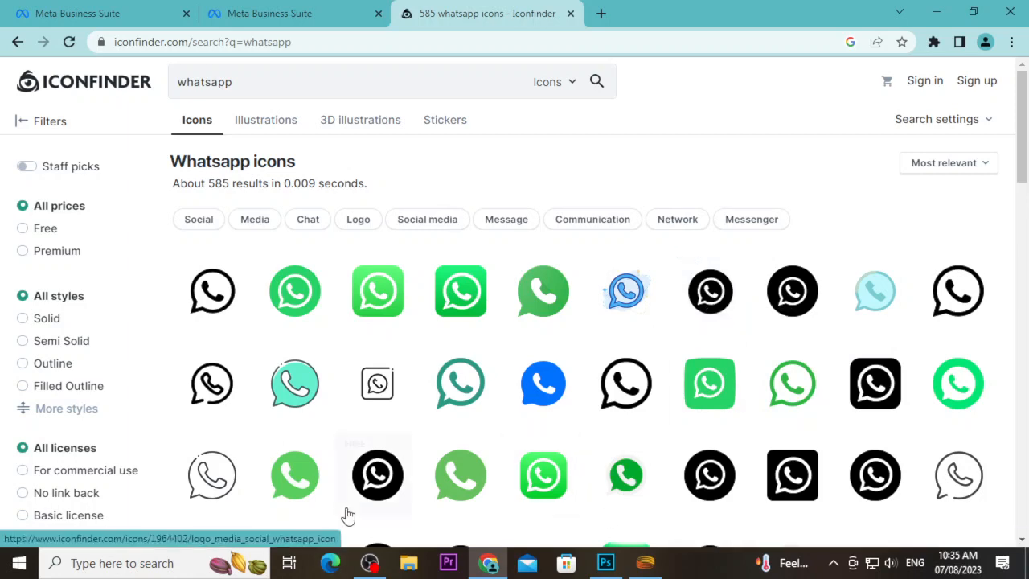
scroll(1022, 210, down, 3)
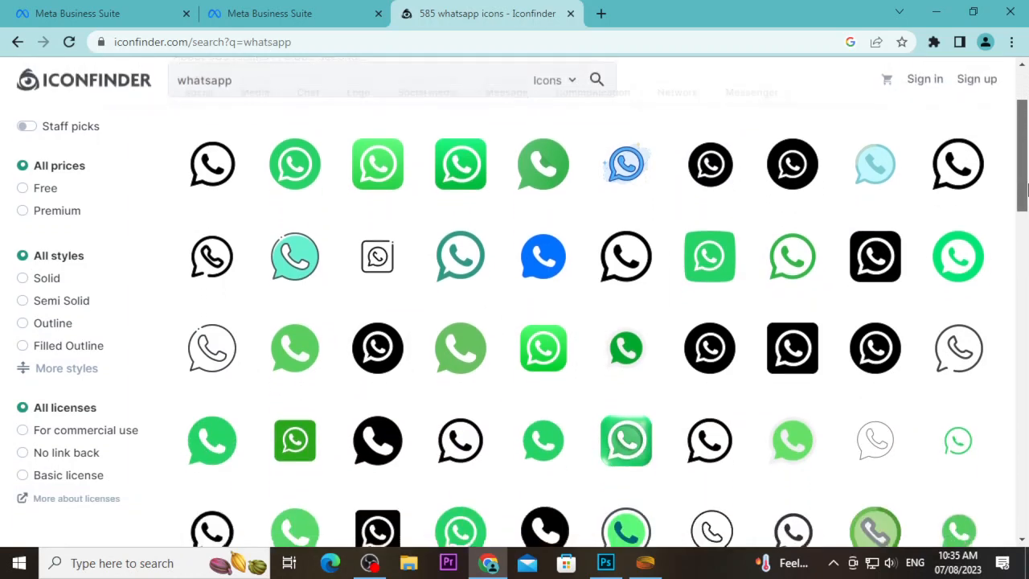
click(378, 348)
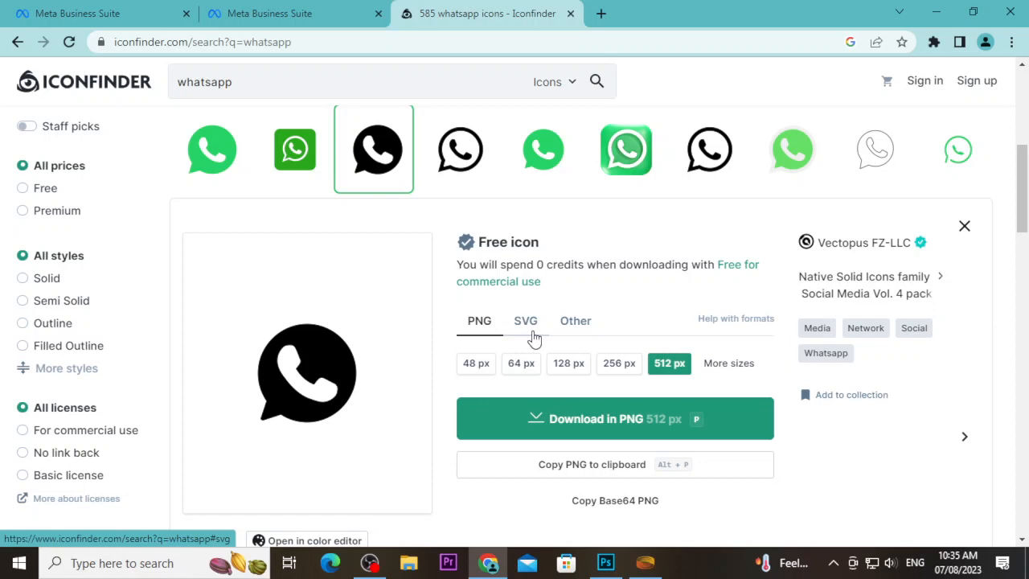
click(565, 432)
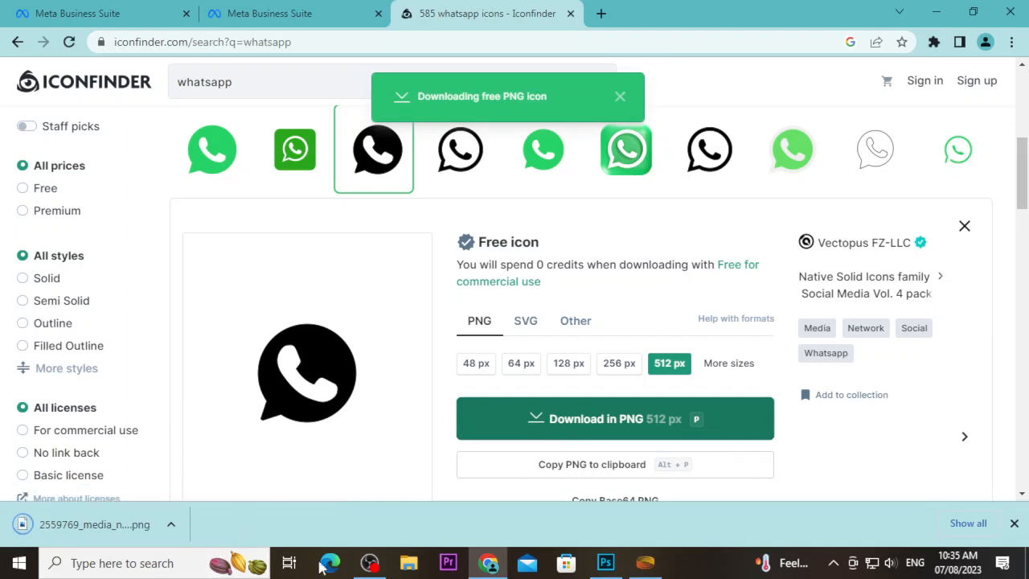
Step: Switch to File Explorer and create a folder named "morning graphic all works" in Downloads
click(409, 564)
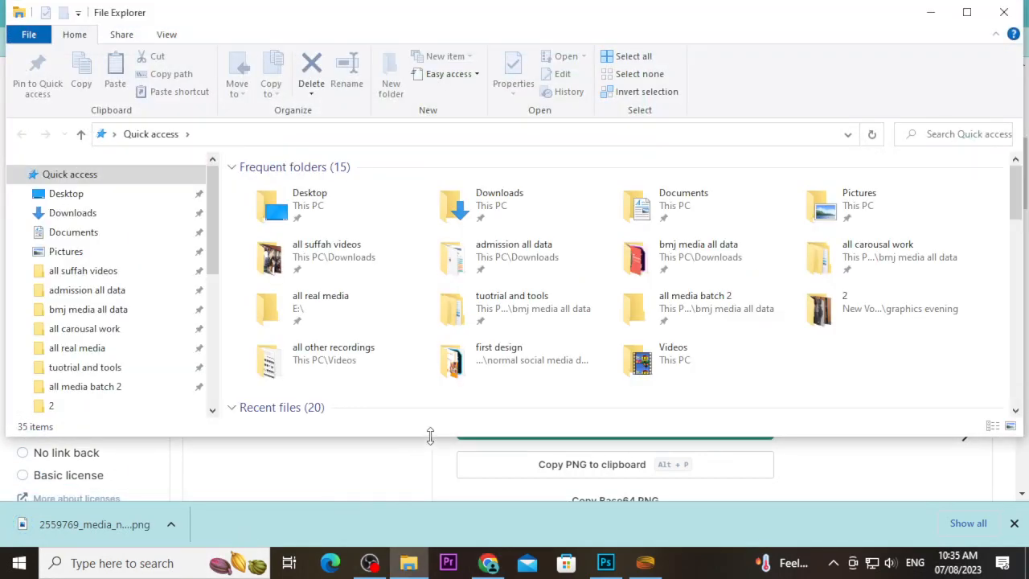
click(967, 14)
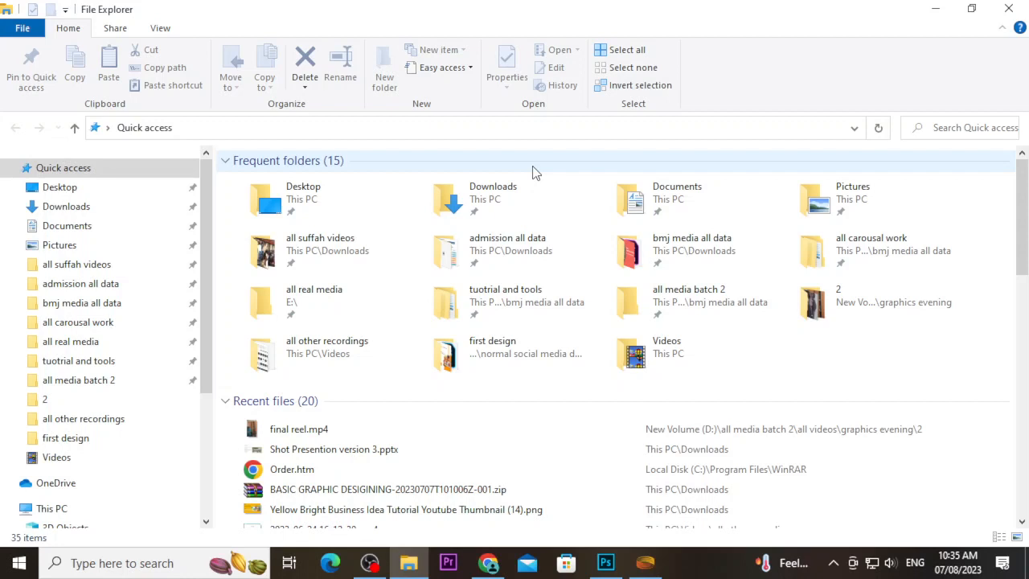
click(67, 206)
click(386, 78)
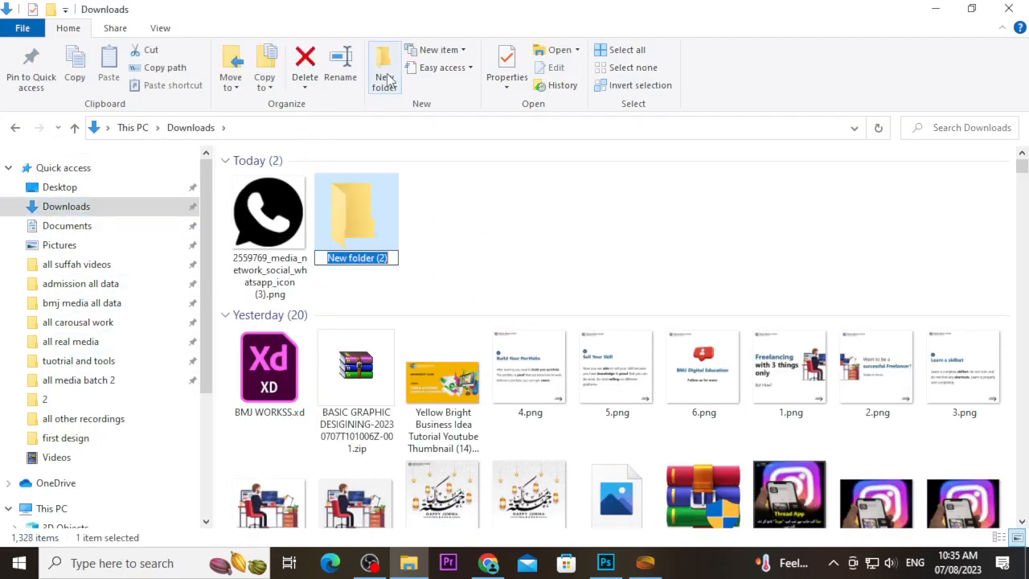
text(morning)
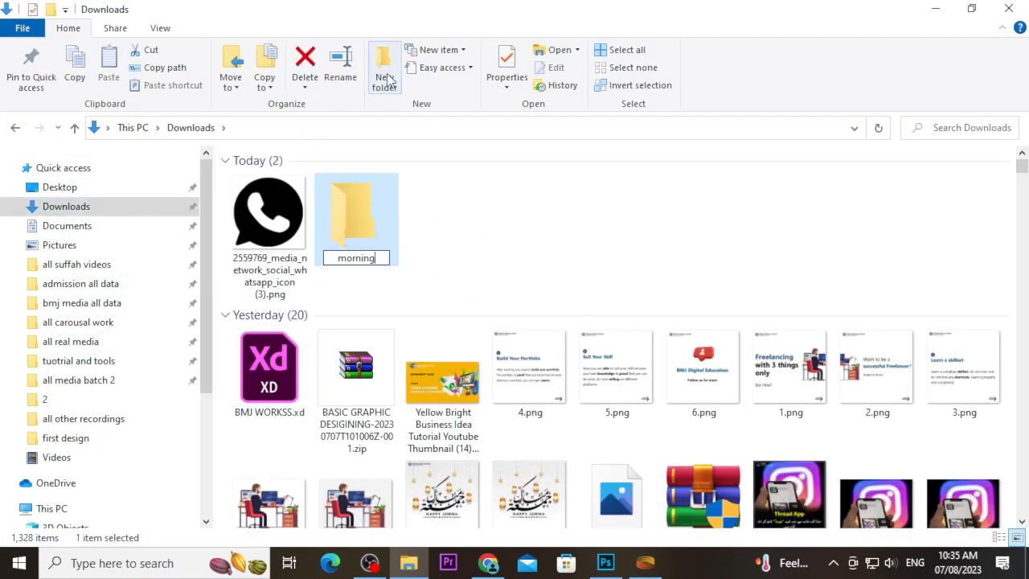
text( graphic )
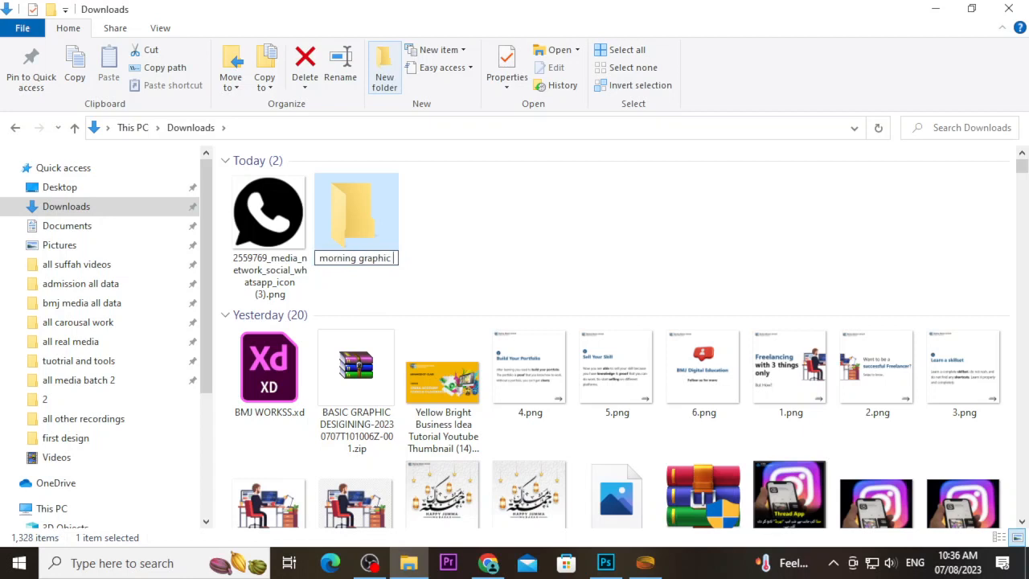
text(all works)
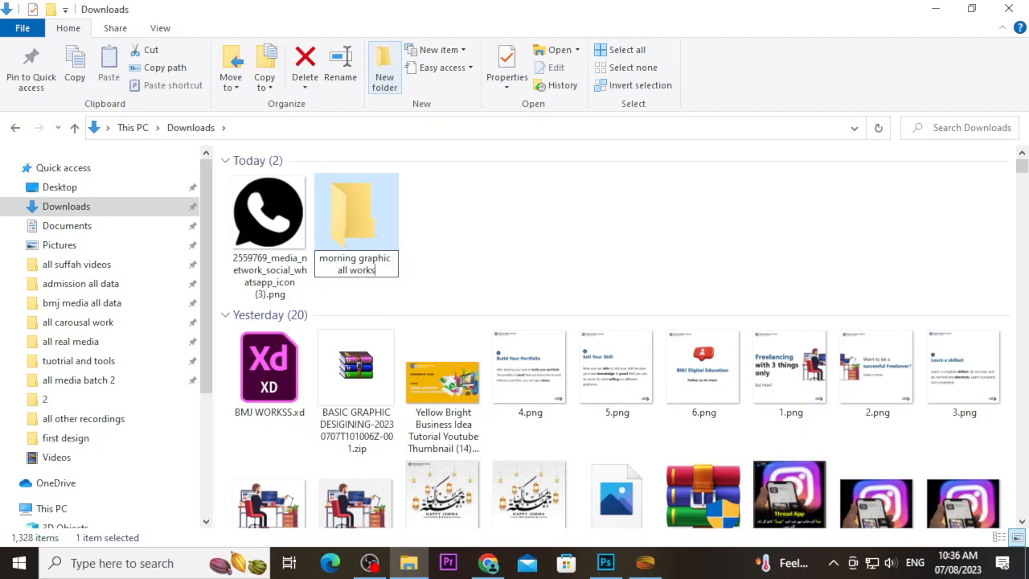
click(521, 188)
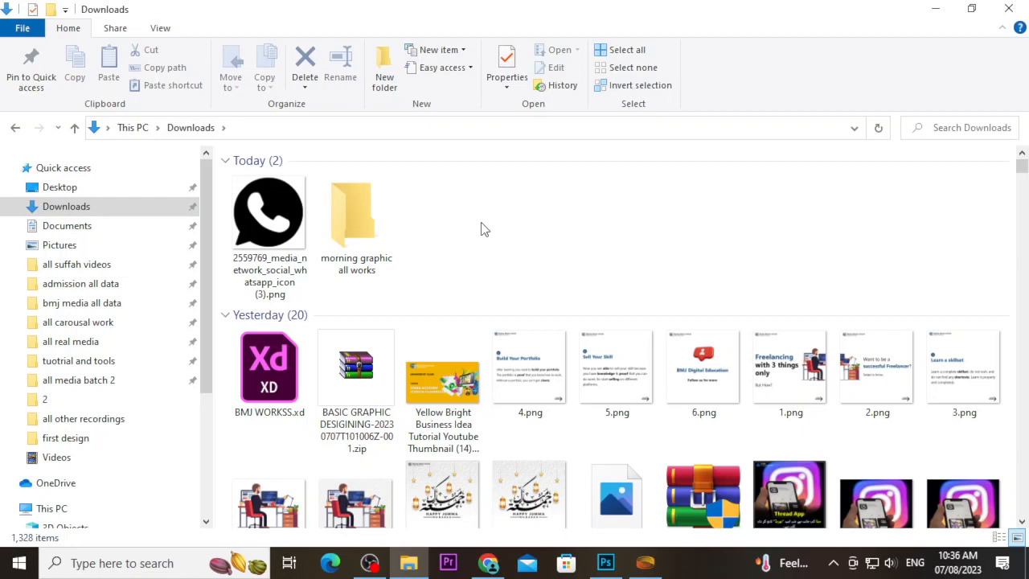
Step: Create a folder named "normal social media all posts" inside the "morning graphic all works" folder
double_click(388, 235)
click(386, 82)
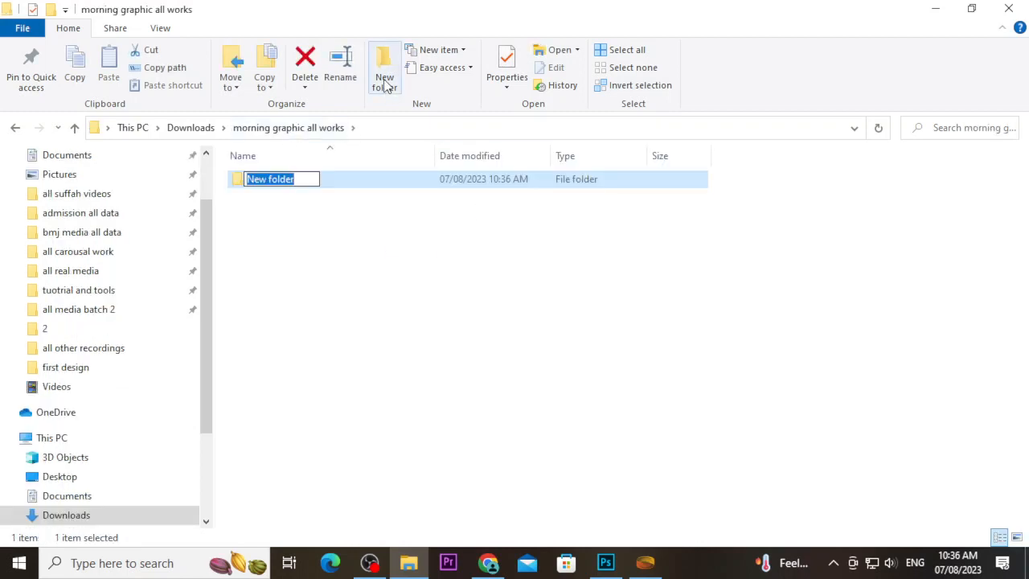
text(normal socia)
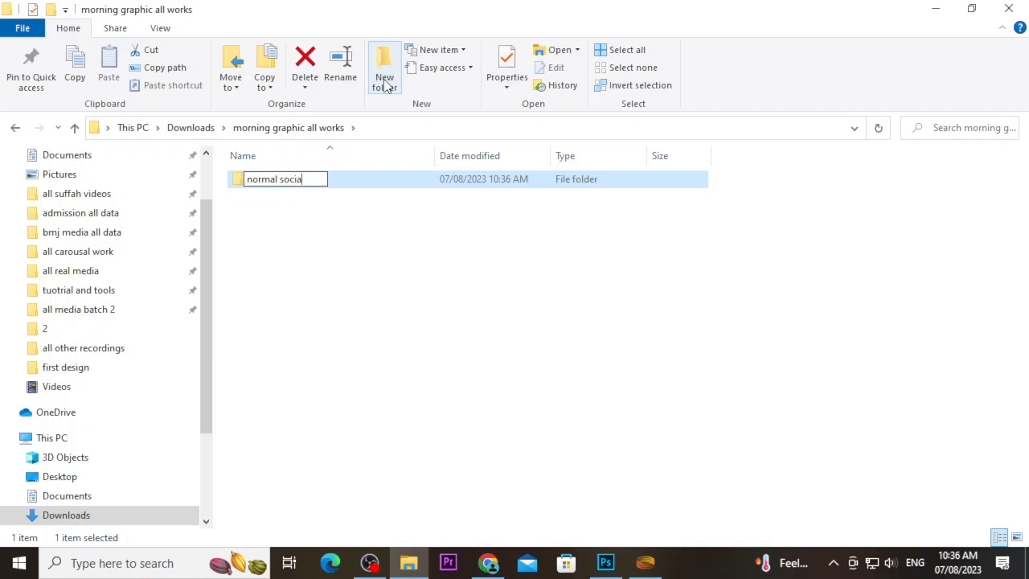
text(l media all posts)
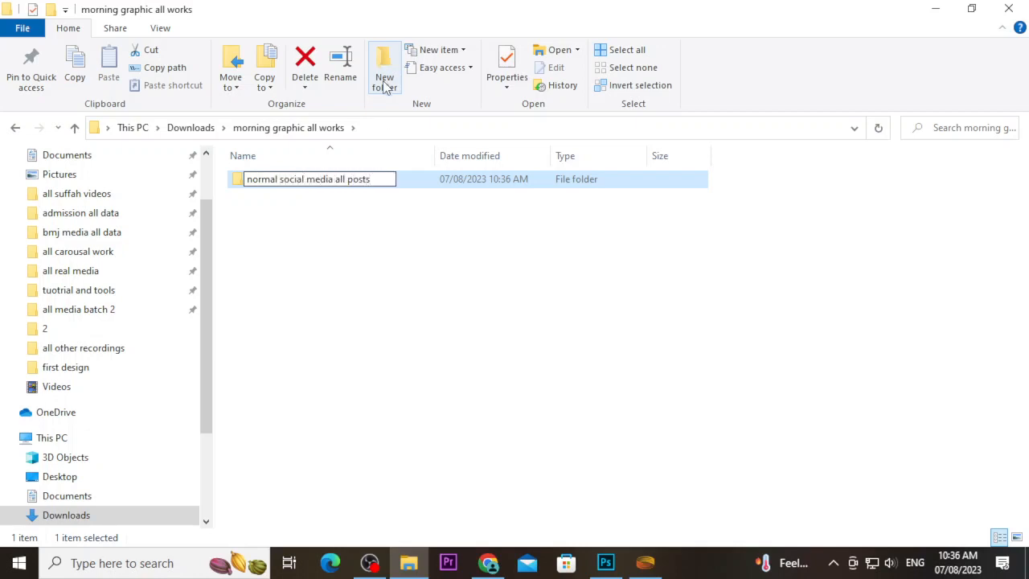
click(356, 268)
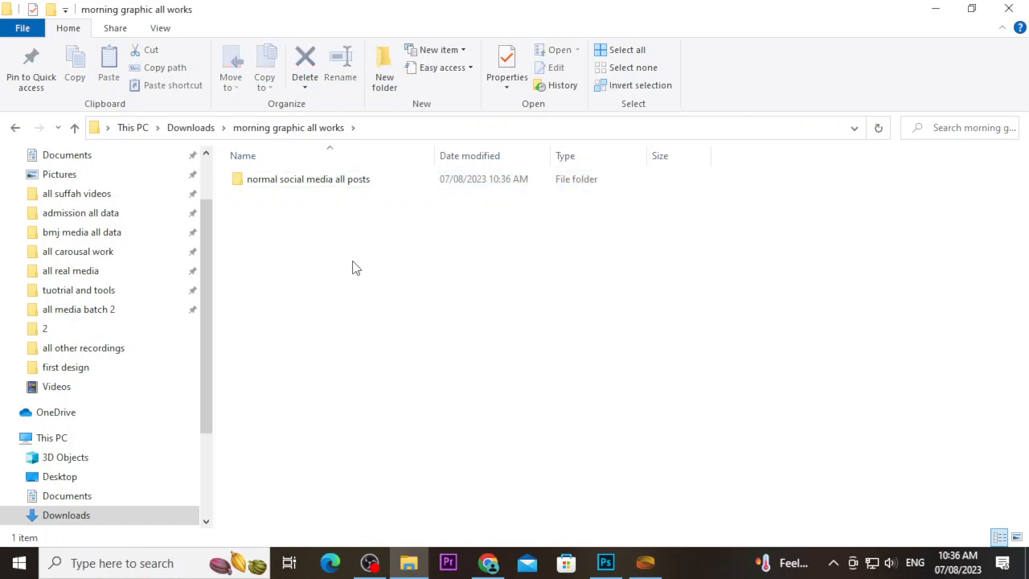
Step: Create a folder named "first design" inside the "normal social media all posts" folder
double_click(343, 179)
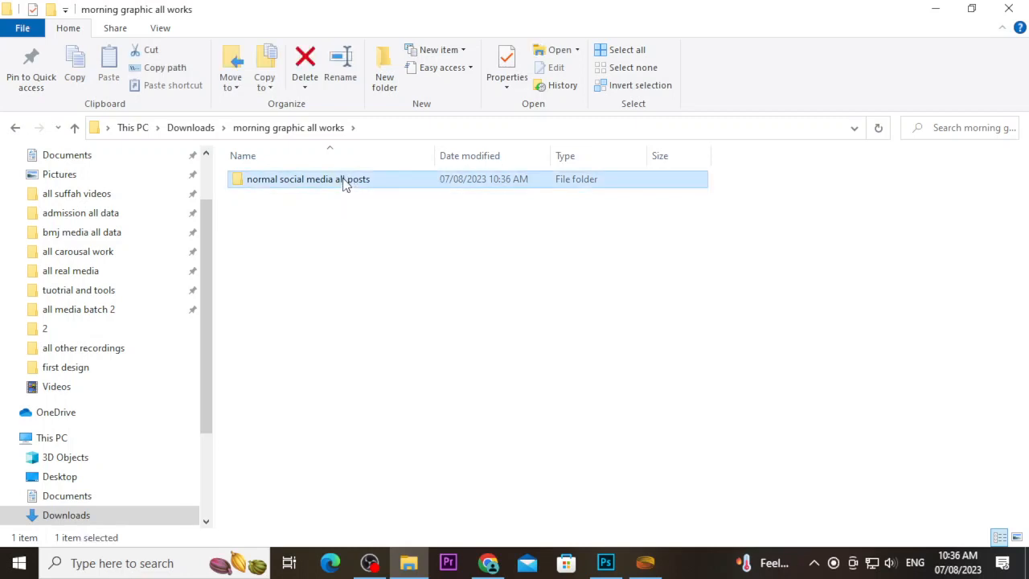
click(388, 59)
text(first de)
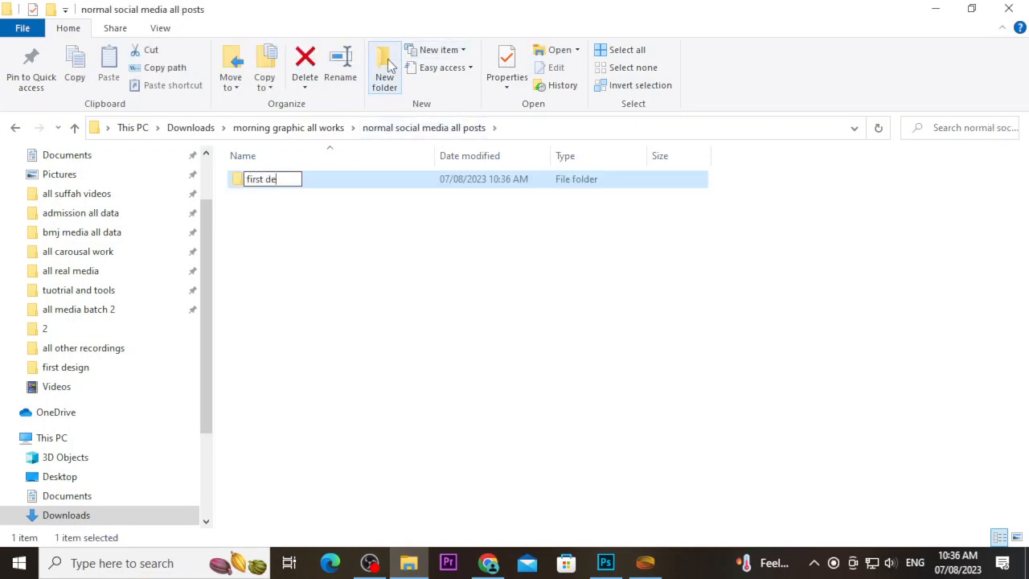
text(sign)
click(419, 282)
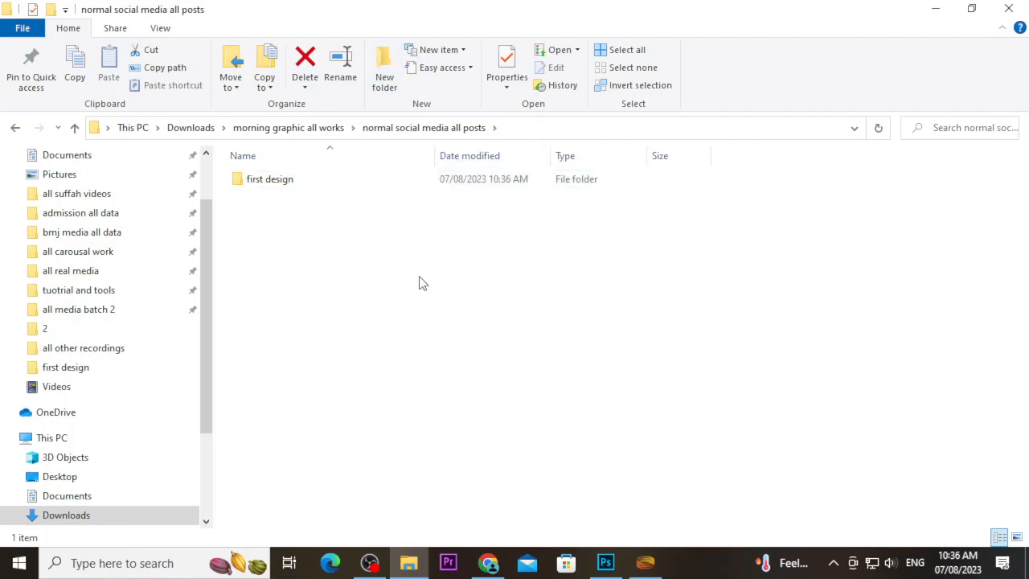
Step: Create a folder named "assets" inside the "first design" folder and open it
double_click(320, 185)
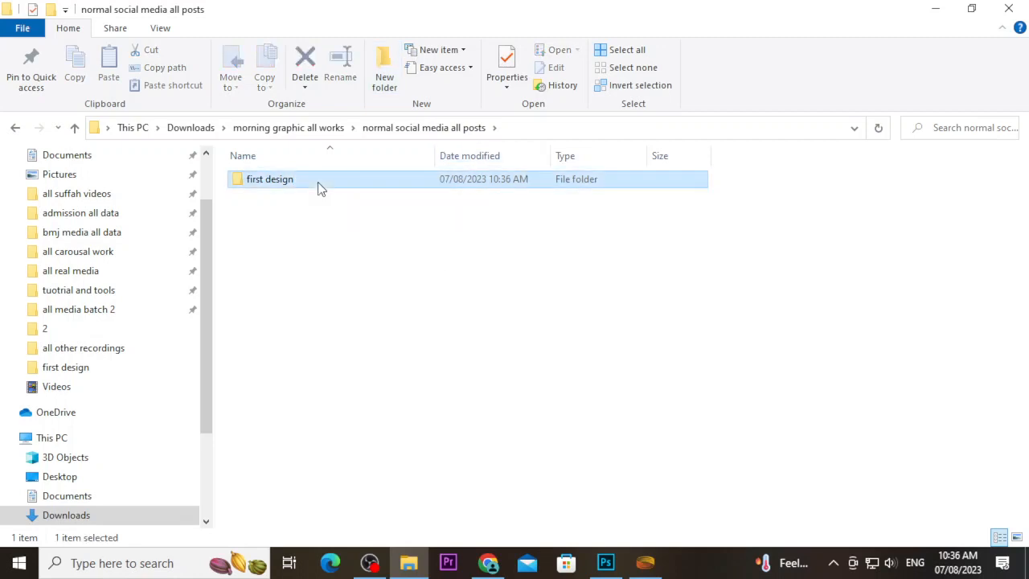
click(374, 84)
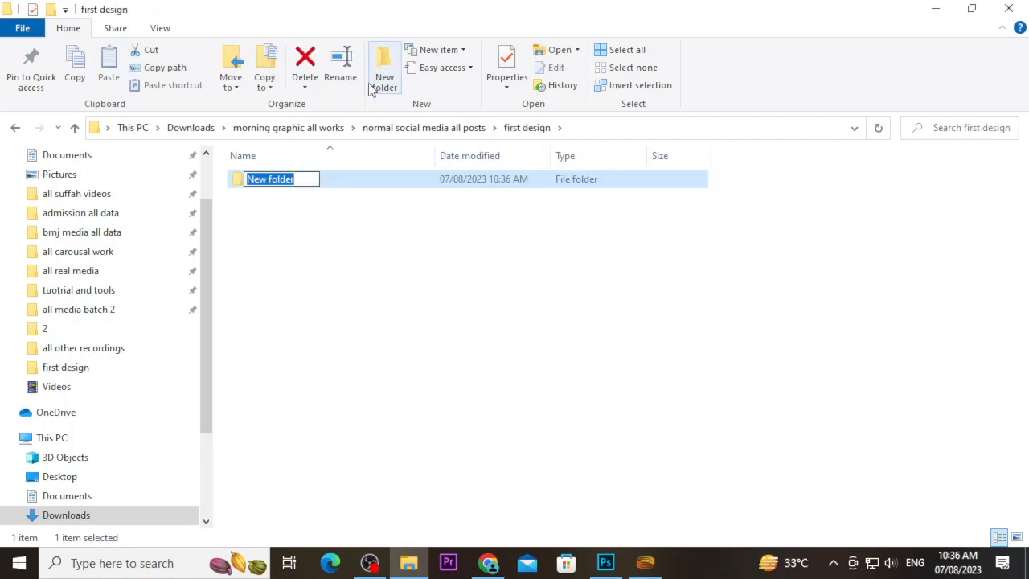
text(assetys)
key(BackSpace)
key(BackSpace)
text(s)
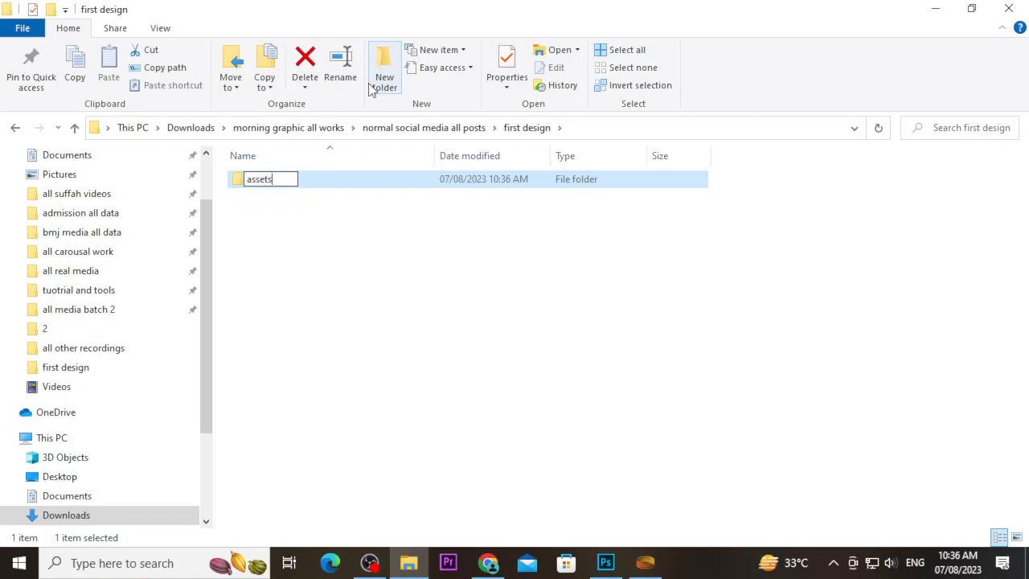
key(Return)
key(Return)
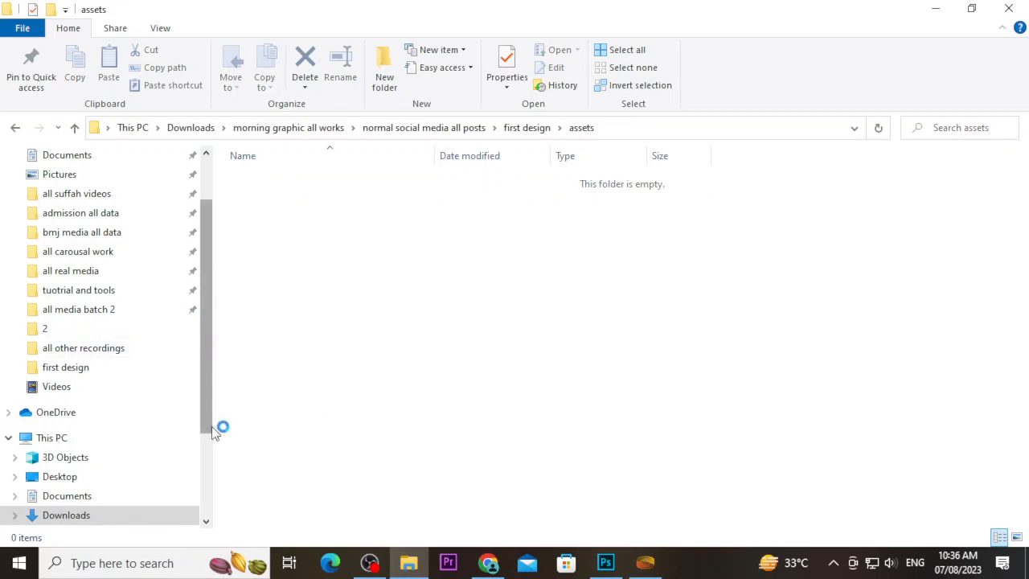
Step: Move the downloaded WhatsApp icon PNG from Downloads into the "assets" folder, using a second File Explorer window
click(630, 129)
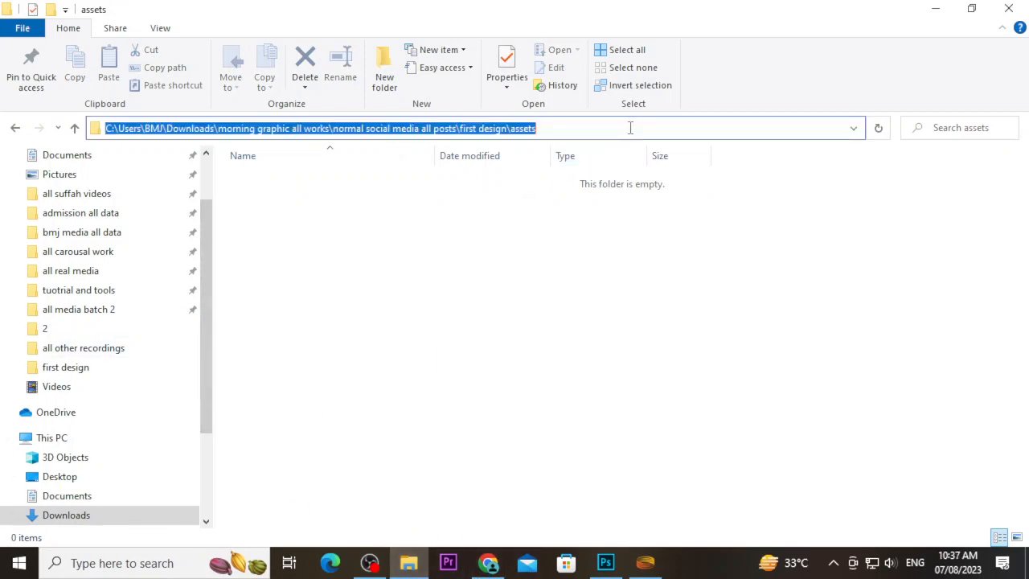
click(120, 563)
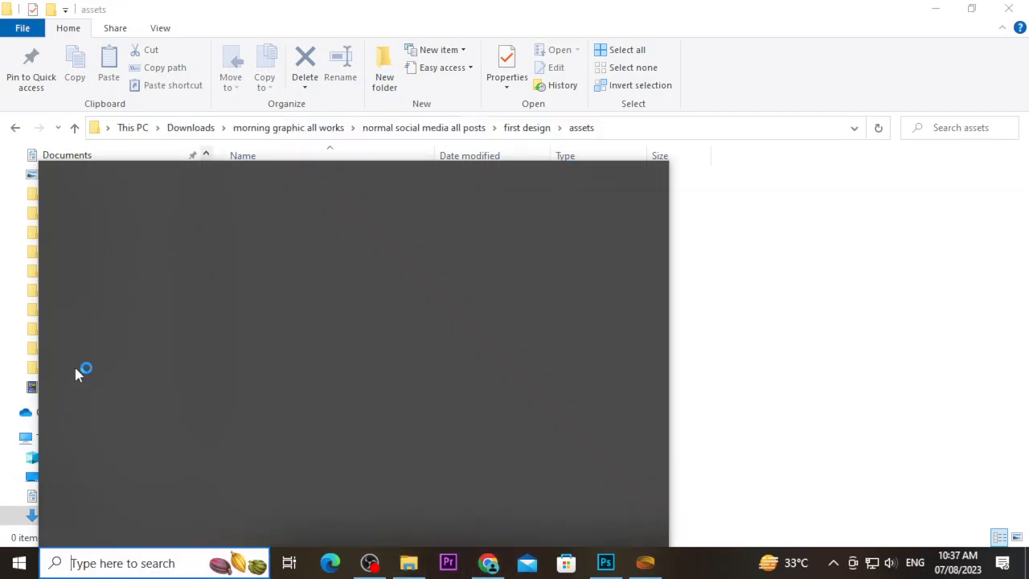
click(161, 466)
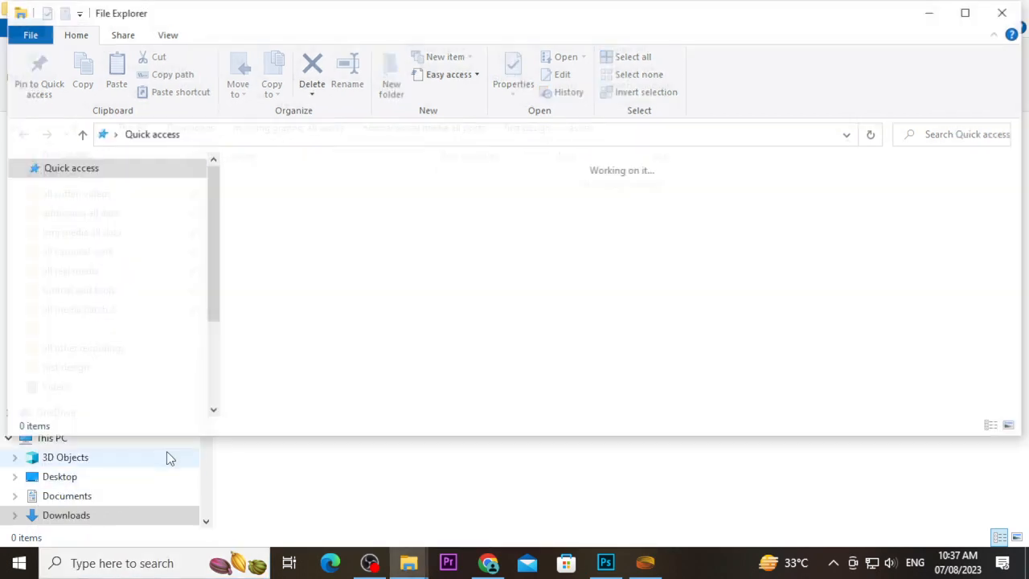
click(139, 217)
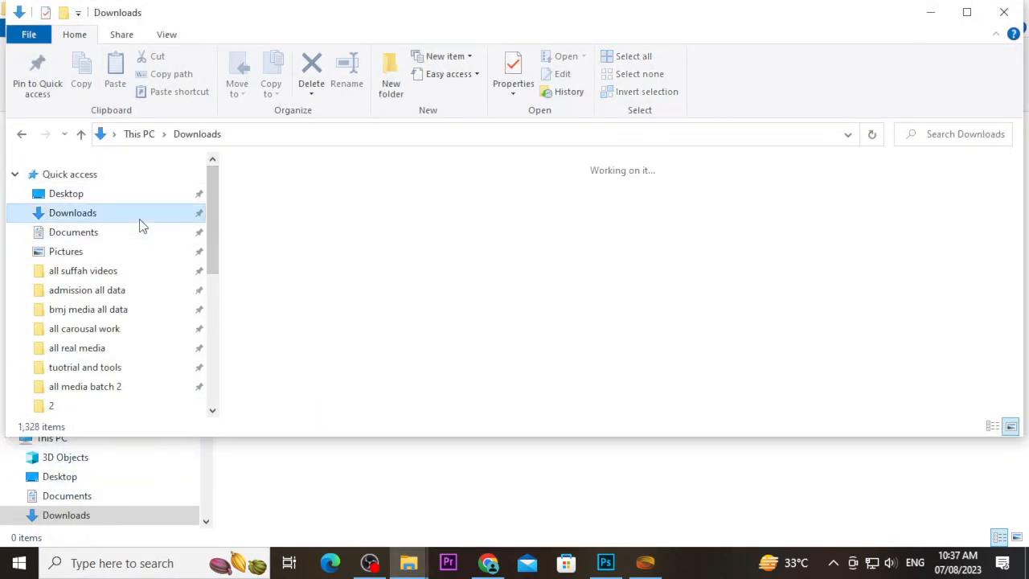
click(276, 225)
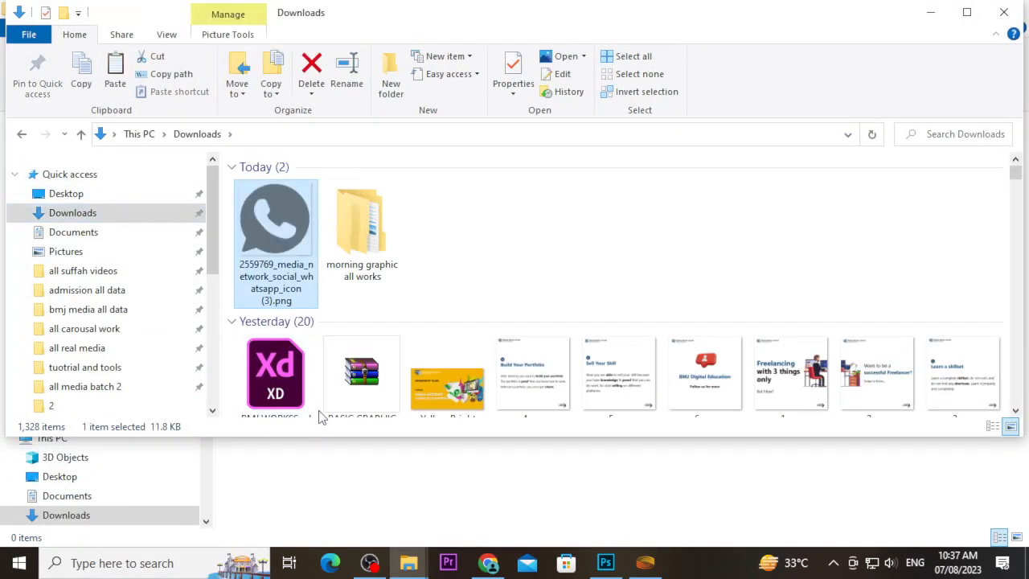
mouse_move(408, 563)
click(350, 493)
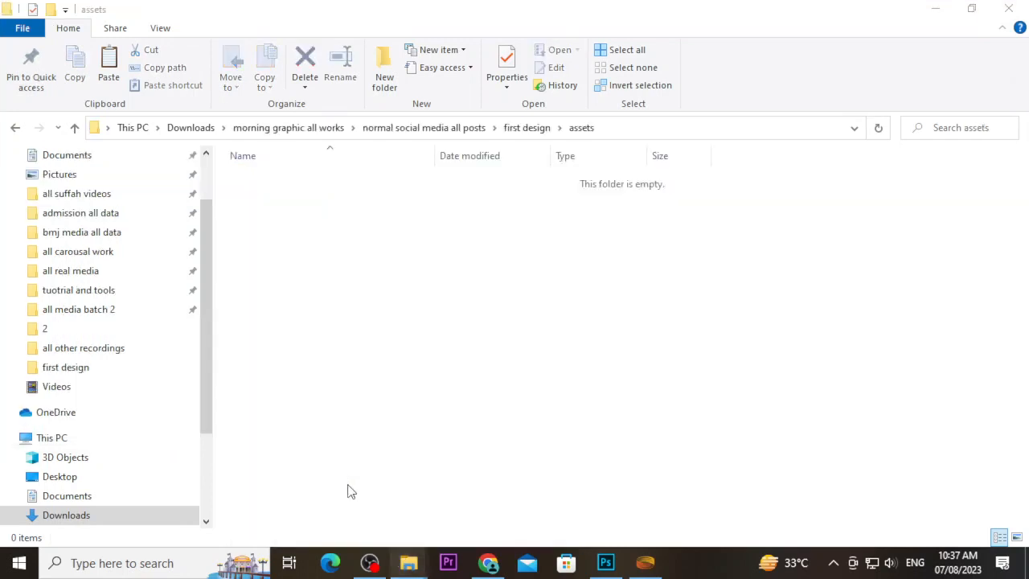
key(ctrl+v)
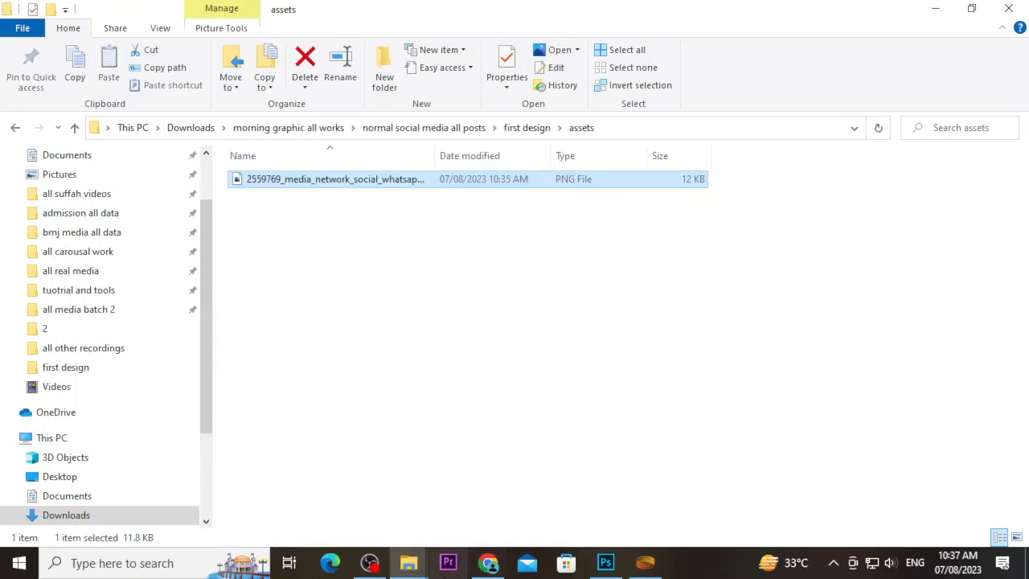
Step: Switch to Chrome and clear the "whatsapp" search term on Iconfinder
click(496, 567)
drag(282, 83, 180, 82)
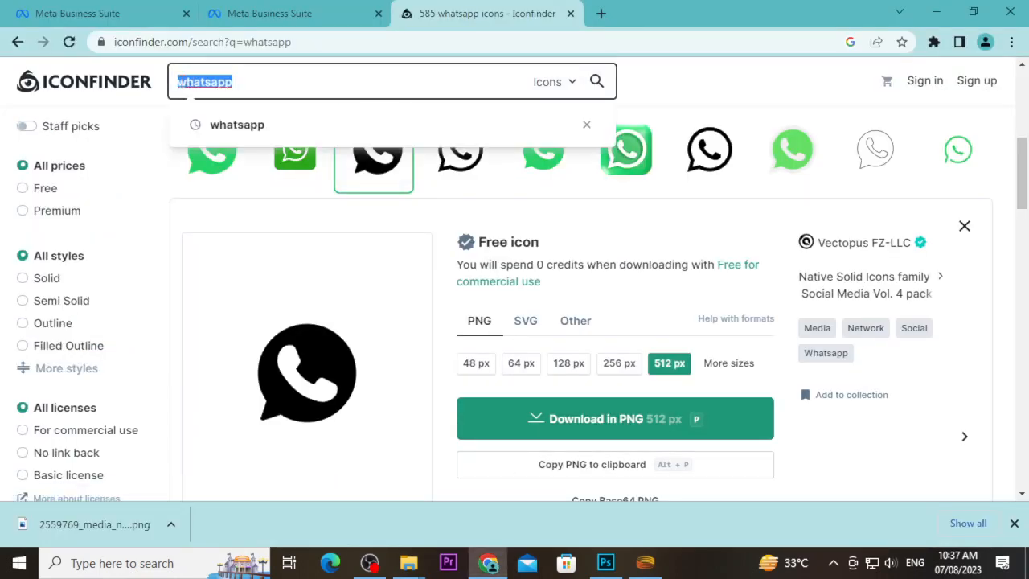
key(BackSpace)
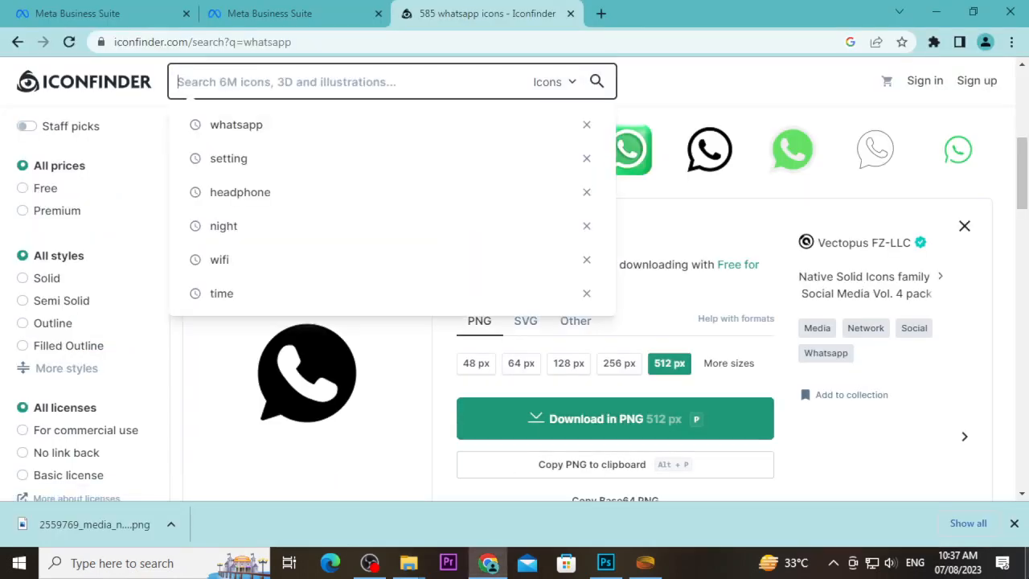
key(super+d)
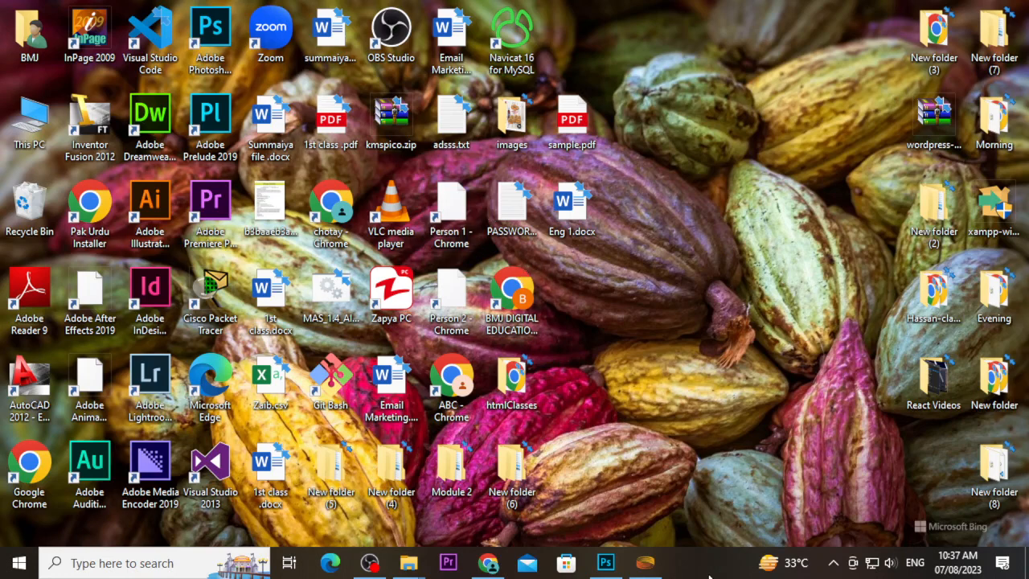
mouse_move(617, 570)
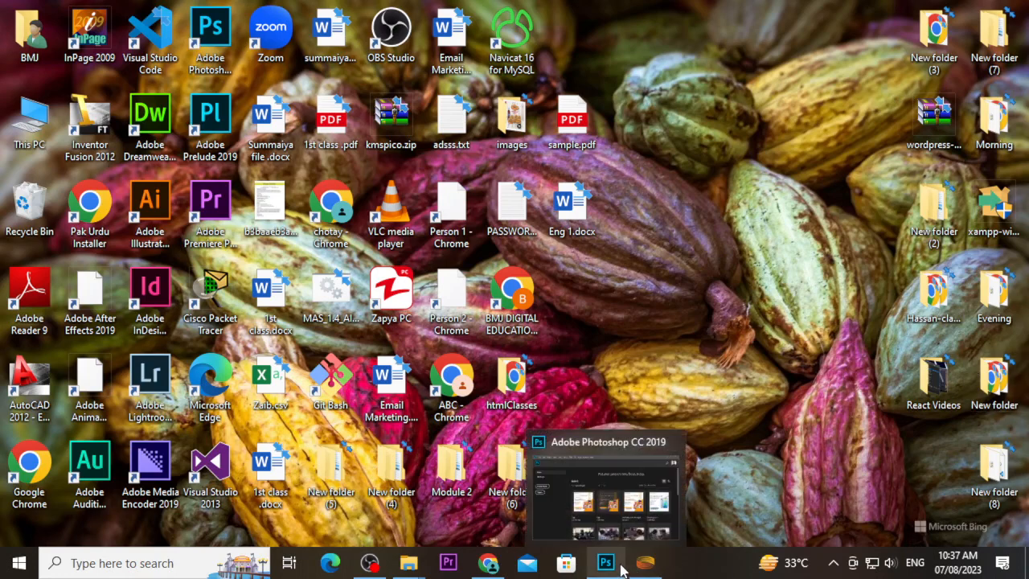
mouse_move(414, 566)
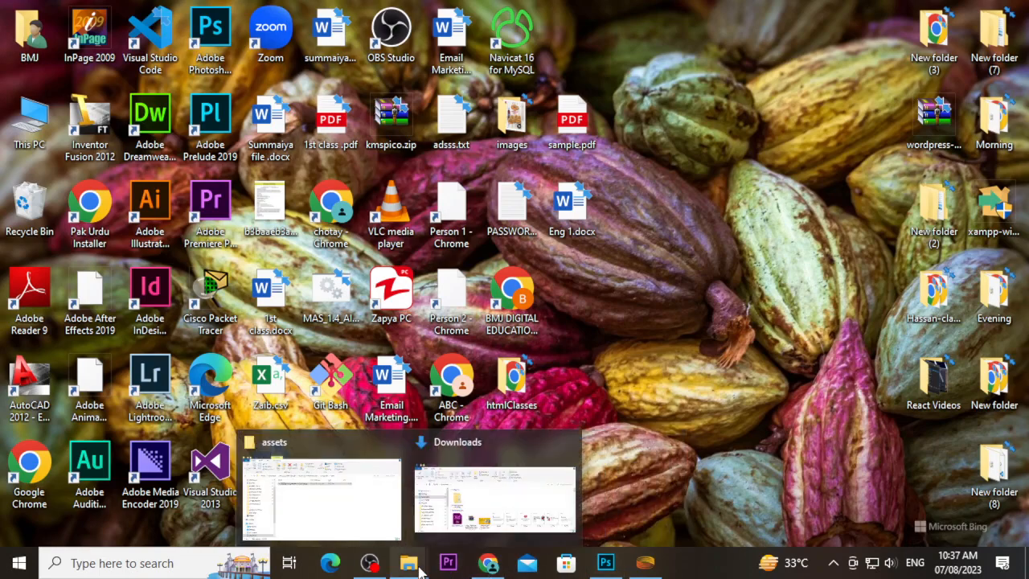
mouse_move(491, 566)
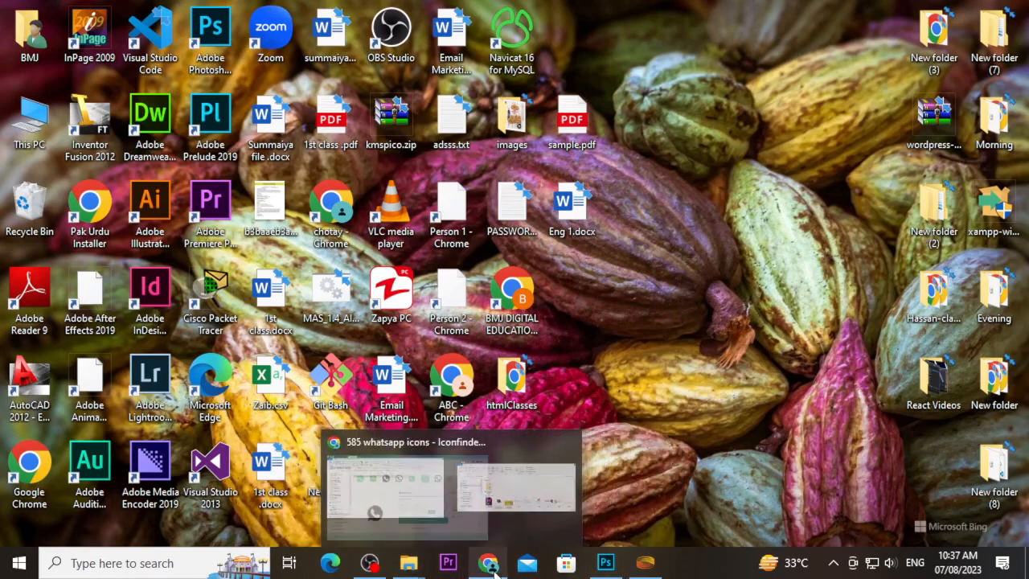
click(419, 500)
Step: Search Iconfinder for "instagram" and download the free black circular Picons.me icon as a 512 px PNG
click(294, 86)
text(ins)
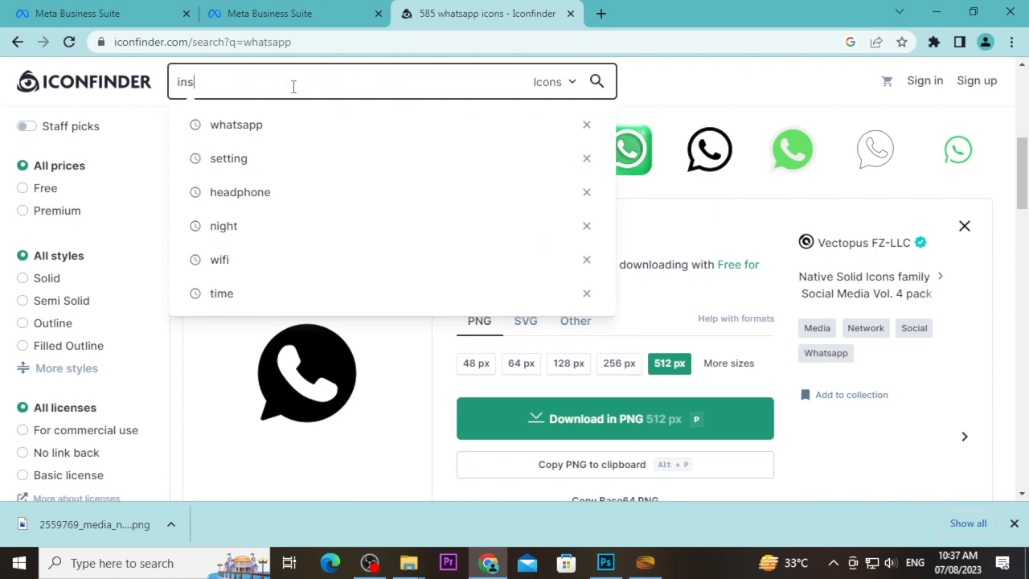
text(tagram)
key(Return)
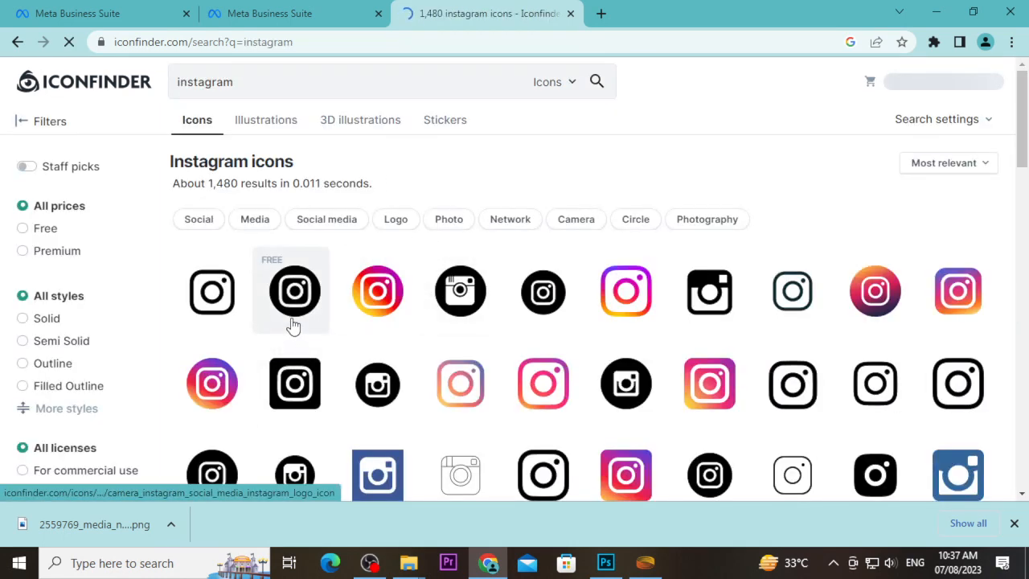
click(283, 323)
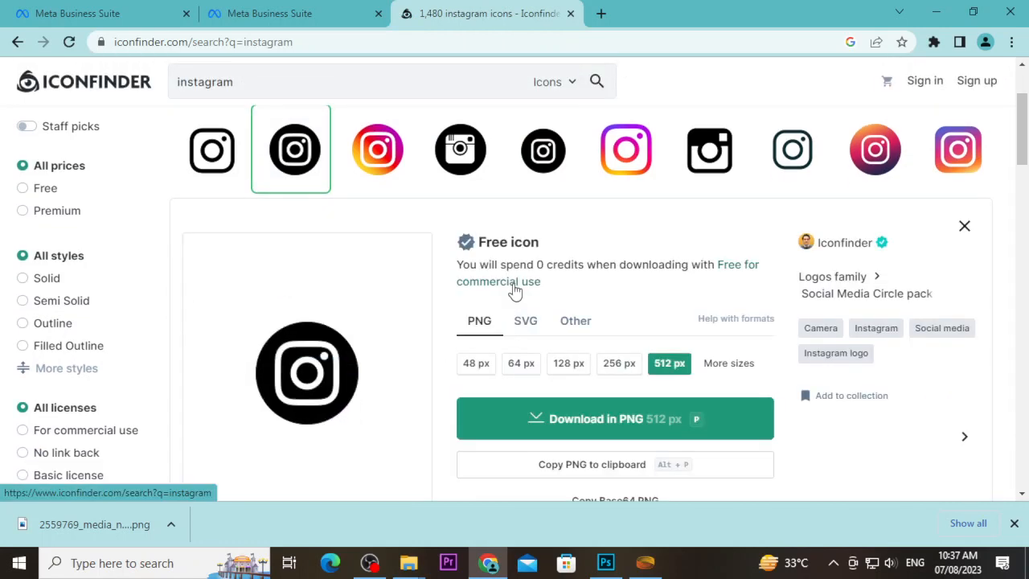
click(554, 155)
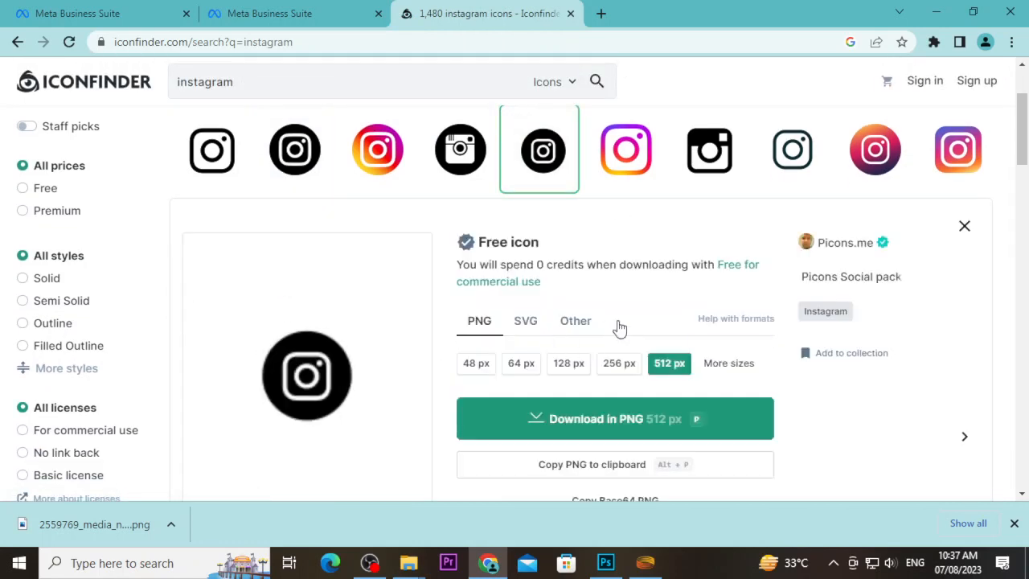
click(555, 433)
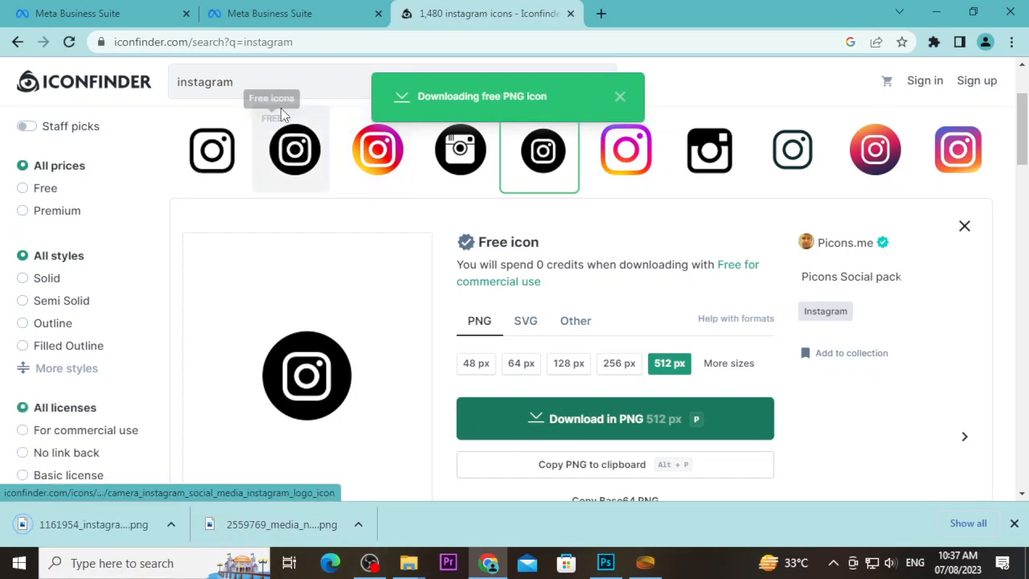
Step: Search Iconfinder for "website" and look through the results for a suitable website icon
double_click(181, 86)
key(BackSpace)
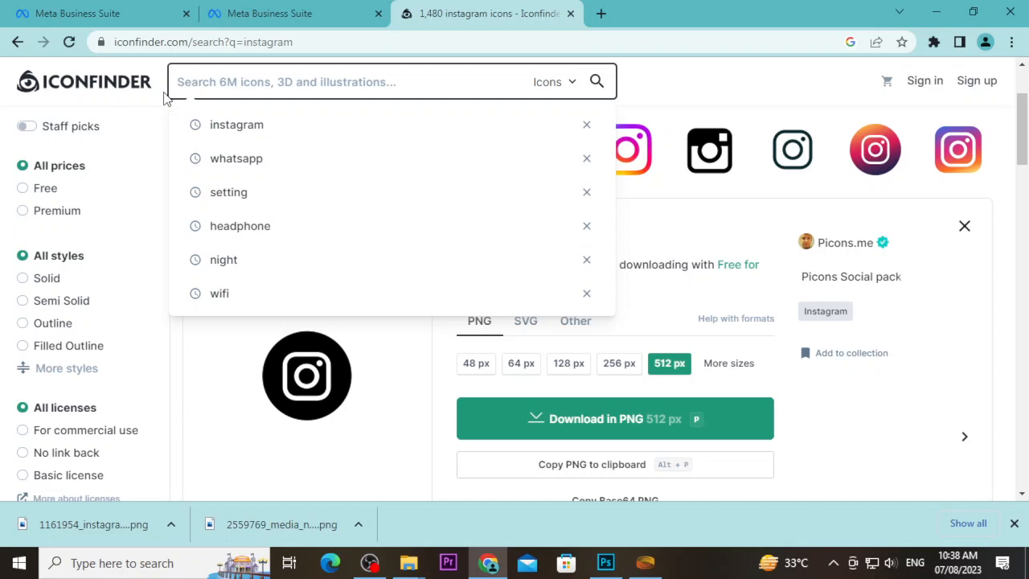
text(website)
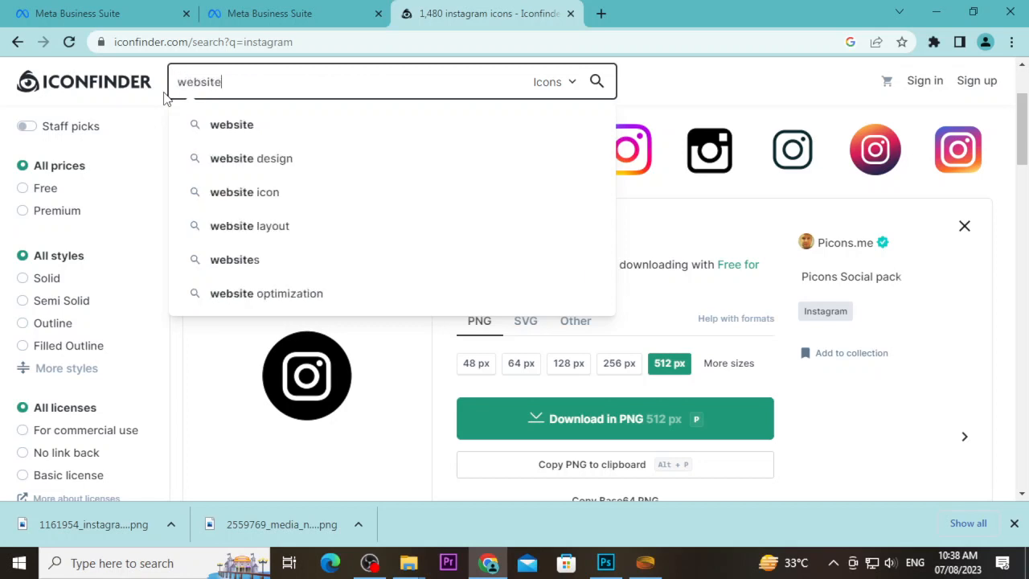
key(Return)
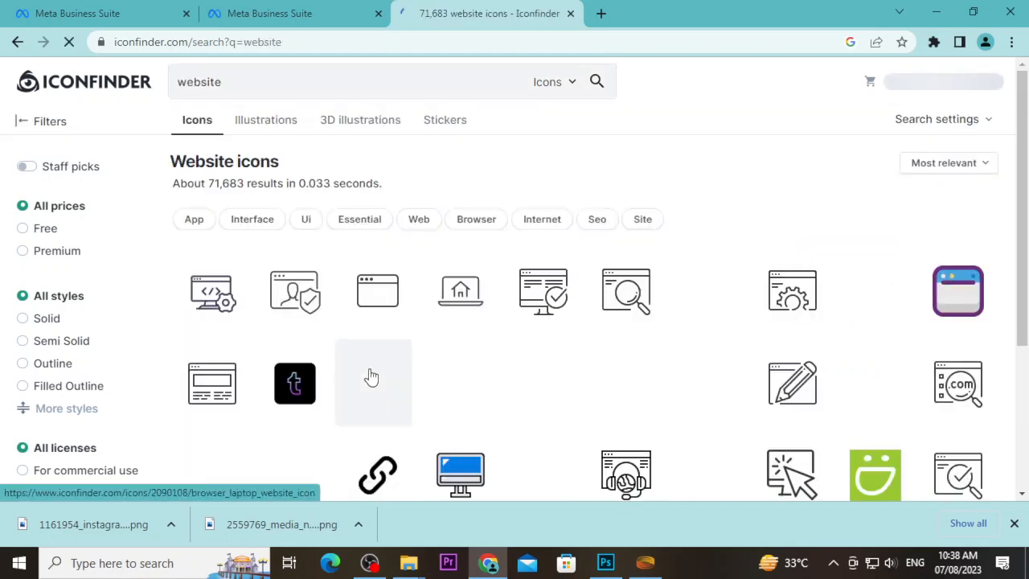
scroll(675, 322, down, 2)
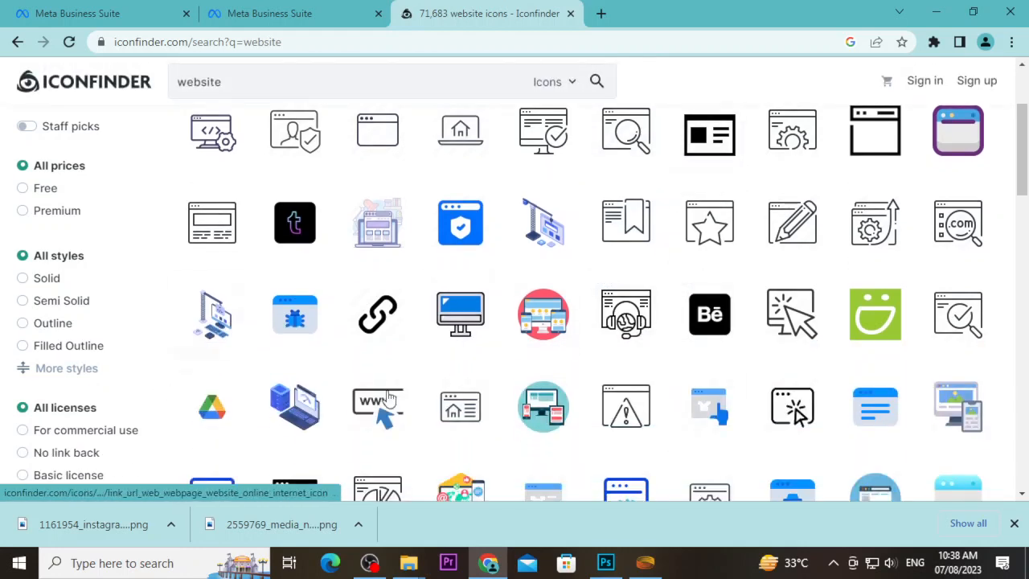
scroll(322, 384, down, 2)
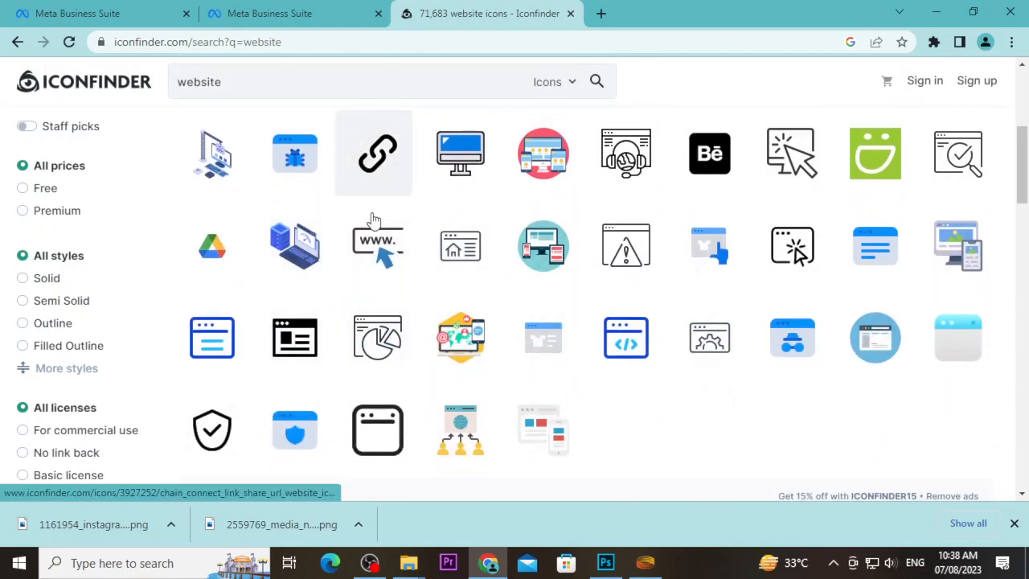
scroll(390, 255, up, 3)
scroll(390, 256, down, 2)
scroll(391, 261, up, 3)
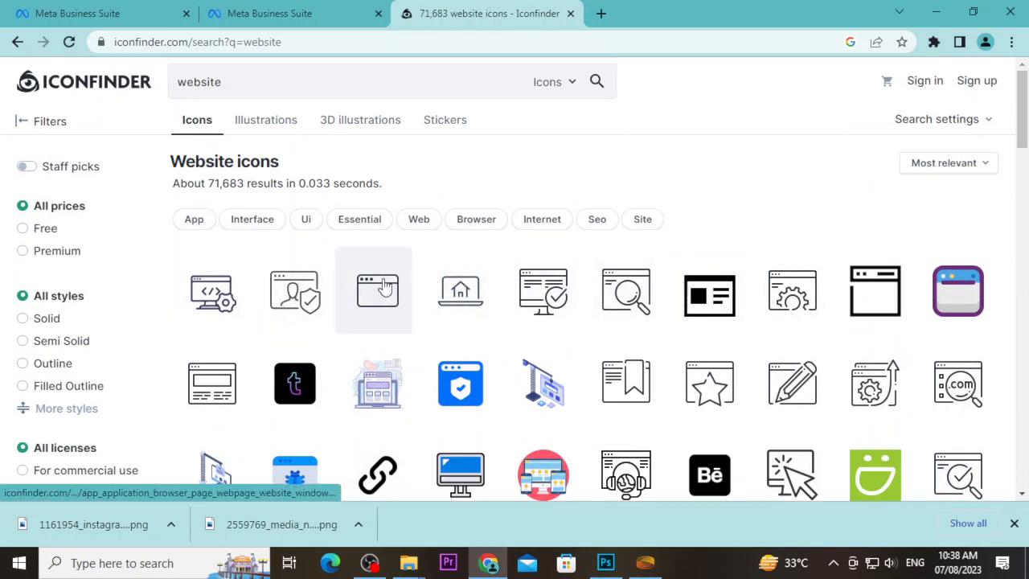
scroll(890, 360, down, 4)
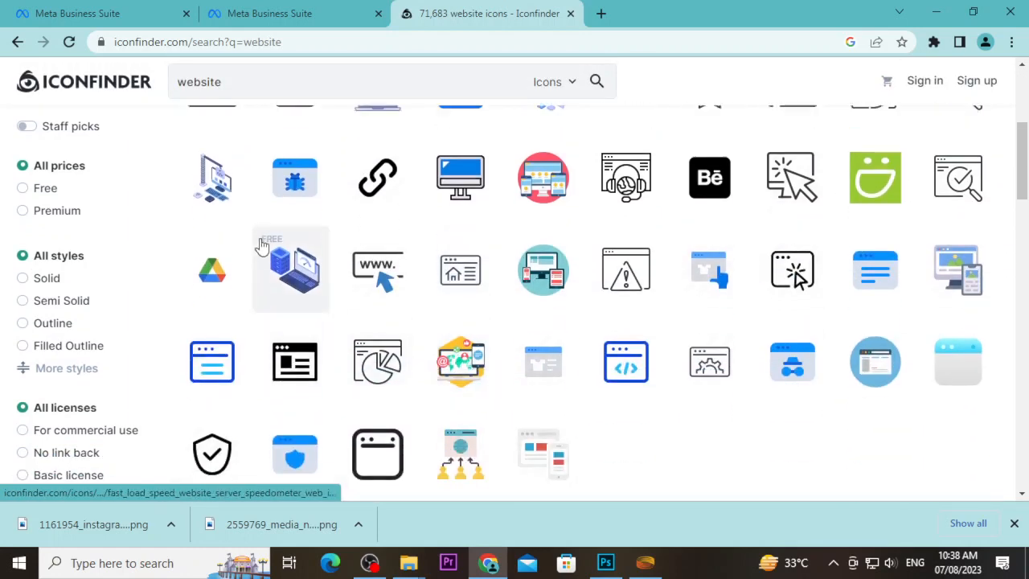
scroll(273, 242, up, 4)
Step: Search Iconfinder for "link" and download the first free chain link icon as a 512 px PNG
click(235, 77)
text(link)
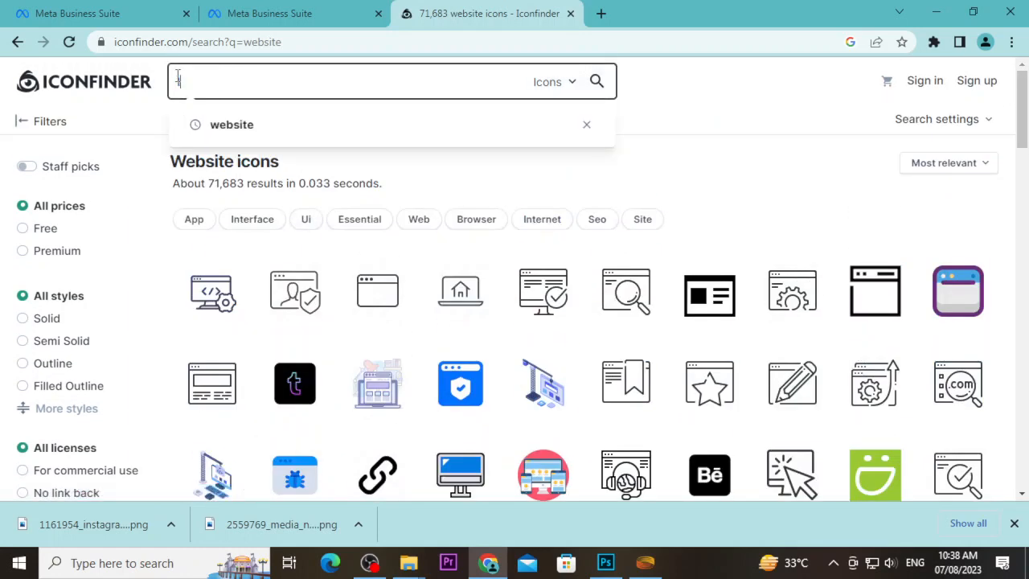
key(Return)
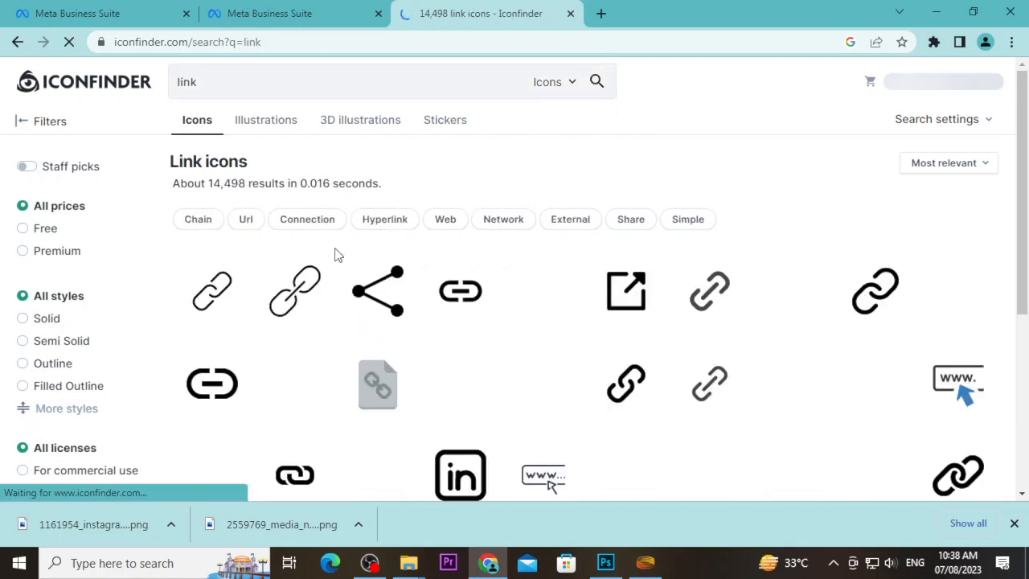
click(207, 302)
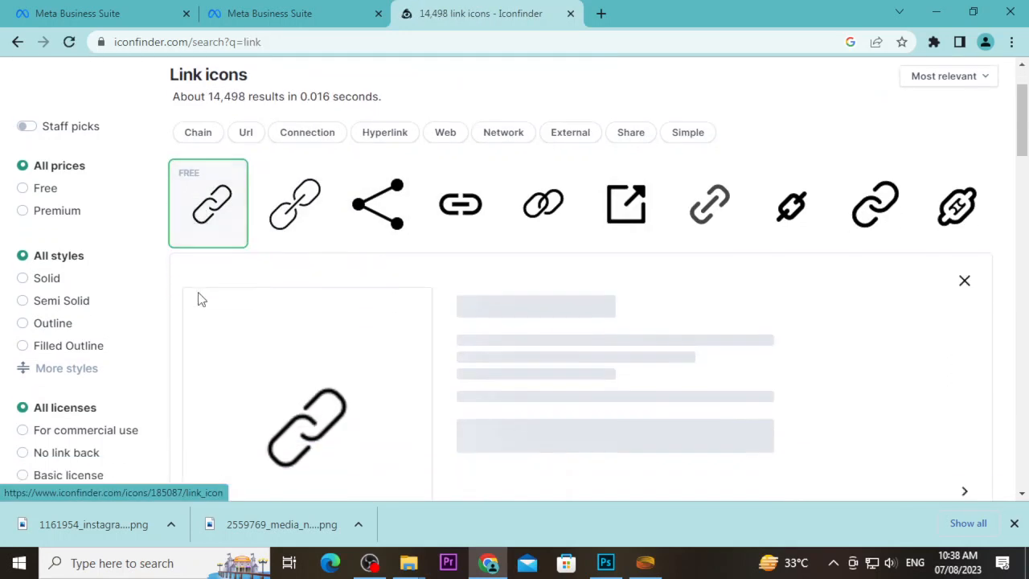
click(558, 423)
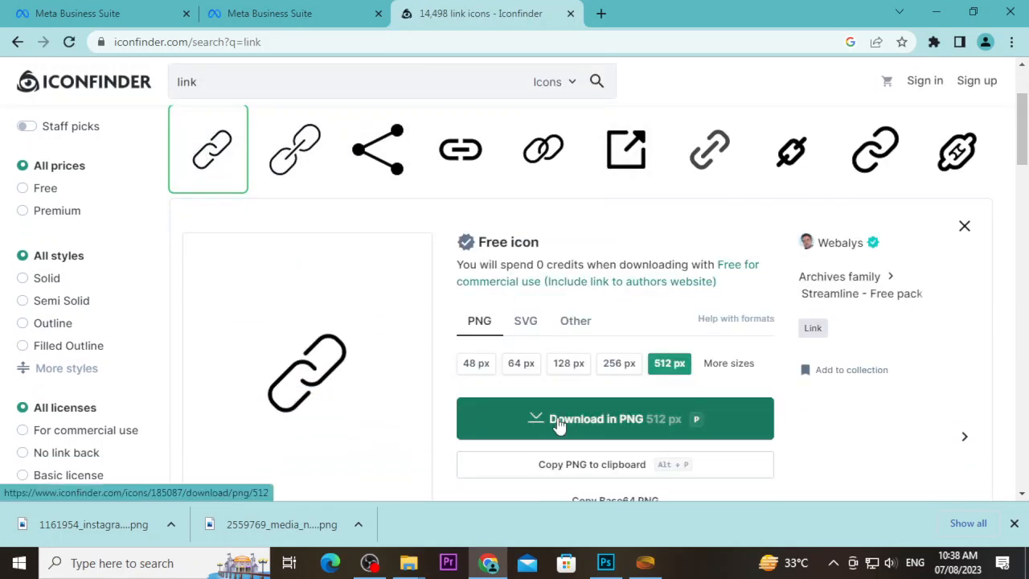
Step: Search Iconfinder for "facebook" and download the free black circular Picons.me icon as a 512 px PNG
click(241, 82)
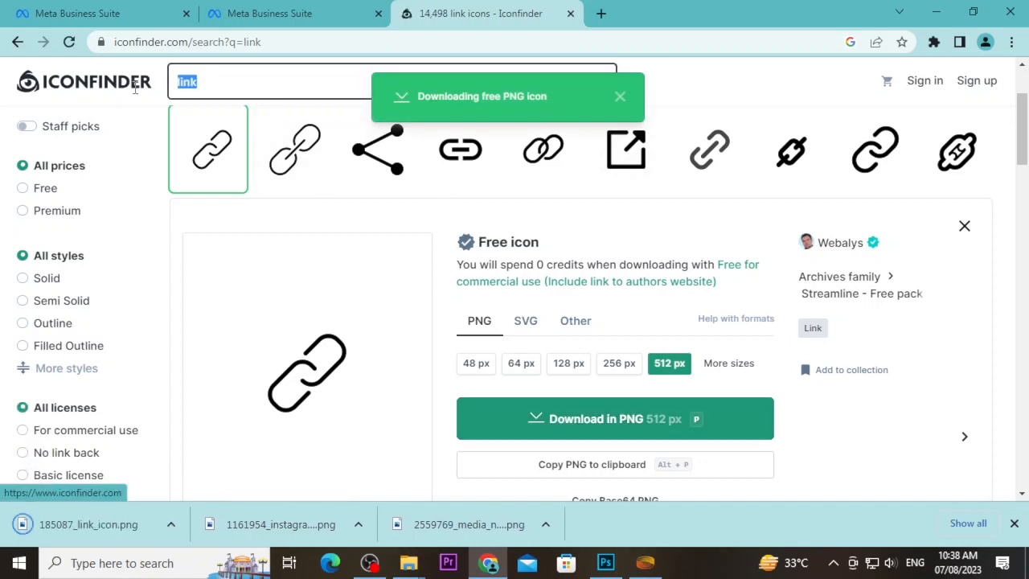
key(BackSpace)
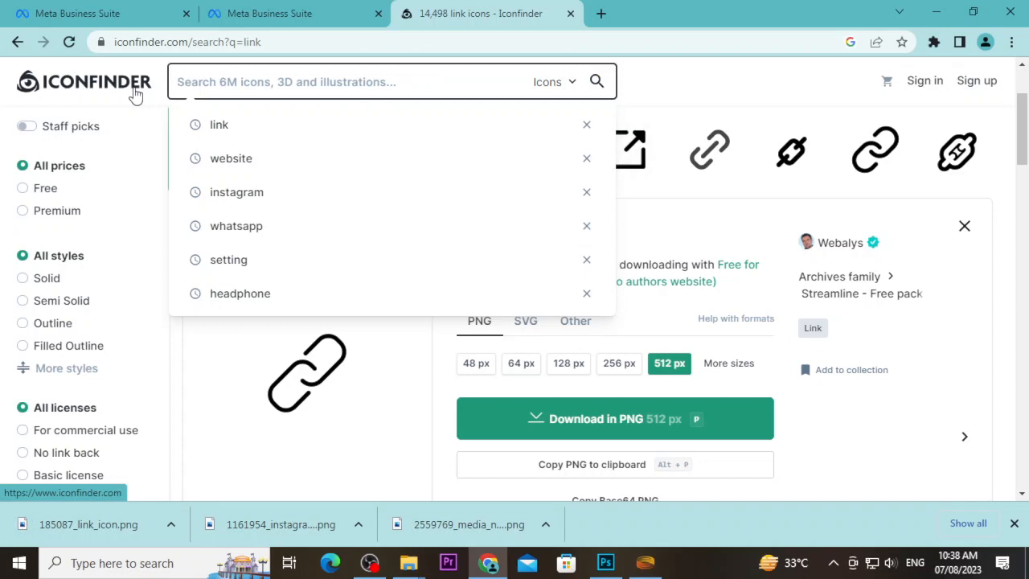
text(facebook)
key(Return)
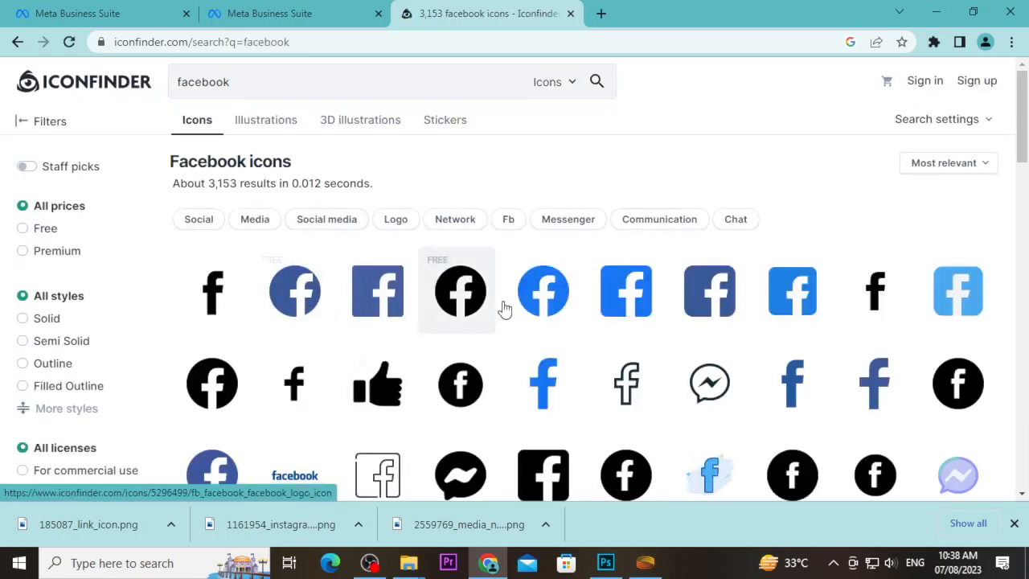
click(460, 397)
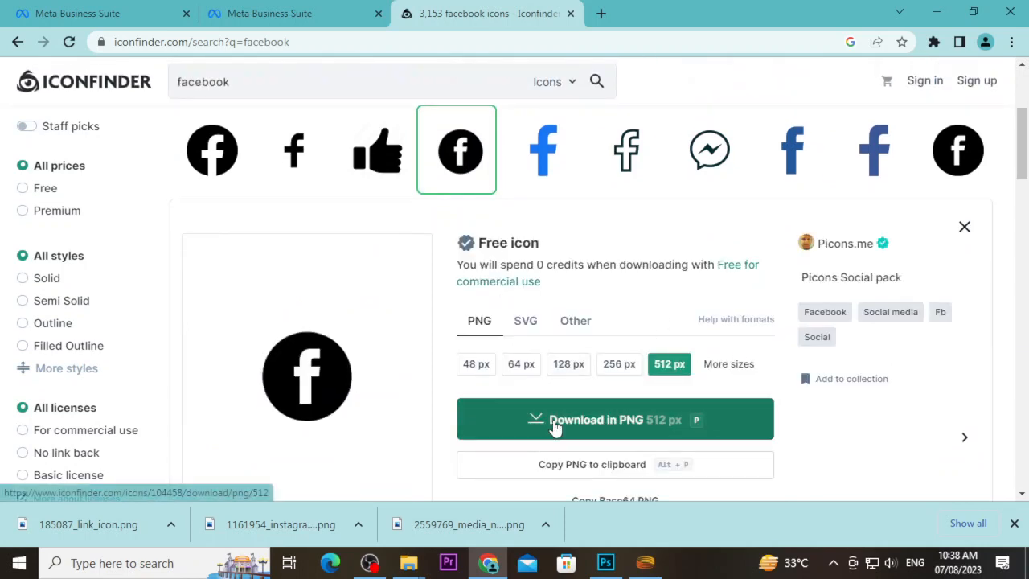
click(553, 427)
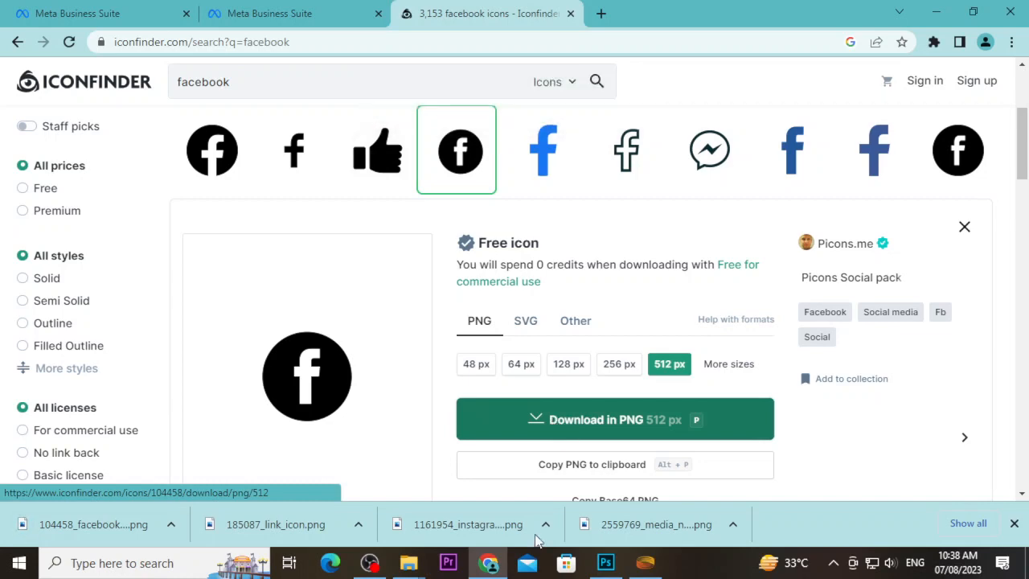
Step: Move the downloaded Instagram, link and Facebook icons from Downloads into the assets folder and show its files as large thumbnails
mouse_move(408, 562)
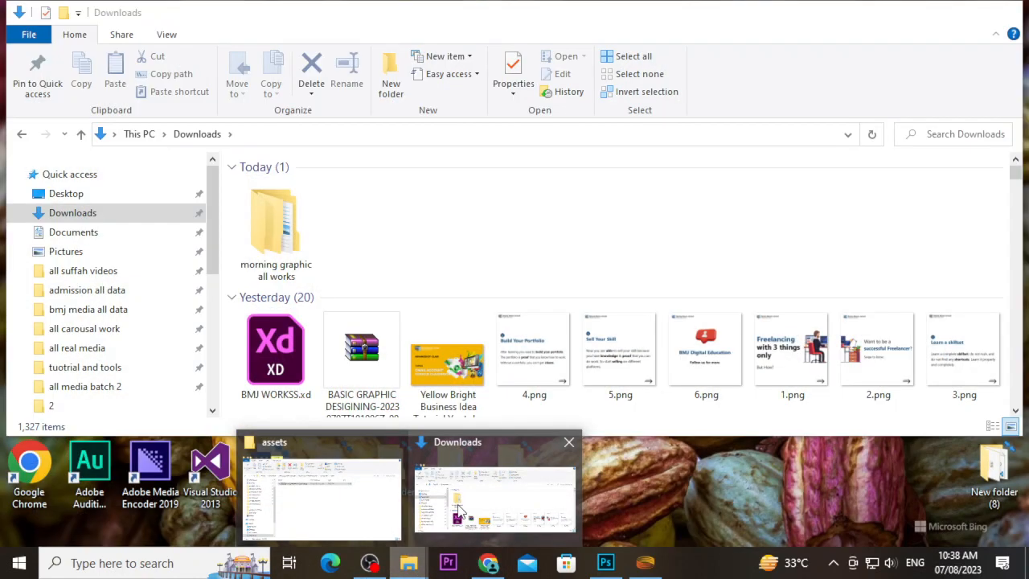
click(495, 499)
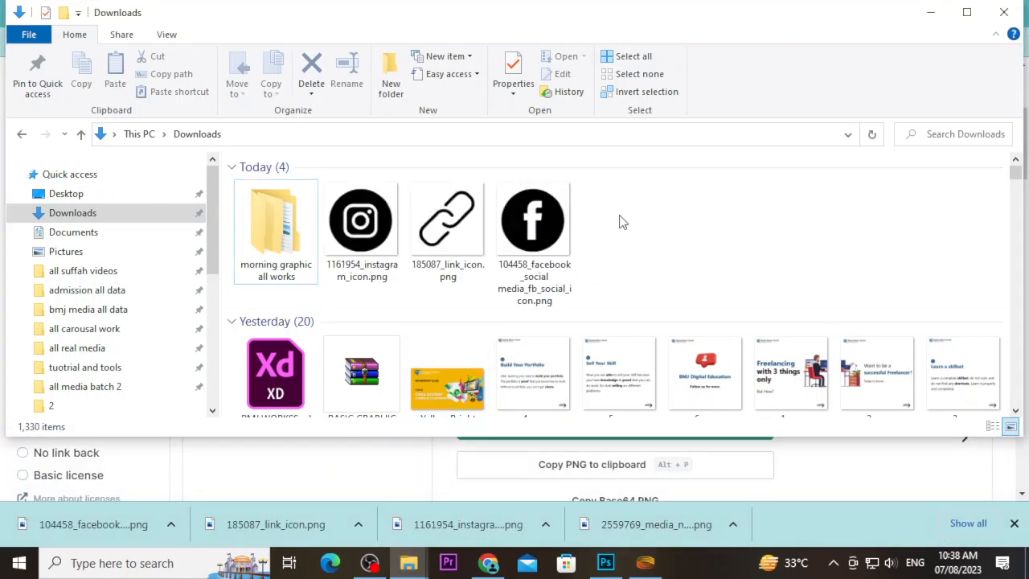
drag(618, 221, 370, 251)
key(ctrl+x)
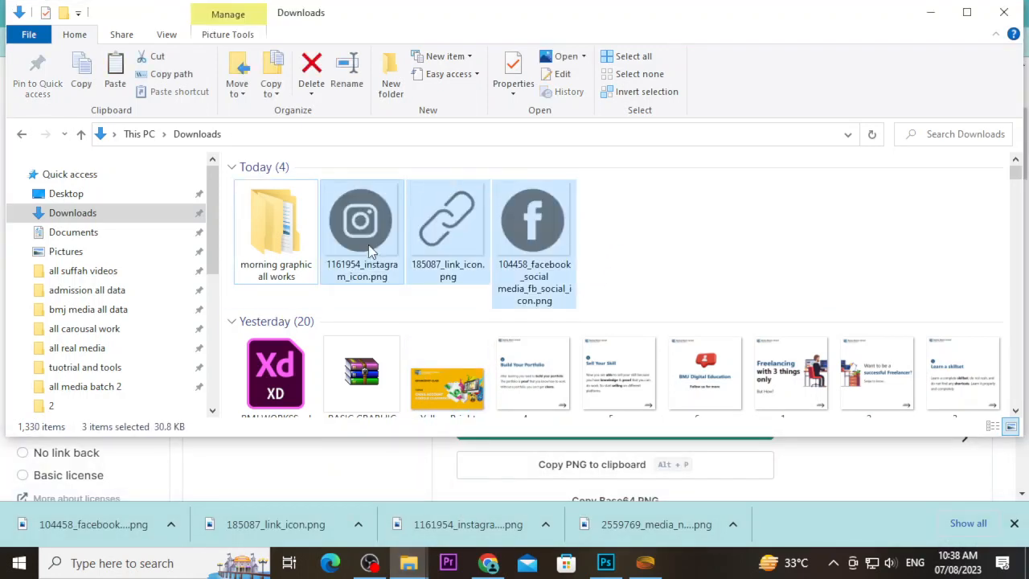
mouse_move(418, 567)
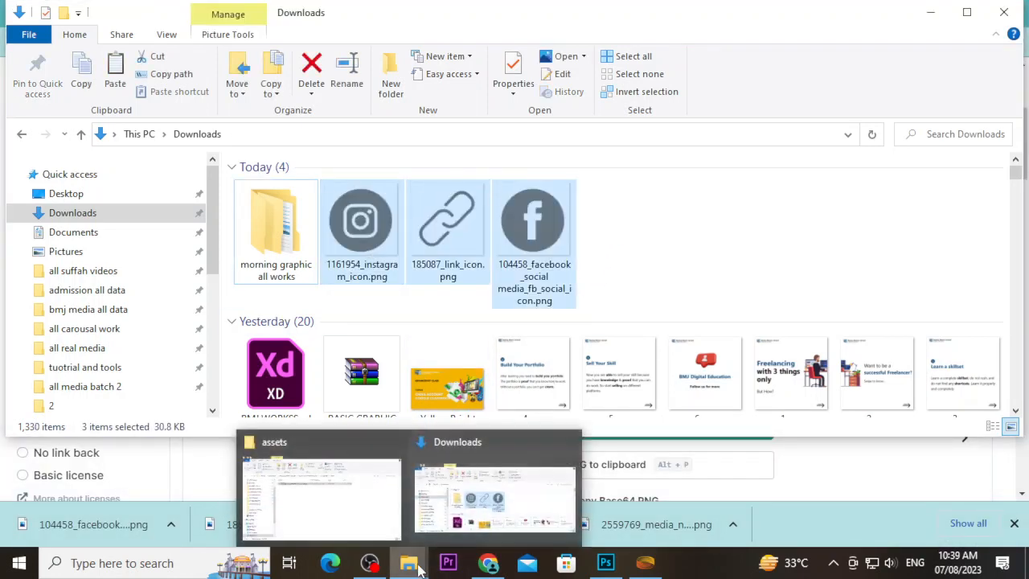
click(340, 501)
key(ctrl+v)
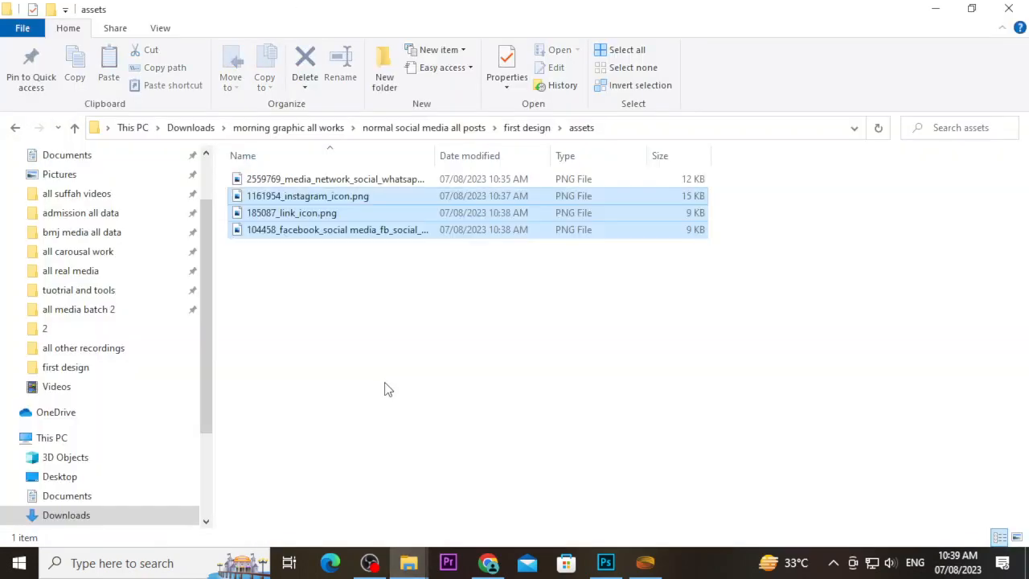
click(387, 390)
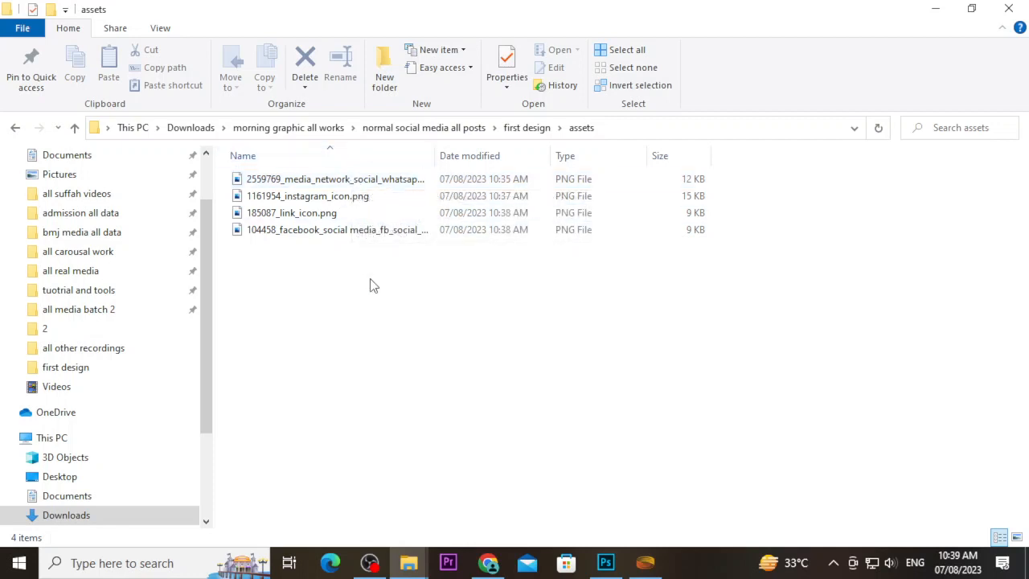
click(1018, 537)
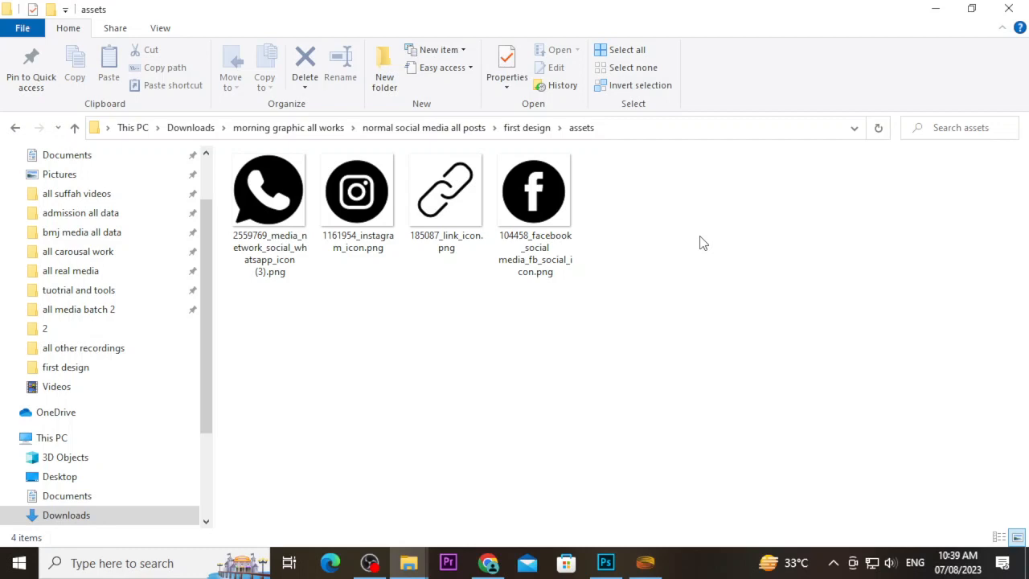
Step: Switch to Chrome and search Google Images for "shoes hd pics png" in a new tab
click(488, 563)
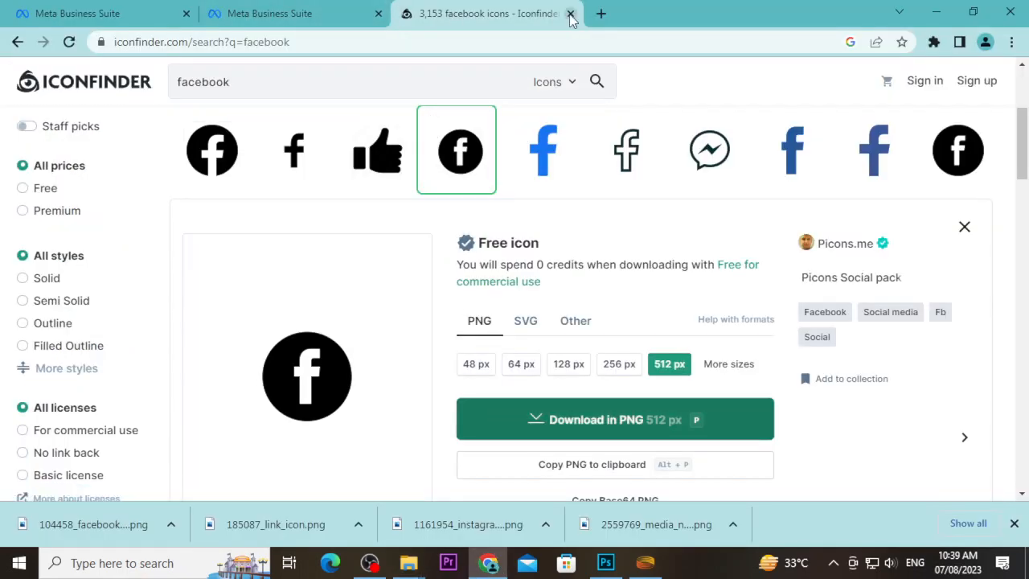
click(600, 17)
text(shoes)
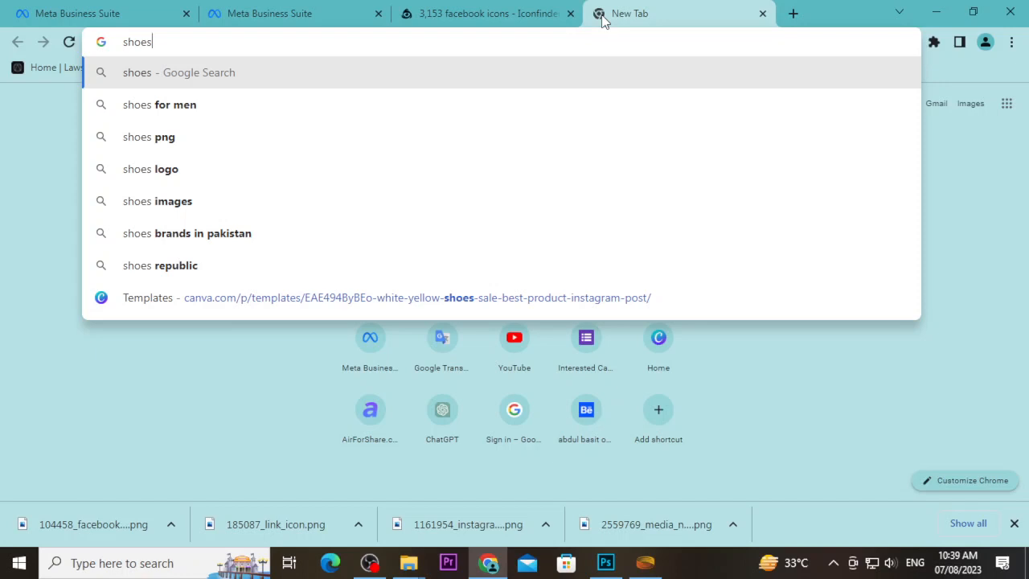
text(hd pics )
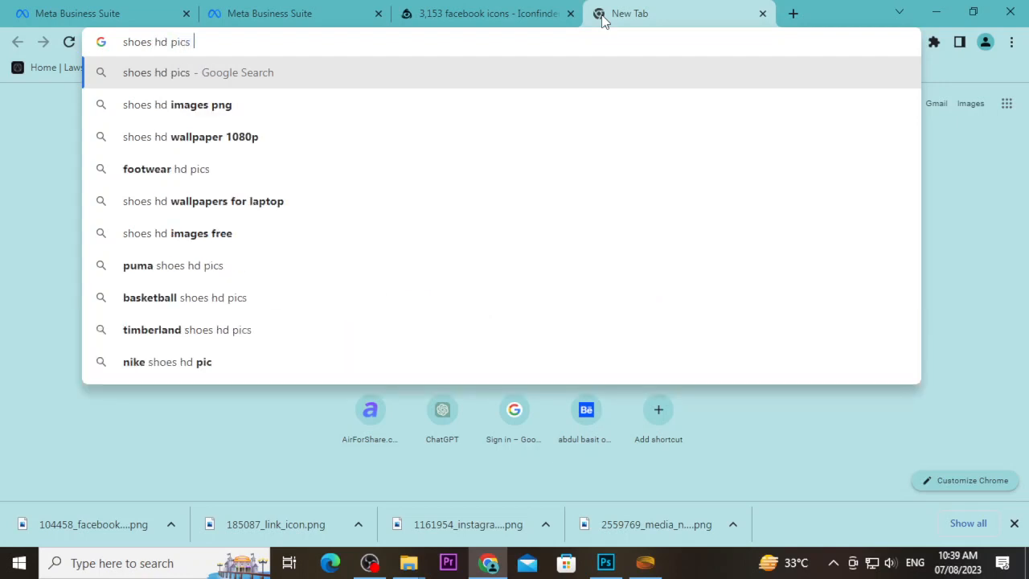
text(png)
key(Return)
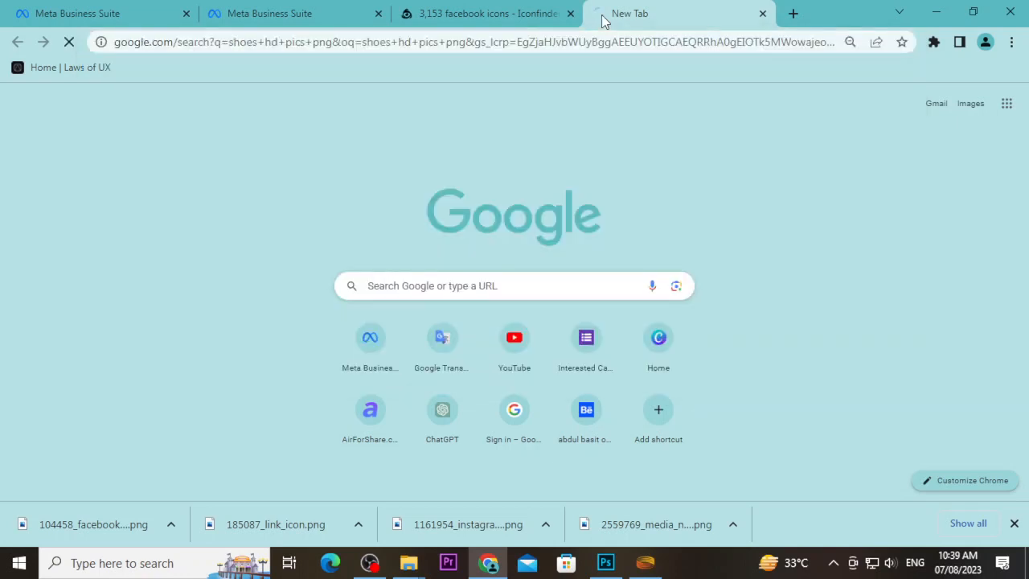
click(153, 138)
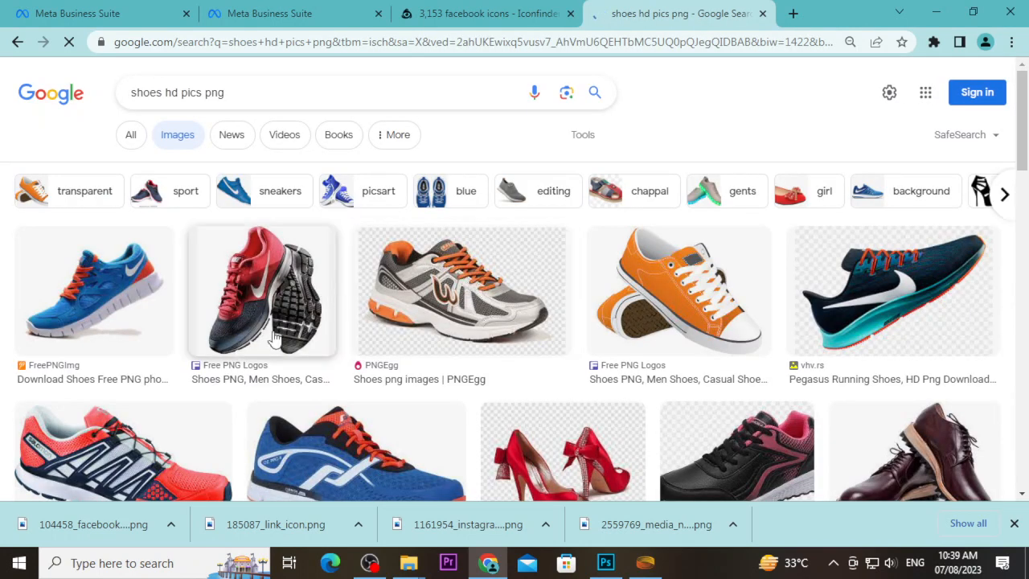
Step: Save the white, red and blue Nike shoe image from PNGitem to the Downloads folder as a PNG
scroll(367, 361, down, 2)
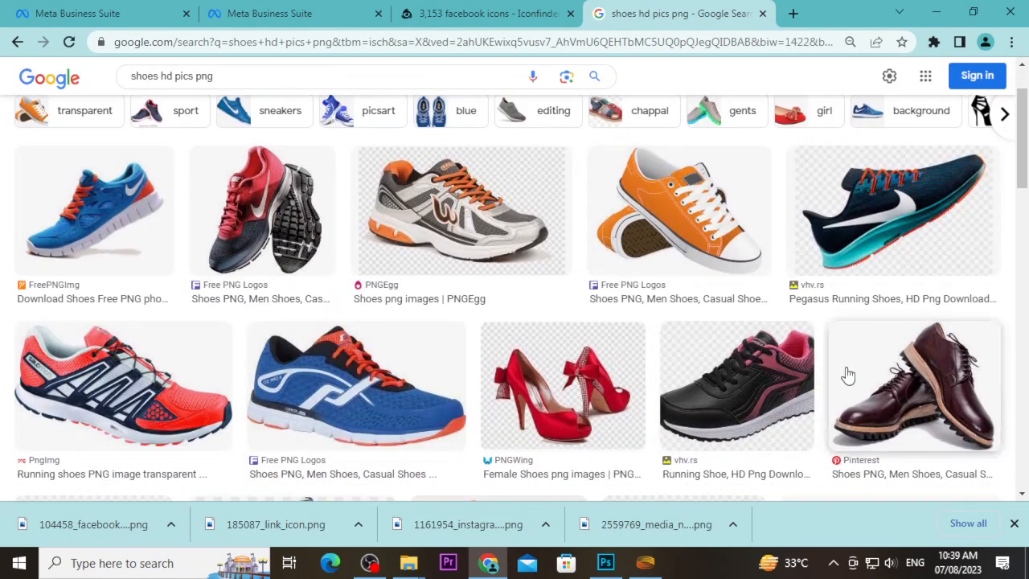
scroll(807, 353, down, 5)
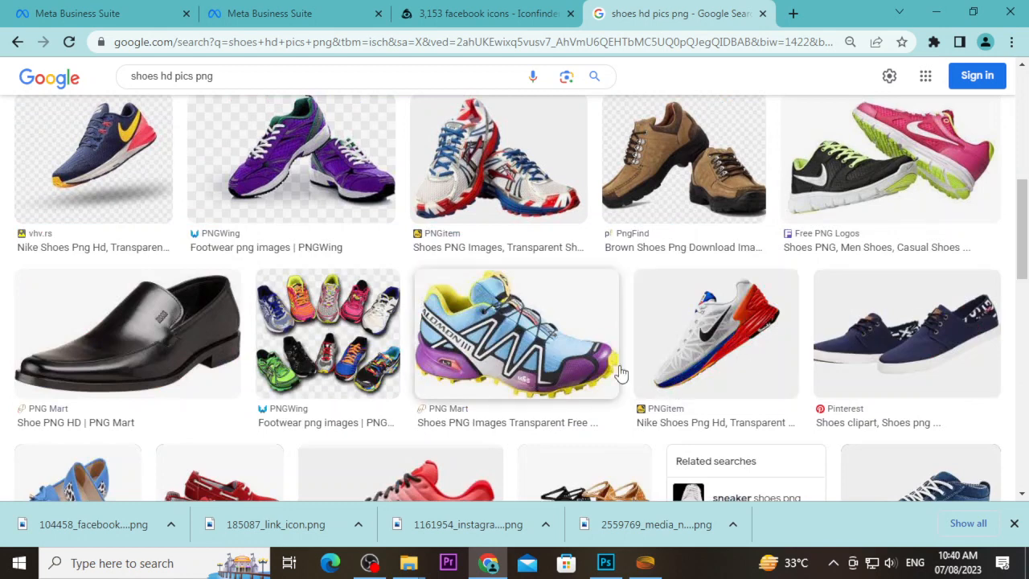
click(768, 360)
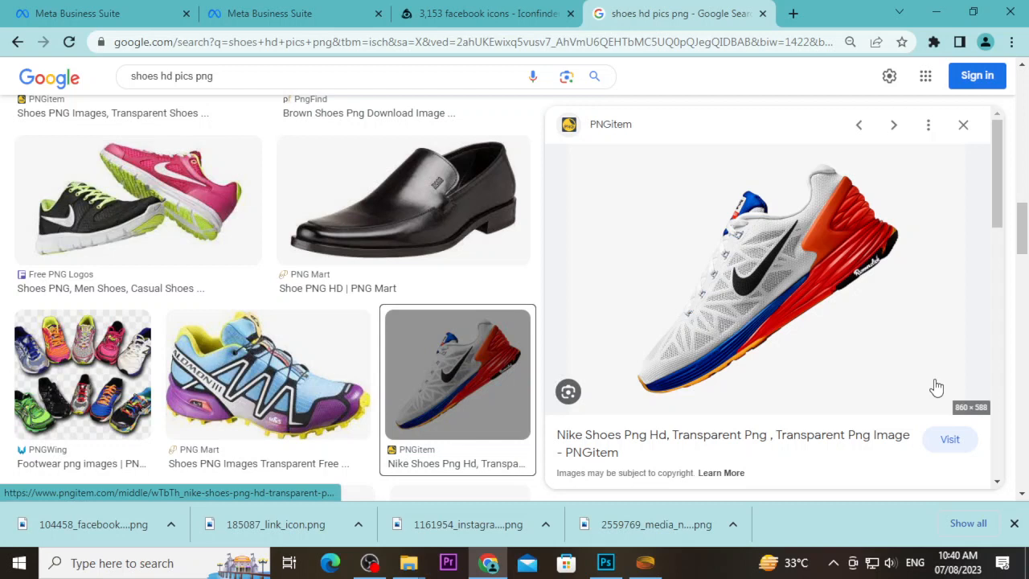
right_click(788, 257)
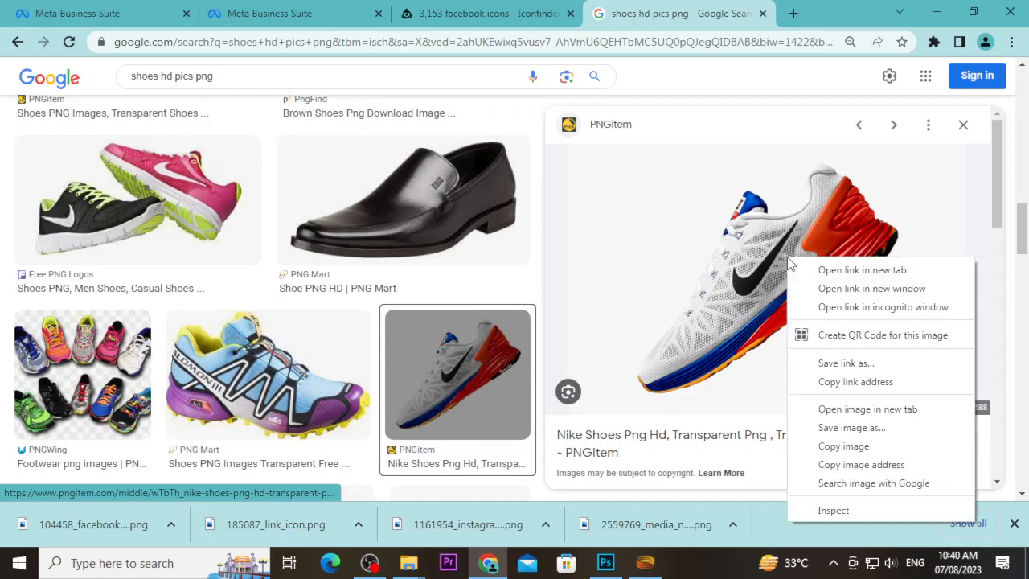
click(841, 429)
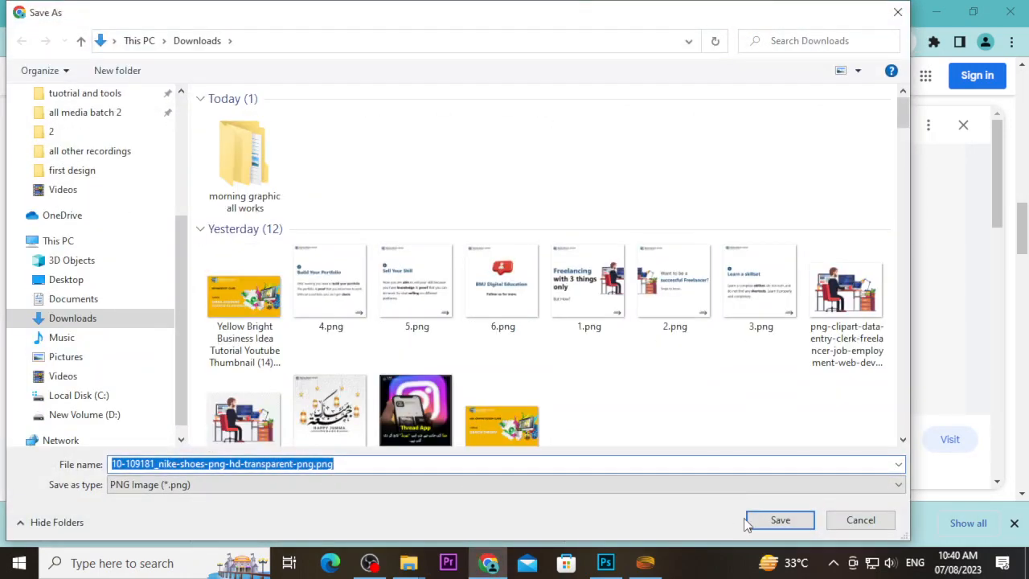
click(778, 518)
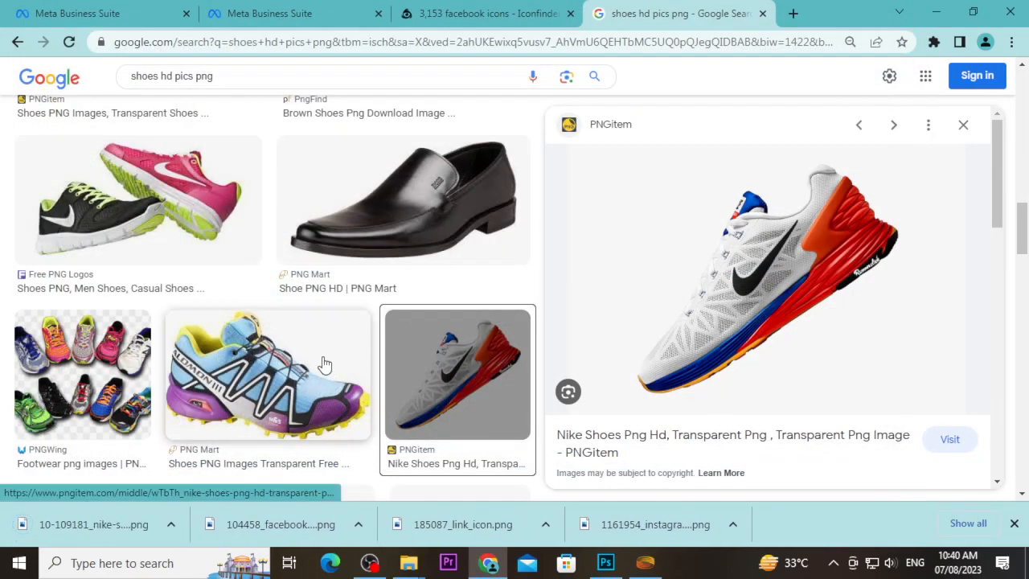
Step: Preview other shoe images in the results, comparing sneakers, casual shoes and their backgrounds for use in the design
click(306, 372)
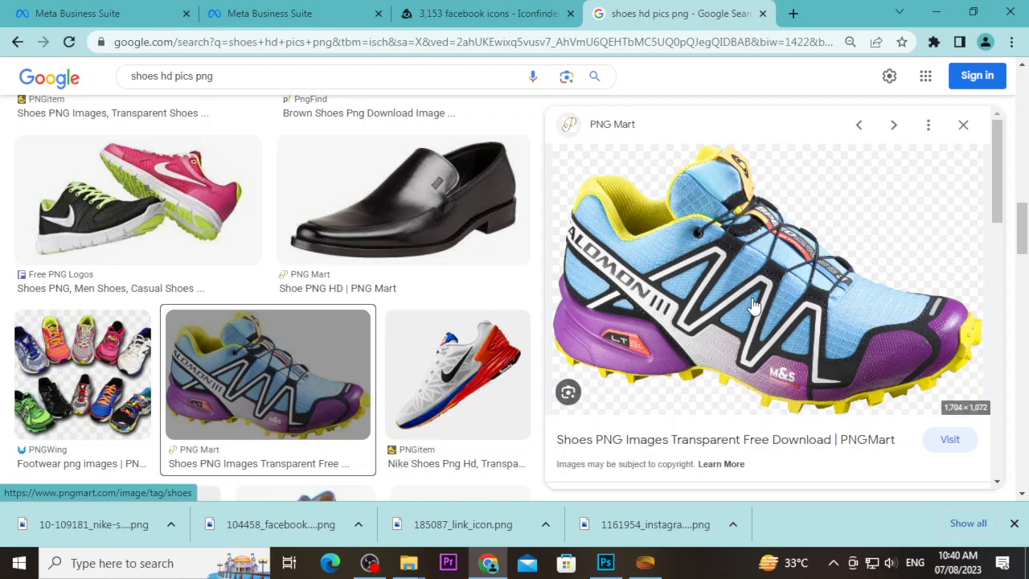
click(460, 372)
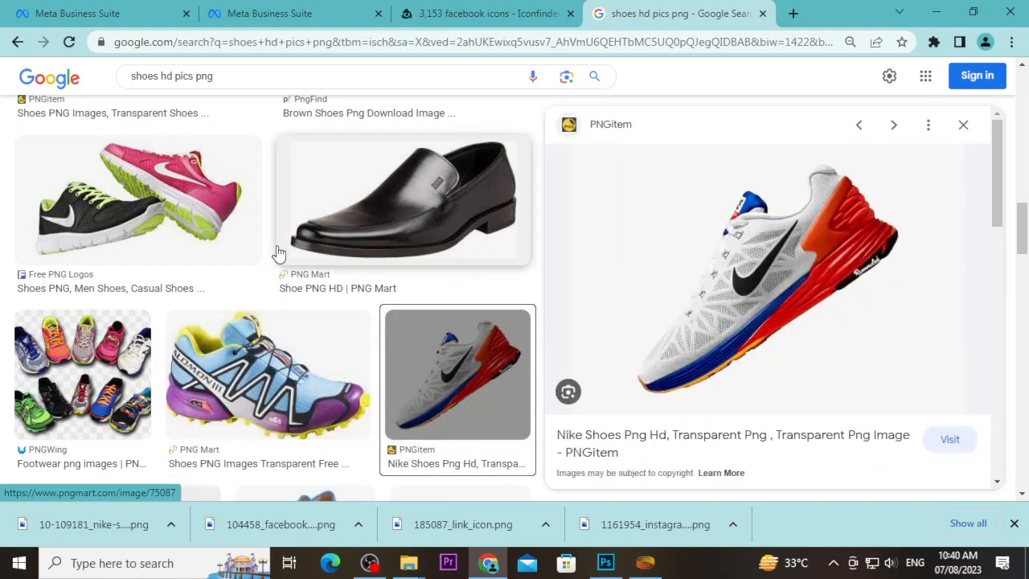
click(173, 202)
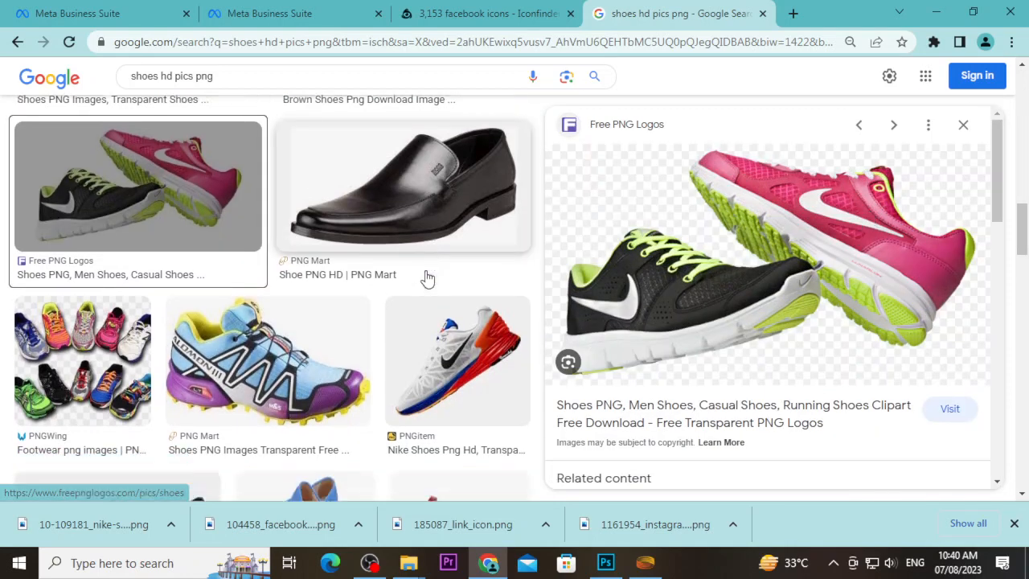
scroll(425, 282, down, 3)
click(428, 286)
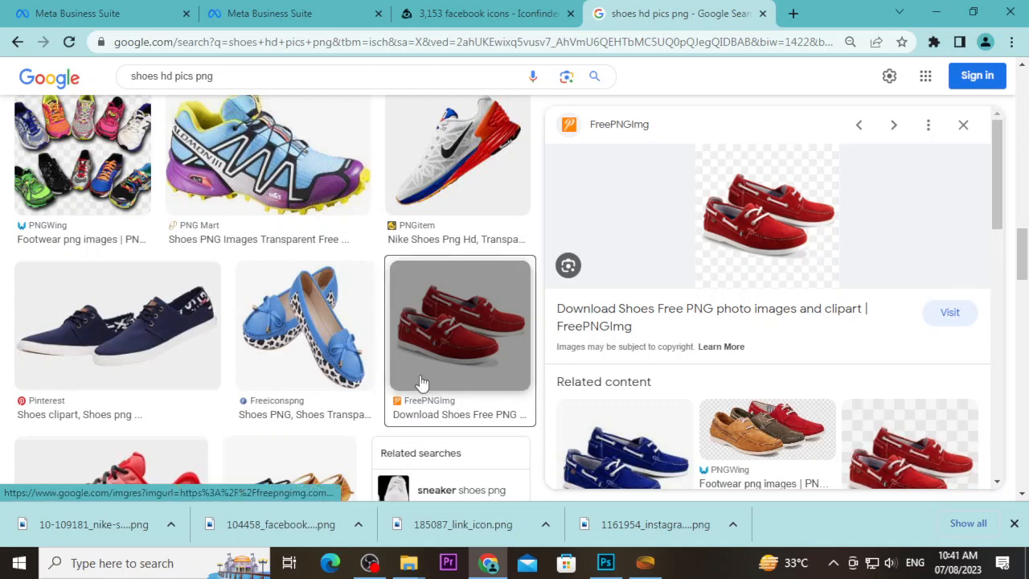
click(101, 304)
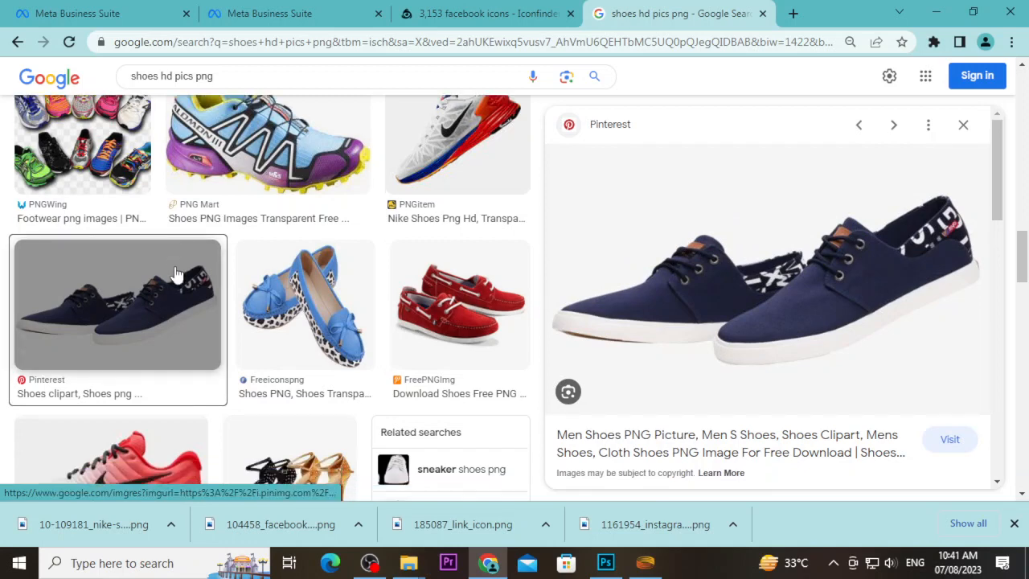
scroll(181, 278, down, 3)
click(181, 255)
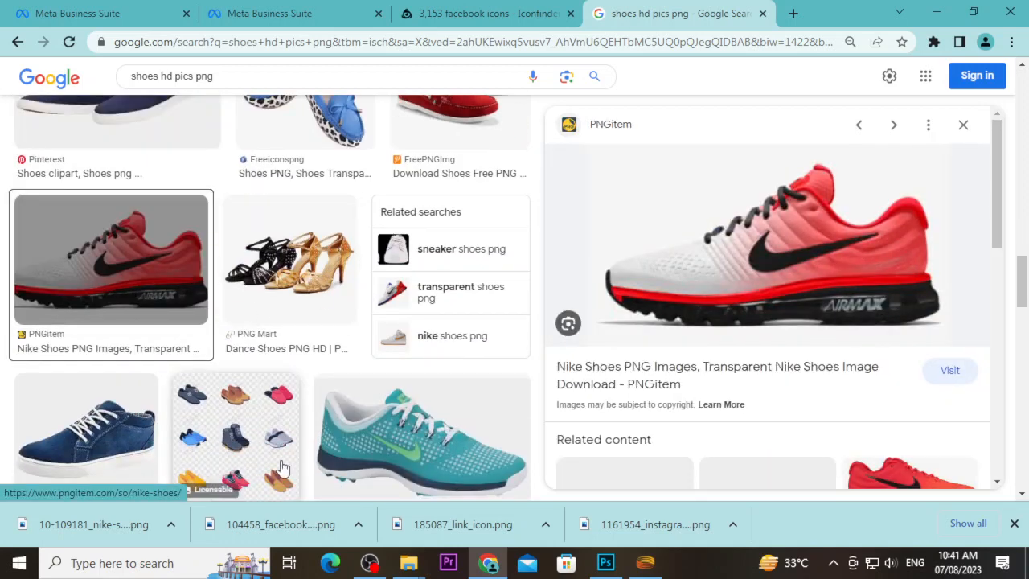
scroll(470, 241, down, 3)
click(470, 239)
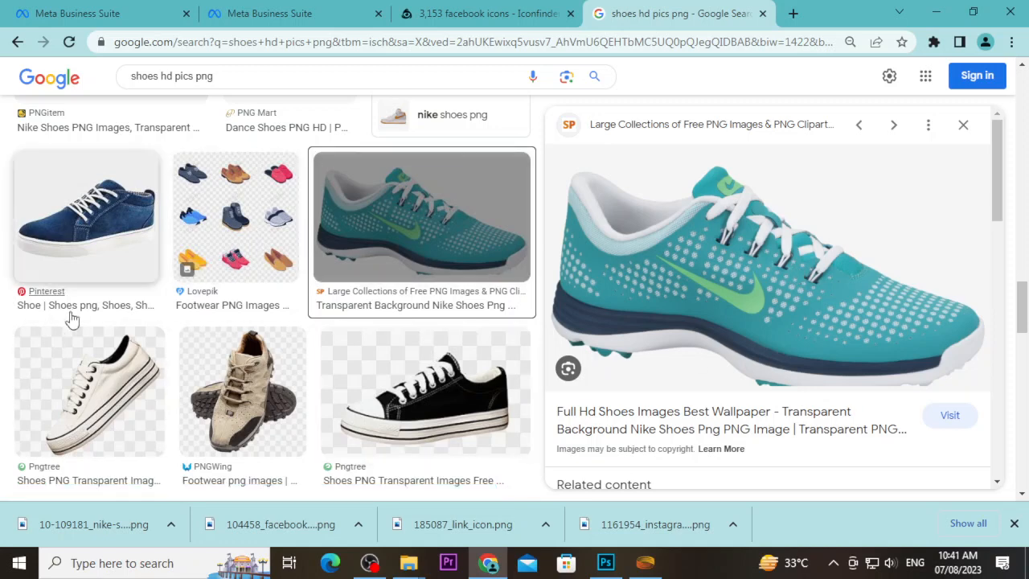
click(100, 220)
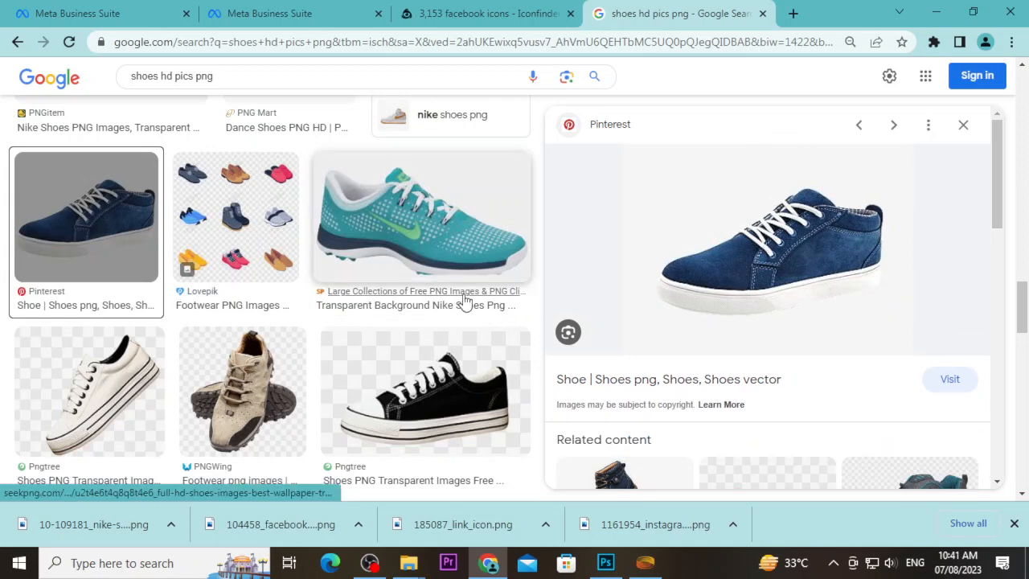
scroll(467, 300, up, 5)
scroll(465, 301, up, 10)
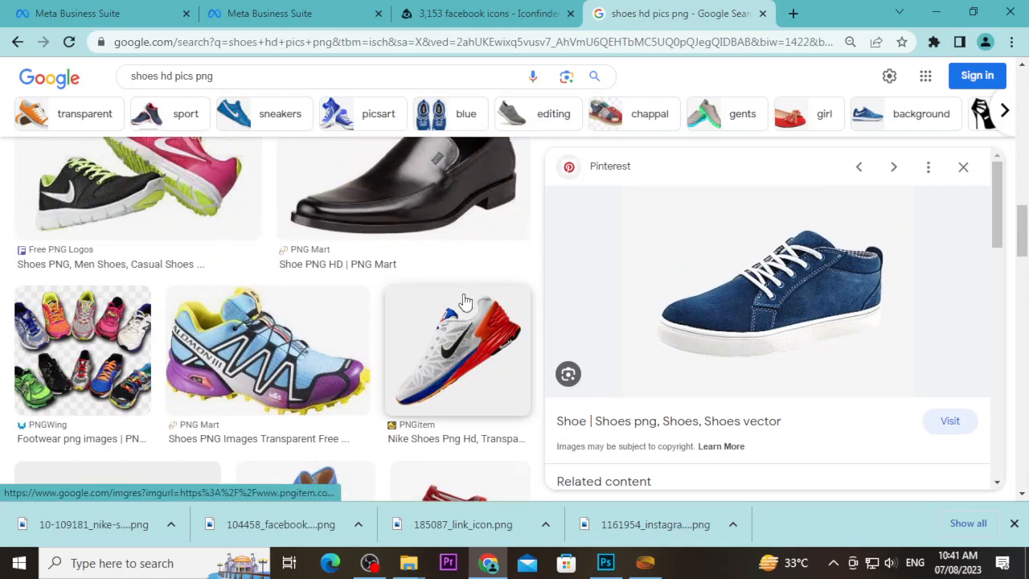
scroll(465, 301, up, 10)
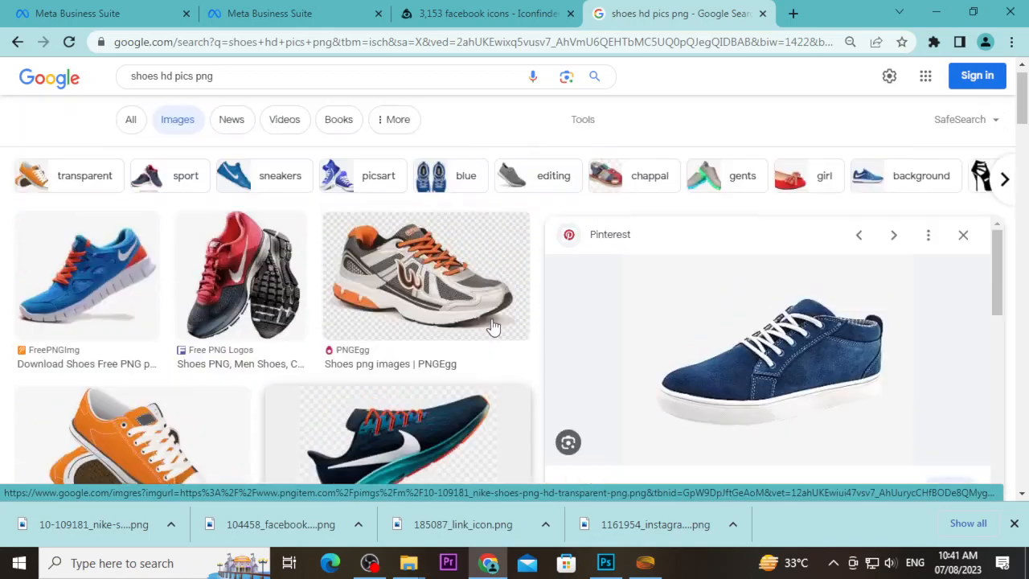
Step: Switch to File Explorer and check the downloaded Nike shoe image in the Downloads folder
mouse_move(409, 563)
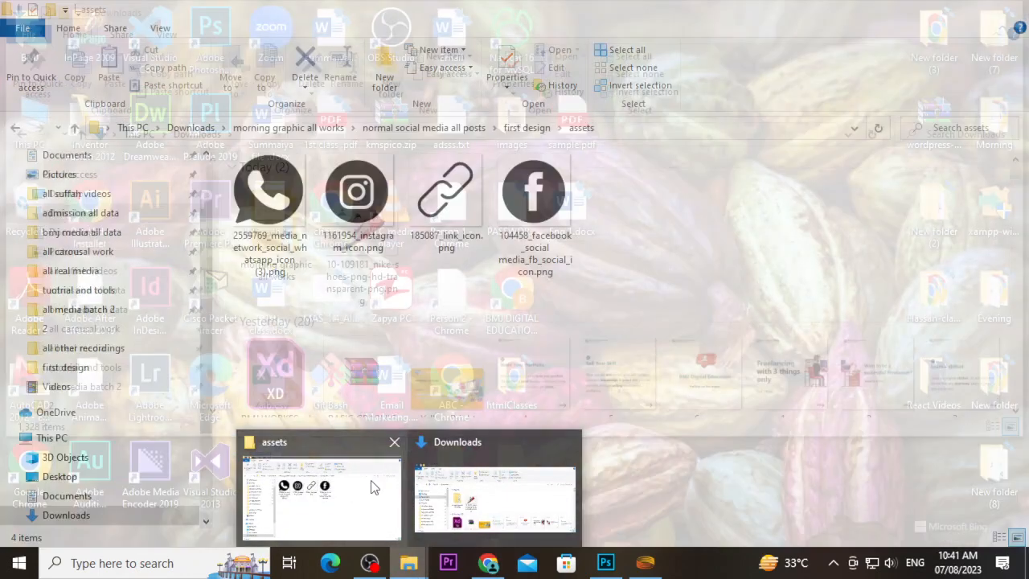
click(373, 483)
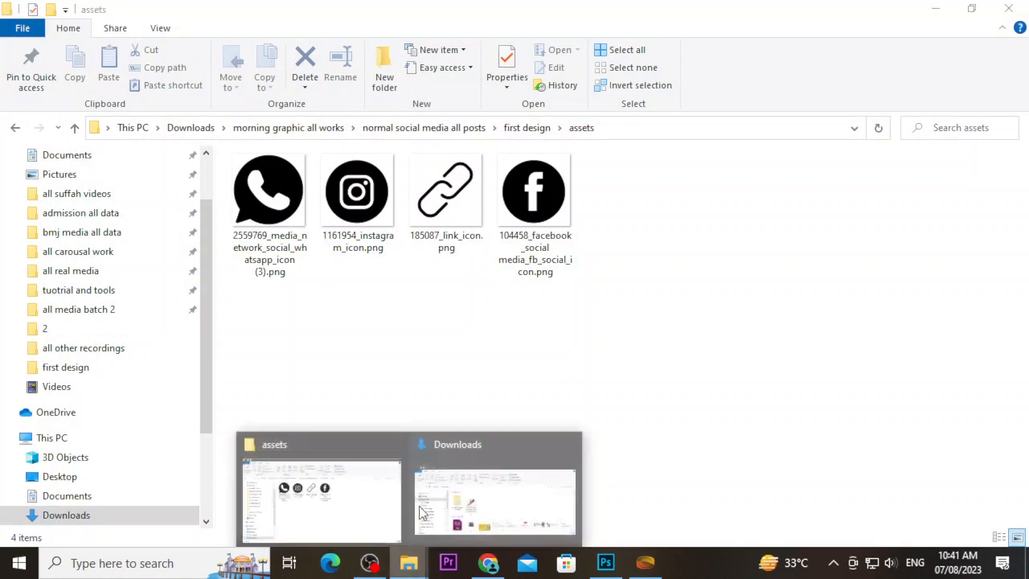
click(450, 488)
mouse_move(385, 234)
mouse_down()
mouse_move(456, 251)
mouse_move(420, 248)
mouse_move(377, 215)
mouse_up()
Step: Return to Chrome and search Google for "bg remover" in a new tab
click(497, 566)
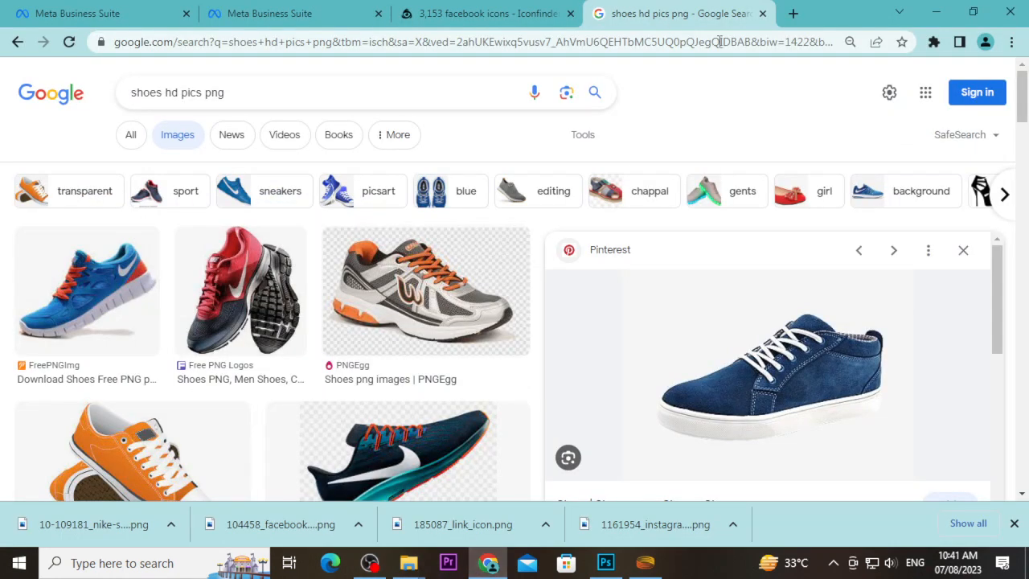
click(794, 14)
text(ng rem)
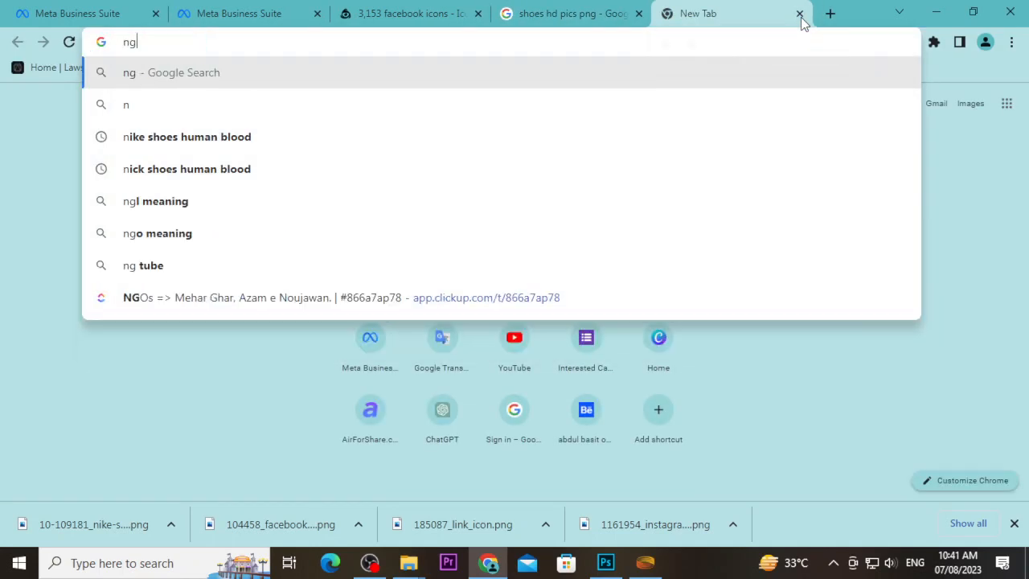
key(BackSpace)
key(BackSpace)
key(BackSpace)
key(BackSpace)
key(BackSpace)
key(BackSpace)
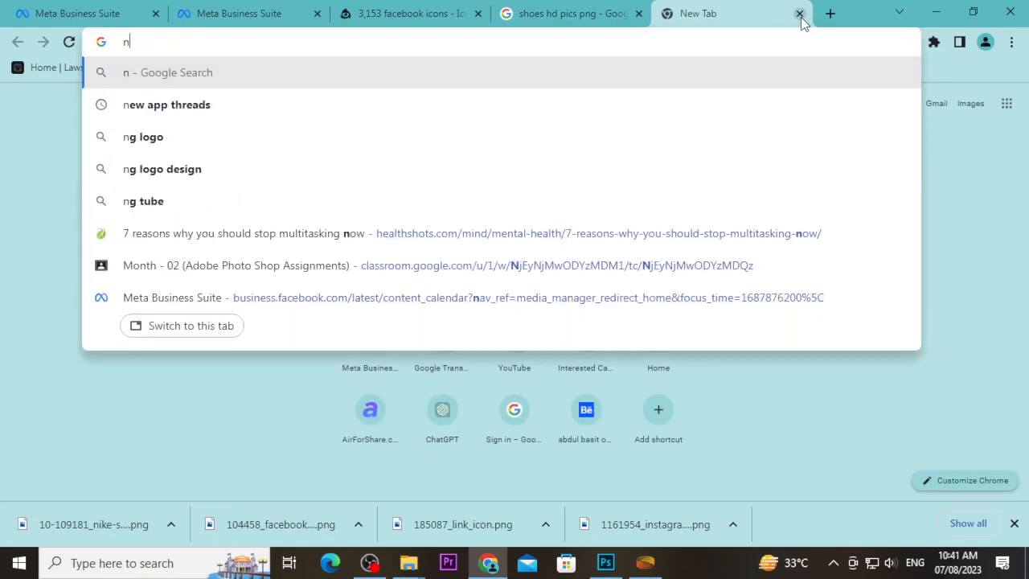
text(bg remover)
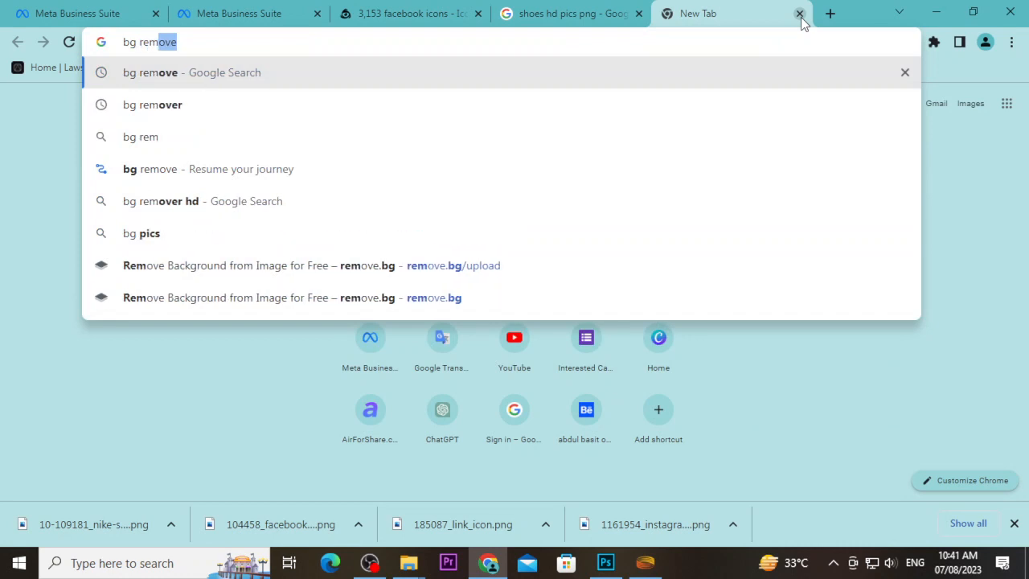
key(Return)
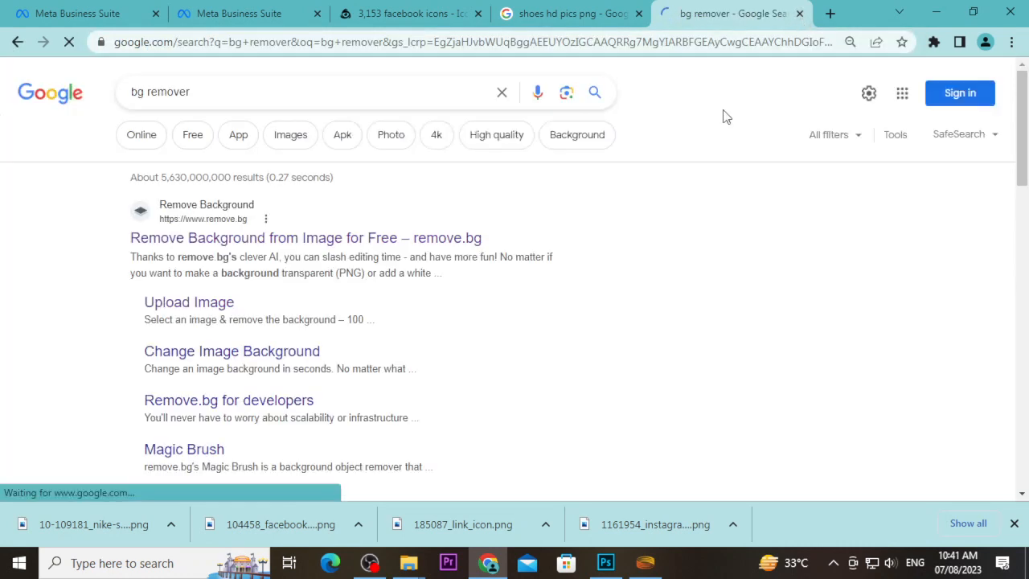
Step: Open remove.bg from the results, remove the background of the downloaded Nike shoe image, and download the preview-size result
click(416, 239)
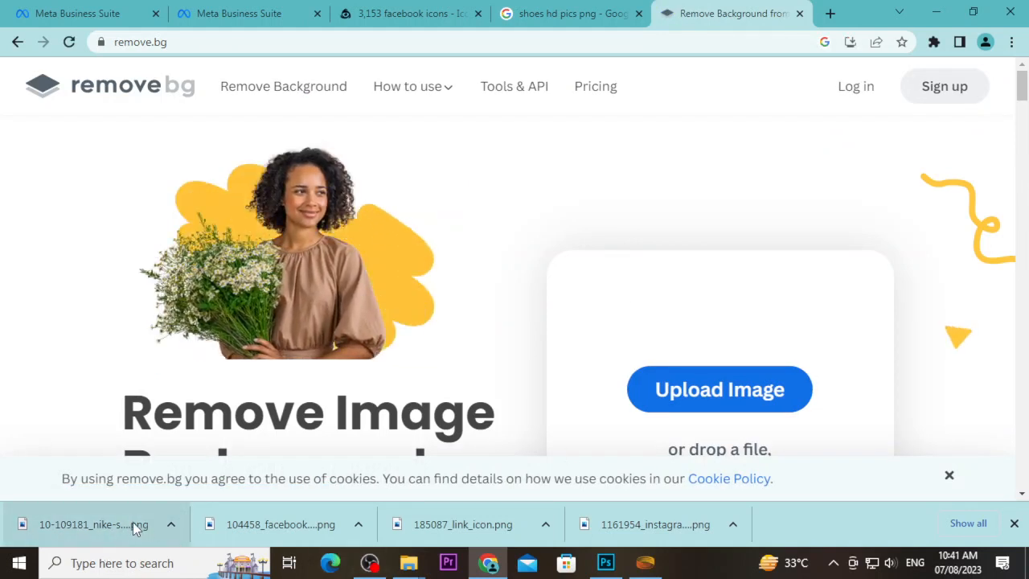
drag(133, 521, 398, 300)
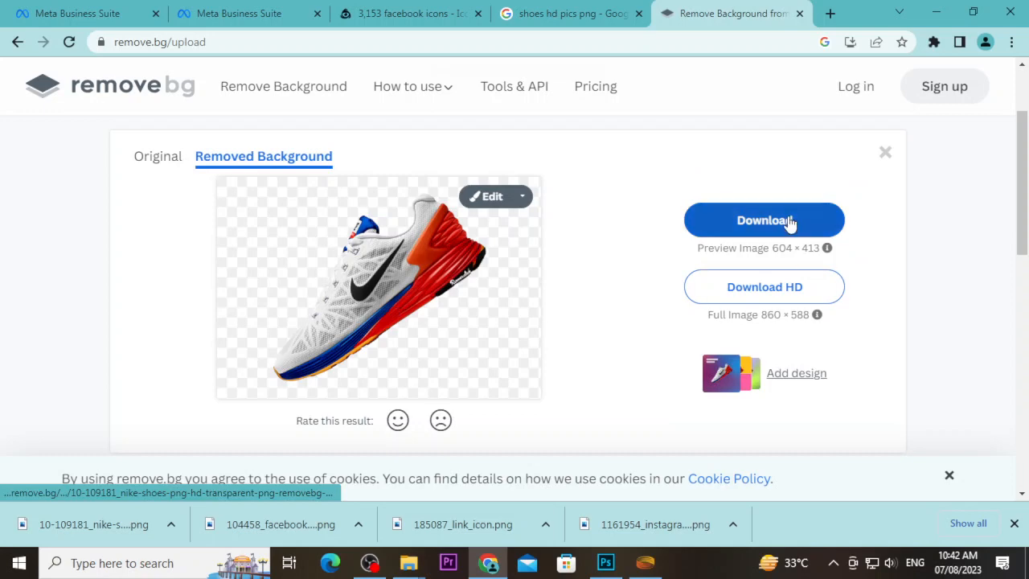
click(790, 222)
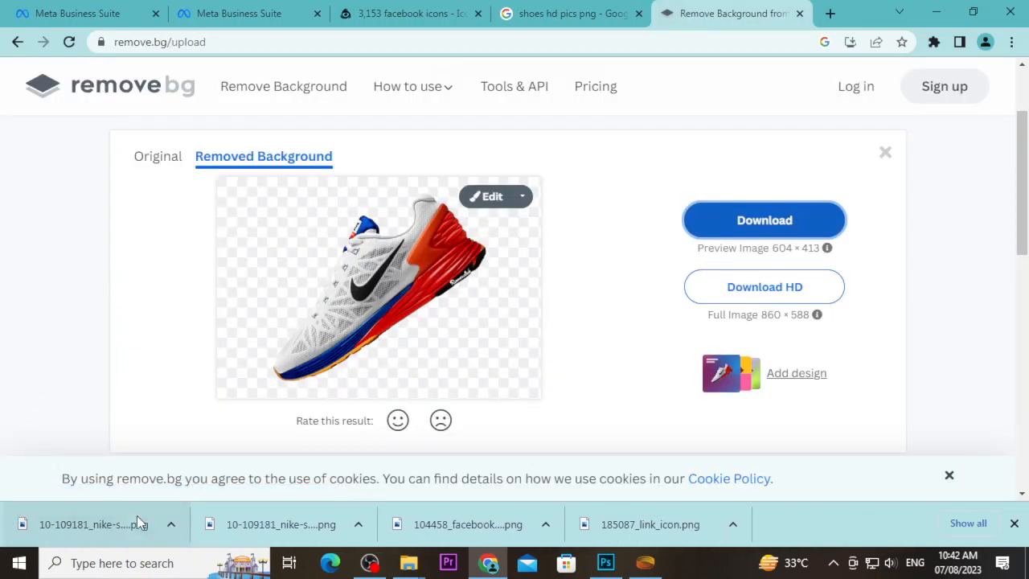
Step: Switch to File Explorer and move the background-removed Nike shoe PNG from Downloads into the first design project's assets folder
mouse_move(408, 563)
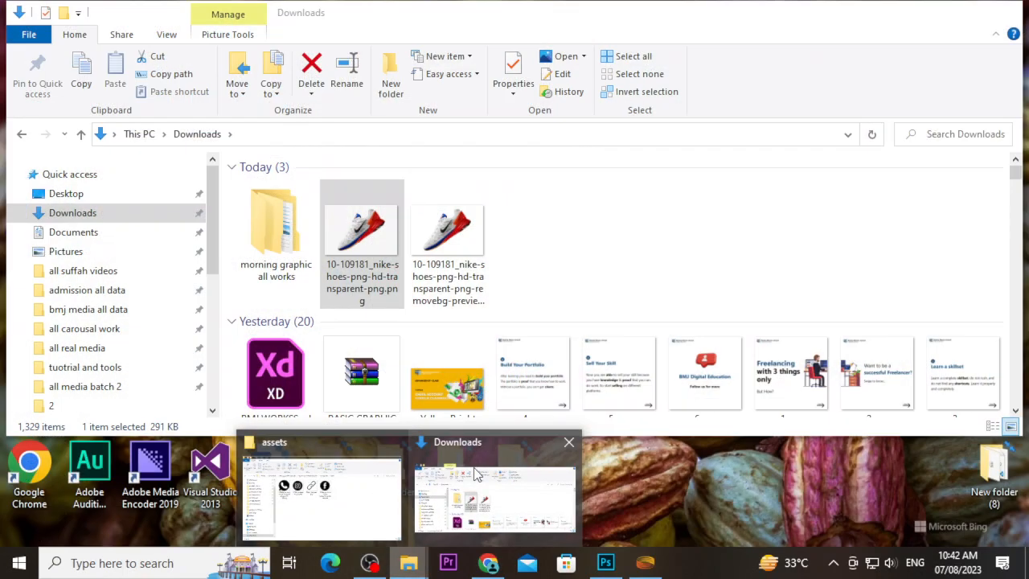
click(474, 474)
click(448, 241)
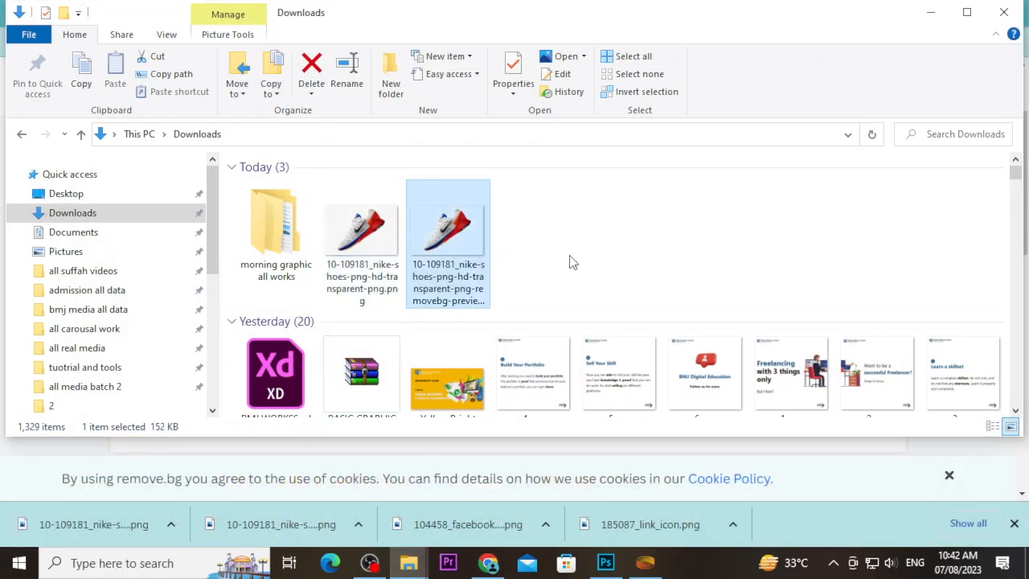
drag(483, 265, 474, 326)
click(791, 320)
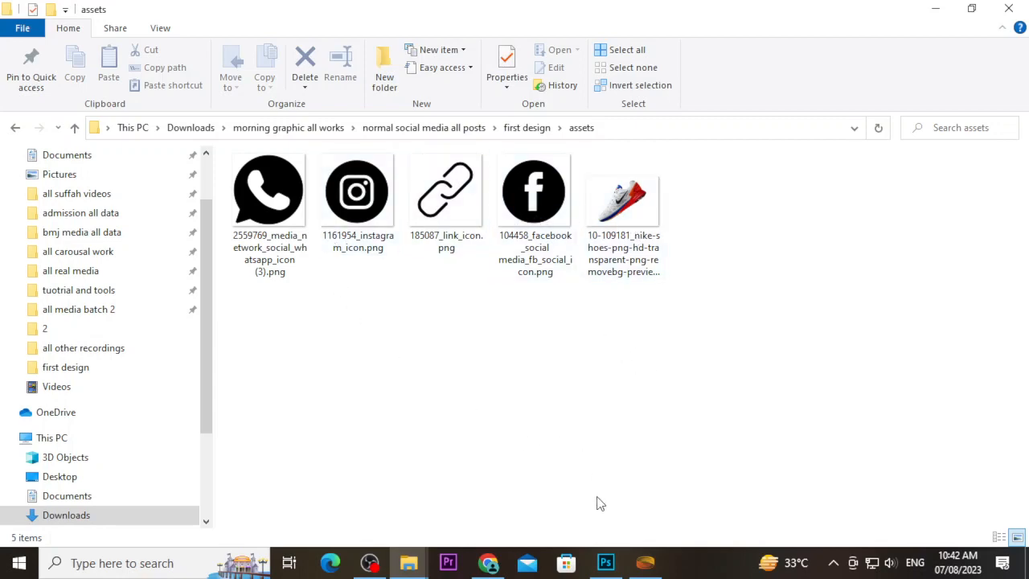
Step: Switch to Photoshop and create a new 1080 x 1080 pixel document at 300 pixels/inch in 8-bit RGB Color
click(606, 562)
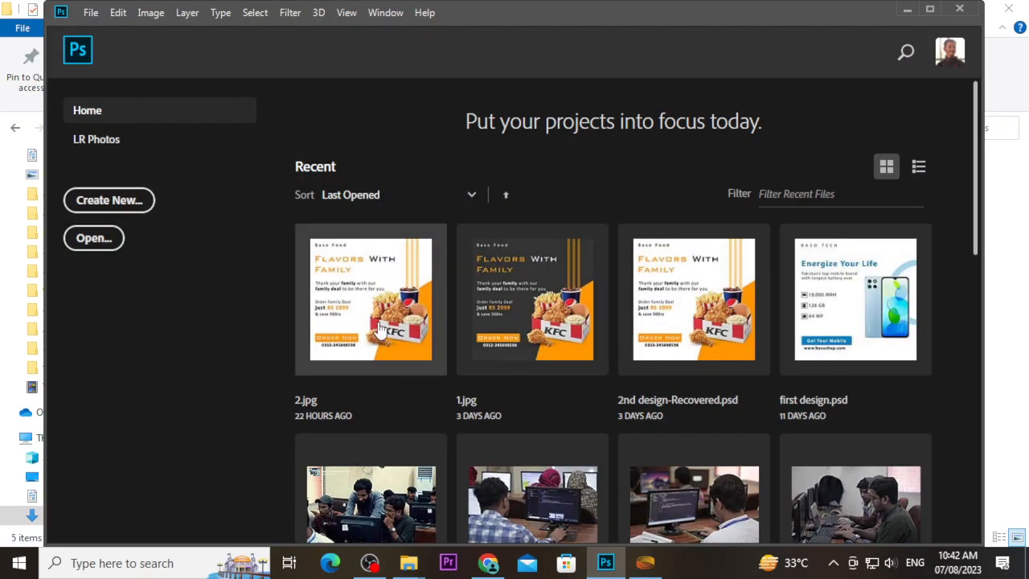
drag(693, 9, 702, 11)
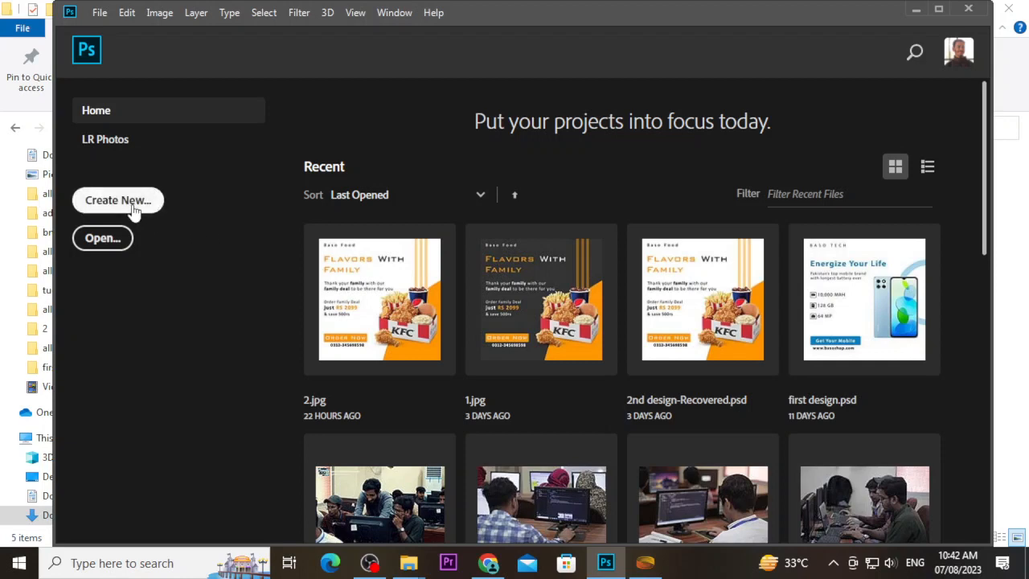
key(ctrl+n)
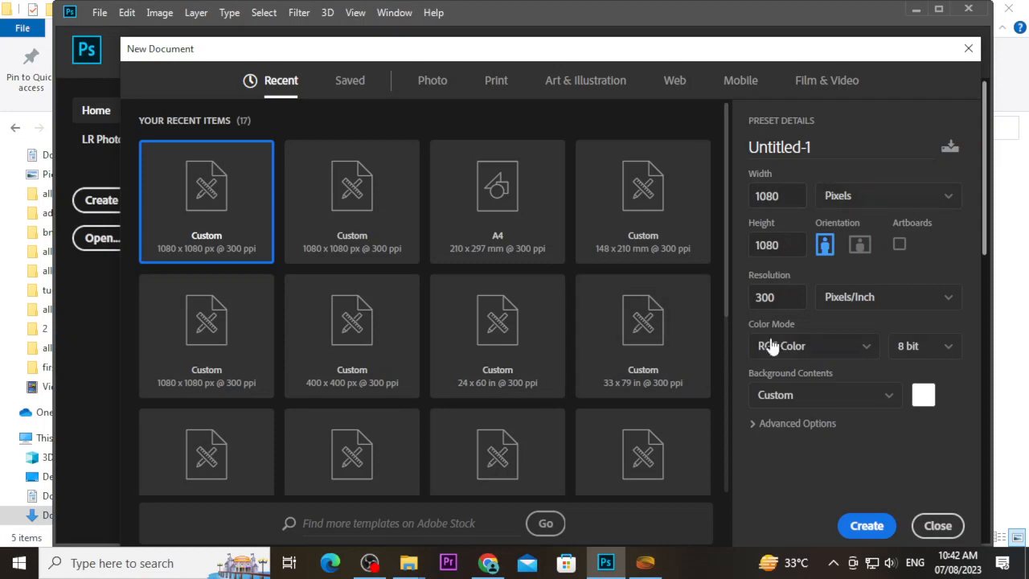
click(868, 531)
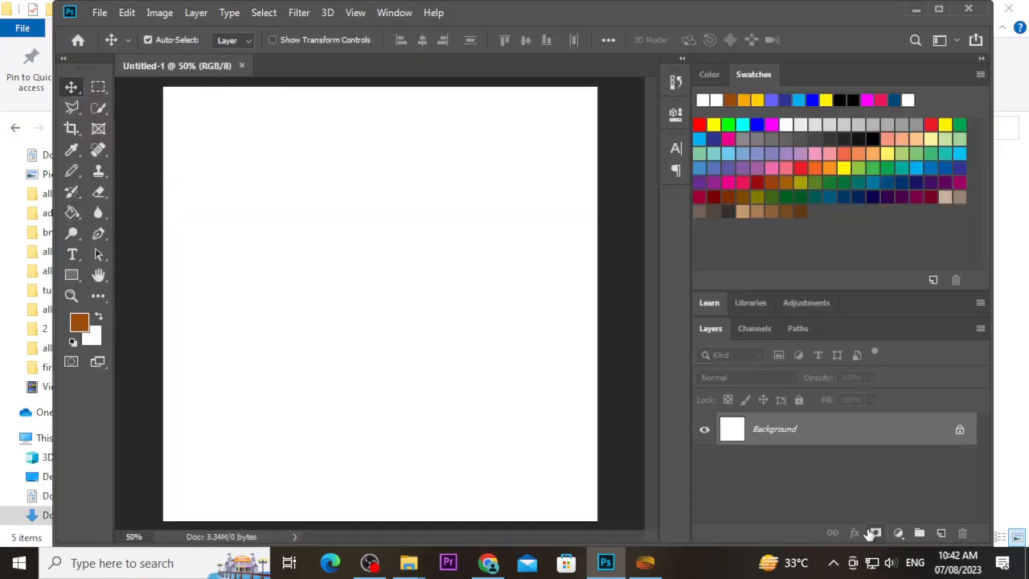
Step: Show the rulers and place a vertical guide near the canvas's left edge and a horizontal guide near its top edge as margins
scroll(386, 380, up, 2)
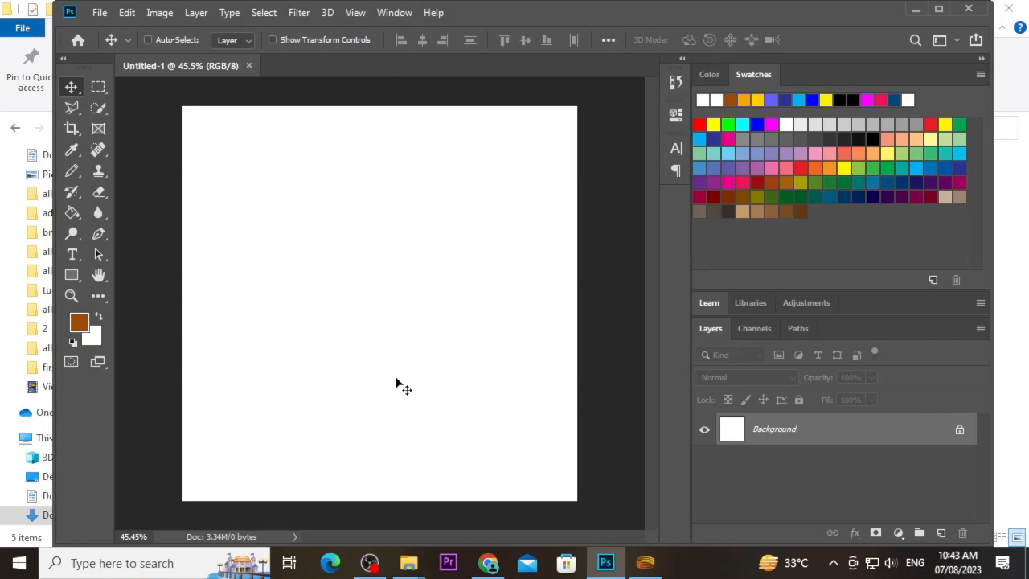
key(ctrl+r)
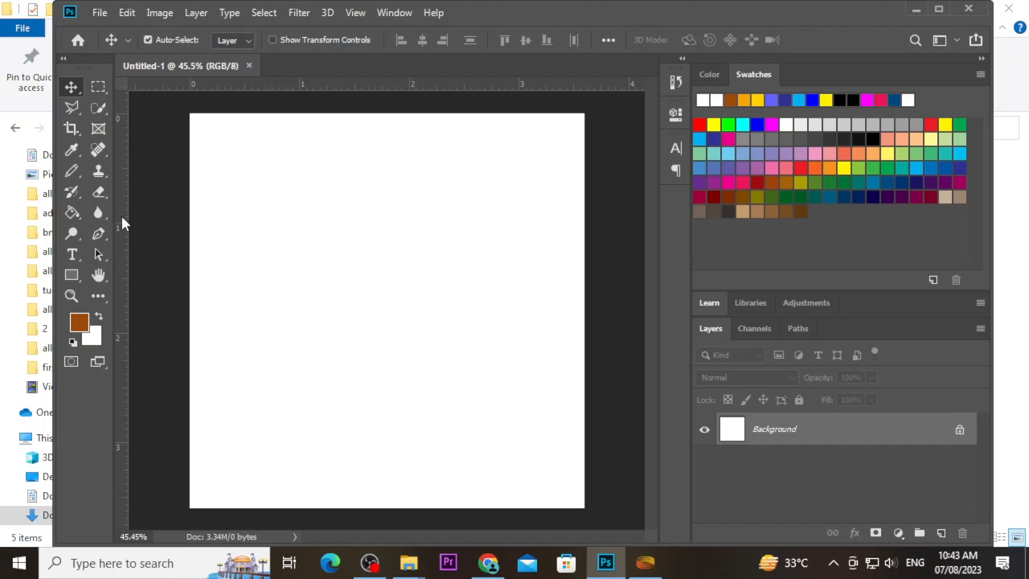
key(ctrl+r)
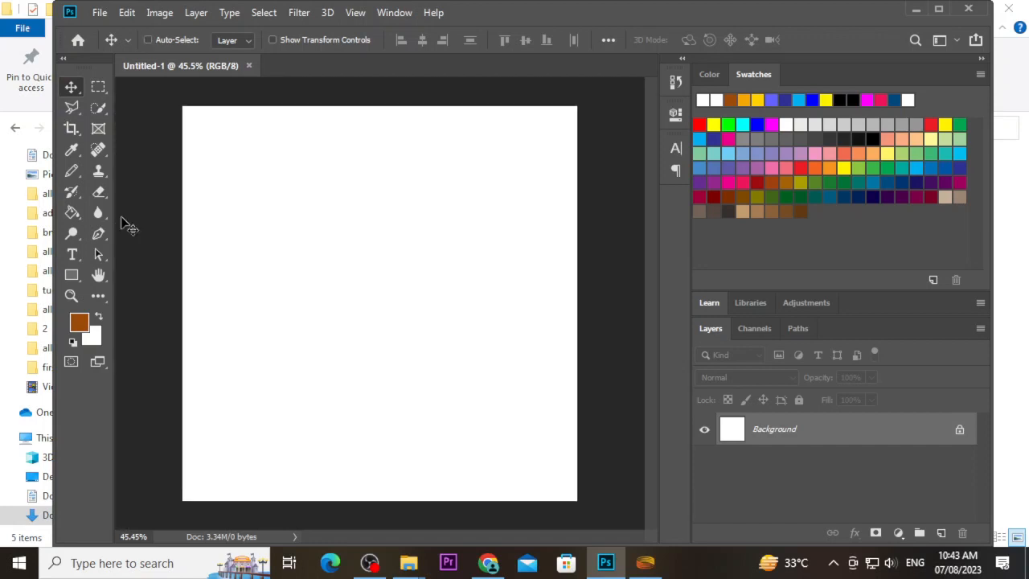
key(ctrl+r)
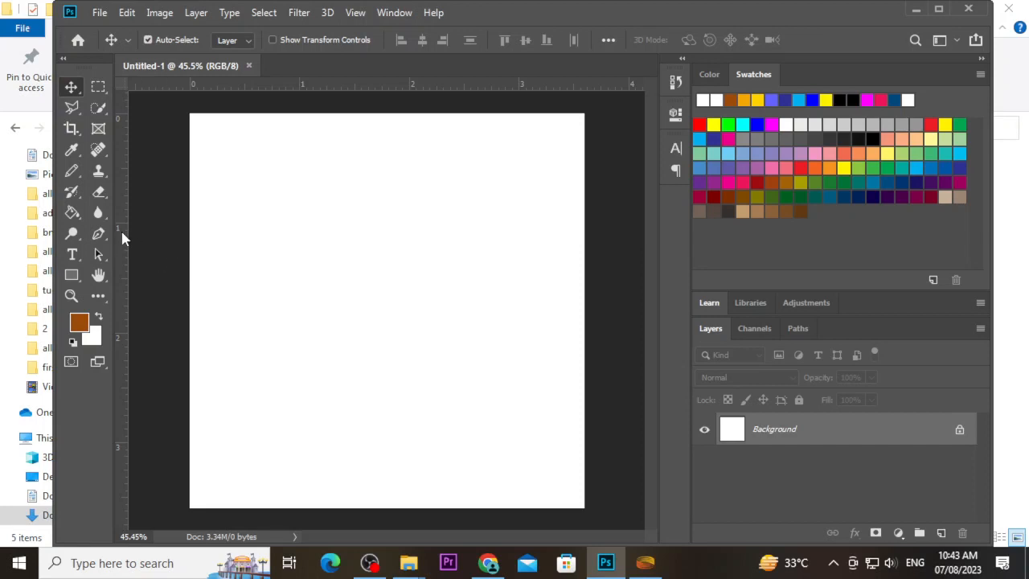
drag(120, 228, 210, 247)
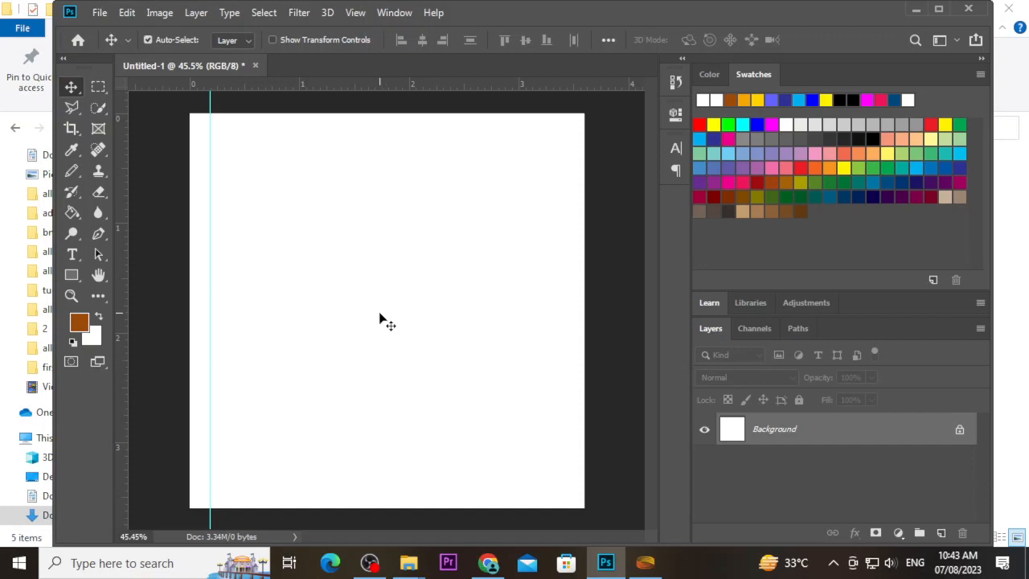
drag(335, 84, 335, 140)
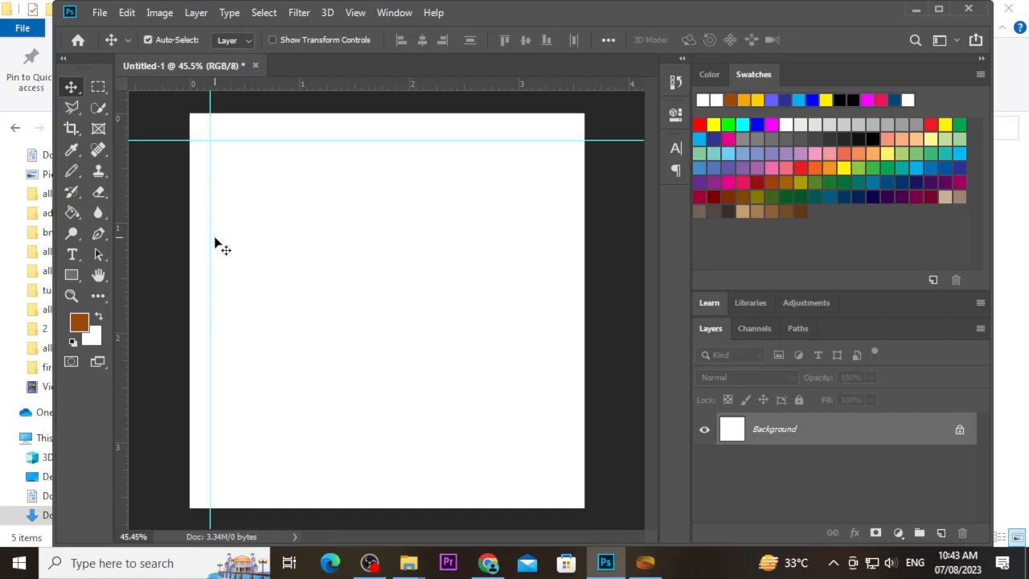
Step: Add the placeholder text "asdasdas" in 24 pt Arial and move it into the corner where the two guides meet
click(71, 254)
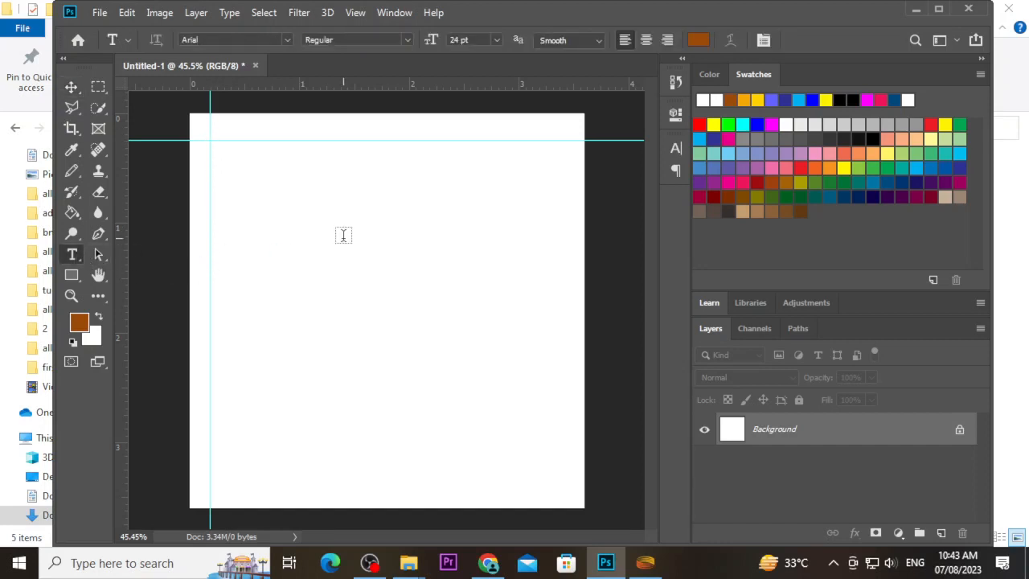
click(343, 235)
text(asdasdas)
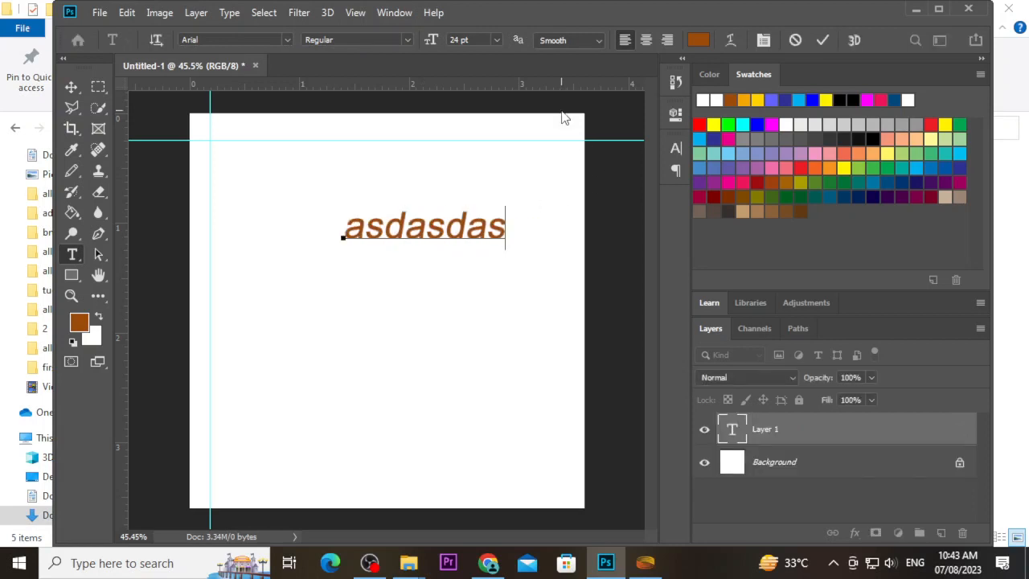
click(71, 87)
drag(404, 241, 262, 167)
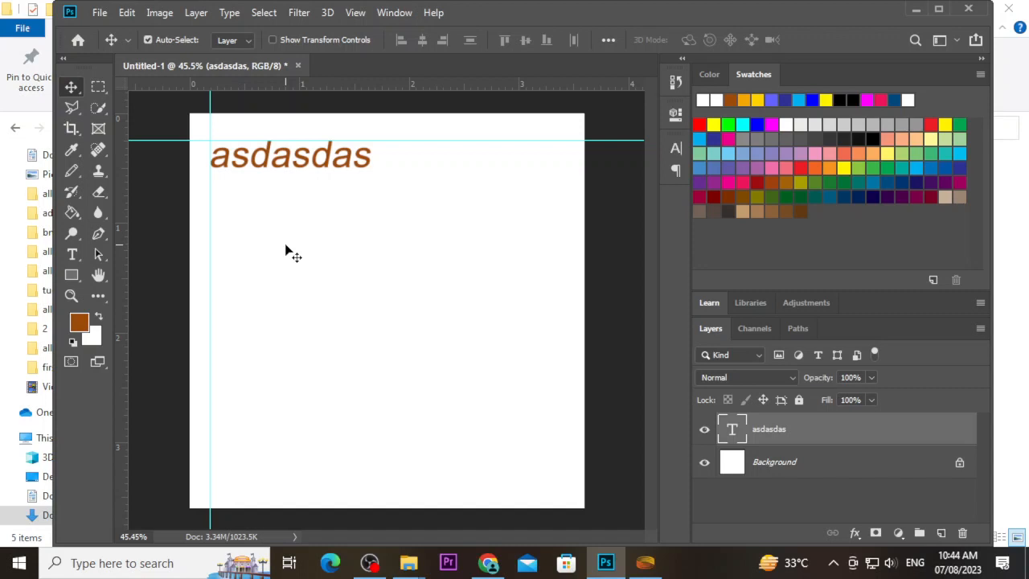
Step: Replace the placeholder text with "Baso Shoes"
double_click(267, 157)
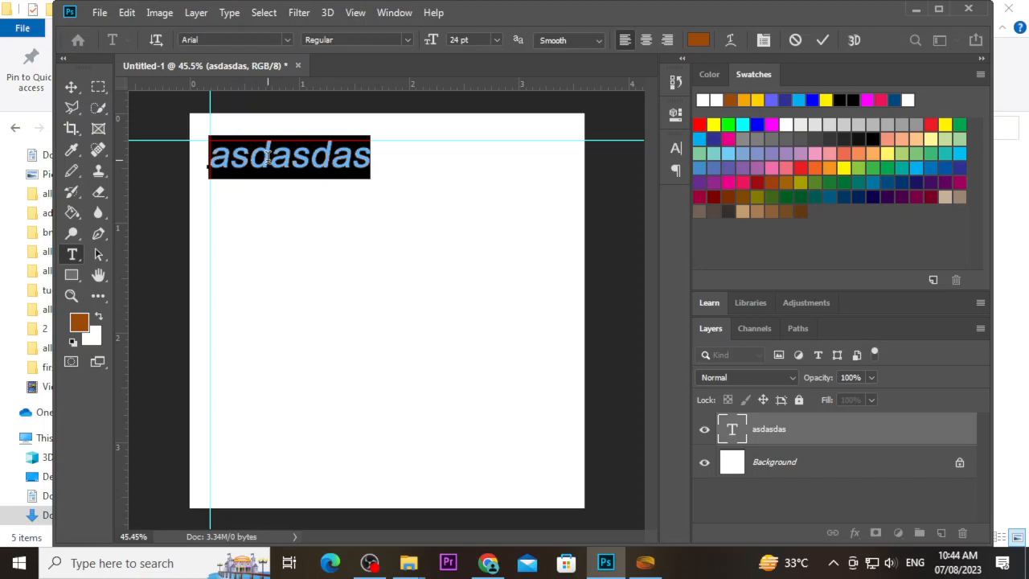
text(Baso )
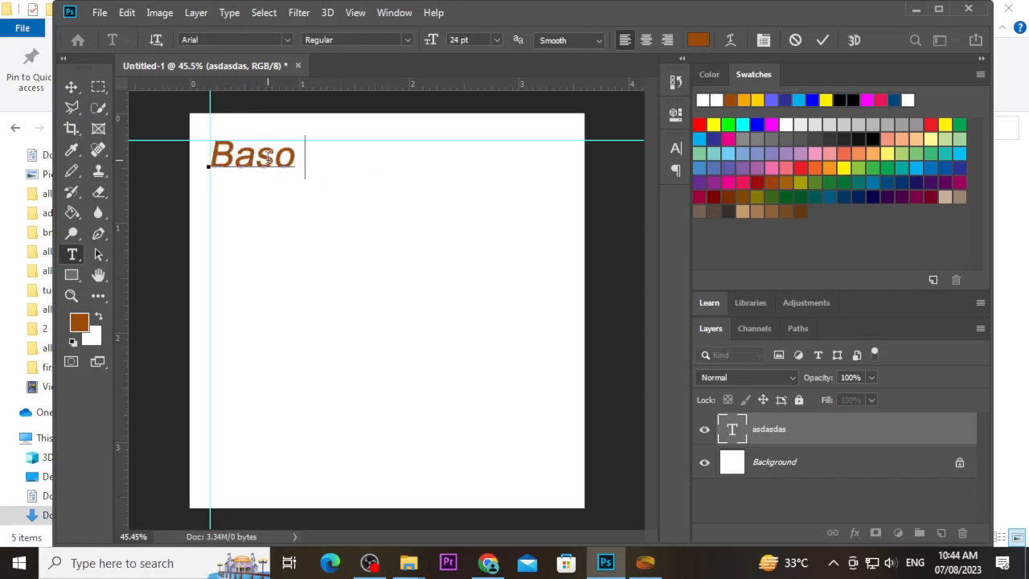
text(Shoes)
Step: Set the "Baso Shoes" text size to 12 pt and move the text up against the horizontal guide
click(270, 156)
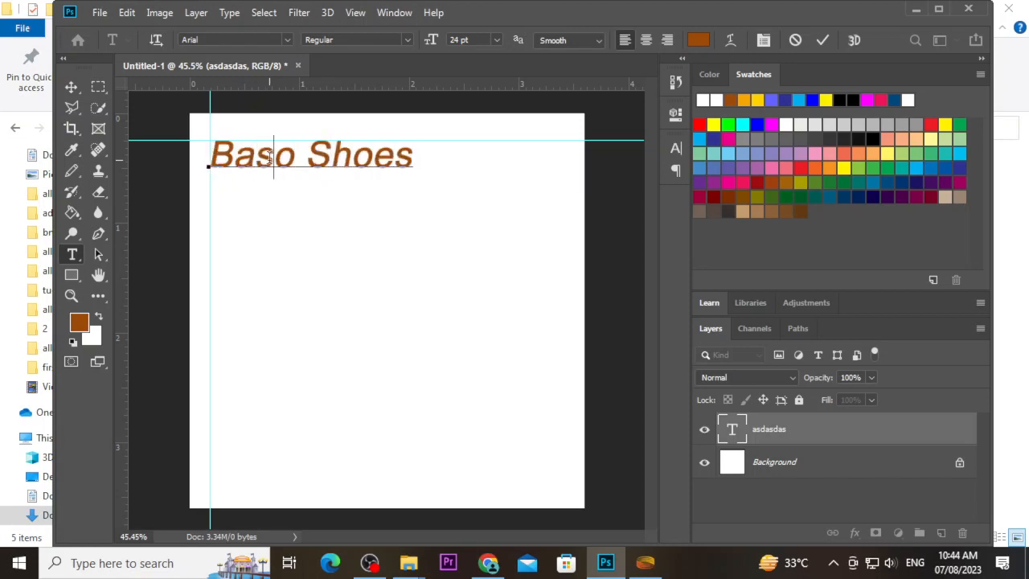
key(ctrl+a)
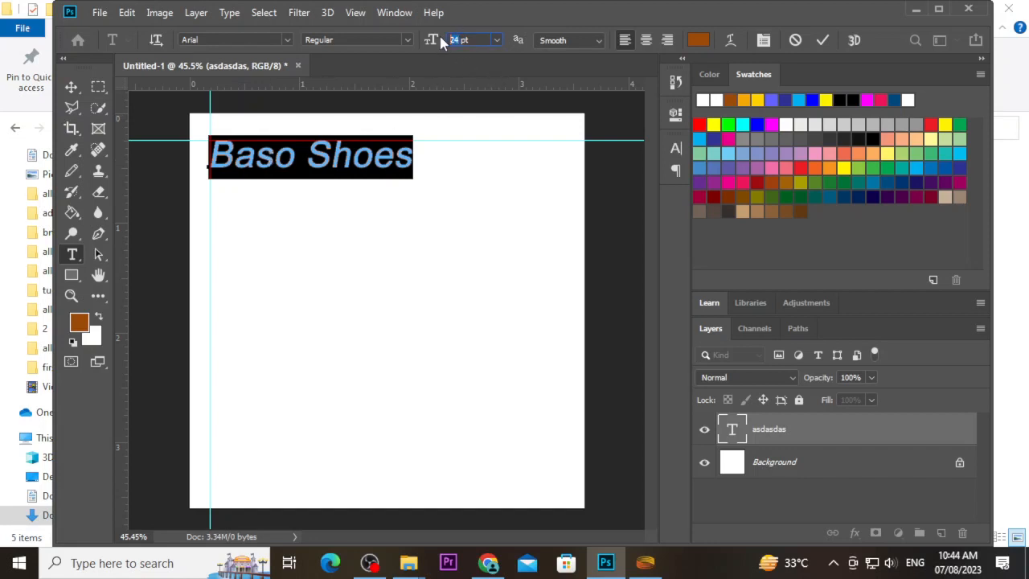
text(12)
key(Return)
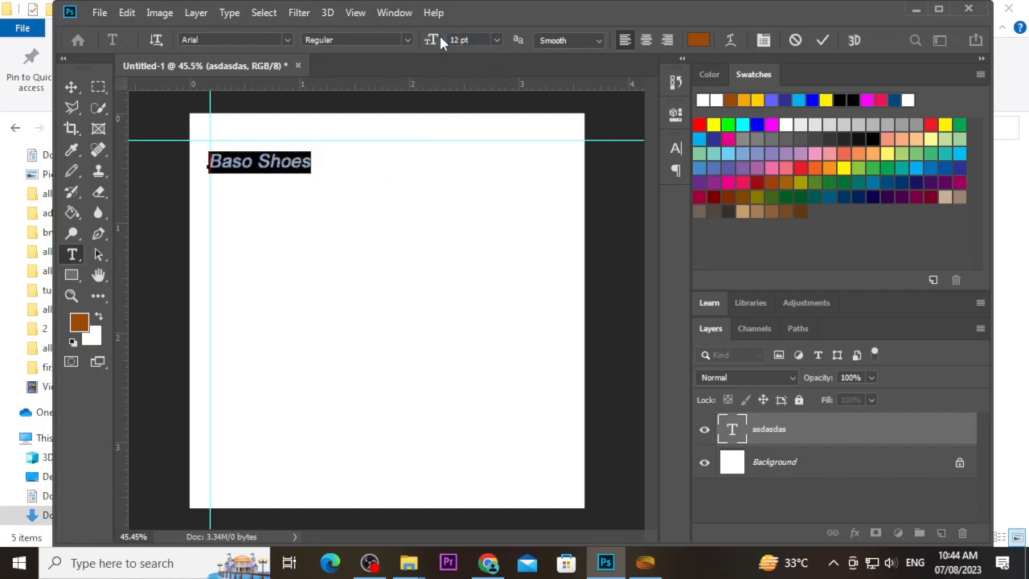
click(79, 84)
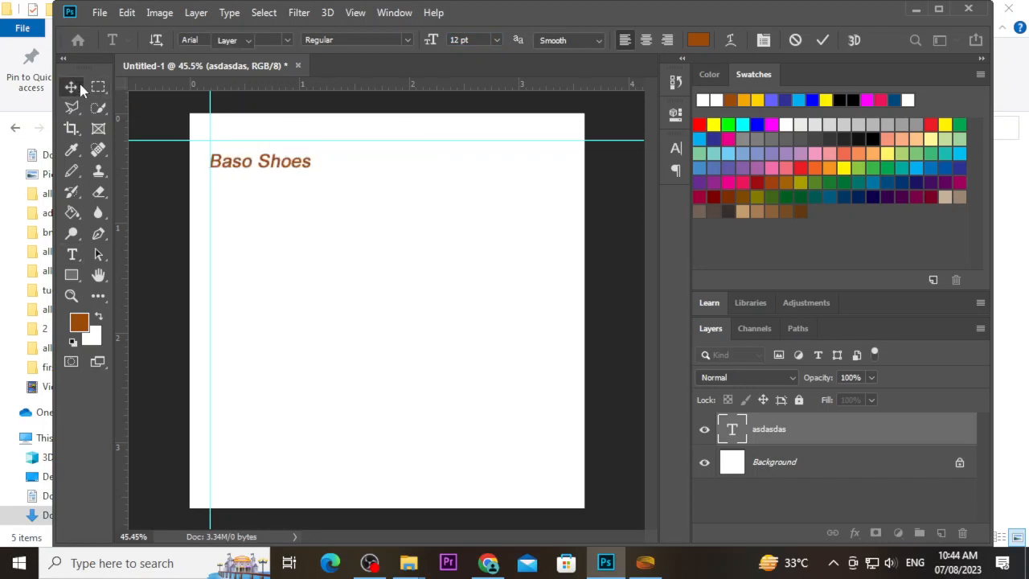
drag(283, 173, 280, 158)
Step: Reduce the "Baso Shoes" text size to 10 pt
double_click(282, 157)
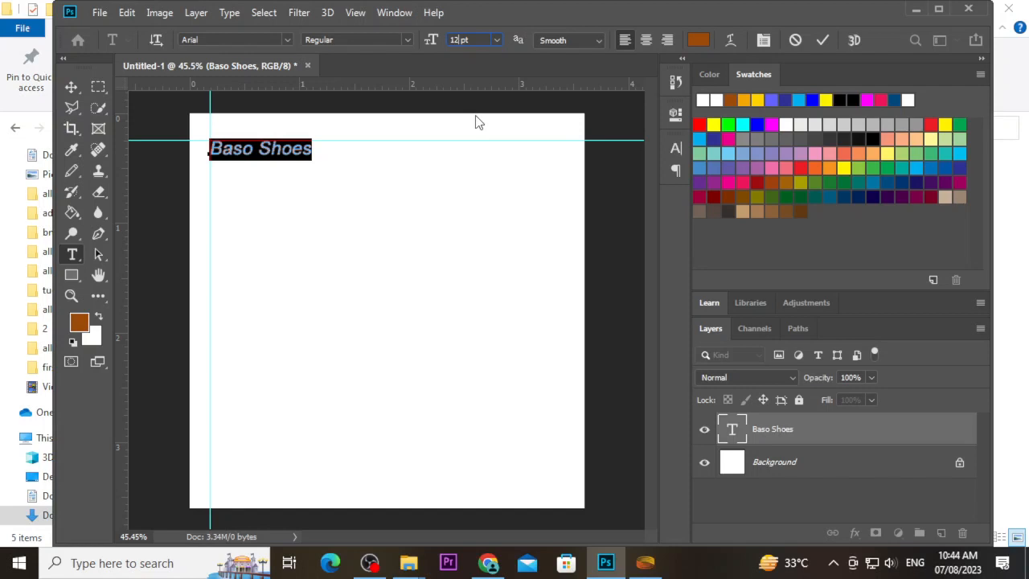
key(BackSpace)
key(BackSpace)
text(10)
key(Return)
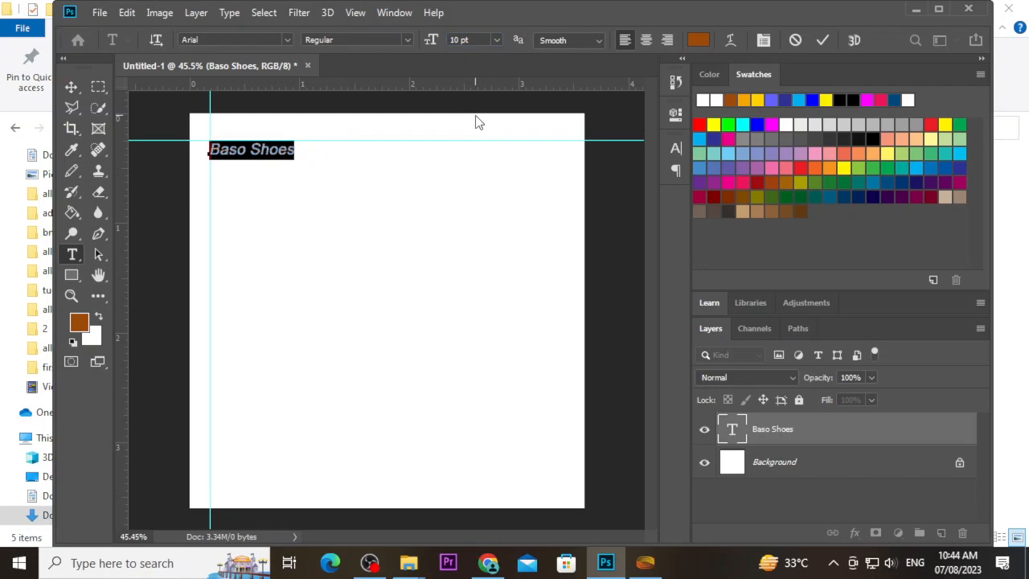
click(71, 86)
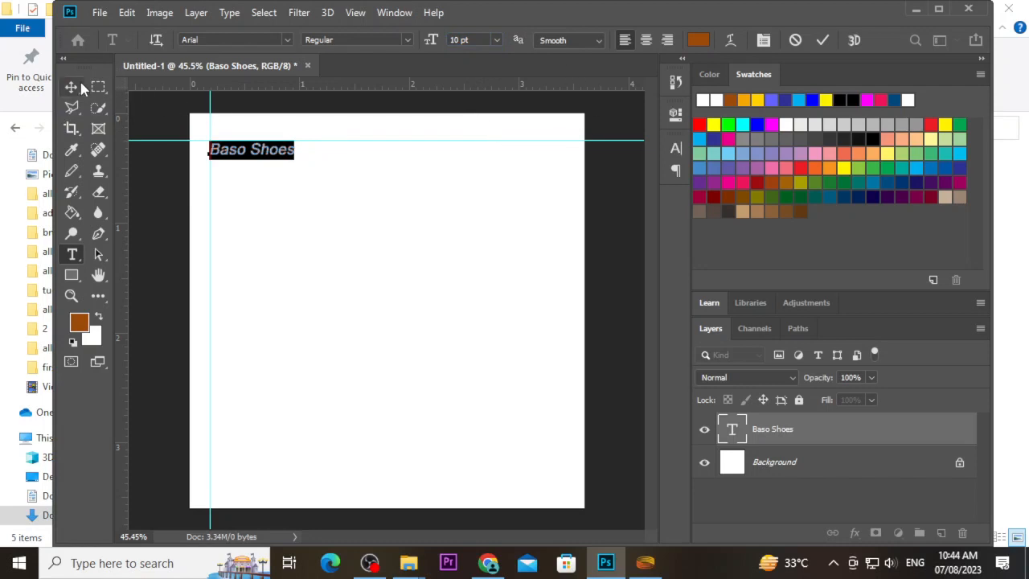
Step: Change the font of the "Baso Shoes" text to Agency FB
double_click(276, 150)
click(289, 39)
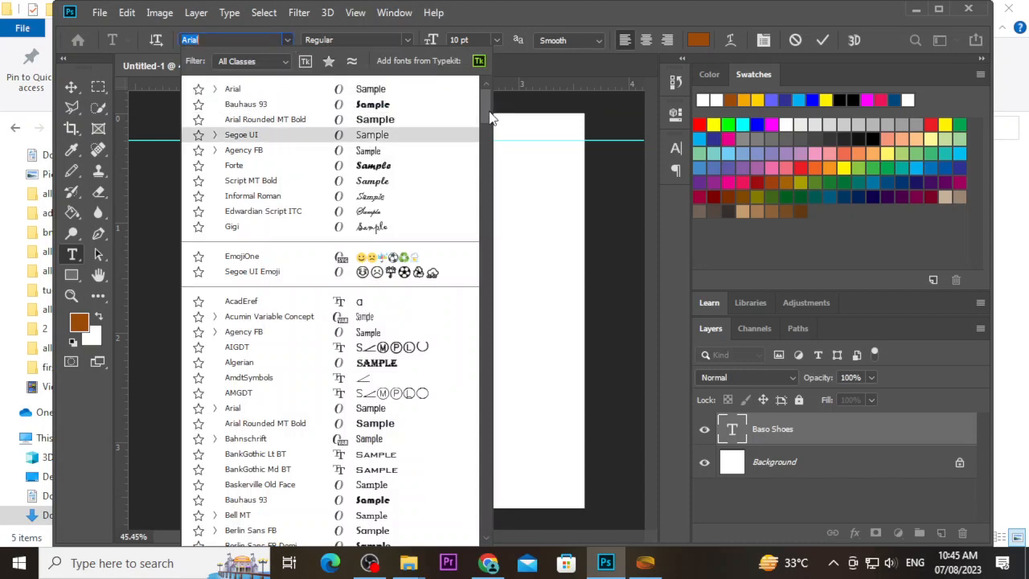
scroll(493, 118, down, 1)
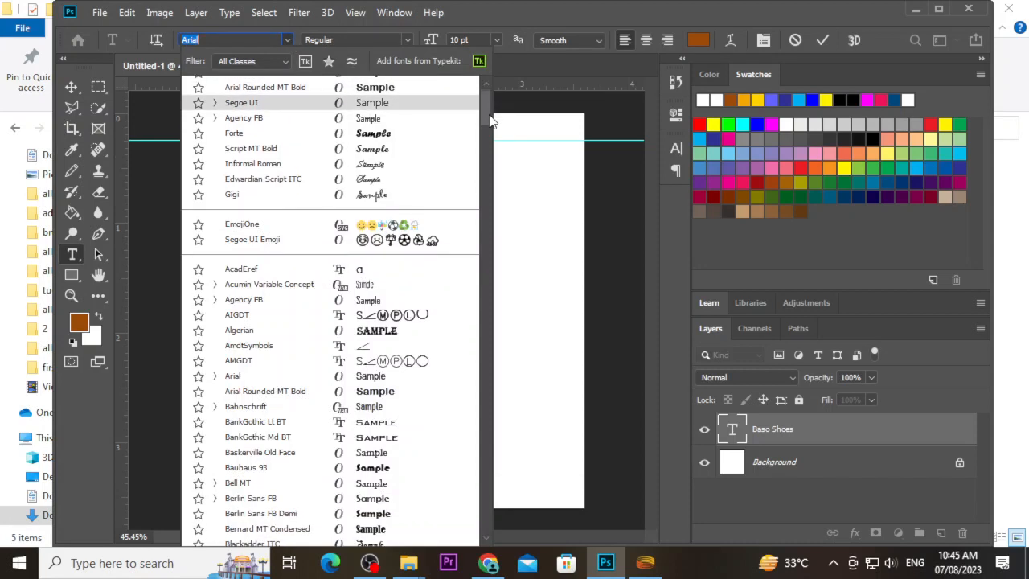
click(392, 118)
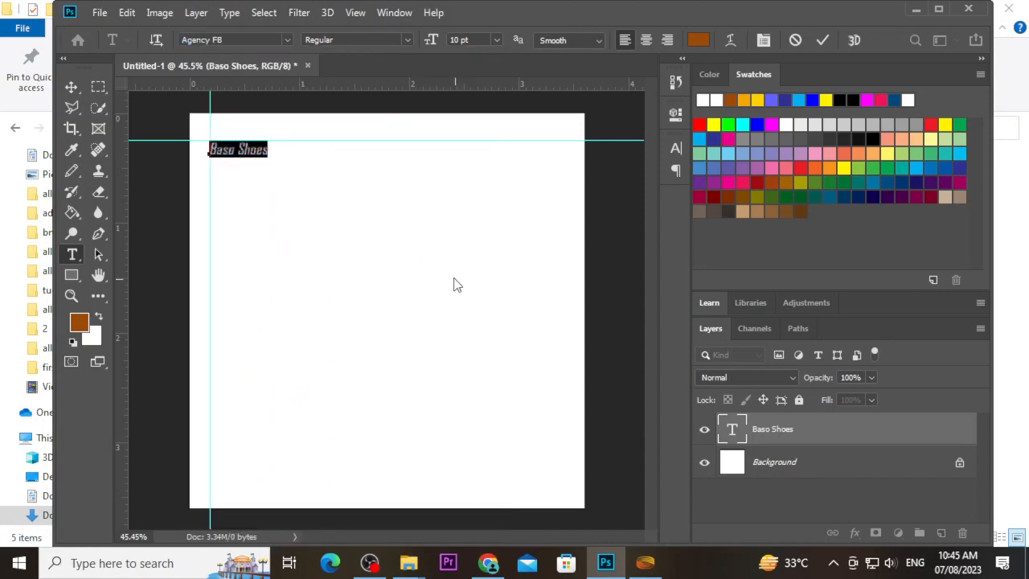
Step: Change the font of the "Baso Shoes" text to Franklin Gothic Demi Cond
click(257, 150)
triple_click(259, 150)
click(287, 40)
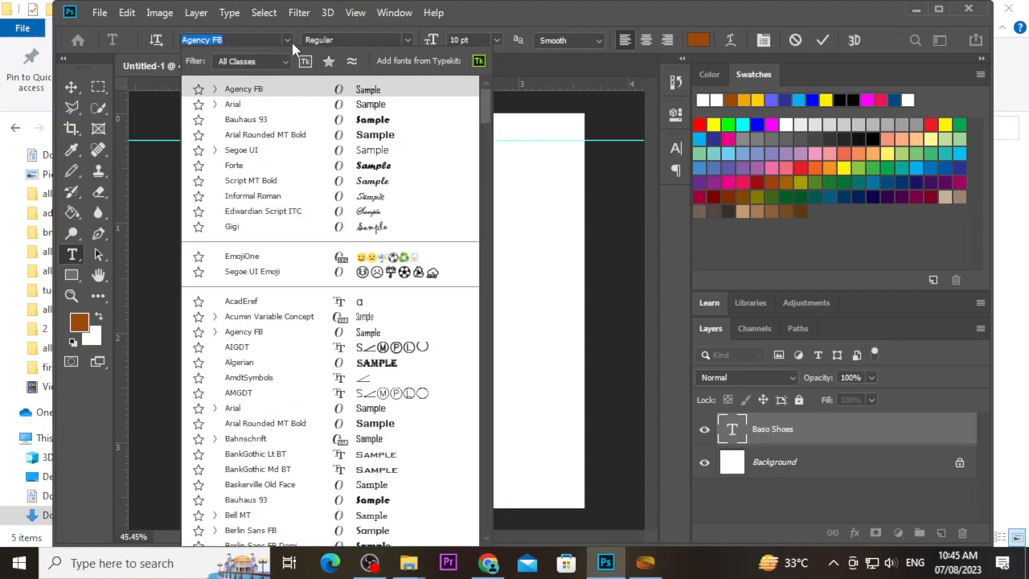
scroll(482, 115, down, 3)
drag(482, 115, 483, 122)
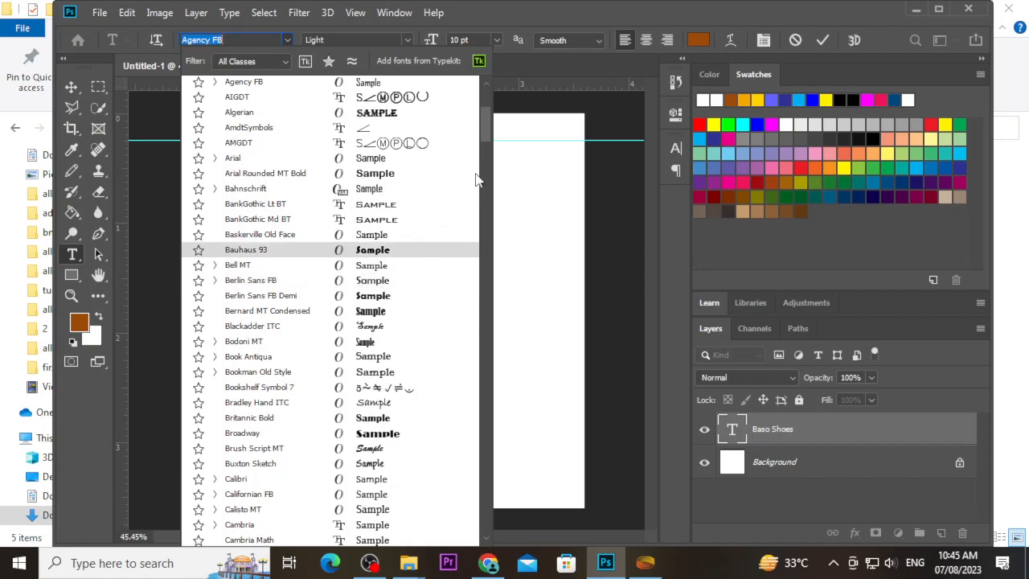
drag(484, 135, 483, 152)
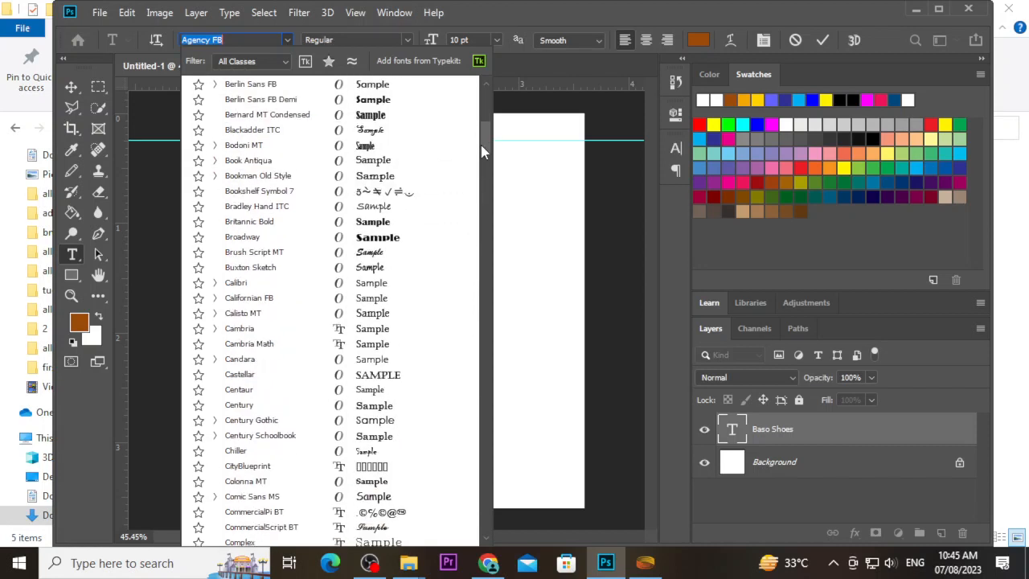
drag(483, 152, 482, 175)
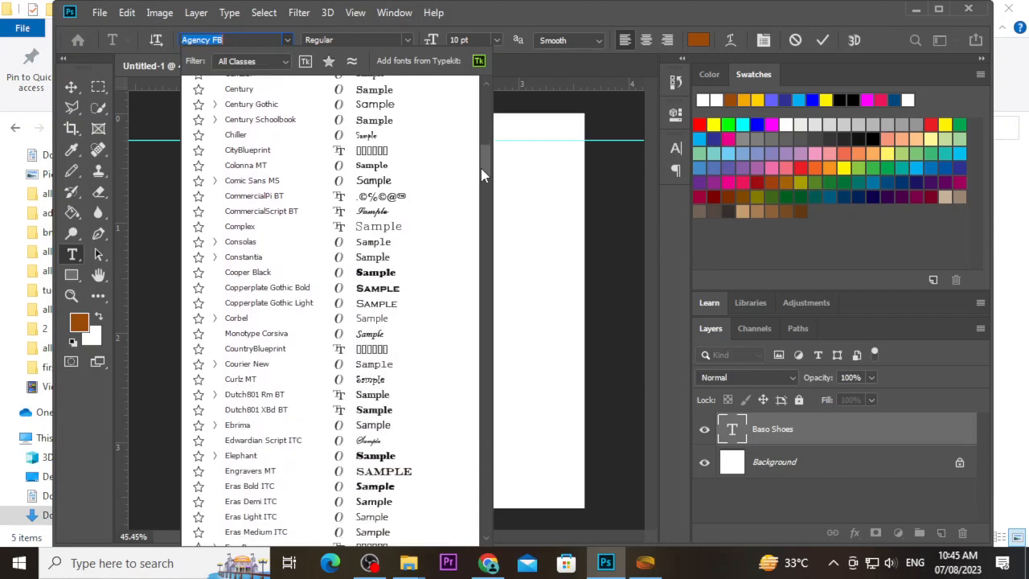
drag(482, 174, 483, 187)
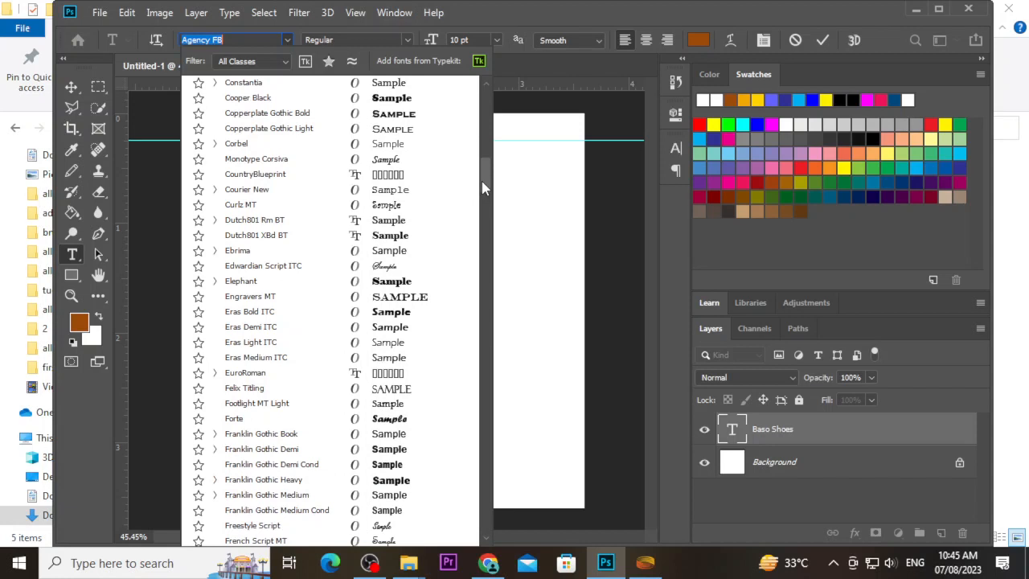
click(387, 464)
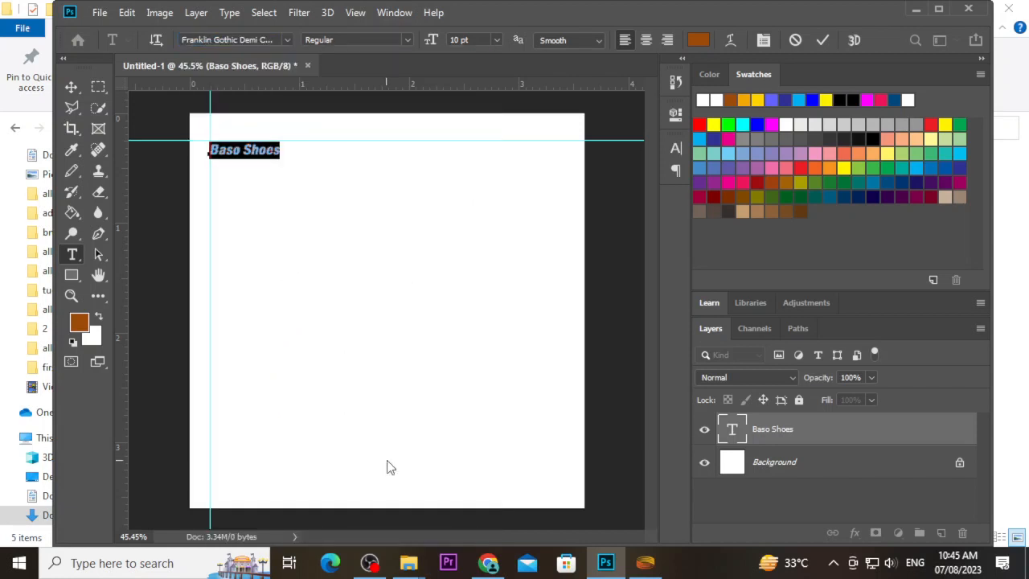
click(408, 40)
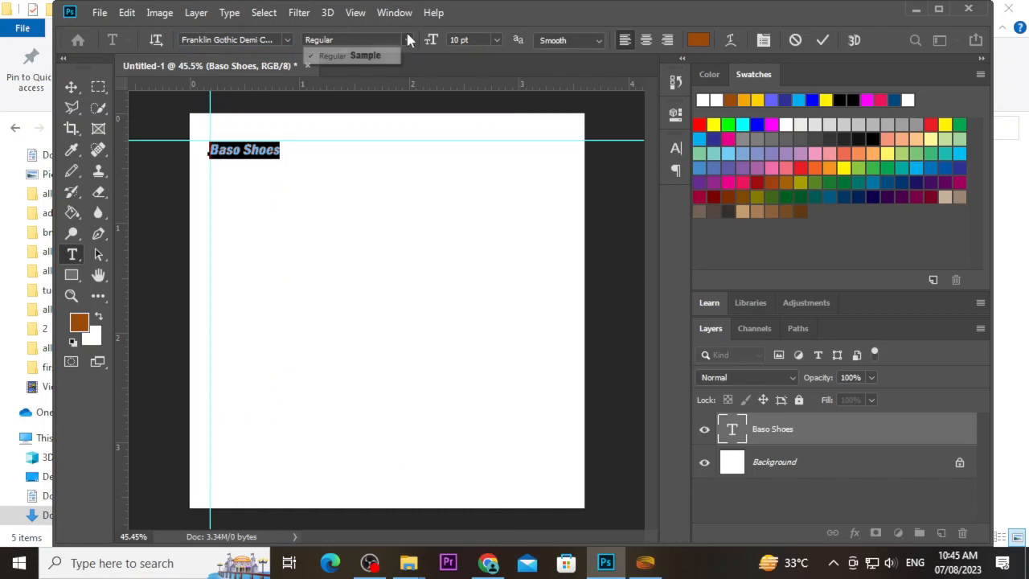
click(407, 35)
Step: Try the Bauhaus 93 font on the "Baso Shoes" text
click(287, 40)
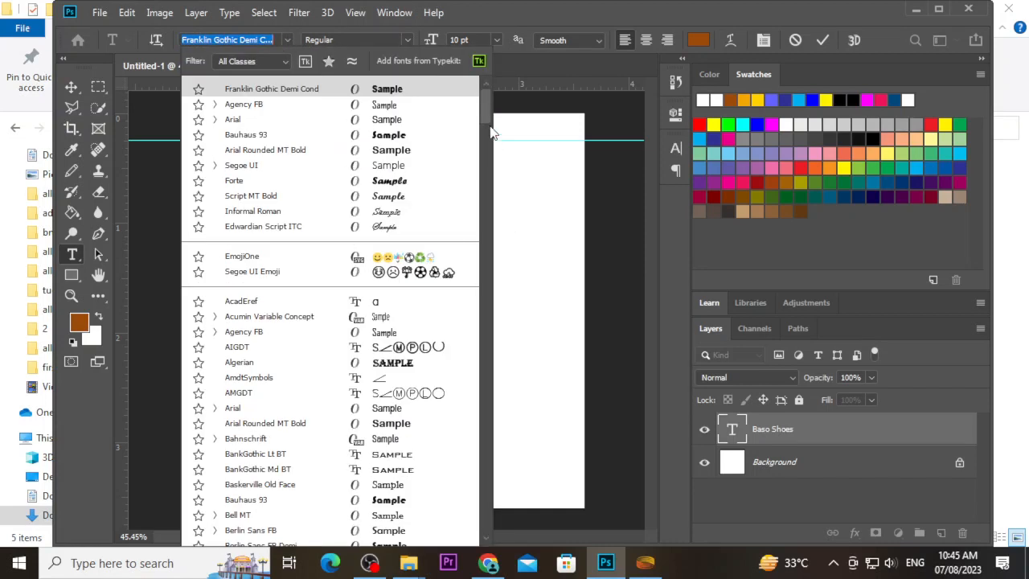
click(388, 134)
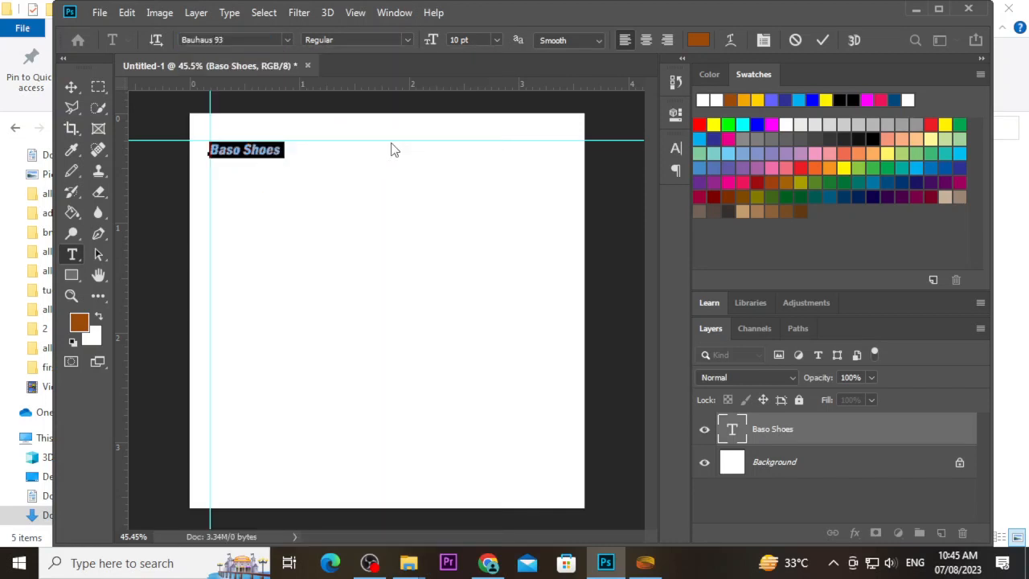
click(253, 165)
click(287, 40)
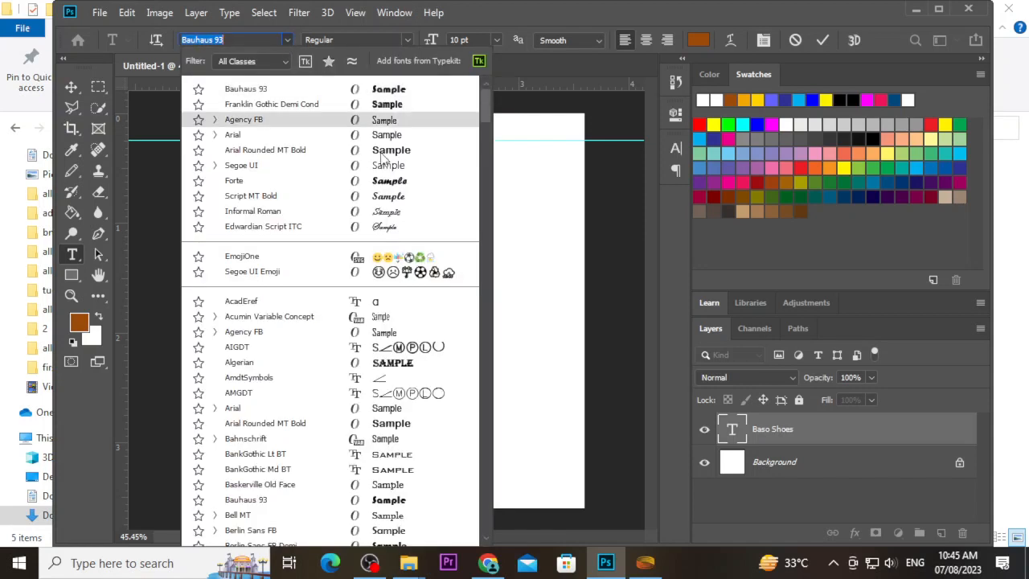
click(514, 154)
key(v)
click(617, 201)
click(275, 152)
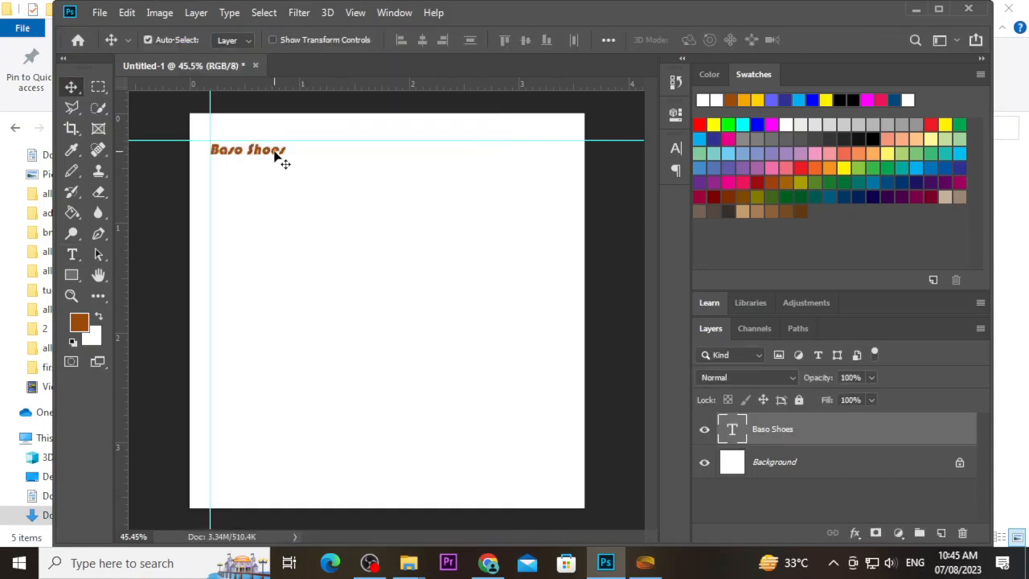
Step: Change the font of the "Baso Shoes" text to Segoe UI in the Regular style
double_click(274, 155)
click(287, 40)
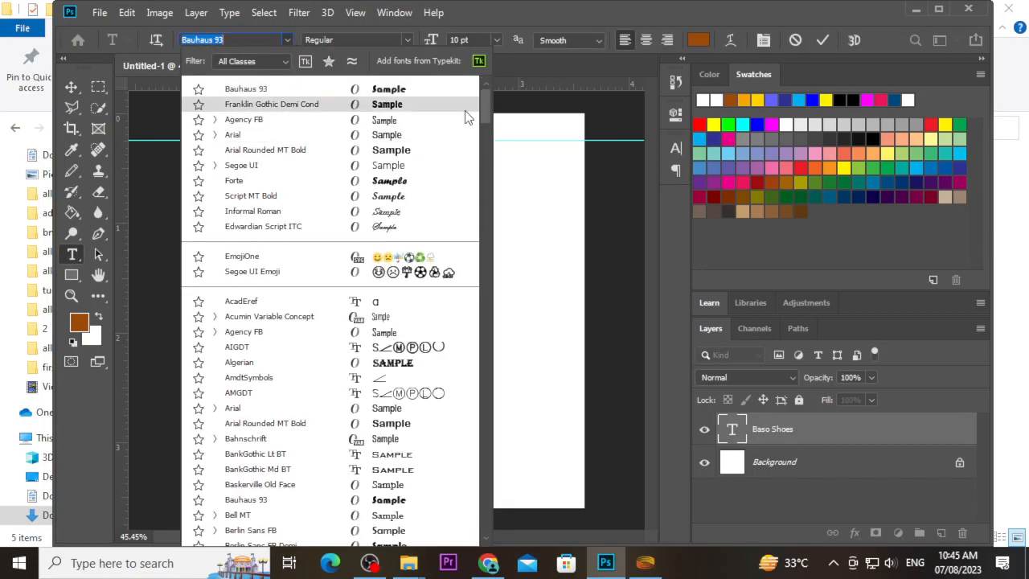
click(394, 165)
click(256, 153)
triple_click(275, 153)
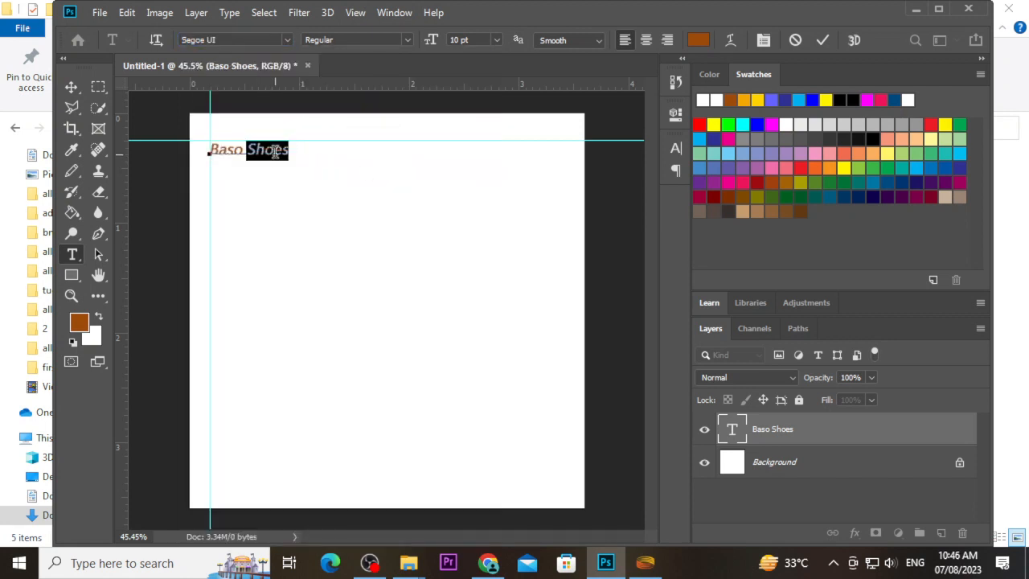
click(407, 39)
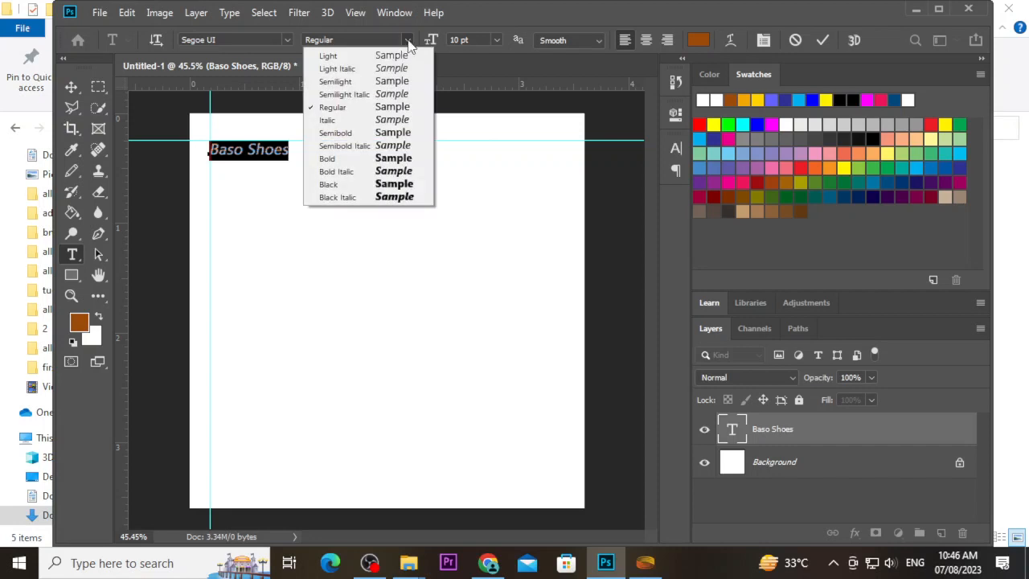
click(339, 114)
Step: Turn off faux bold and faux italic for the whole "Baso Shoes" text
click(265, 151)
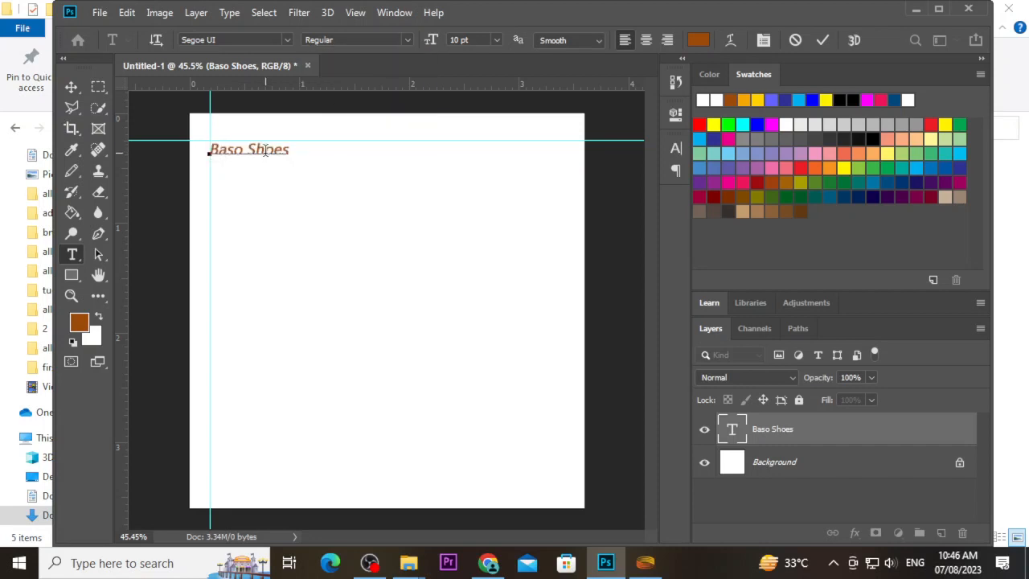
triple_click(266, 151)
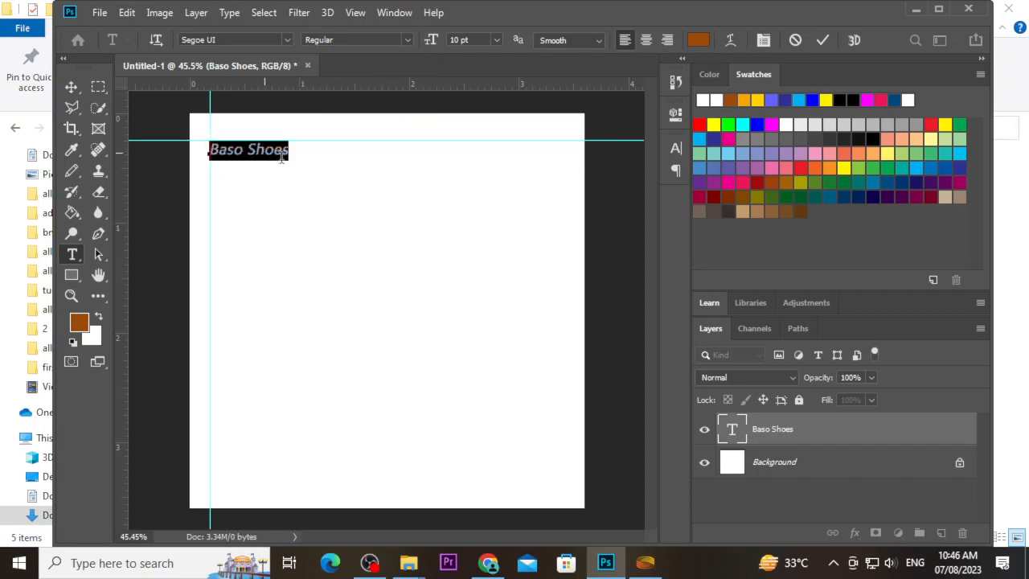
click(677, 151)
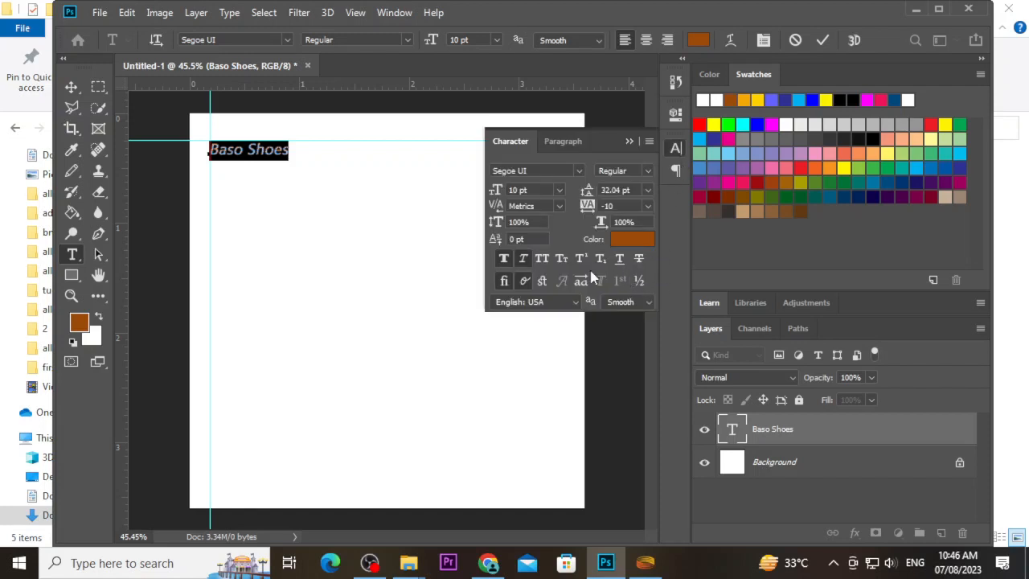
click(522, 258)
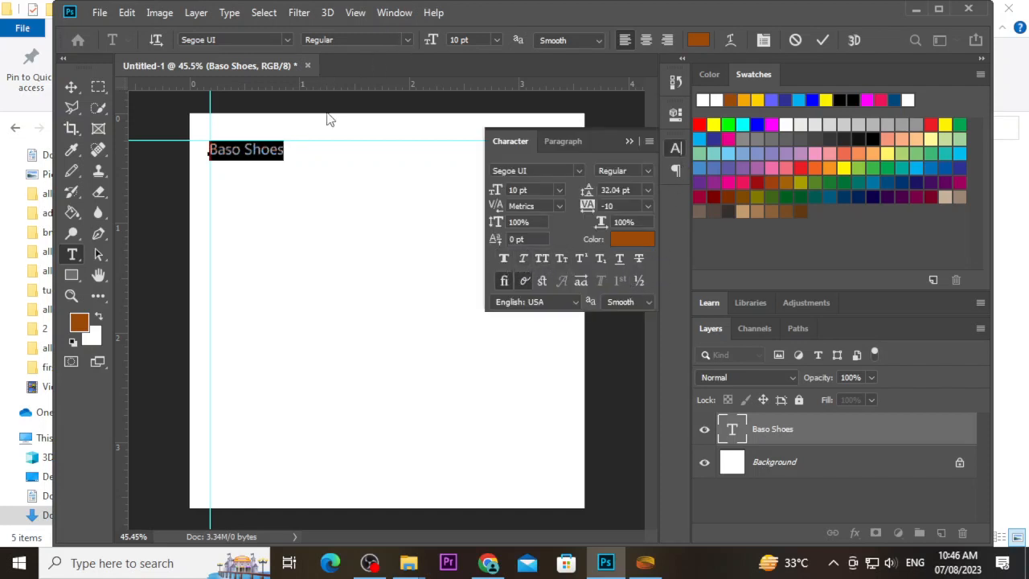
Step: Widen the tracking of the "Baso Shoes" text to 210 and commit the edit
click(308, 150)
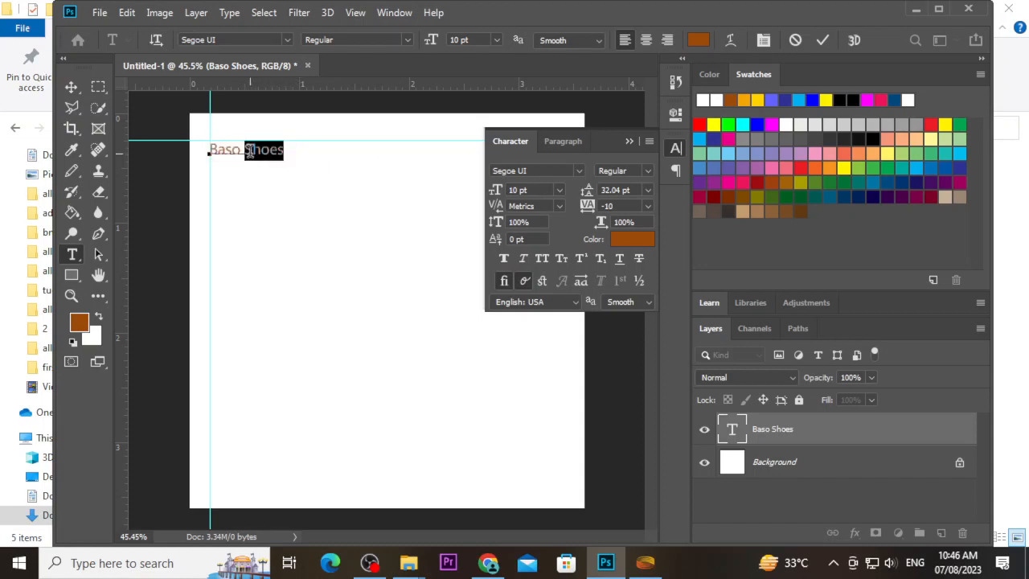
triple_click(251, 150)
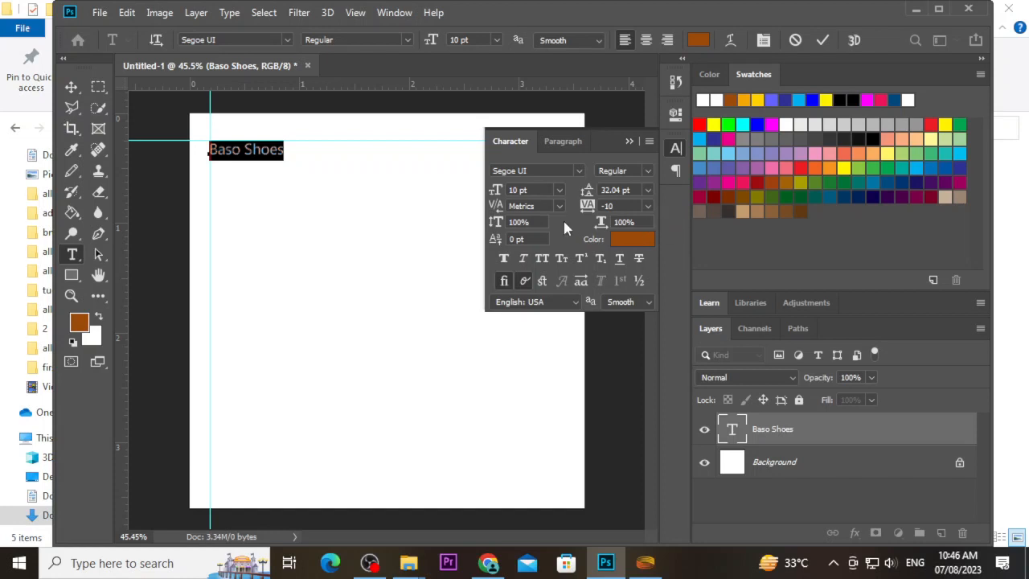
drag(588, 206, 602, 209)
click(823, 39)
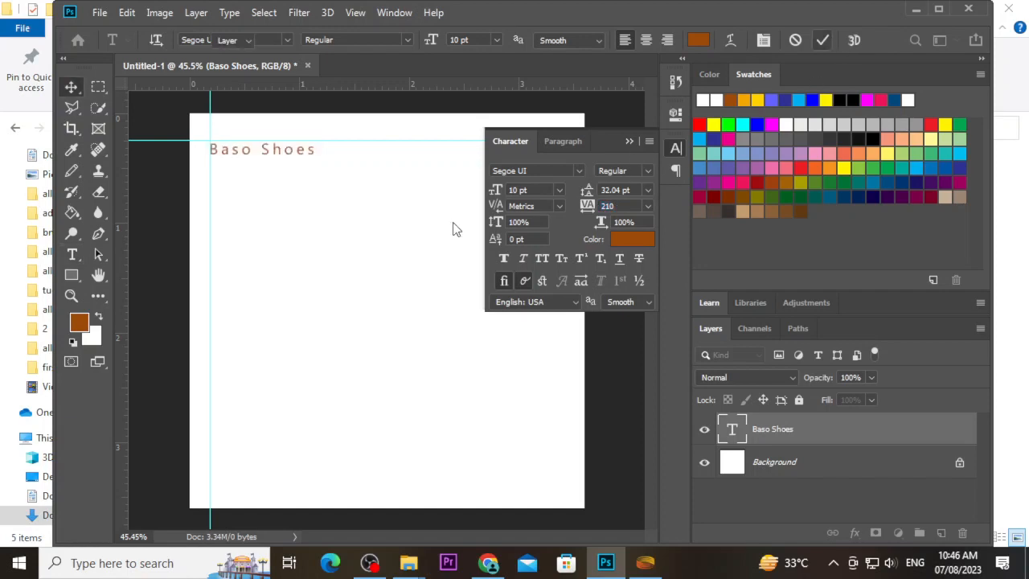
key(v)
Step: Change the color of the "Baso Shoes" text to black and close the character settings
double_click(309, 161)
click(627, 239)
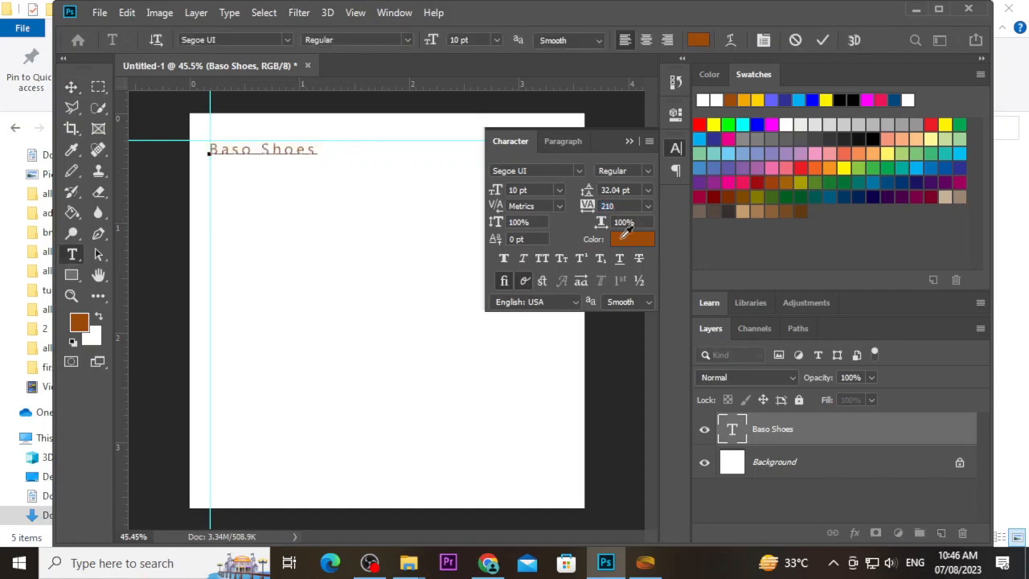
drag(659, 149, 563, 286)
click(968, 55)
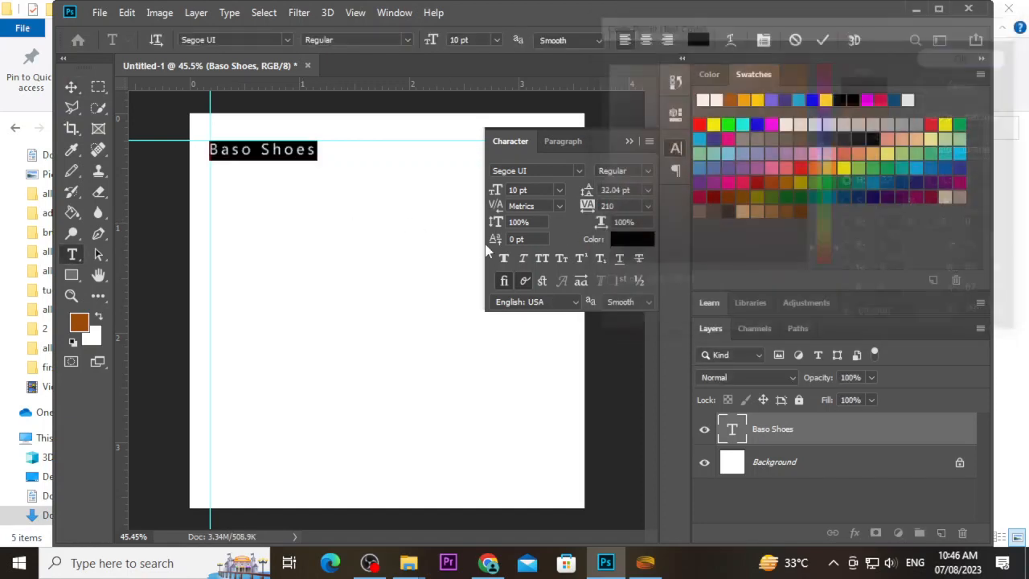
click(76, 85)
click(400, 233)
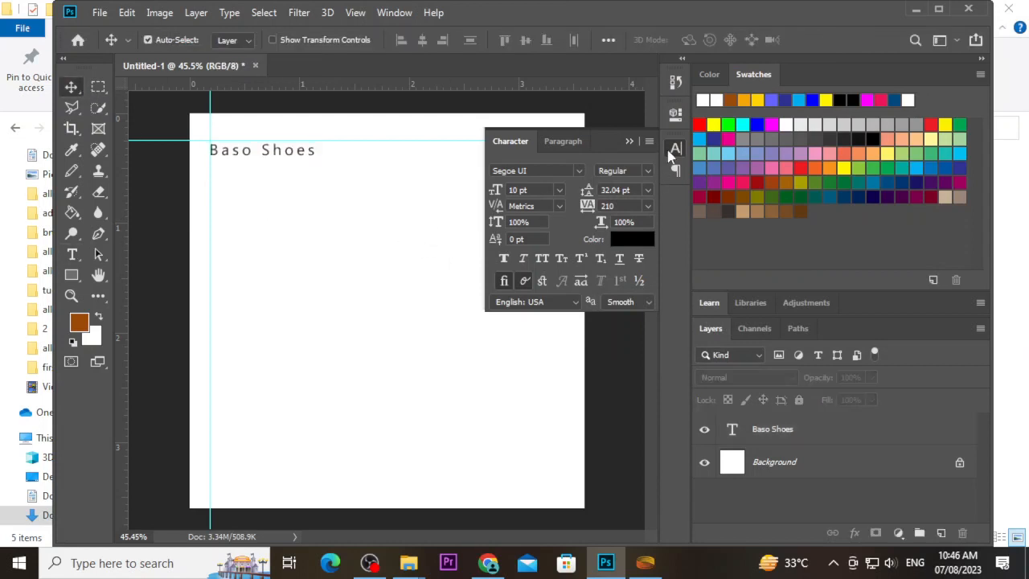
click(629, 142)
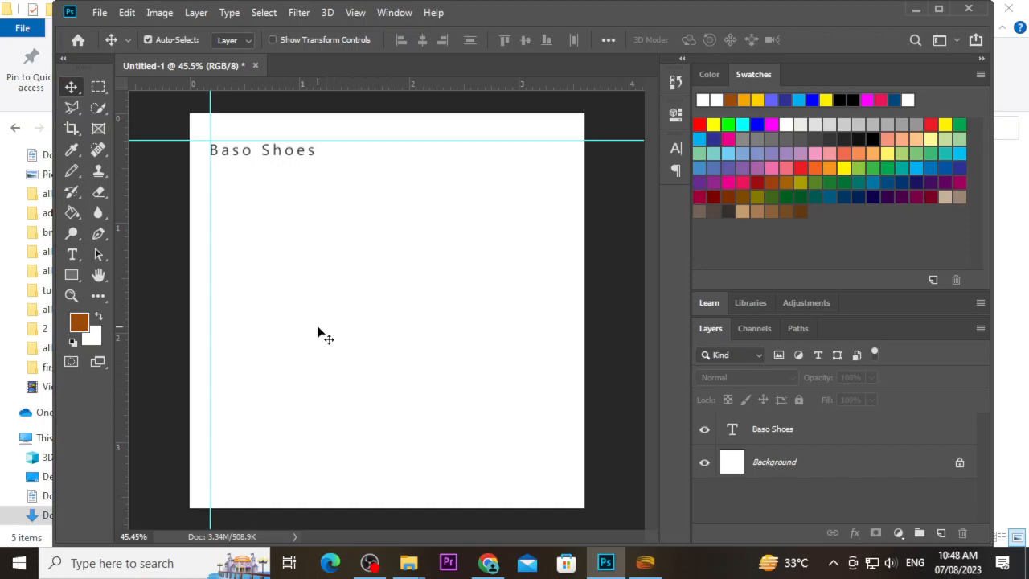
Step: Add a new text layer reading "Be Fast" below the "Baso Shoes" brand name
click(307, 155)
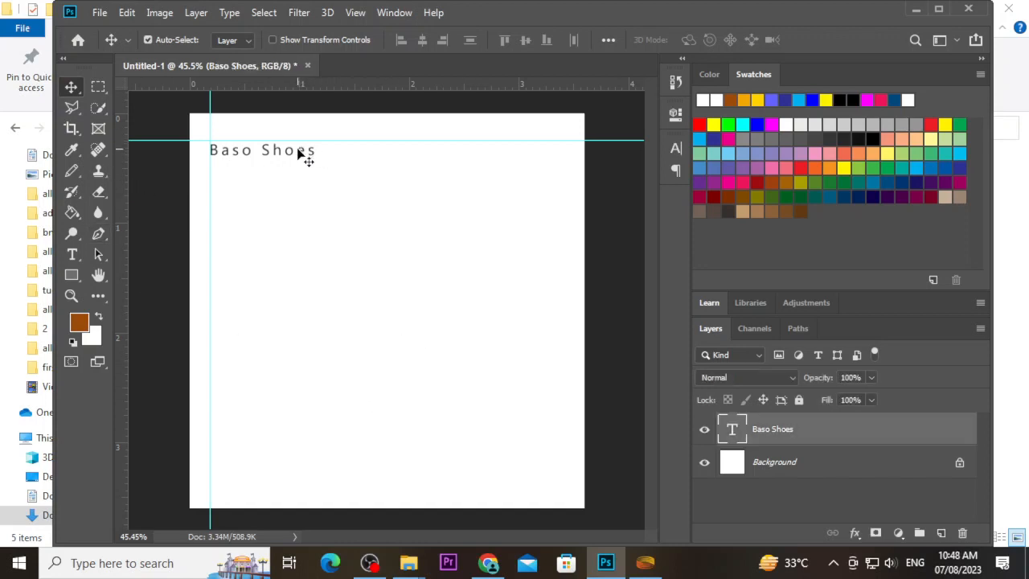
click(73, 255)
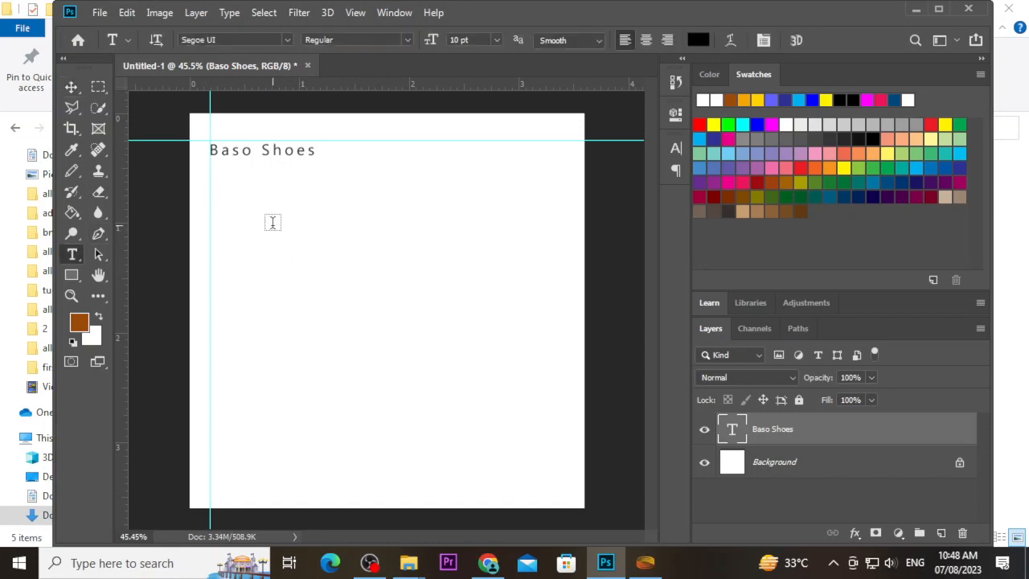
click(259, 213)
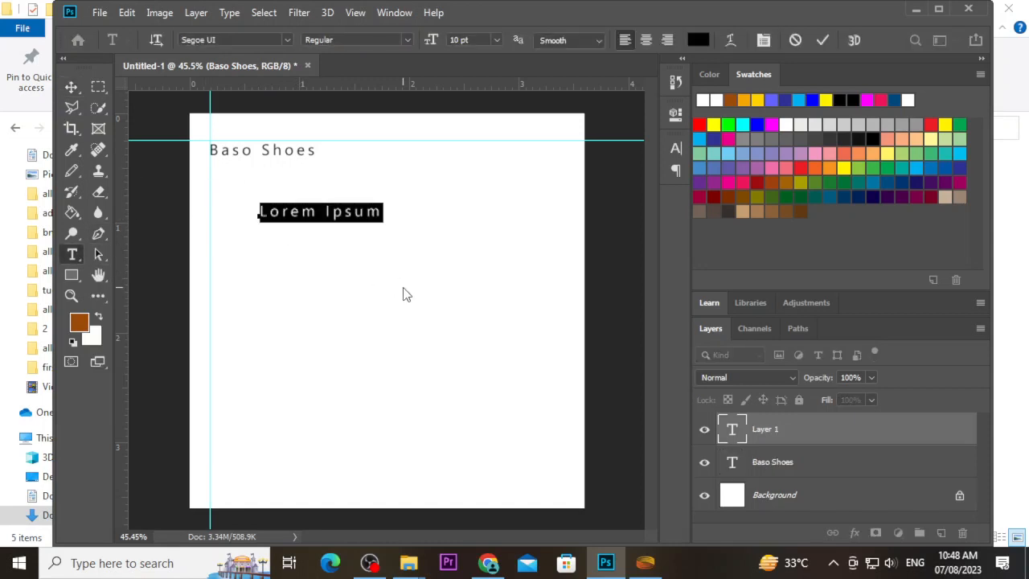
text(Be)
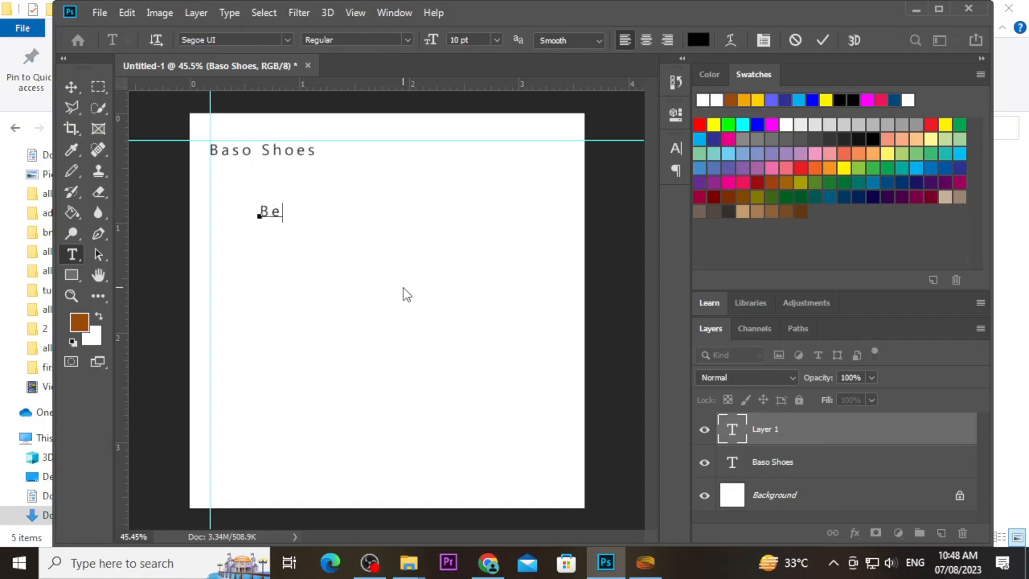
text( Fas t)
Step: Change the font style of the "Be Fast" text to Bold
drag(262, 212, 301, 250)
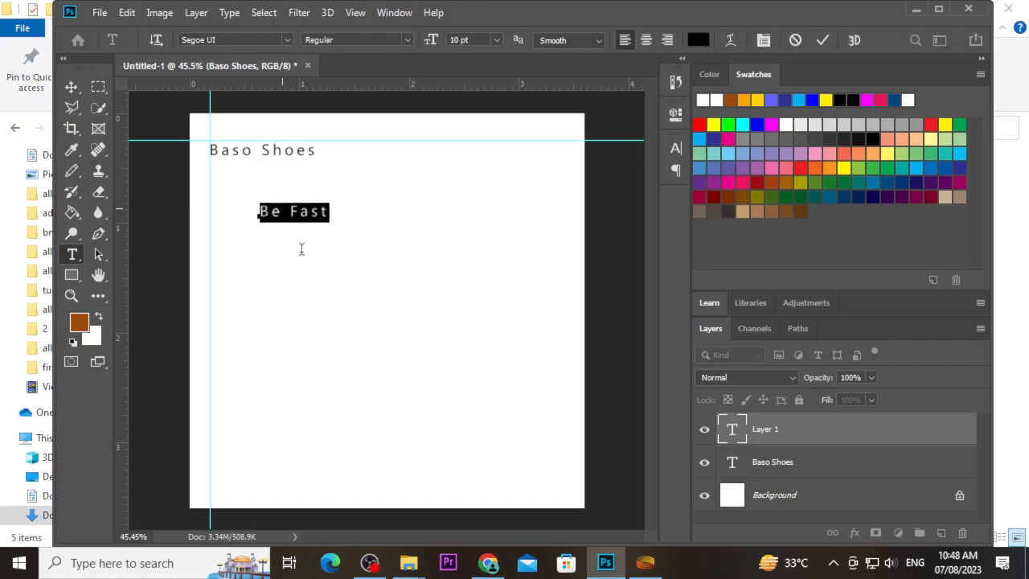
click(385, 42)
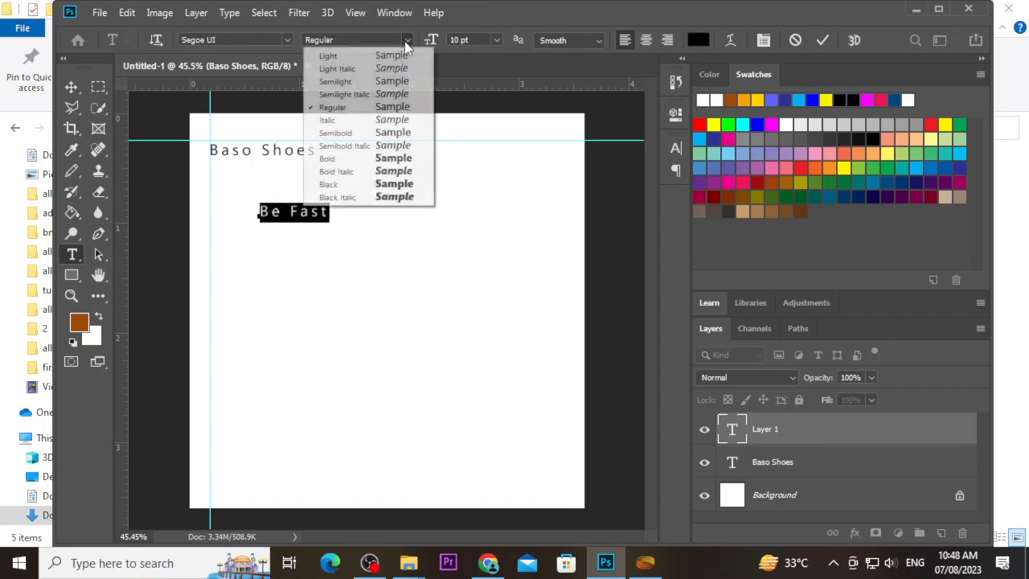
click(377, 159)
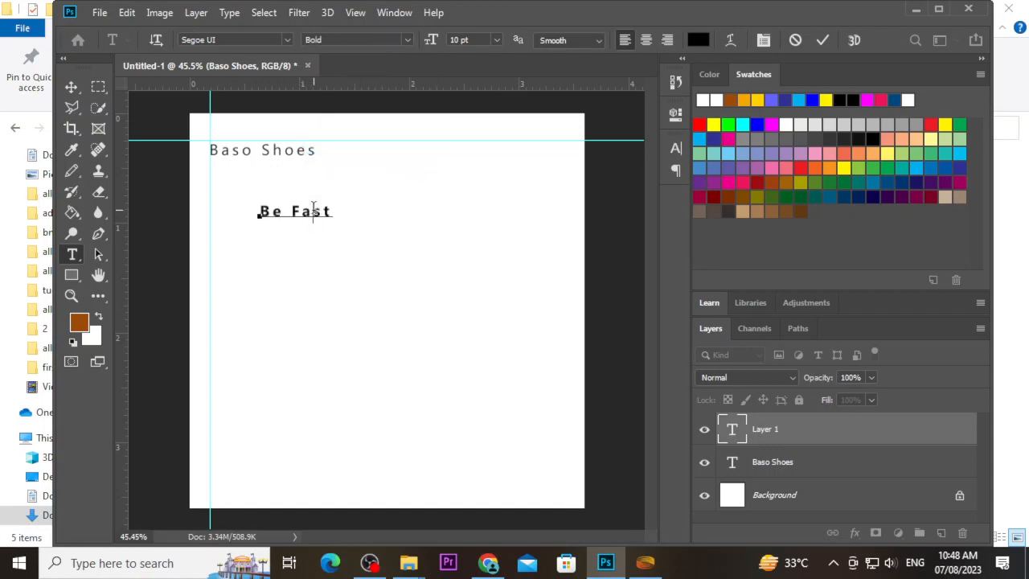
Step: Enlarge the "Be Fast" text to 24 pt and tighten its tracking to 70
click(448, 41)
text(24)
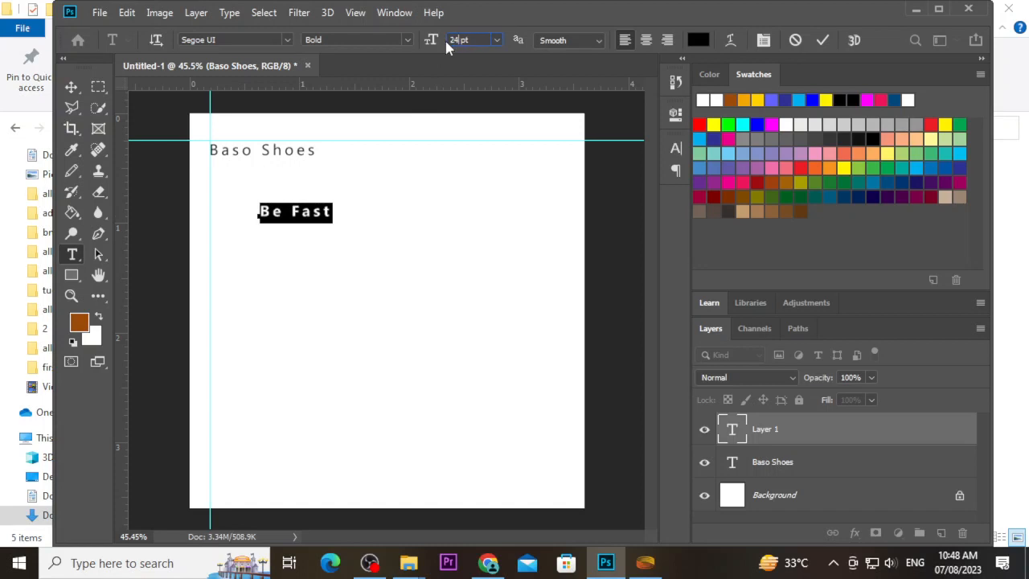
key(Return)
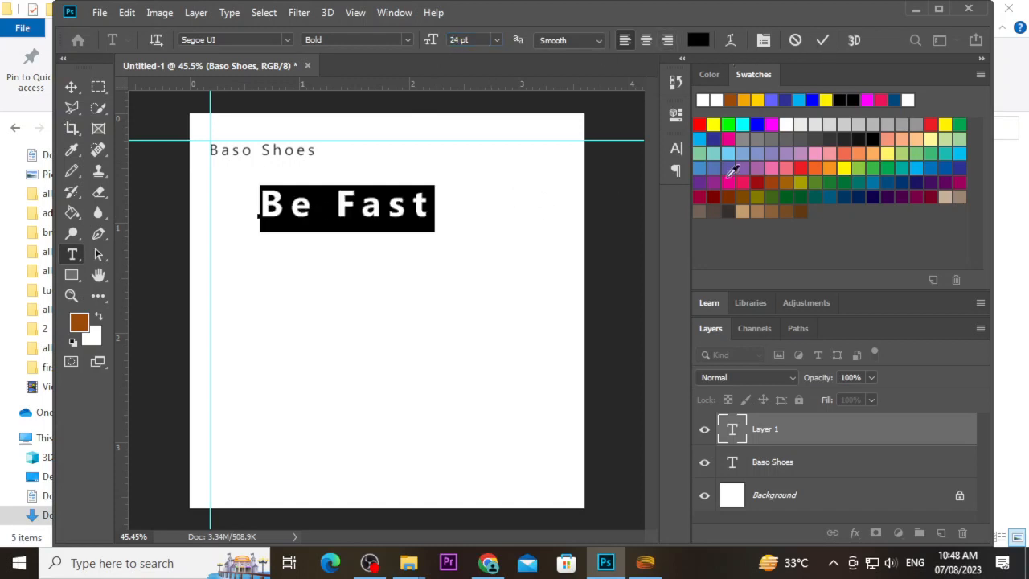
click(677, 148)
drag(593, 212, 589, 211)
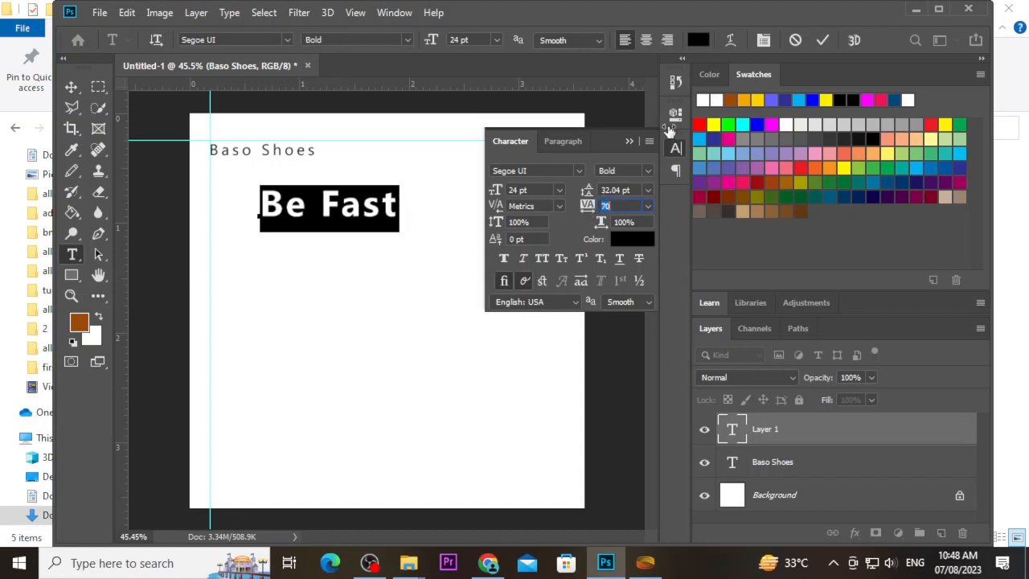
Step: Move the "Be Fast" text so its left edge lines up with the vertical guide below "Baso Shoes"
click(823, 40)
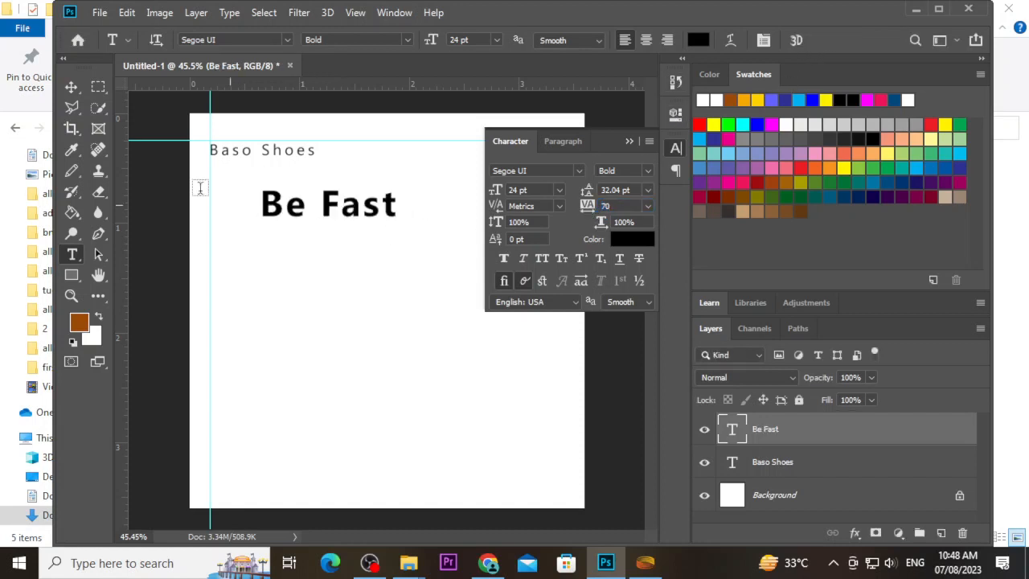
click(71, 86)
drag(333, 209, 277, 216)
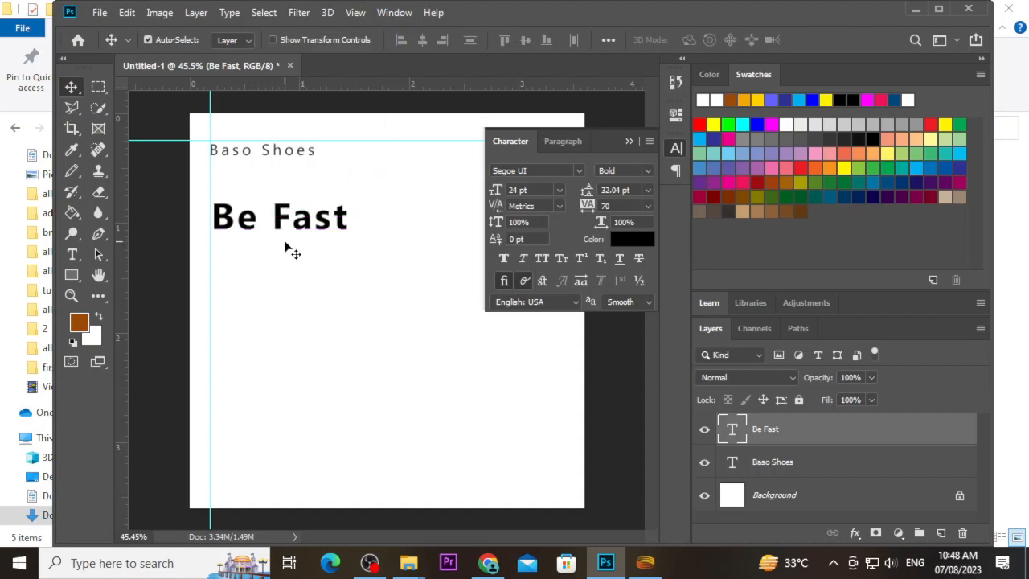
key(Left)
key(Left)
key(Left)
key(Left)
key(Left)
key(Left)
key(Left)
key(Left)
key(Left)
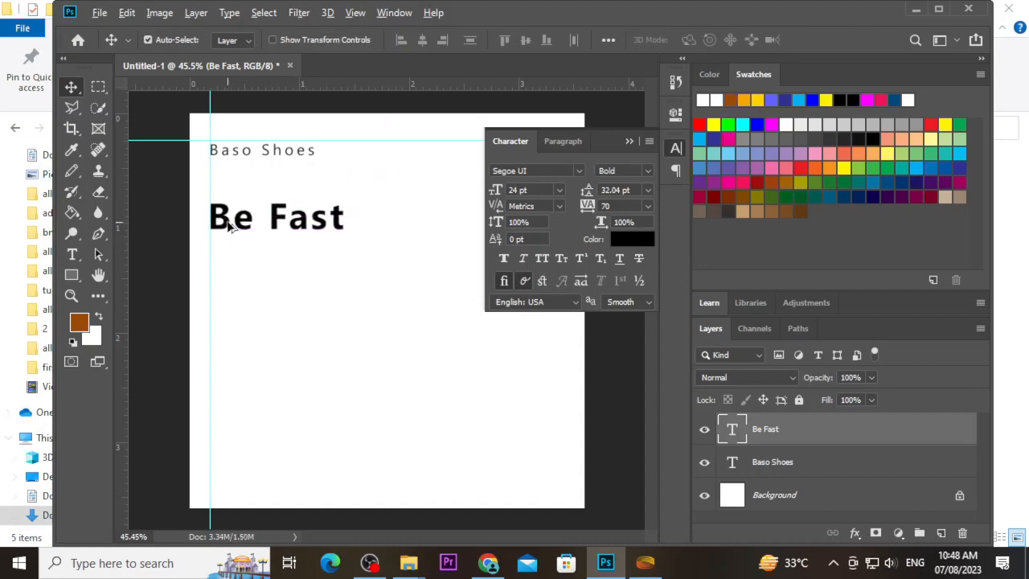
Step: Enlarge the "Be Fast" text to 28 pt and close the character settings
scroll(241, 228, up, 3)
key(t)
triple_click(326, 208)
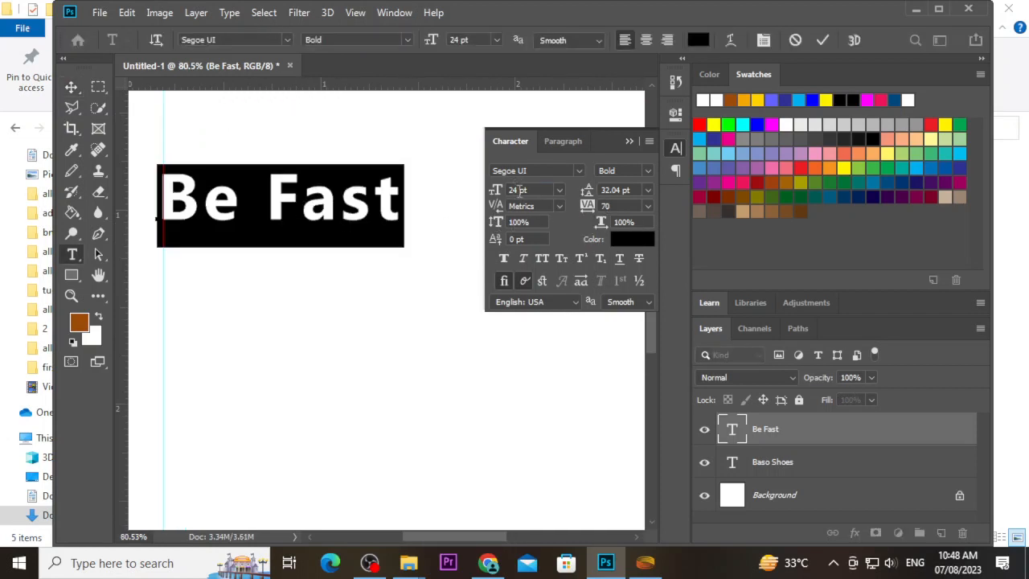
drag(517, 189, 496, 194)
text(28)
key(Return)
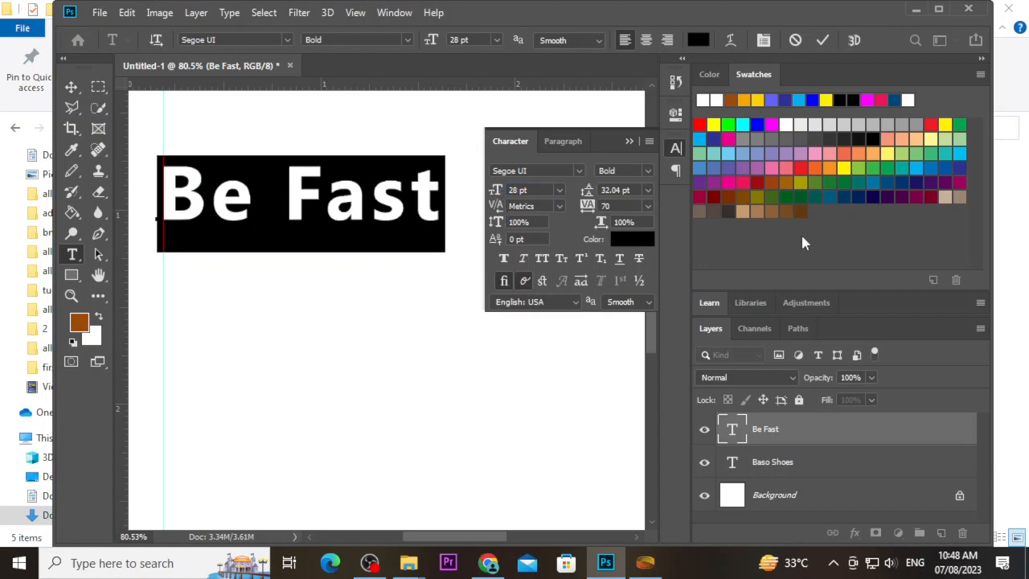
click(821, 40)
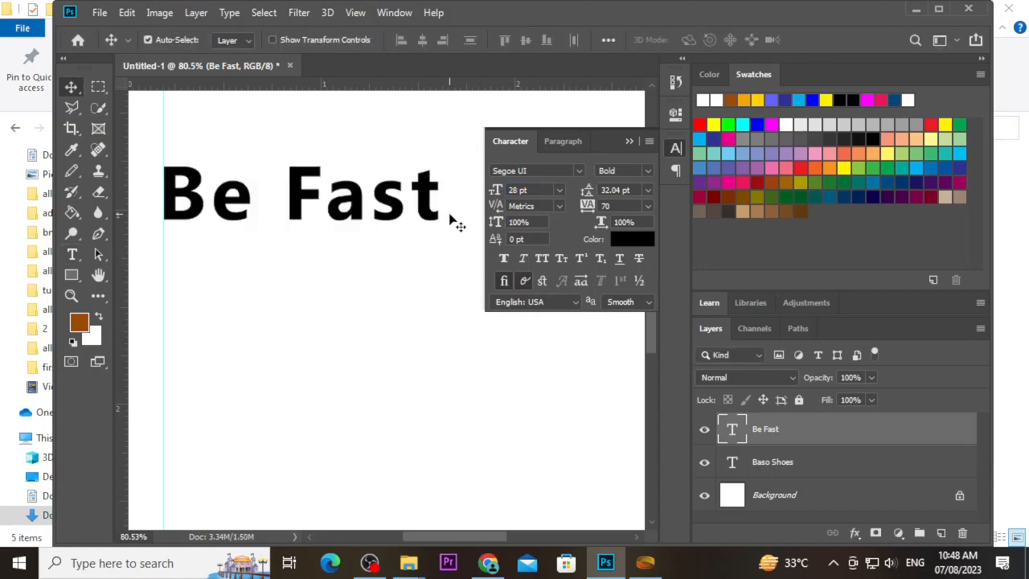
click(421, 292)
scroll(424, 289, down, 5)
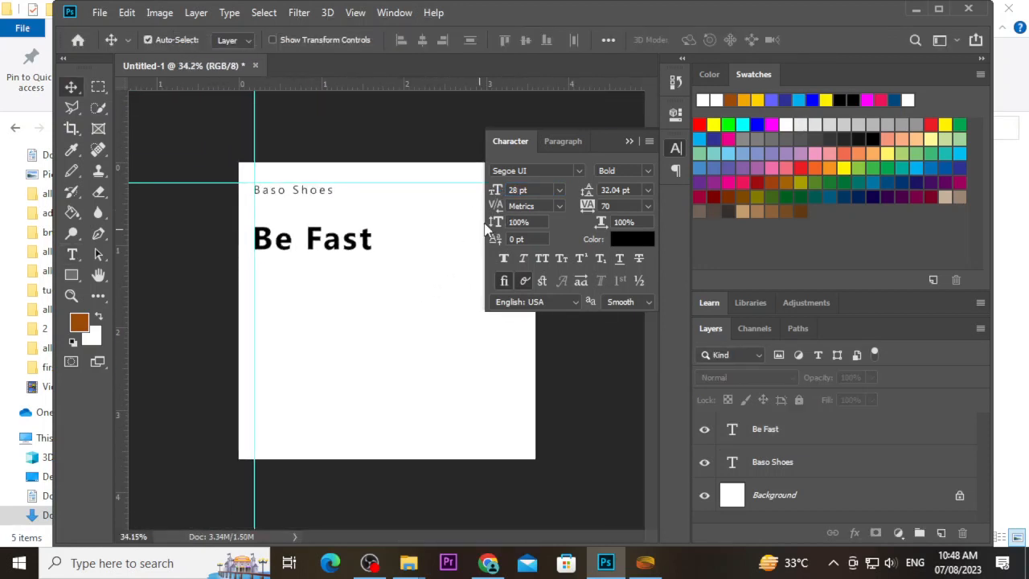
click(629, 141)
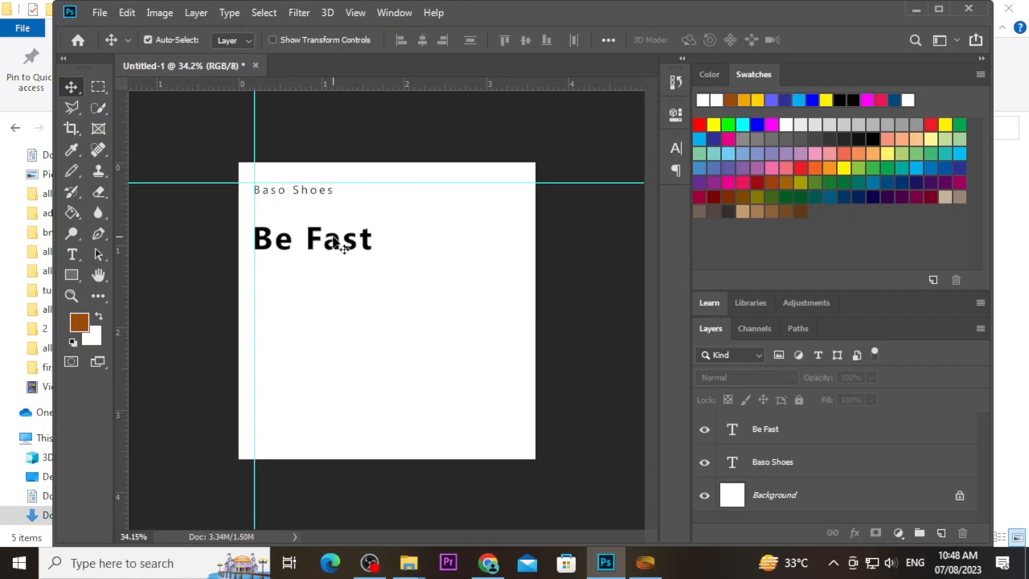
Step: Nudge the "Be Fast" text slightly upward and realign its left edge with the vertical guide
mouse_move(342, 245)
mouse_down()
mouse_move(336, 229)
mouse_move(340, 241)
mouse_up()
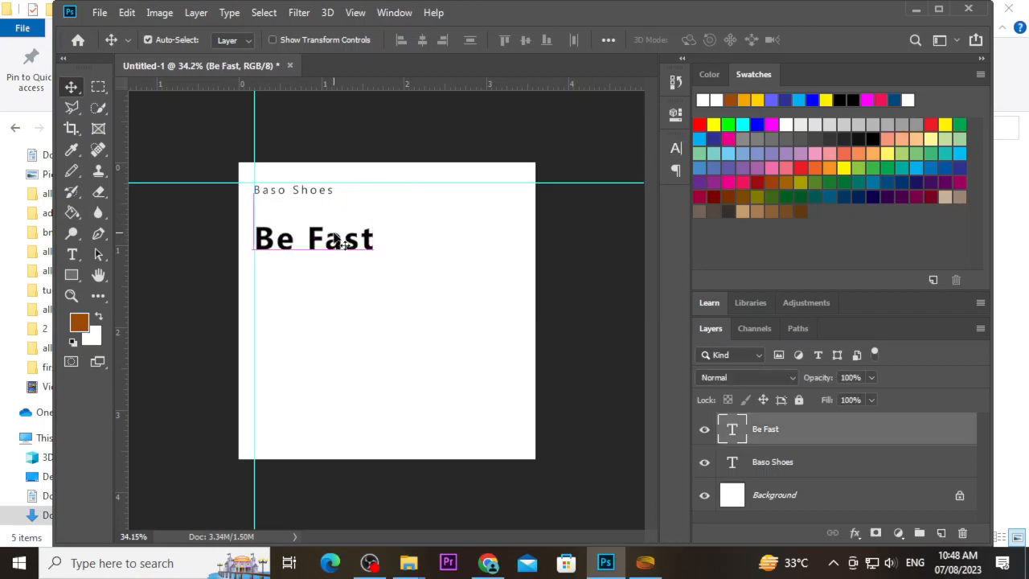
key(Up)
key(Up)
key(Up)
key(Up)
key(Up)
key(Left)
key(Left)
key(Left)
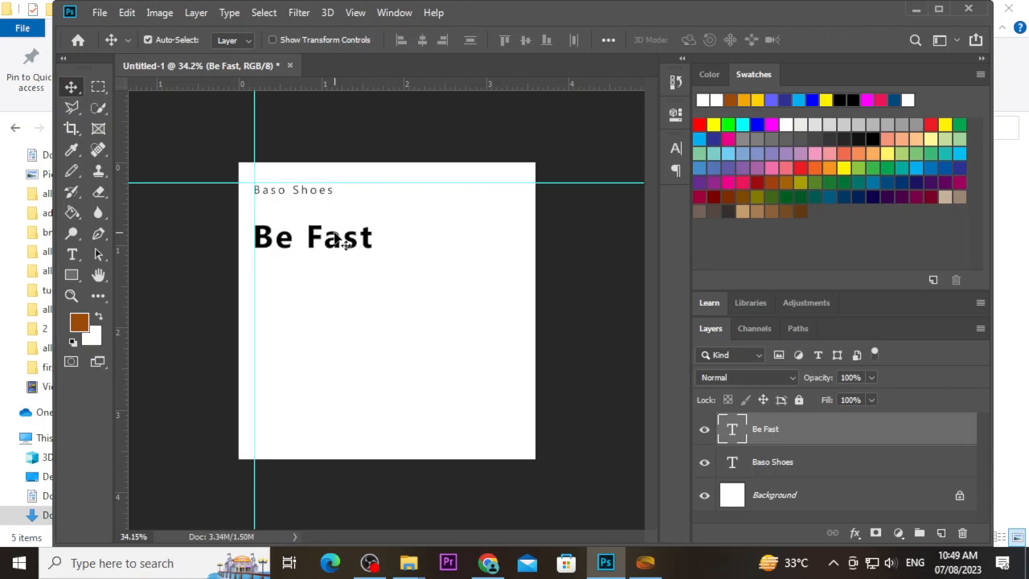
Step: Set the font size of the "Be Fast" text to 32 pt
double_click(338, 242)
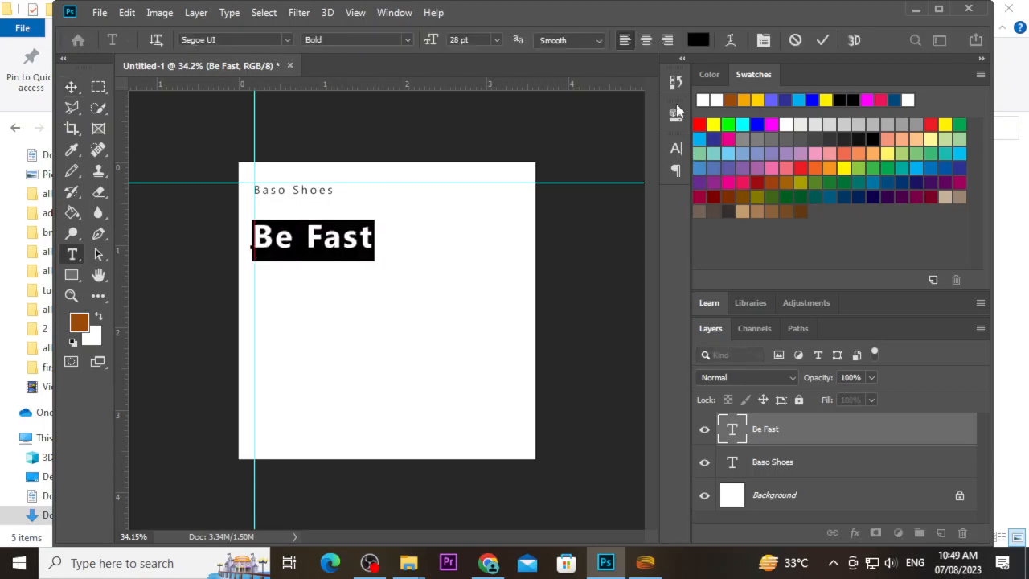
click(676, 148)
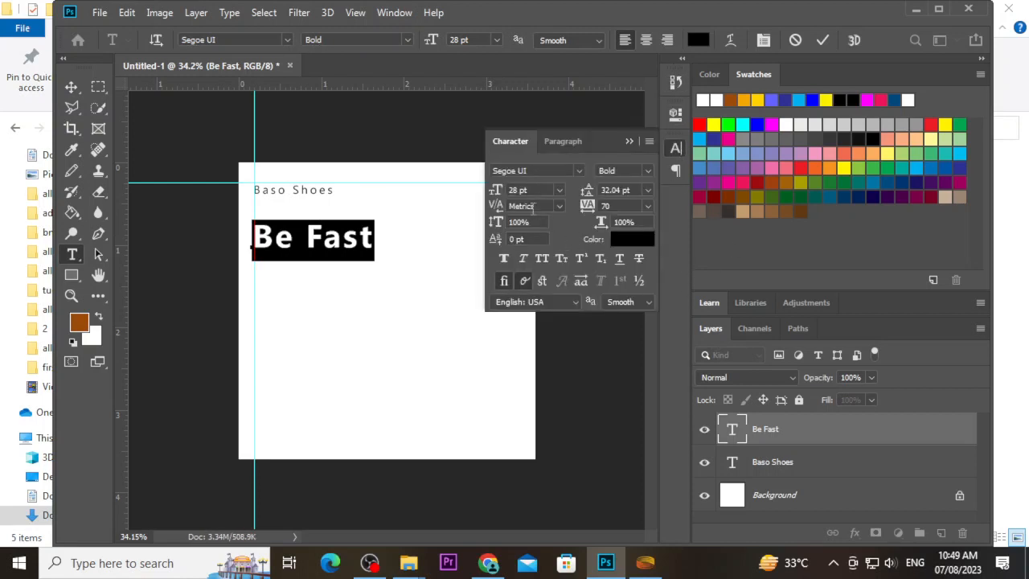
click(510, 190)
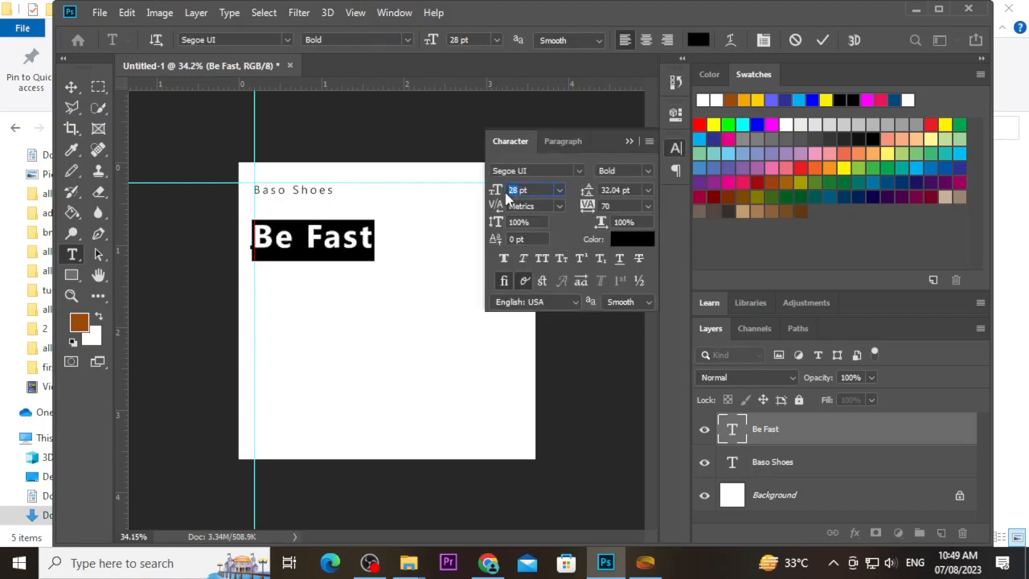
text(32)
key(Return)
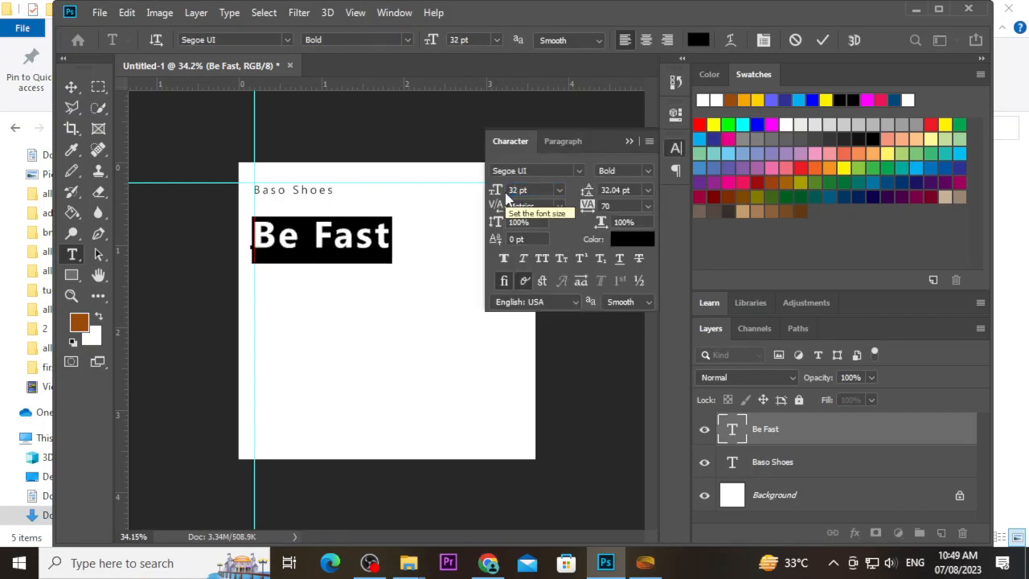
click(825, 41)
Step: Nudge the "Be Fast" headline up closer to the "Baso Shoes" brand name and close the character settings
key(v)
key(Up)
key(Up)
key(Up)
key(Up)
key(Up)
key(Up)
key(Up)
key(Up)
key(Up)
key(Up)
key(Up)
key(Up)
key(Up)
key(Up)
key(Up)
key(Up)
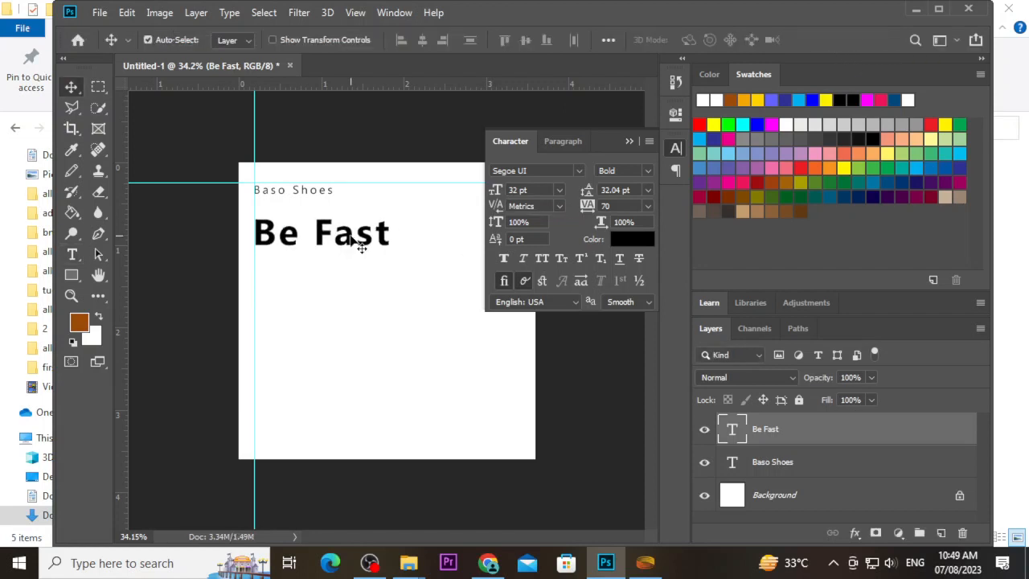
key(Up)
key(Up)
key(Up)
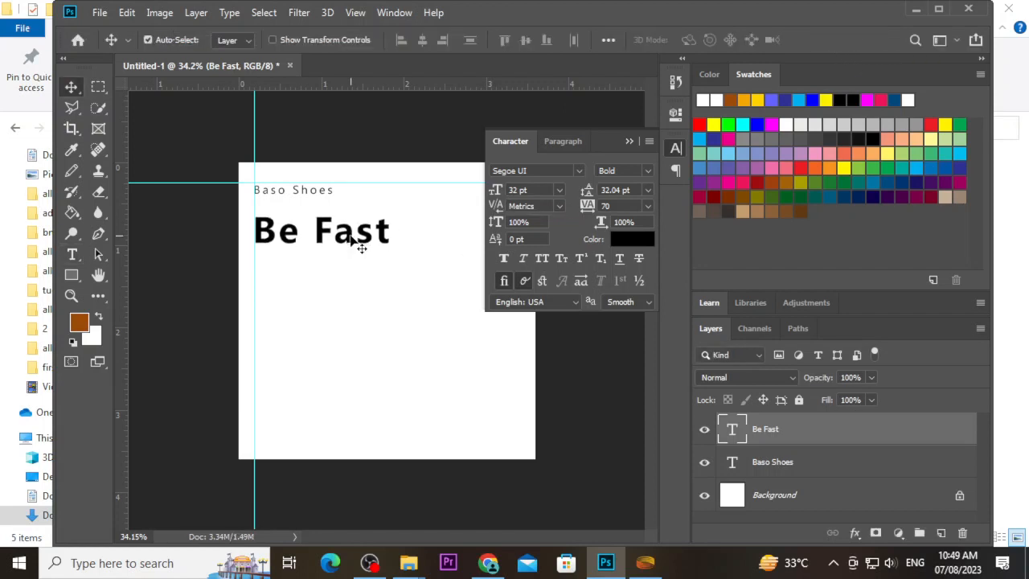
click(628, 141)
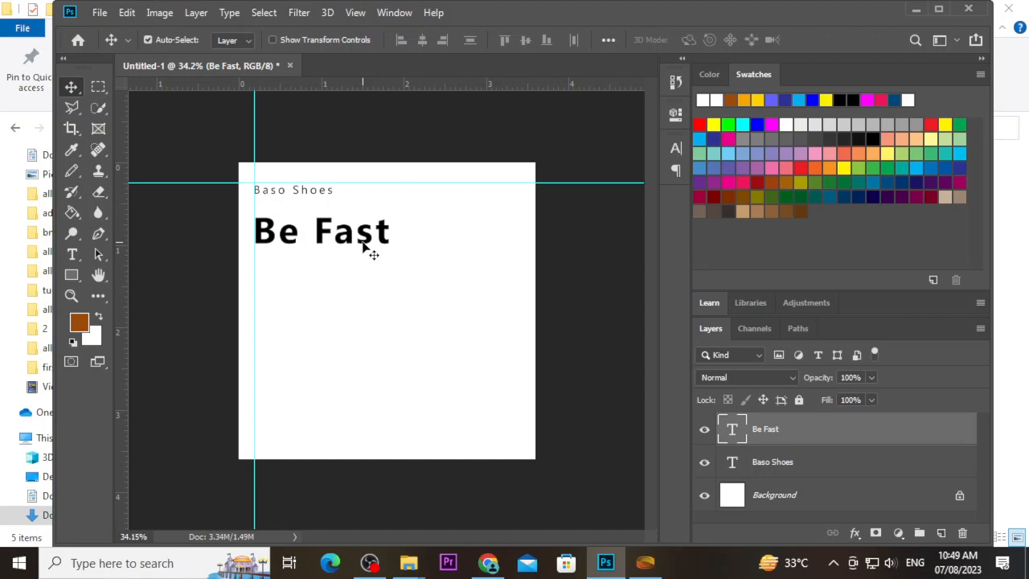
Step: Duplicate the "Be Fast" text directly below the original and change the copy to read "Sport shoes for boys"
drag(345, 246, 354, 293)
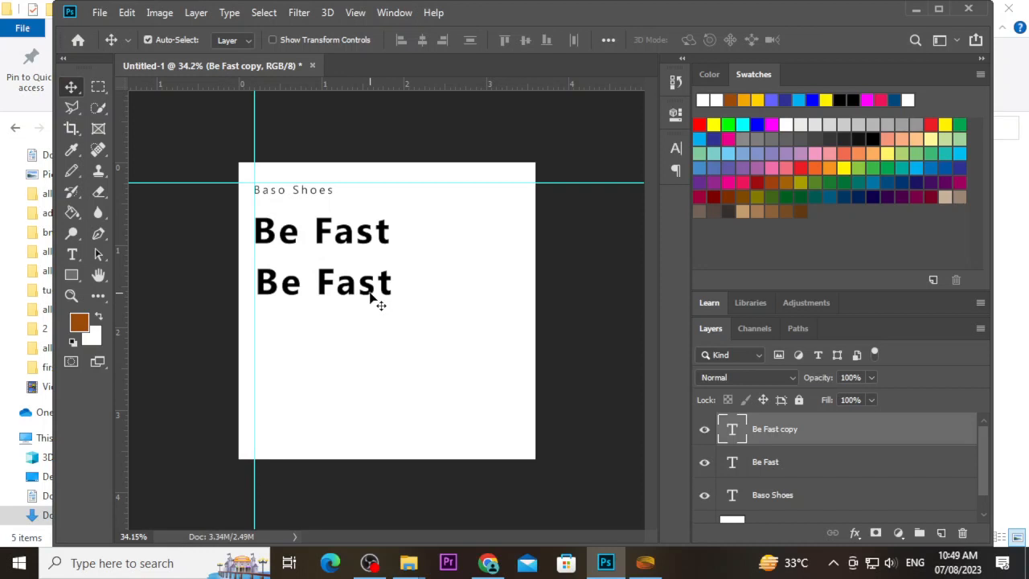
double_click(370, 290)
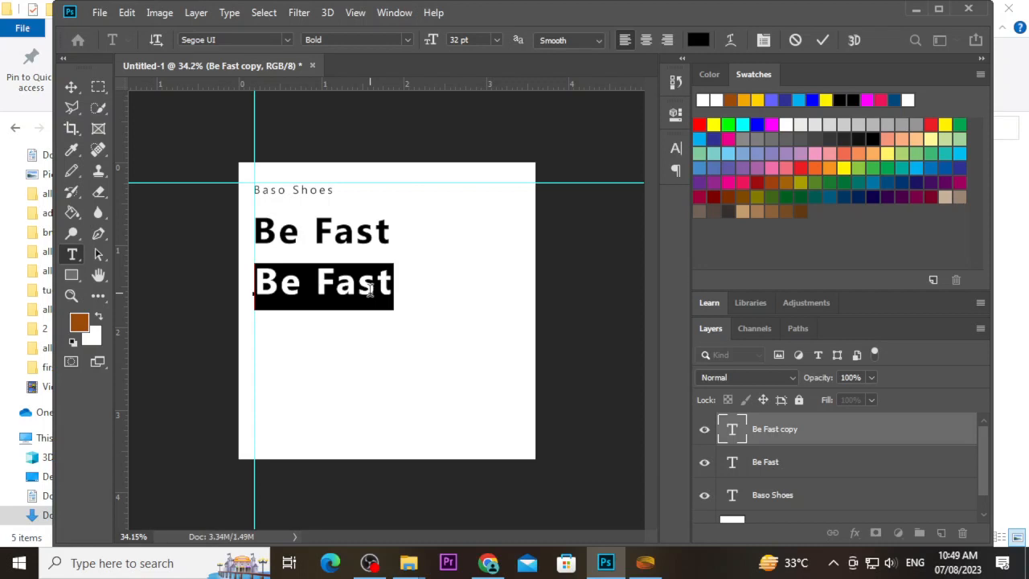
text(Spo)
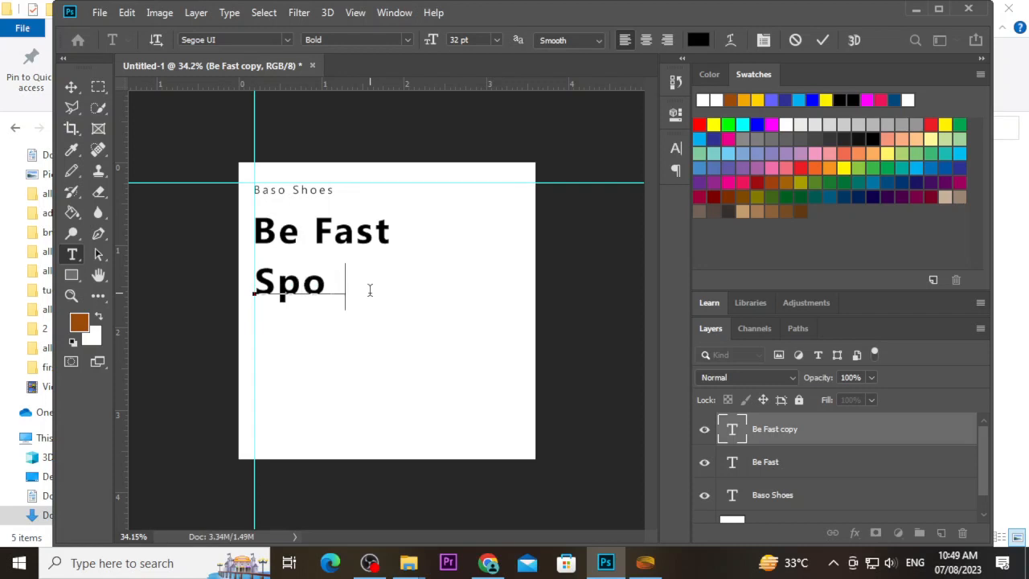
text(rt sho)
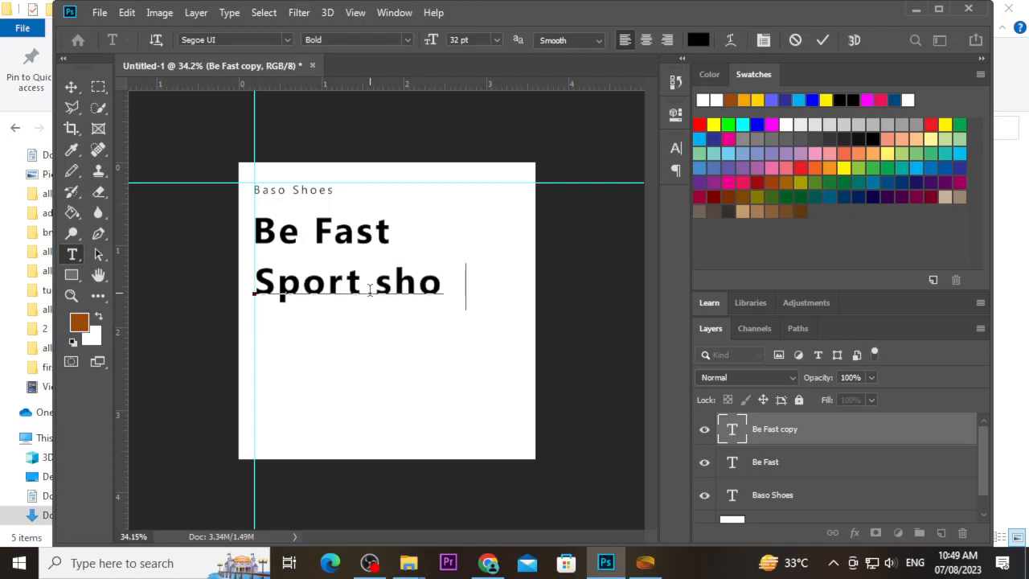
text(es fo)
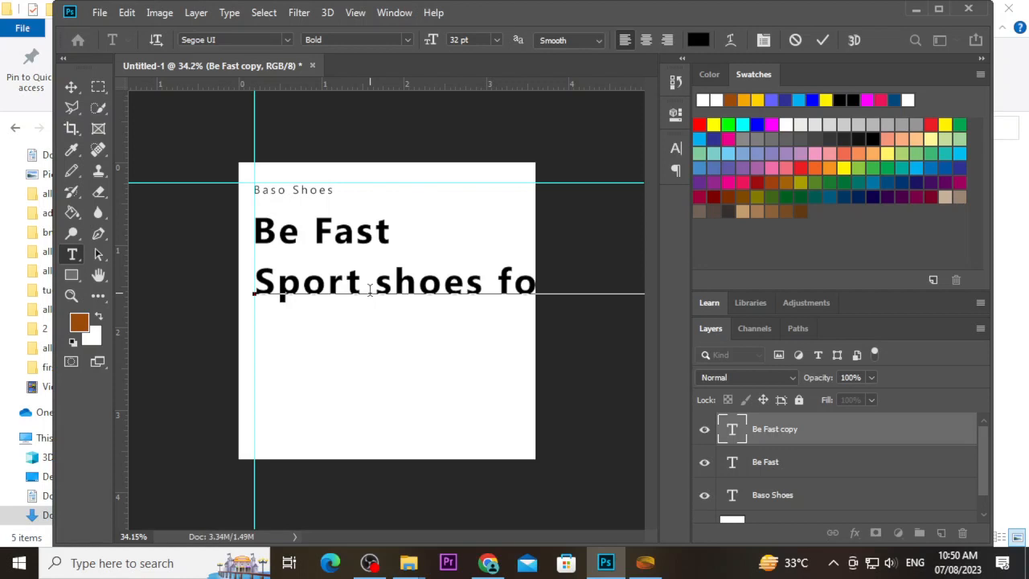
Step: Change the "Sport shoes for boys" text to Regular style at 14 pt and close the character settings
triple_click(373, 288)
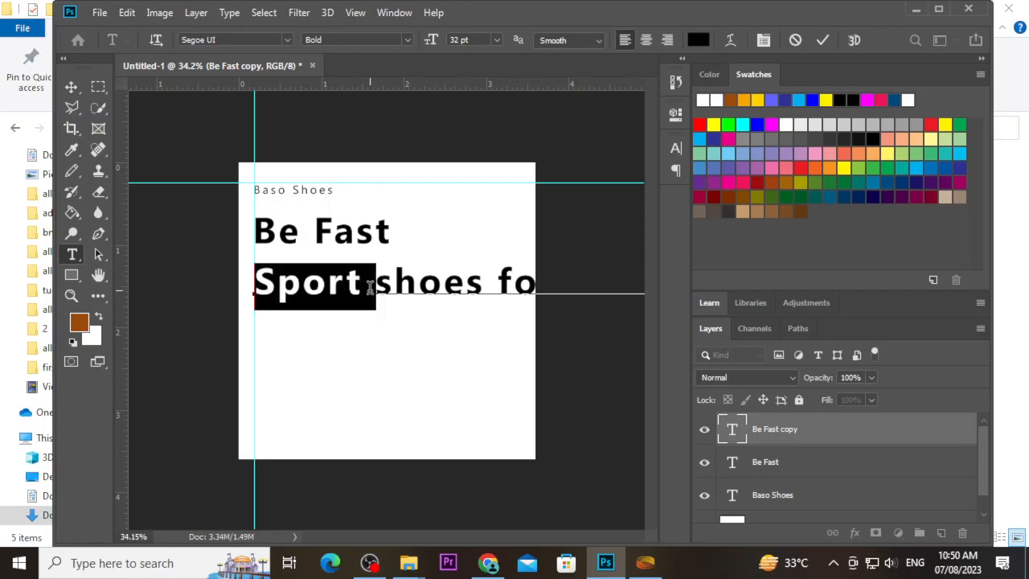
click(408, 40)
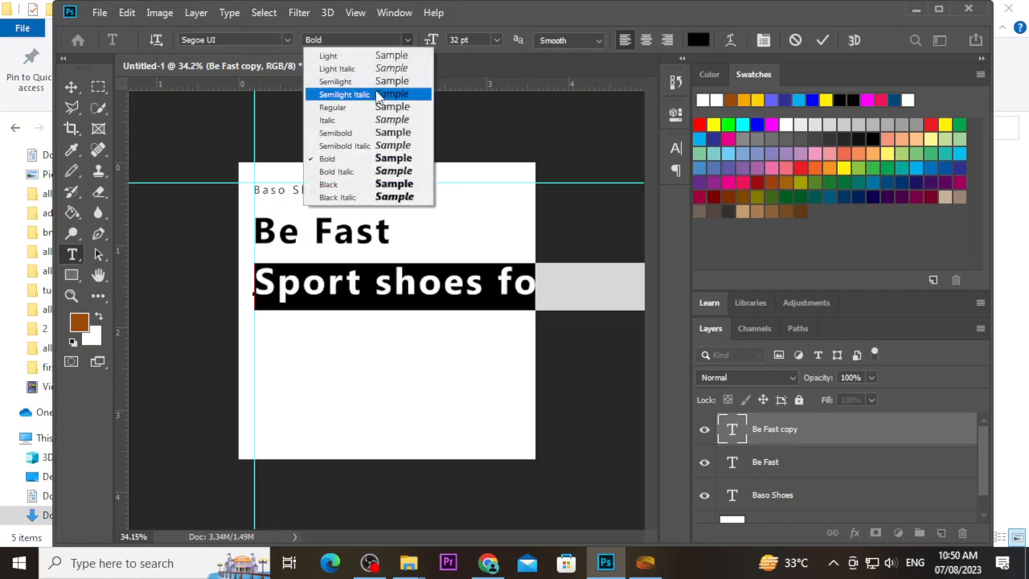
click(376, 107)
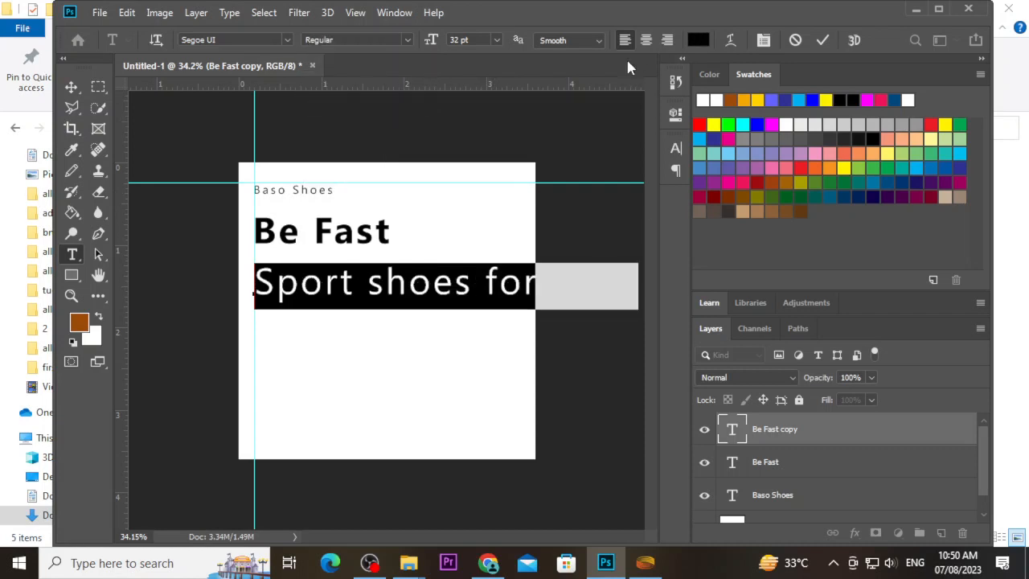
click(675, 148)
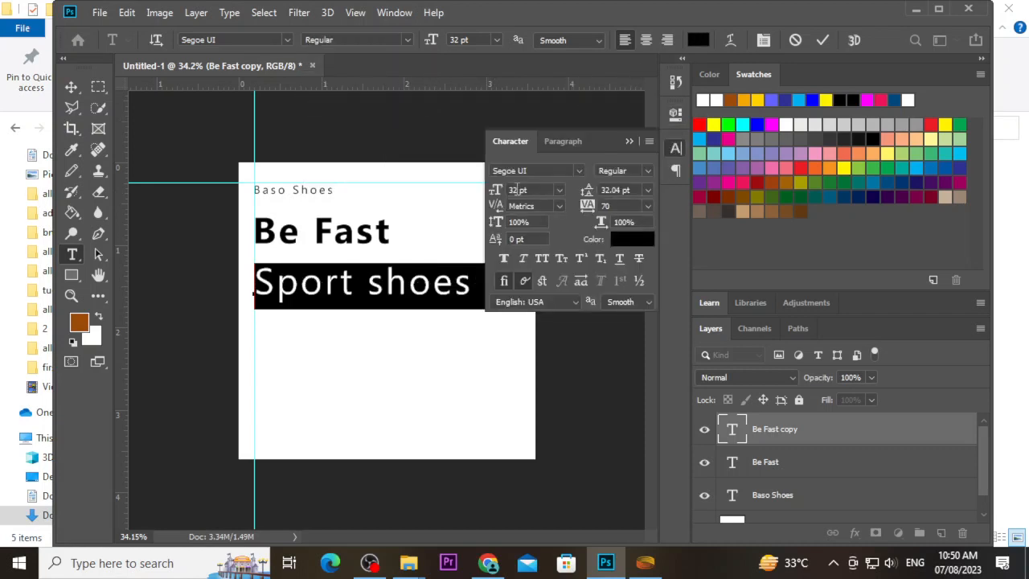
click(512, 191)
text(14)
key(Return)
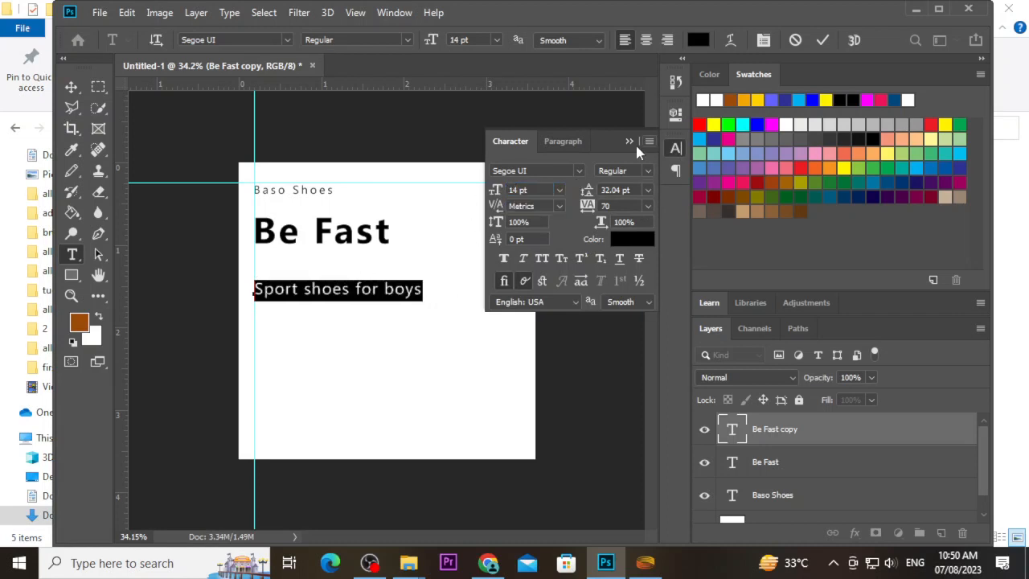
click(634, 142)
Step: Move the "Sport shoes for boys" text up just beneath the "Be Fast" headline, aligned with the vertical guide
click(70, 87)
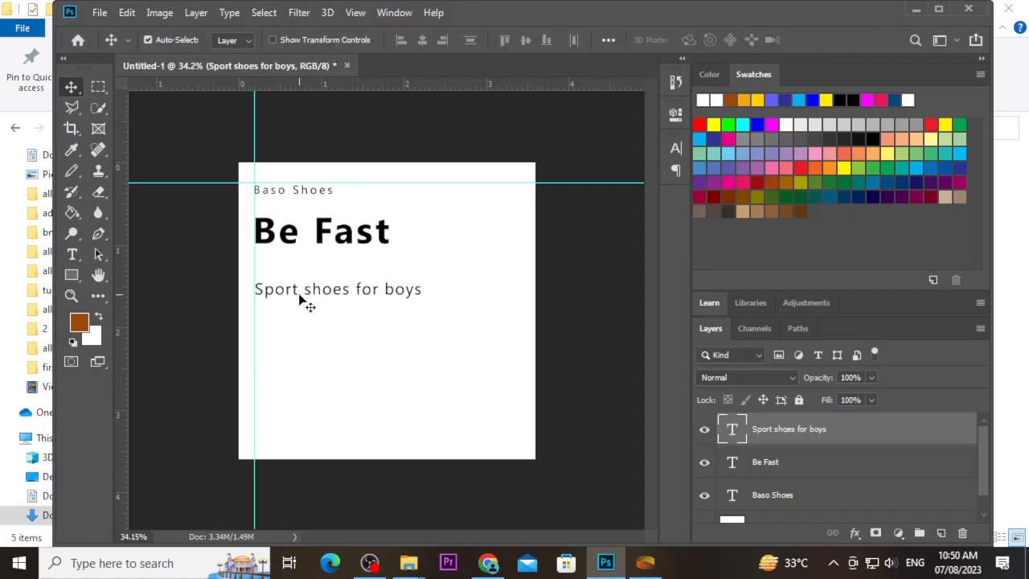
drag(300, 297, 303, 264)
key(Left)
key(Left)
key(Left)
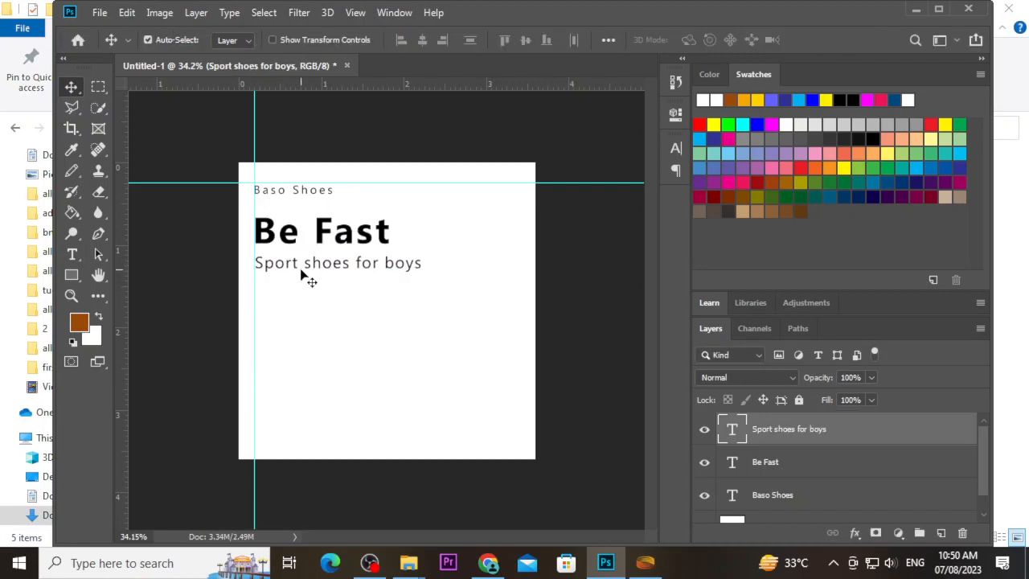
key(Down)
key(Down)
key(Down)
key(Down)
key(Up)
key(Up)
key(Up)
key(Up)
key(Down)
key(Down)
key(Down)
Step: Try tracking values of 250 and 50 on the "Sport shoes for boys" text and settle on 30
key(t)
click(321, 279)
key(ctrl+a)
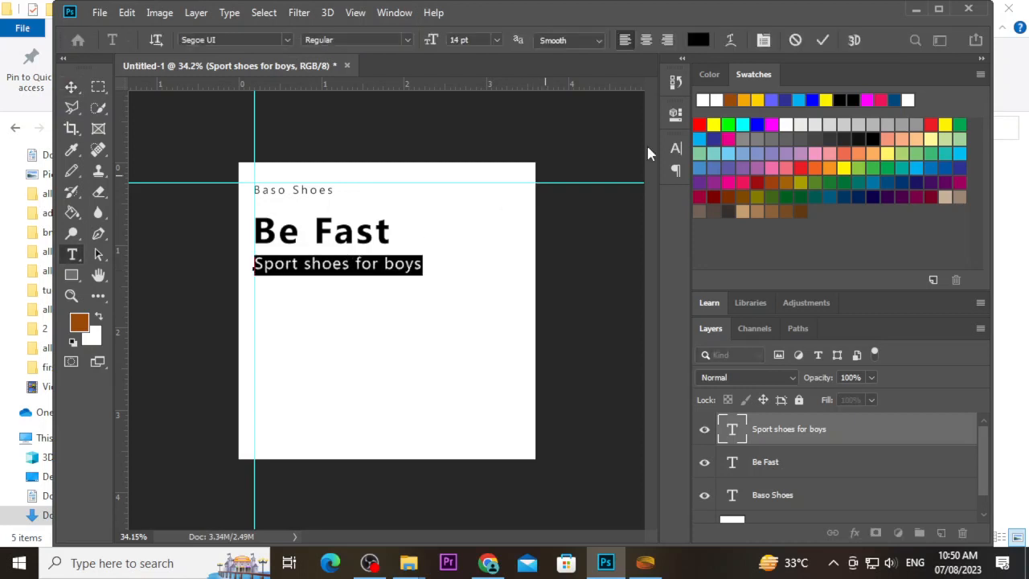
click(676, 148)
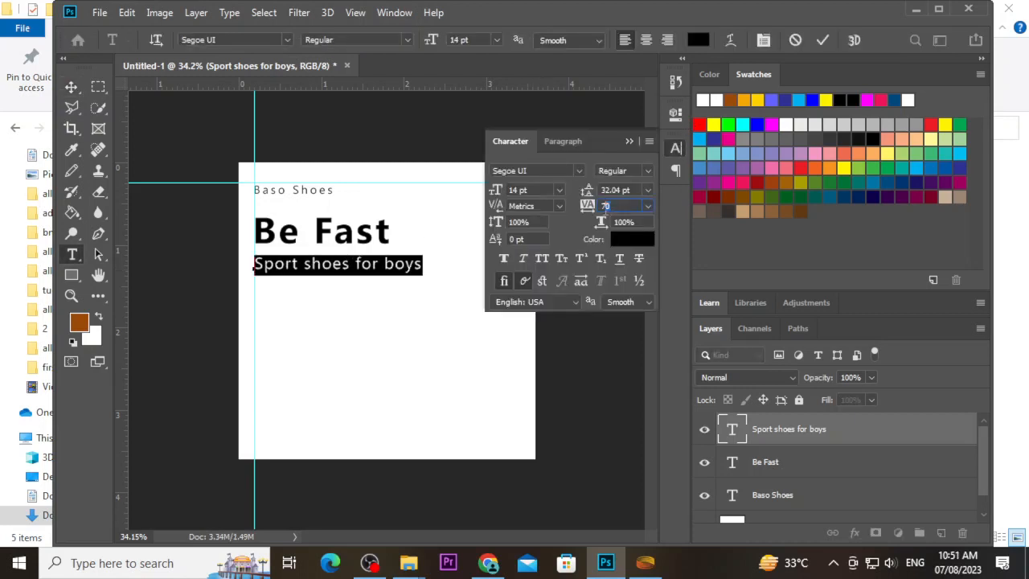
text(250)
key(Return)
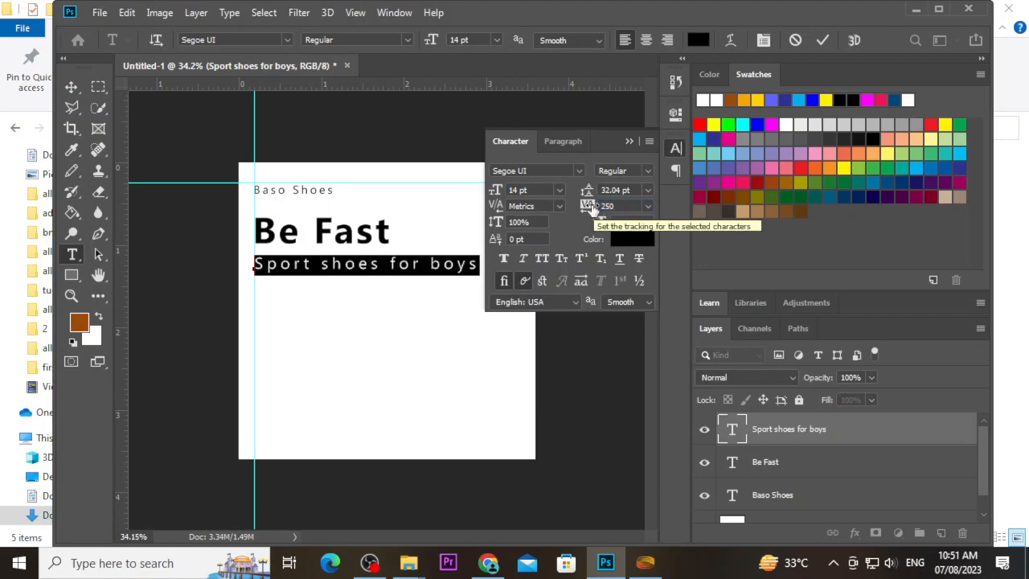
double_click(602, 206)
key(Return)
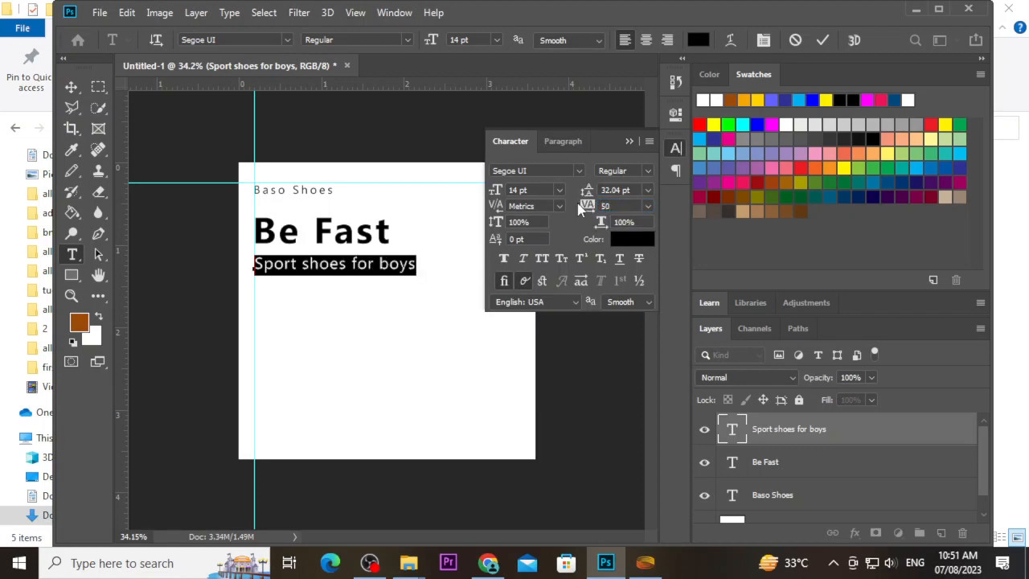
drag(615, 205, 592, 209)
text(30)
key(Return)
click(824, 42)
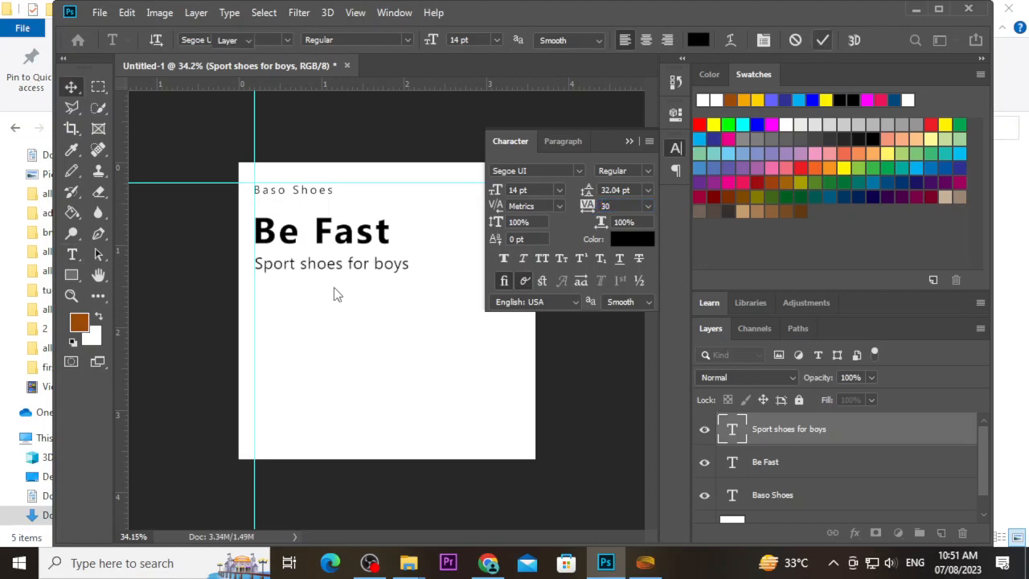
Step: Set the "Sport shoes for boys" text size to 12 pt
double_click(334, 264)
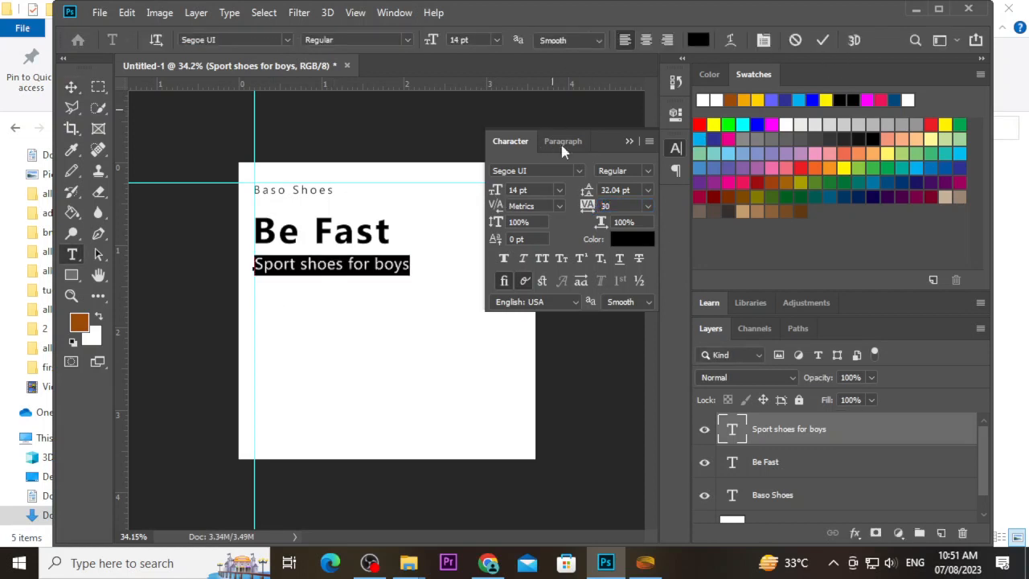
click(496, 191)
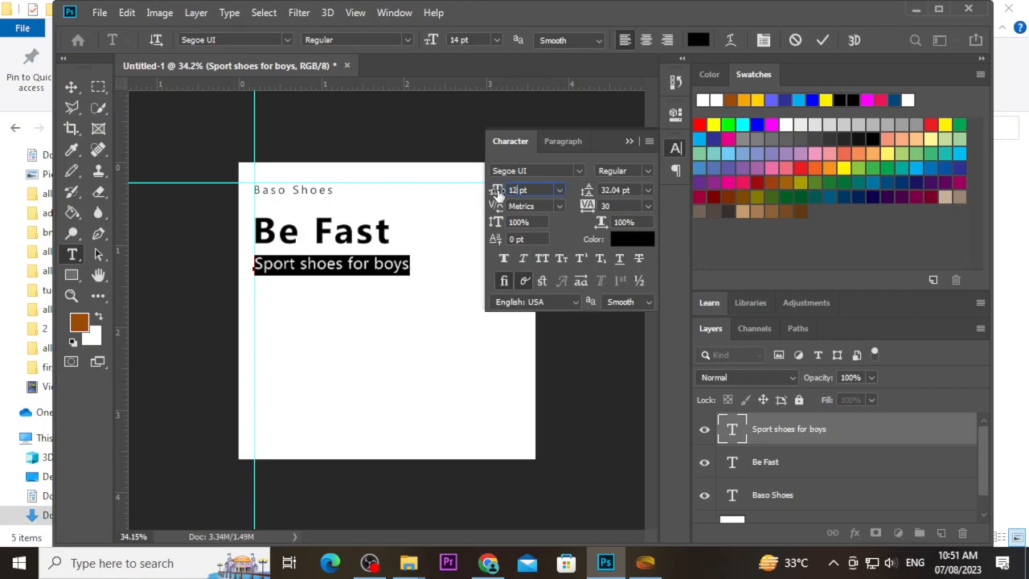
text(12)
key(Return)
click(822, 46)
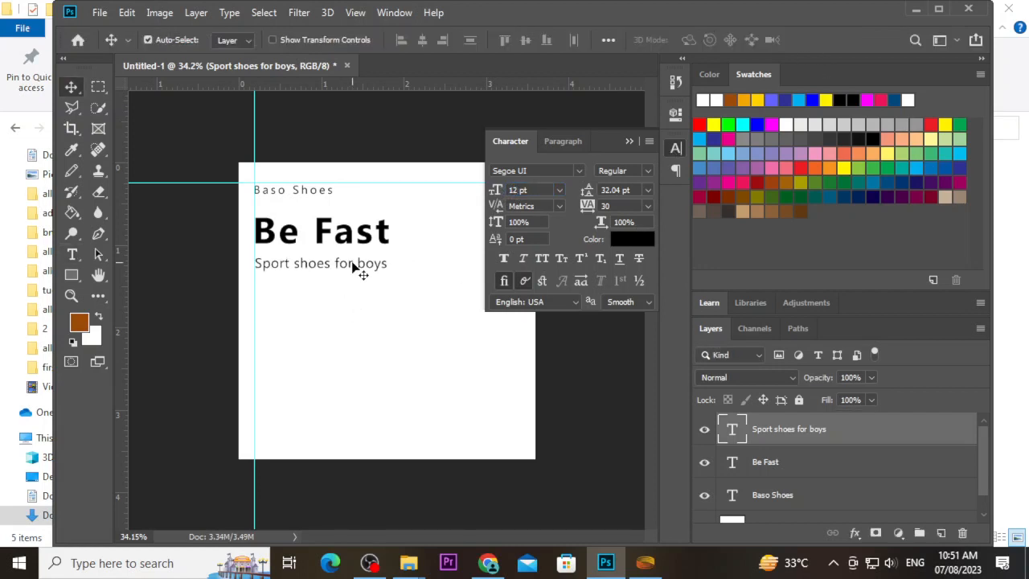
Step: Make room above the "Be Fast" headline and place a copy of the tagline there reading "New Arrival"
drag(241, 231, 354, 225)
double_click(353, 217)
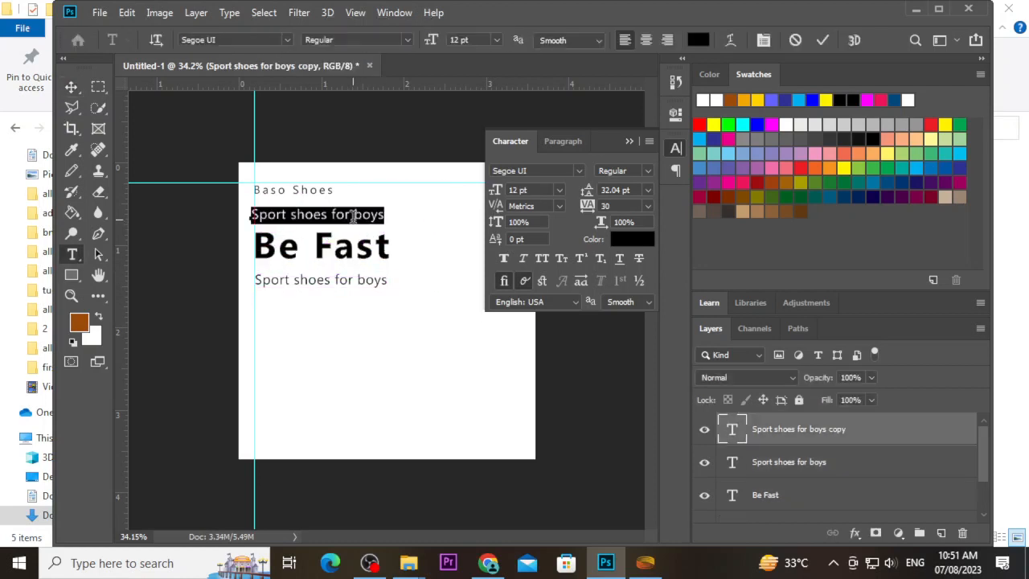
text(New )
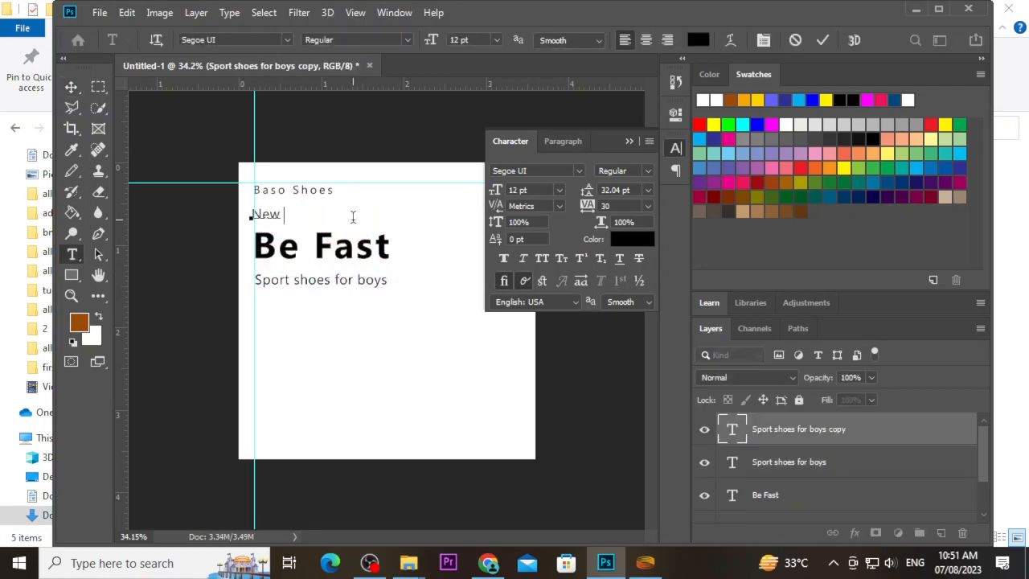
text(Arrival)
click(73, 87)
Step: Move the "New Arrival" text close to the vertical guide and set its size to 10 pt
drag(308, 216, 312, 220)
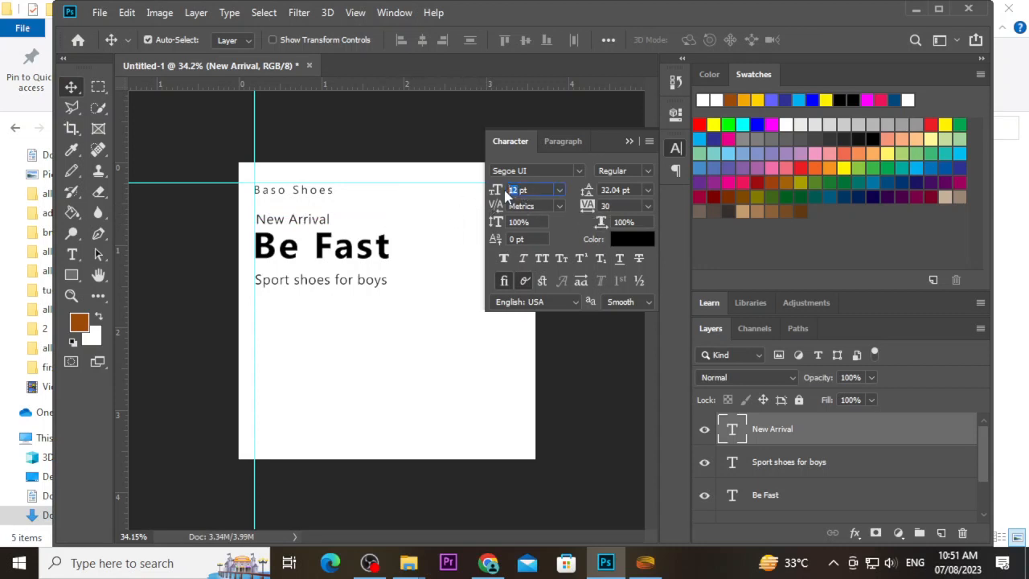
text(10)
key(Return)
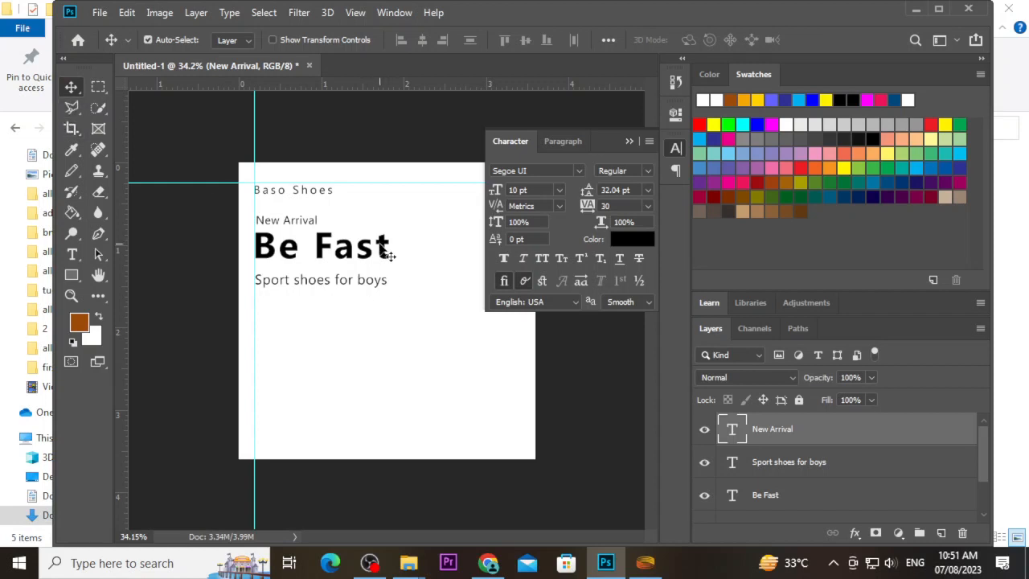
Step: Nudge the "New Arrival" text down and left so it sits on the vertical guide just above "Be Fast"
key(Down)
key(Down)
key(Down)
key(Down)
key(Left)
key(Left)
key(Left)
key(Left)
key(Left)
key(Left)
key(Down)
key(Down)
key(Down)
Step: Select the "New Arrival" and "Be Fast" texts together and nudge them up slightly, away from the tagline
shift+click(286, 251)
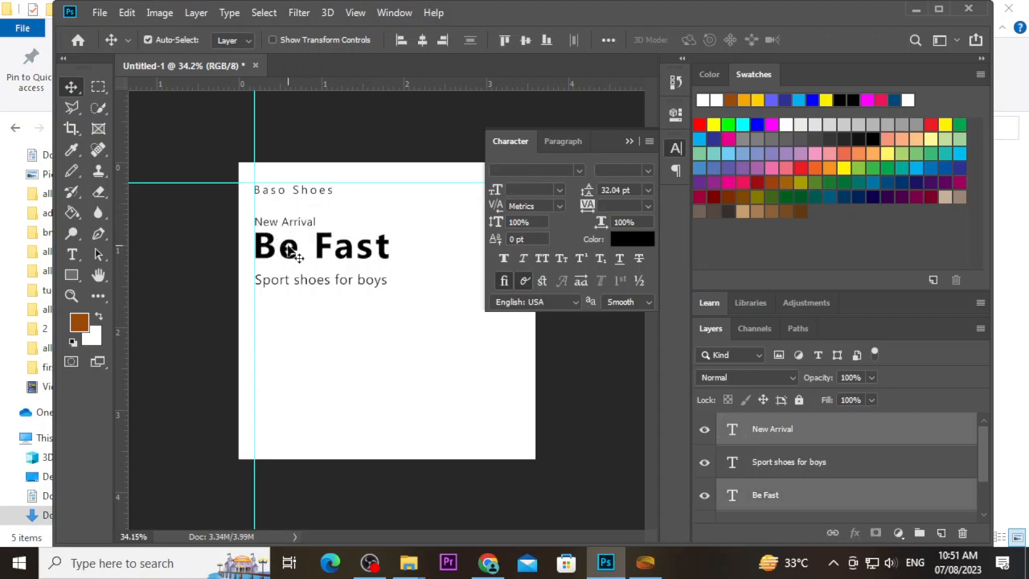
click(316, 349)
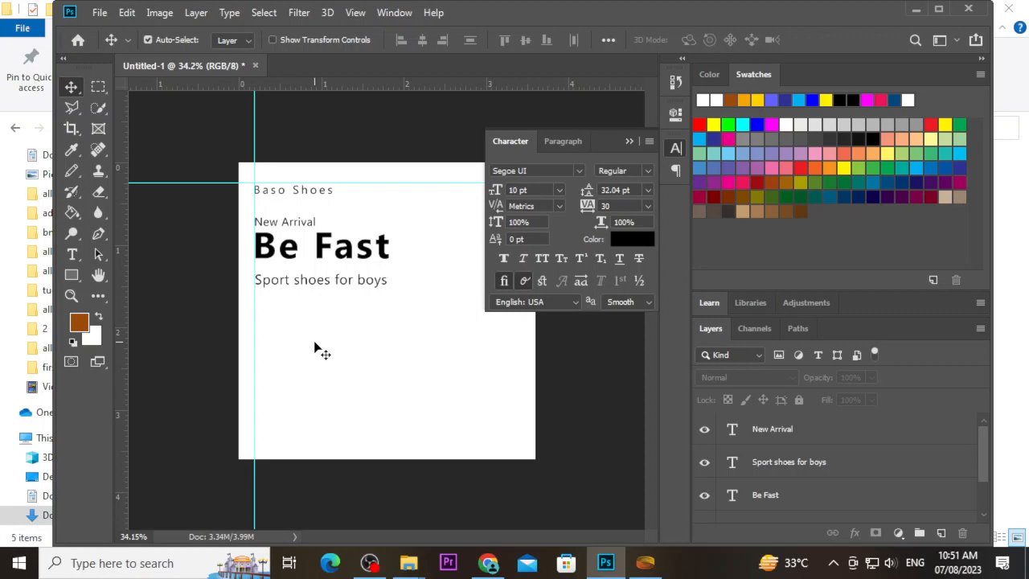
drag(251, 219, 283, 252)
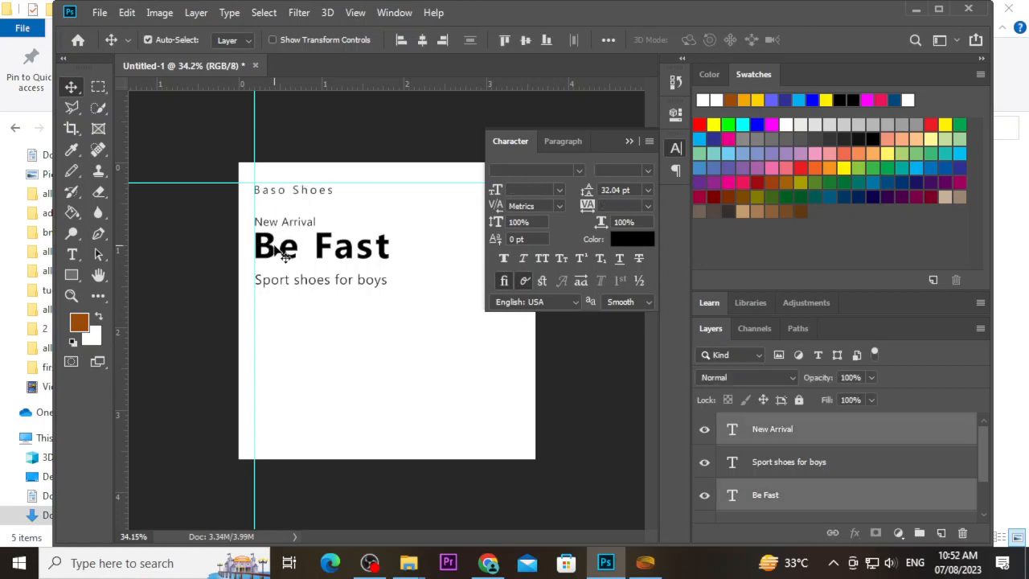
key(Up)
key(Up)
key(Up)
key(Up)
key(Up)
key(Up)
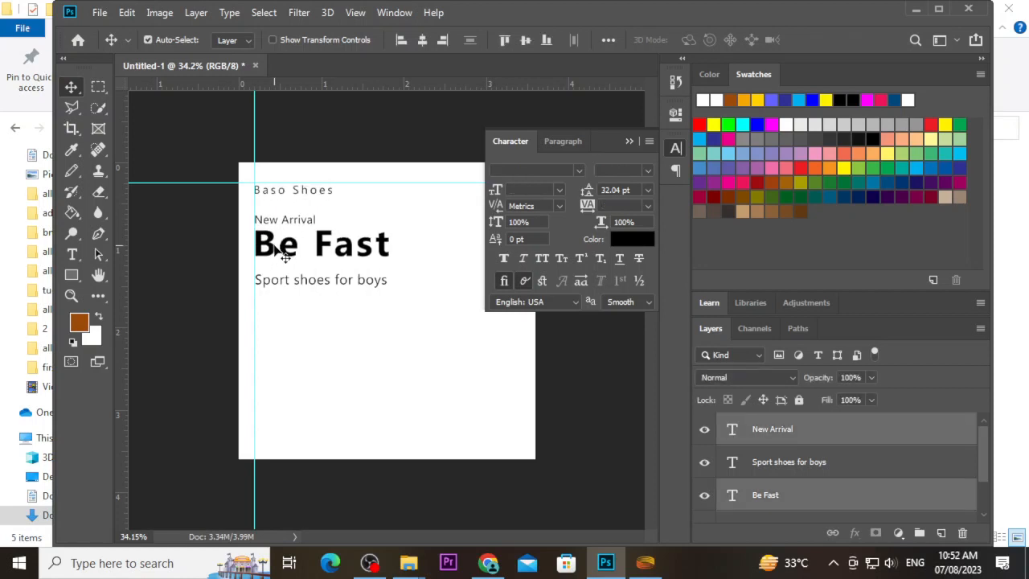
key(Up)
key(Up)
key(Up)
key(Up)
key(Up)
key(Up)
key(Up)
key(Up)
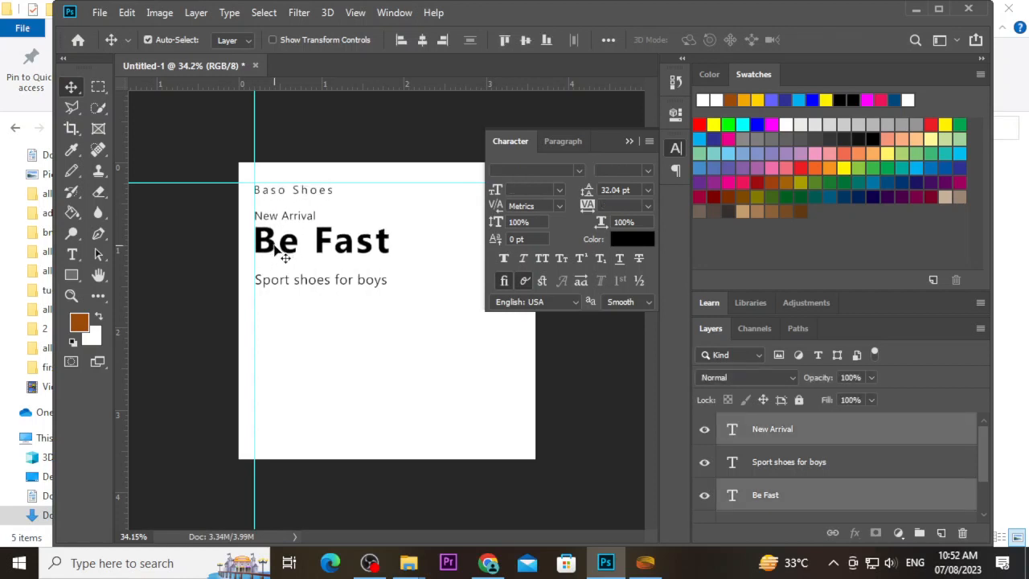
click(313, 392)
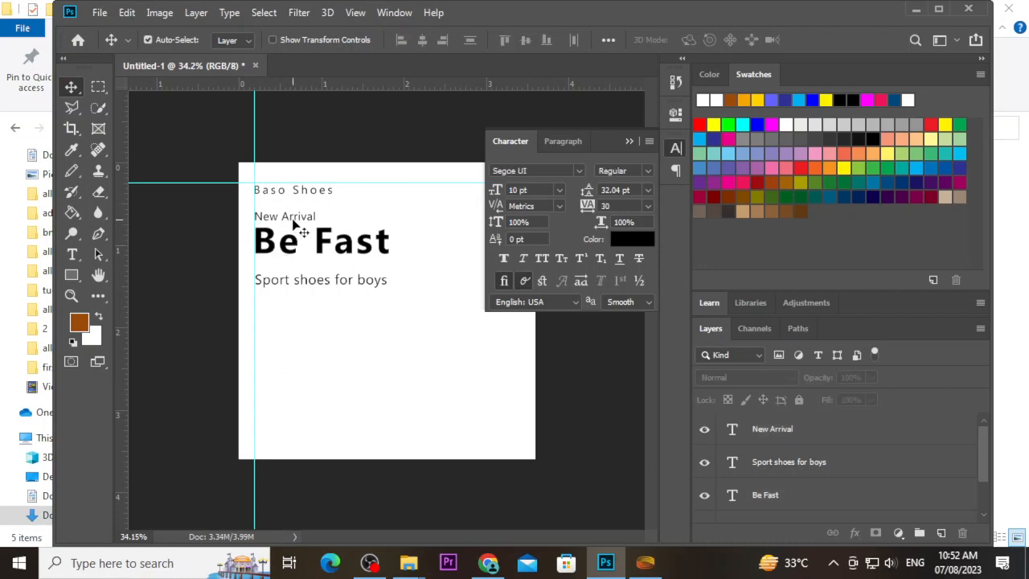
Step: Nudge the "New Arrival" text down a few pixels, closer to the "Be Fast" headline
click(295, 226)
key(Left)
key(Down)
key(Down)
key(Down)
key(Down)
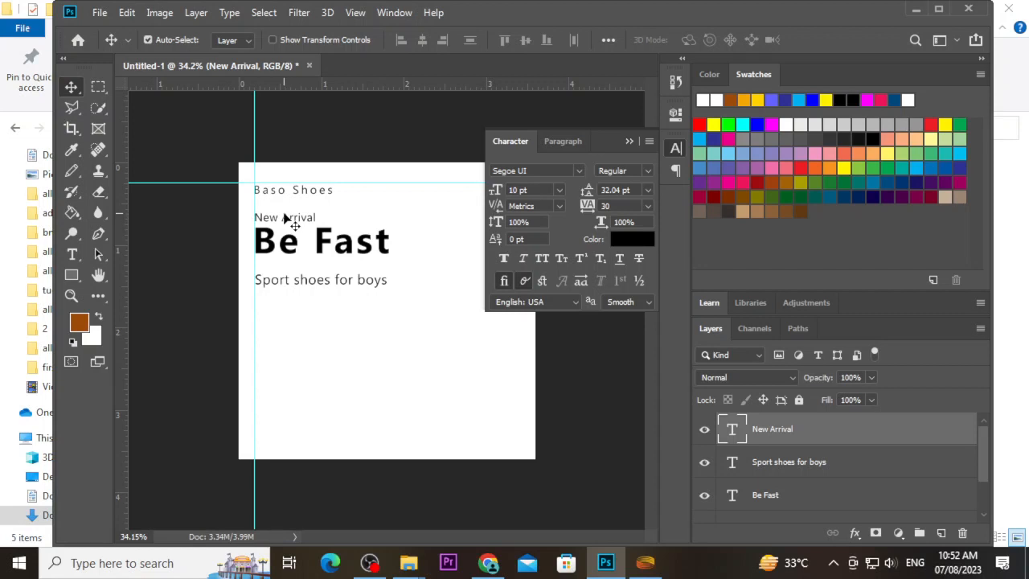
Step: Nudge the "Sport shoes for boys" text left onto the vertical guide and slightly up, and close the character settings
double_click(325, 288)
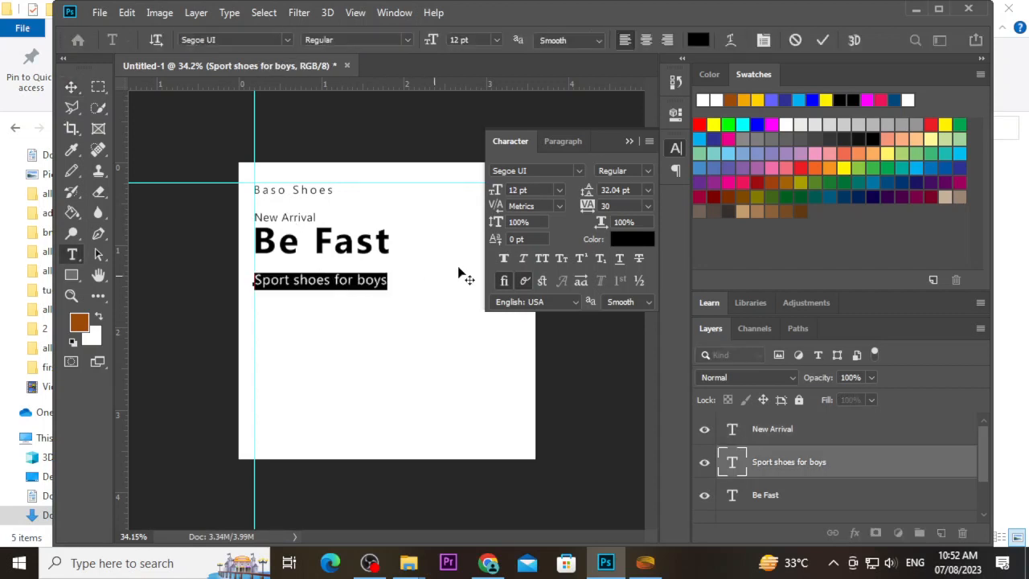
click(822, 40)
key(v)
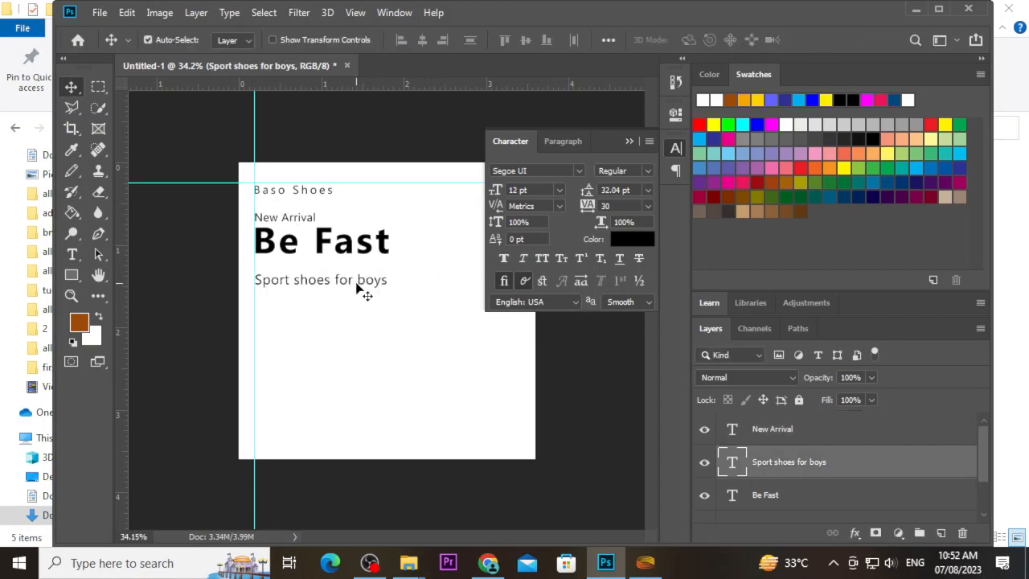
key(Left)
key(Left)
key(Left)
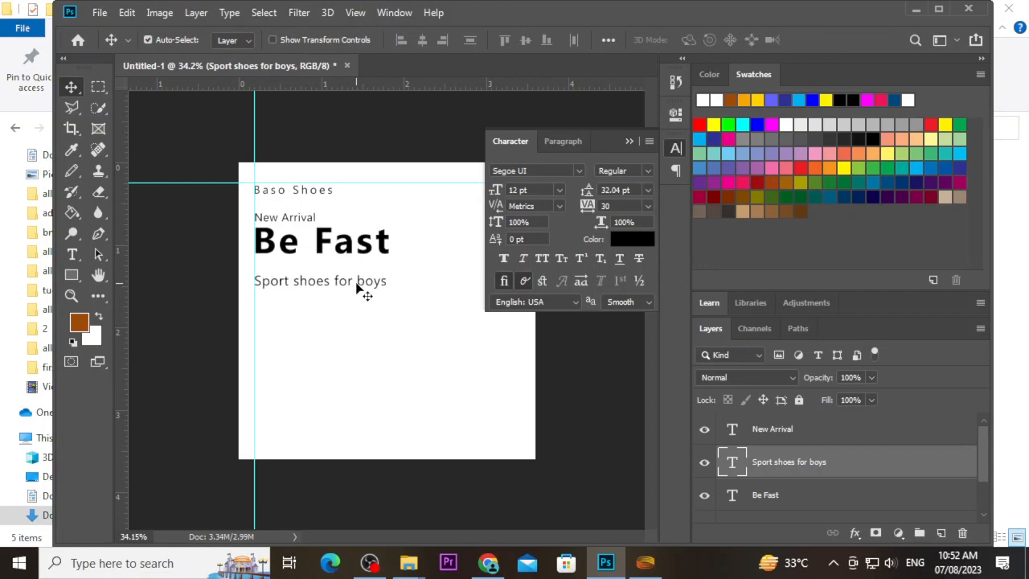
key(Up)
key(Up)
key(Up)
key(Up)
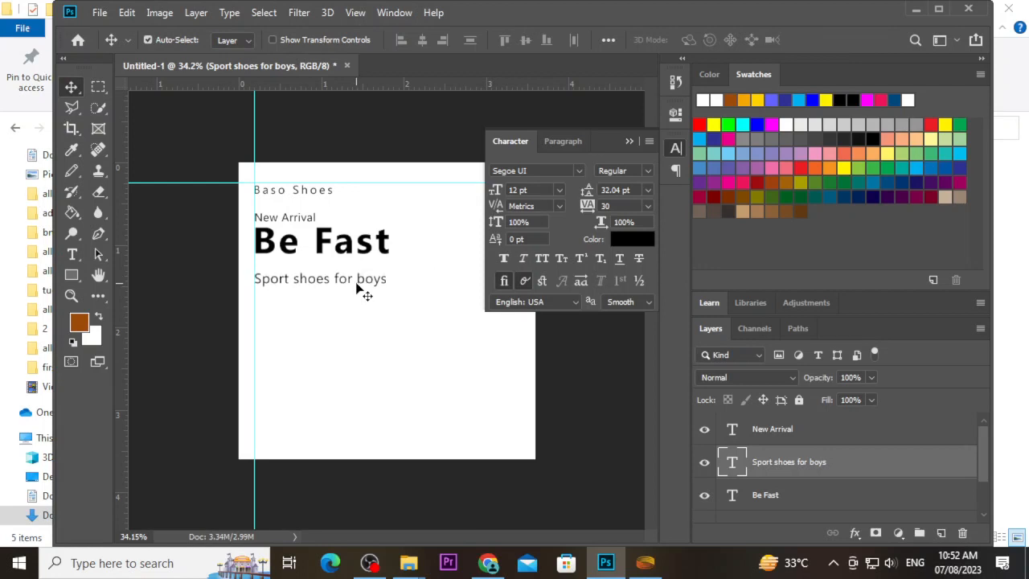
key(Down)
click(629, 140)
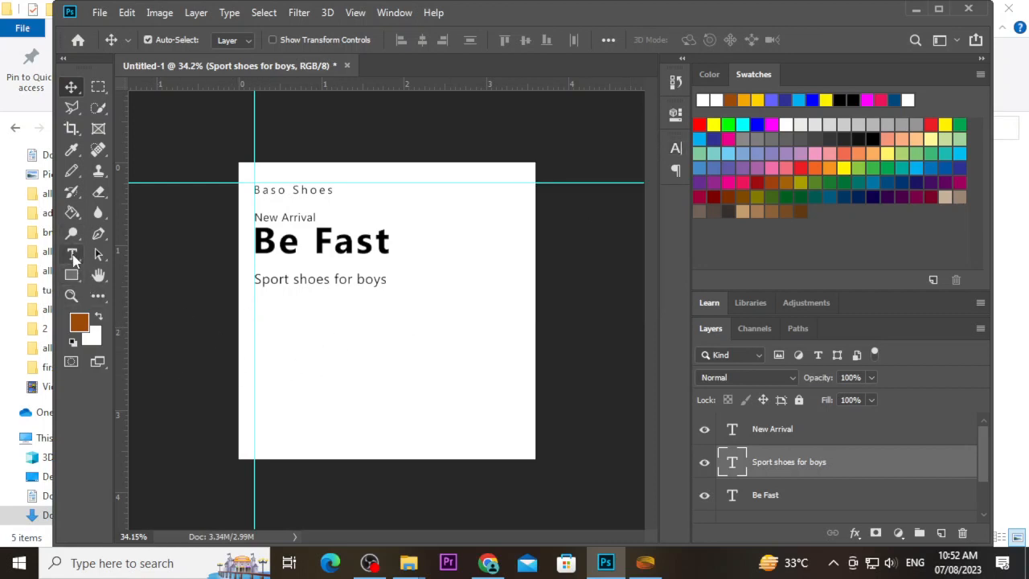
Step: Add a three-line text reading "Get two pair of shoes", "&", "save RS999" and place it below the tagline at the vertical guide
click(71, 255)
click(308, 345)
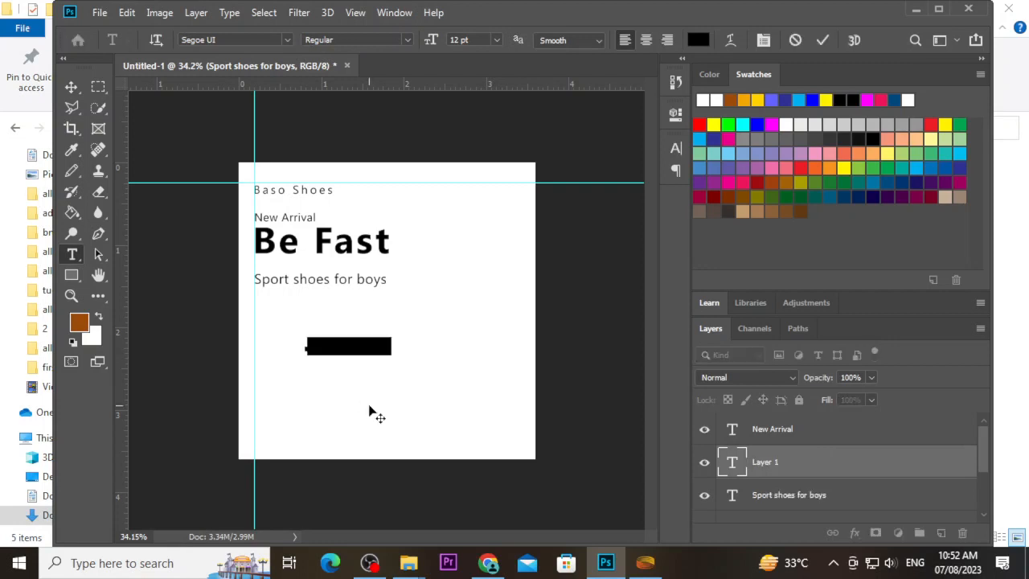
text(Get)
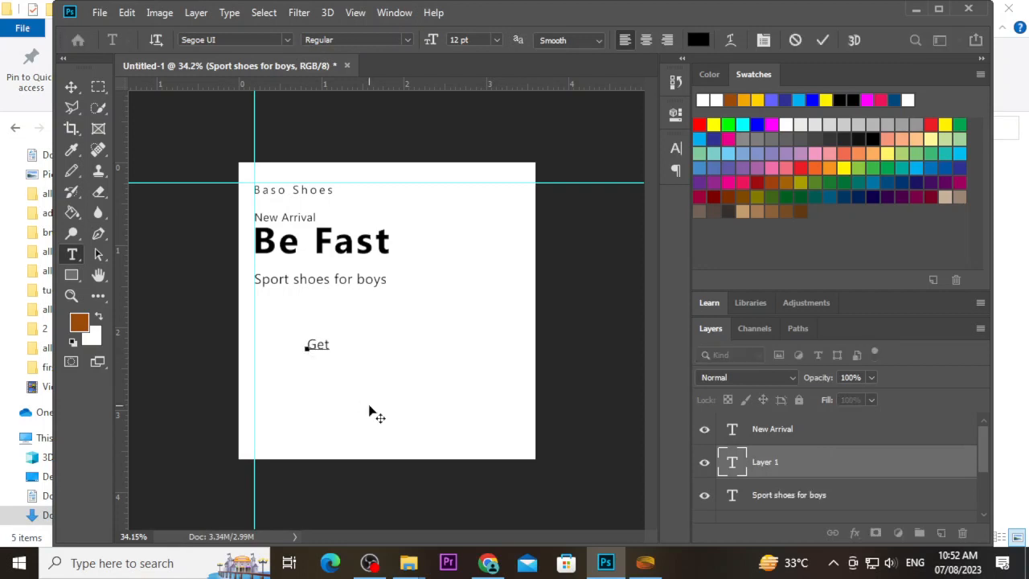
text( two)
text( shoe)
key(BackSpace)
key(BackSpace)
key(BackSpace)
key(BackSpace)
text(pair of shoe)
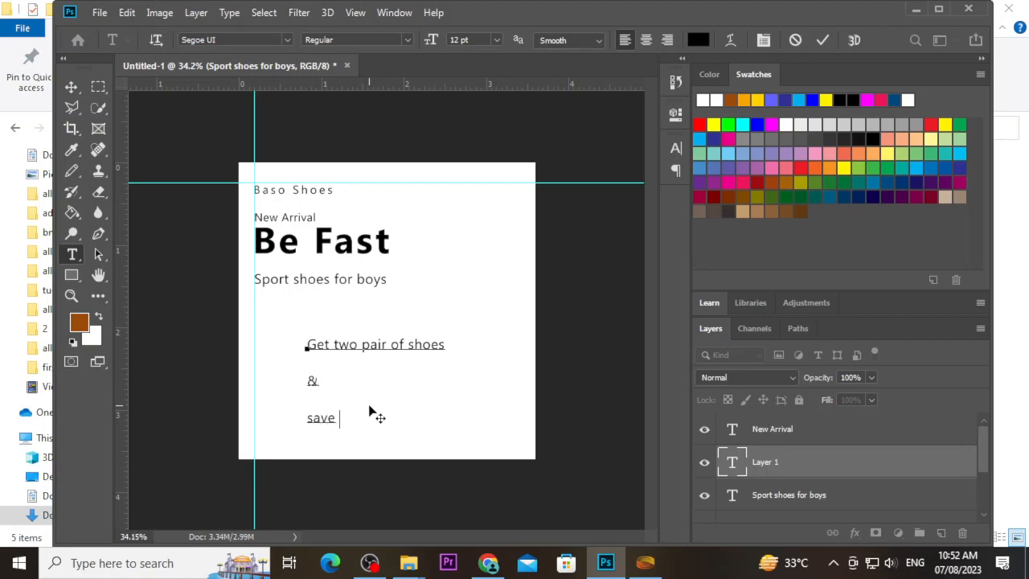
text(RS999)
click(71, 87)
drag(336, 343, 286, 319)
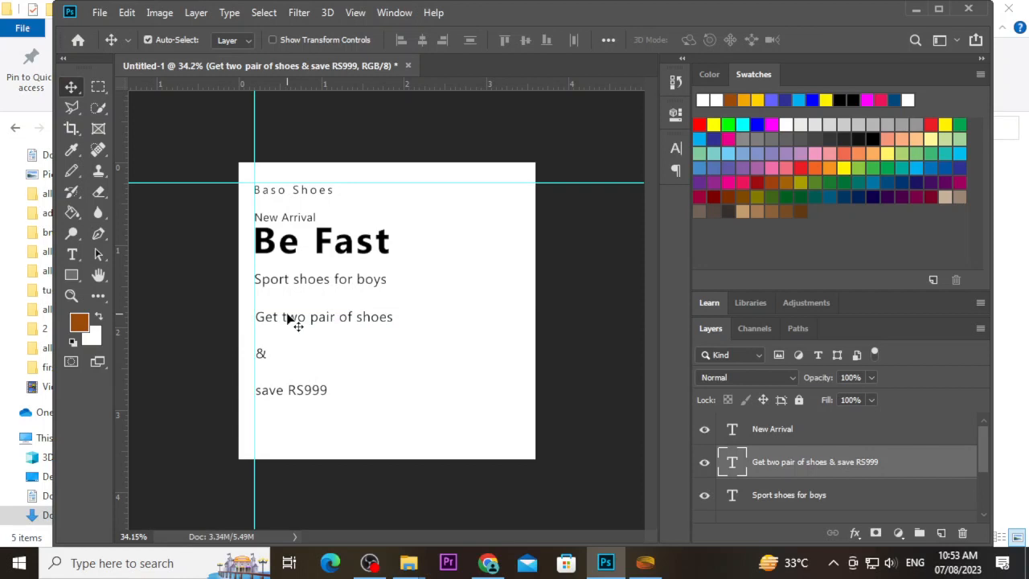
Step: Reduce the line spacing of the "Get two pair of shoes & save RS999" text to 15.04 pt
double_click(311, 394)
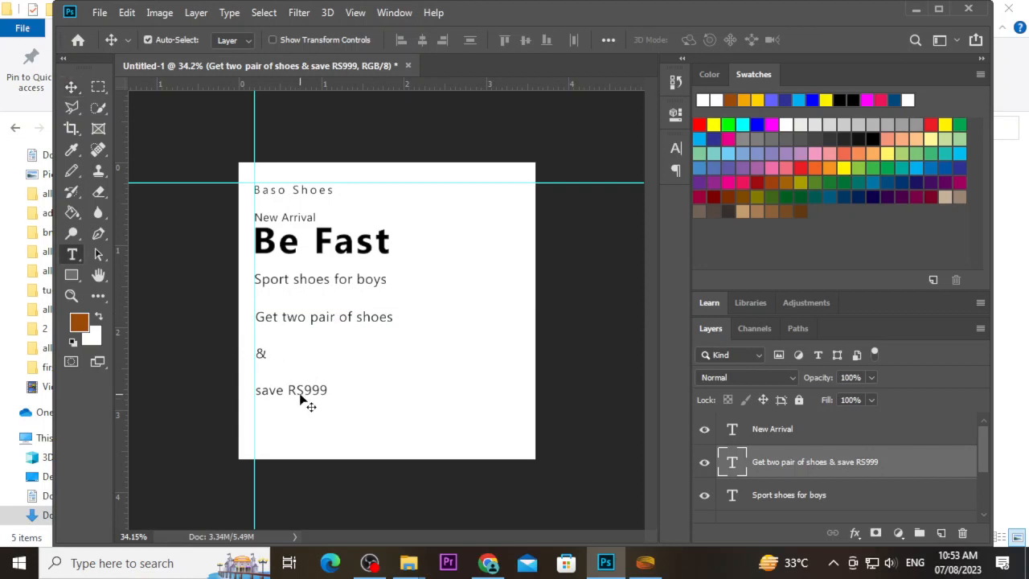
click(676, 148)
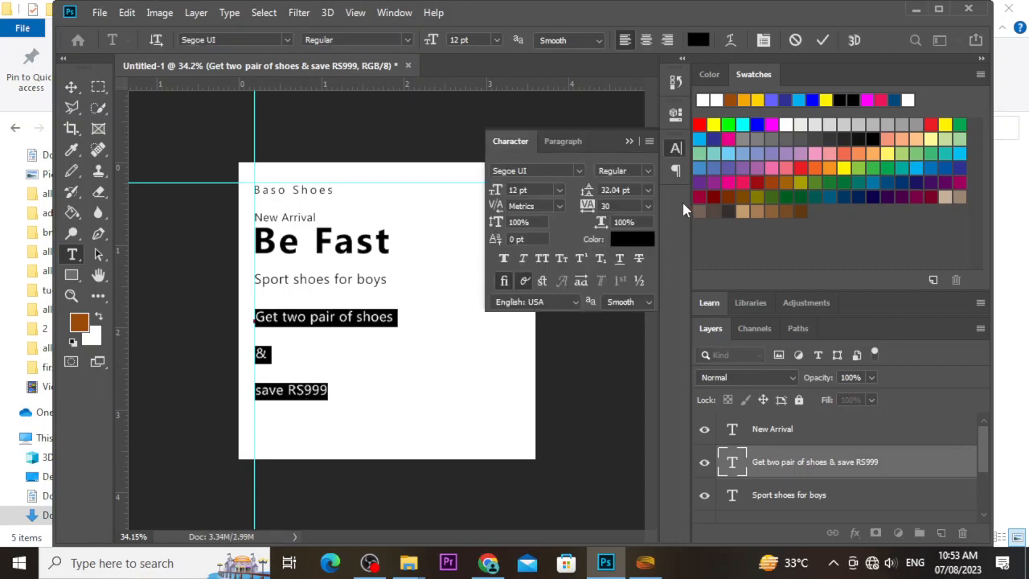
drag(589, 192, 574, 193)
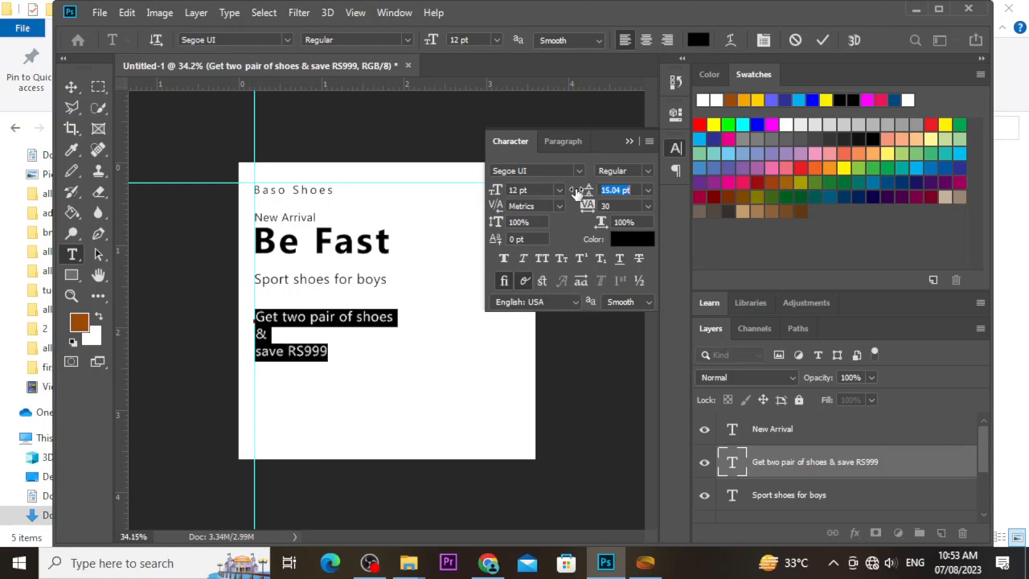
click(823, 39)
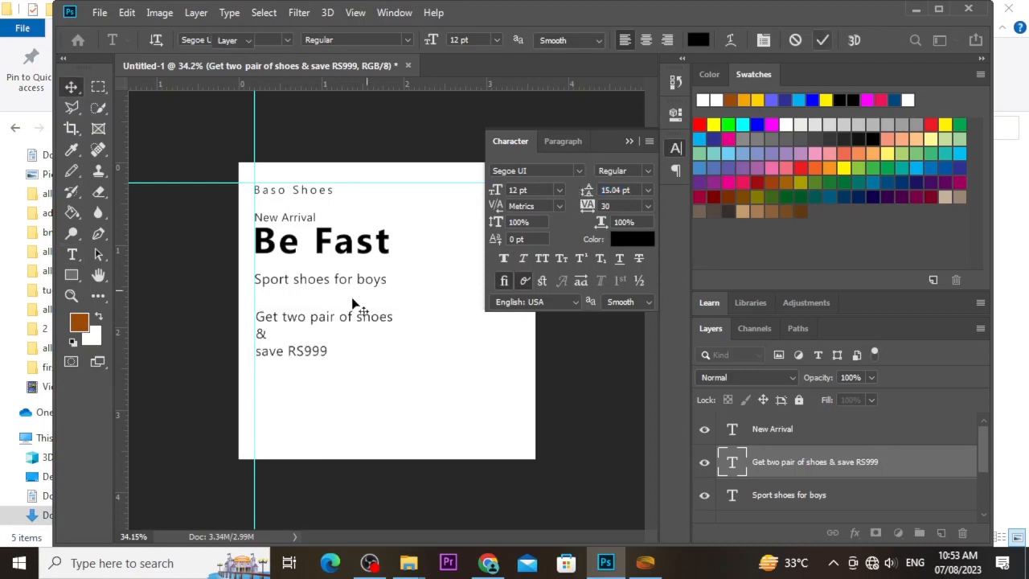
key(v)
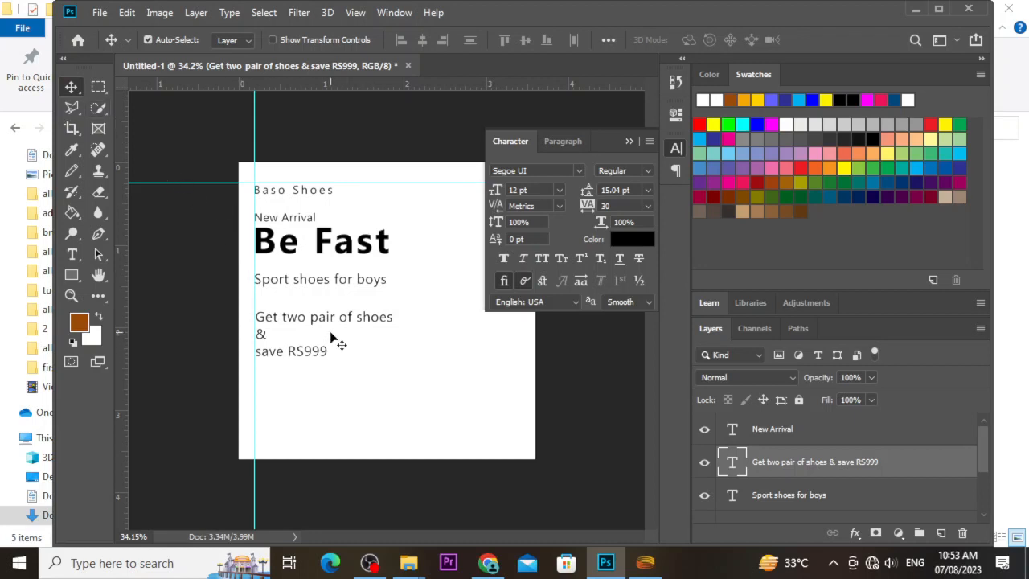
Step: Move the three-line offer text up and onto the vertical guide, and set its size to 10 pt
drag(329, 321, 328, 316)
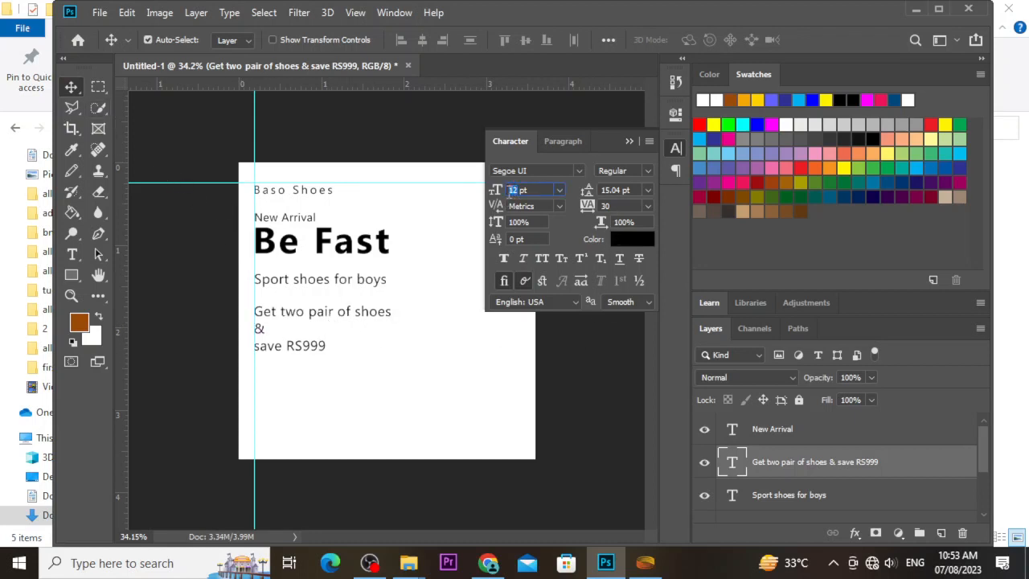
text(10)
key(Return)
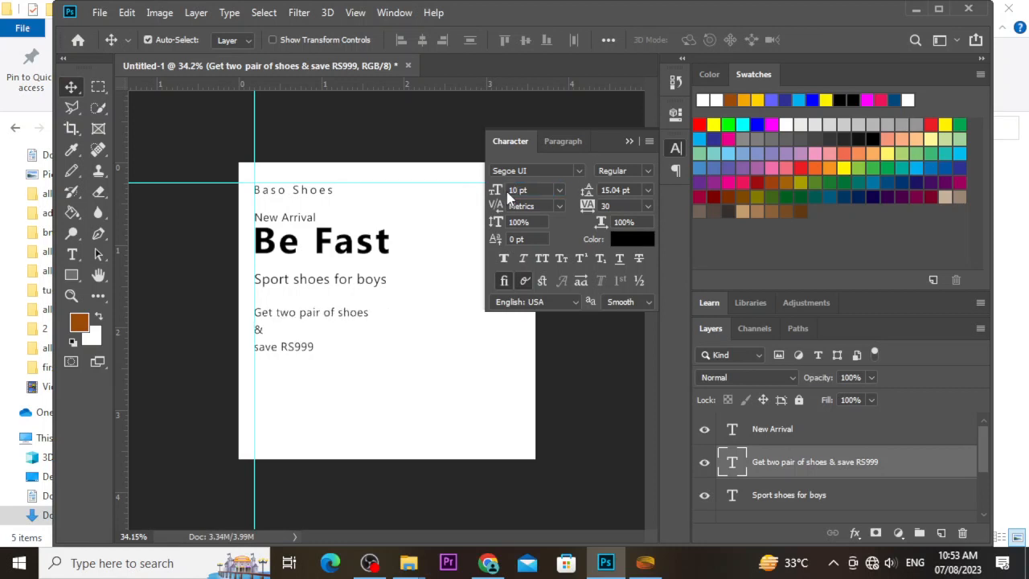
key(t)
double_click(284, 318)
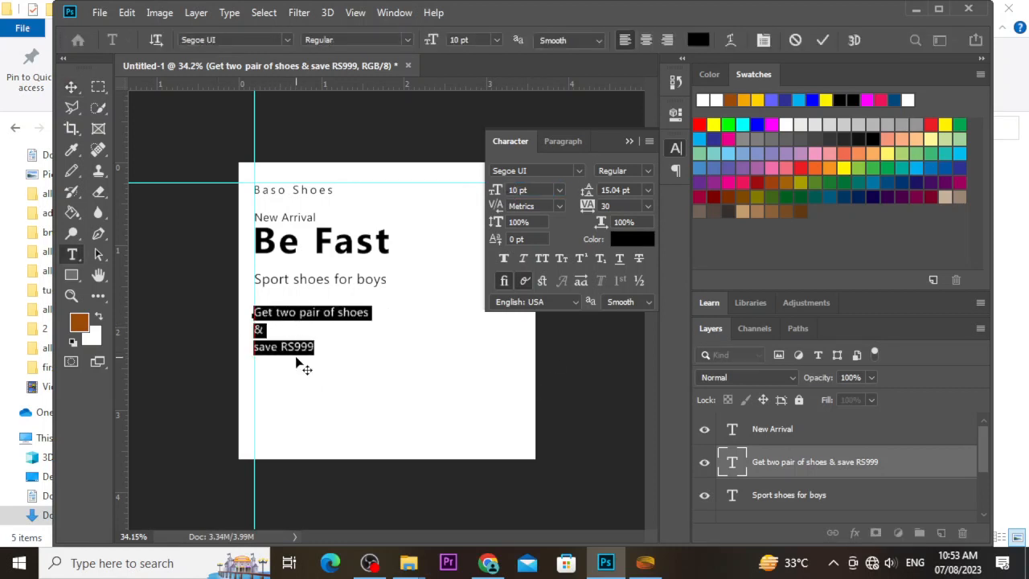
click(261, 321)
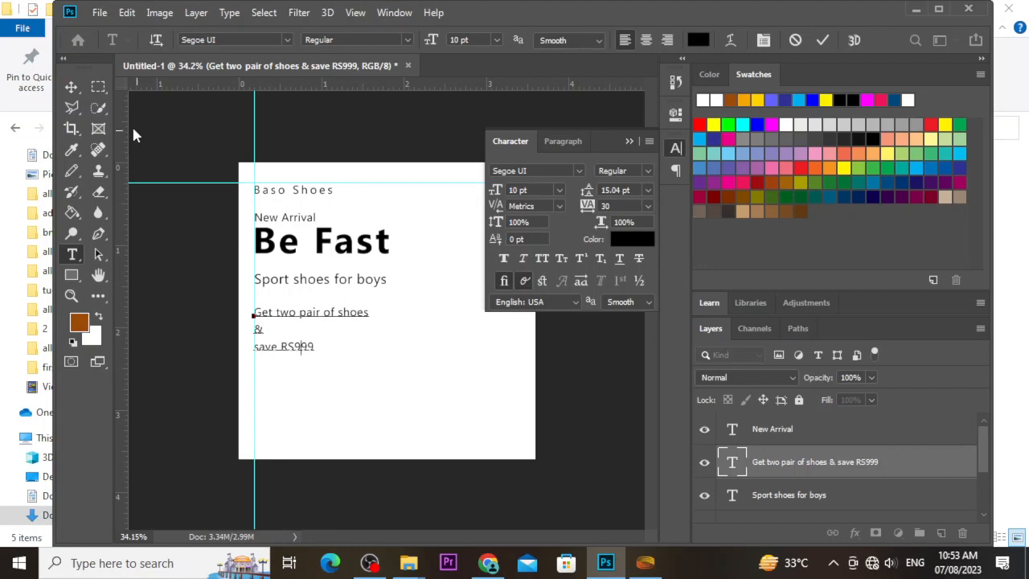
click(71, 86)
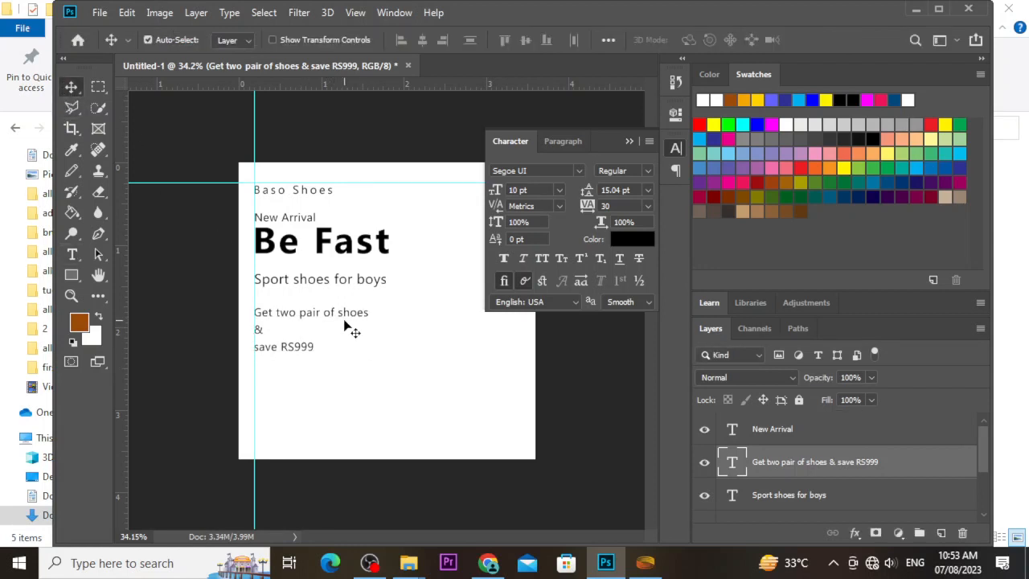
Step: Nudge the three-line offer text down slightly to widen the gap below the tagline, and deselect it
key(Down)
key(Down)
key(Down)
key(Down)
key(Down)
key(Down)
key(Down)
key(Down)
key(Down)
key(Down)
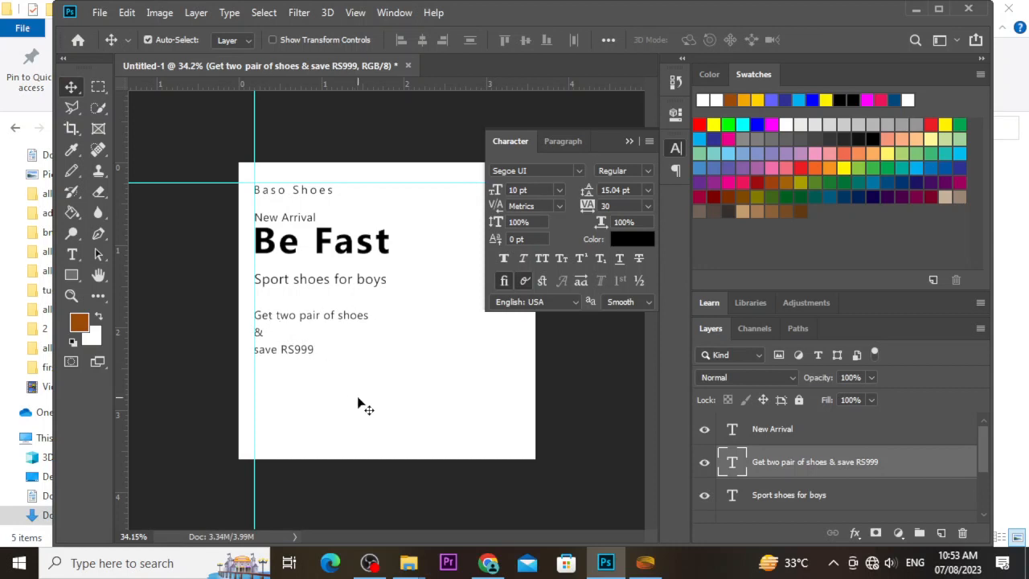
click(391, 367)
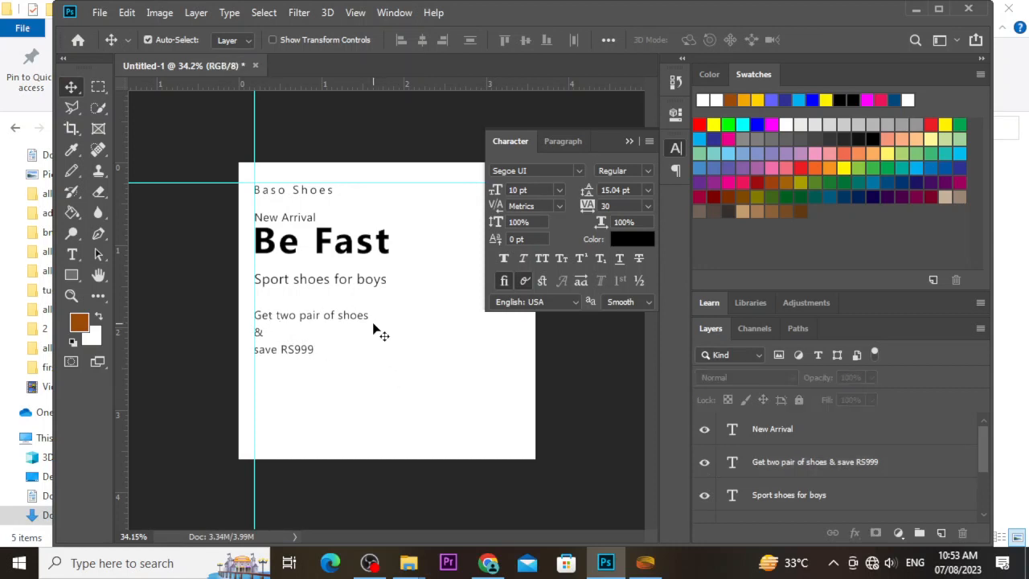
Step: Delete "pair of" from the first line of the three-line offer text so it reads "Get two shoes"
double_click(335, 315)
click(317, 322)
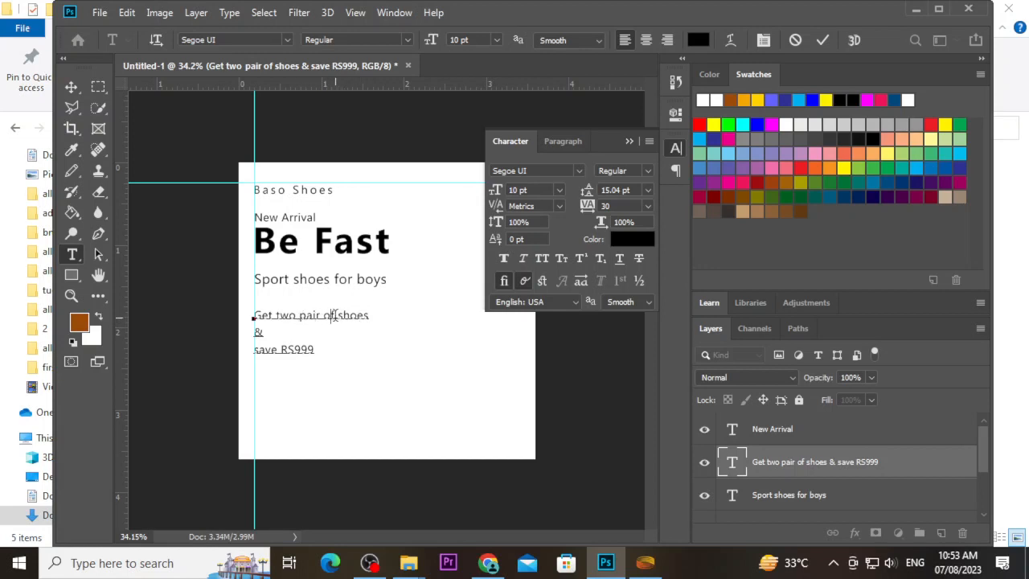
key(BackSpace)
key(BackSpace)
key(BackSpace)
key(BackSpace)
key(BackSpace)
key(BackSpace)
key(BackSpace)
key(BackSpace)
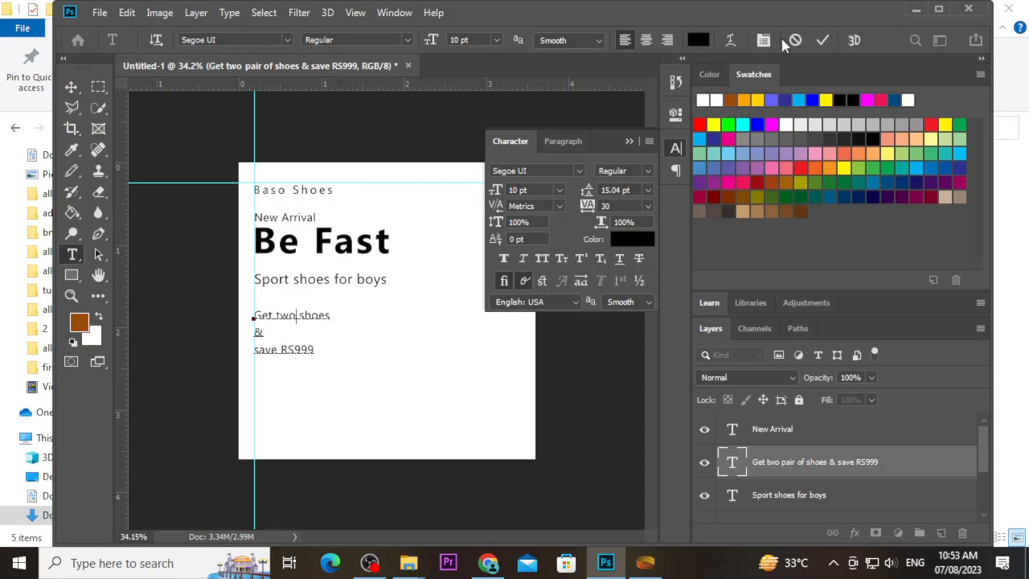
click(821, 39)
key(v)
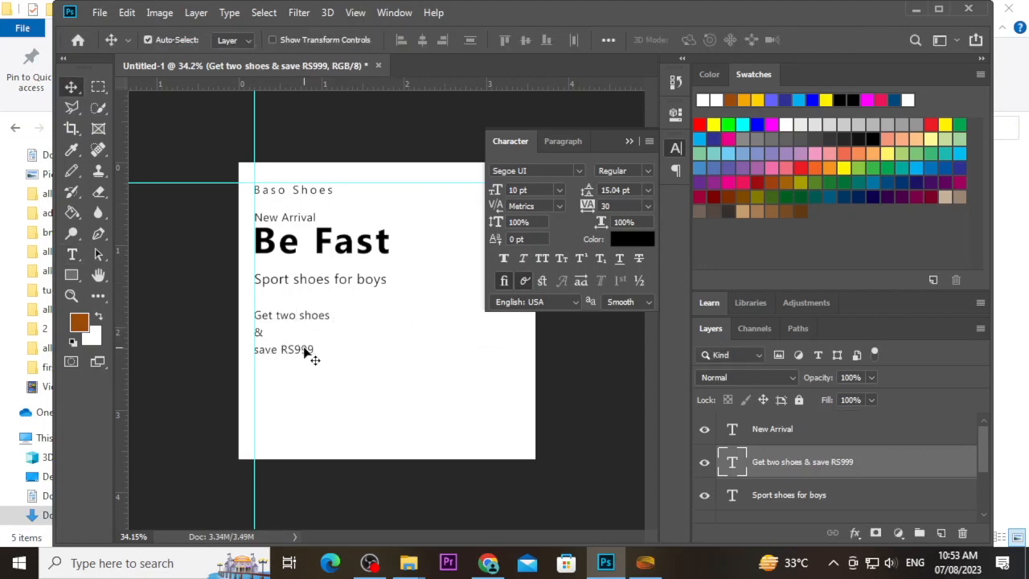
Step: Nudge the three-line offer text down and the "Sport shoes for boys" tagline slightly up, leaving nothing selected
drag(306, 352, 306, 359)
drag(338, 283, 337, 282)
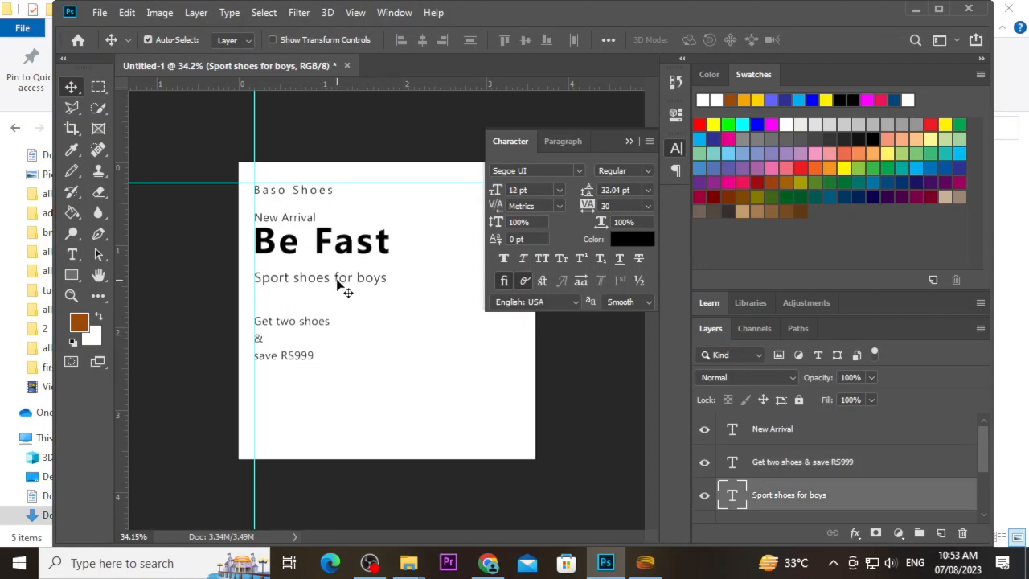
click(306, 366)
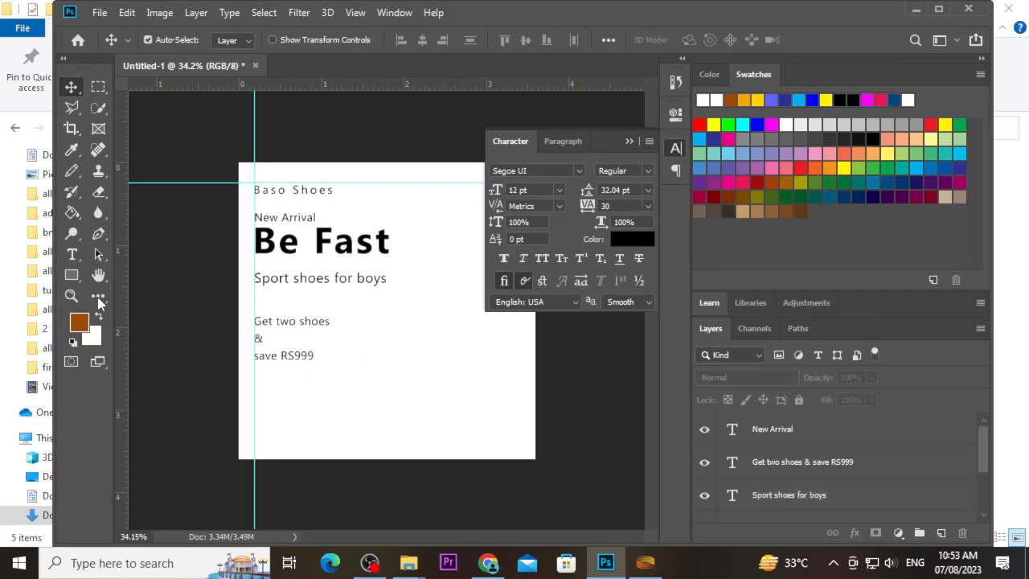
Step: Draw a rectangle about 478 x 156 px below the offer text, near the bottom of the canvas
click(73, 274)
drag(267, 399, 375, 424)
drag(387, 423, 400, 442)
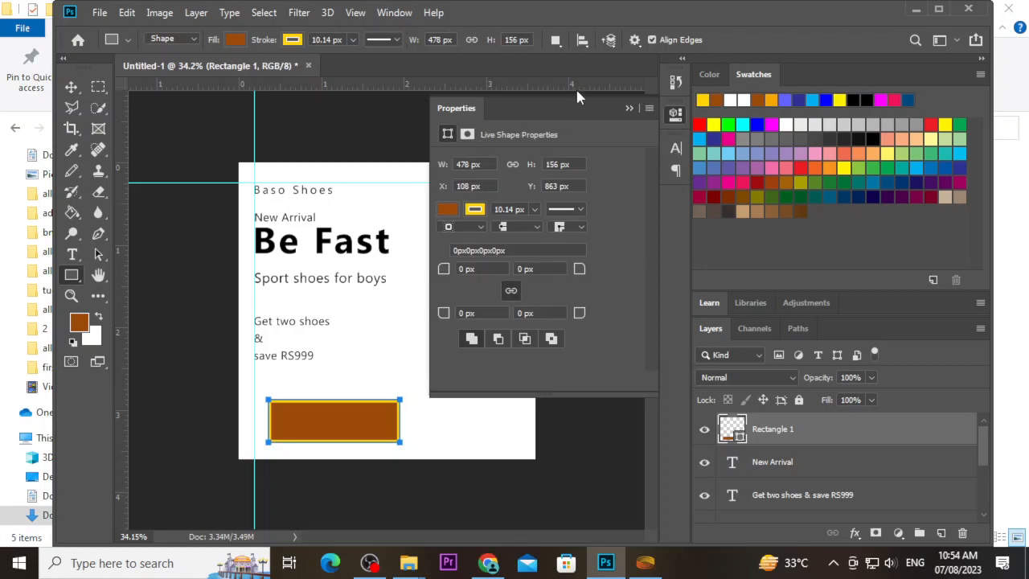
click(631, 109)
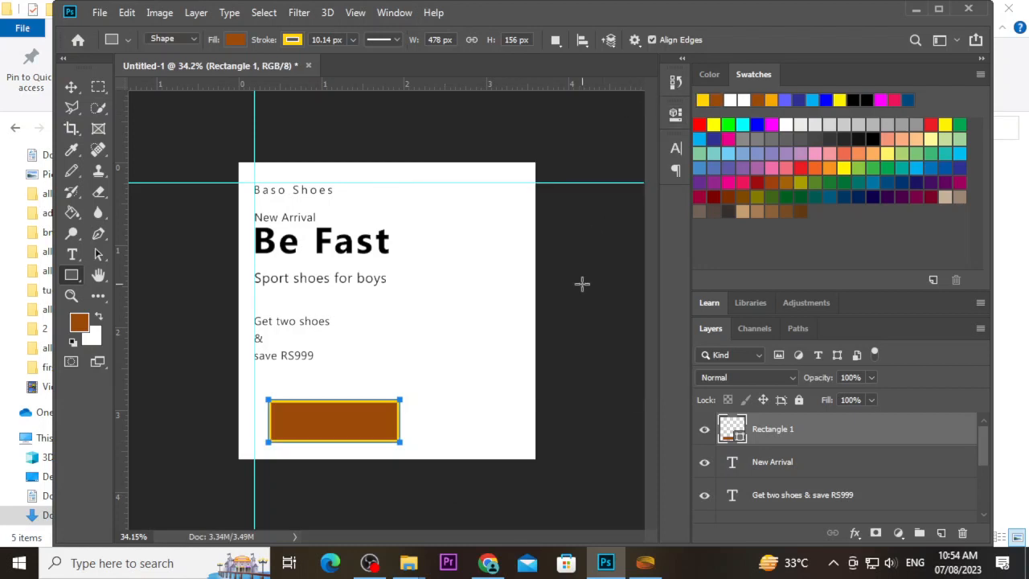
Step: Scale the rectangle down to about 91% of its width and 70% of its height
click(71, 87)
key(ctrl)
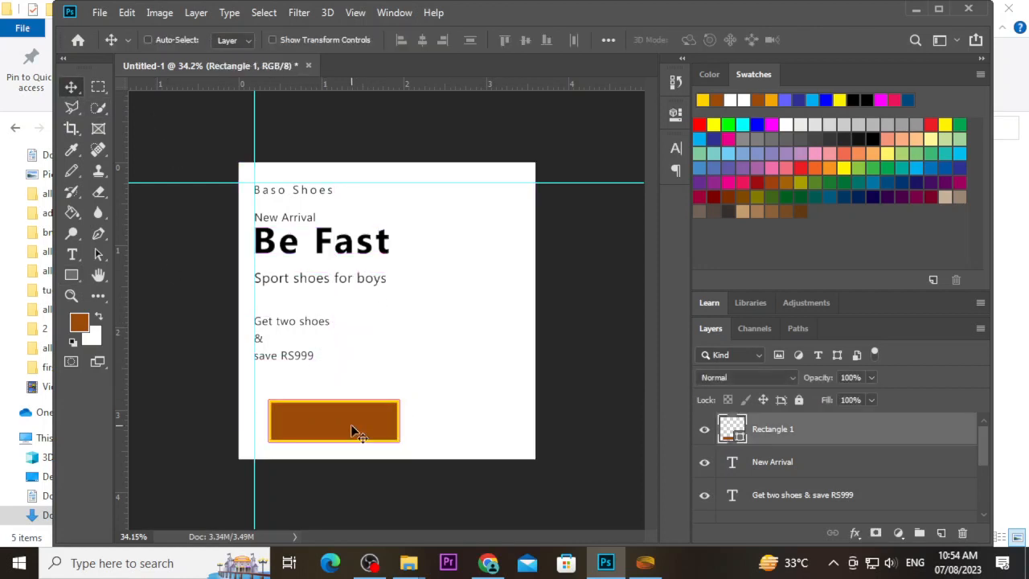
key(ctrl+t)
scroll(336, 442, up, 3)
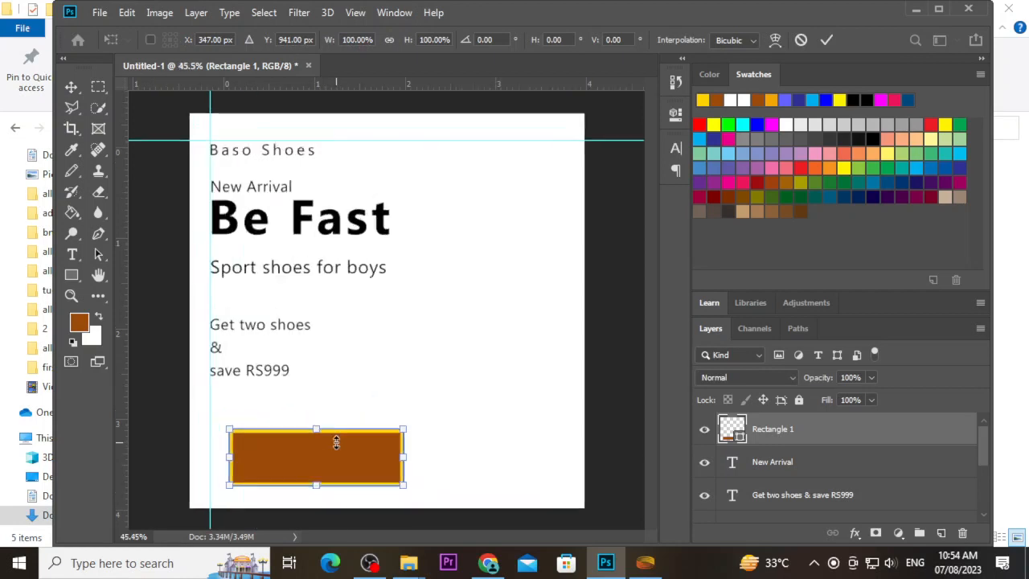
scroll(293, 452, up, 3)
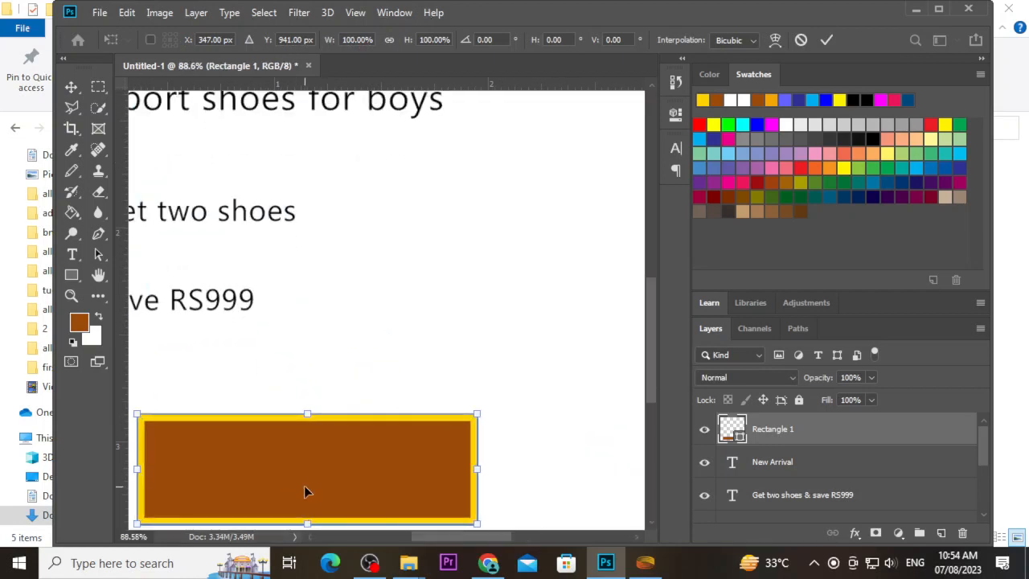
drag(310, 452, 308, 422)
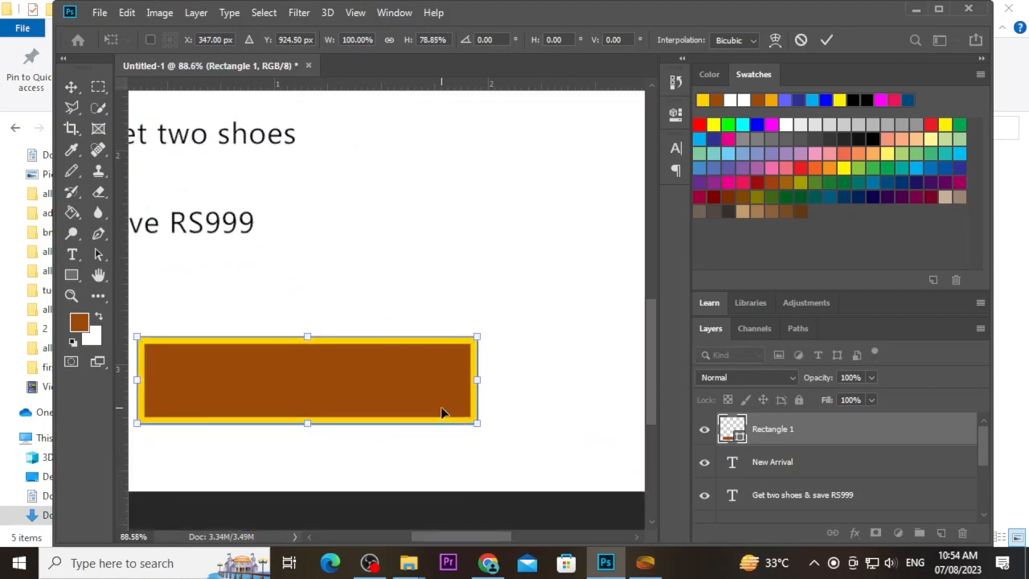
drag(480, 381, 448, 380)
drag(292, 423, 292, 412)
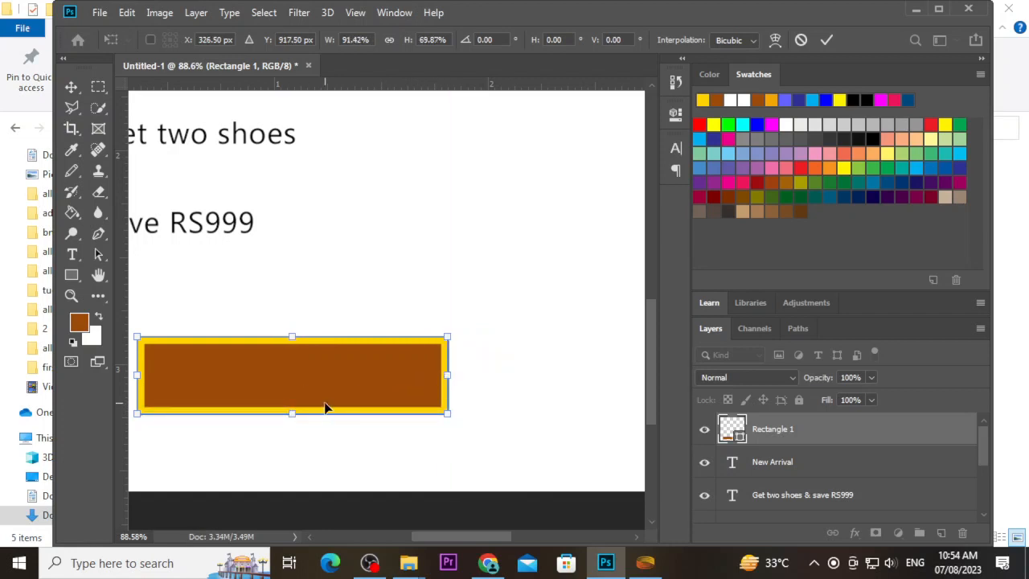
key(Return)
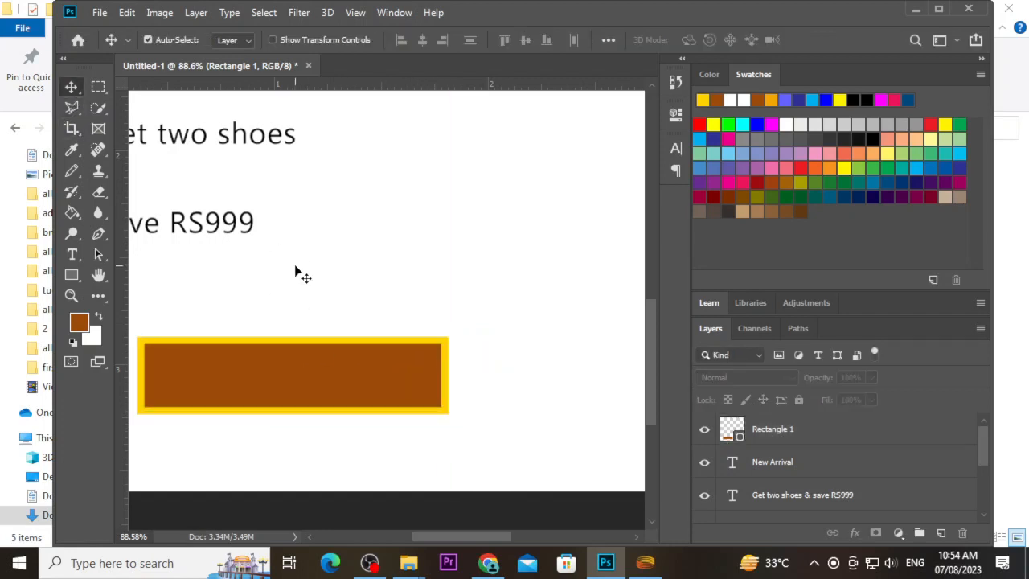
Step: Align the rectangle's left edge to the vertical guide and reduce its height to about 97 px
key(ctrl+minus)
drag(355, 351, 324, 342)
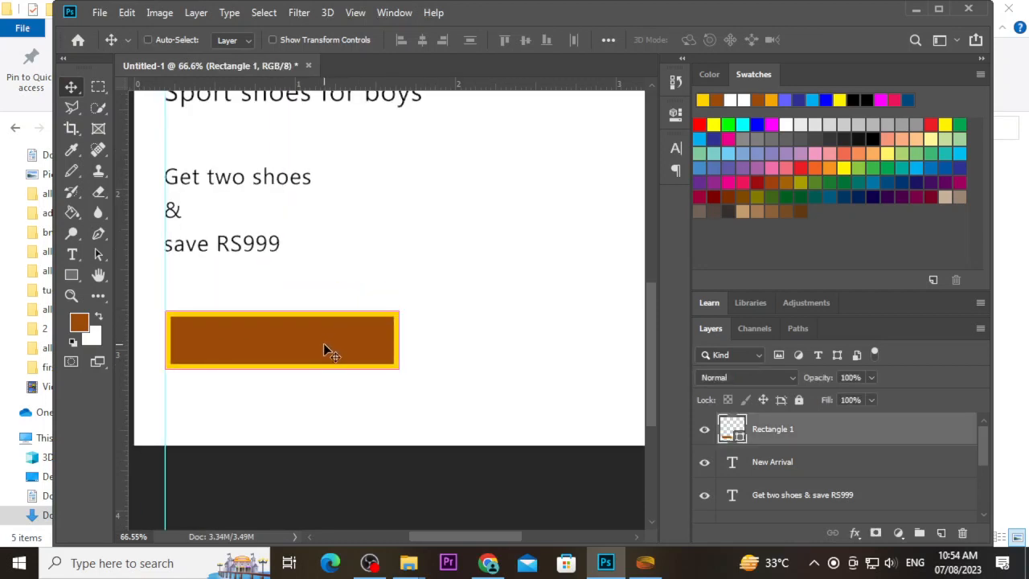
key(ctrl+t)
drag(281, 369, 280, 362)
click(70, 89)
scroll(275, 230, down, 9)
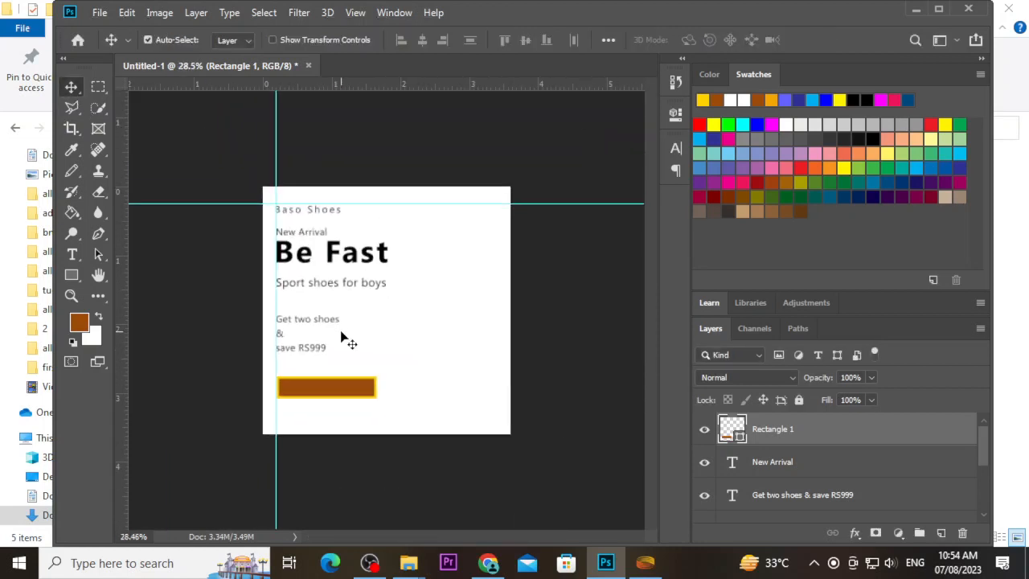
scroll(352, 363, up, 3)
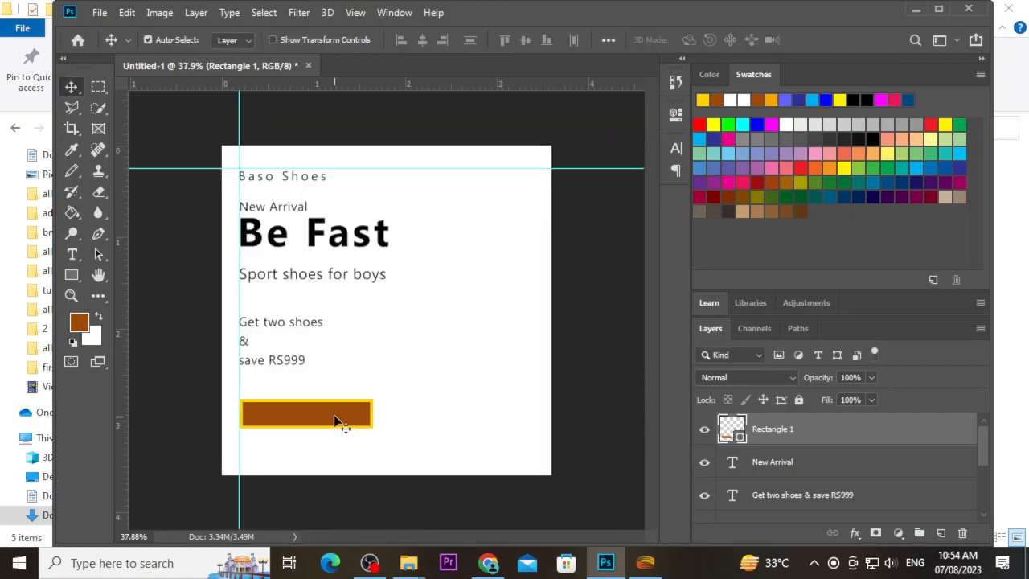
Step: Fill the rectangle with black, remove its stroke, and deselect it
click(70, 295)
click(71, 274)
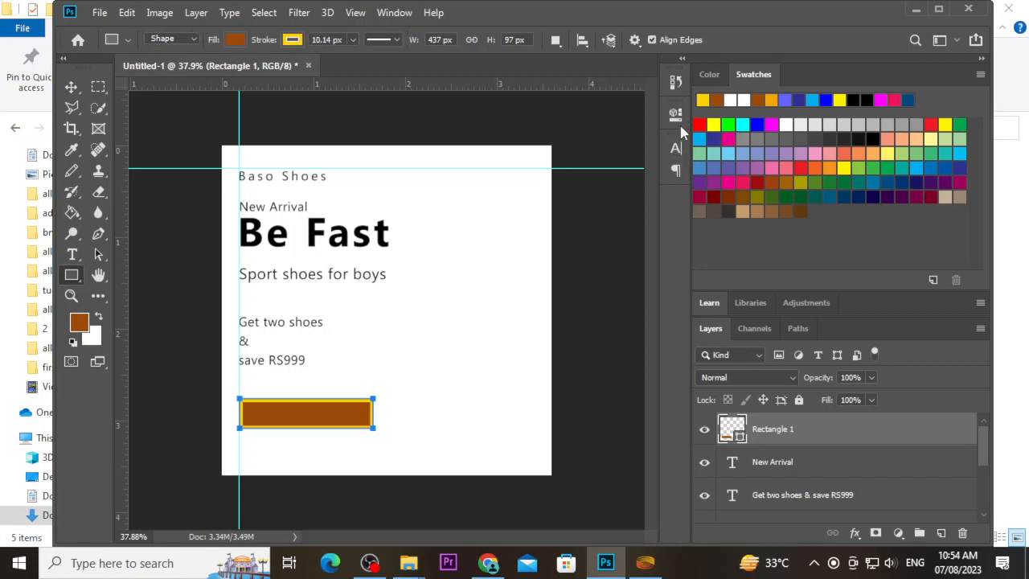
click(235, 39)
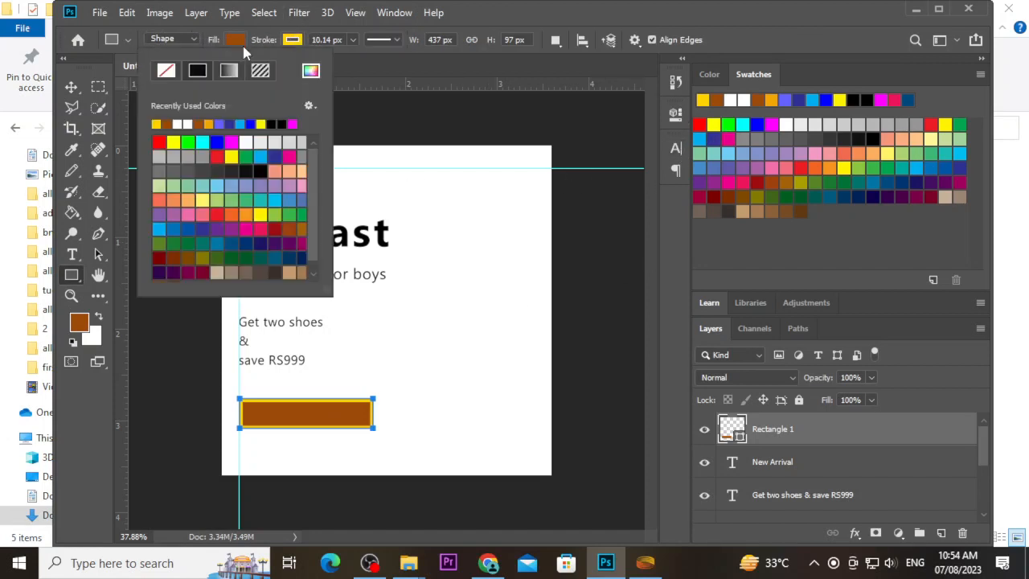
click(282, 123)
click(292, 39)
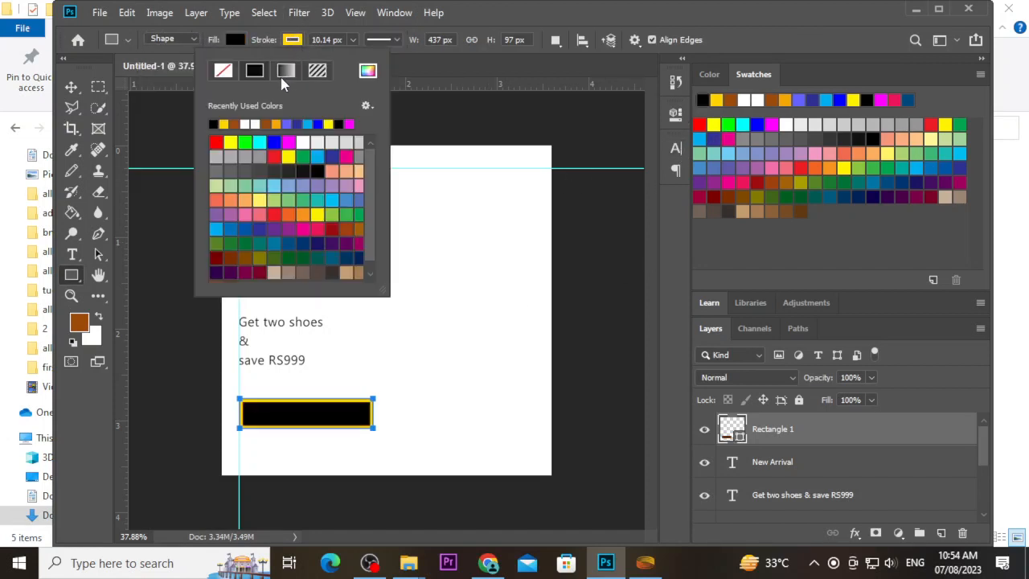
click(224, 70)
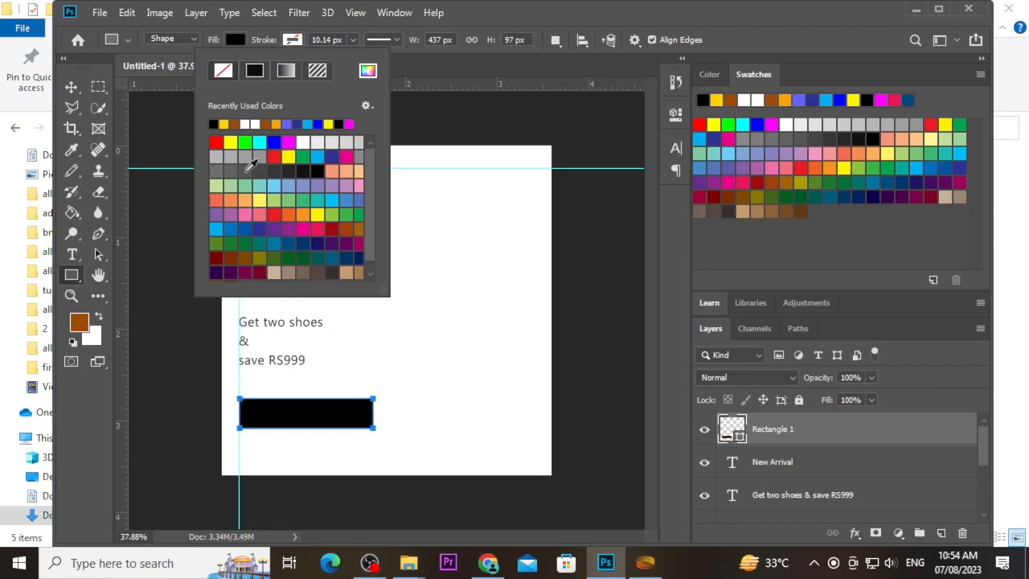
click(70, 86)
click(425, 345)
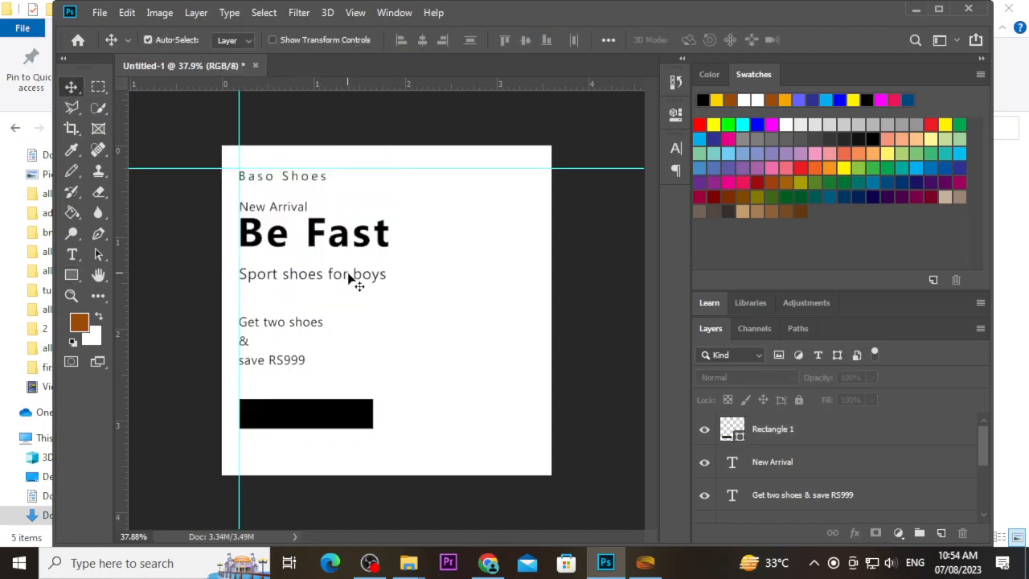
Step: Duplicate the "Sport shoes for boys" text to the right of the offer and change the copy to "Get Your Shoes"
drag(356, 283, 453, 358)
double_click(452, 355)
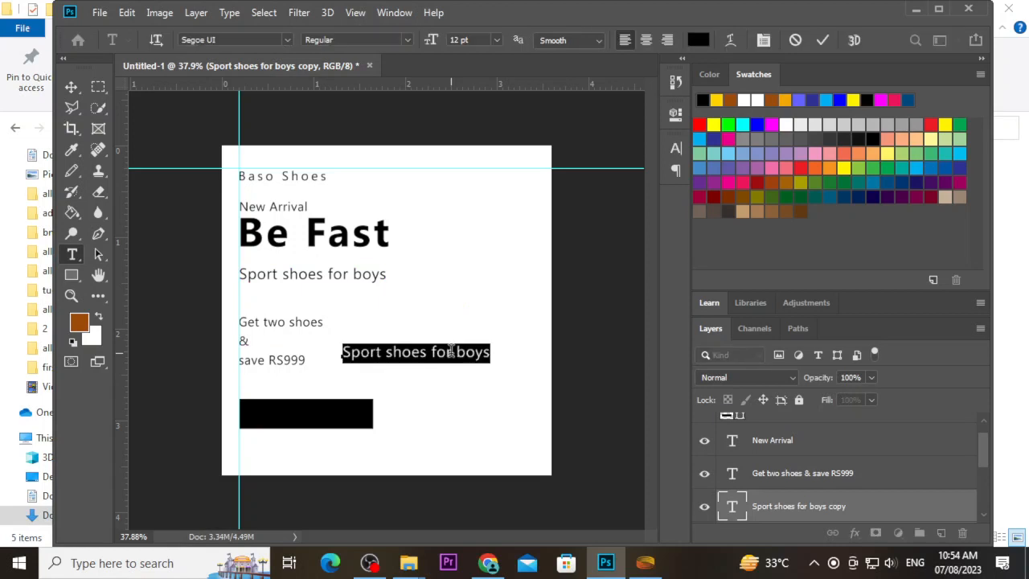
text(gET)
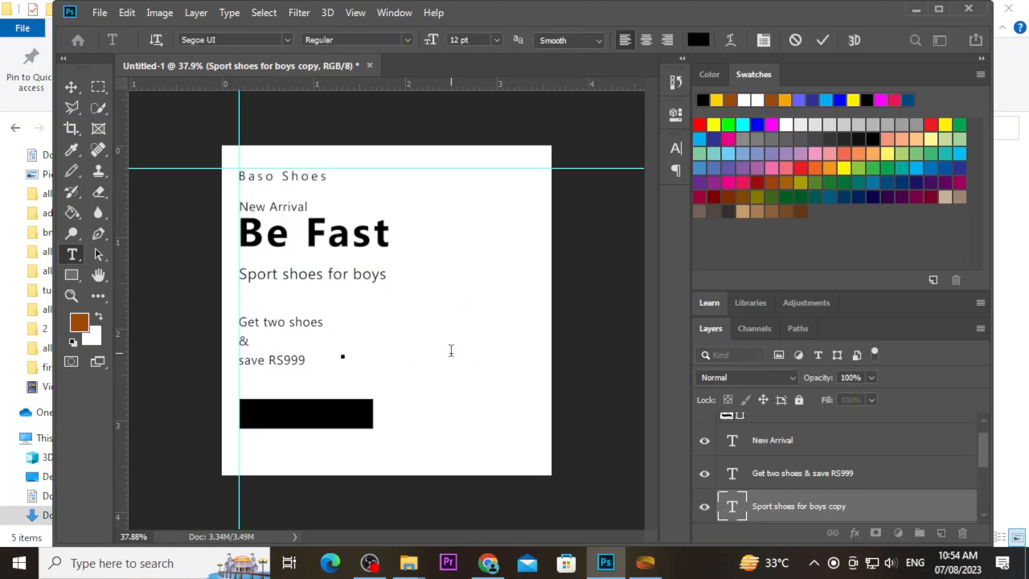
text(Get Your Shoes)
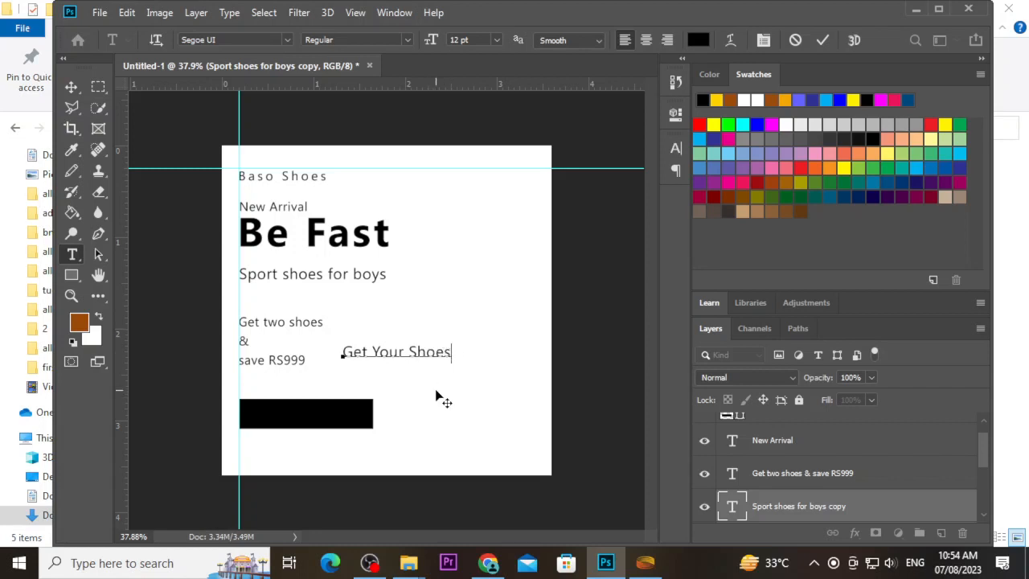
click(826, 40)
key(v)
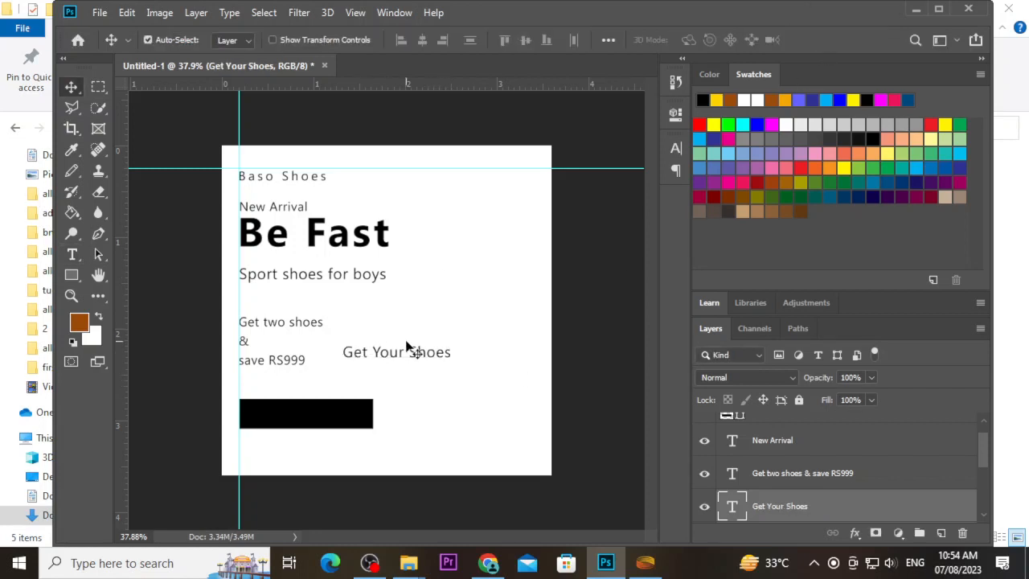
Step: Try setting the "Get Your Shoes" text to Bold and colouring it white
mouse_move(410, 355)
mouse_down()
mouse_move(323, 418)
mouse_move(364, 412)
mouse_move(416, 360)
mouse_up()
key(t)
triple_click(416, 360)
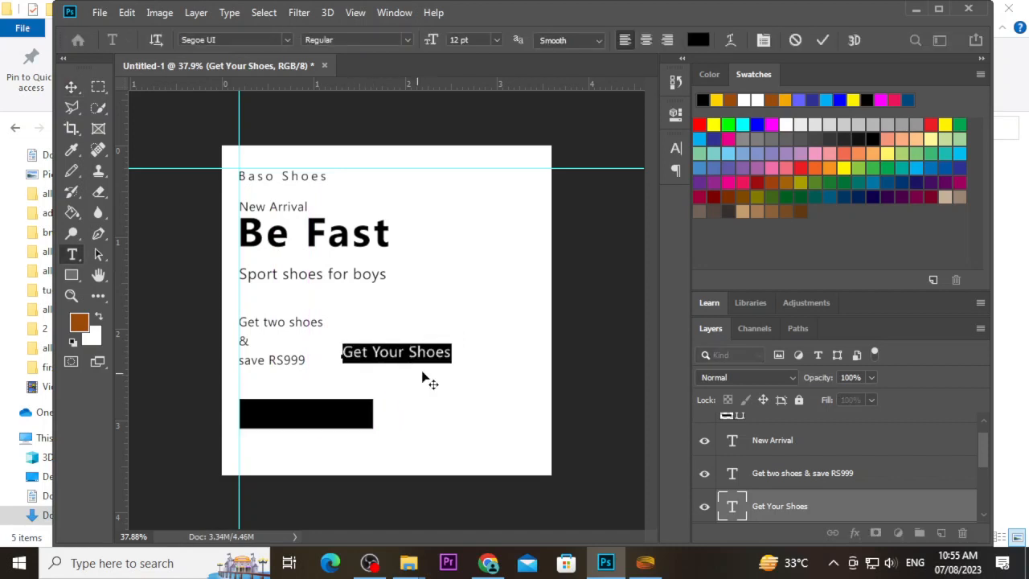
click(410, 38)
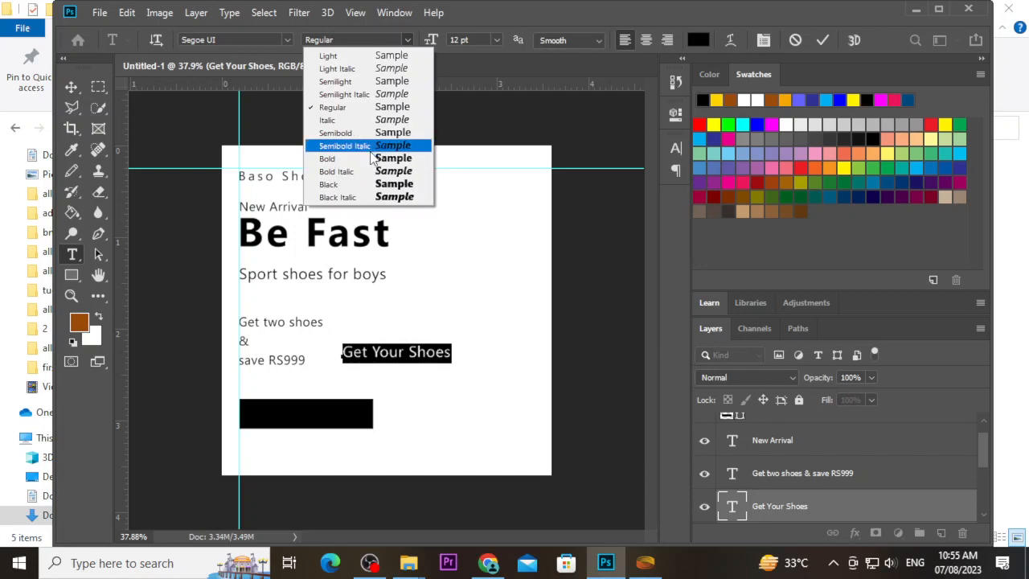
click(370, 160)
click(698, 39)
drag(636, 109, 601, 60)
click(968, 56)
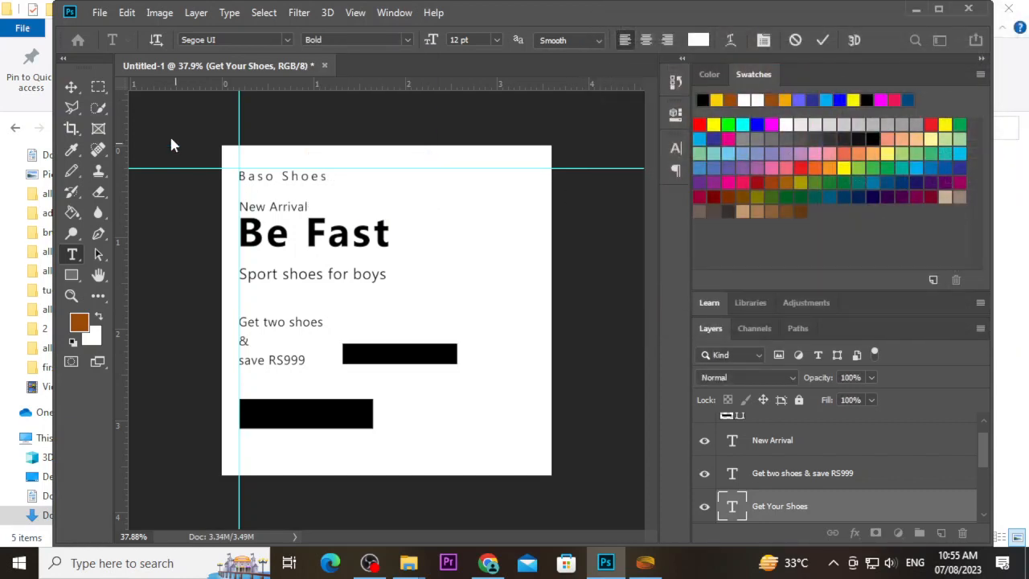
Step: Try to move the white "Get Your Shoes" text onto the black rectangle, and undo the moves and the text formatting
click(72, 86)
drag(414, 342, 365, 420)
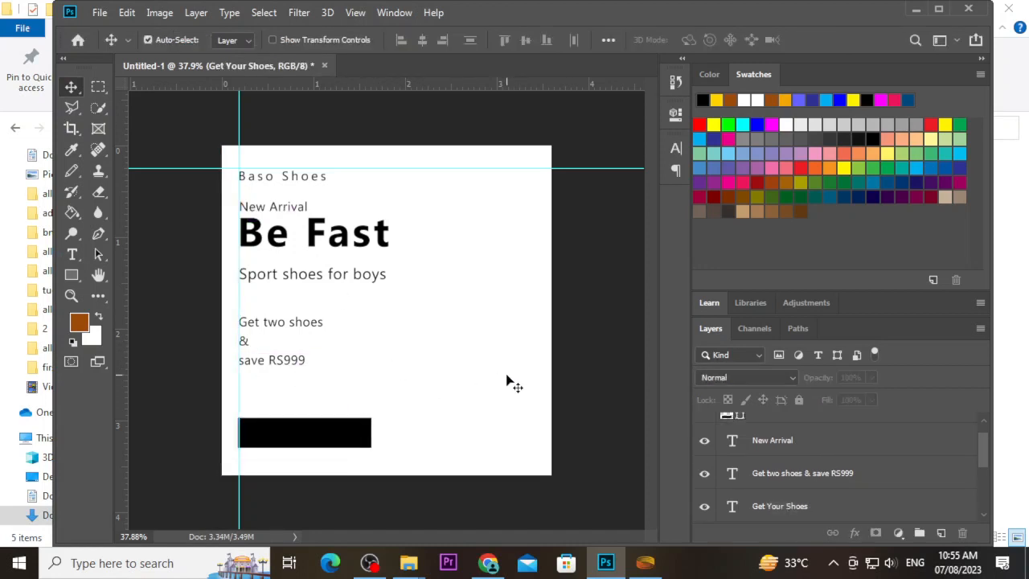
mouse_move(406, 320)
mouse_down()
mouse_move(430, 378)
mouse_move(422, 371)
mouse_move(352, 420)
mouse_up()
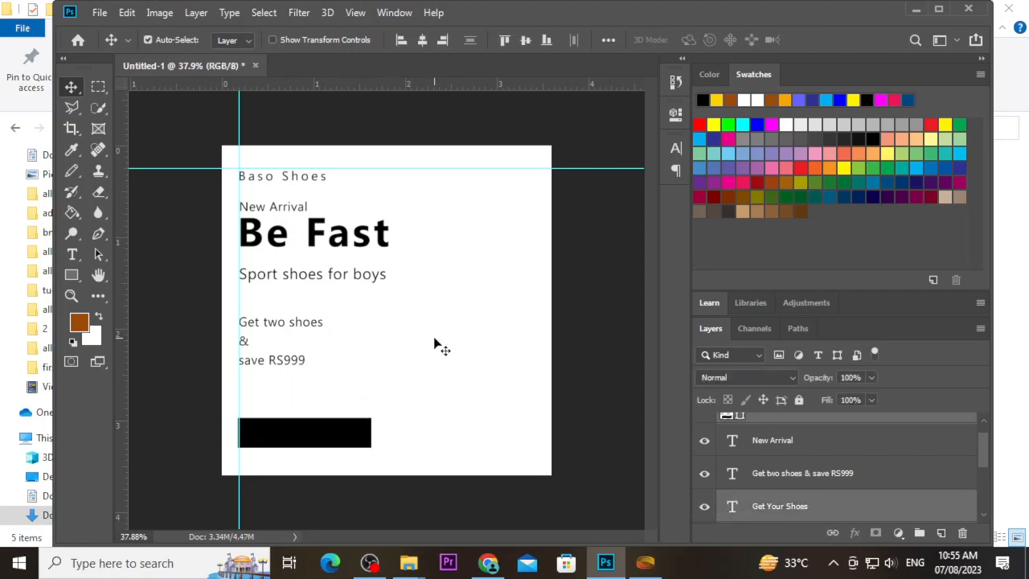
drag(387, 302, 421, 417)
drag(416, 363, 381, 408)
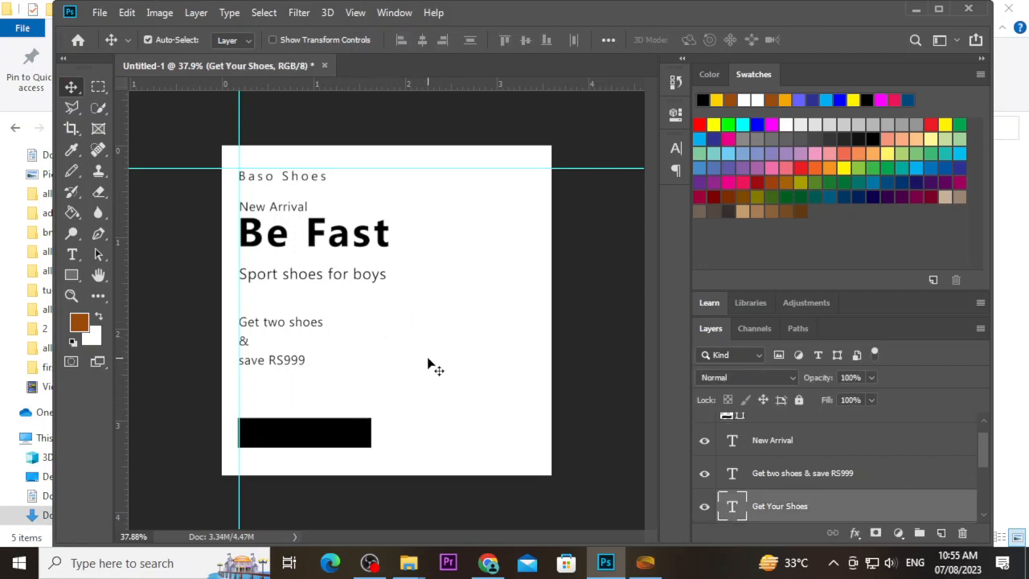
key(ctrl+z)
key(ctrl+z)
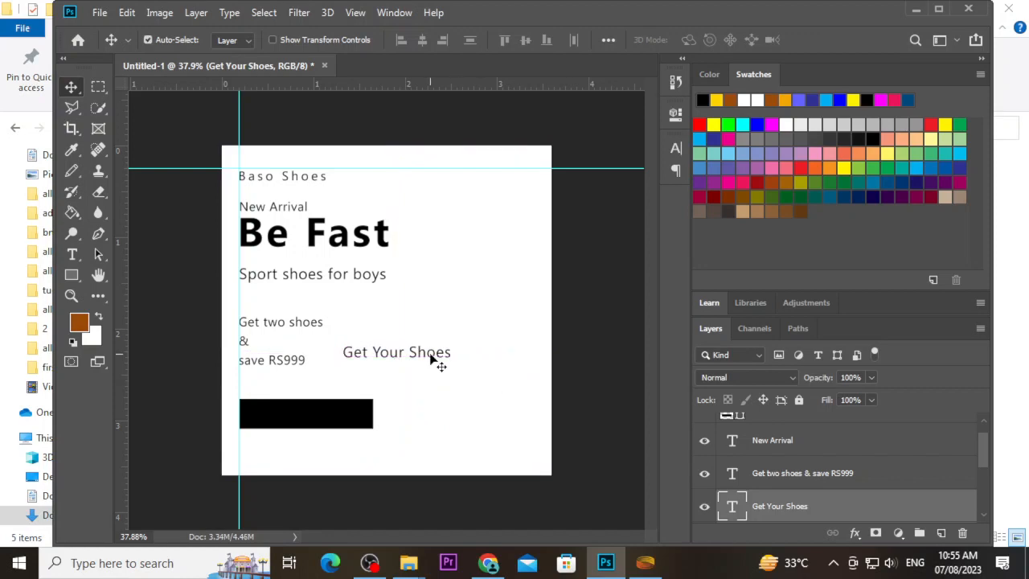
Step: Move the "Get Your Shoes" text down to just above the black rectangle and colour it red (d41414)
drag(432, 358, 430, 394)
double_click(430, 394)
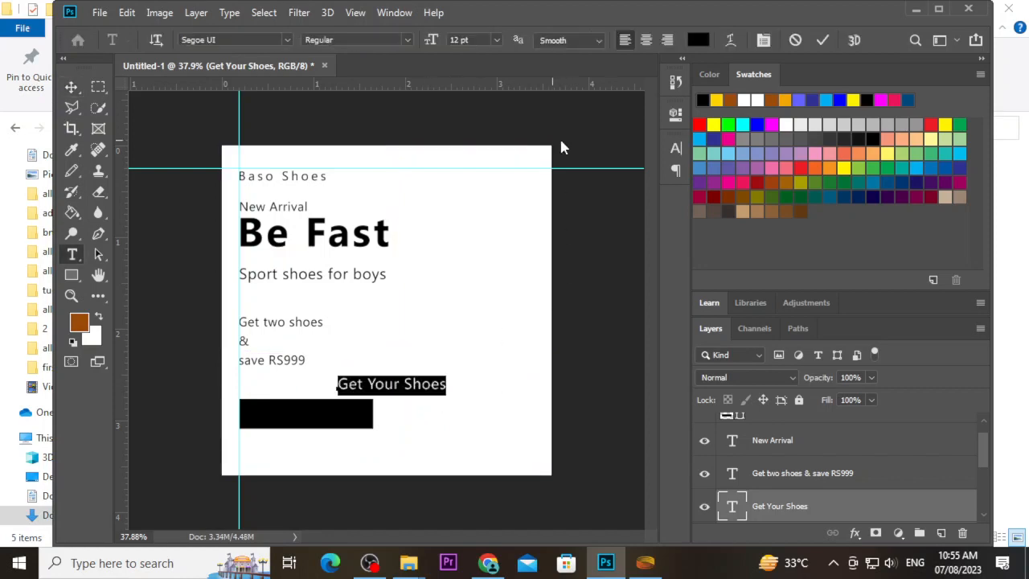
click(693, 42)
click(790, 96)
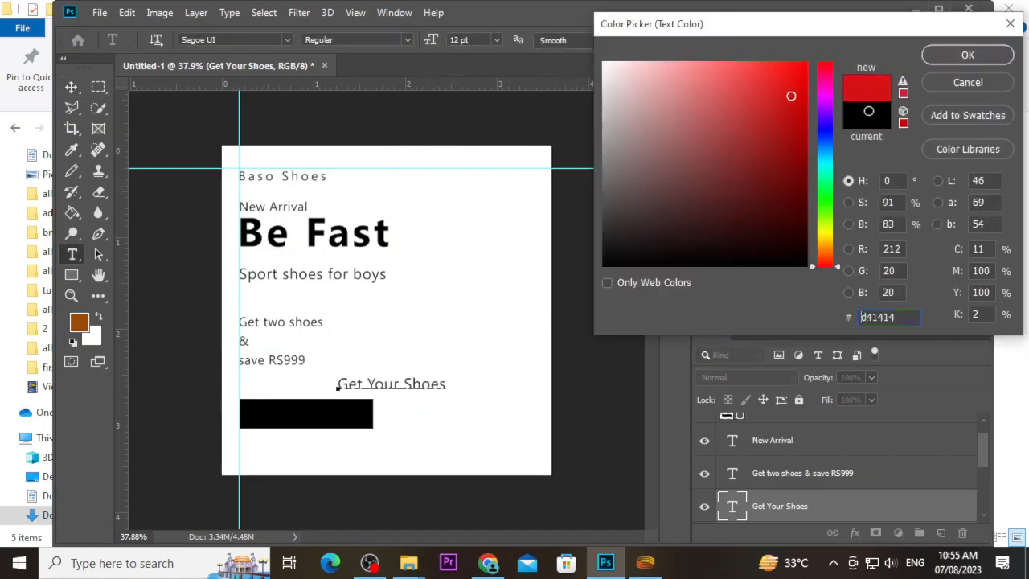
click(946, 59)
click(71, 87)
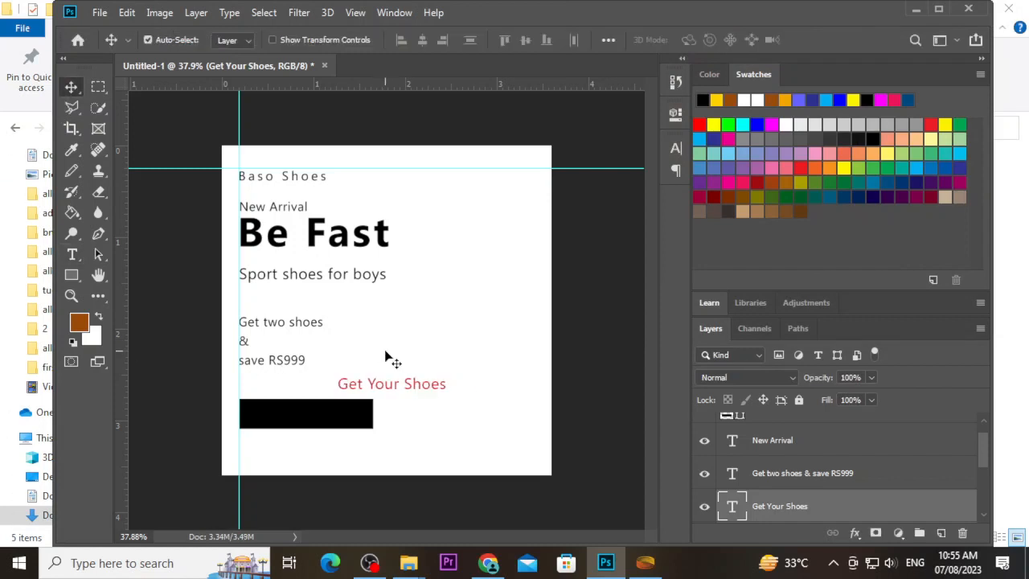
Step: Move the red "Get Your Shoes" text onto the black rectangle and bring its layer to the front
drag(420, 384, 342, 419)
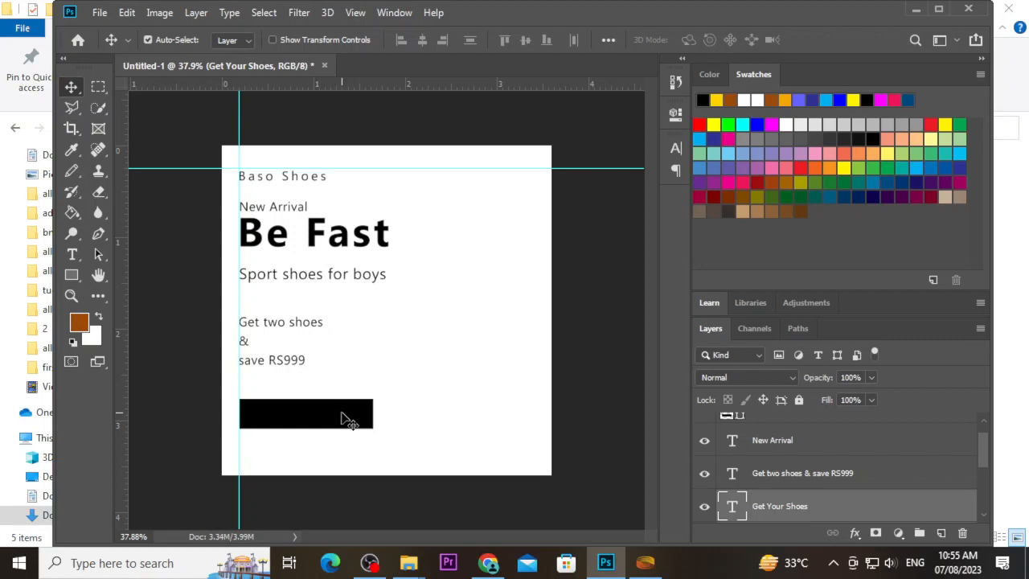
key(ctrl+shift+])
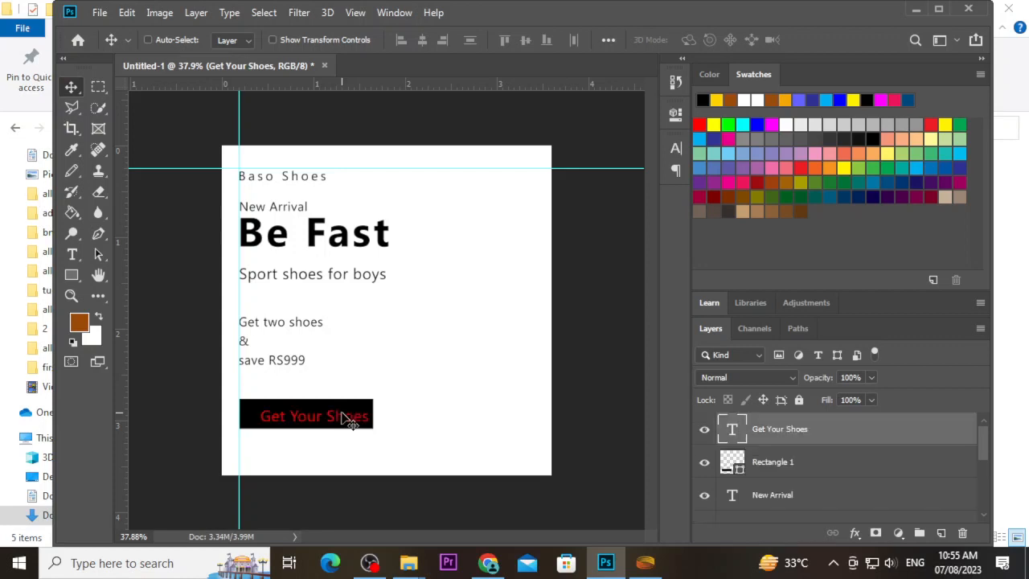
Step: Set the "Get Your Shoes" text to Bold and colour it white (ffffff)
double_click(342, 424)
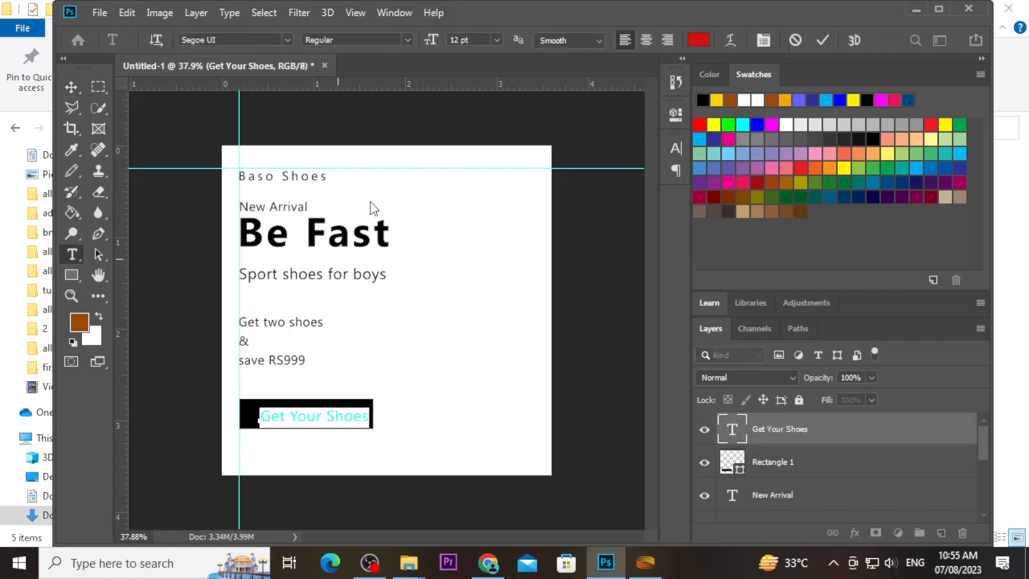
click(406, 40)
click(394, 159)
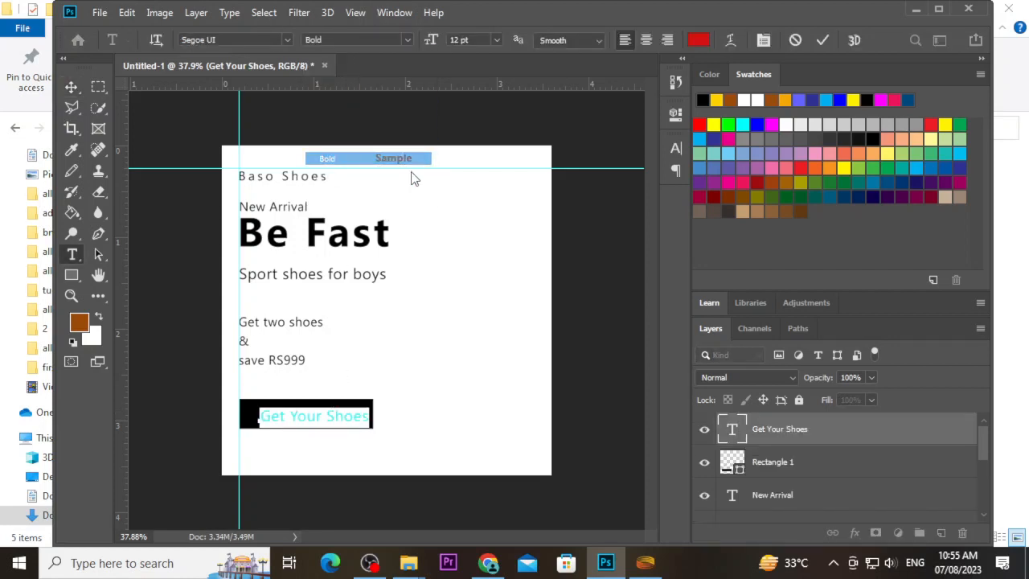
click(71, 87)
double_click(361, 426)
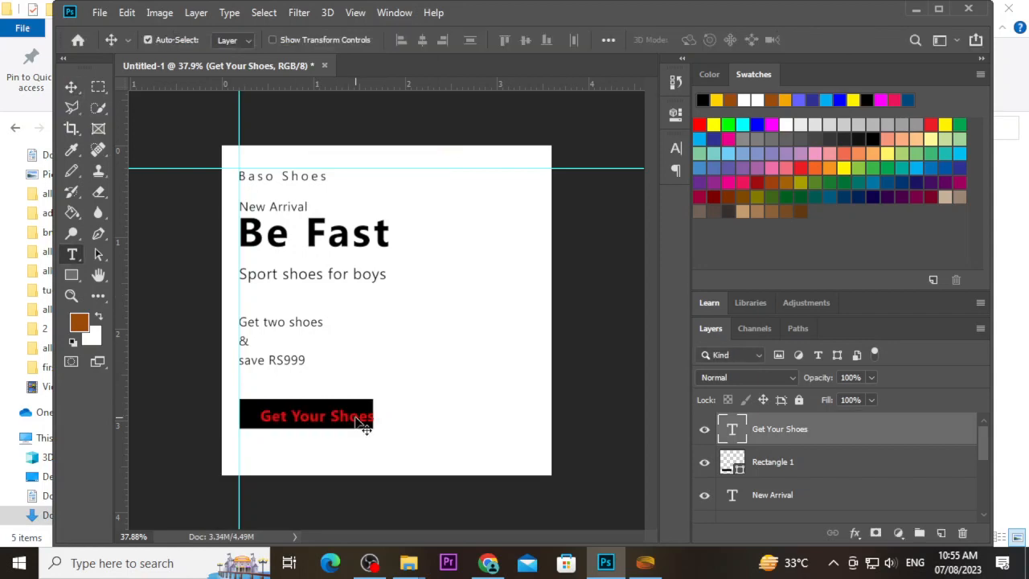
click(698, 39)
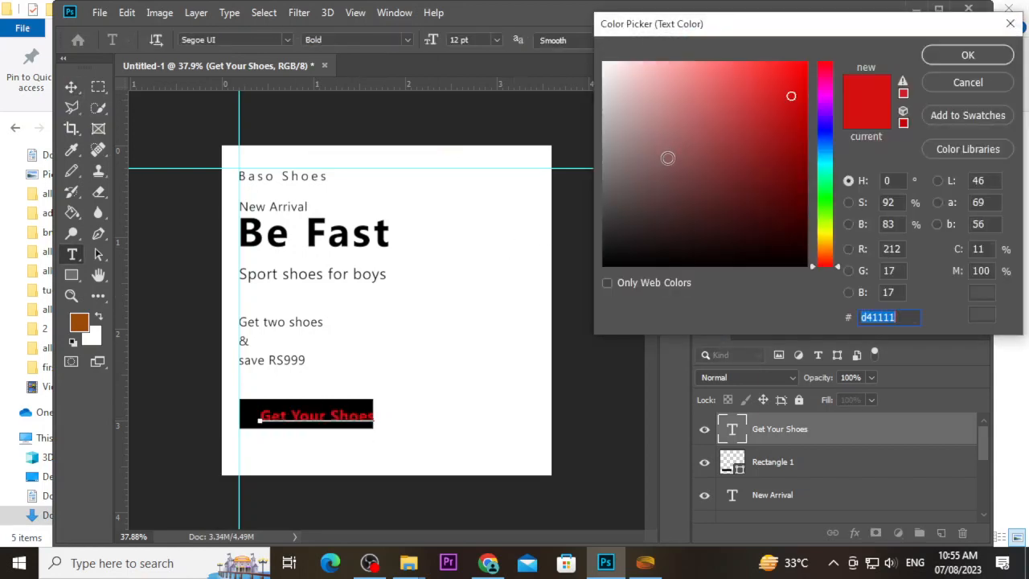
text(ffffff)
click(968, 55)
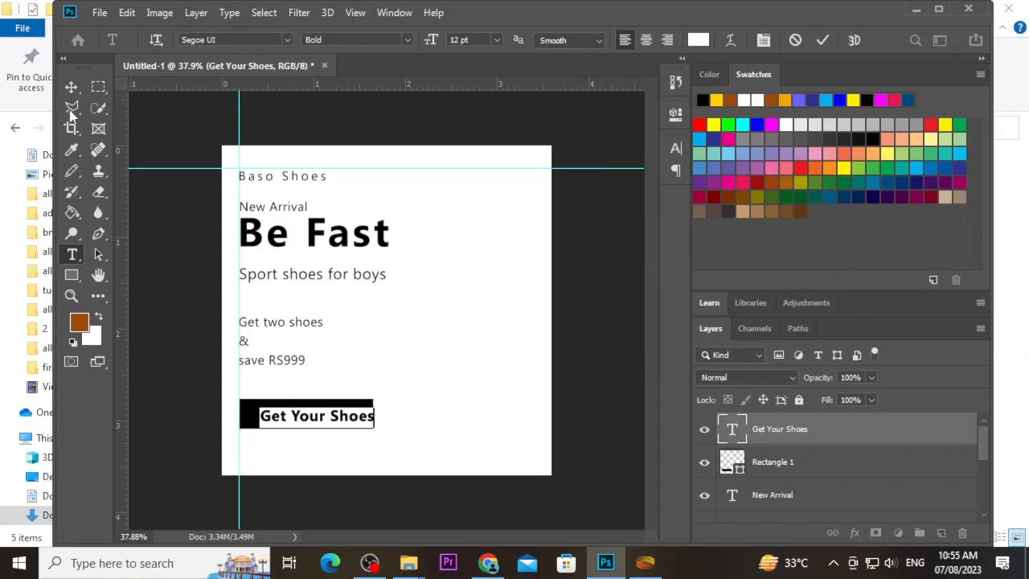
click(70, 87)
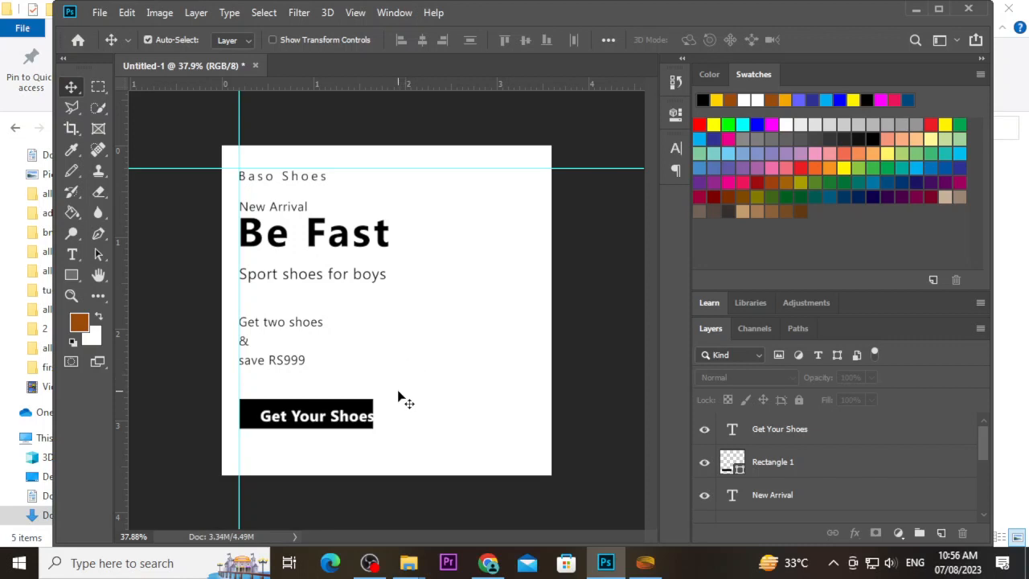
Step: Select the "Get Your Shoes" text with the black rectangle and centre them on each other horizontally and vertically
drag(398, 391, 331, 434)
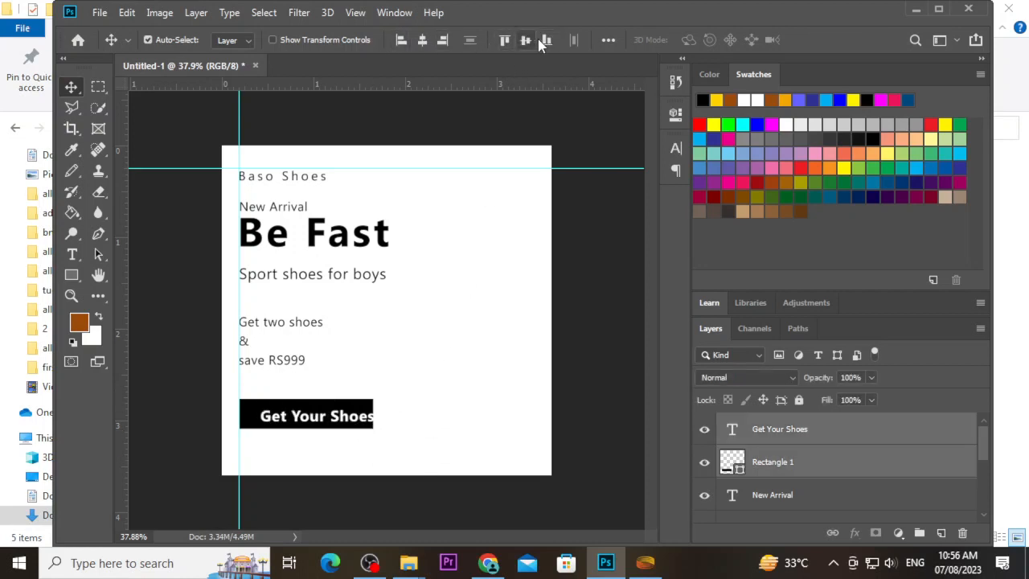
click(424, 42)
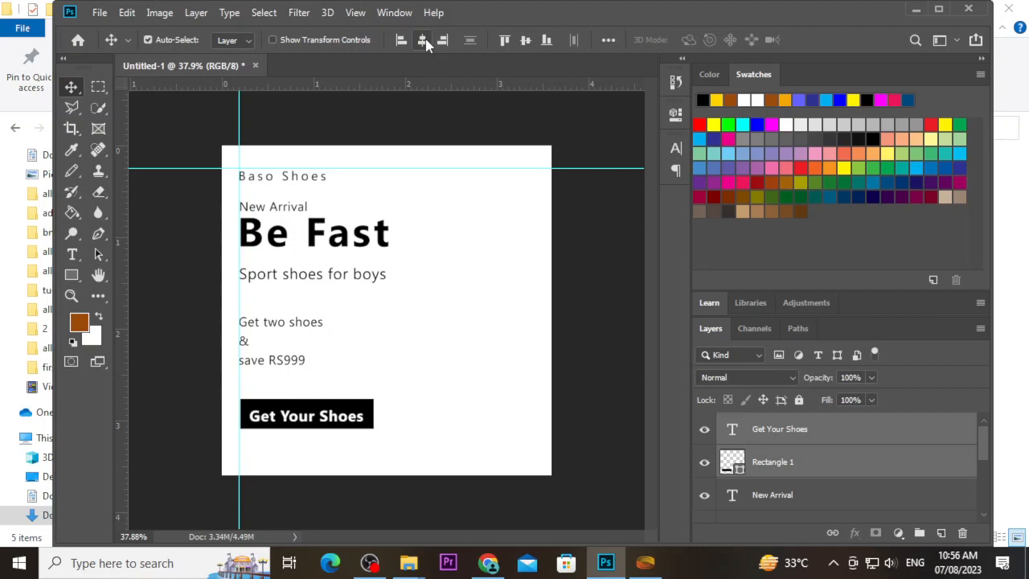
click(525, 42)
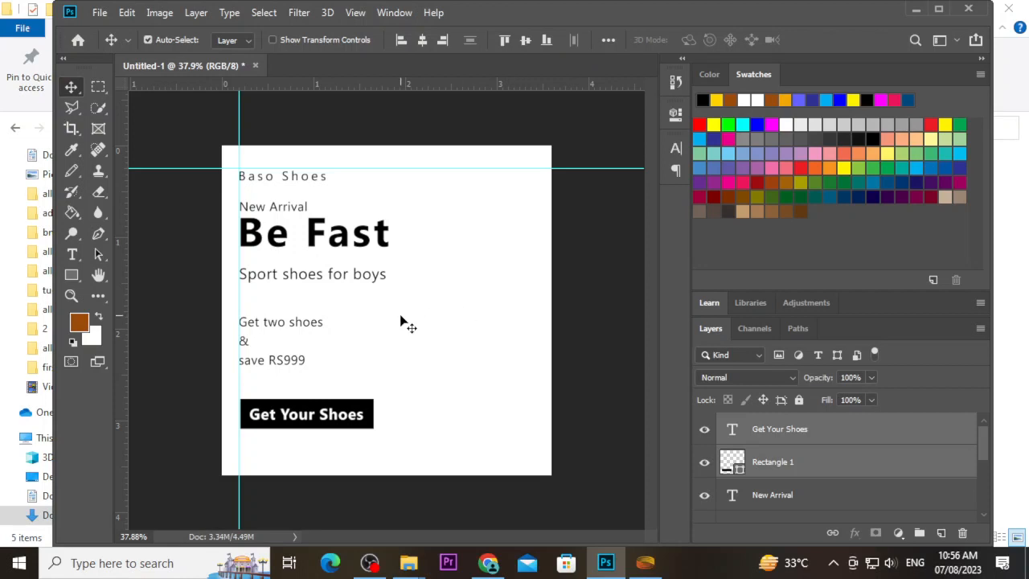
Step: Nudge the "Get Your Shoes" text left and up to the rectangle's upper-left corner, and nudge it back to the centre
click(325, 421)
key(Left)
key(Left)
key(Left)
key(Left)
key(Left)
key(Left)
key(Left)
key(Left)
key(Left)
key(Left)
key(Left)
key(Left)
key(Left)
key(Left)
key(Left)
key(Left)
key(Left)
key(Left)
key(Left)
key(Left)
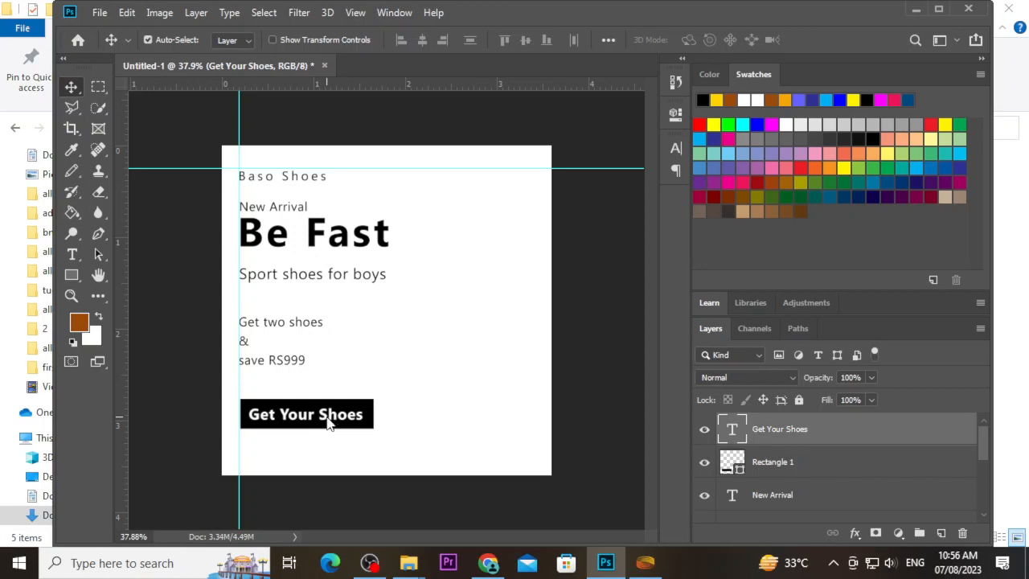
key(Up)
key(Up)
key(Up)
key(Up)
key(Up)
key(Up)
key(Up)
key(Up)
key(Up)
key(Up)
key(Up)
key(Up)
key(Up)
key(Up)
key(Up)
key(Up)
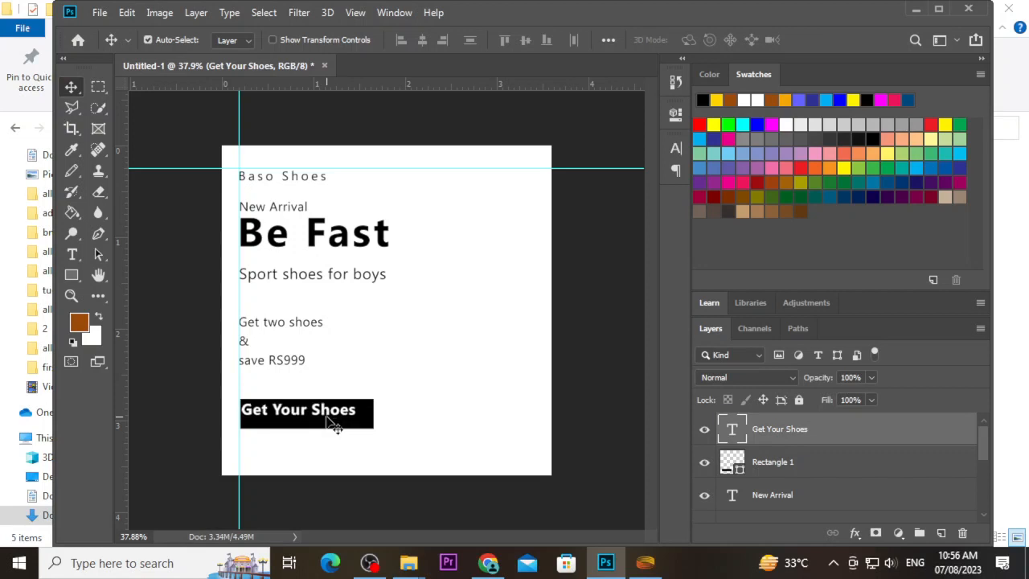
key(Right)
key(Right)
key(Right)
key(Right)
key(Right)
key(Right)
key(Right)
key(Right)
key(Right)
key(Right)
key(Right)
key(Right)
key(Right)
key(Right)
key(Right)
key(Right)
key(Right)
key(Right)
key(Right)
key(Right)
key(Down)
key(Down)
key(Down)
key(Down)
key(Down)
key(Down)
key(Down)
key(Down)
key(Down)
key(Down)
key(Down)
key(Down)
key(Down)
key(Down)
key(Down)
key(Down)
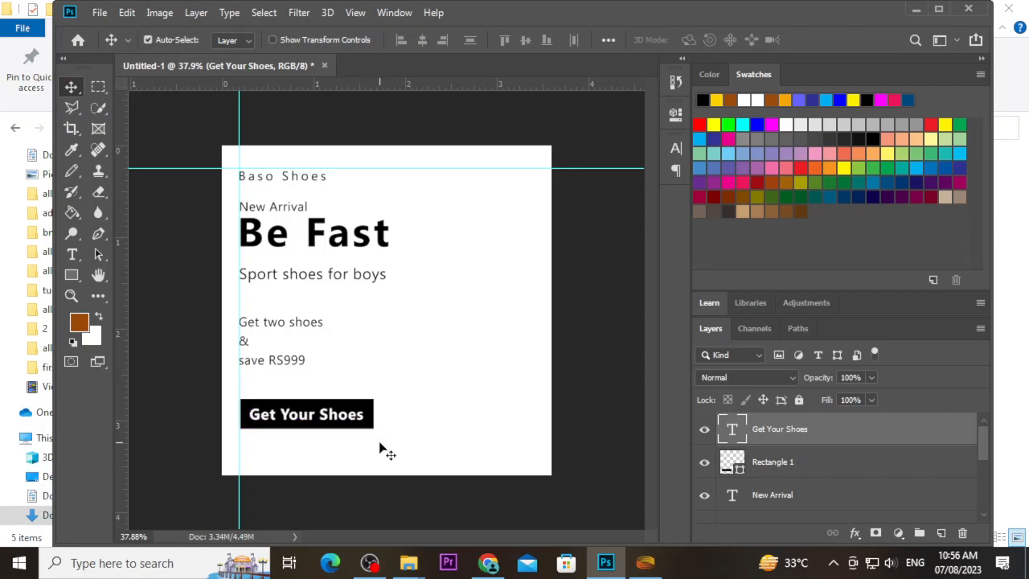
Step: Try shrinking the black rectangle to the bounds of the "Get Your Shoes" text, and undo the last two changes
scroll(386, 448, up, 5)
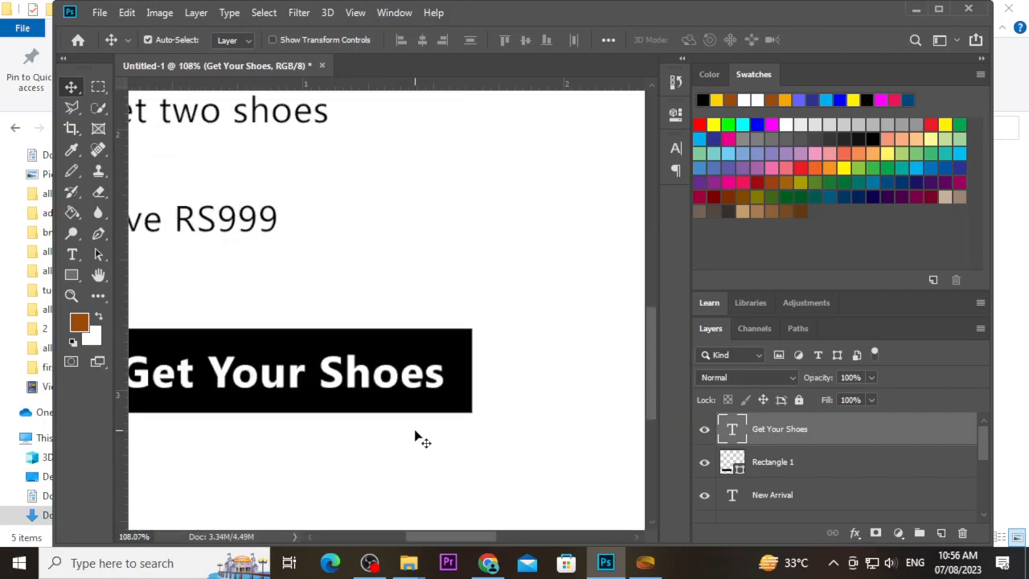
scroll(448, 537, left, 3)
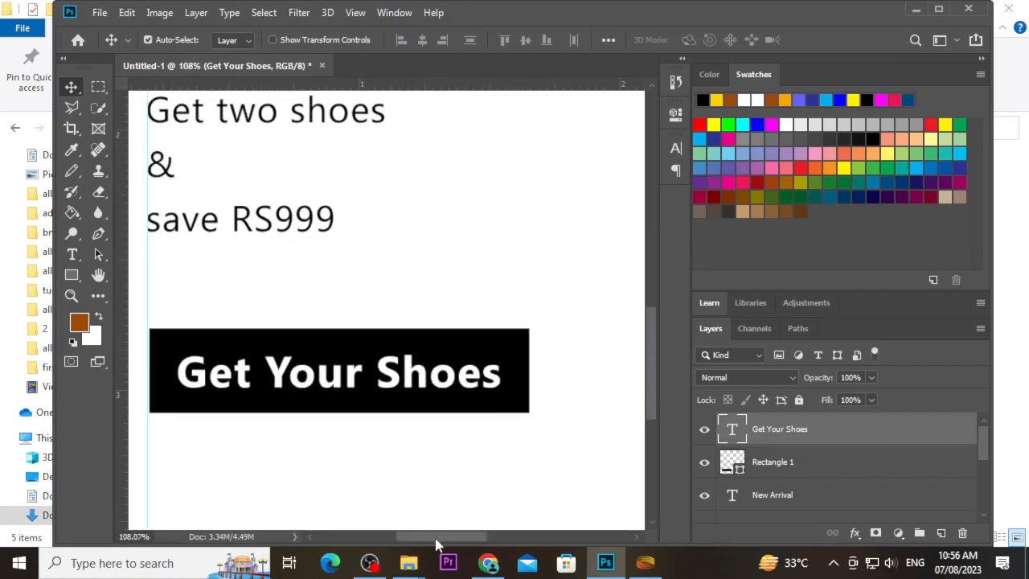
click(474, 342)
key(ctrl+t)
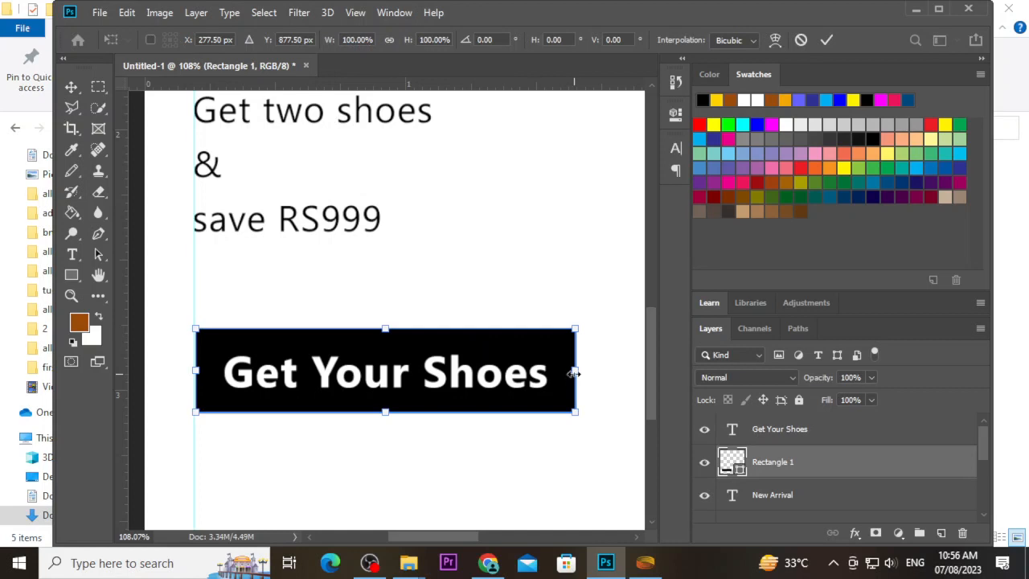
drag(575, 371, 550, 372)
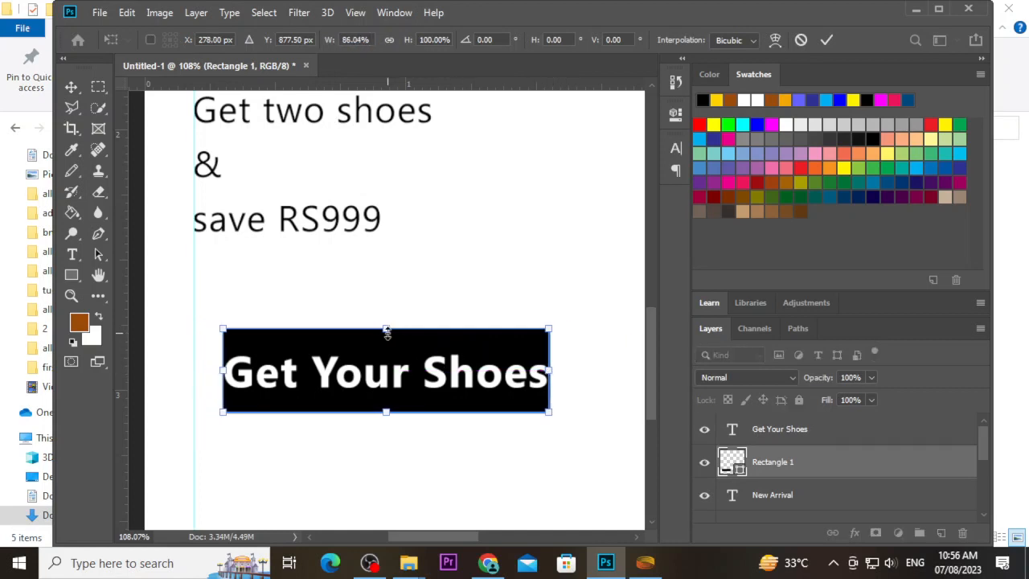
drag(387, 330, 387, 347)
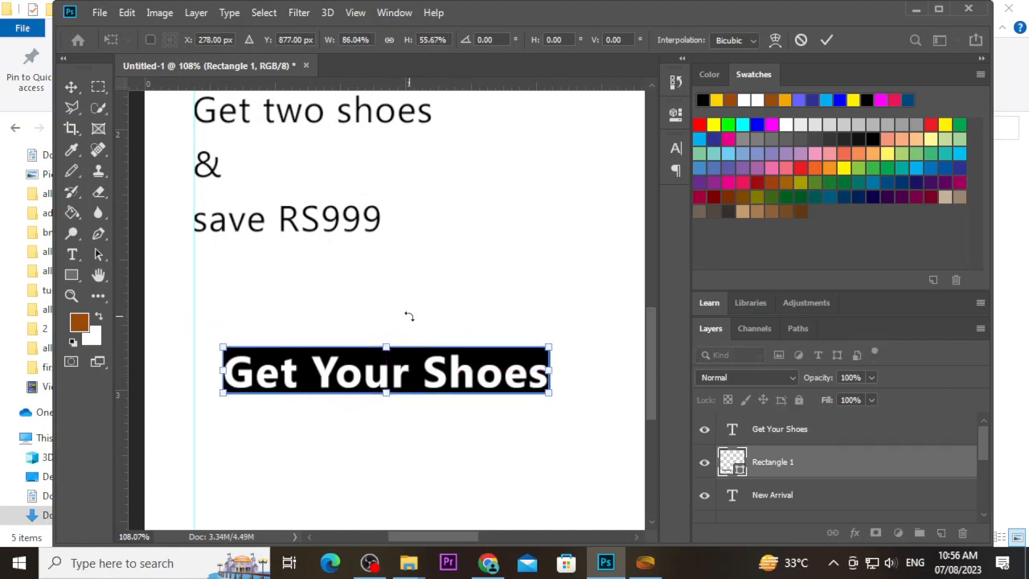
click(827, 40)
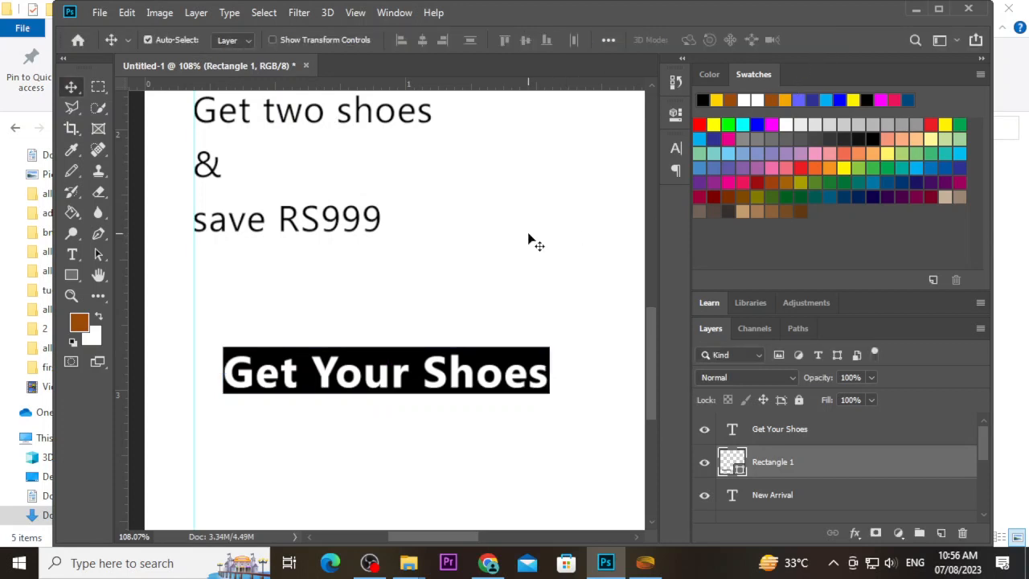
key(ctrl+z)
key(ctrl+z)
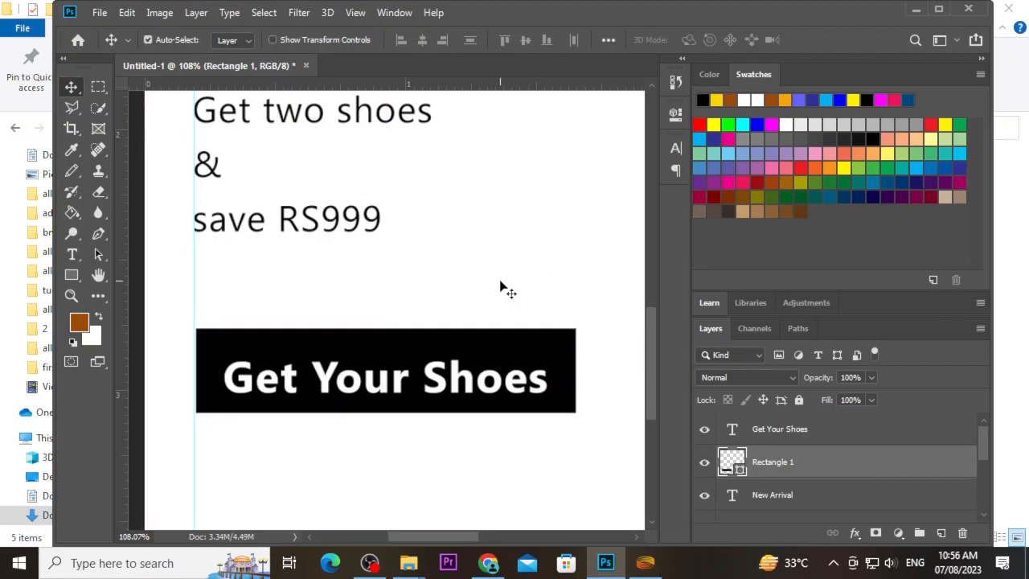
Step: Select the "Get Your Shoes" text with the black rectangle and centre them vertically on each other
drag(457, 286, 466, 386)
click(526, 41)
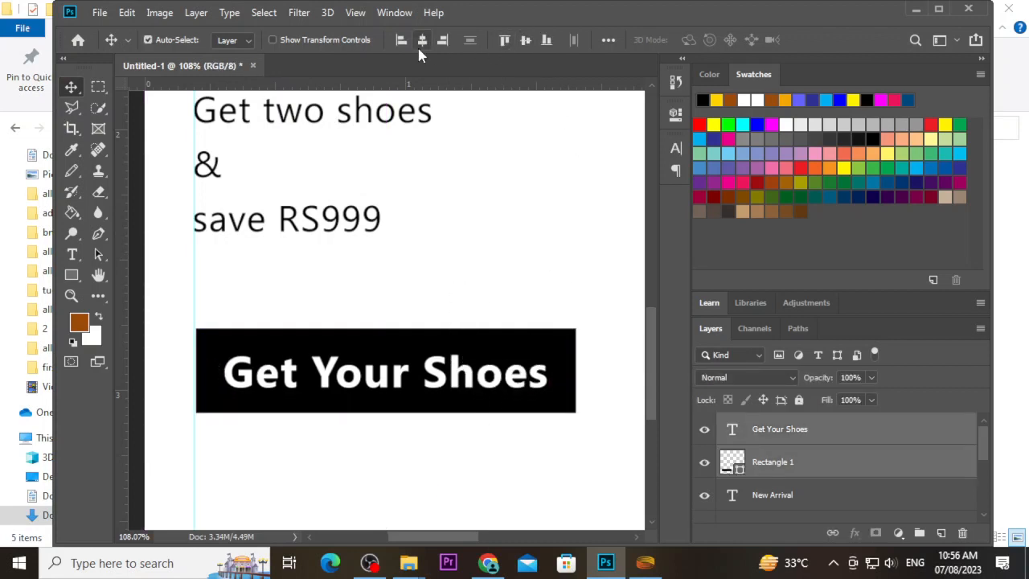
click(498, 243)
Step: Round all four corners of the black button rectangle with a 12 px radius
scroll(519, 244, down, 6)
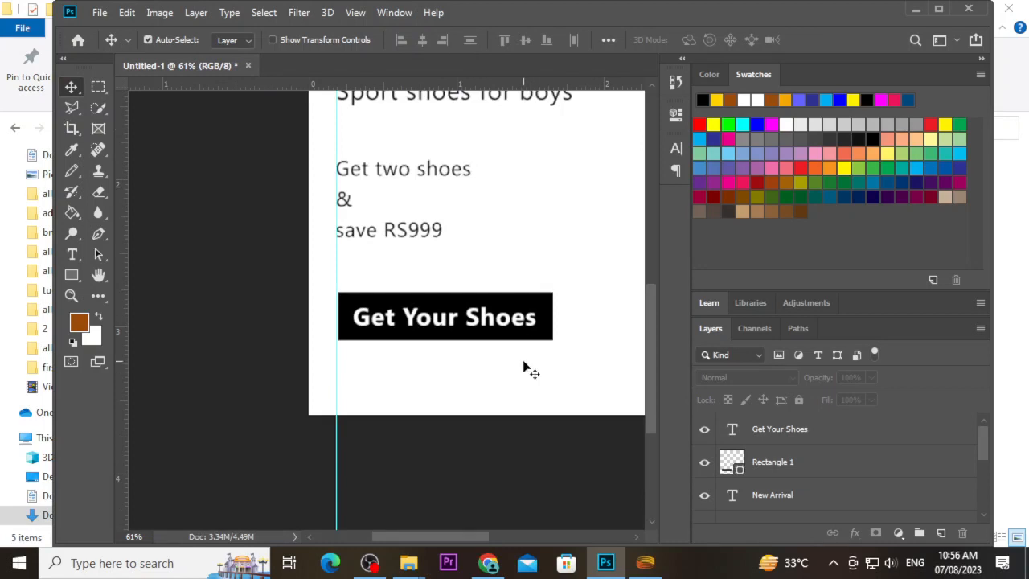
scroll(523, 367, down, 1)
click(548, 270)
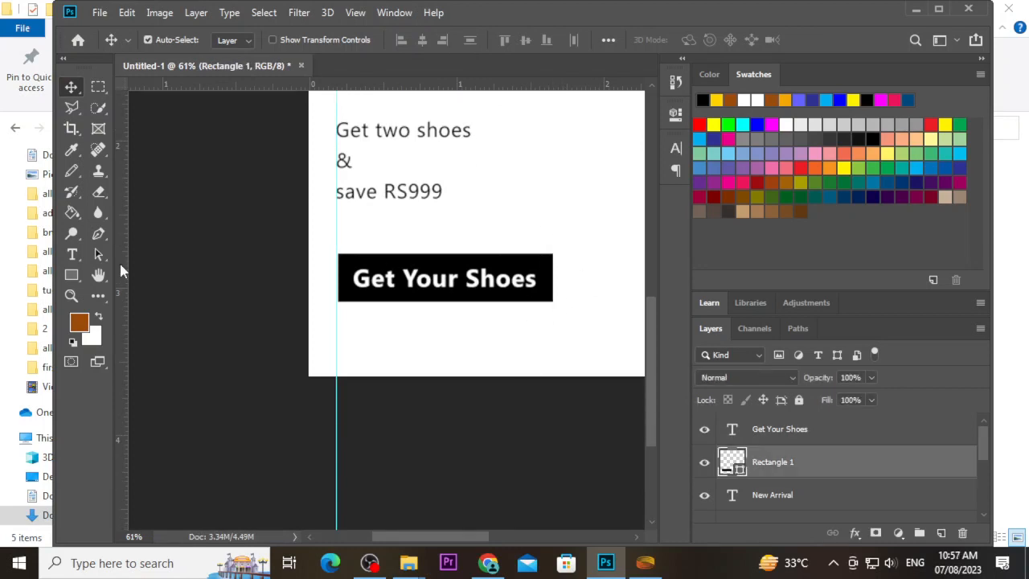
click(71, 274)
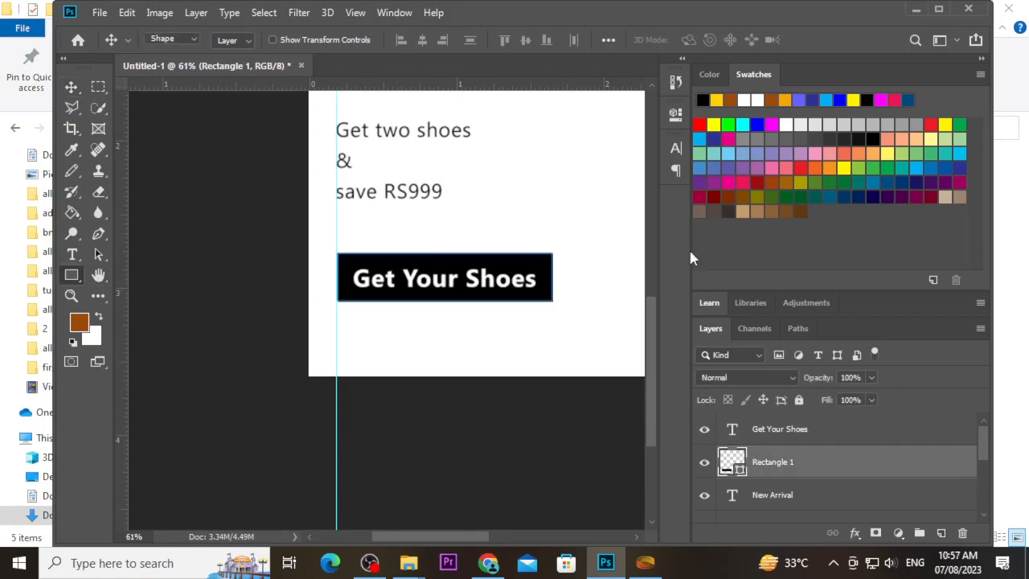
click(676, 113)
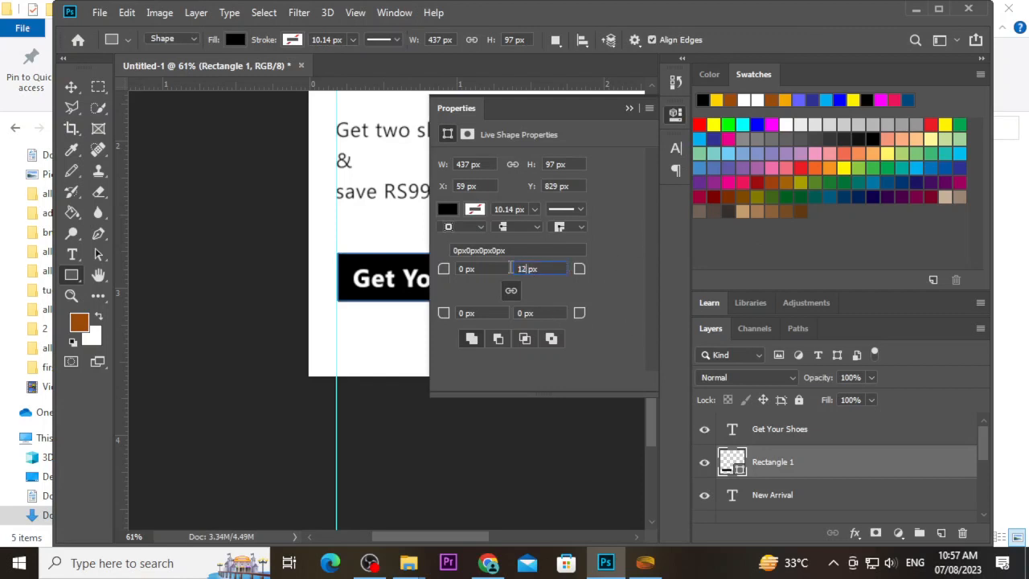
key(Return)
click(72, 86)
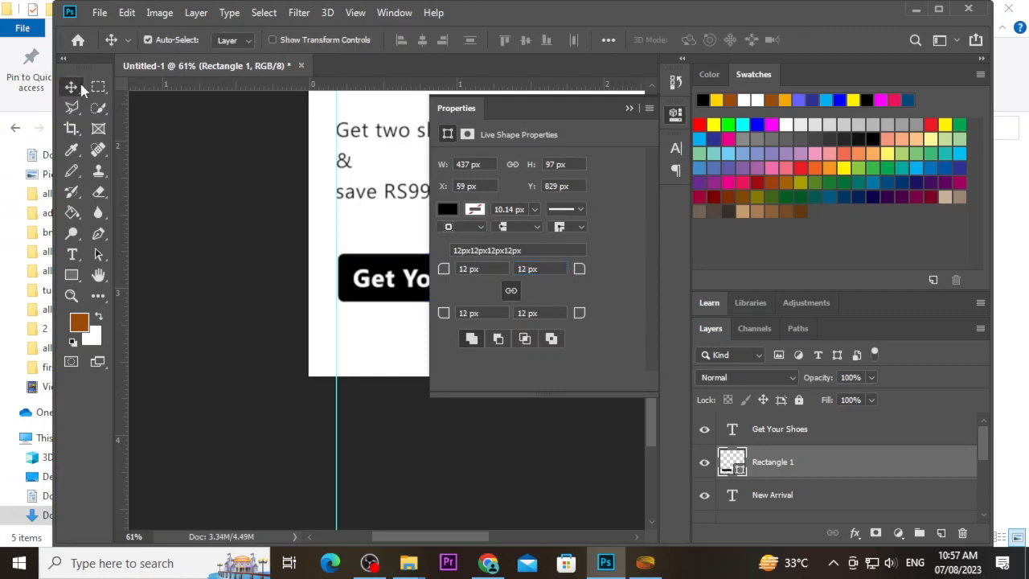
click(382, 246)
click(629, 108)
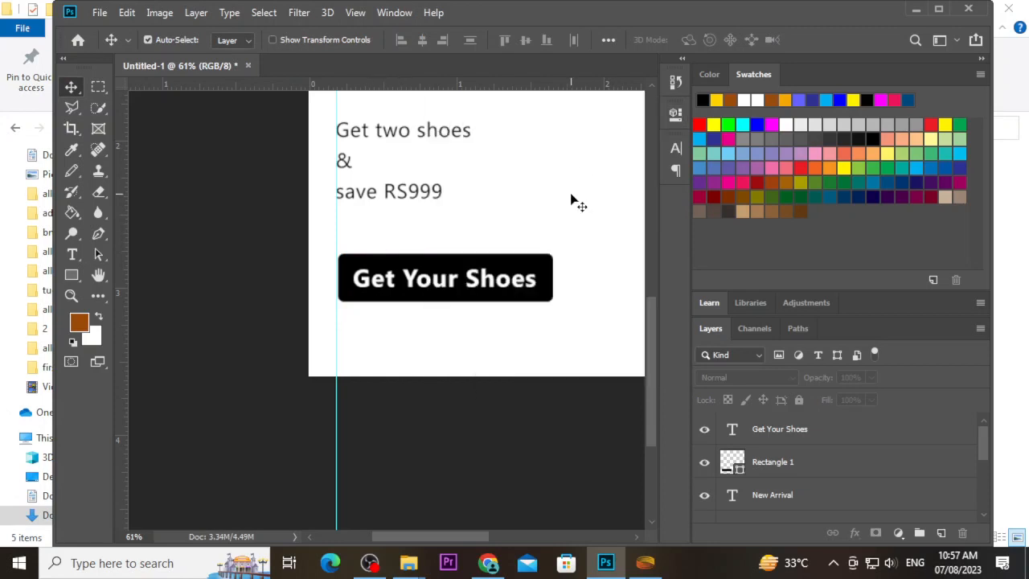
Step: Select the button rectangle with its text and nudge both left to line up with the vertical guide
key(ctrl+0)
drag(329, 391, 314, 443)
key(Left)
key(Left)
key(Left)
key(Left)
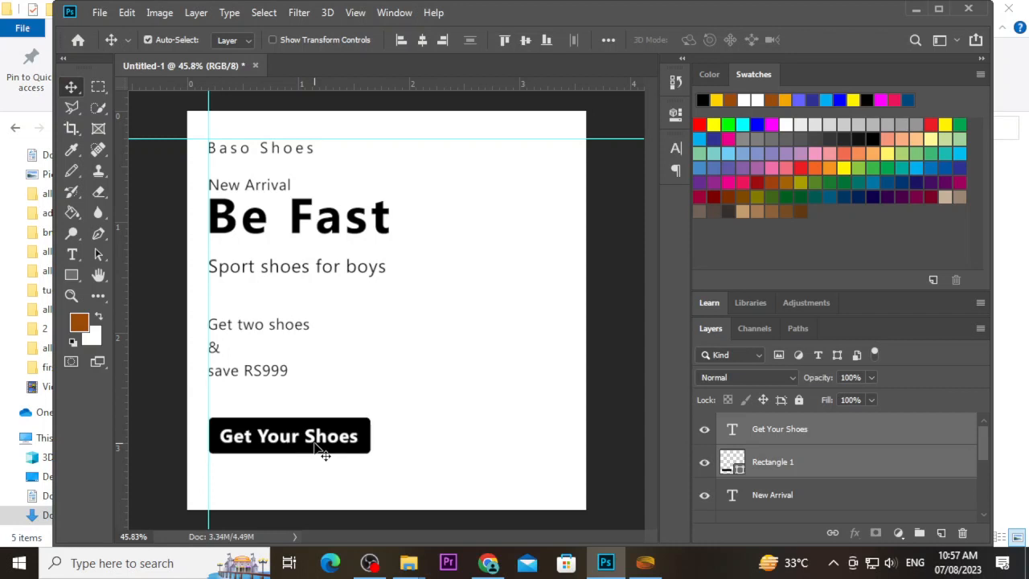
click(508, 344)
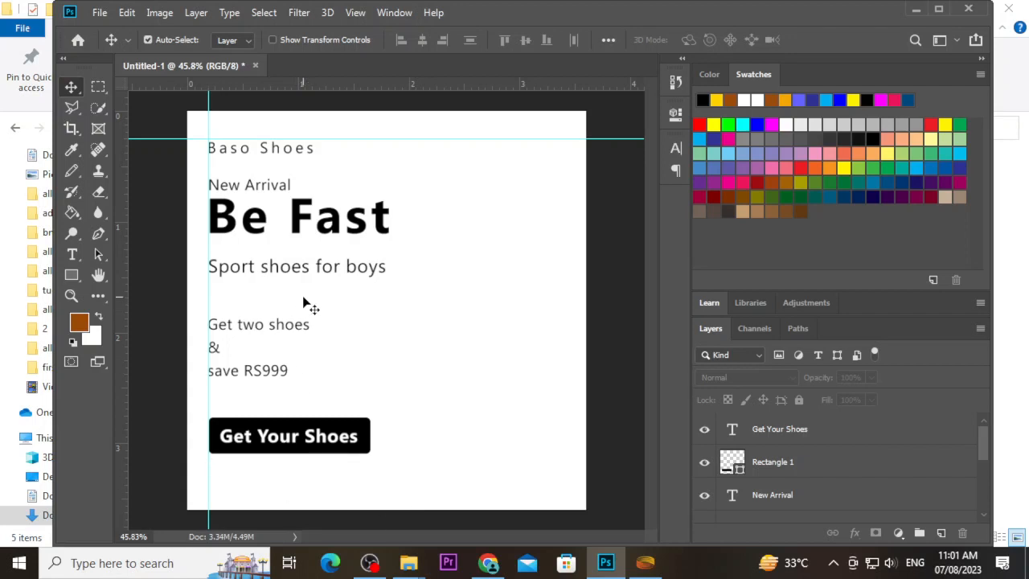
drag(288, 329, 320, 472)
double_click(320, 466)
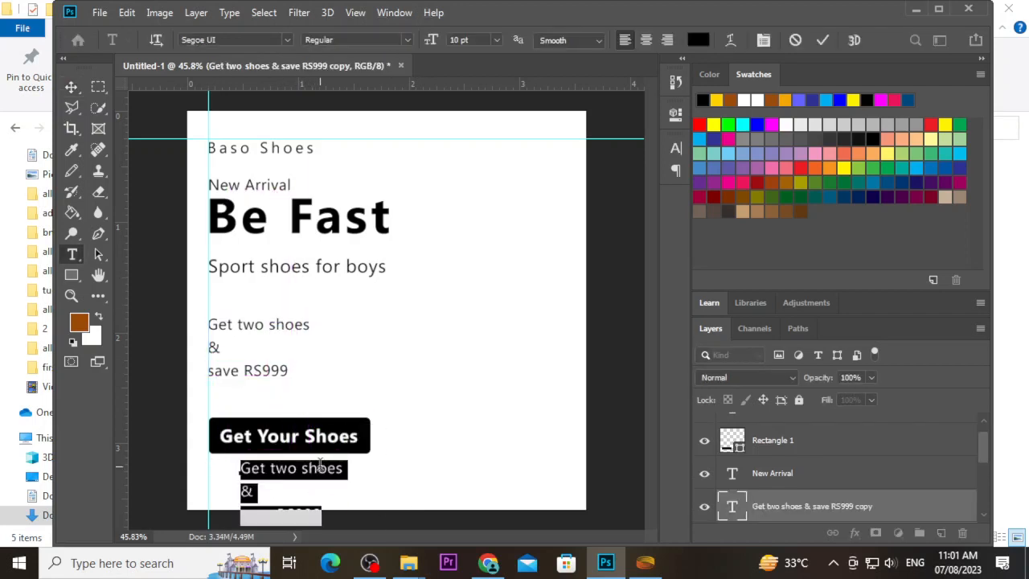
text(www.bas)
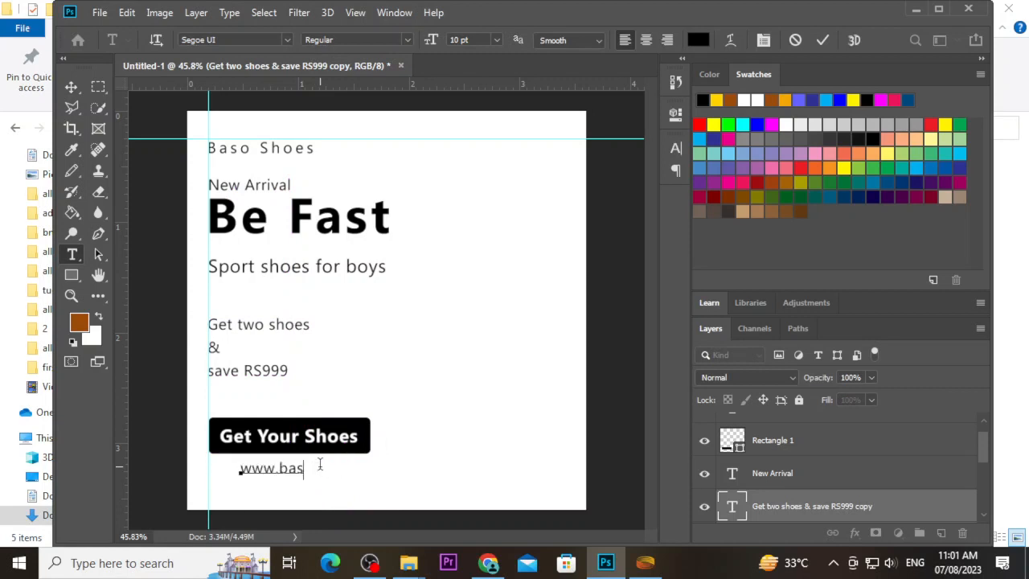
key(BackSpace)
key(BackSpace)
text(basosh)
key(BackSpace)
key(Left)
key(Left)
key(Delete)
key(Delete)
key(BackSpace)
key(BackSpace)
key(BackSpace)
text(asosho es.com)
click(71, 87)
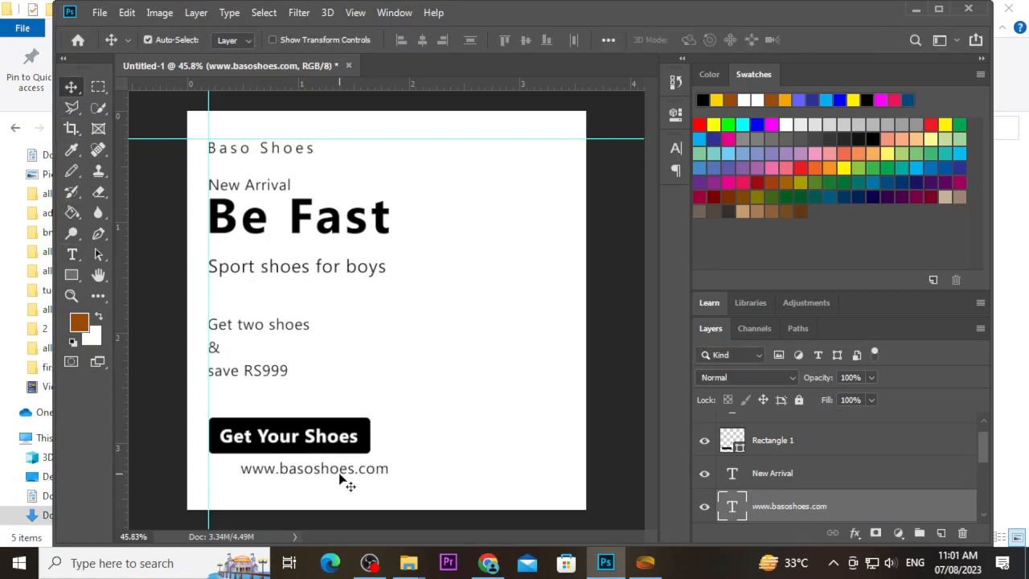
double_click(342, 468)
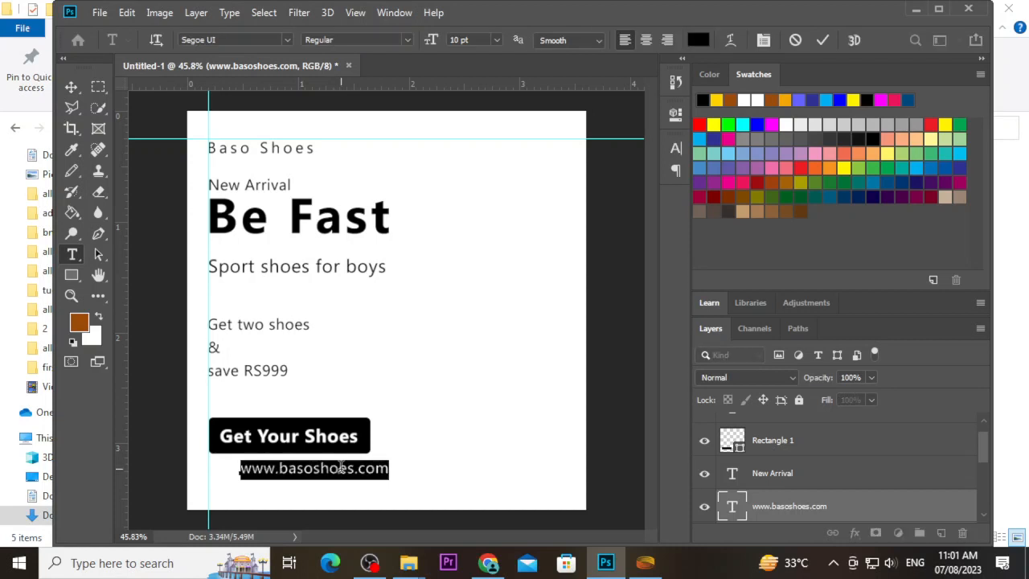
click(406, 40)
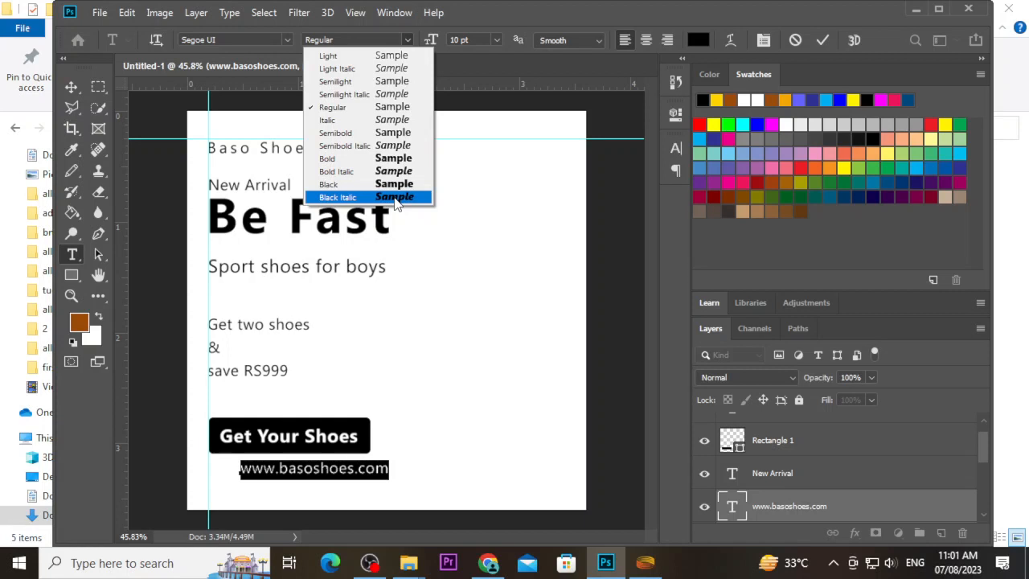
click(404, 137)
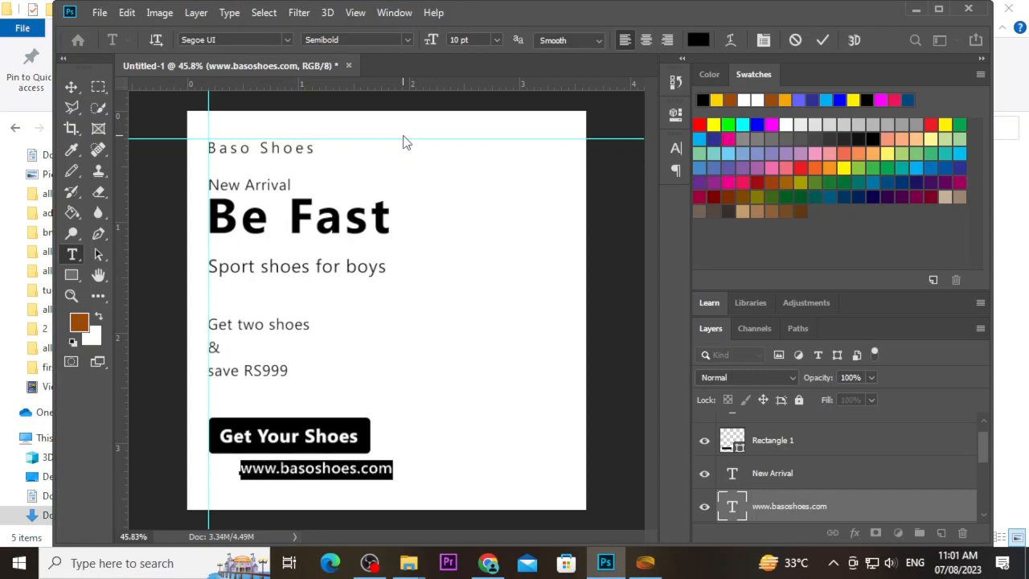
click(71, 86)
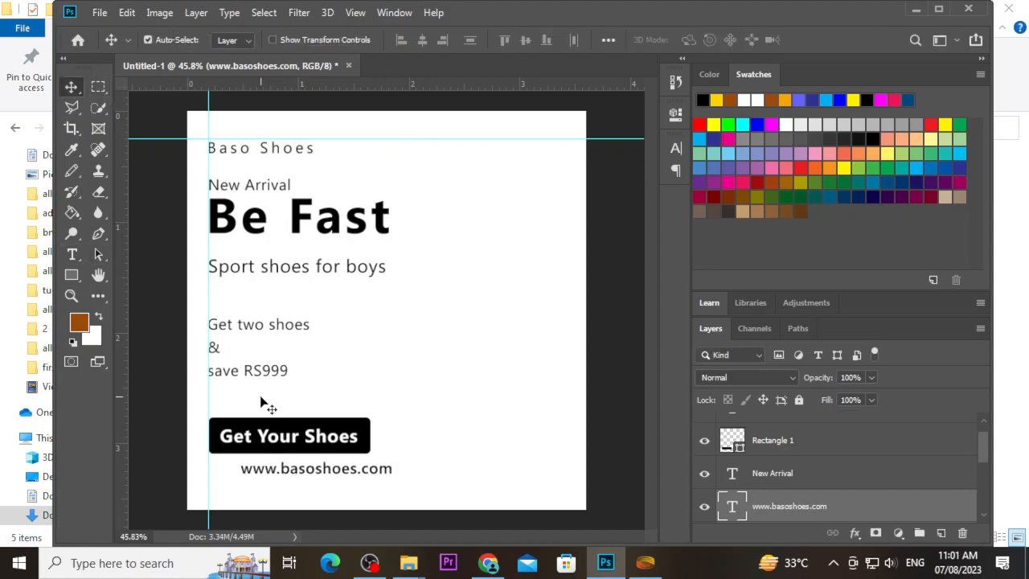
Step: Move the website address left beneath the "Get Your Shoes" button and nudge it up closer to the button
drag(324, 480, 290, 476)
scroll(283, 472, up, 2)
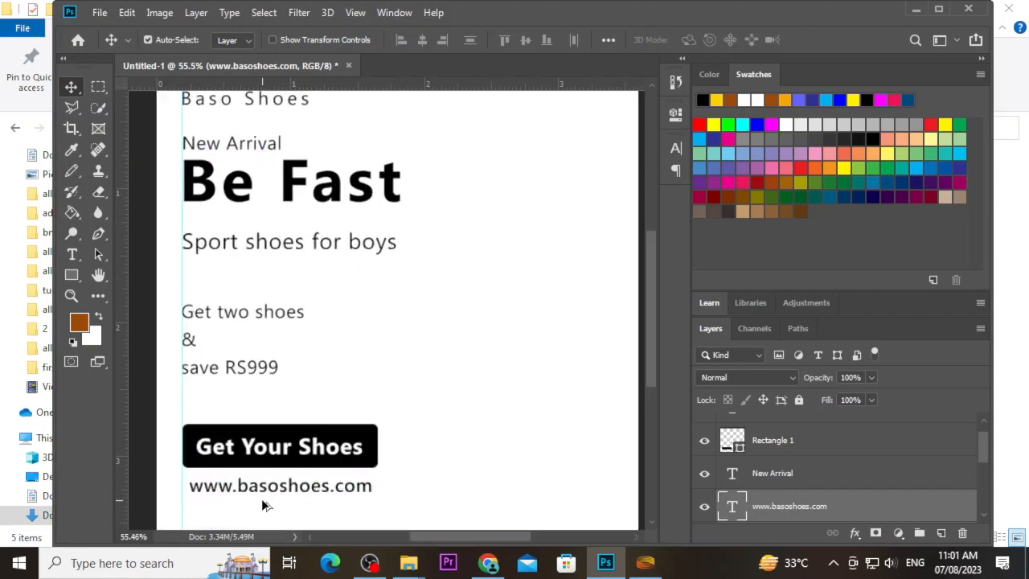
scroll(270, 496, up, 3)
double_click(338, 480)
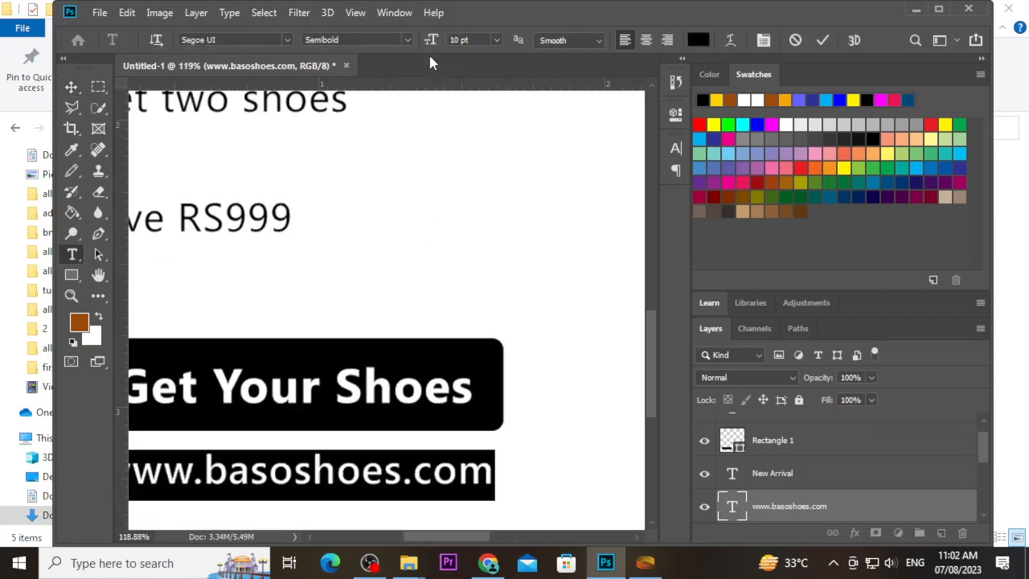
click(71, 87)
drag(372, 475, 372, 471)
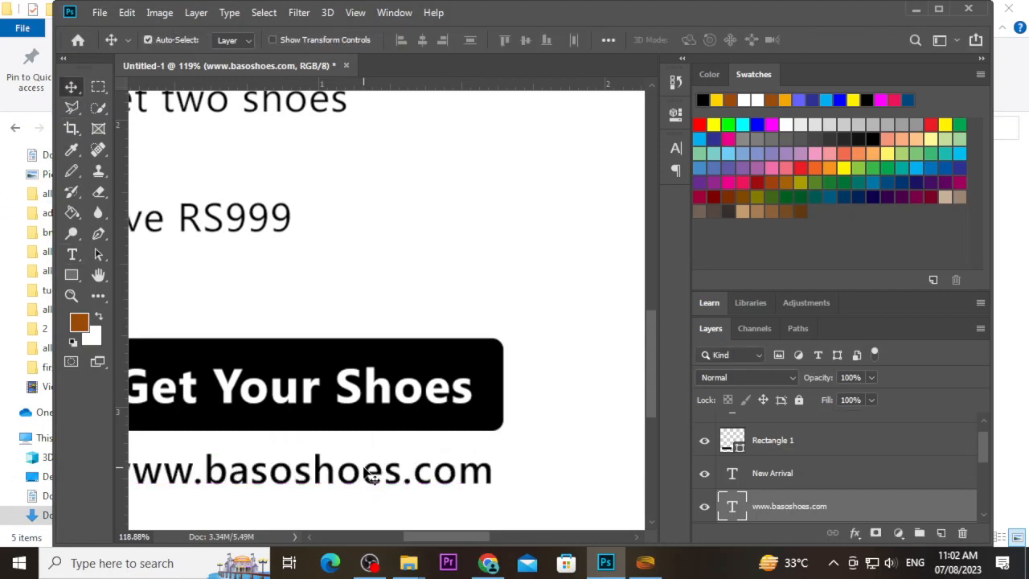
key(Up)
key(Up)
key(Up)
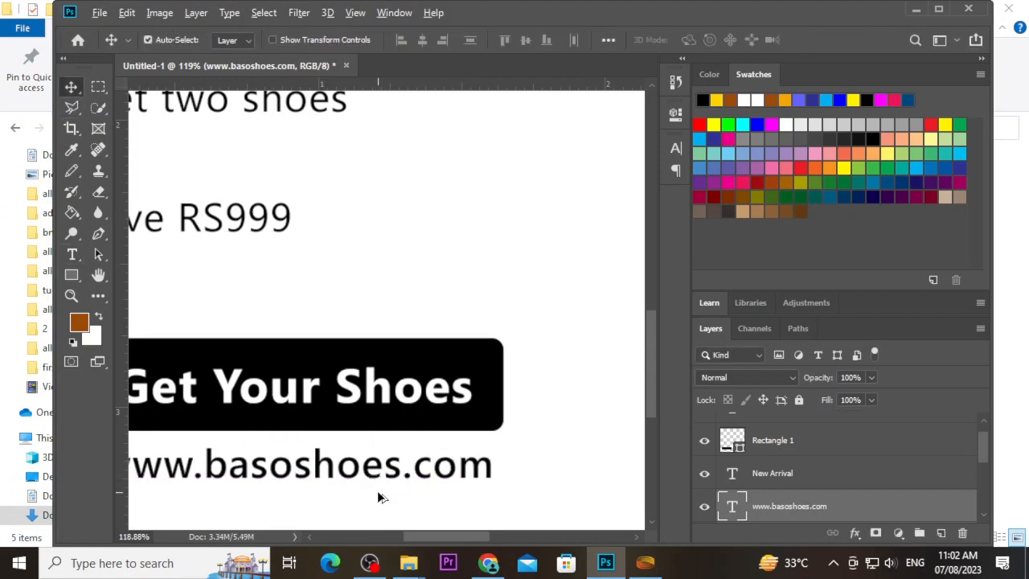
key(ctrl+0)
Step: Place 185087_link_icon.png from the File Explorer assets folder, scaled to about 5.16%, at the left end of the website address
mouse_move(408, 563)
click(348, 487)
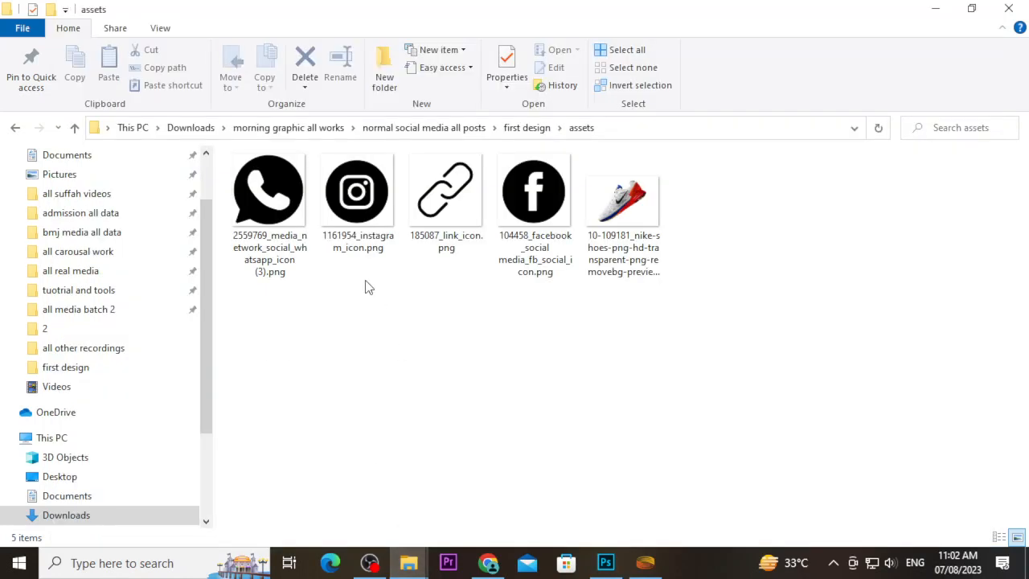
drag(447, 197, 476, 375)
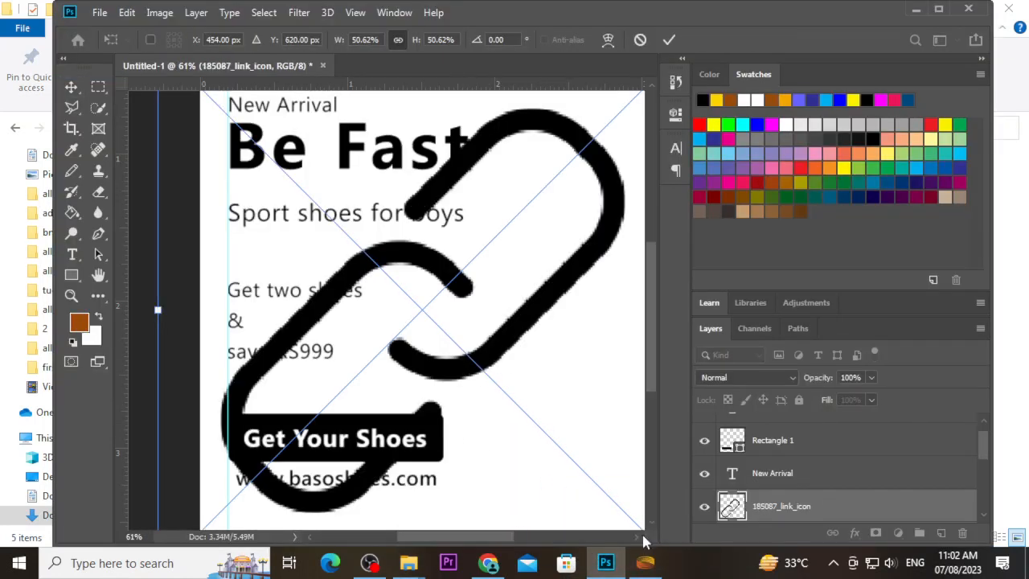
key(ctrl+0)
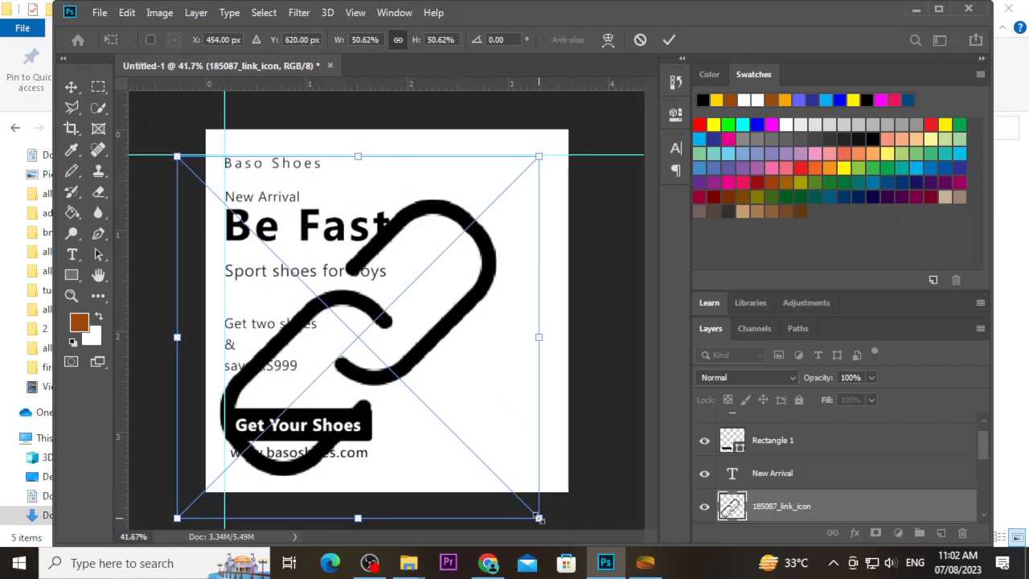
drag(539, 518, 265, 443)
scroll(263, 446, up, 7)
drag(208, 491, 183, 509)
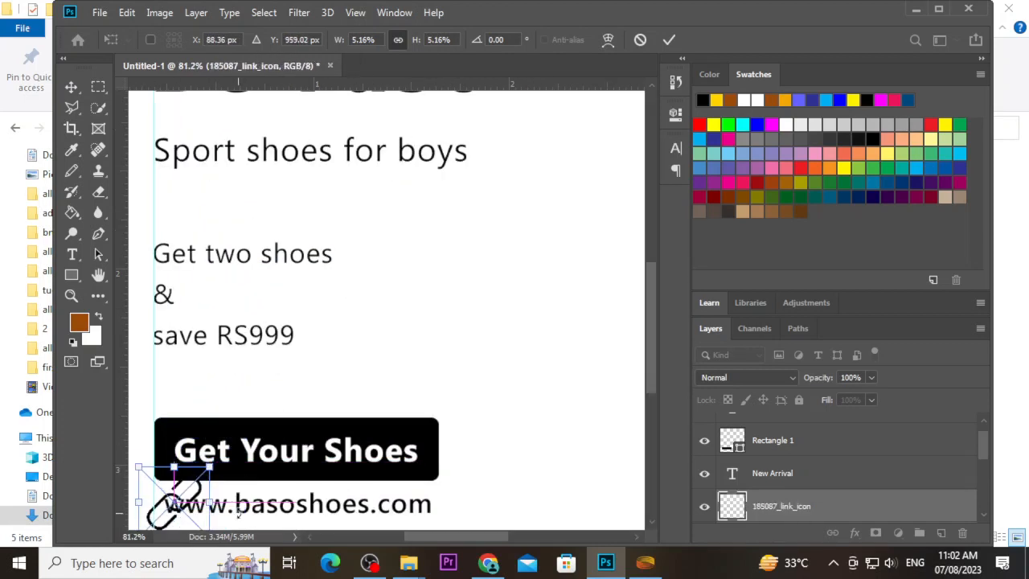
key(Return)
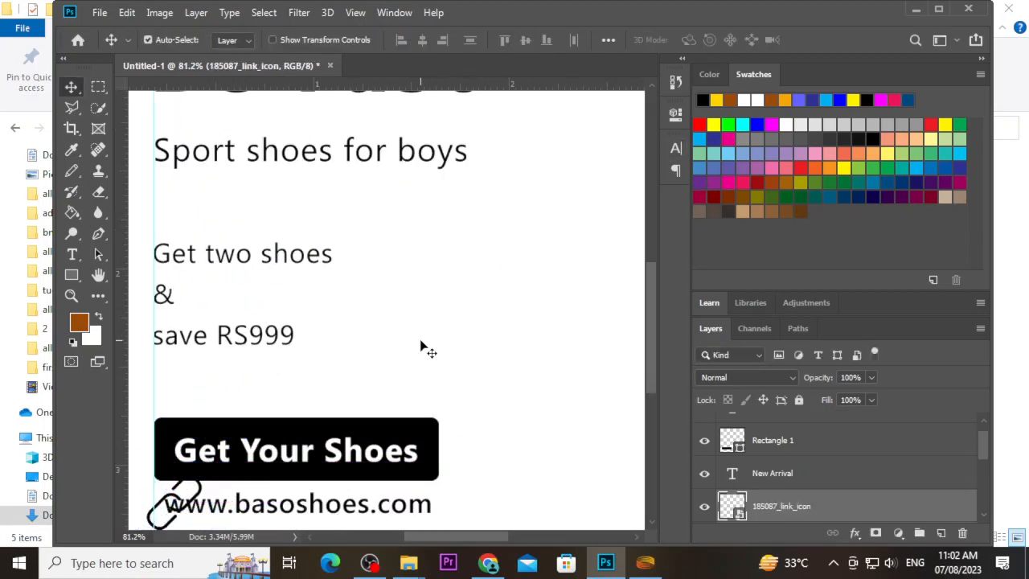
Step: Scale the link icon to about 3.43% and reposition the website address just to its right
scroll(344, 352, down, 2)
drag(330, 420, 379, 410)
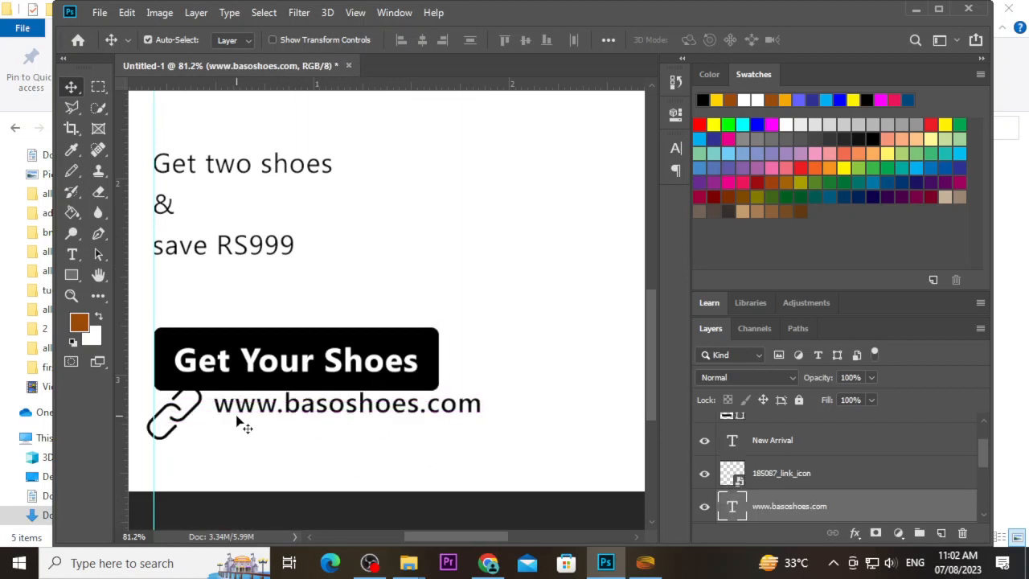
click(190, 427)
key(ctrl+t)
drag(204, 449, 185, 416)
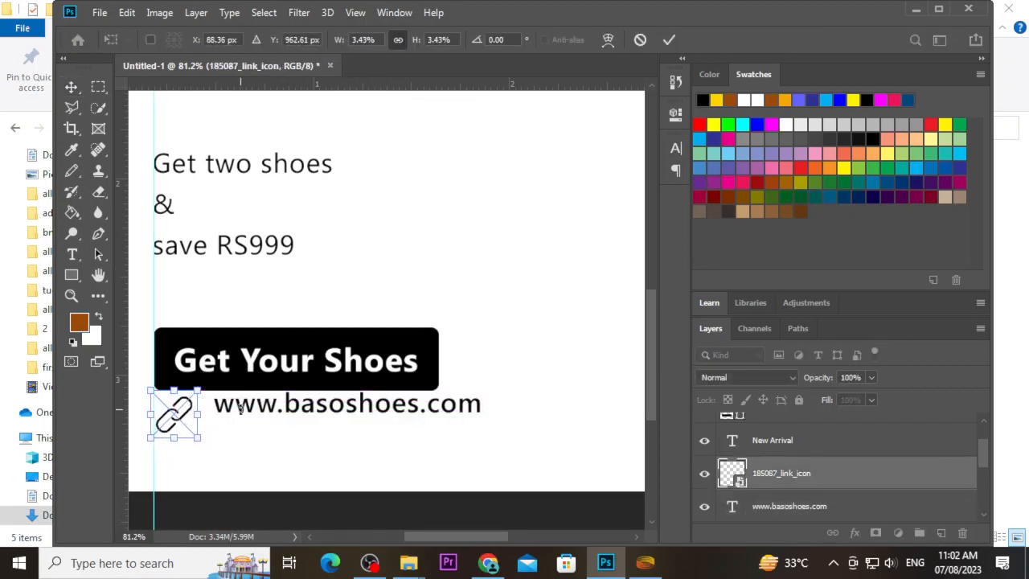
click(669, 40)
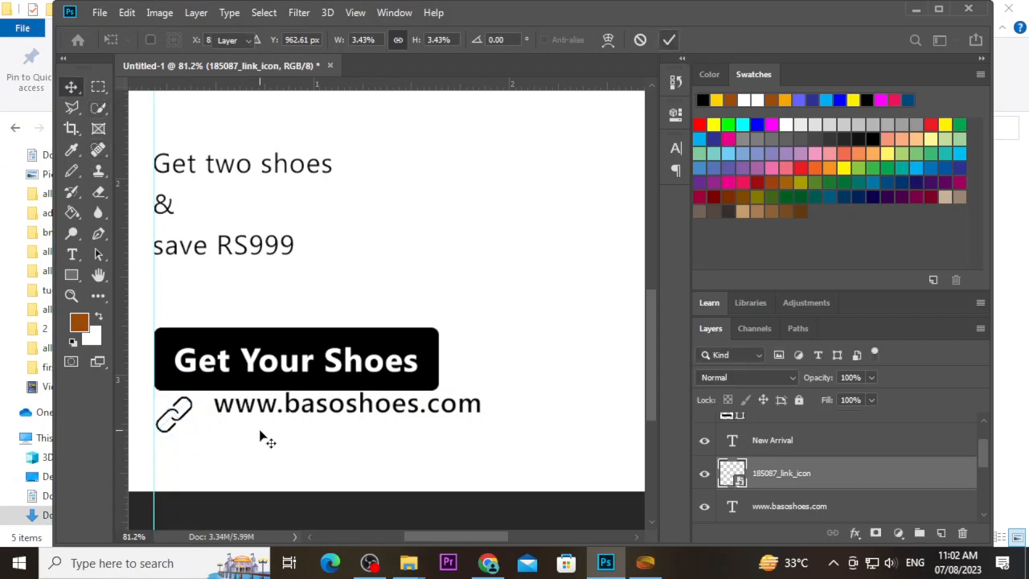
drag(285, 414, 269, 426)
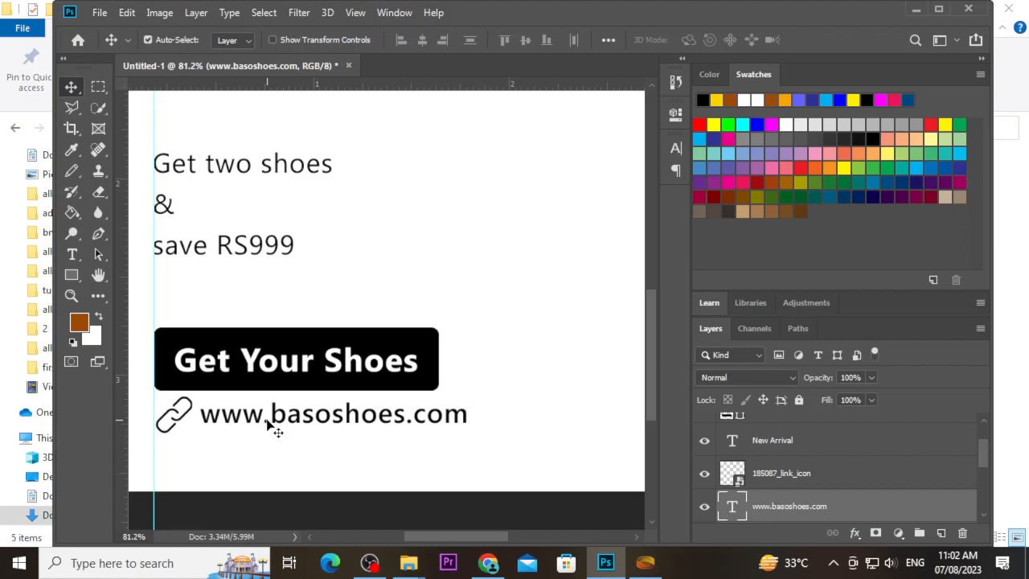
Step: Scale the link icon beside the website address down to about 2.13%
click(185, 414)
key(ctrl)
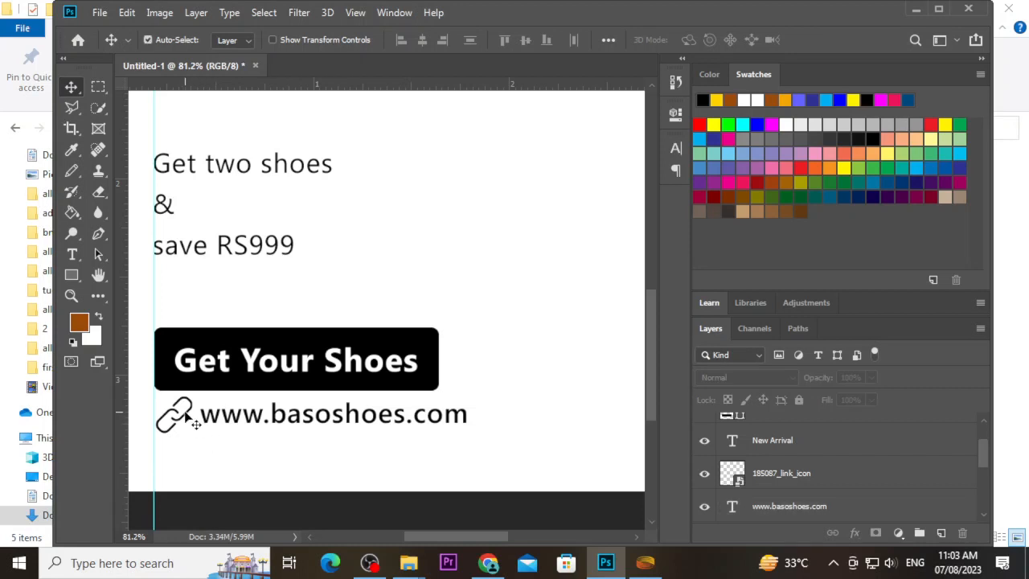
key(ctrl)
click(190, 433)
key(ctrl+t)
drag(193, 438, 179, 422)
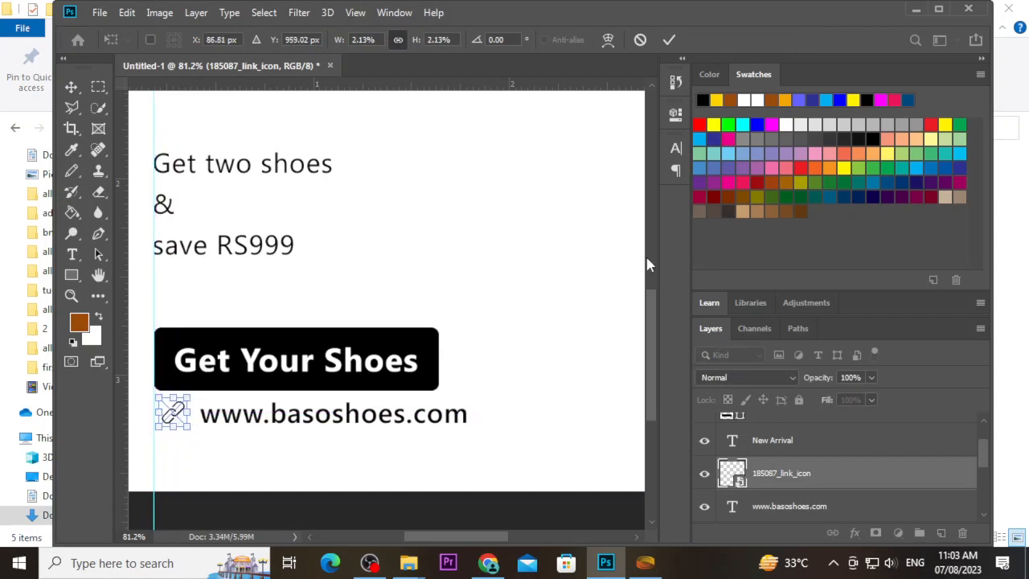
click(669, 39)
Step: Nudge the website address slightly up and left so it sits close beside the link icon
click(239, 424)
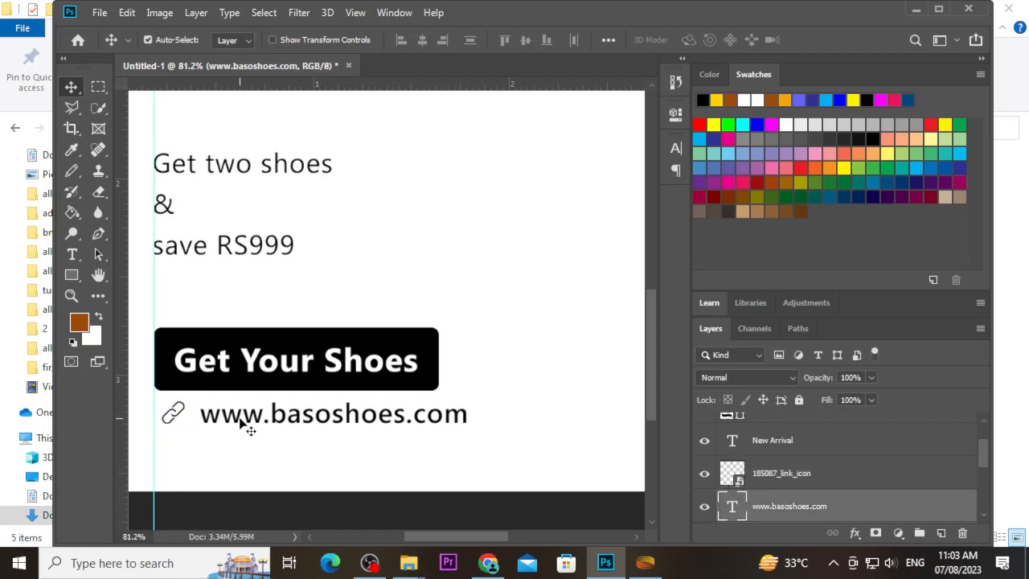
key(Up)
key(Up)
key(Up)
key(Up)
key(Up)
key(Up)
key(Left)
key(Left)
key(Left)
key(Left)
key(Left)
key(Left)
key(Left)
key(Left)
key(Left)
key(Left)
key(Left)
key(Left)
key(Left)
key(Left)
key(Left)
key(Left)
key(Left)
key(Left)
key(Left)
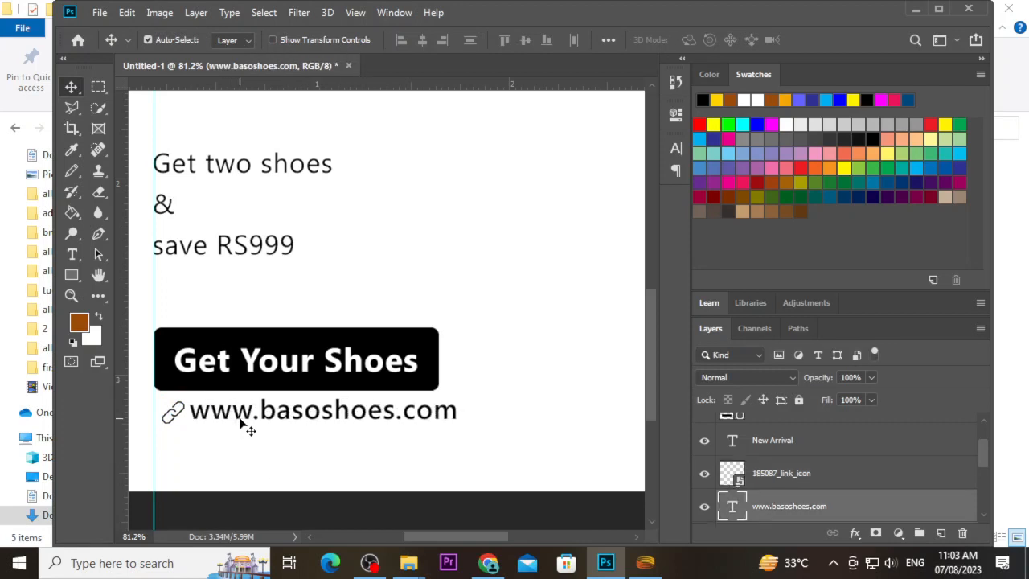
Step: Inspect the link icon's alignment and spacing with the website address and the button above, close up and from farther out
click(170, 414)
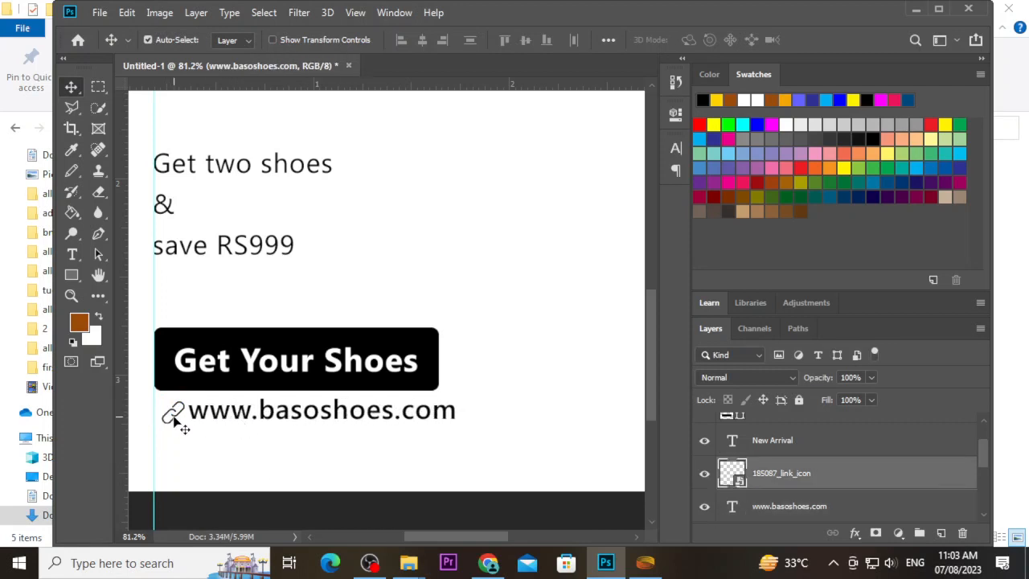
scroll(172, 415, up, 6)
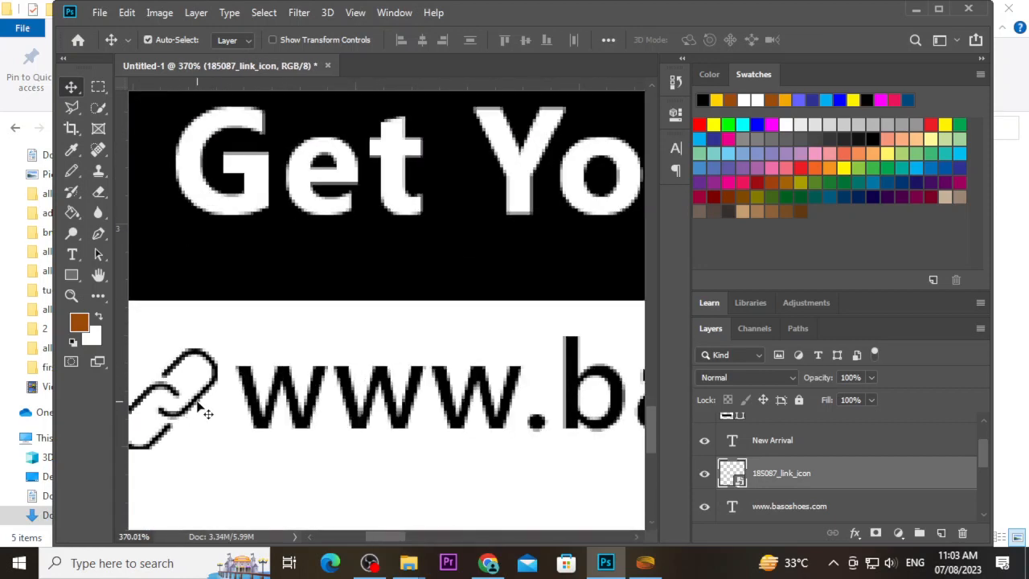
scroll(295, 422, down, 2)
scroll(295, 421, down, 5)
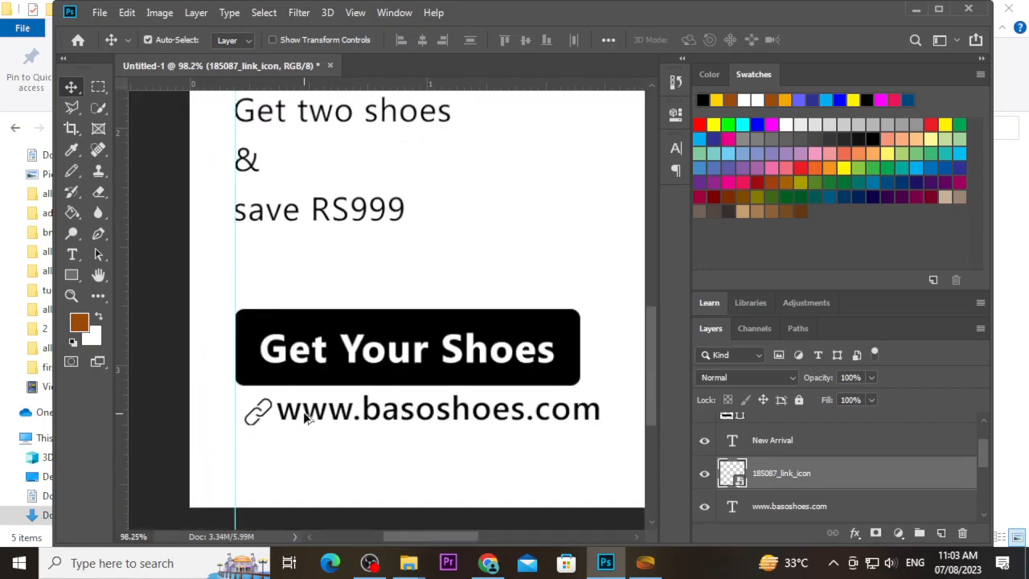
scroll(318, 467, up, 2)
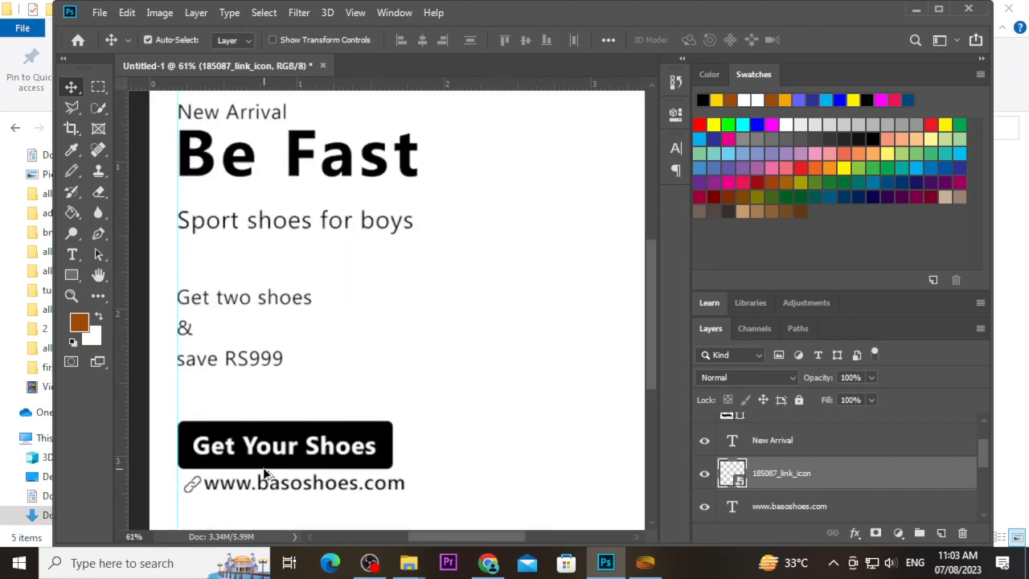
scroll(271, 500, up, 3)
scroll(270, 501, up, 2)
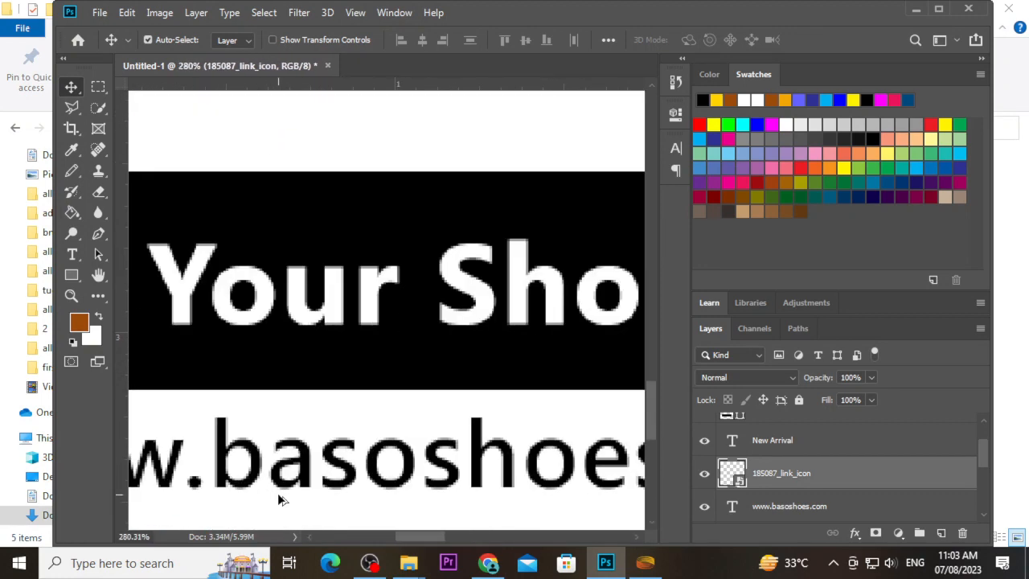
scroll(277, 493, down, 4)
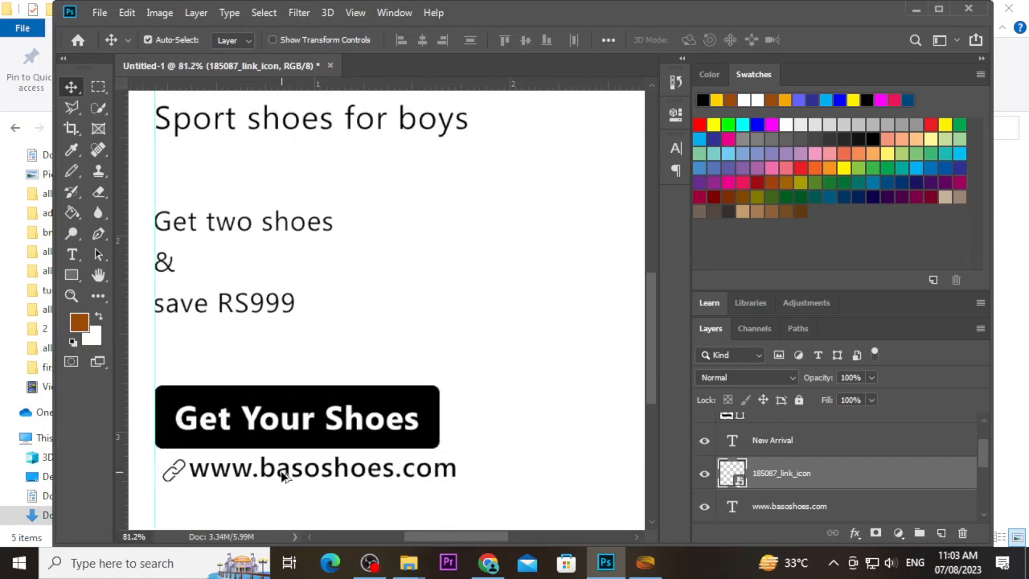
scroll(283, 476, down, 1)
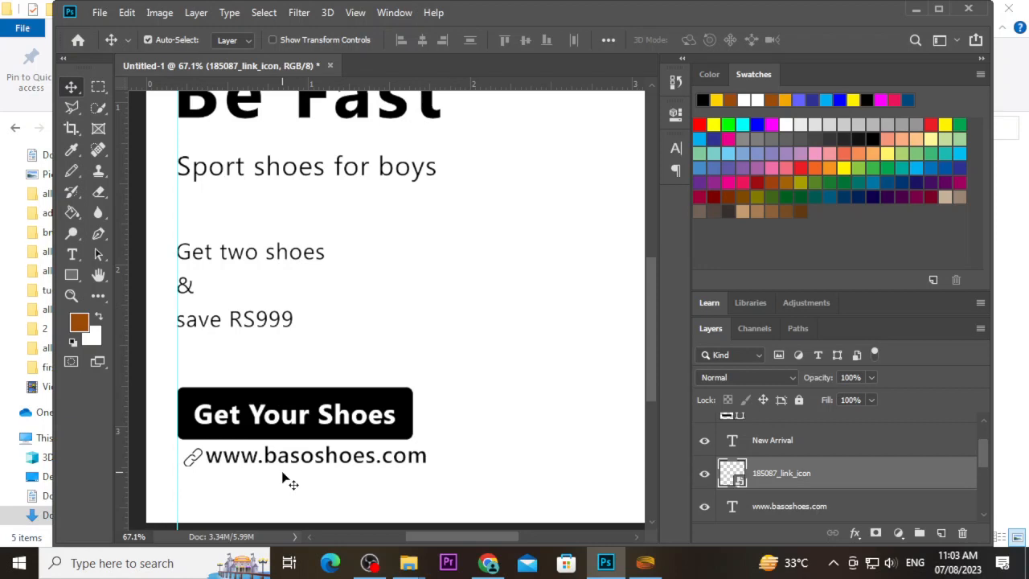
scroll(189, 444, down, 2)
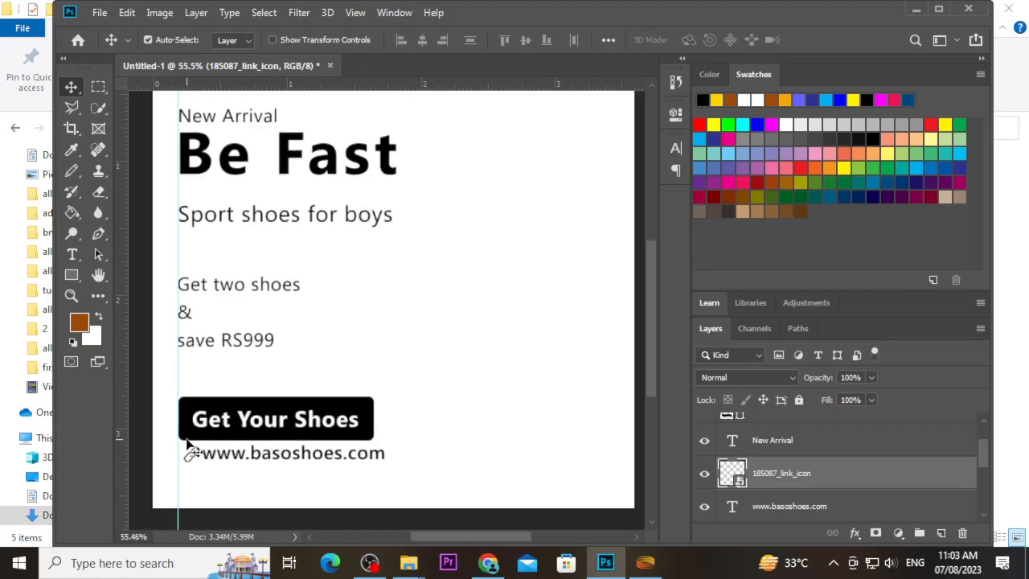
scroll(220, 463, up, 5)
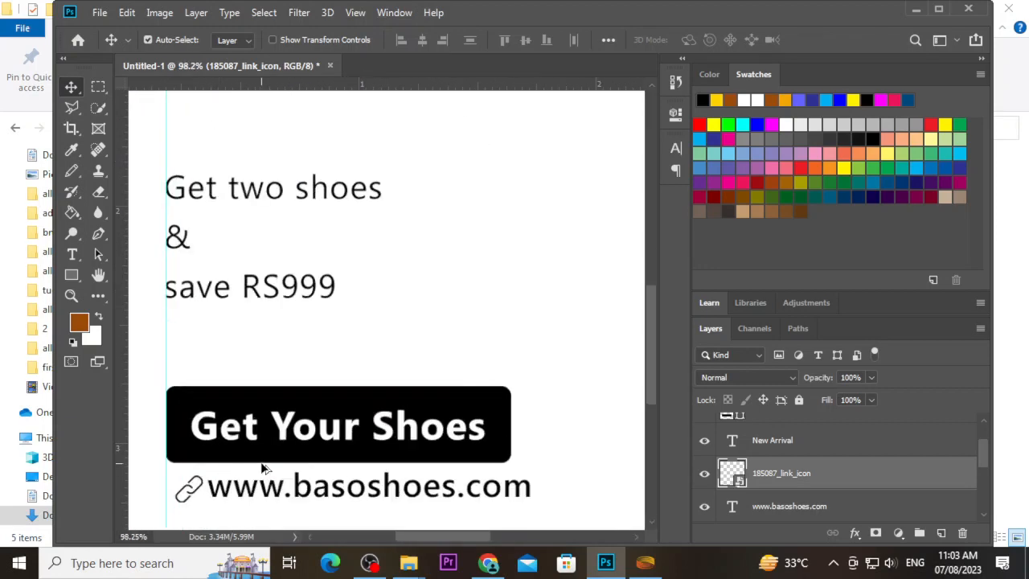
scroll(386, 363, up, 3)
scroll(386, 363, down, 6)
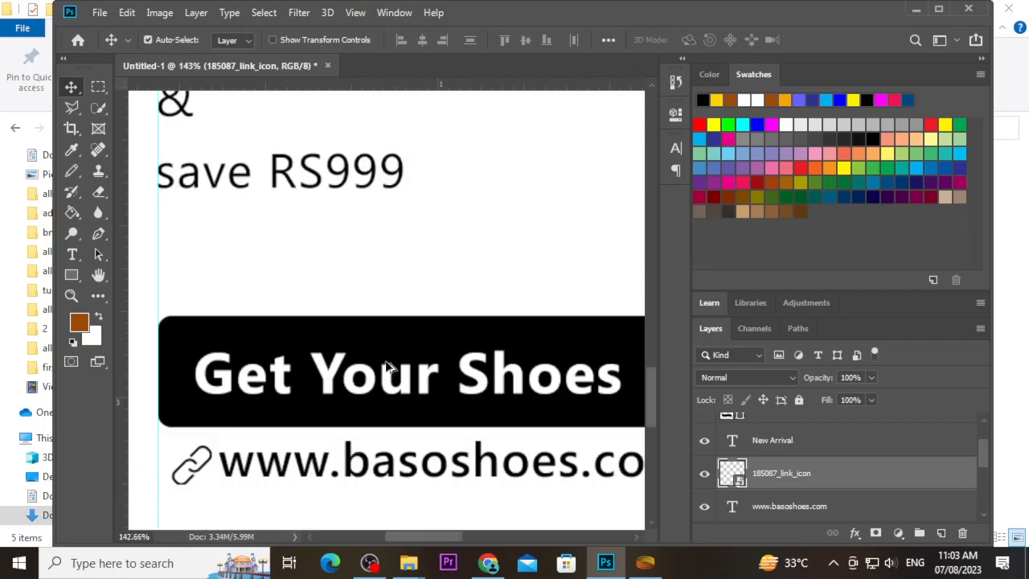
Step: Nudge the link icon left and up so it sits just below the black button, near the vertical guide
scroll(269, 432, up, 3)
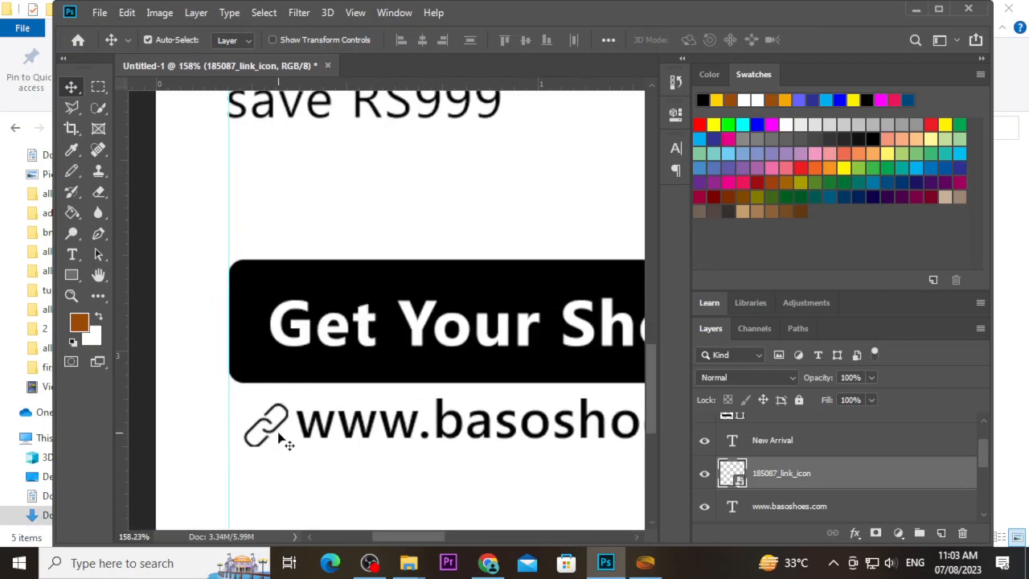
key(Left)
key(Left)
key(Left)
key(Left)
key(Up)
key(Up)
key(Up)
key(Up)
key(Up)
key(Up)
key(Up)
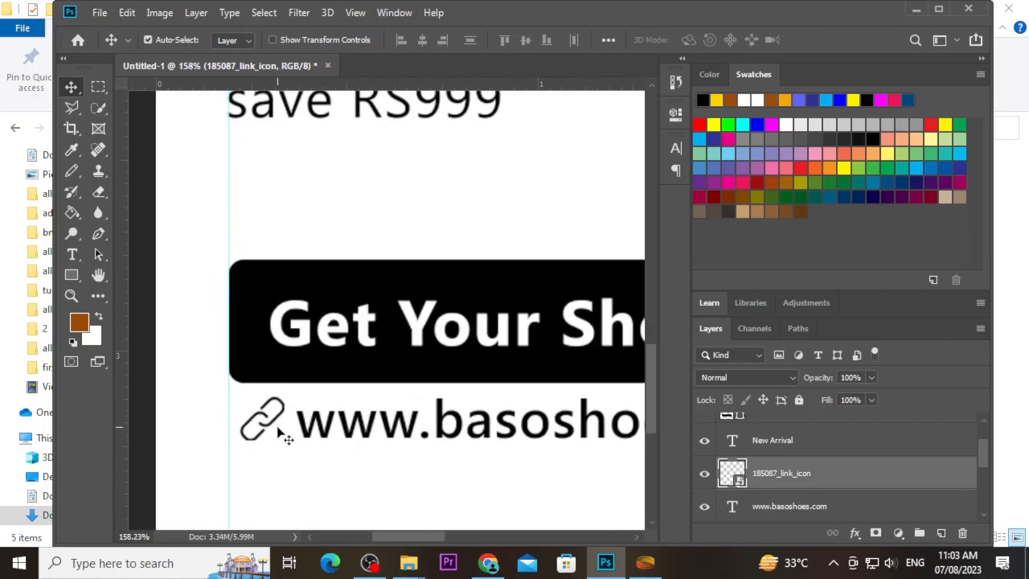
key(Left)
key(Left)
key(Left)
key(Left)
key(Up)
key(Up)
key(Up)
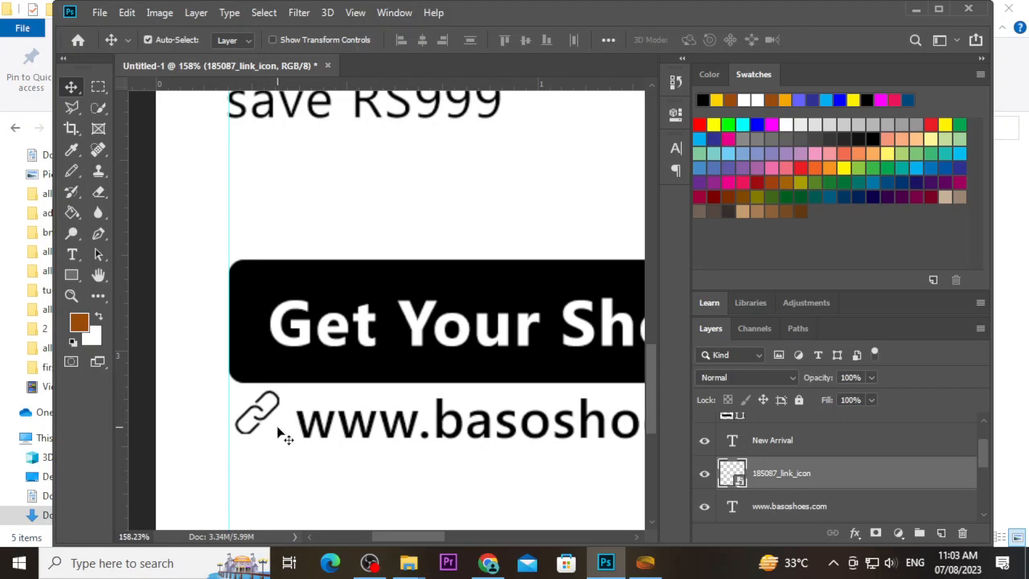
click(322, 424)
key(Up)
key(Up)
key(Up)
key(Left)
key(Left)
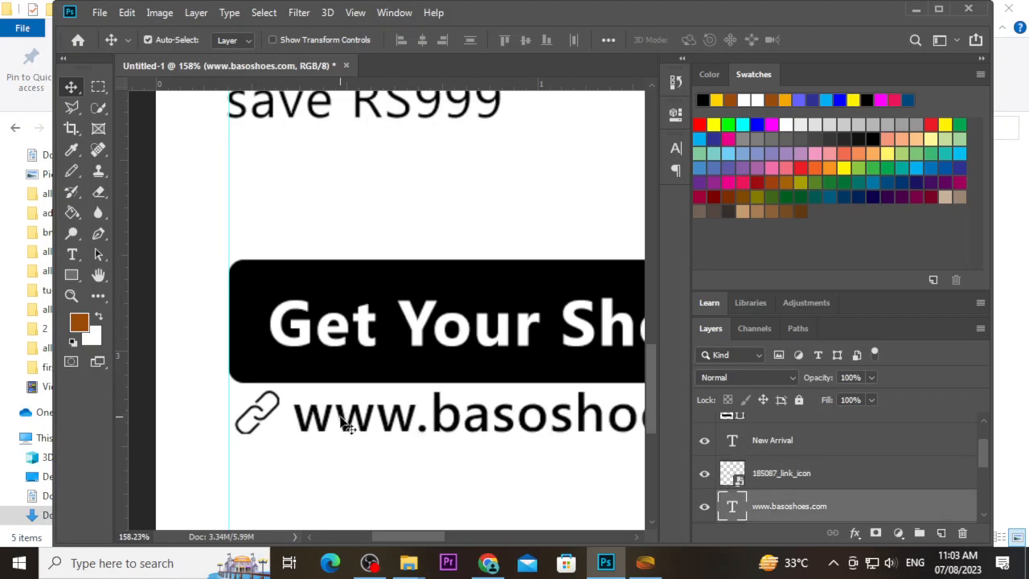
key(Up)
key(Up)
key(Up)
key(Down)
key(Down)
key(Down)
key(Down)
key(Down)
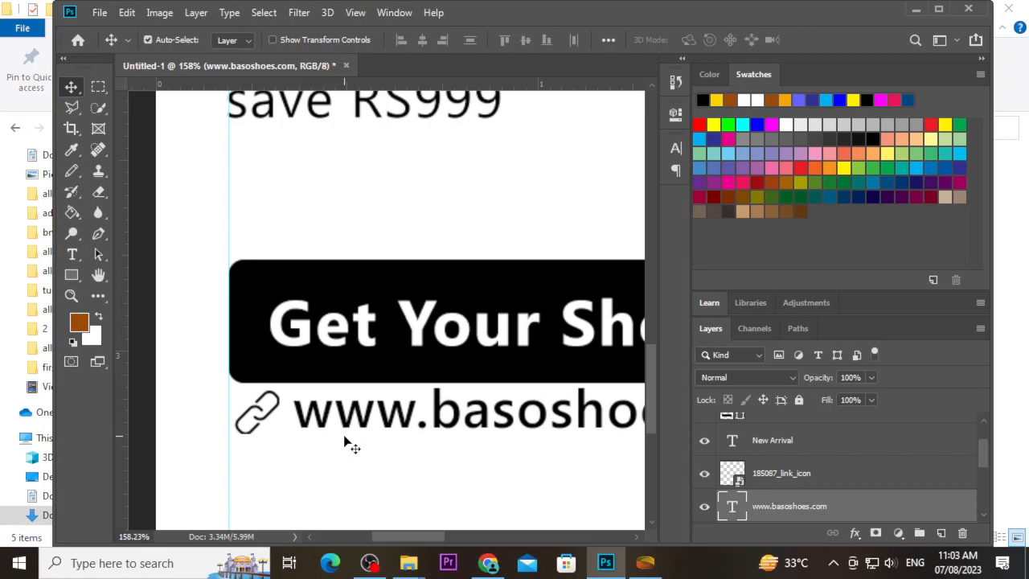
Step: Shift the link icon left to the vertical guide and move the web address slightly closer to it
click(270, 418)
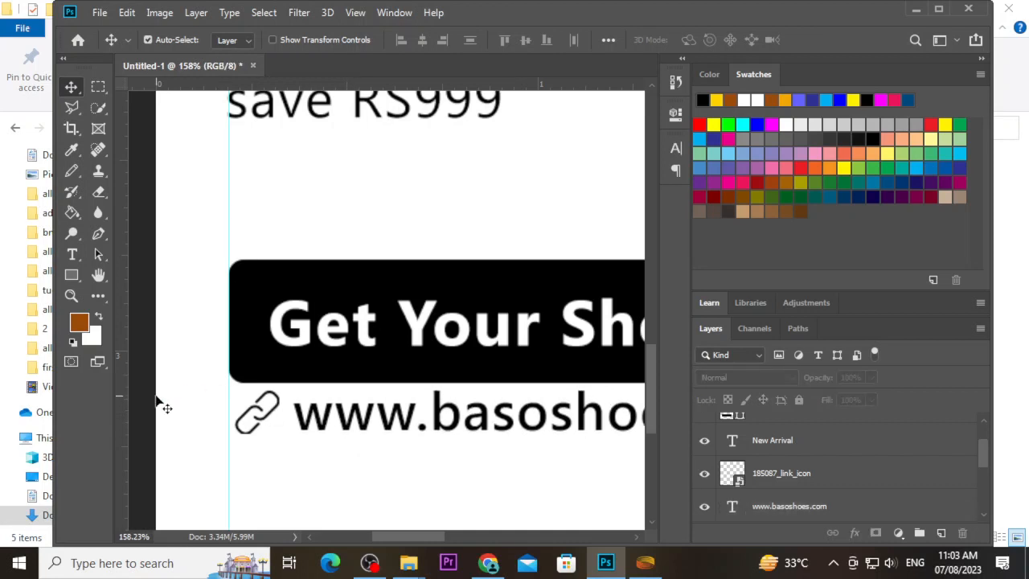
drag(165, 404, 277, 428)
key(Right)
key(Right)
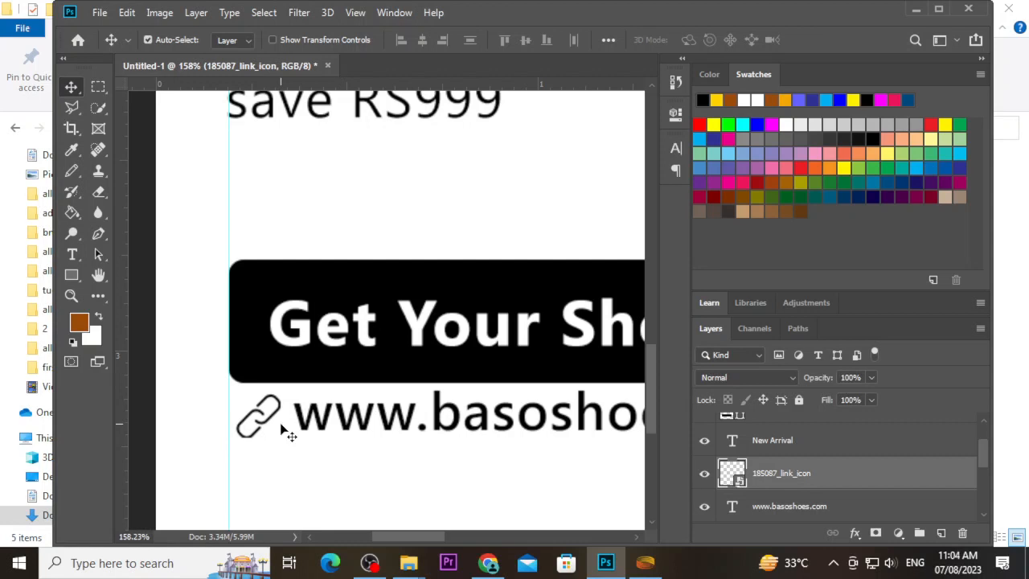
key(Left)
key(Left)
key(Left)
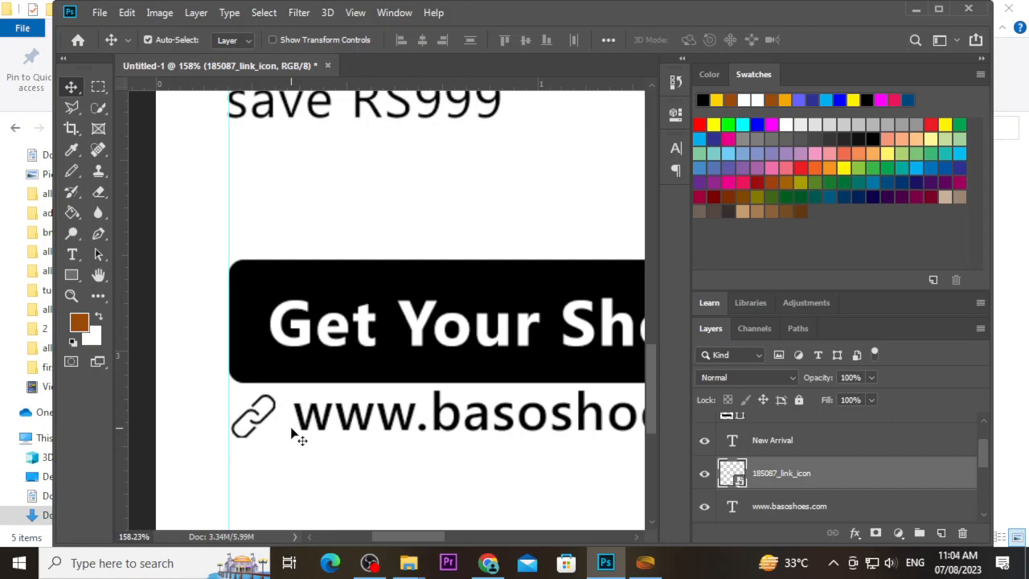
drag(322, 419, 319, 415)
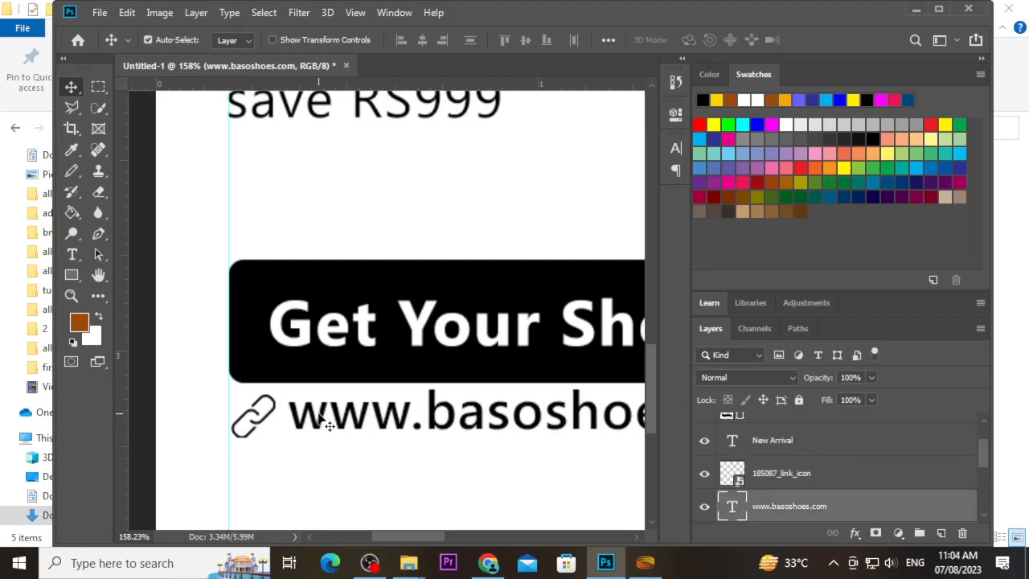
click(321, 469)
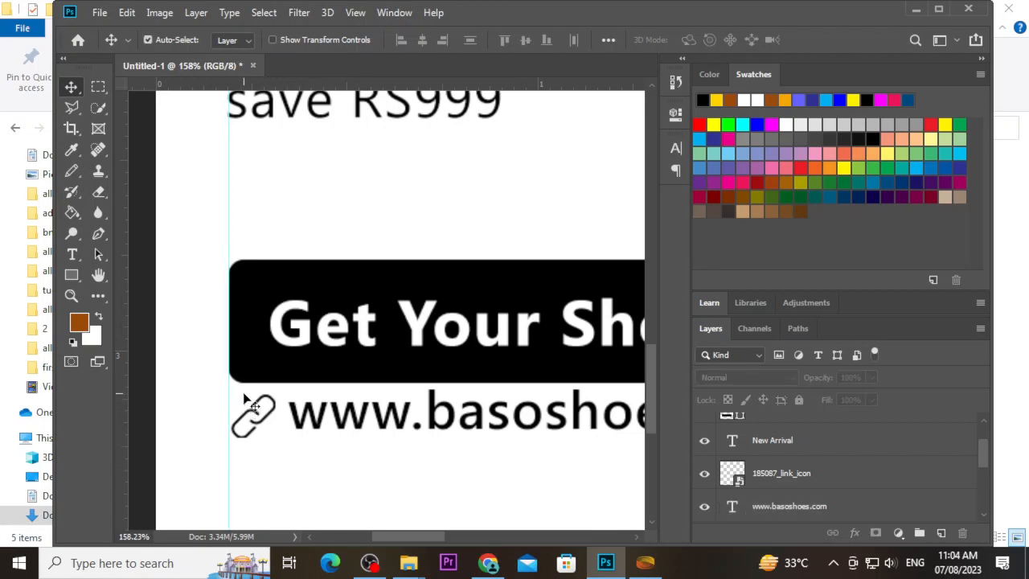
Step: Nudge the link icon and the web address down together to widen the gap below the button
click(326, 433)
key(Down)
key(Down)
key(Down)
key(Down)
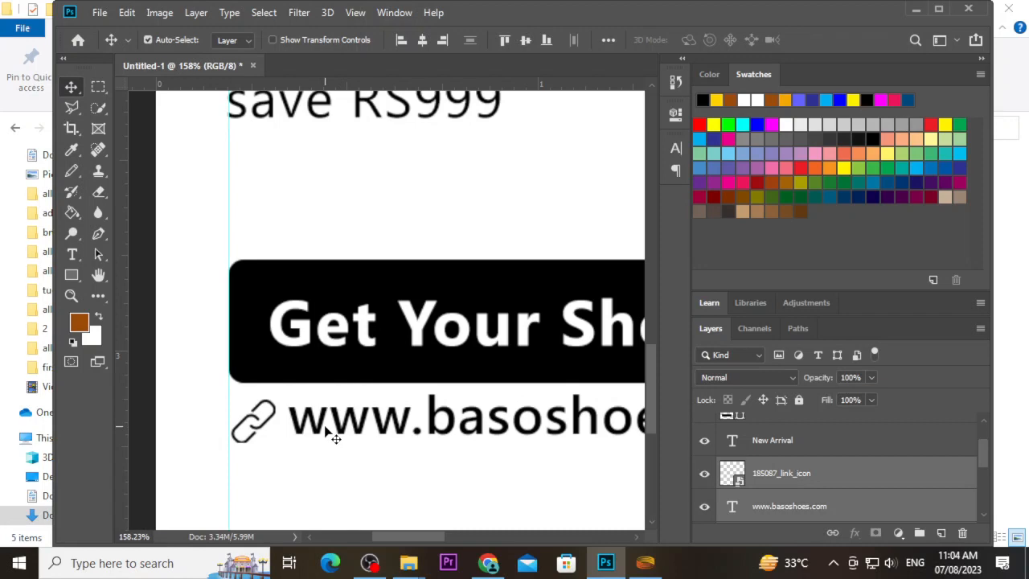
key(Down)
click(366, 474)
scroll(375, 469, down, 5)
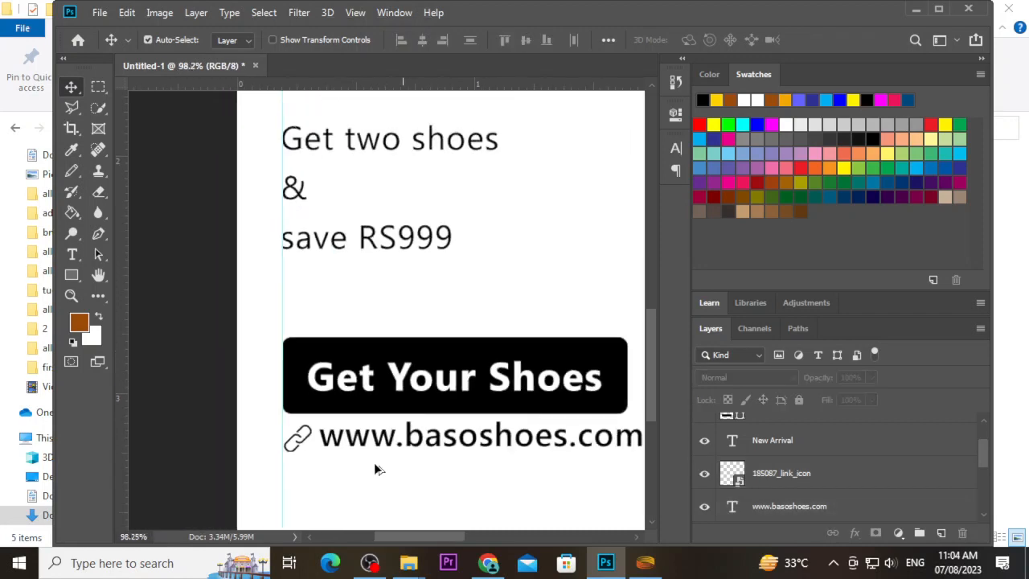
scroll(417, 472, right, 4)
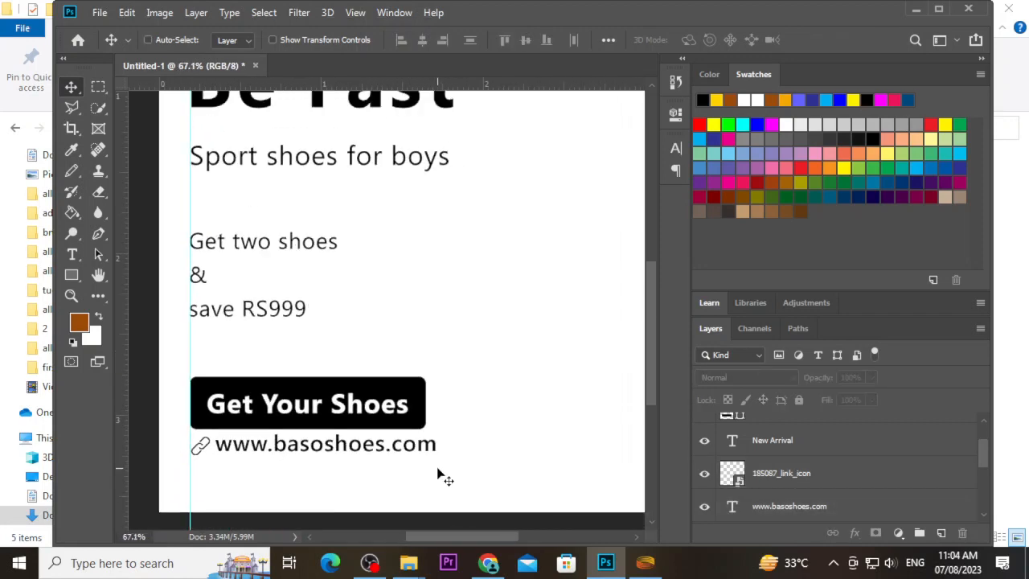
scroll(357, 416, up, 2)
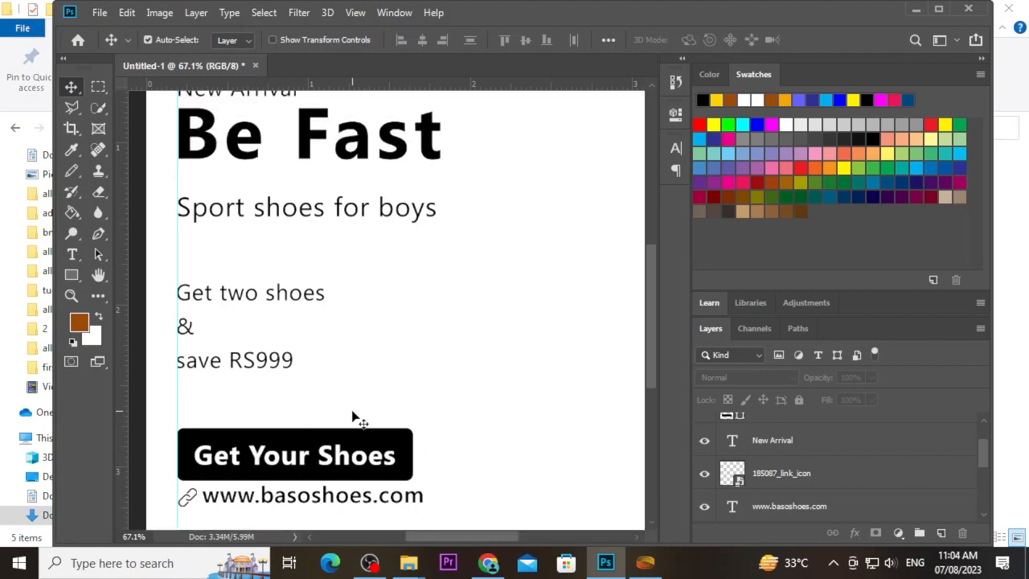
scroll(361, 413, down, 3)
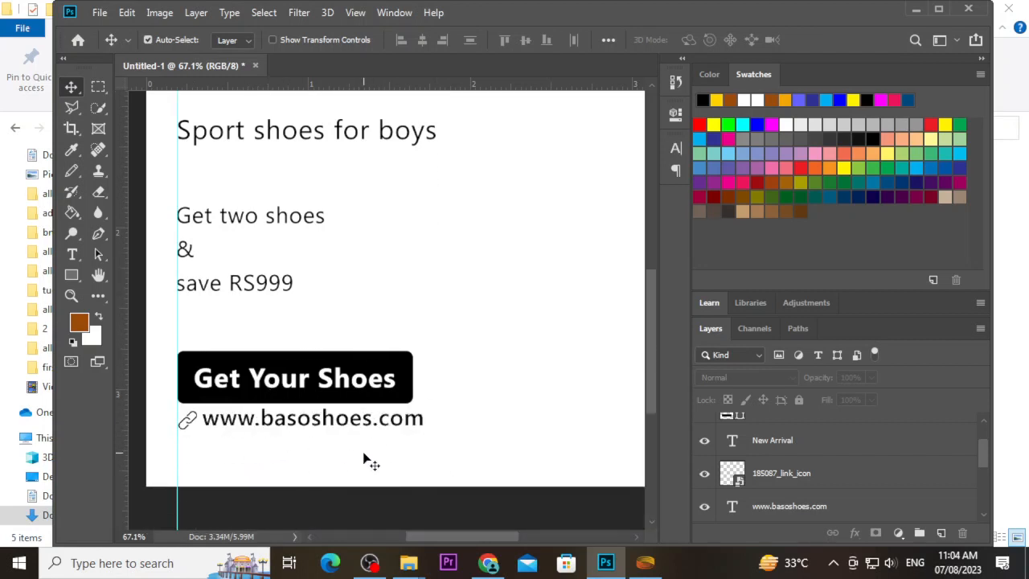
click(384, 429)
double_click(384, 430)
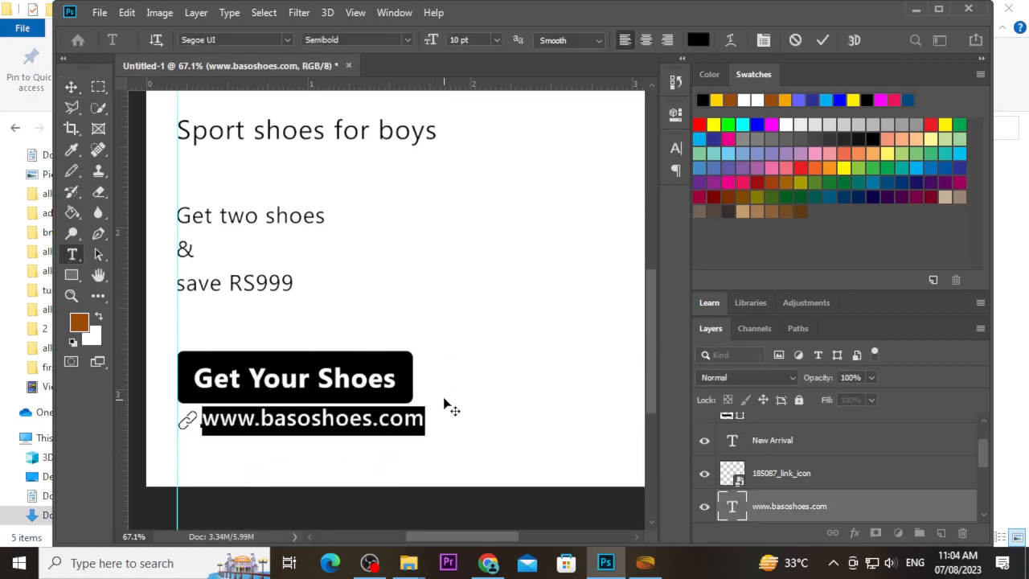
click(447, 46)
text(9)
key(Return)
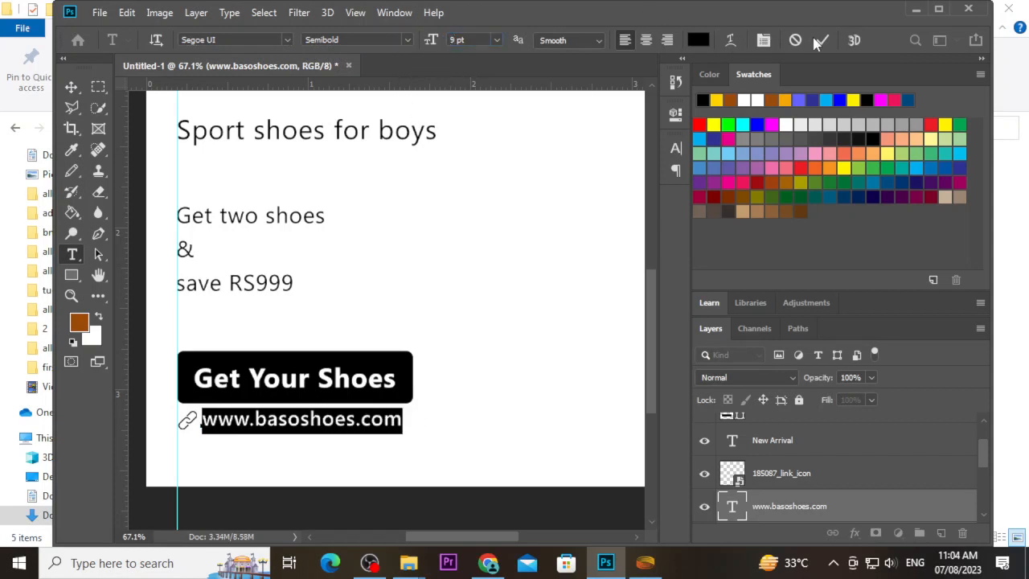
click(820, 42)
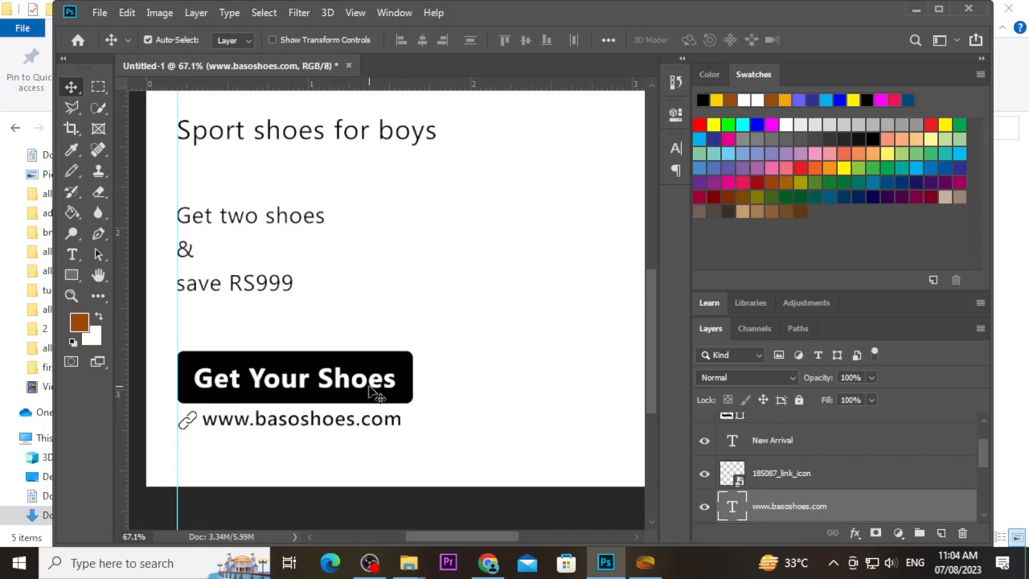
Step: Scale the link icon down slightly to suit the web address text and nudge it down
scroll(193, 423, up, 3)
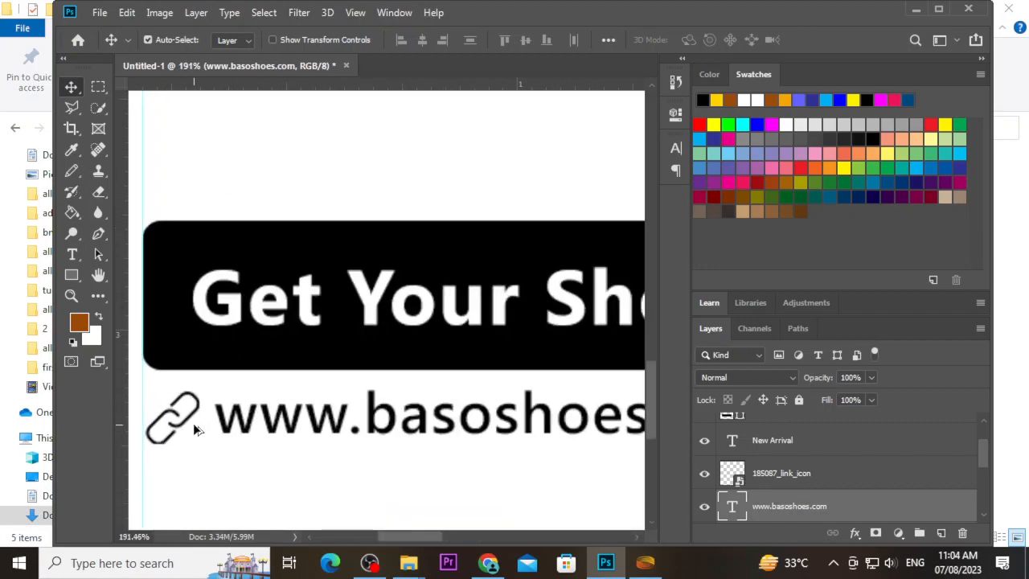
click(193, 423)
key(ctrl+t)
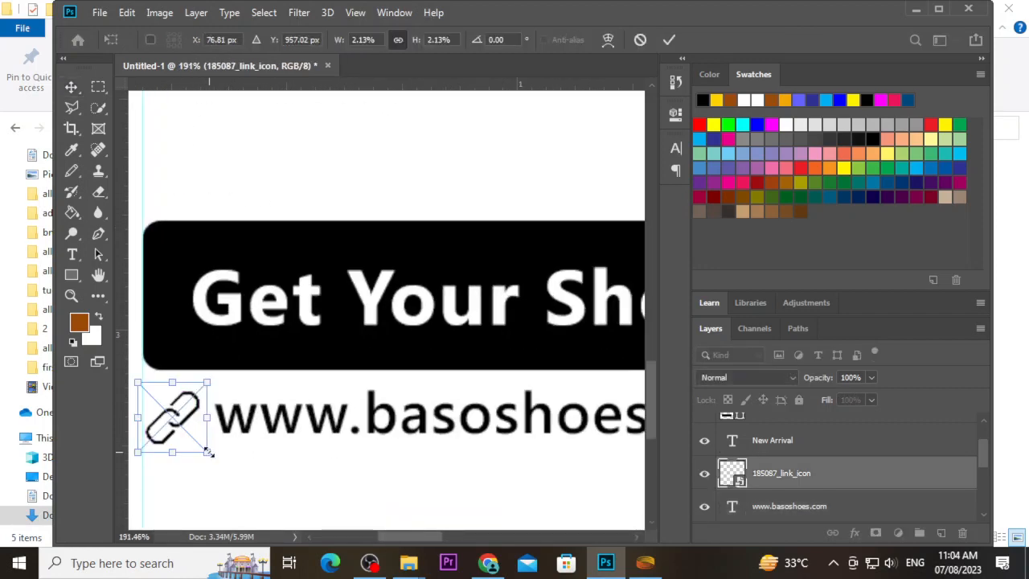
drag(207, 452, 201, 447)
click(669, 39)
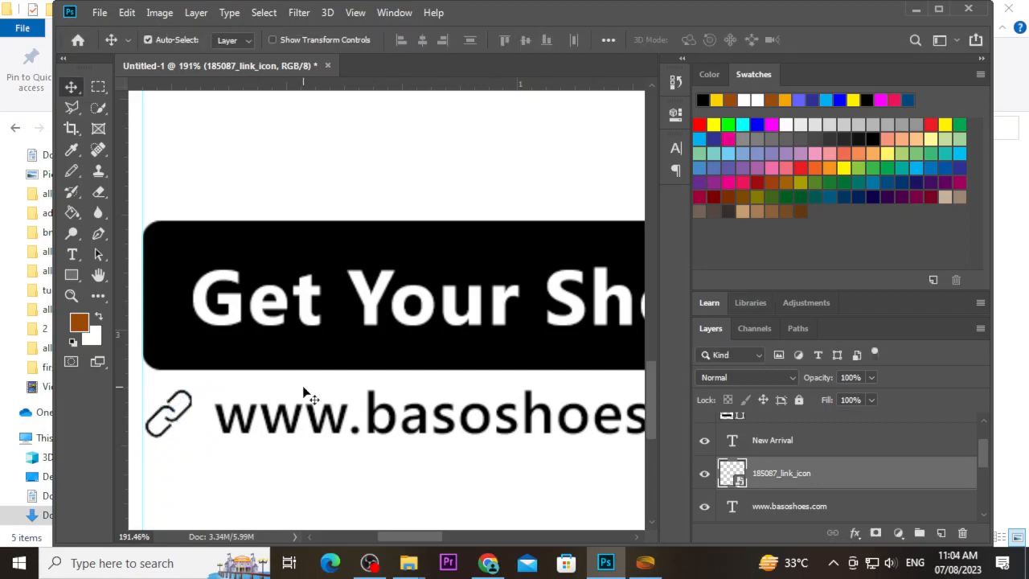
key(Down)
key(Down)
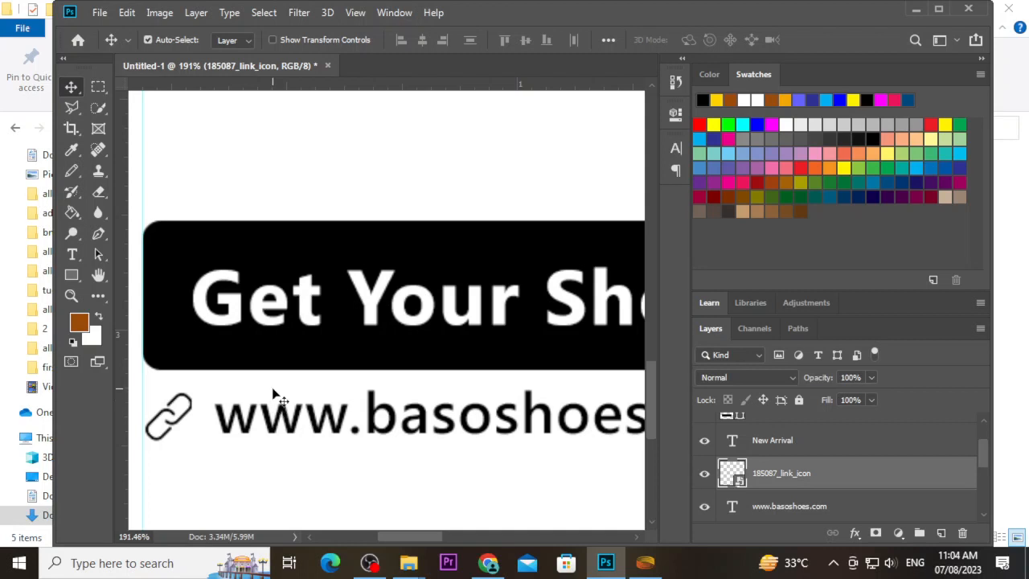
Step: Nudge the web address left and slightly up to close the gap to the link icon
click(276, 410)
key(Left)
key(Left)
key(Left)
key(Left)
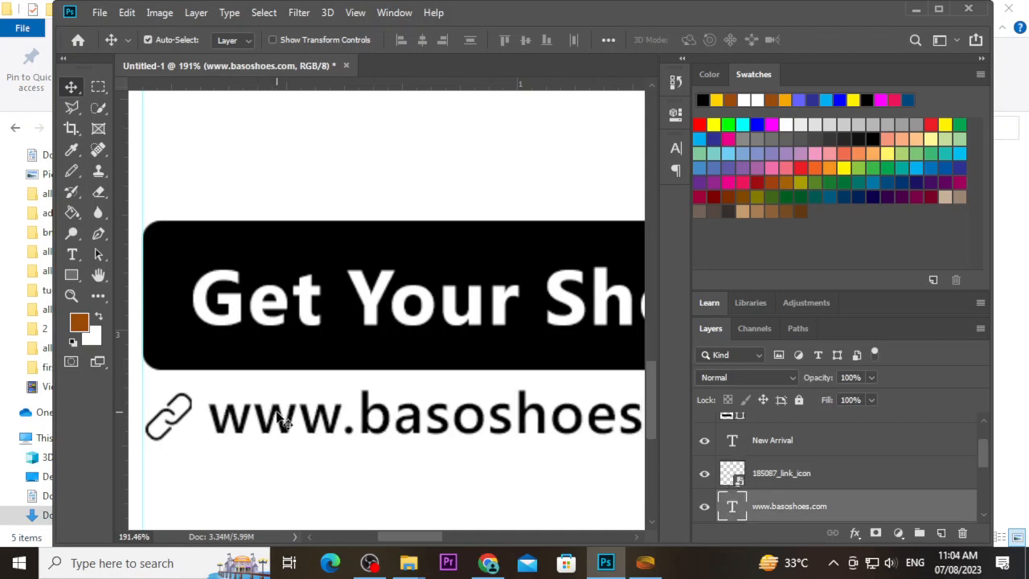
key(Up)
key(Up)
key(Left)
key(Left)
key(Left)
key(Left)
key(Left)
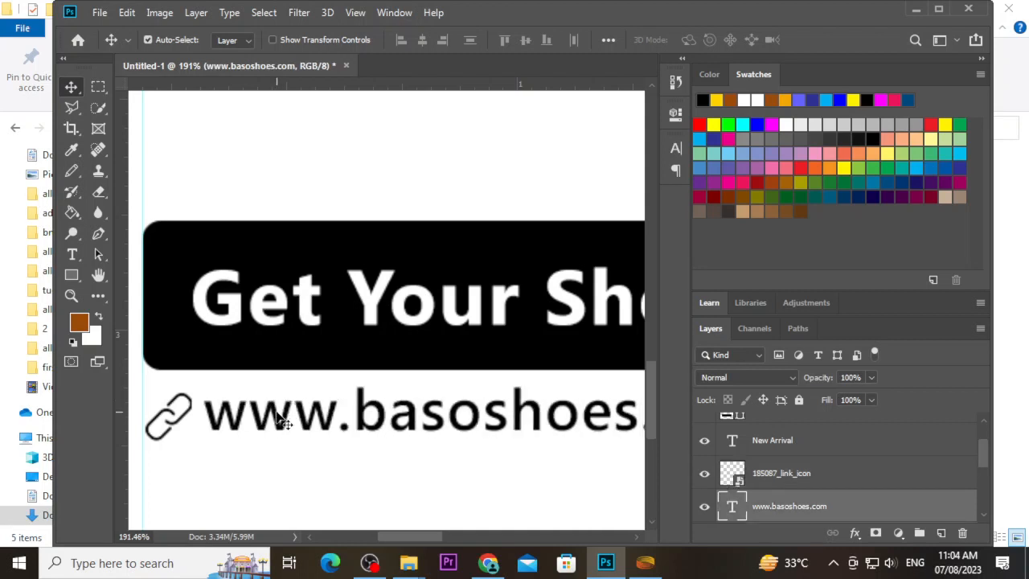
key(Right)
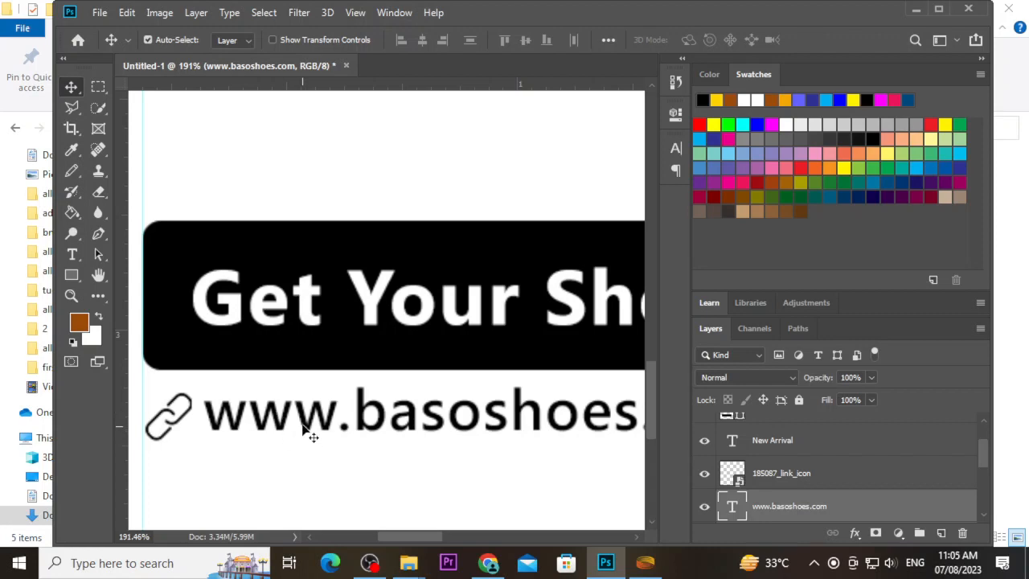
Step: Place the WhatsApp icon from the assets folder into the poster, scaled down near the canvas's bottom-right corner
scroll(311, 437, down, 4)
scroll(375, 424, down, 4)
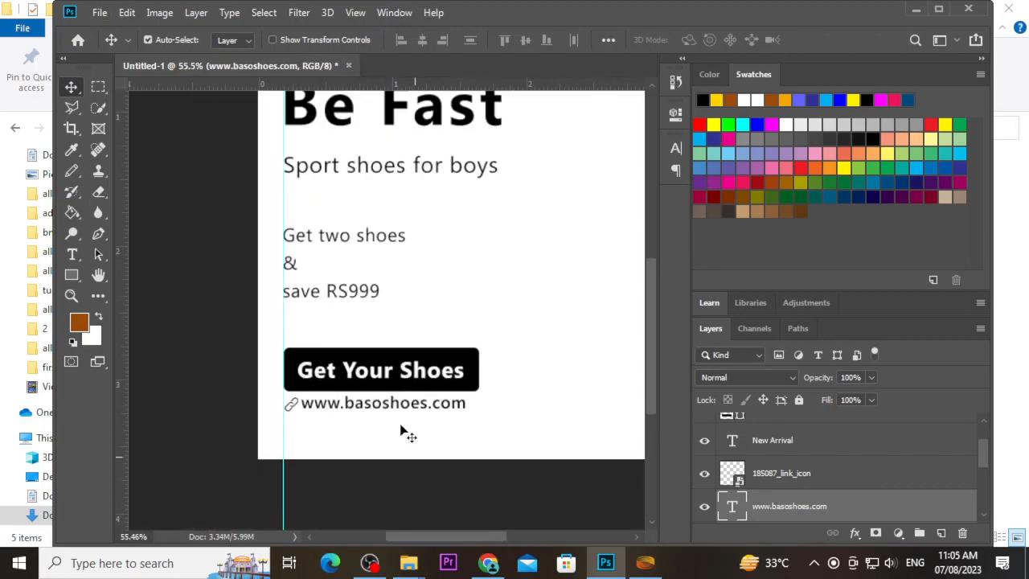
key(ctrl)
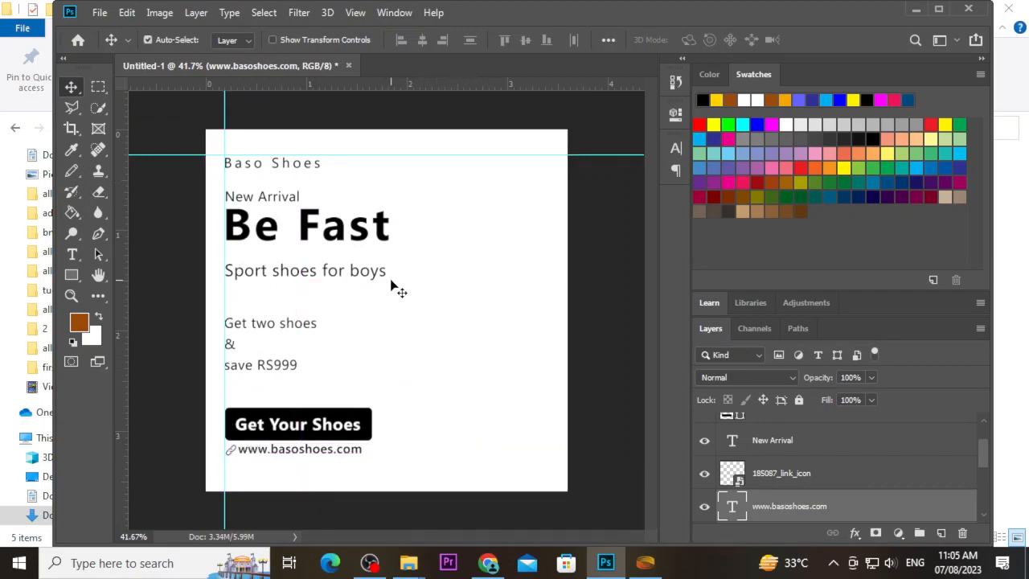
click(409, 567)
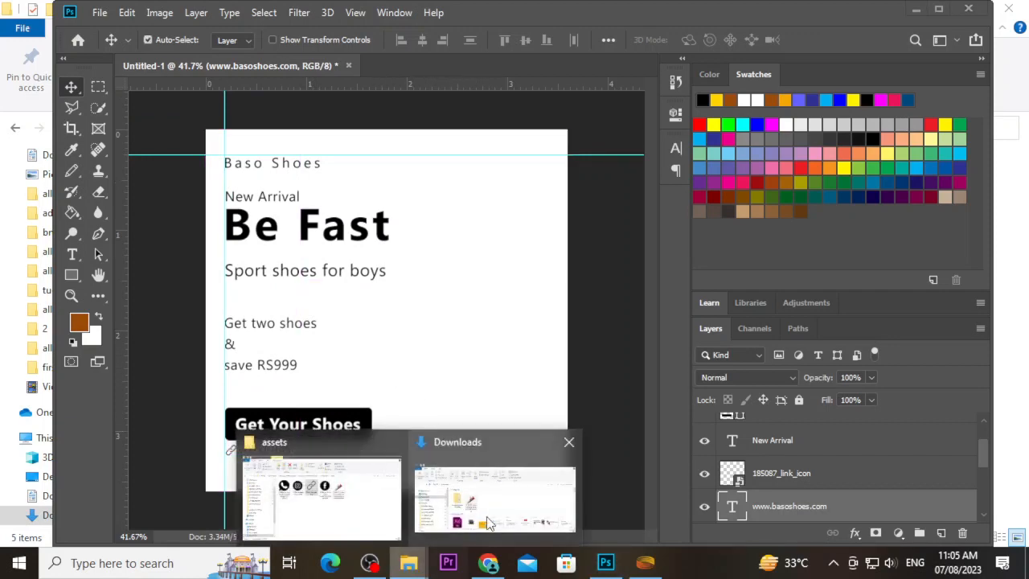
click(318, 487)
drag(270, 205, 440, 354)
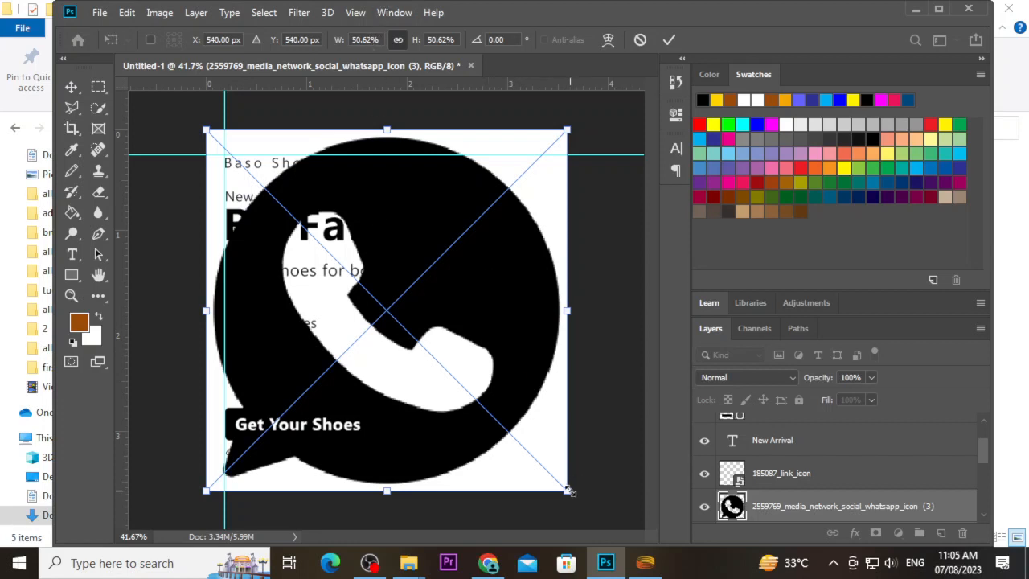
drag(568, 490, 484, 441)
mouse_move(499, 476)
mouse_down()
mouse_move(476, 444)
mouse_move(510, 476)
mouse_up()
key(Return)
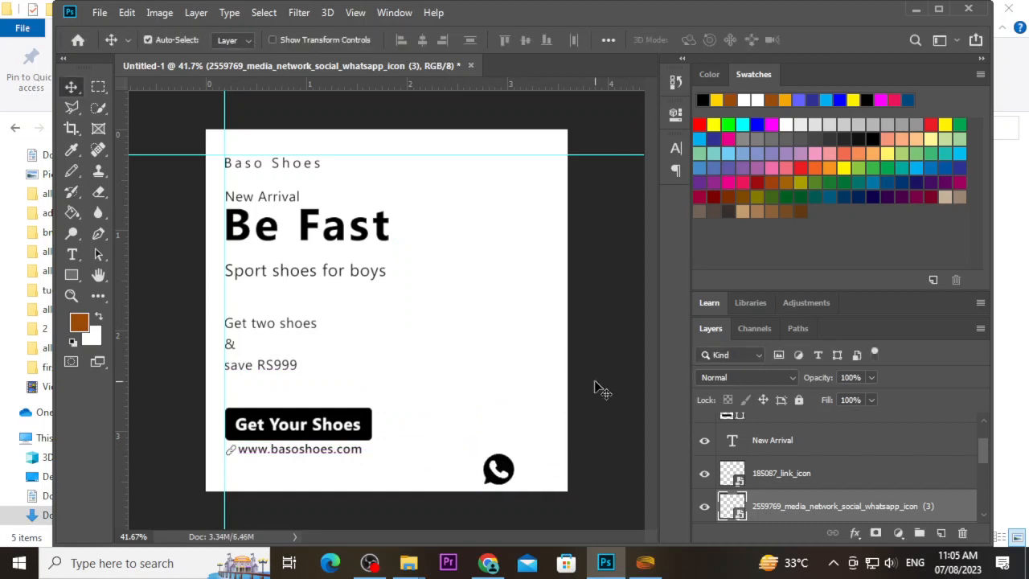
Step: Scale the WhatsApp icon down to less than half its size, close to the height of the web address line
scroll(510, 471, up, 3)
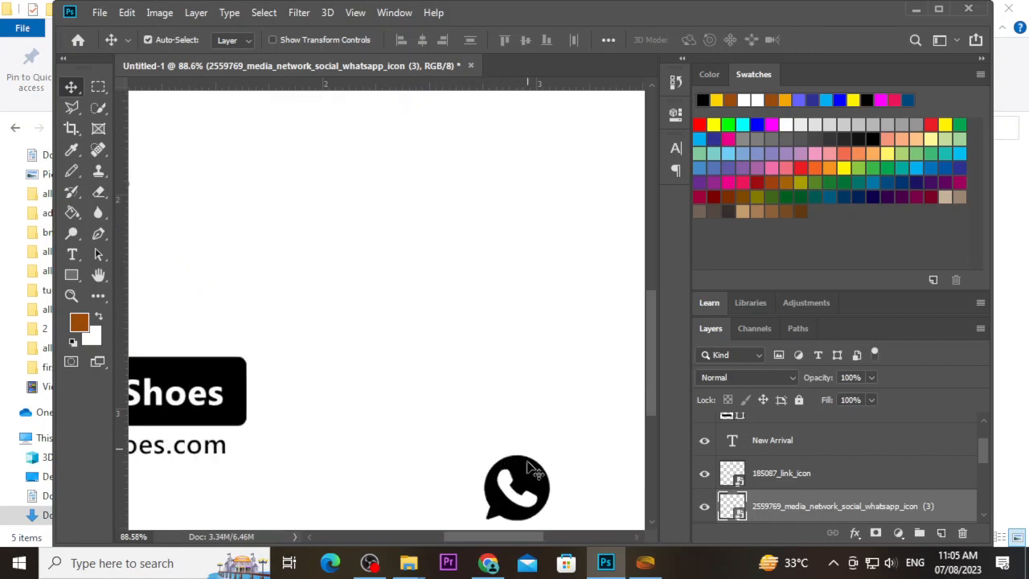
scroll(530, 471, down, 1)
key(ctrl+t)
drag(551, 470, 512, 431)
click(669, 39)
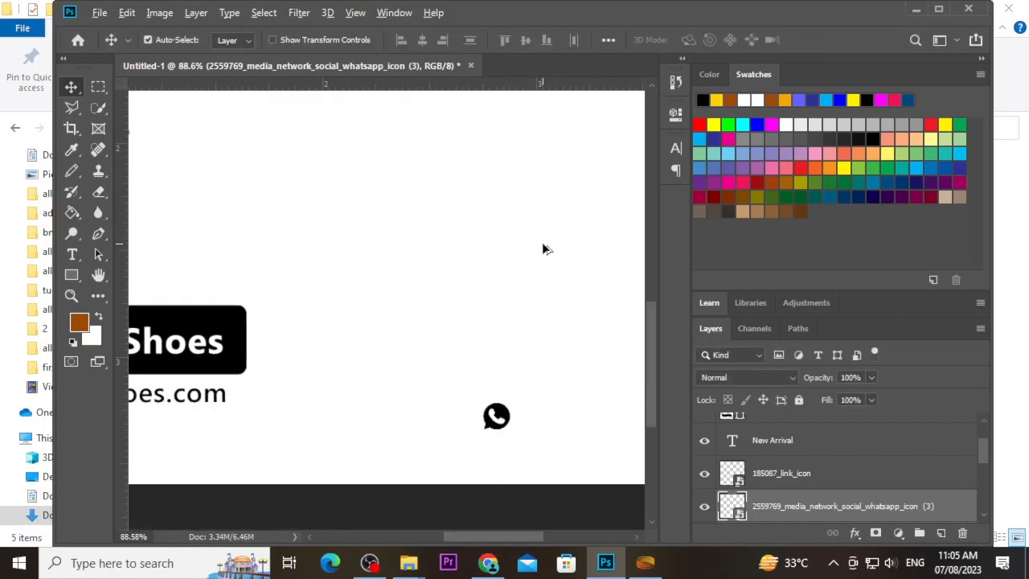
Step: Move the small WhatsApp icon down and slightly right, close to the canvas's bottom edge
scroll(542, 248, down, 3)
key(Tab)
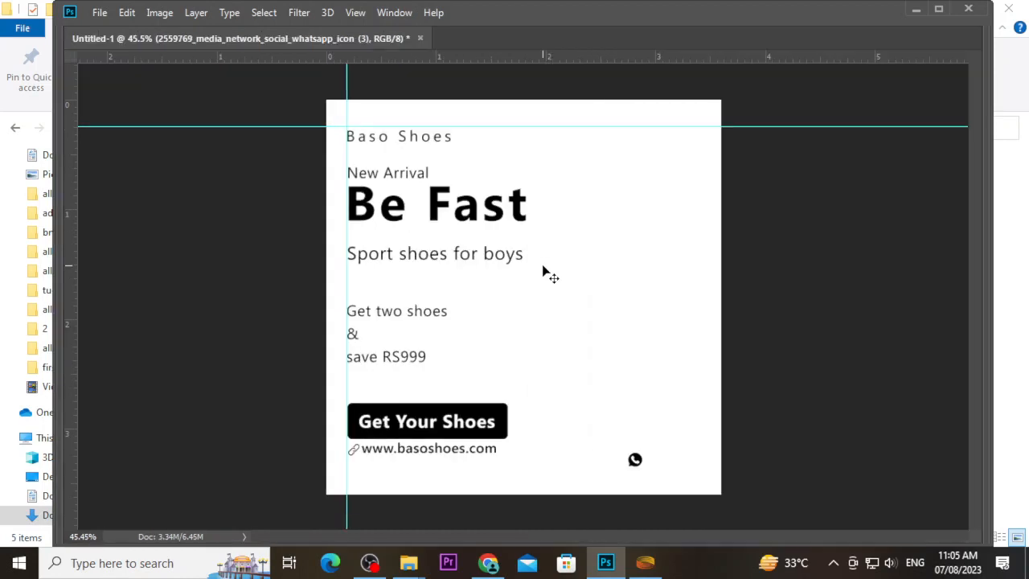
key(Tab)
scroll(509, 490, up, 2)
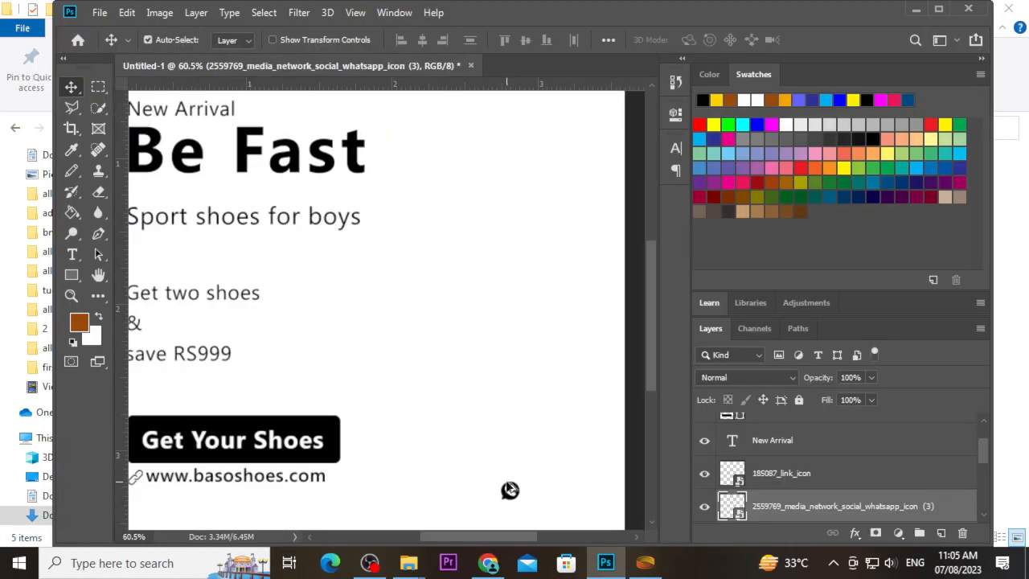
scroll(536, 476, down, 2)
drag(510, 427, 526, 452)
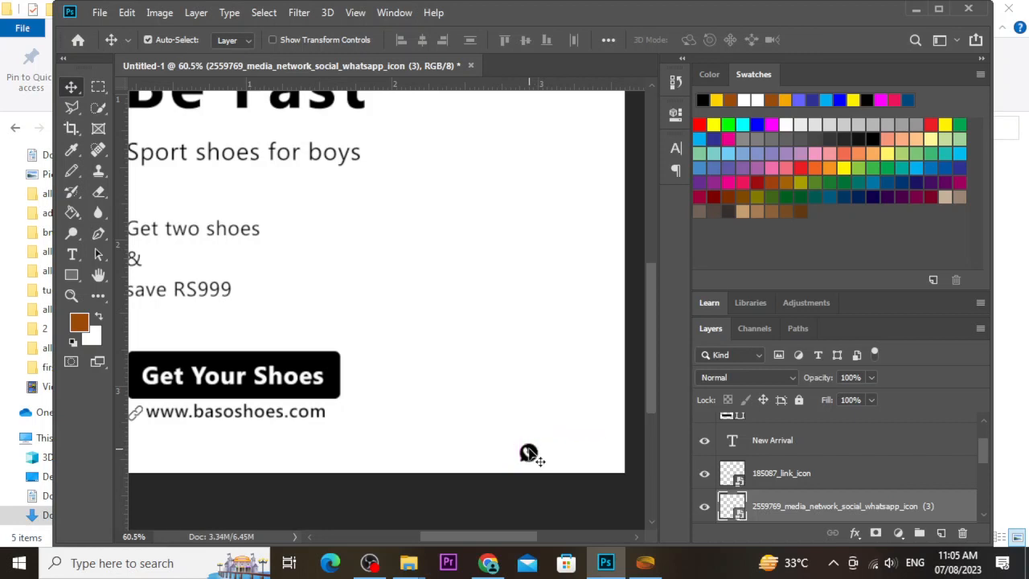
Step: Nudge the WhatsApp icon slightly left and down, and check its transform scale
key(Left)
key(Down)
key(ctrl+t)
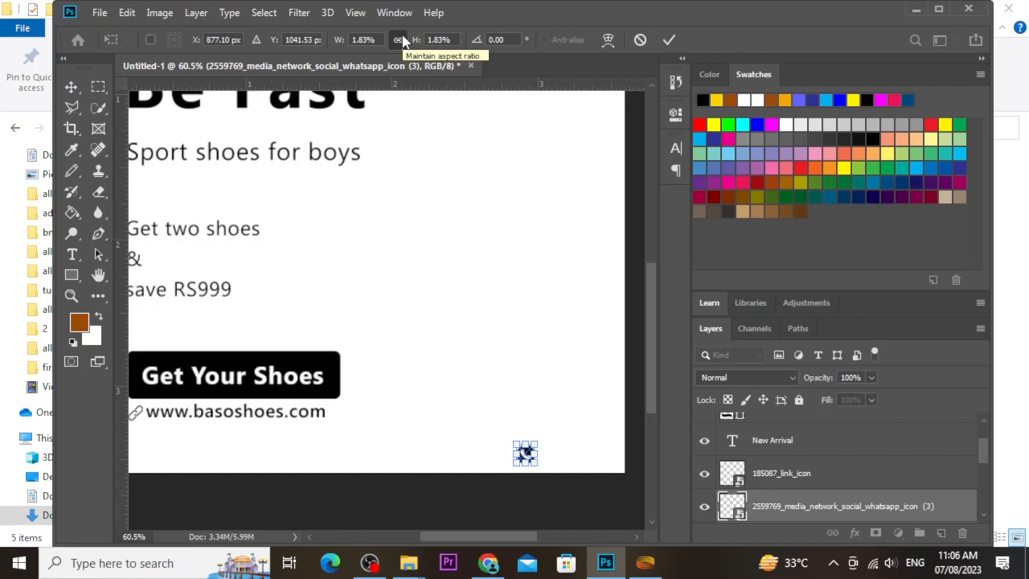
click(669, 40)
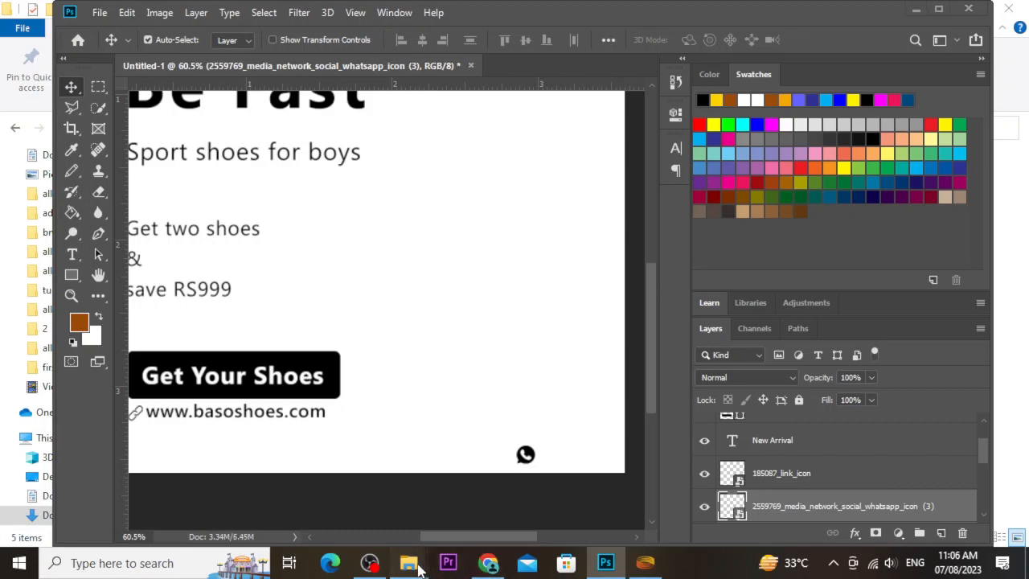
Step: Place the Instagram icon from the assets folder at 1.83% scale, just to the right of the WhatsApp icon
mouse_move(411, 567)
click(360, 485)
drag(357, 193, 409, 331)
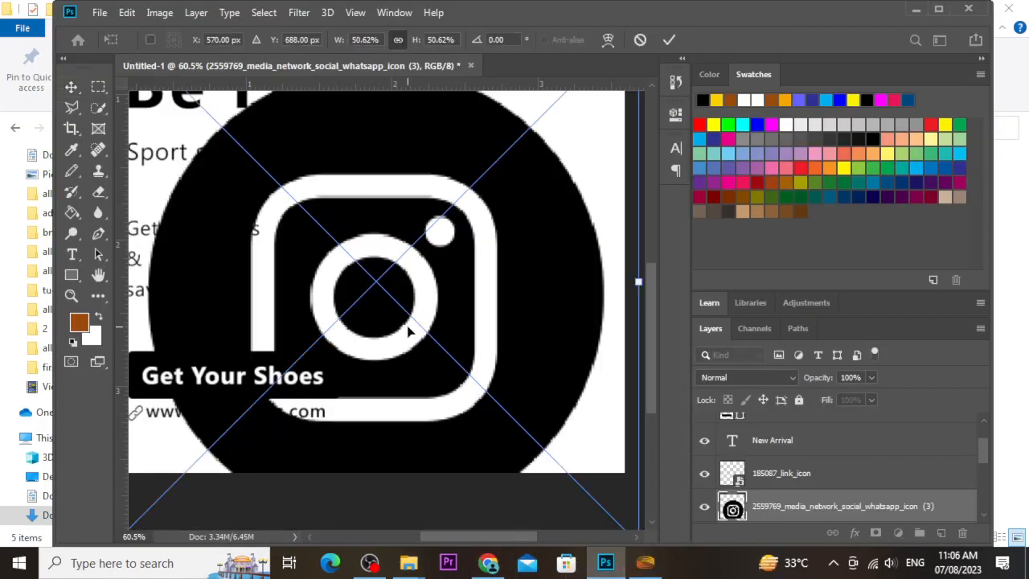
click(357, 42)
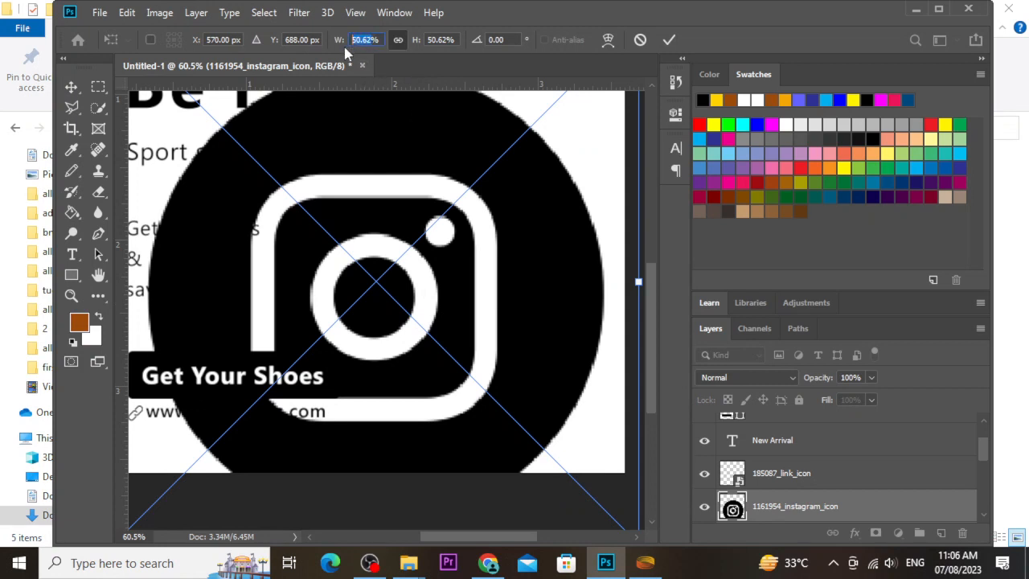
text(1.83)
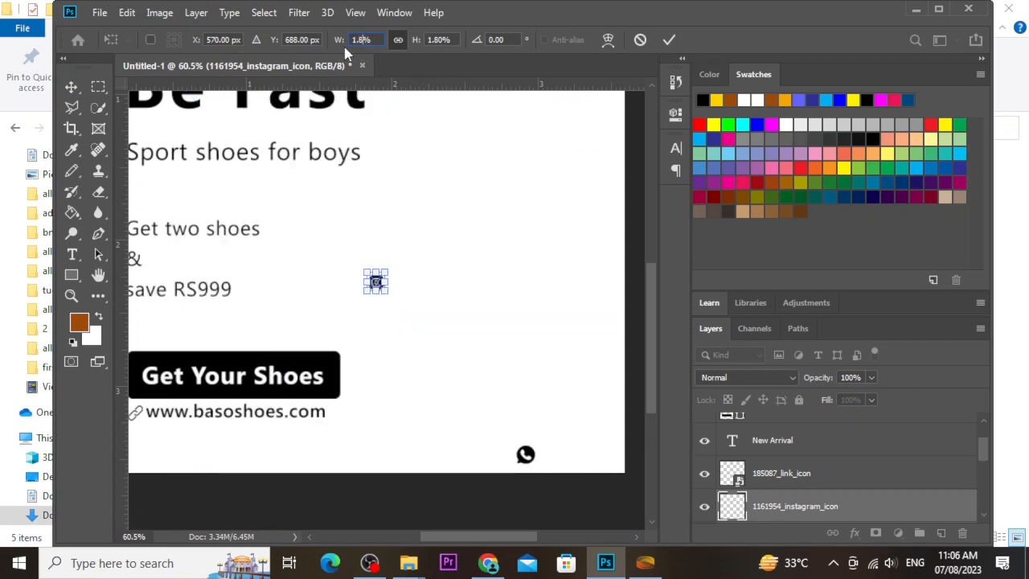
click(71, 86)
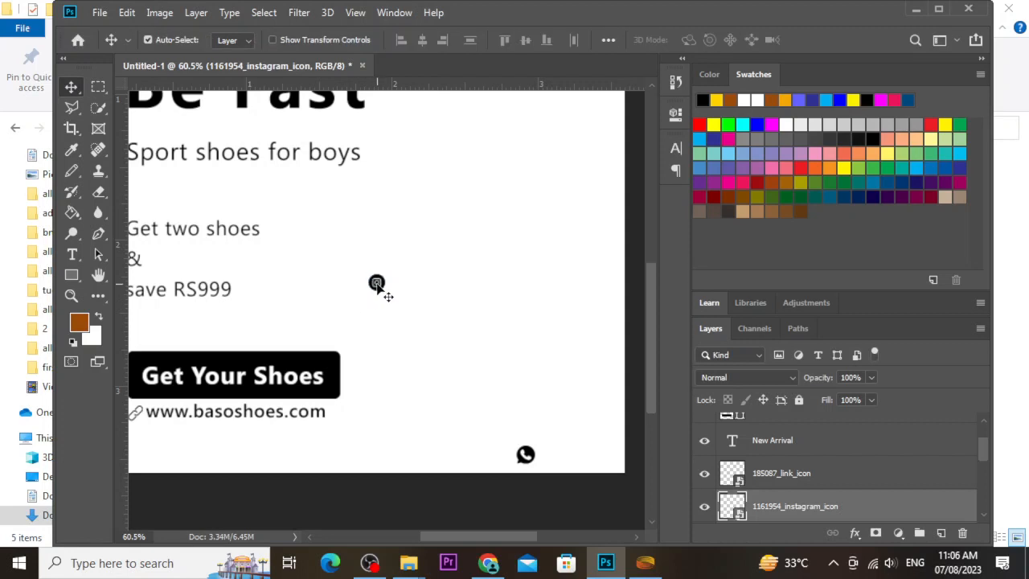
drag(377, 283, 561, 461)
click(560, 460)
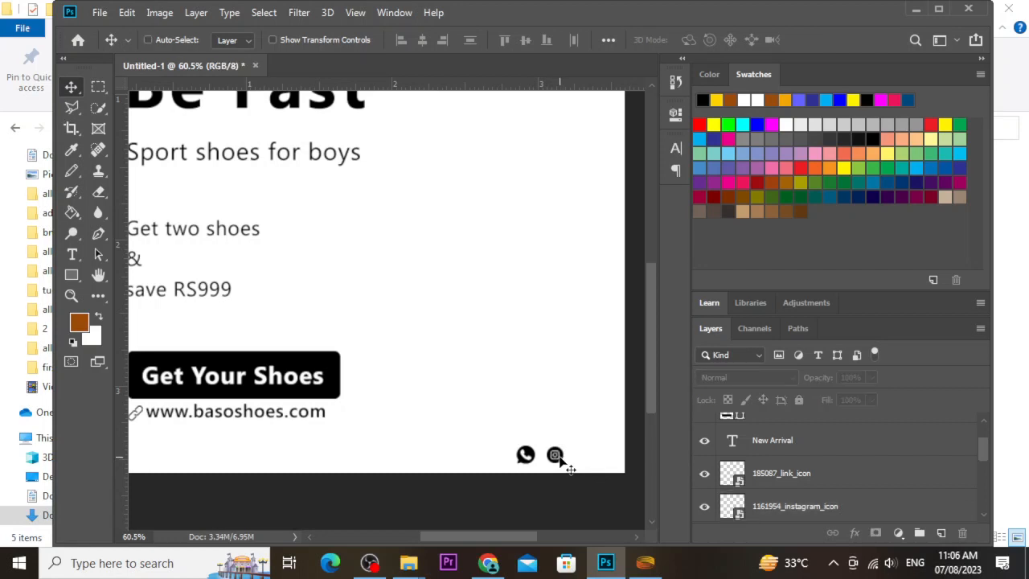
Step: Scale the Instagram icon up proportionally to 1.98% to approach the WhatsApp icon's size
scroll(558, 463, up, 5)
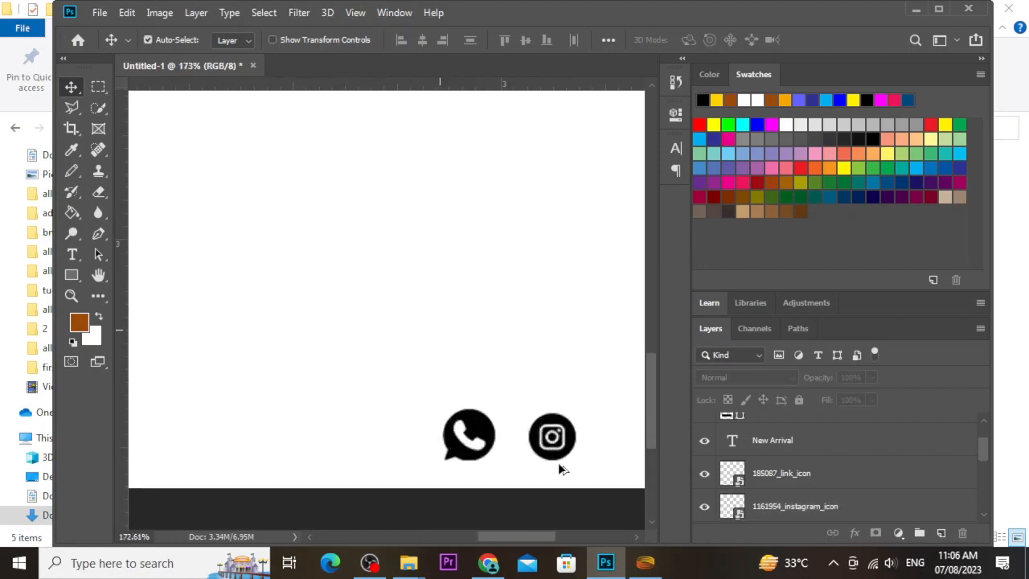
click(568, 454)
key(ctrl+t)
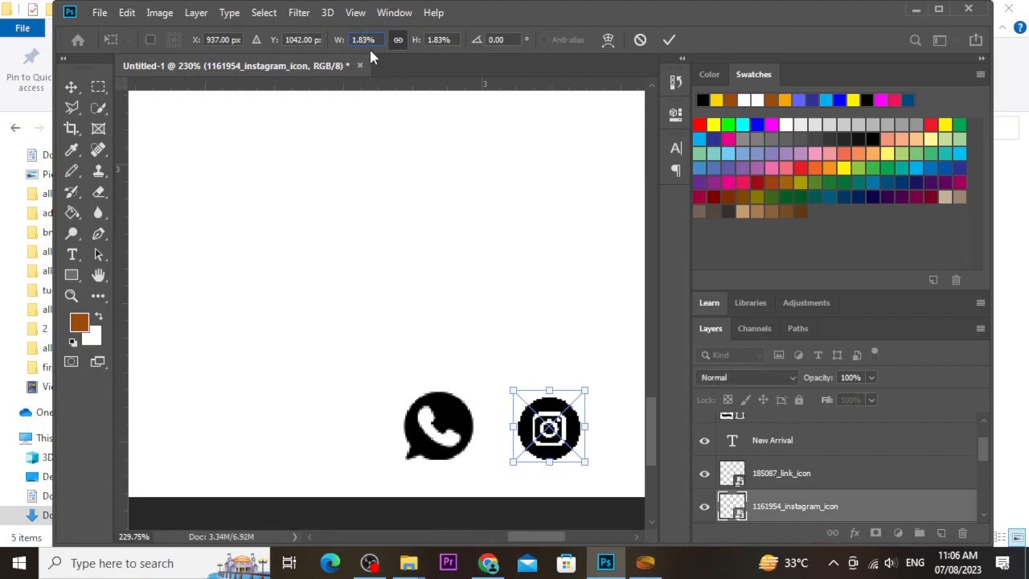
text(1.9)
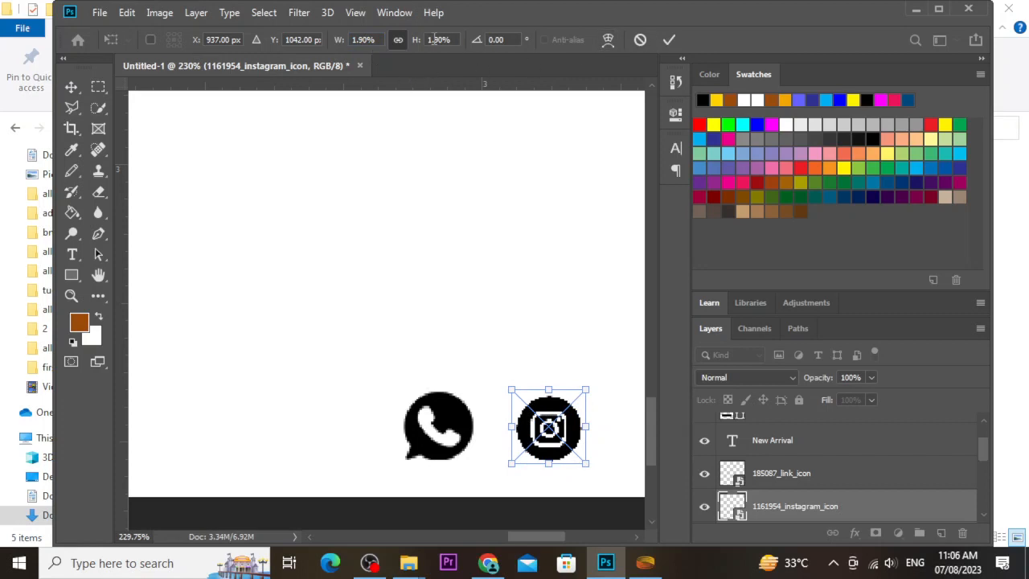
text(2)
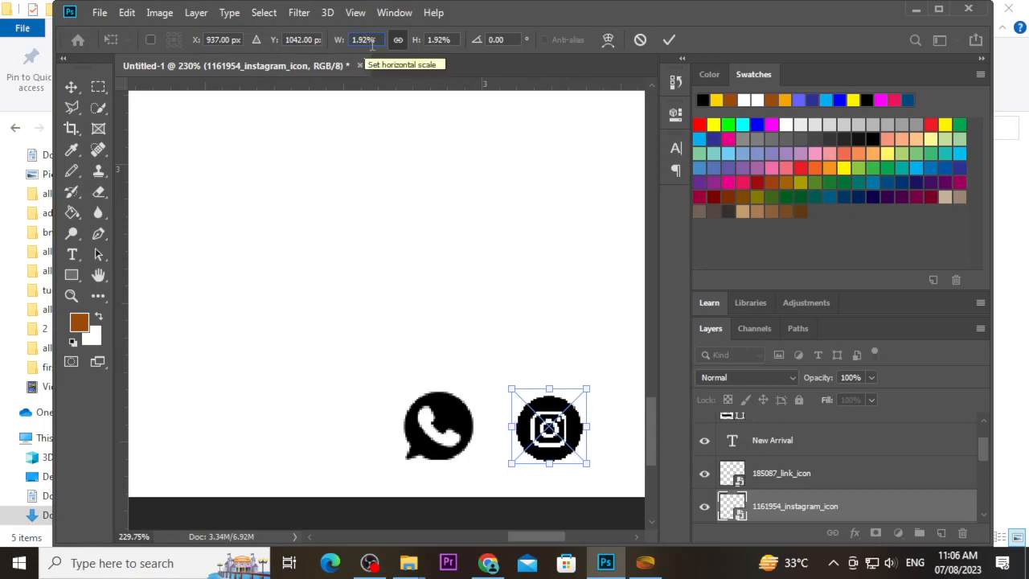
key(BackSpace)
text(4)
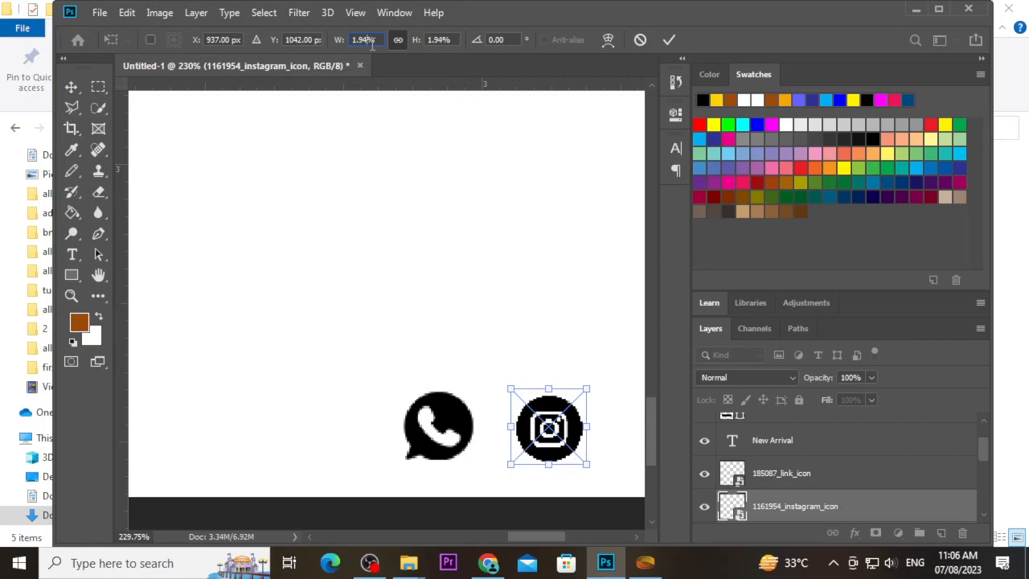
key(BackSpace)
text(8)
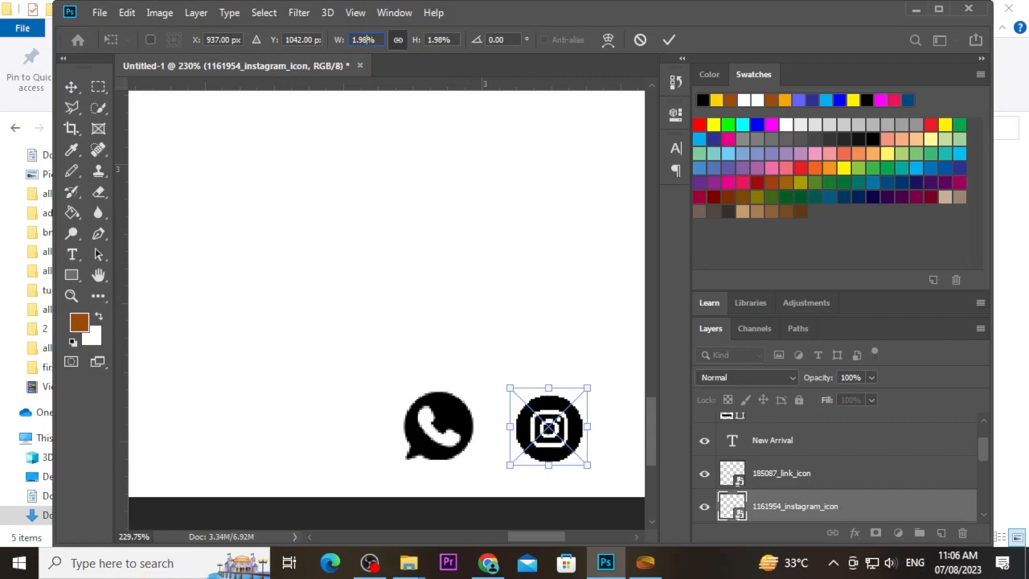
click(669, 39)
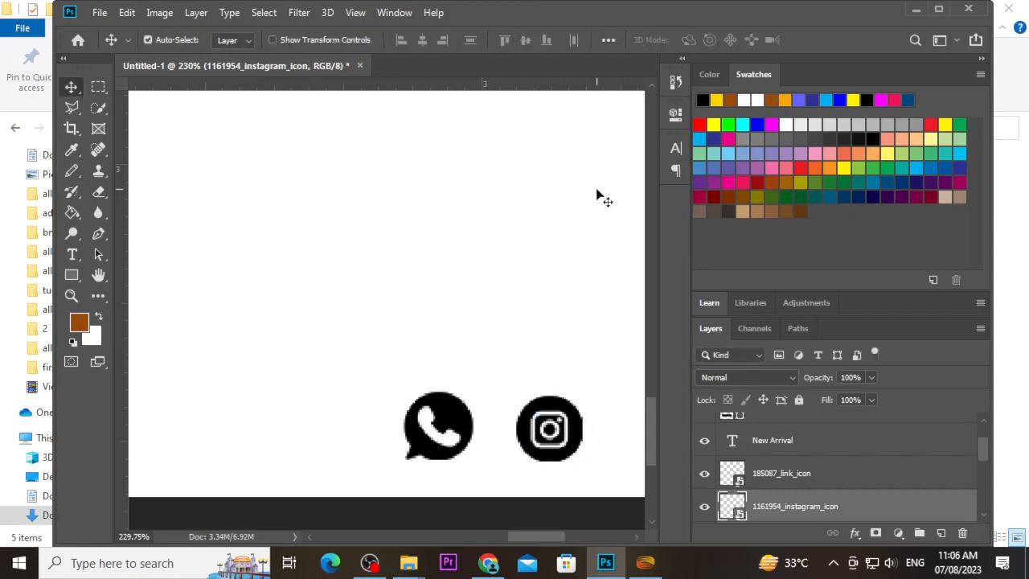
Step: Set the Instagram icon's scale to 2% so it matches the WhatsApp icon's size
scroll(563, 294, down, 5)
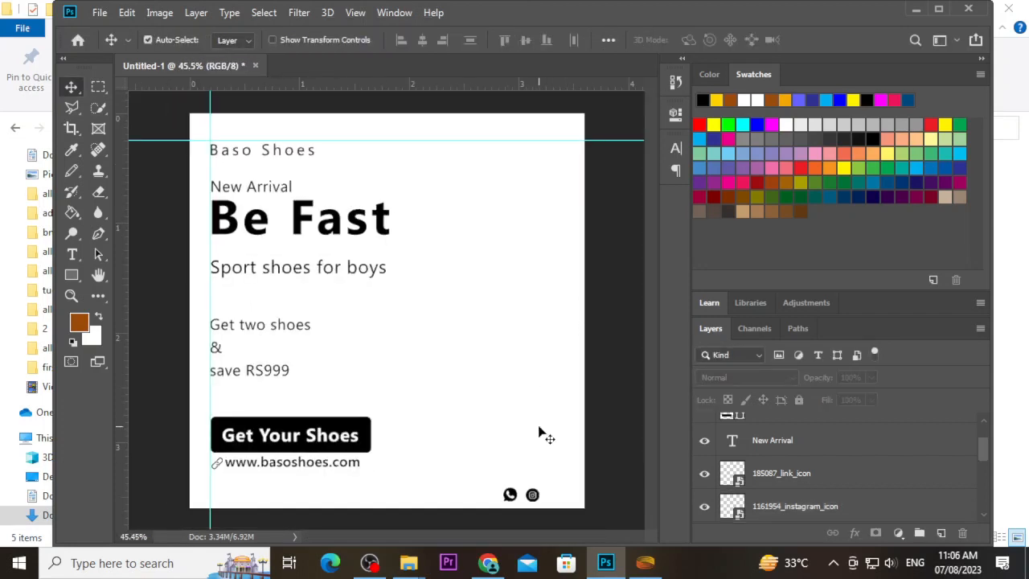
scroll(541, 498, up, 10)
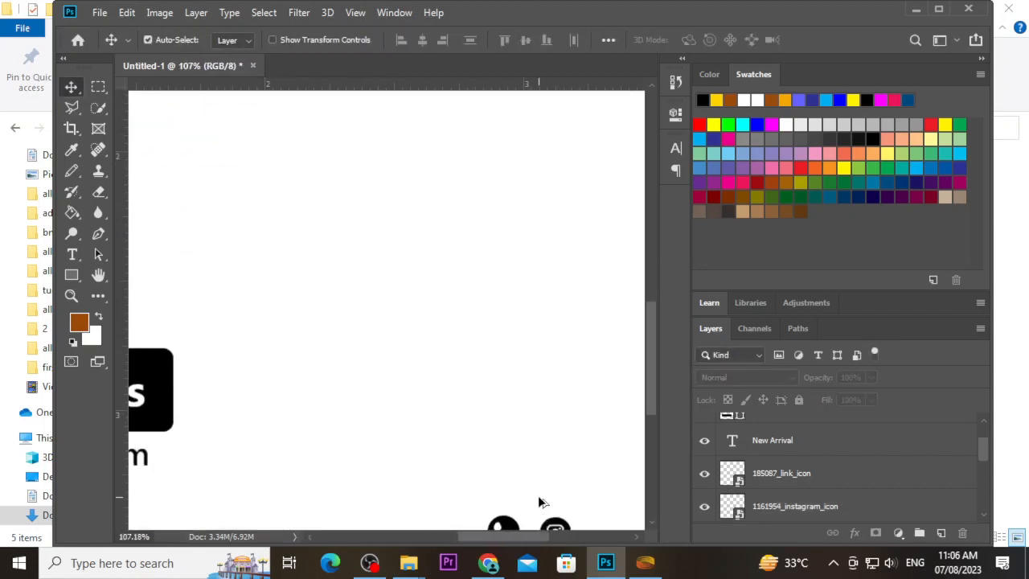
click(587, 482)
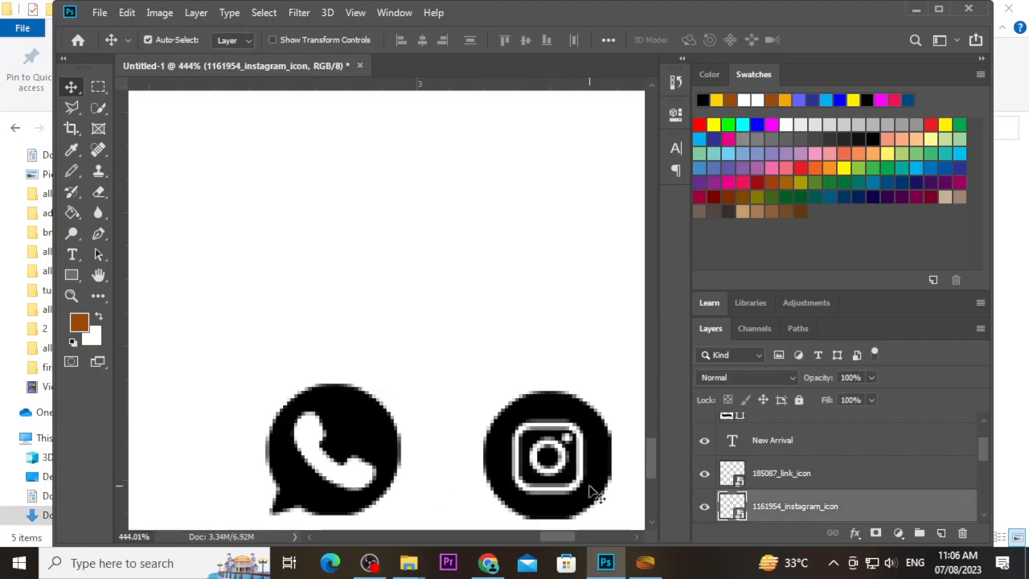
key(ctrl+t)
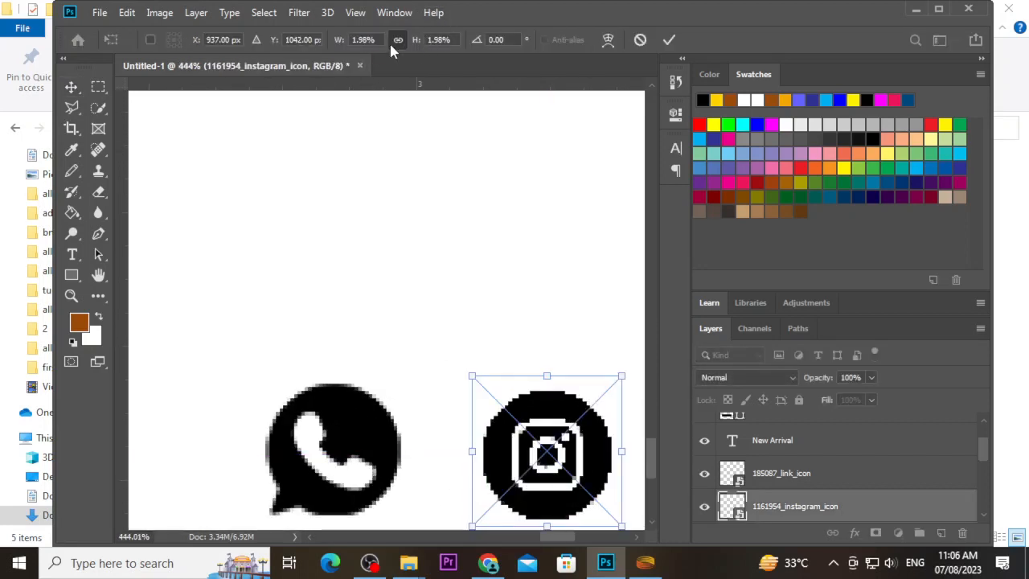
click(345, 45)
text(2)
key(Return)
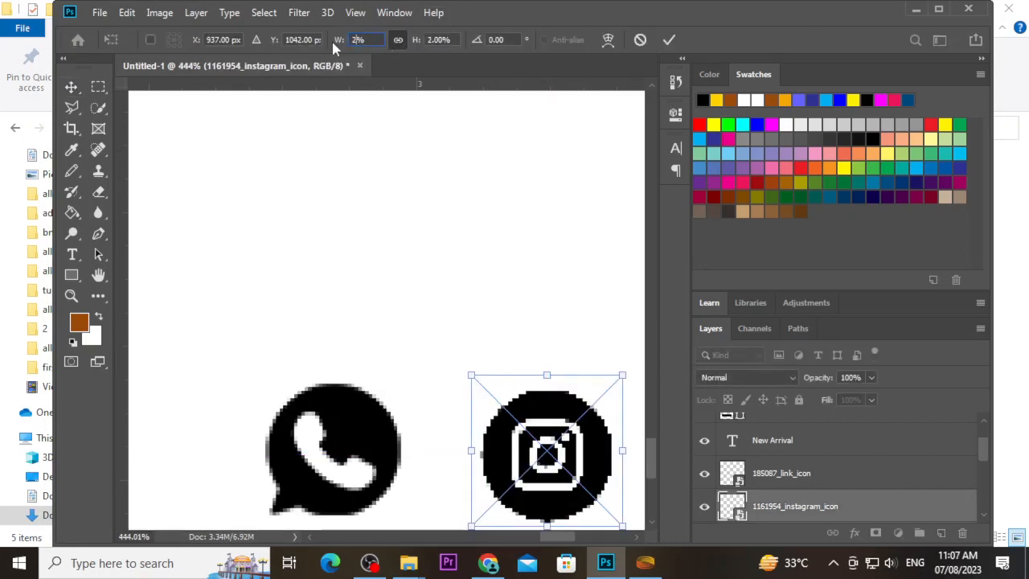
Step: Place the Facebook icon from the assets folder at 1.83% scale, just to the right of the Instagram icon
scroll(509, 270, down, 7)
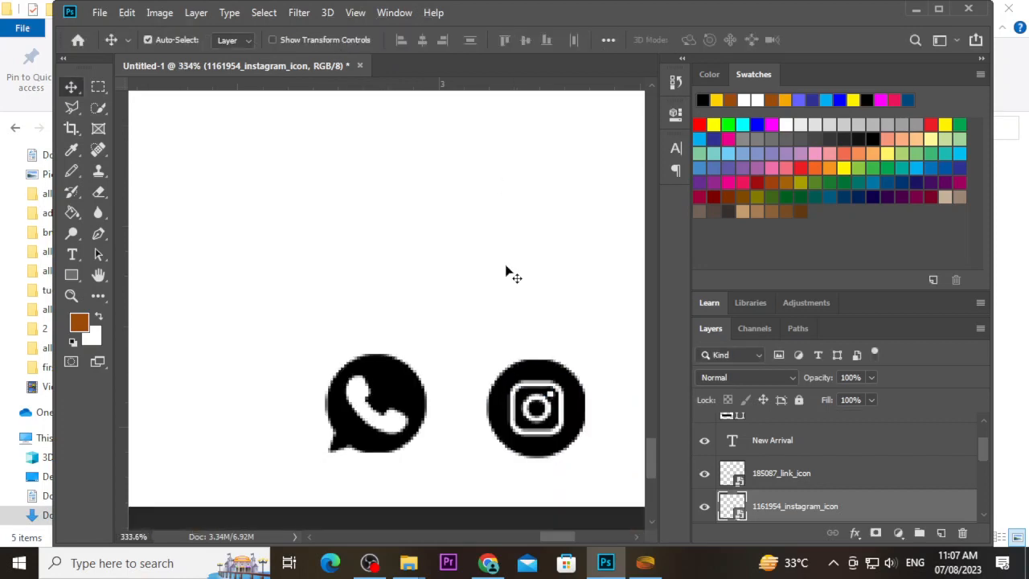
mouse_move(409, 563)
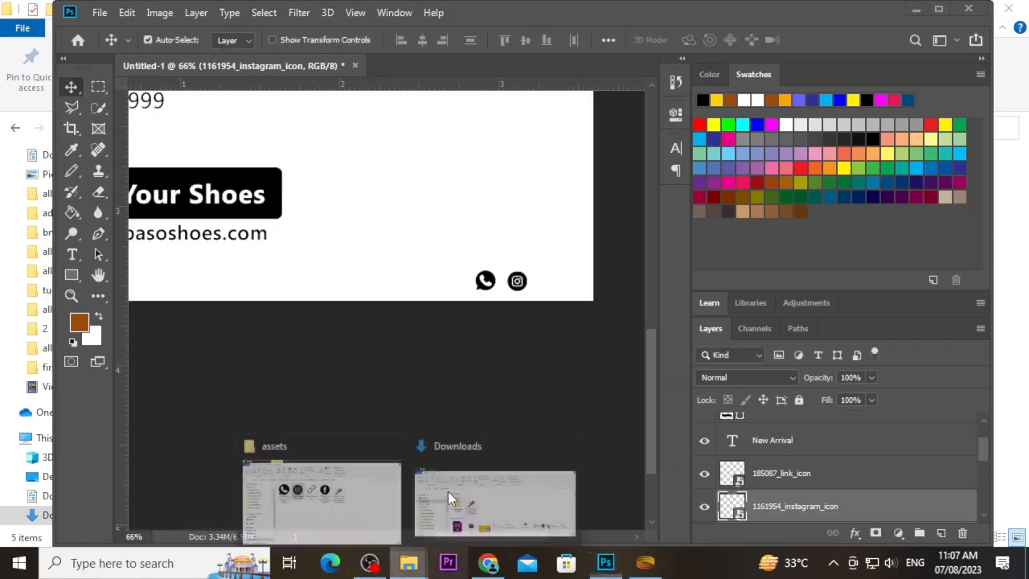
click(321, 492)
click(531, 208)
drag(531, 208, 386, 278)
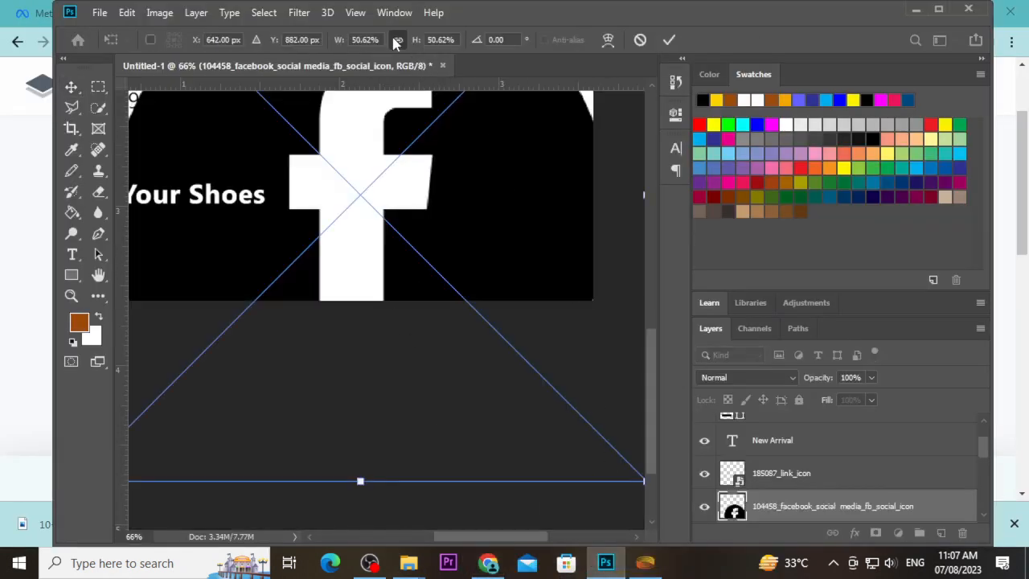
double_click(362, 39)
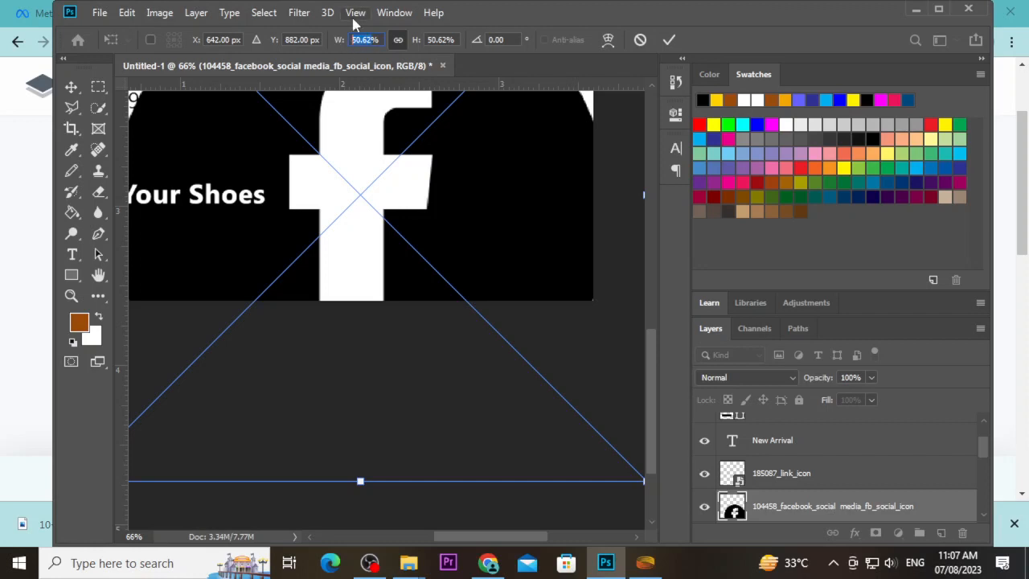
text(1.8)
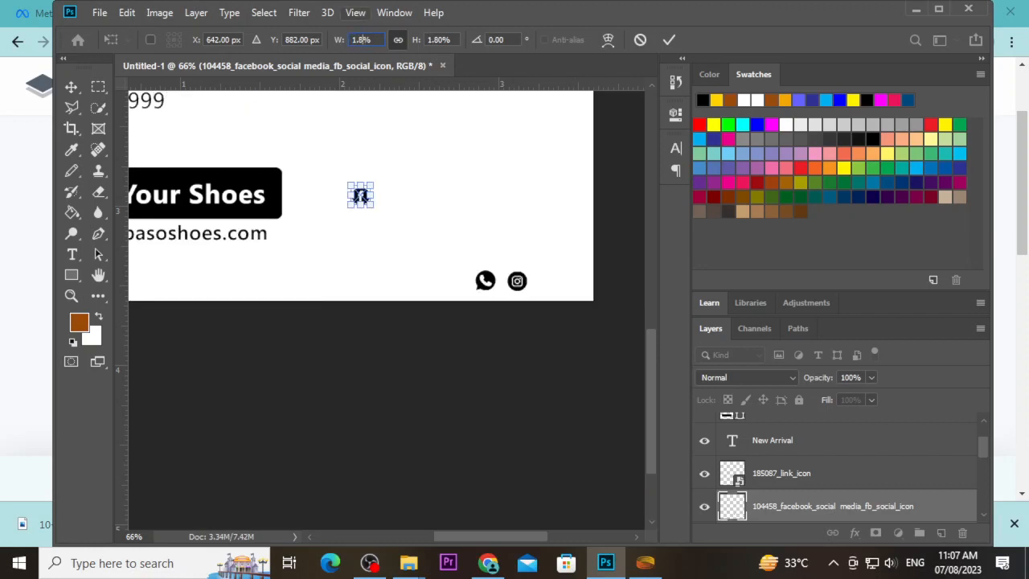
text(3)
click(669, 39)
drag(372, 203, 561, 289)
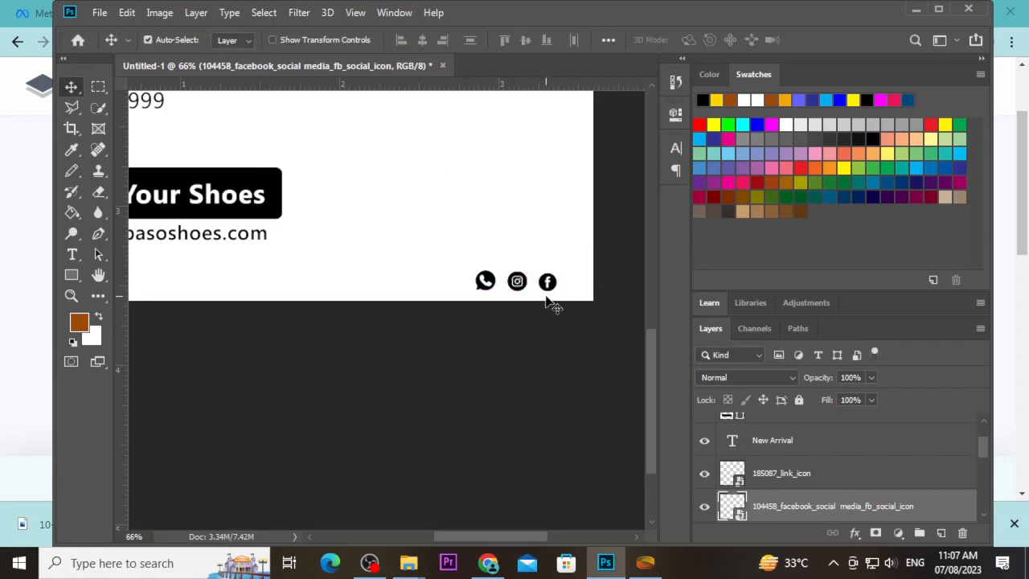
Step: Shift the Instagram and Facebook icons slightly up to line up with the WhatsApp icon
scroll(525, 284, up, 3)
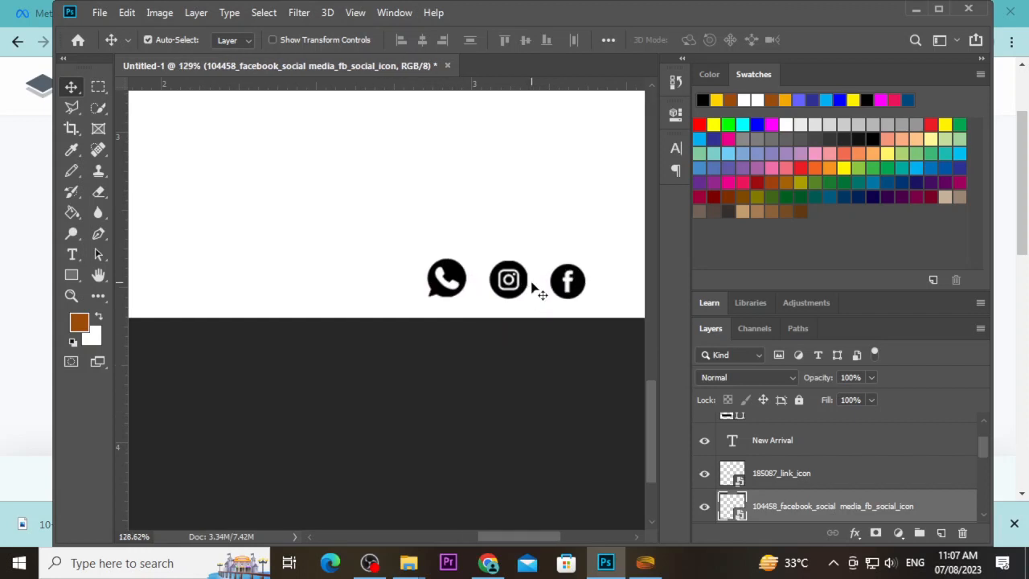
click(512, 269)
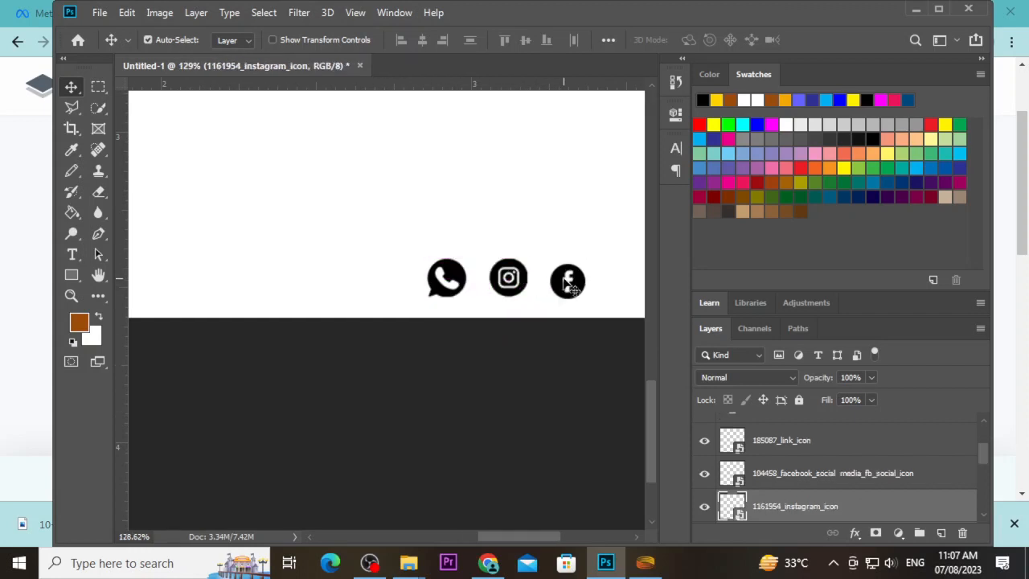
drag(565, 280, 563, 278)
Step: Select all three social media icons and move them together closer to the canvas's bottom-right corner
drag(427, 235, 577, 297)
scroll(577, 296, down, 5)
drag(498, 286, 523, 297)
click(538, 273)
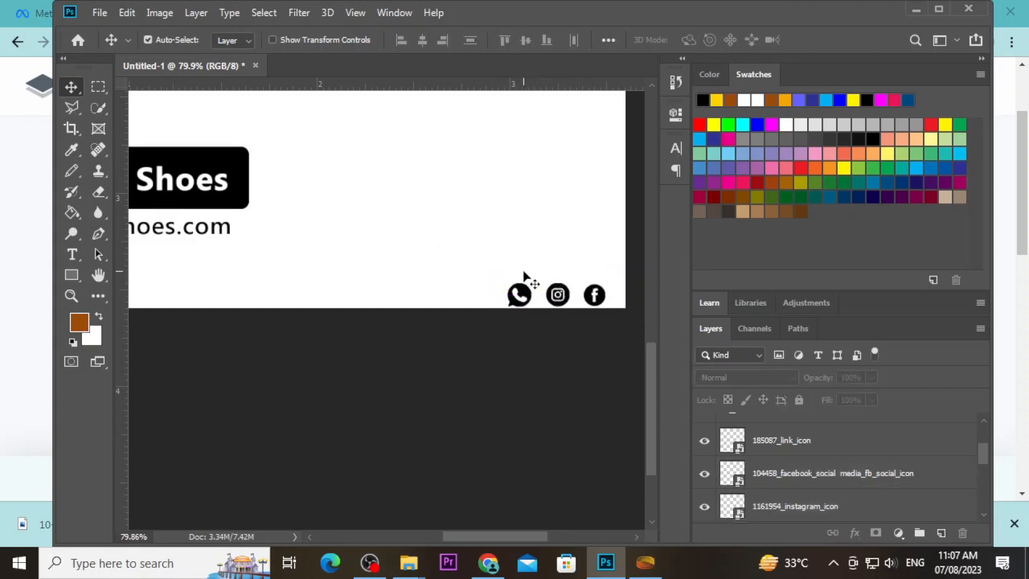
Step: Nudge the three social media icons together upward to leave a margin above the canvas's bottom edge
drag(535, 277, 610, 307)
key(Up)
key(Up)
key(Up)
key(Up)
key(Up)
key(Up)
key(Up)
key(Up)
key(Up)
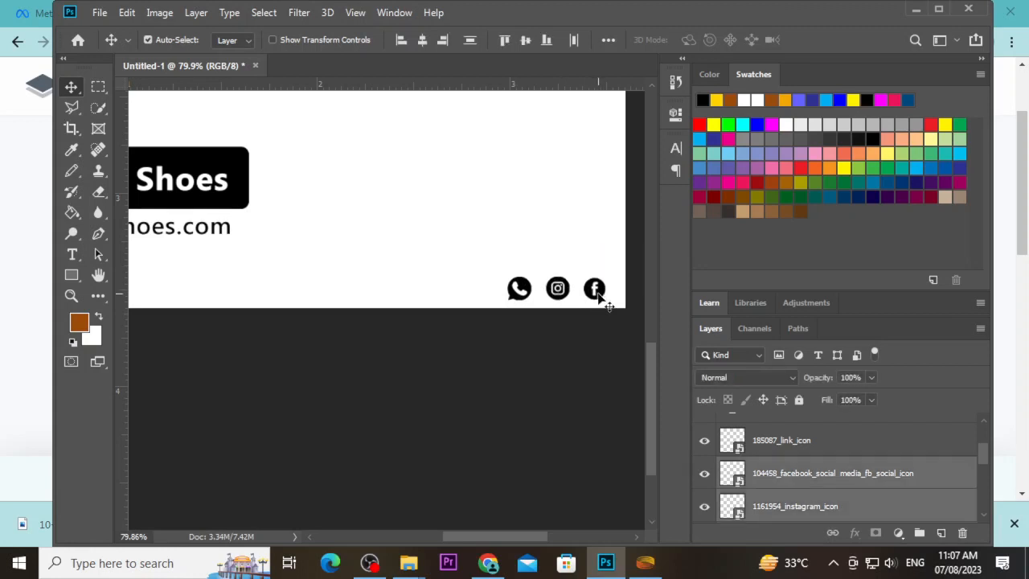
key(Left)
key(Left)
key(Up)
key(Up)
key(Up)
key(Up)
key(Up)
key(Up)
key(Up)
key(Up)
key(Up)
key(Up)
key(Up)
key(Up)
key(Up)
key(Up)
key(Up)
key(Up)
key(Up)
key(Up)
key(Up)
key(Up)
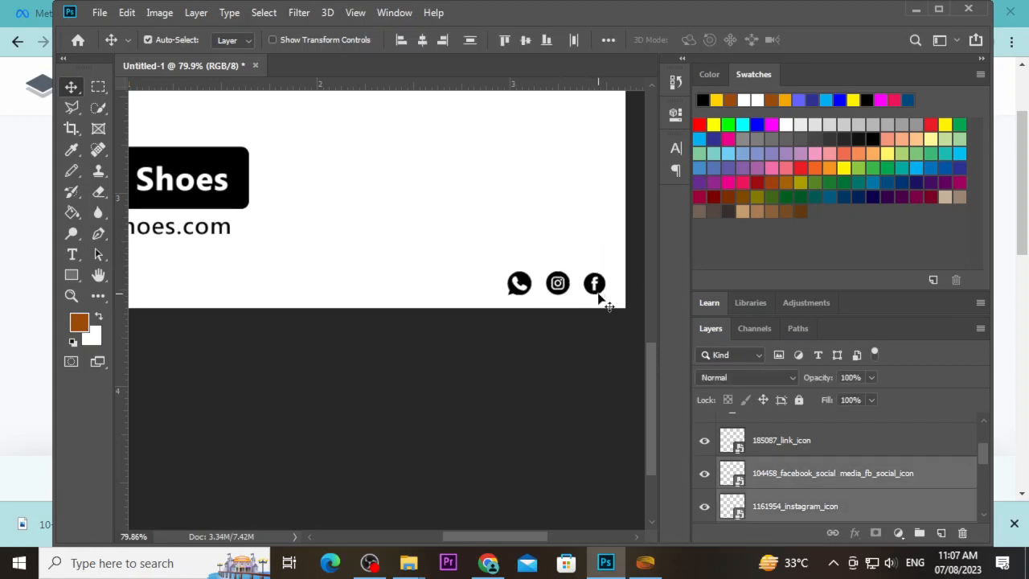
key(Right)
key(Right)
key(Down)
key(Down)
key(Down)
key(Down)
key(Down)
key(Left)
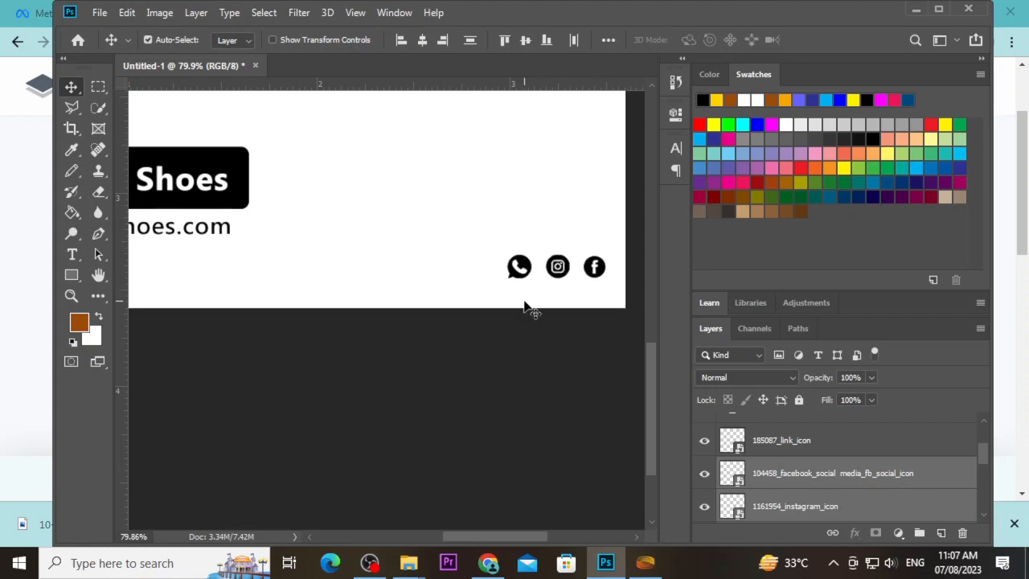
Step: Place the transparent Nike shoe image (10-109181_nike-shoes-png-hd-transparent-png-removebg-preview) from the file folder onto the poster canvas
key(ctrl+0)
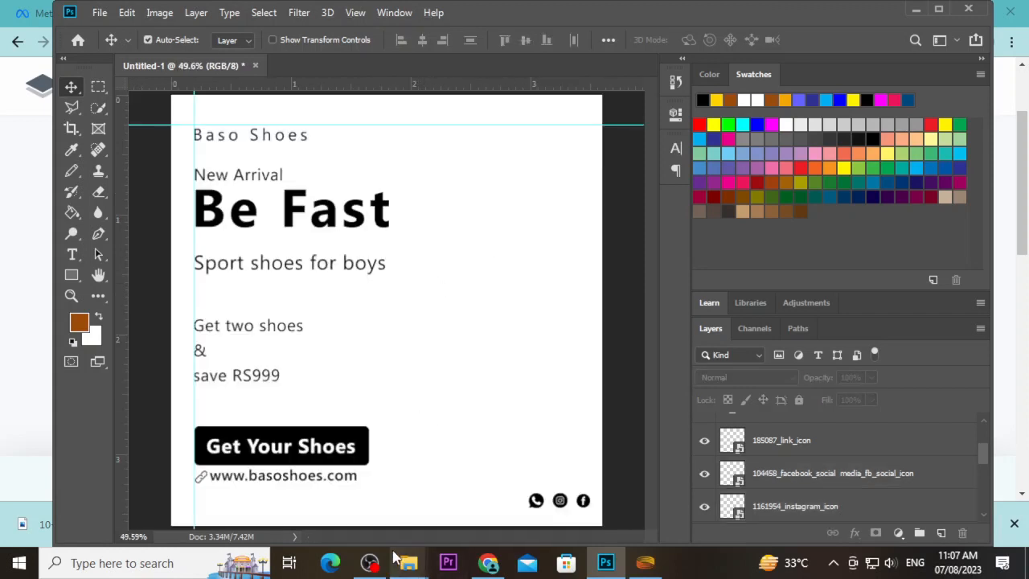
mouse_move(409, 563)
click(397, 504)
drag(623, 213, 476, 341)
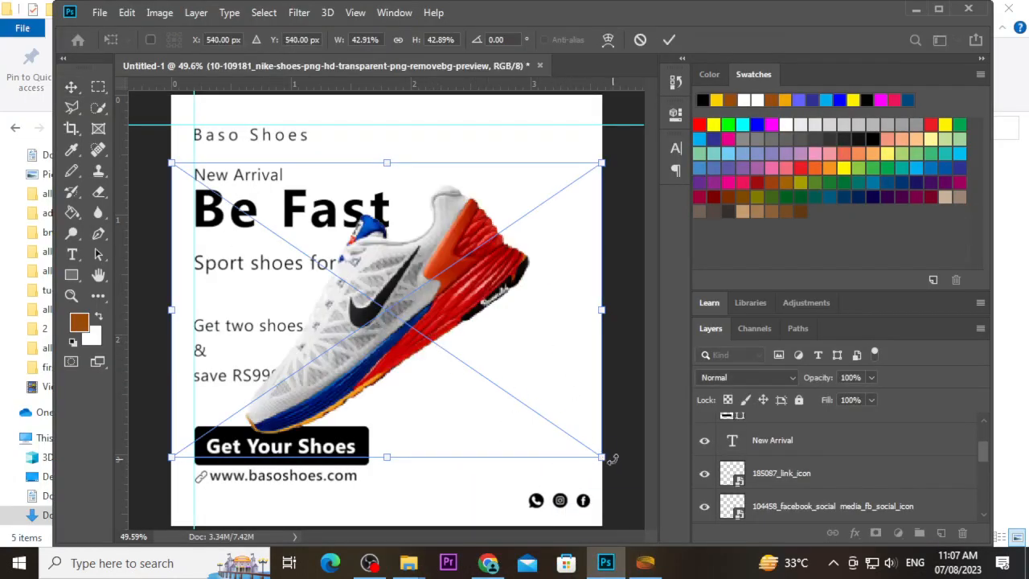
Step: Scale the shoe image to about 32% and position it to the right of the text, centred near X 801 px, Y 513.5 px
drag(602, 457, 507, 390)
drag(336, 288, 456, 299)
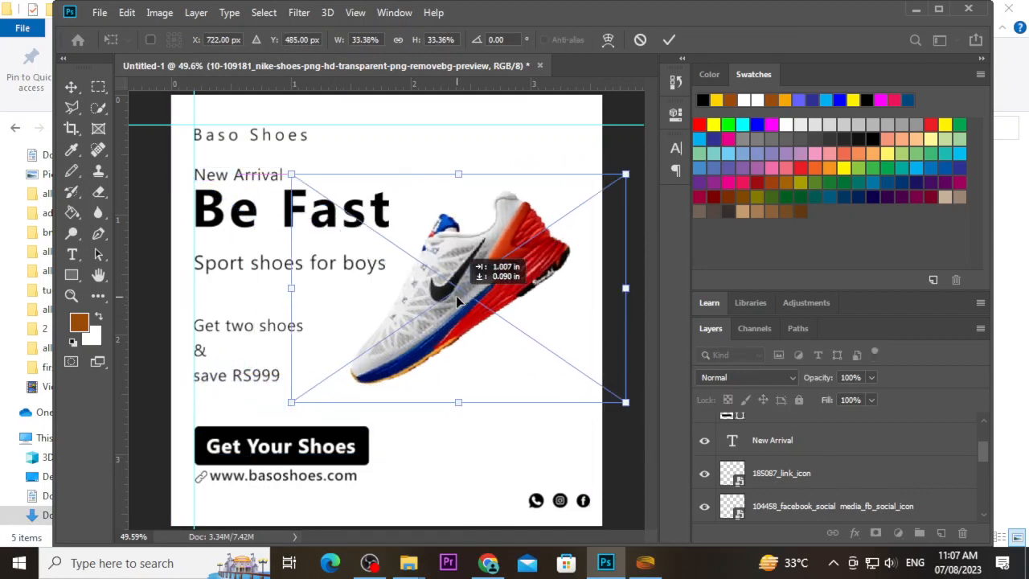
drag(627, 402, 589, 356)
drag(432, 282, 468, 316)
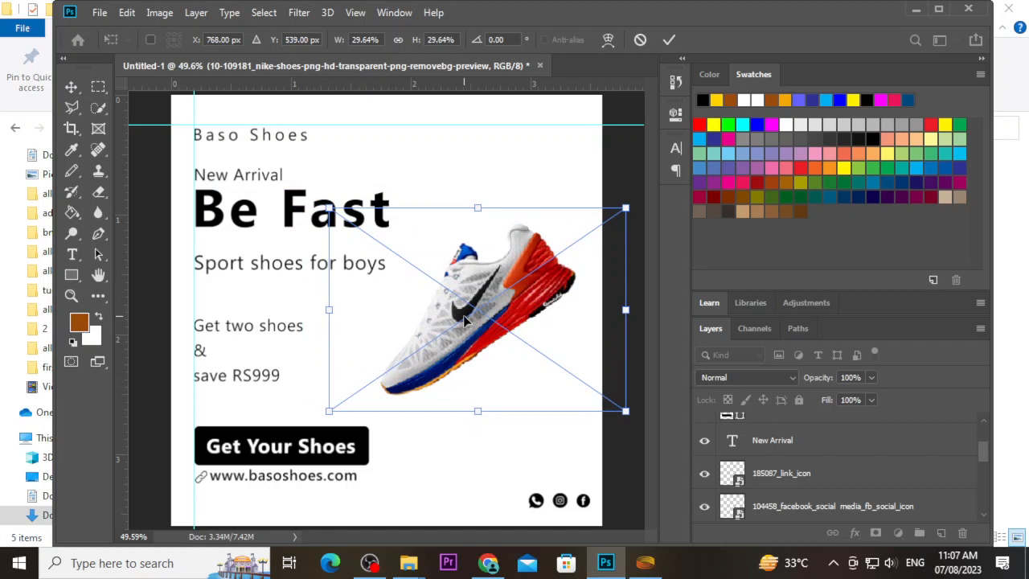
drag(328, 207, 306, 189)
mouse_move(524, 304)
mouse_down()
mouse_move(544, 296)
mouse_move(542, 308)
mouse_up()
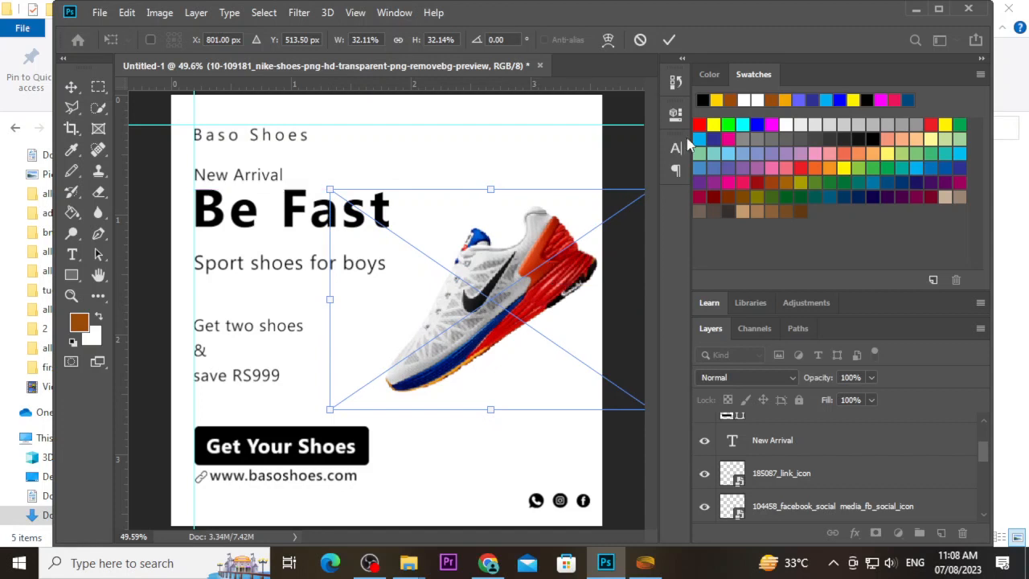
click(670, 39)
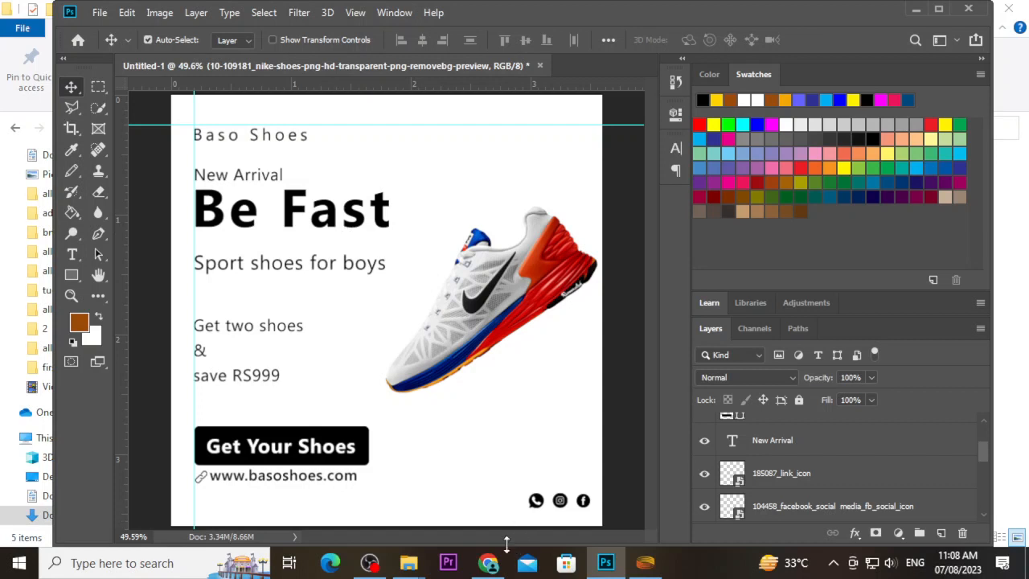
Step: In Chrome, search Google in a new tab for the light blue color code and copy the hex value #ADD8E6
click(489, 562)
click(829, 14)
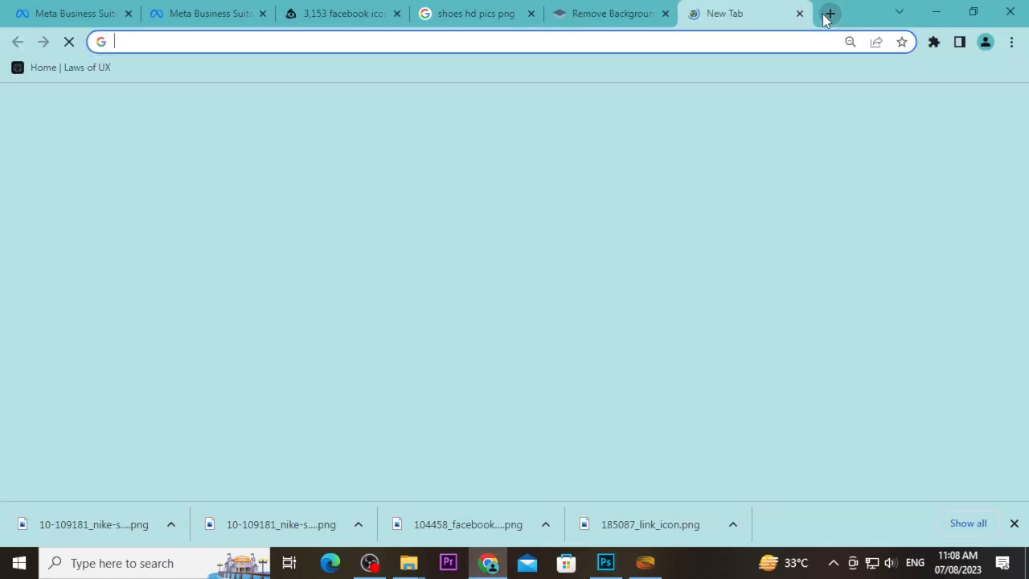
text(light blue colord code)
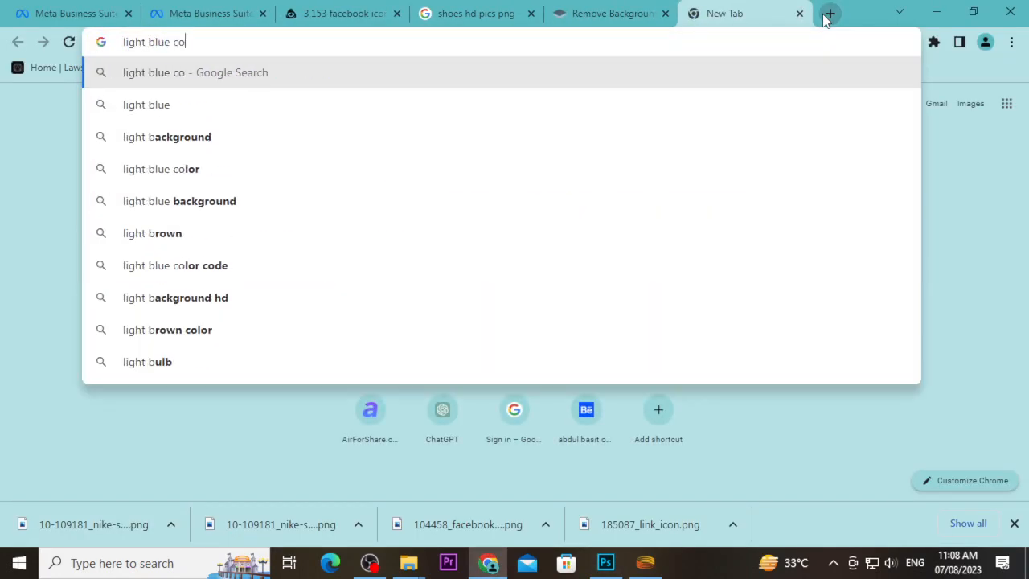
key(Return)
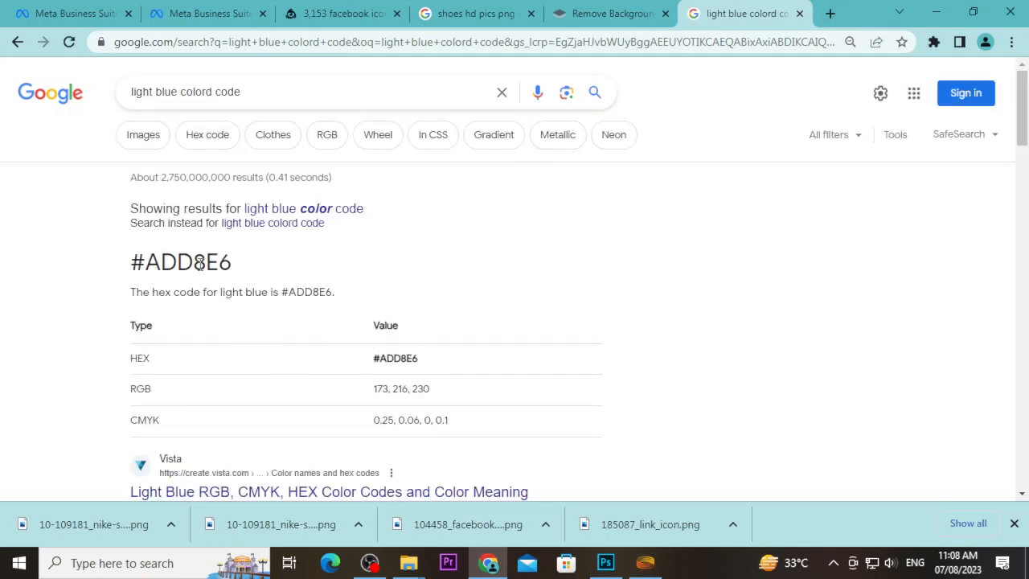
triple_click(200, 264)
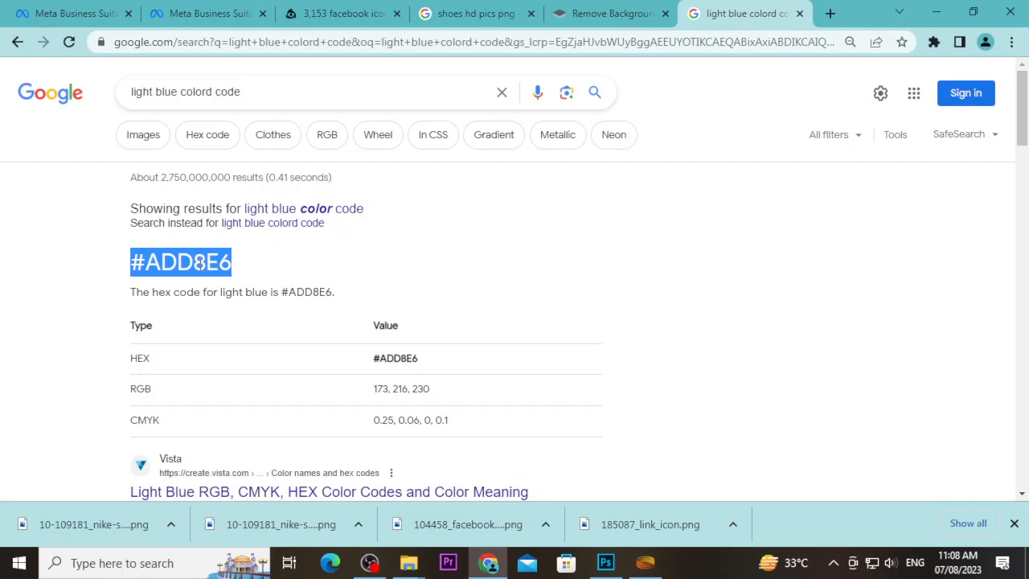
triple_click(182, 266)
key(ctrl+c)
Step: Back in Photoshop, select the word "Fast" in the "Be Fast" headline and set its text color to #ADD8E6
click(607, 567)
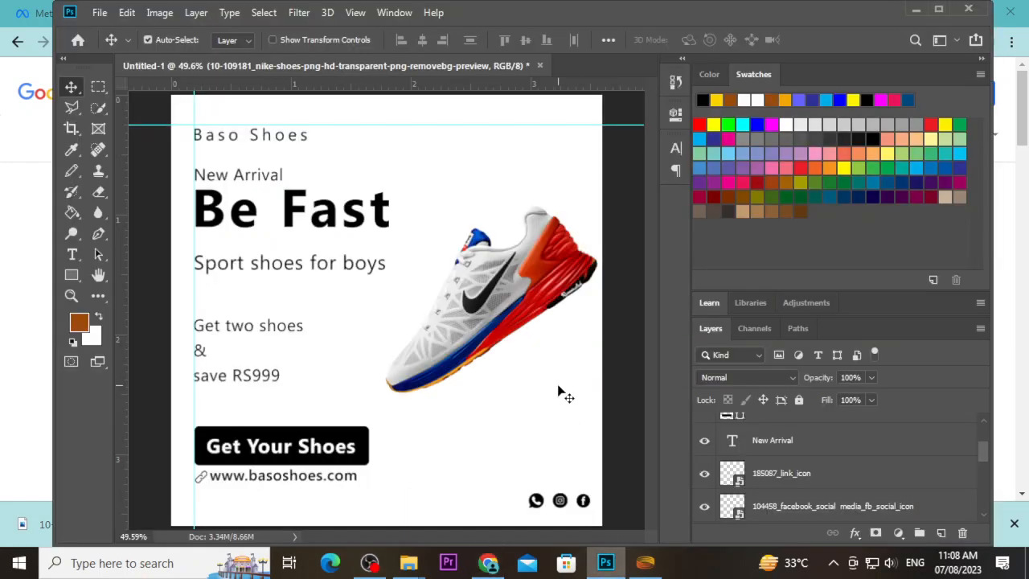
double_click(349, 227)
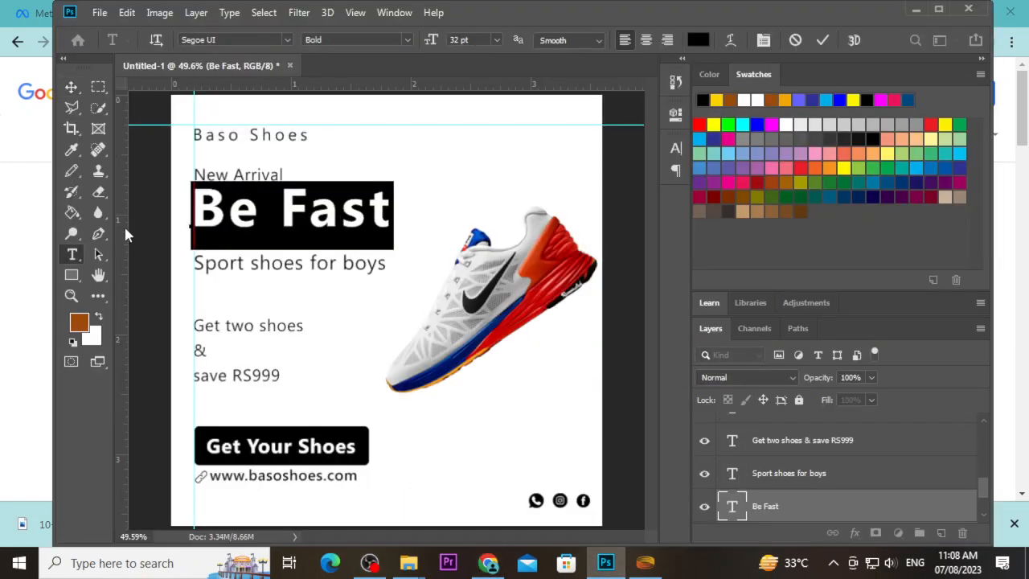
click(283, 216)
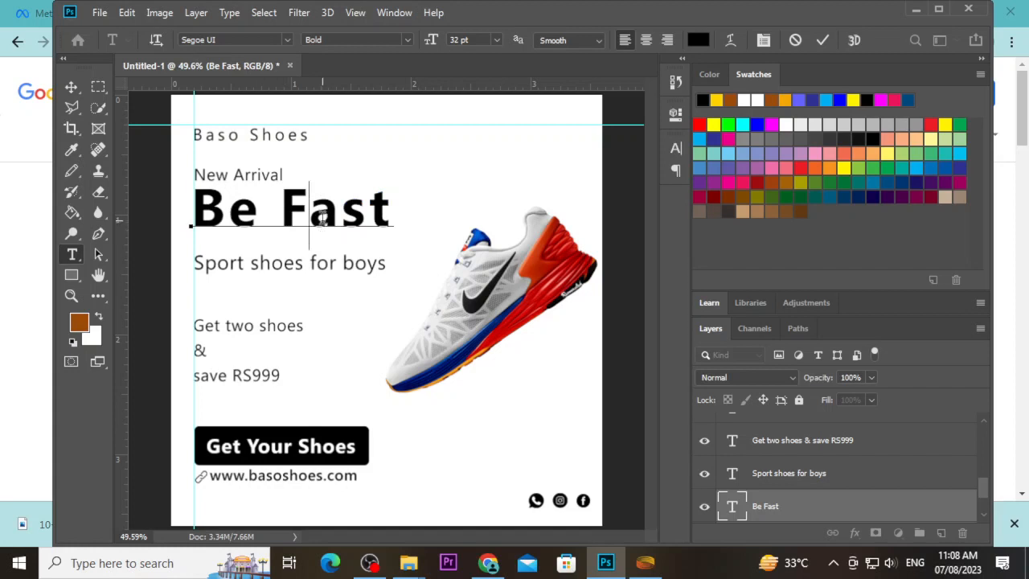
double_click(321, 224)
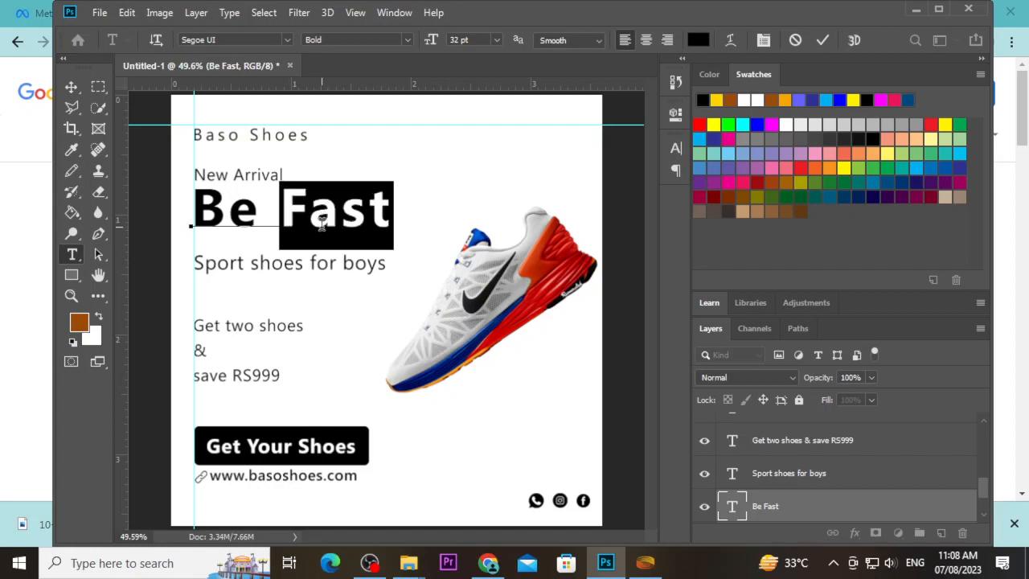
click(697, 41)
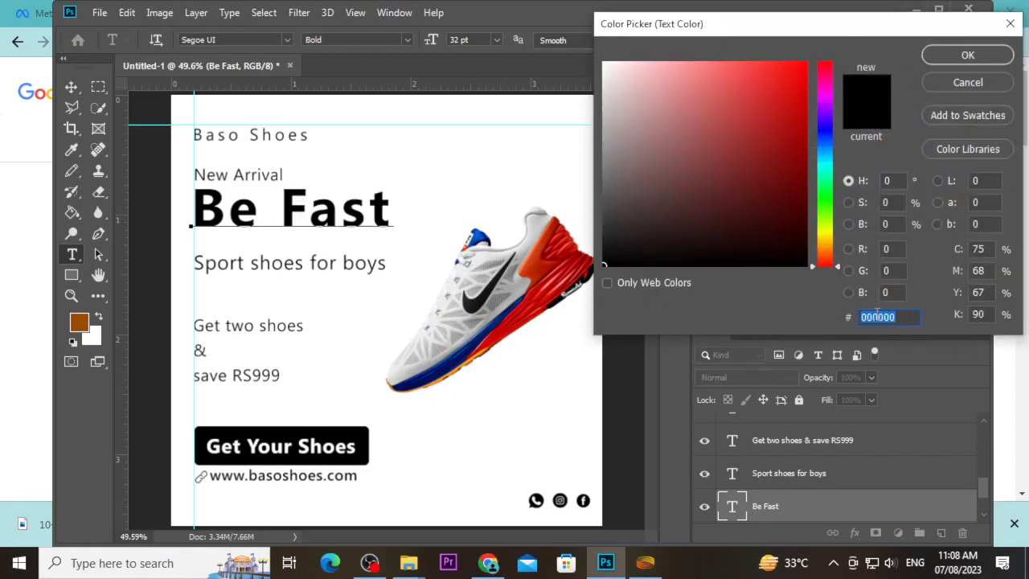
key(ctrl+v)
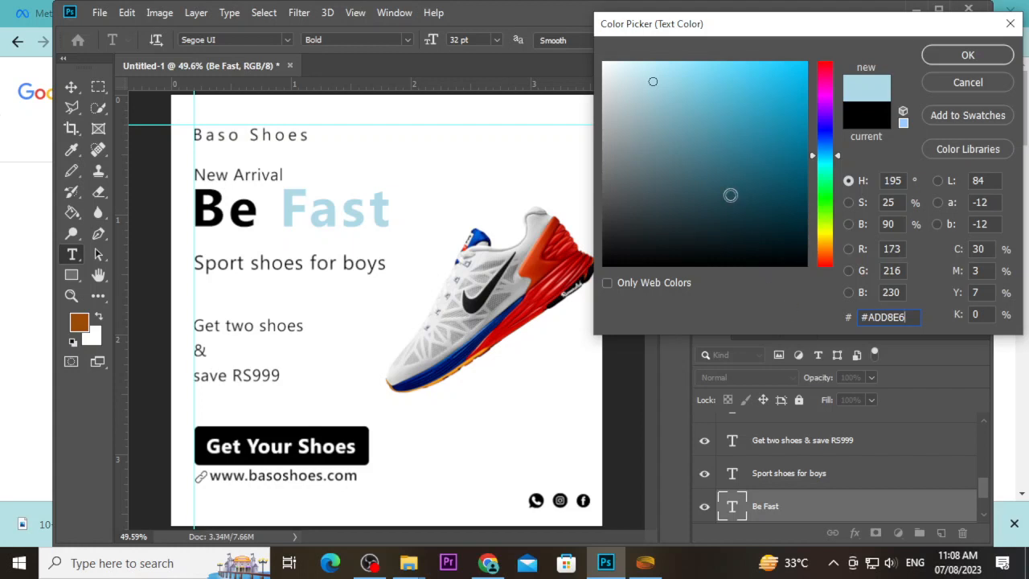
Step: Adjust the color of "Fast" to the deeper, saturated blue 029ccf
drag(652, 83, 806, 62)
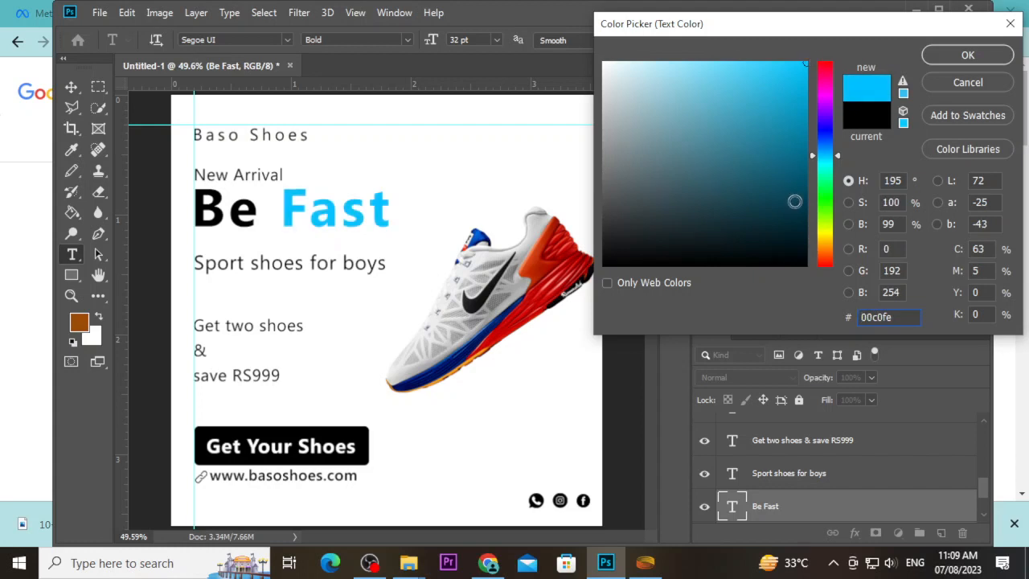
click(796, 76)
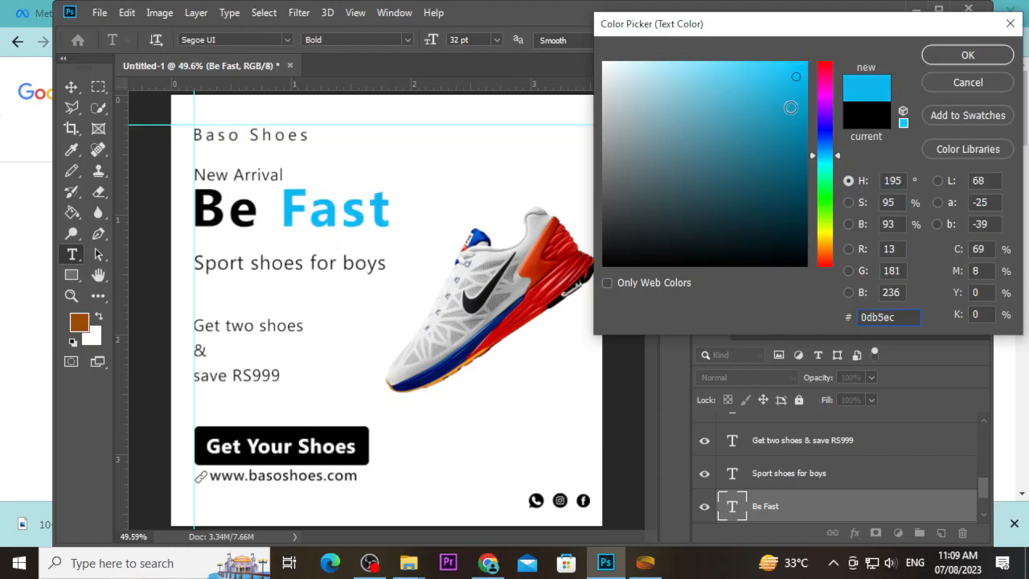
click(766, 86)
mouse_move(766, 86)
mouse_down()
mouse_move(801, 83)
mouse_move(802, 101)
mouse_up()
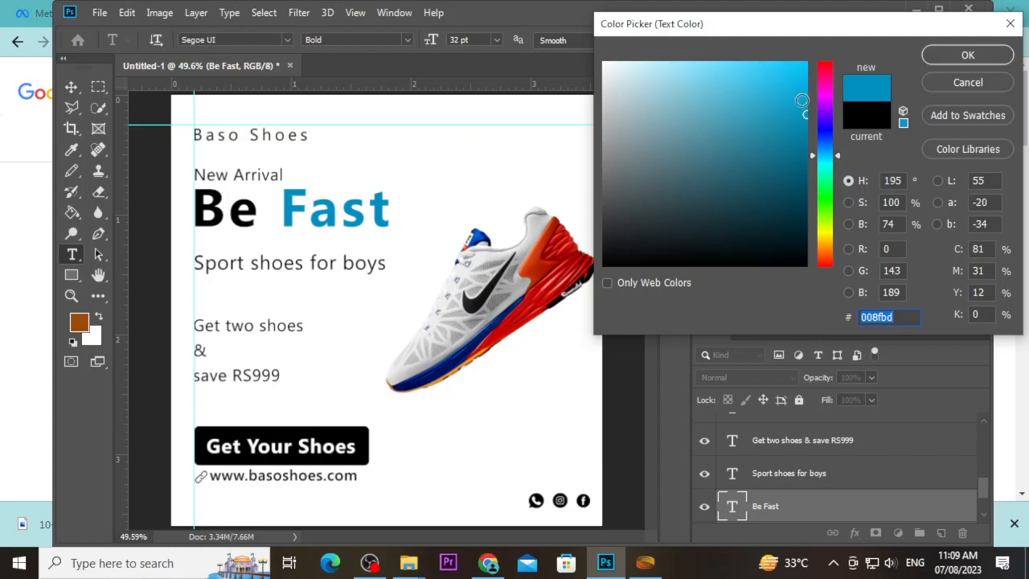
click(814, 82)
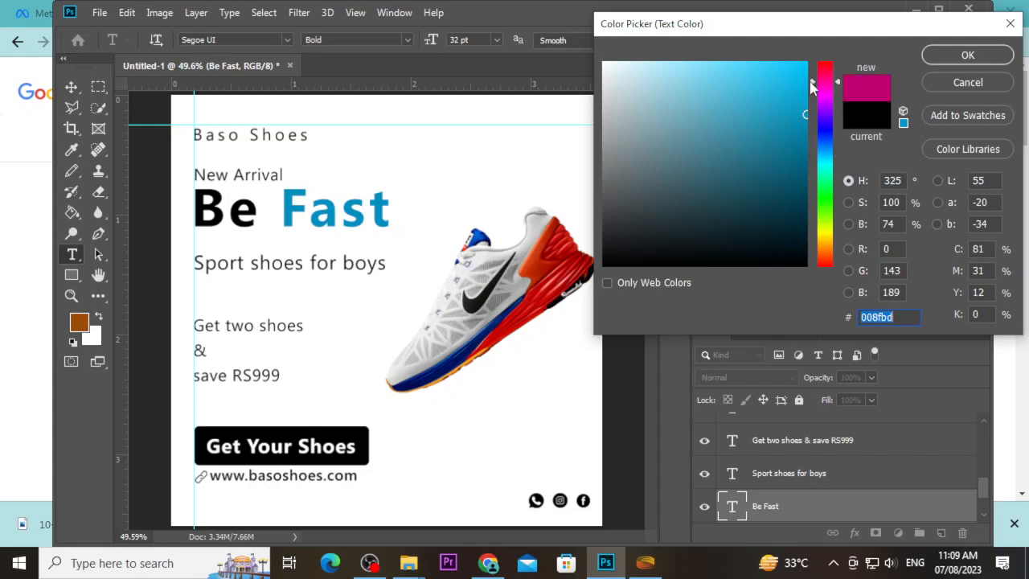
click(814, 146)
mouse_move(780, 102)
mouse_down()
mouse_move(804, 81)
mouse_move(805, 99)
mouse_up()
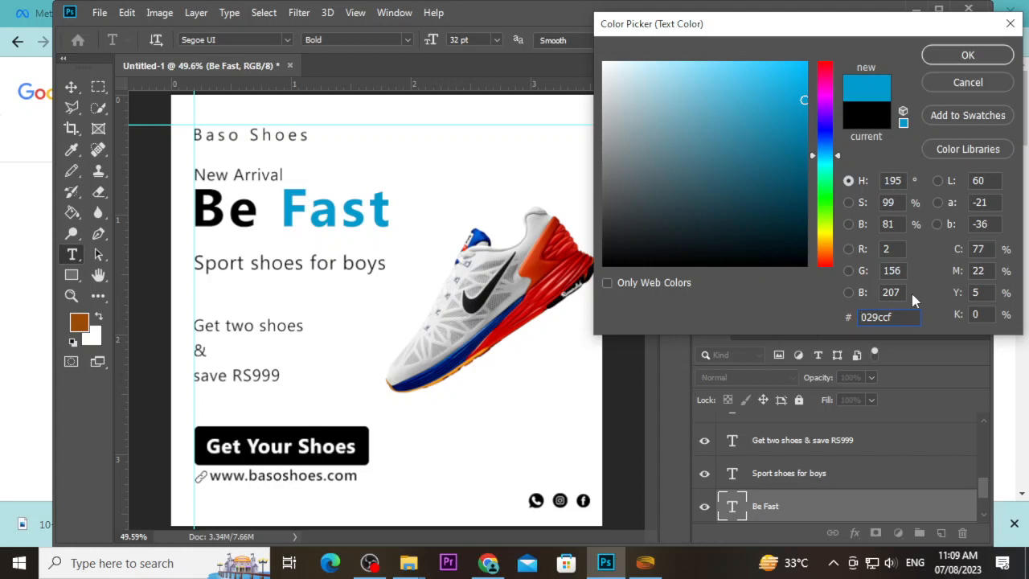
Step: Copy the hex code 029ccf, apply the color to "Fast" and finish the text edit
double_click(886, 317)
click(886, 317)
double_click(885, 317)
key(ctrl+c)
click(980, 63)
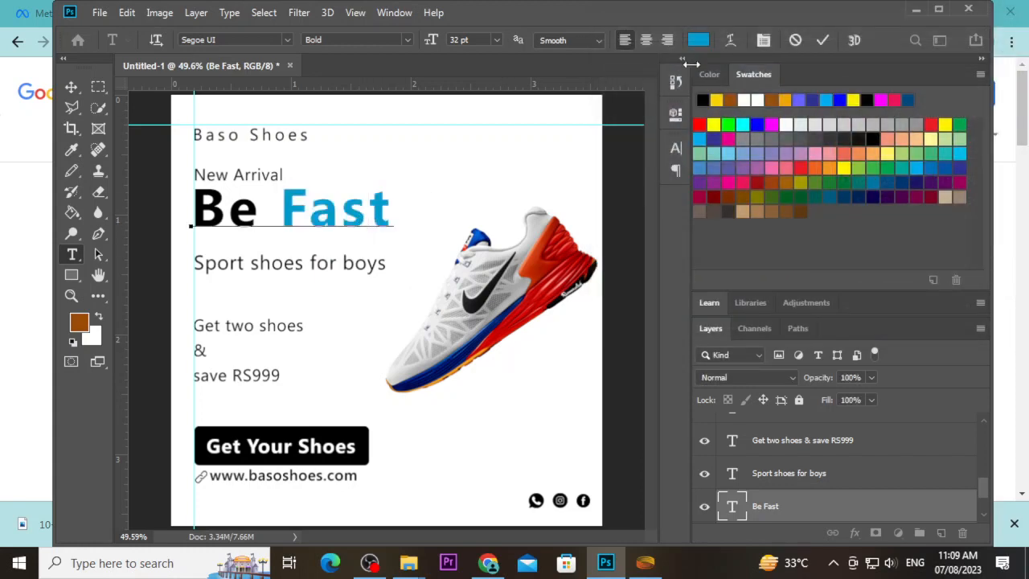
click(821, 41)
key(v)
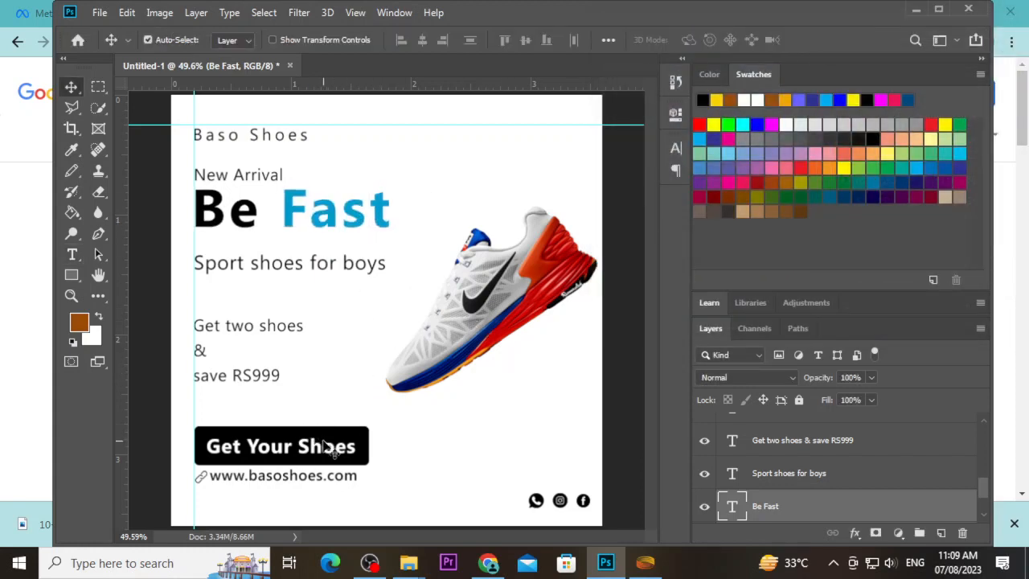
Step: Select the rectangle behind "Get Your Shoes" and try the cyan and light grey swatches on it
click(352, 440)
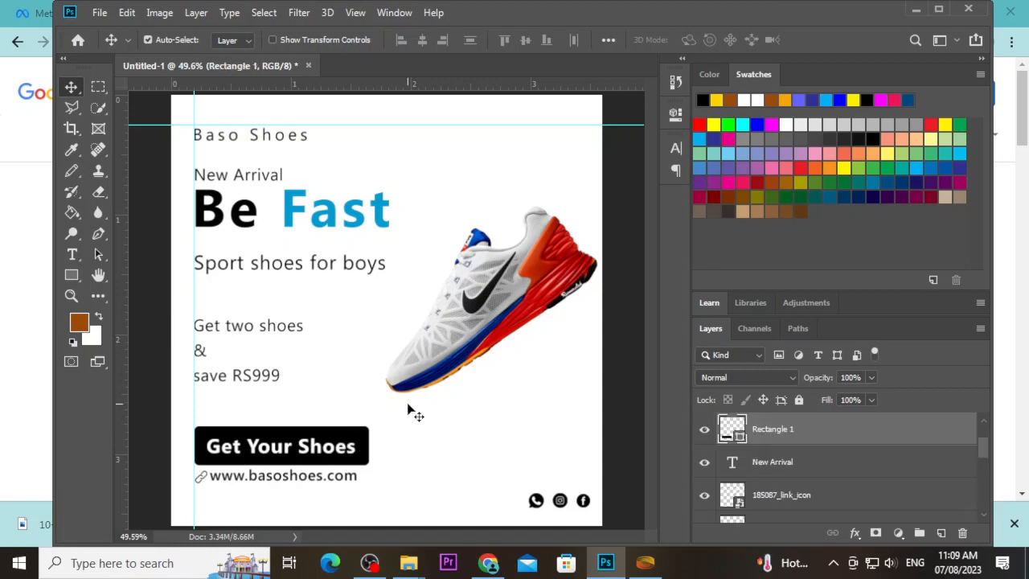
click(326, 387)
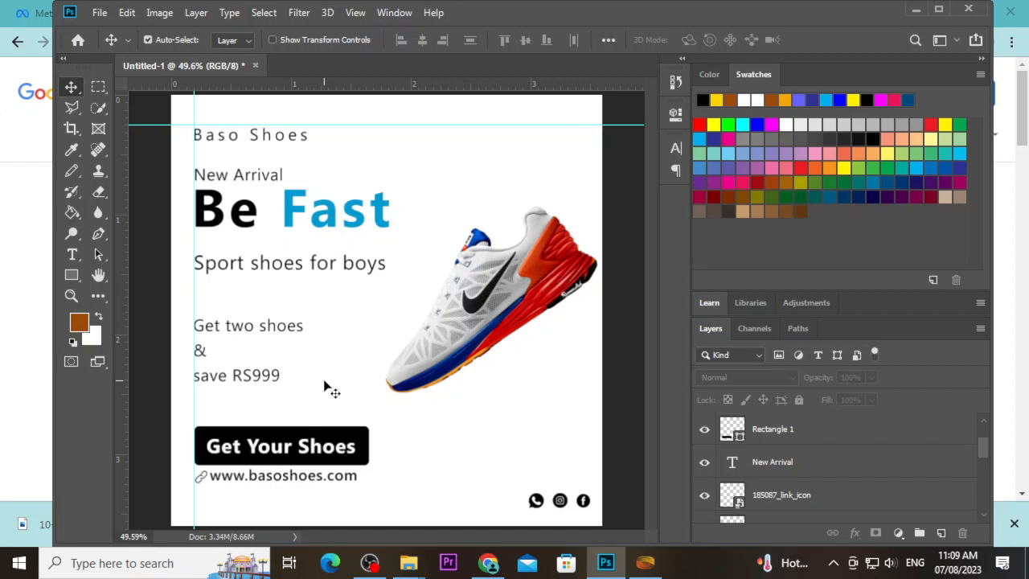
click(351, 437)
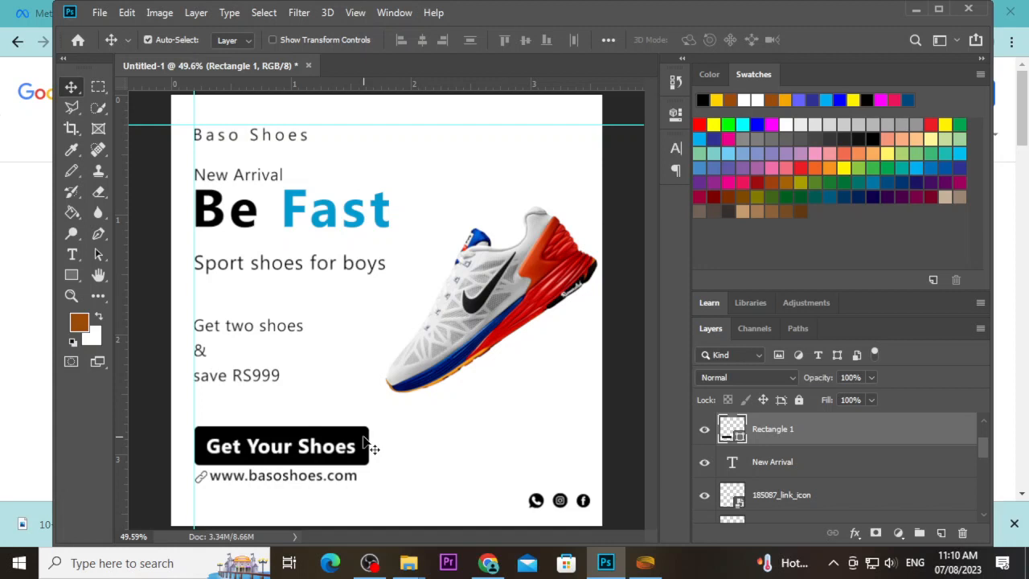
click(743, 125)
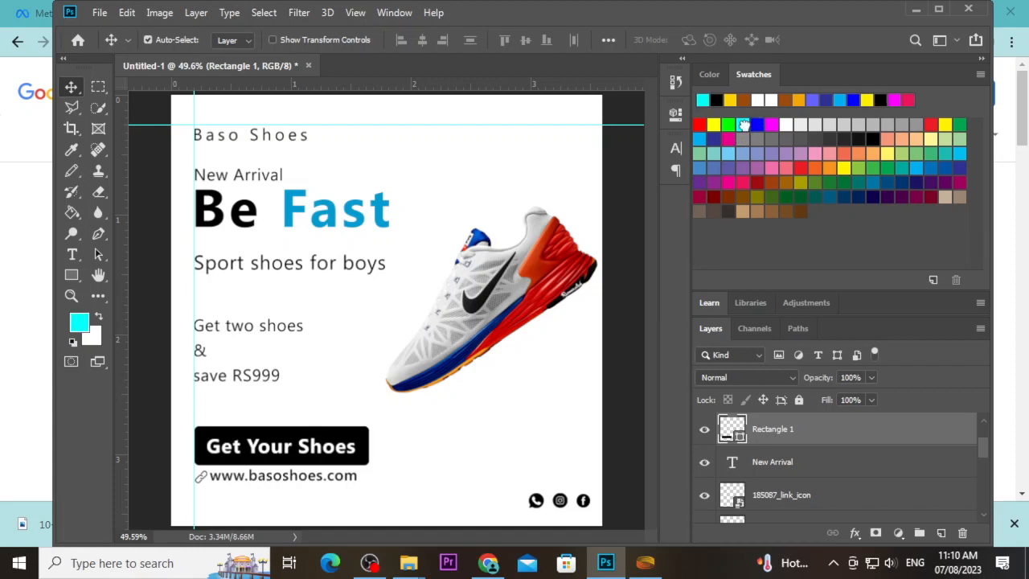
click(802, 125)
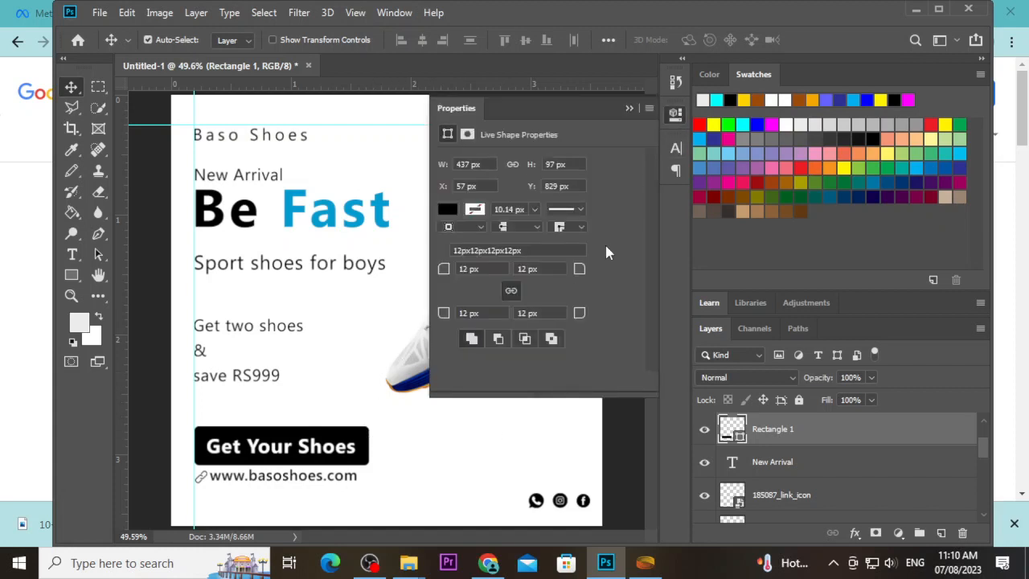
Step: Try a cyan and a brown fill on the "Get Your Shoes" button rectangle in its shape properties
click(451, 211)
click(471, 293)
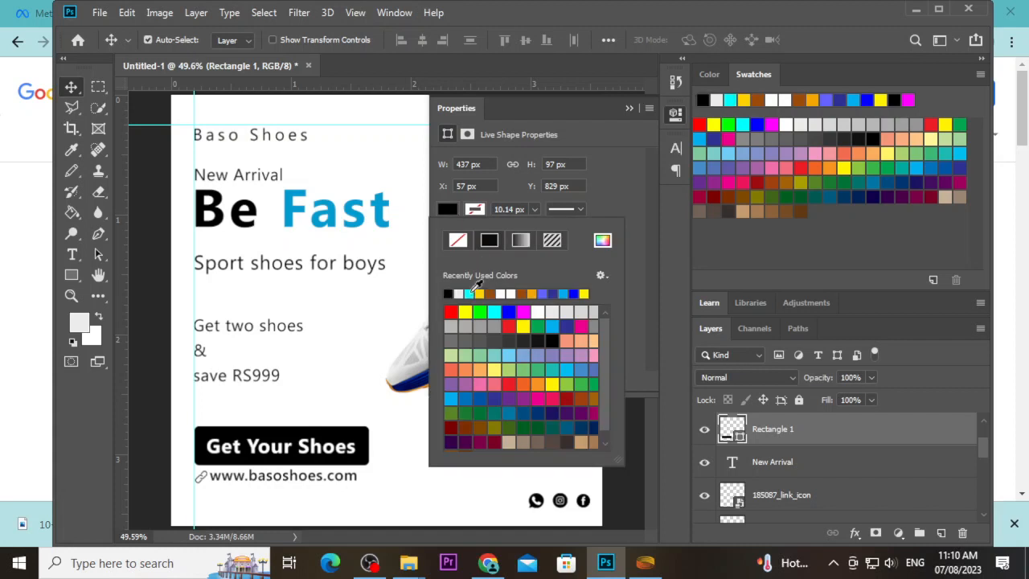
click(469, 293)
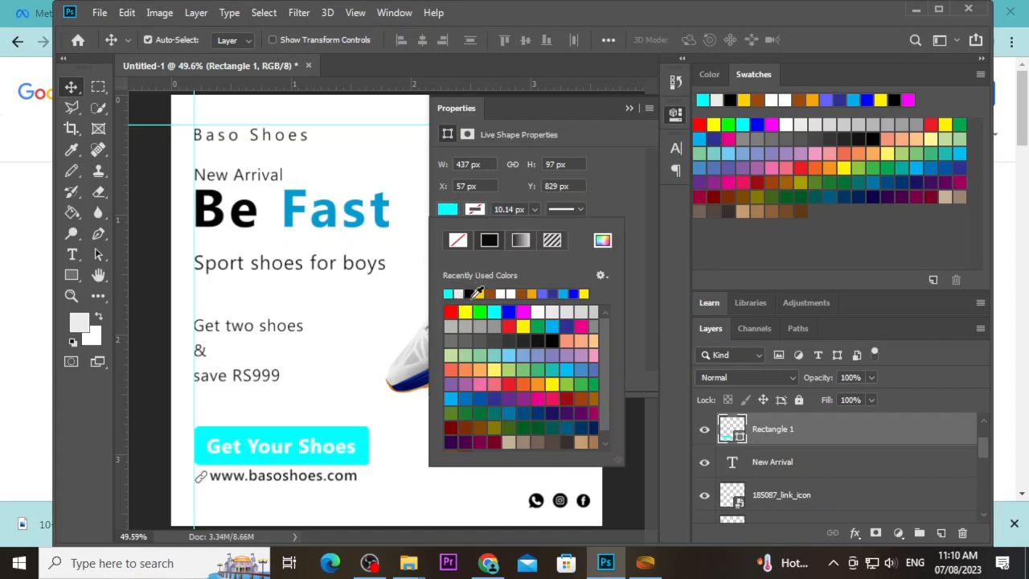
click(496, 294)
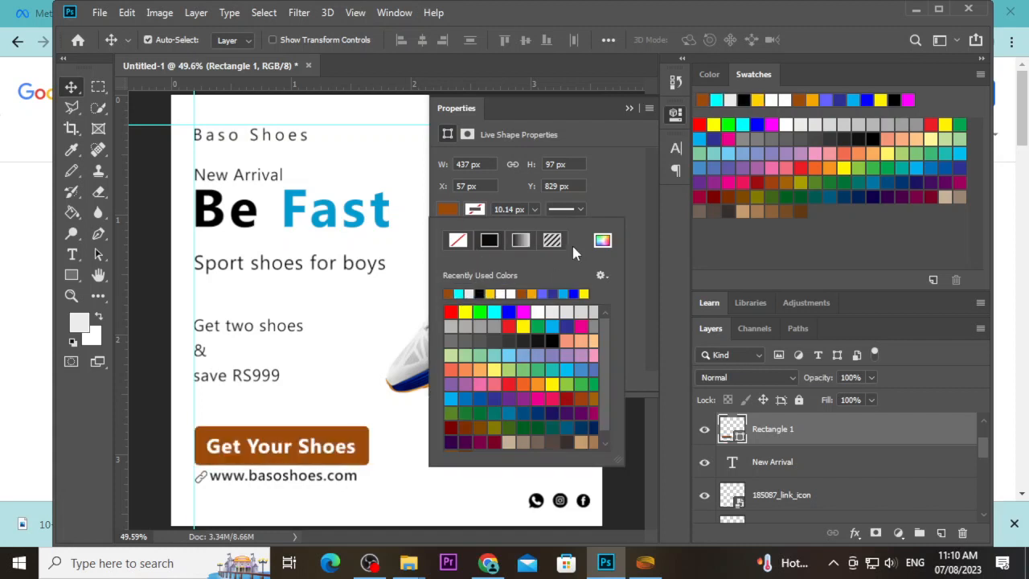
click(629, 109)
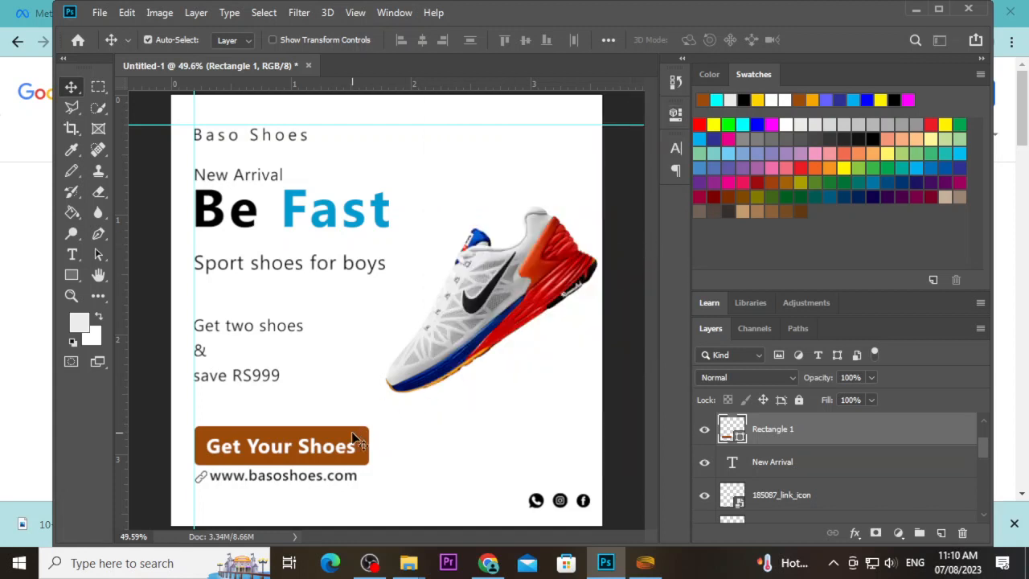
Step: Fill the rectangle behind "Get Your Shoes" with the copied blue 029ccf and deselect it
click(72, 275)
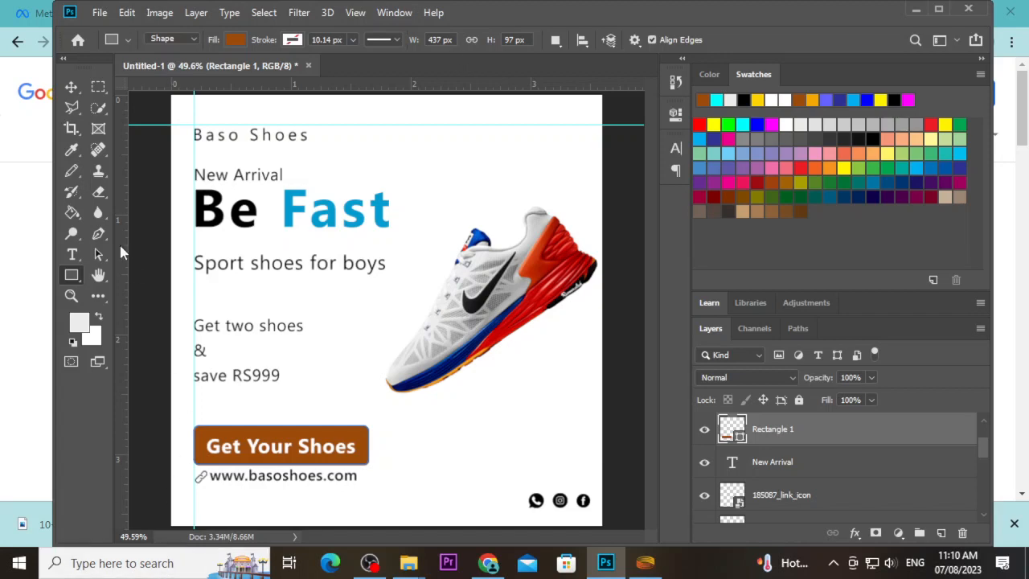
click(233, 40)
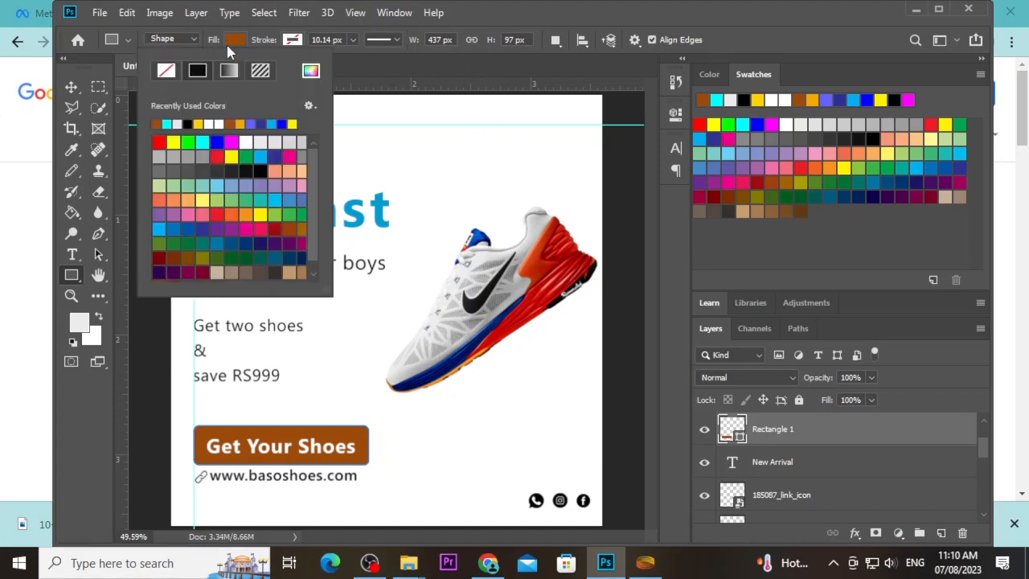
click(311, 71)
key(ctrl+v)
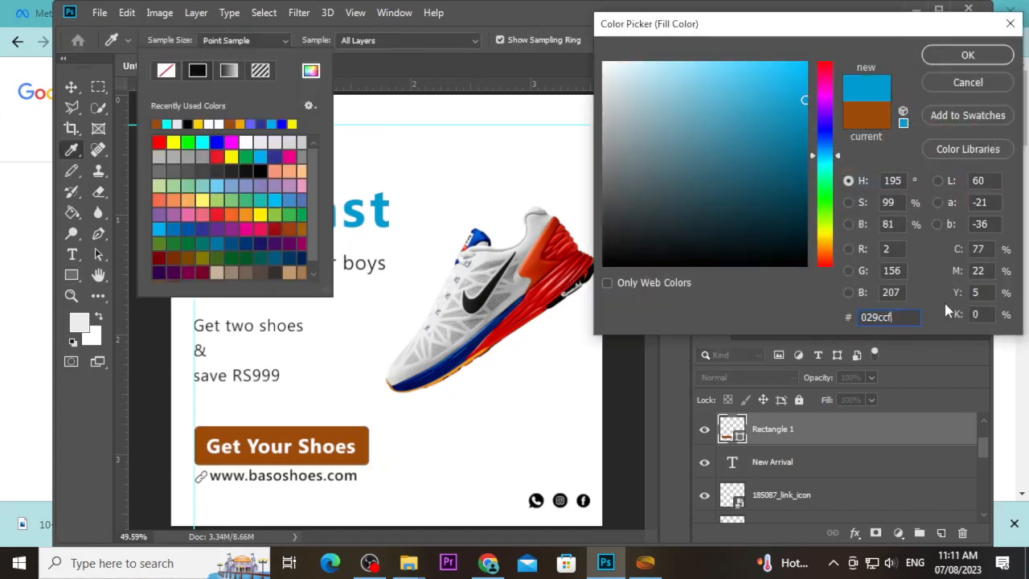
click(969, 55)
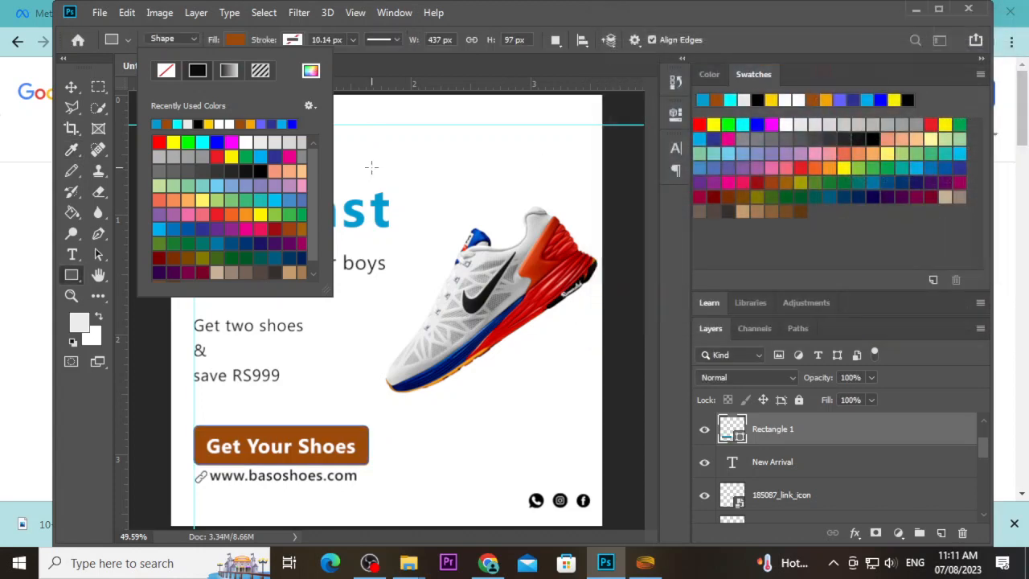
click(70, 87)
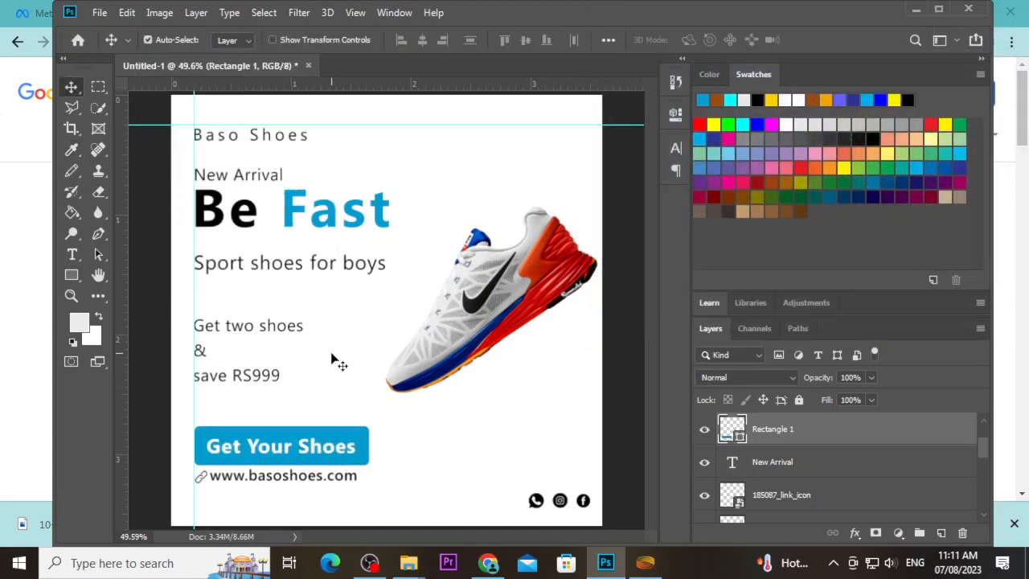
click(322, 366)
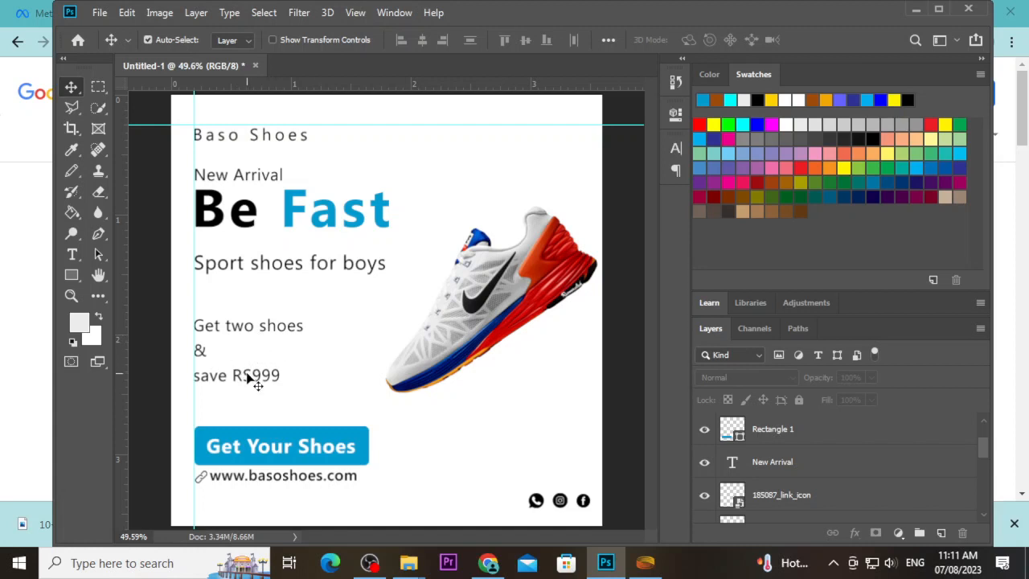
Step: Set only "RS999" in the "Get two shoes & save RS999" text to the Bold style
scroll(255, 384, up, 4)
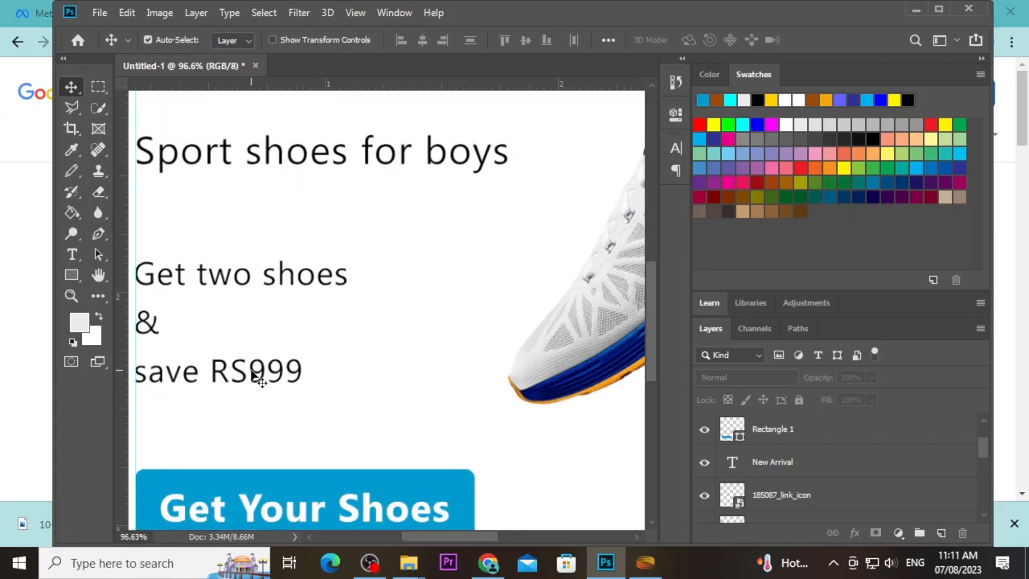
double_click(265, 376)
click(298, 373)
drag(304, 371, 209, 371)
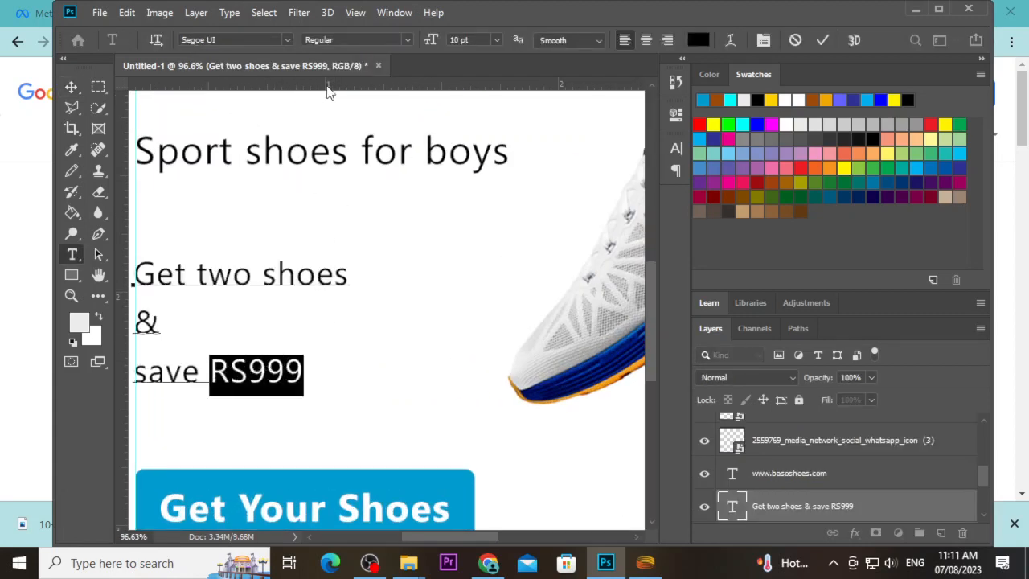
click(407, 40)
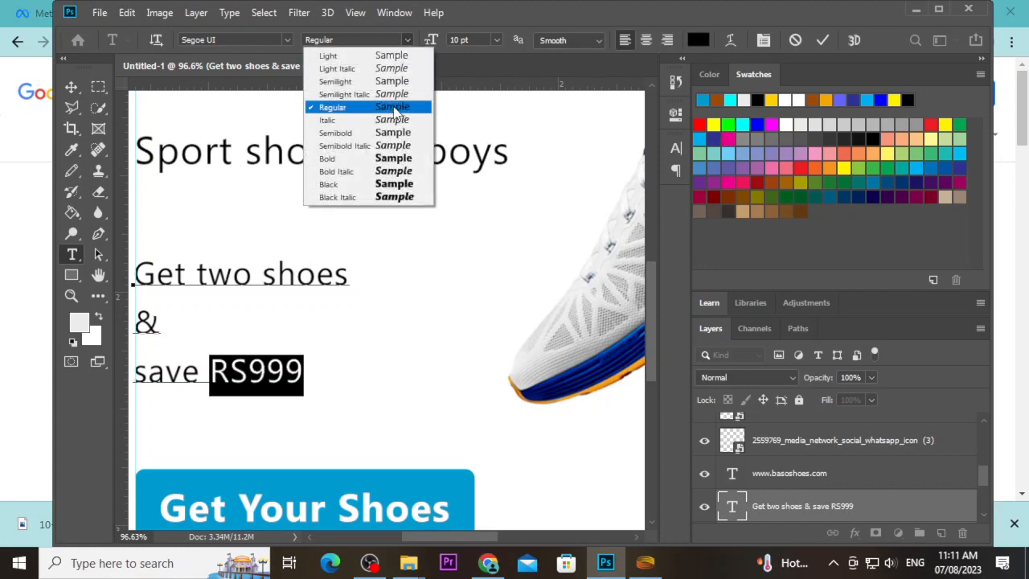
click(385, 154)
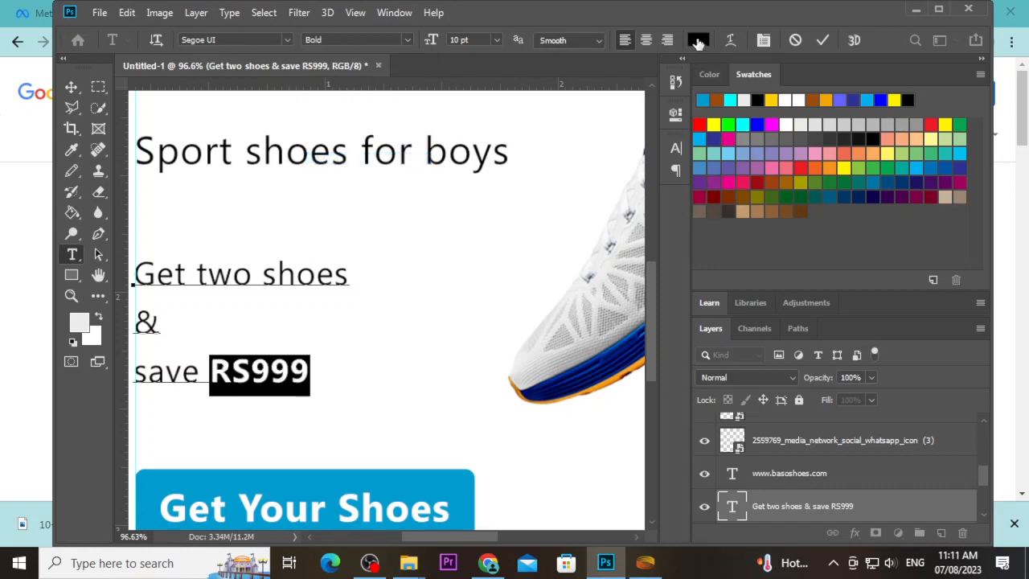
Step: Color "RS999" with the same blue 029ccf and finish the text edit
click(698, 40)
text(029cc8)
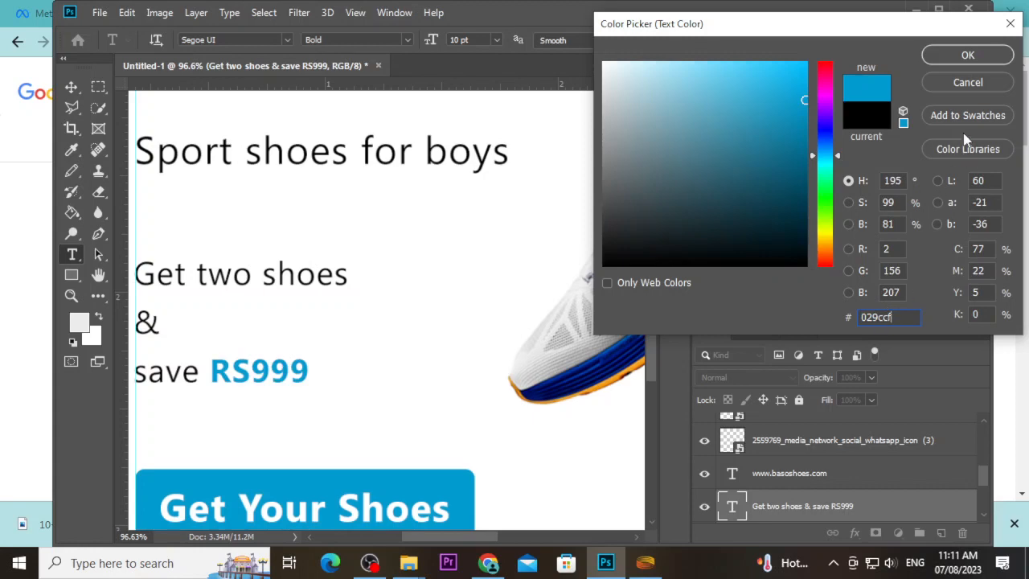
click(968, 55)
click(72, 87)
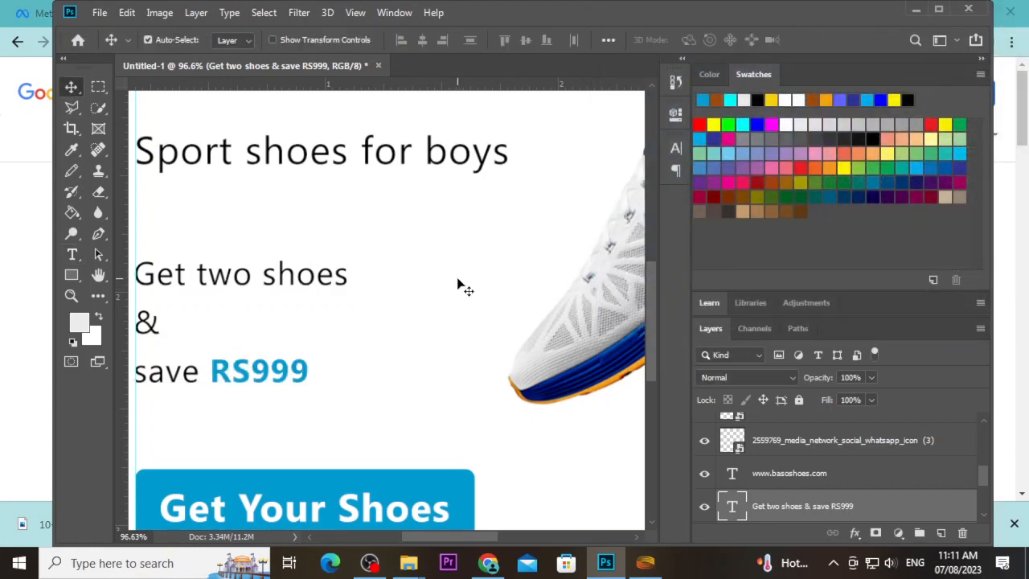
click(421, 287)
scroll(420, 286, down, 5)
scroll(423, 292, down, 1)
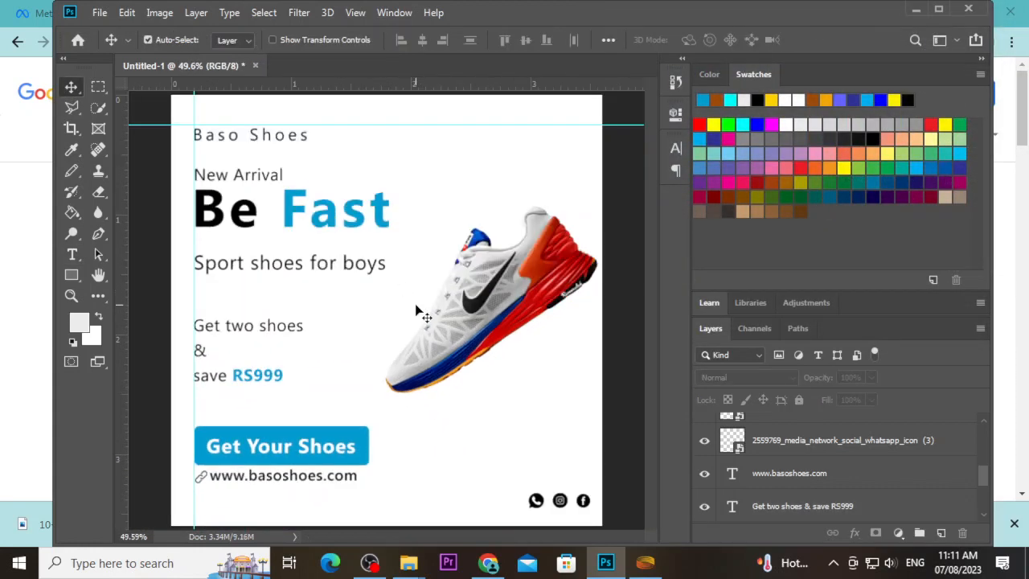
Step: Make the word "boys" in "Sport shoes for boys" Bold and commit the text edit
double_click(371, 269)
triple_click(371, 268)
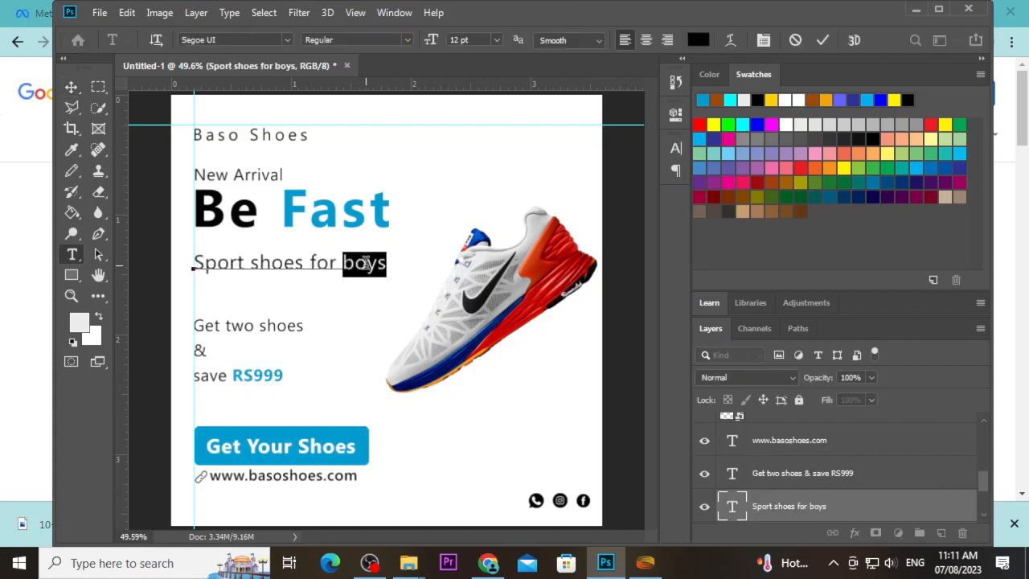
click(370, 269)
double_click(378, 269)
click(407, 40)
click(383, 159)
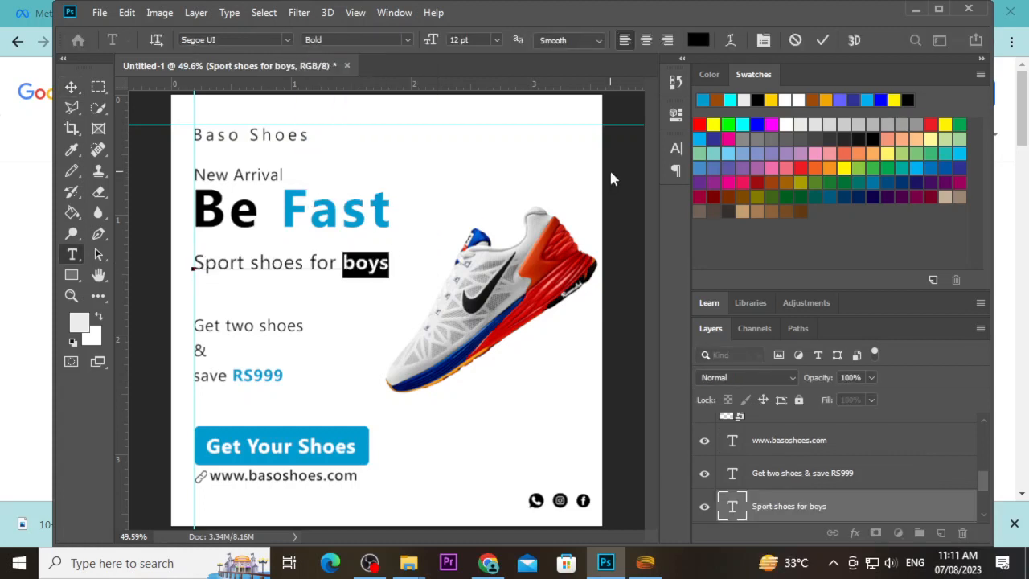
click(823, 40)
key(v)
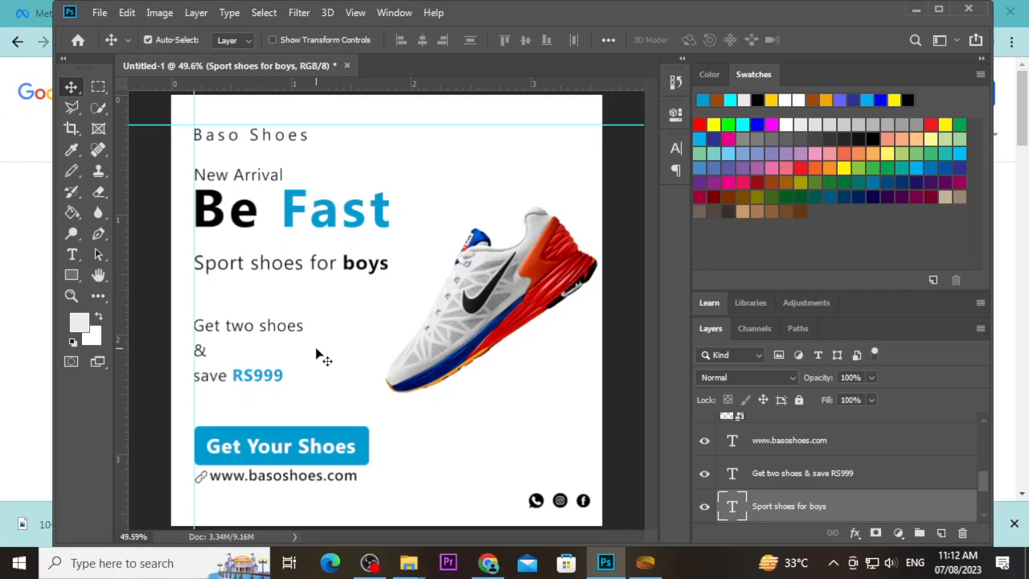
Step: Set the "New Arrival" text to 8 pt and nudge it down slightly toward the "Be Fast" headline
click(261, 178)
key(ctrl)
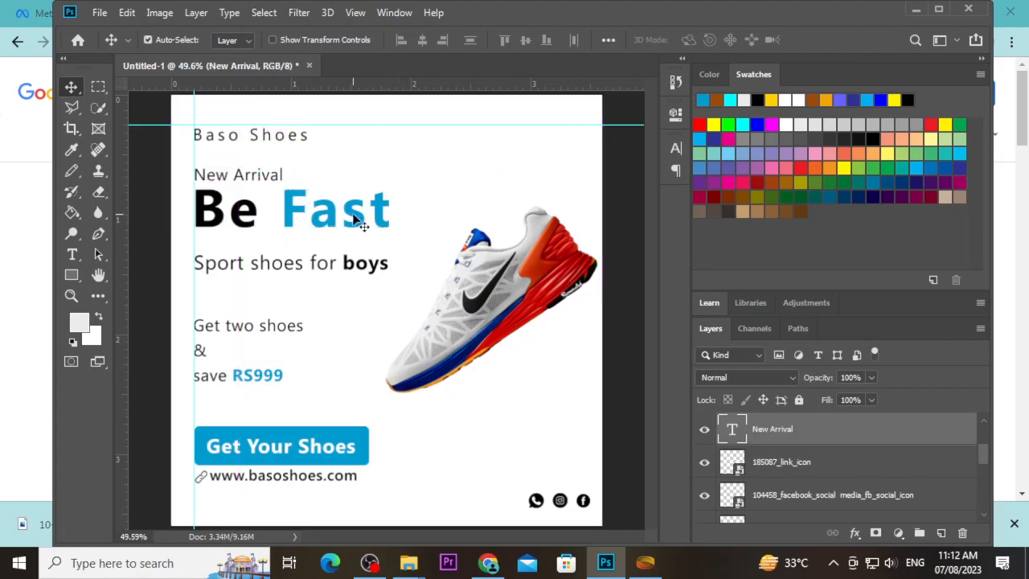
double_click(278, 183)
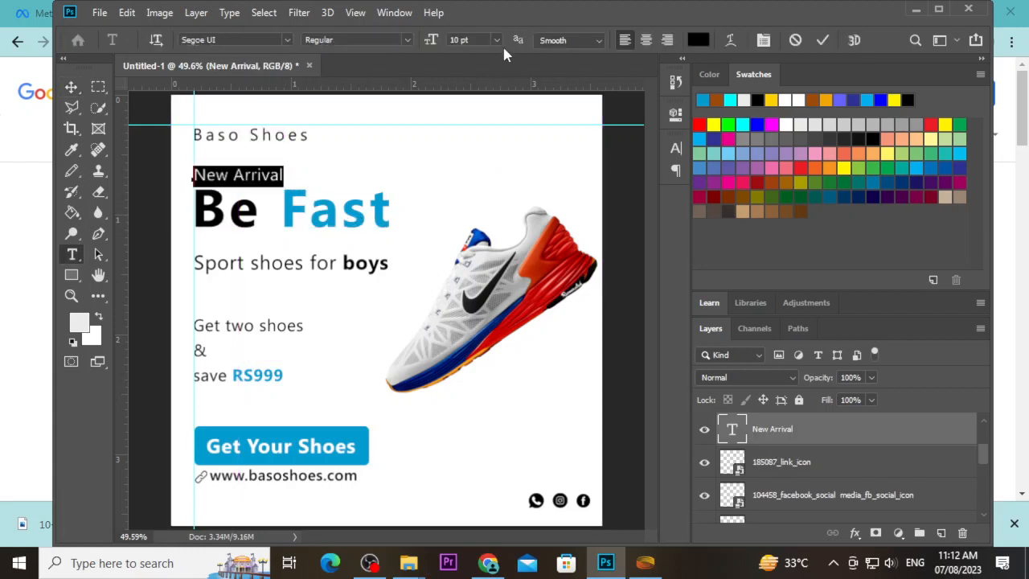
click(460, 40)
text(8)
key(Return)
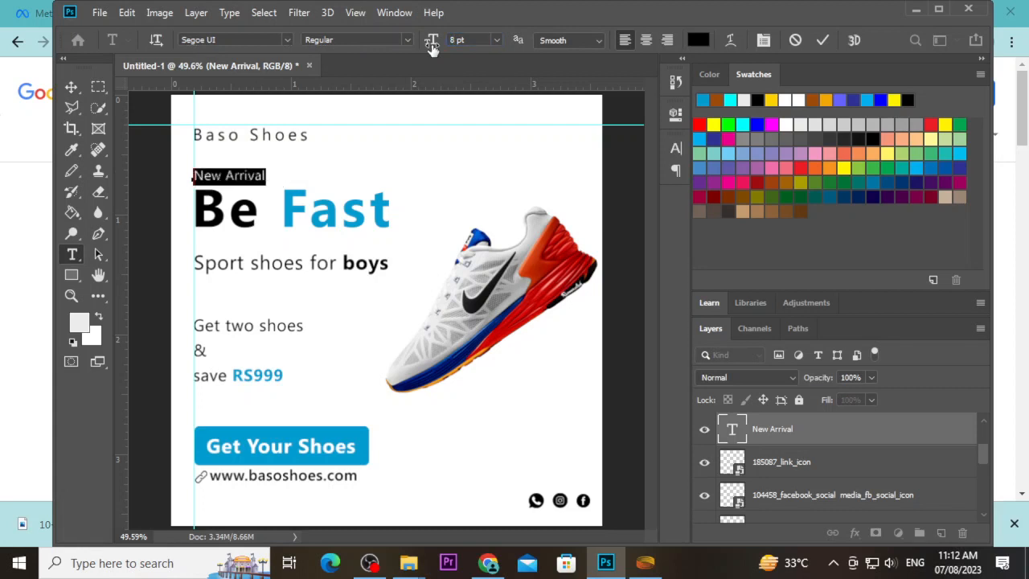
click(71, 87)
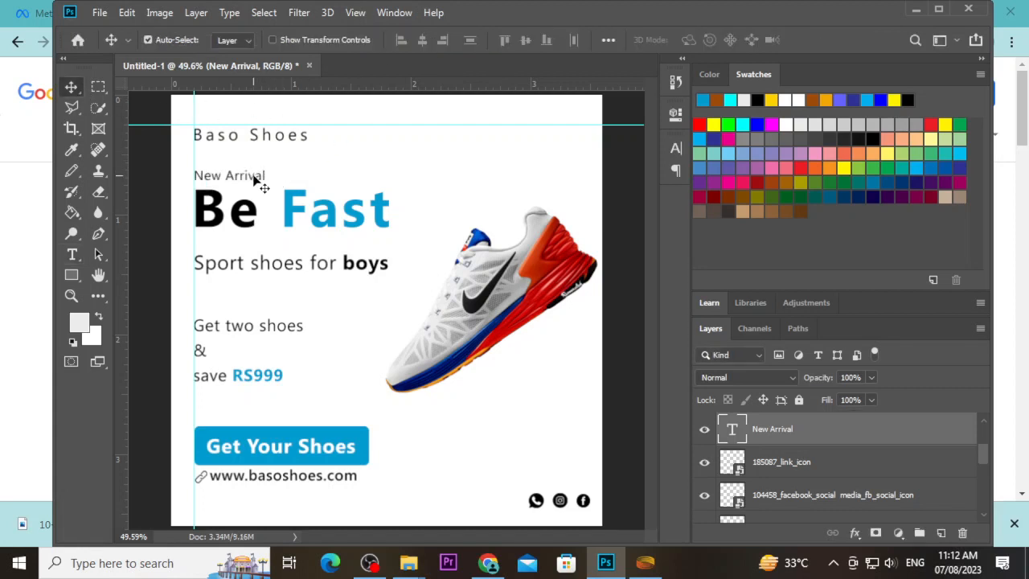
key(Down)
key(Down)
key(Down)
key(Down)
Step: Nudge the "Sport shoes for boys" line up closer to the "Be Fast" headline
click(301, 268)
key(Up)
key(Up)
key(Up)
key(Up)
key(Up)
key(Up)
key(Up)
key(Up)
key(Up)
key(Up)
key(Up)
key(Up)
key(Up)
key(Up)
key(Up)
key(Up)
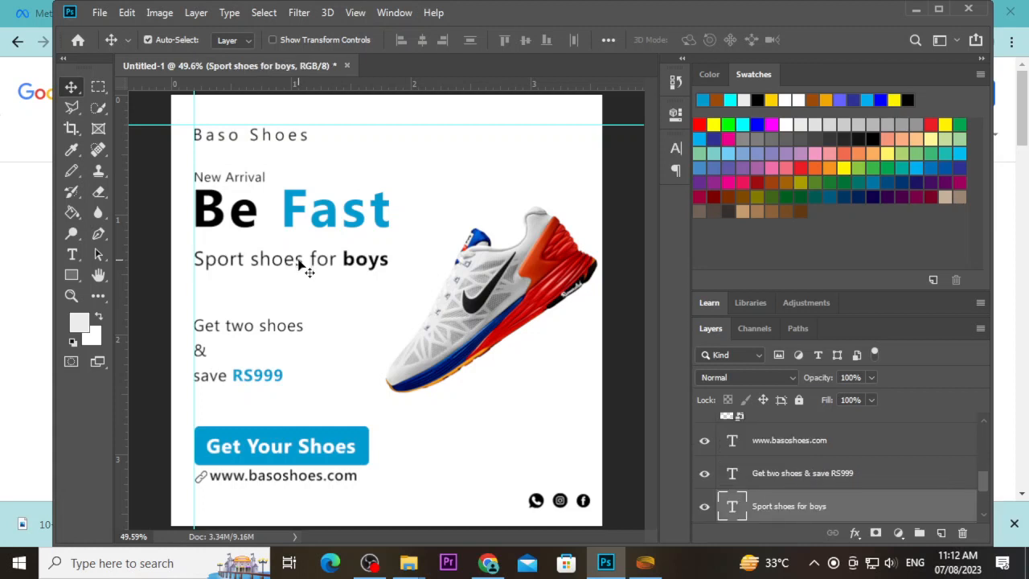
Step: Move the "Get two shoes & save RS999" text to the empty area above the shoe
drag(229, 333, 478, 160)
click(276, 371)
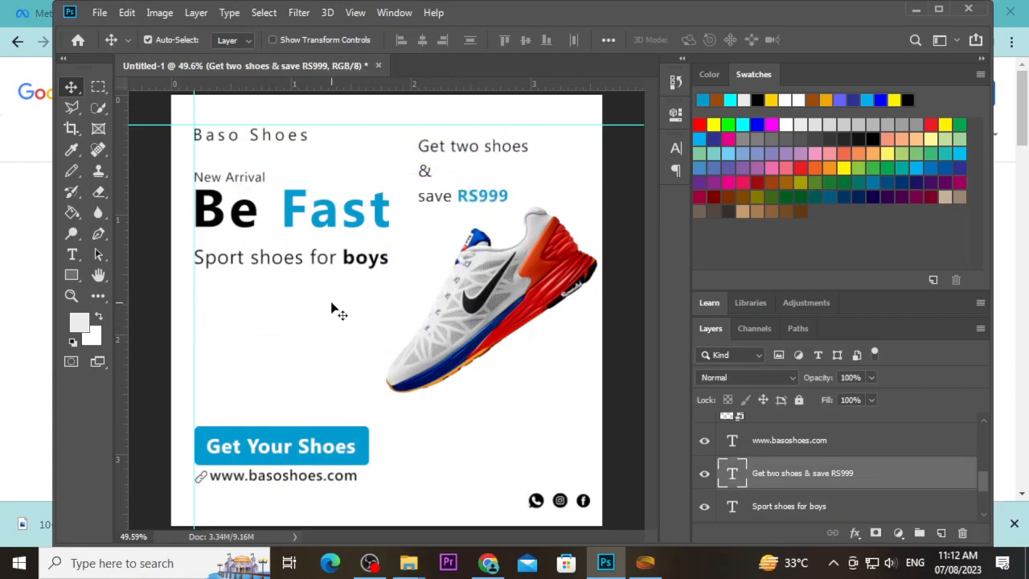
Step: Draw a rectangle about 157 × 128 px between "Sport shoes for boys" and the button, aligning its left edge to the vertical guide
drag(70, 274, 141, 300)
right_click(71, 274)
click(150, 276)
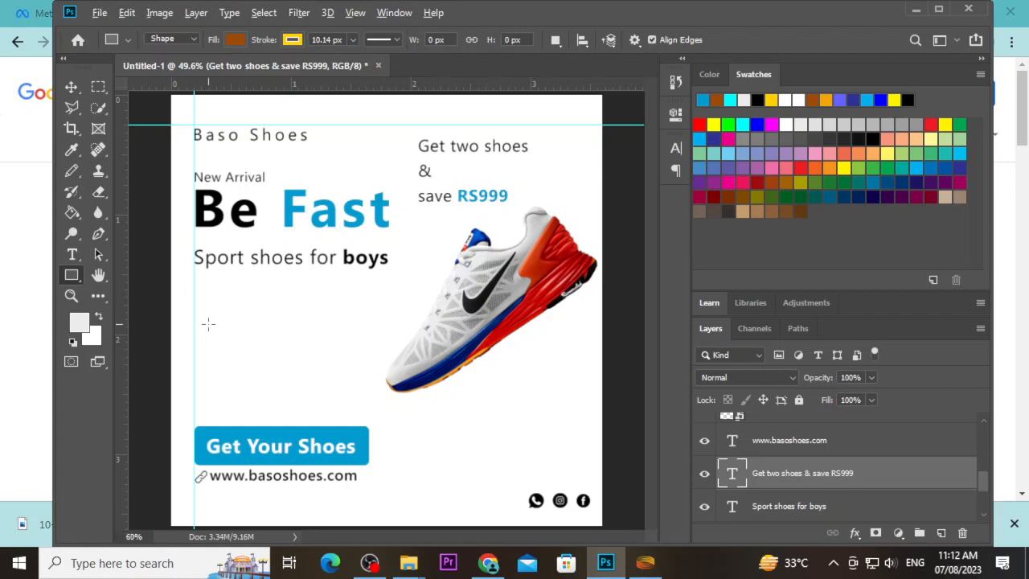
scroll(208, 324, up, 5)
drag(195, 294, 295, 374)
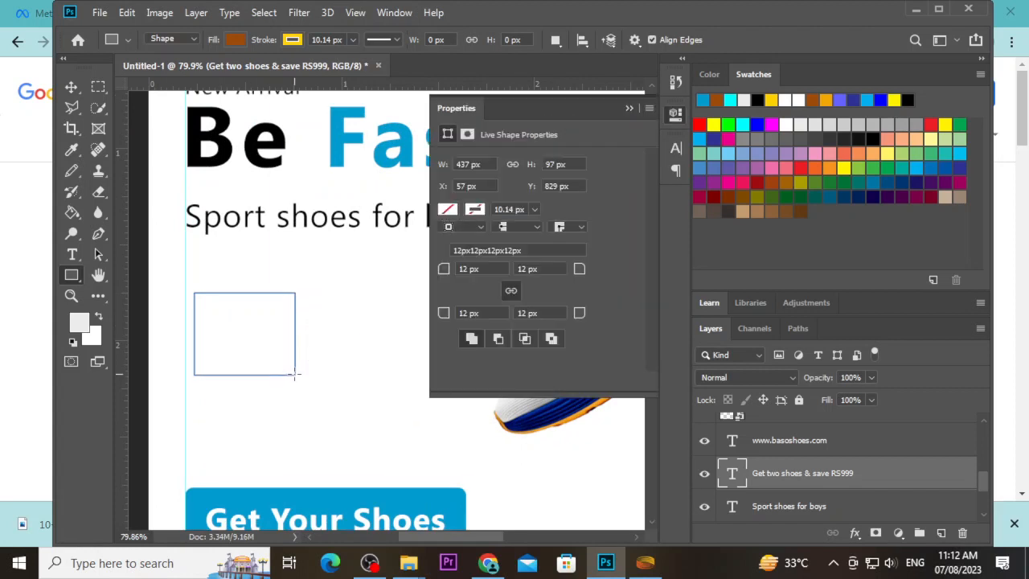
key(v)
click(628, 111)
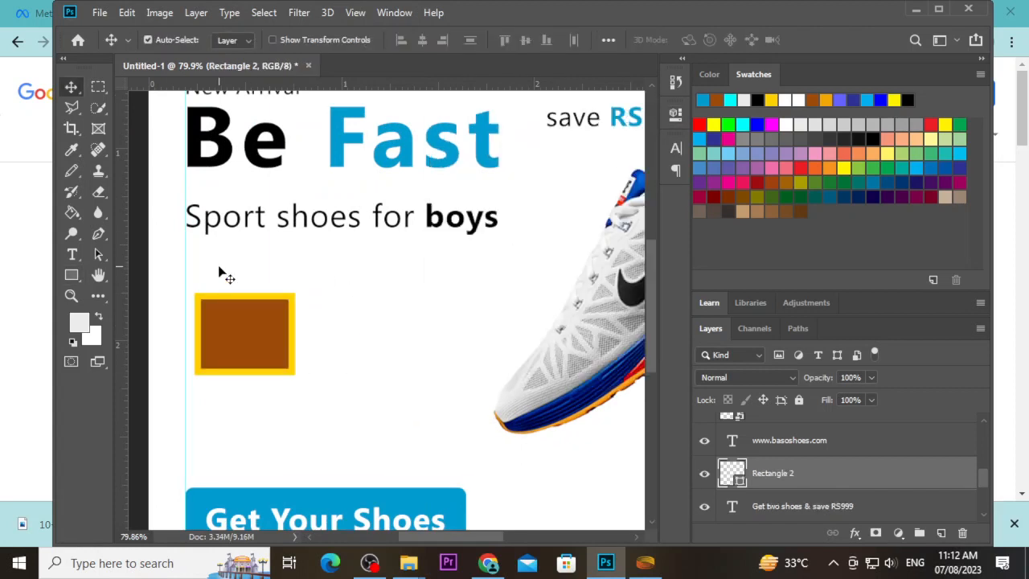
mouse_move(255, 336)
mouse_down()
mouse_move(249, 324)
mouse_move(249, 333)
mouse_up()
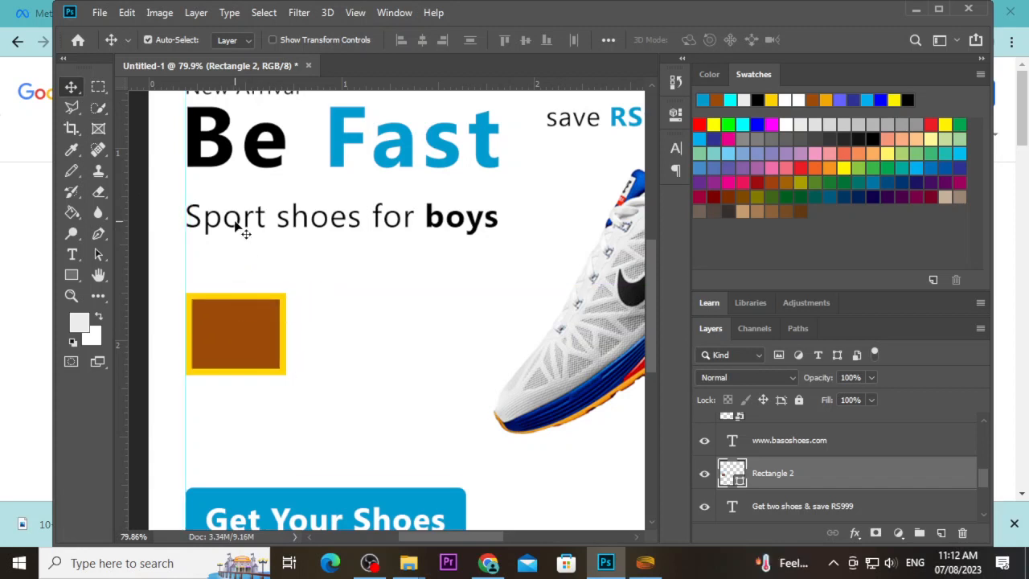
Step: Remove the new rectangle's fill and give it a black stroke of 2 px
key(u)
click(234, 39)
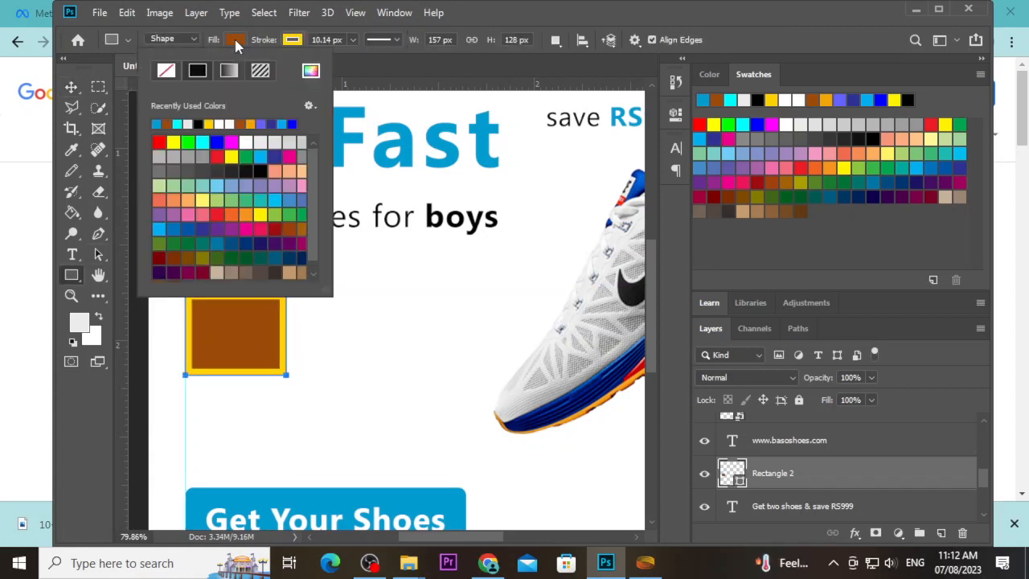
click(168, 72)
click(291, 44)
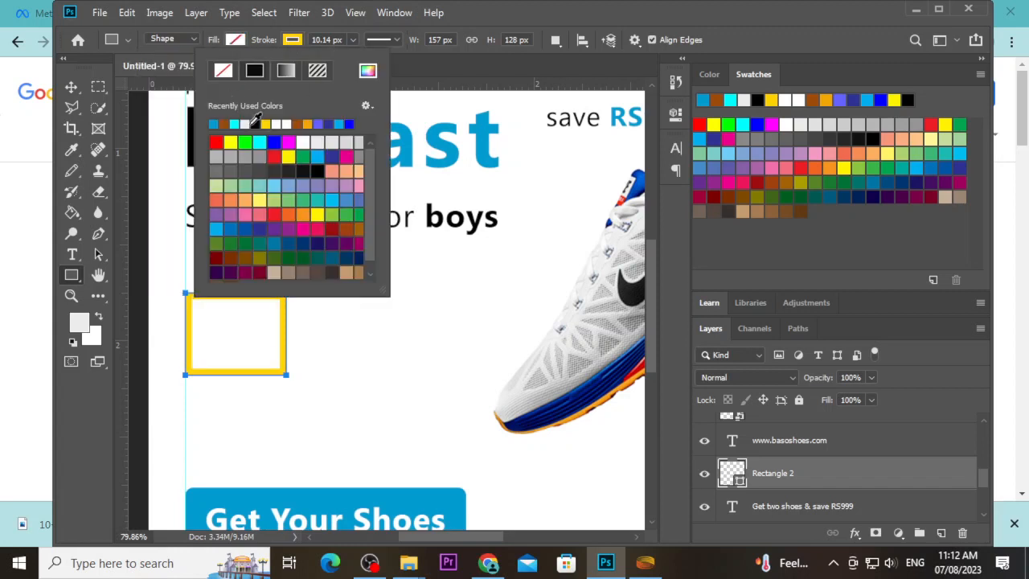
click(255, 123)
click(322, 39)
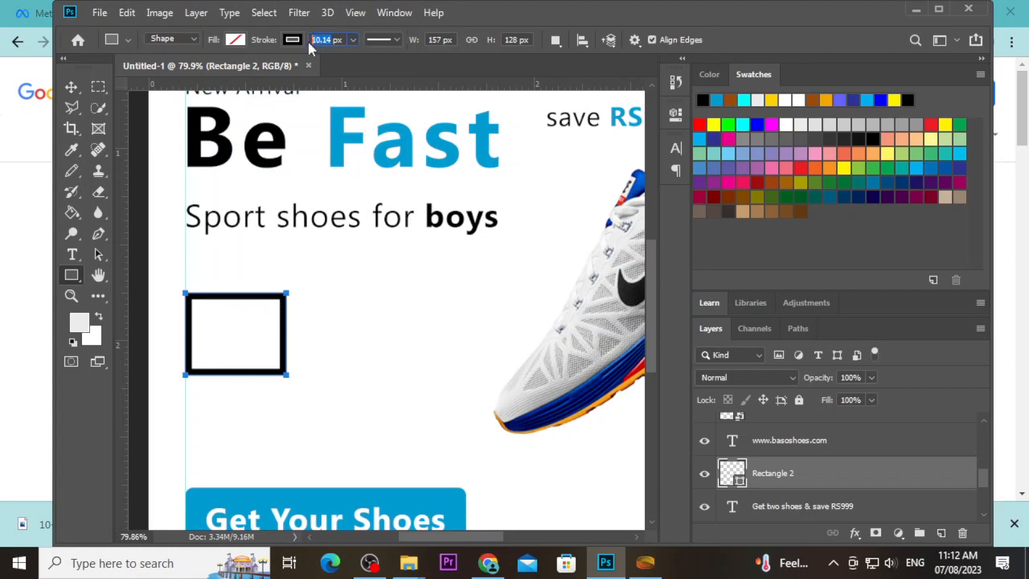
text(2)
key(Return)
click(71, 87)
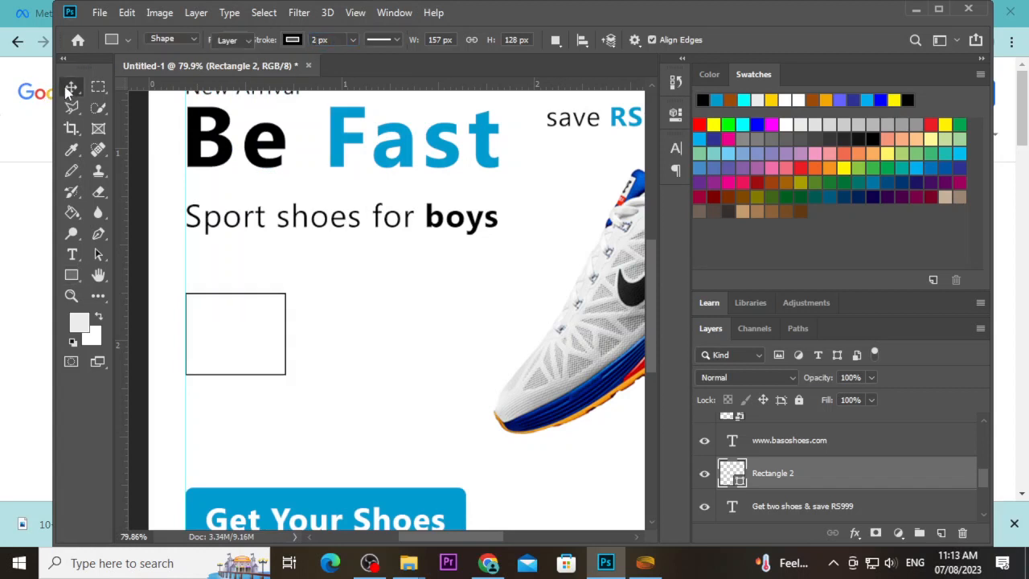
click(353, 326)
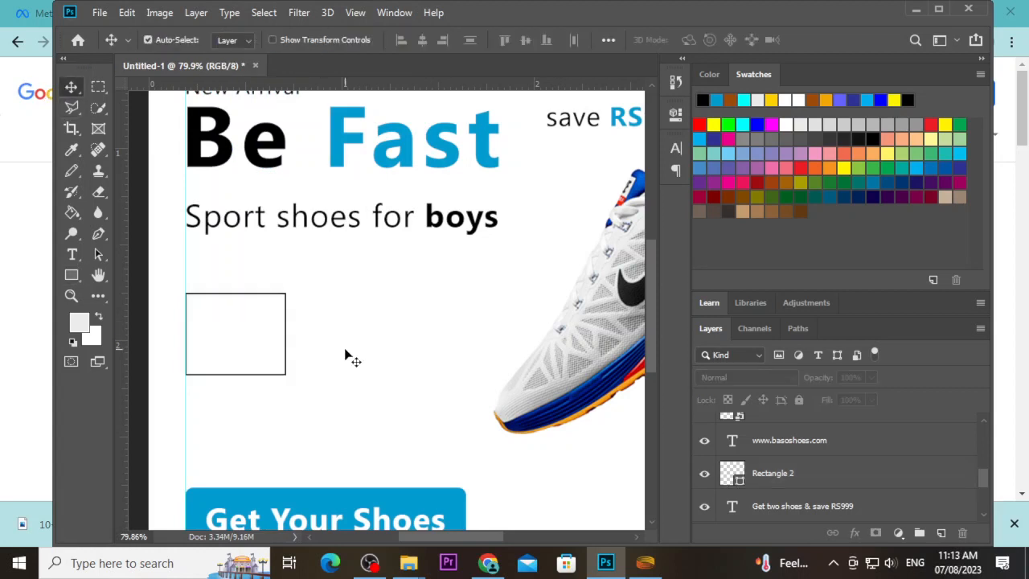
Step: Widen the outlined rectangle to the right with Free Transform, keeping its left edge on the guide
click(286, 342)
key(ctrl+t)
drag(292, 337, 315, 335)
click(74, 92)
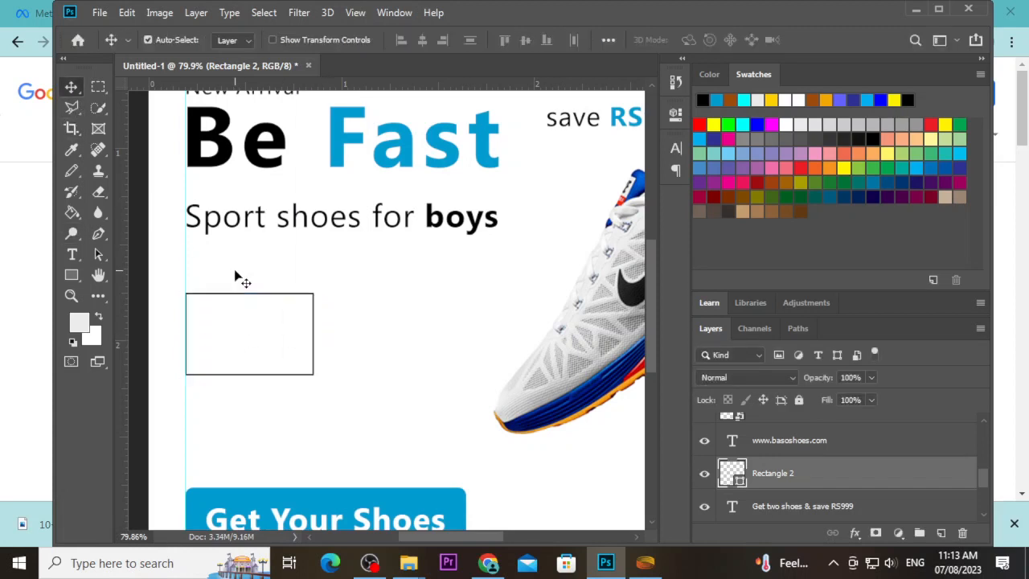
Step: Rasterize the outlined rectangle's shape layer so it can be erased with the Eraser tool
scroll(193, 314, up, 3)
scroll(197, 317, up, 1)
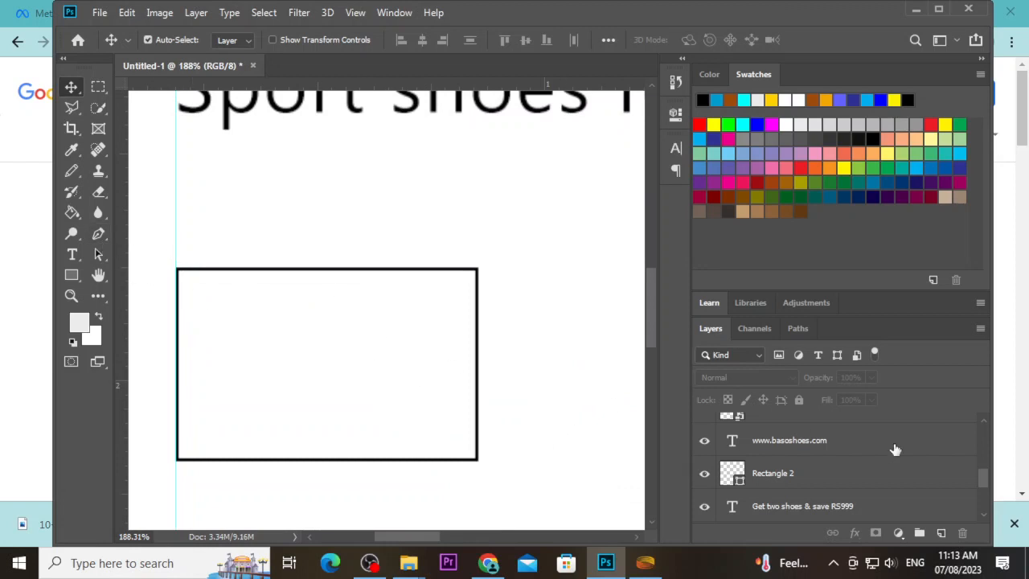
click(818, 476)
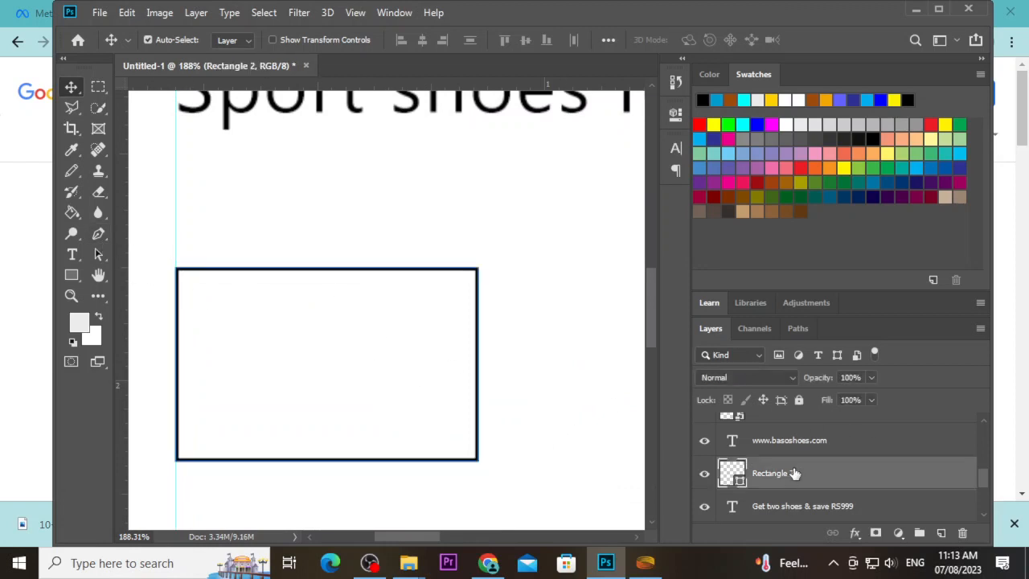
scroll(809, 469, up, 2)
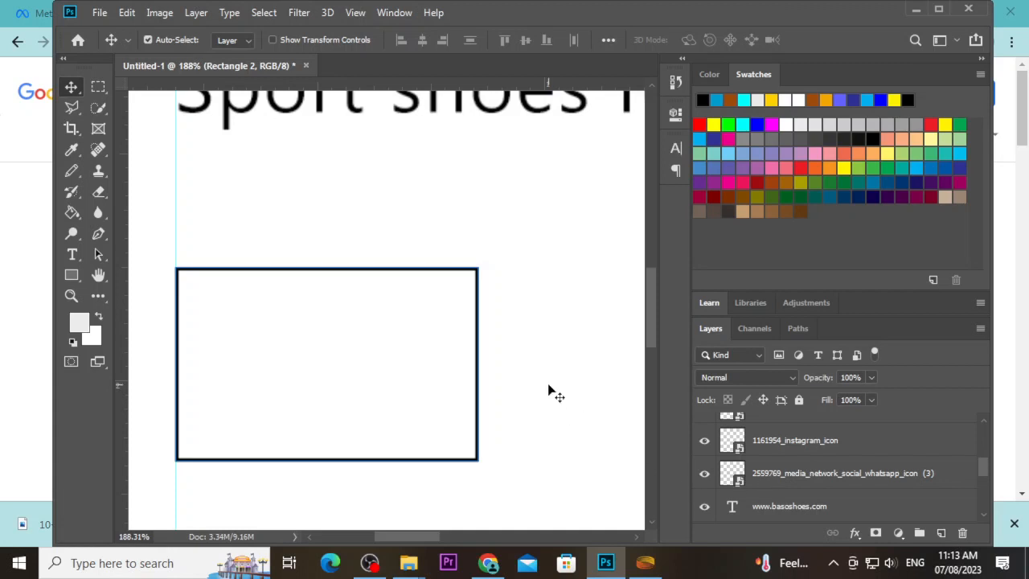
click(483, 303)
click(480, 307)
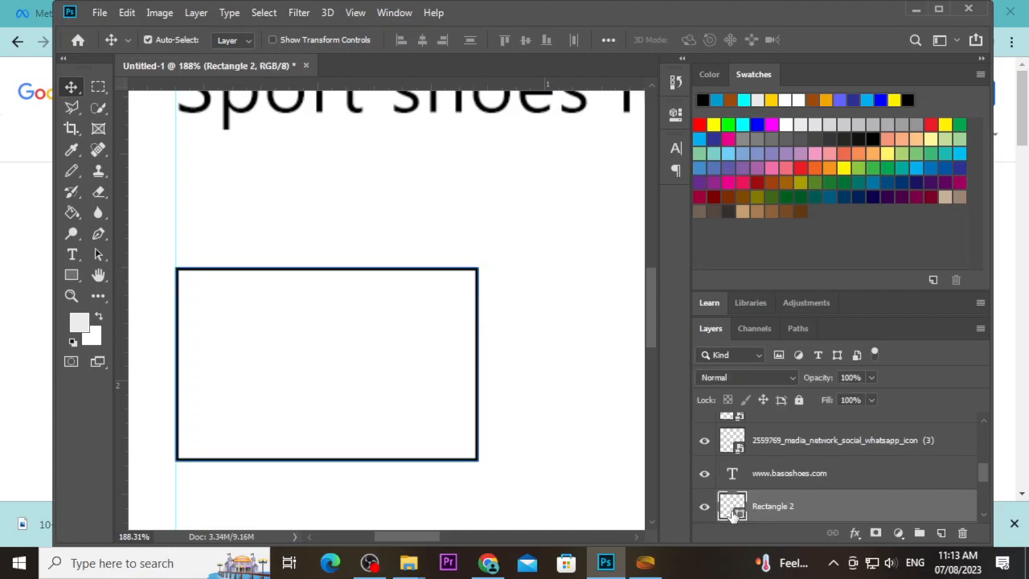
click(98, 194)
click(246, 268)
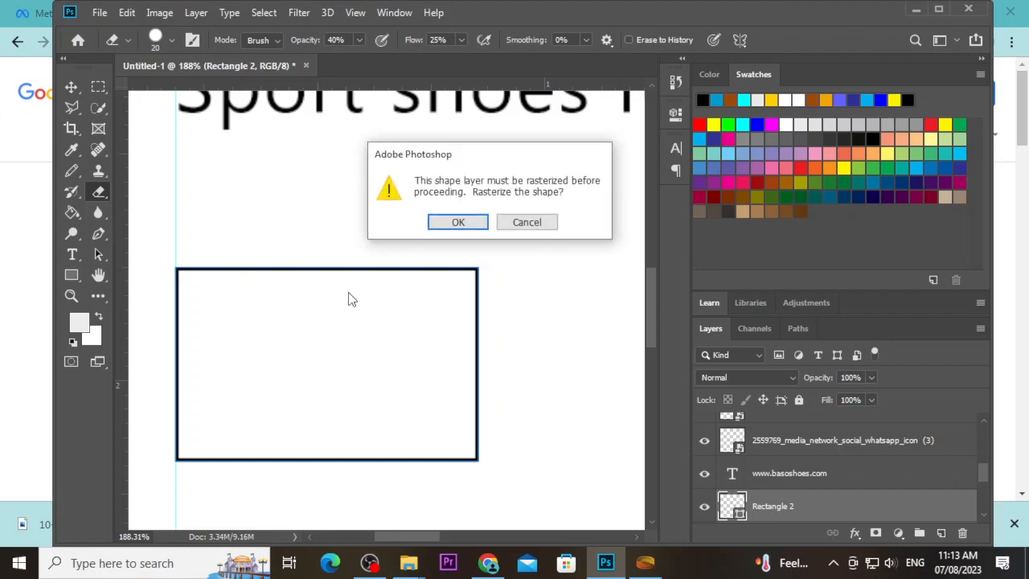
click(455, 225)
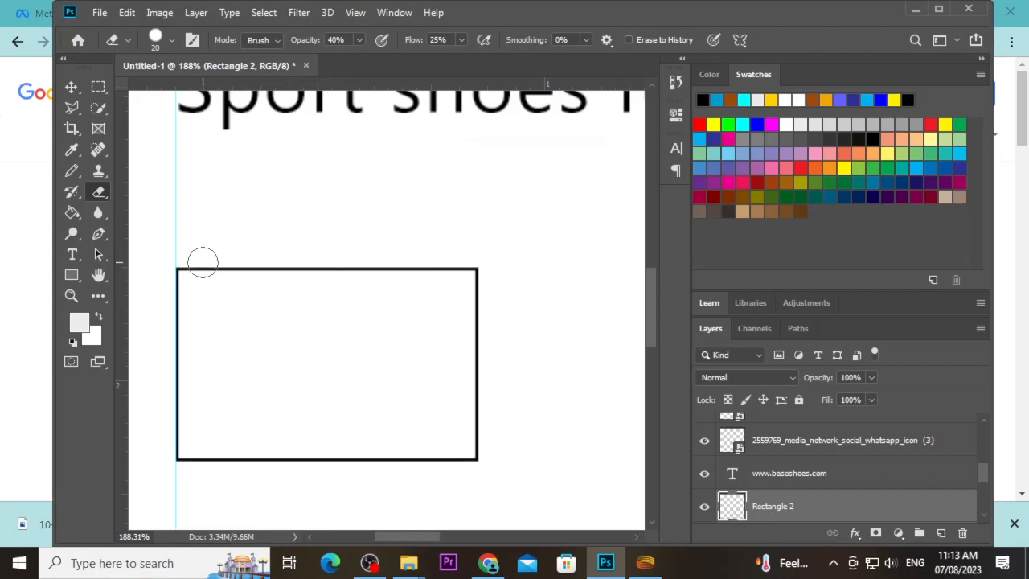
Step: Enlarge the eraser to 60 px, try erasing part of the rectangle's top edge and undo that stroke
key(bracketright)
key(bracketright)
key(bracketright)
key(bracketright)
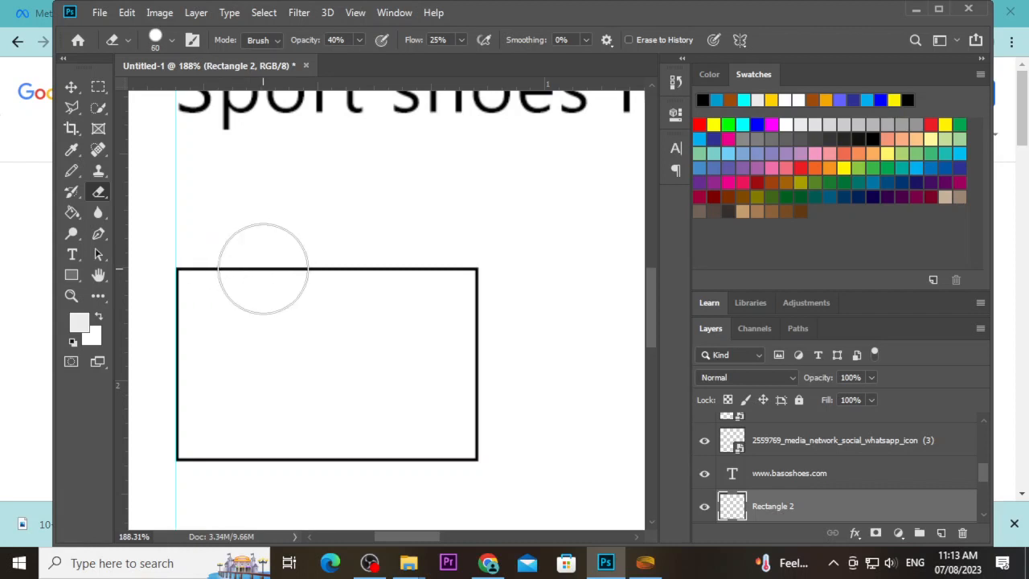
click(258, 270)
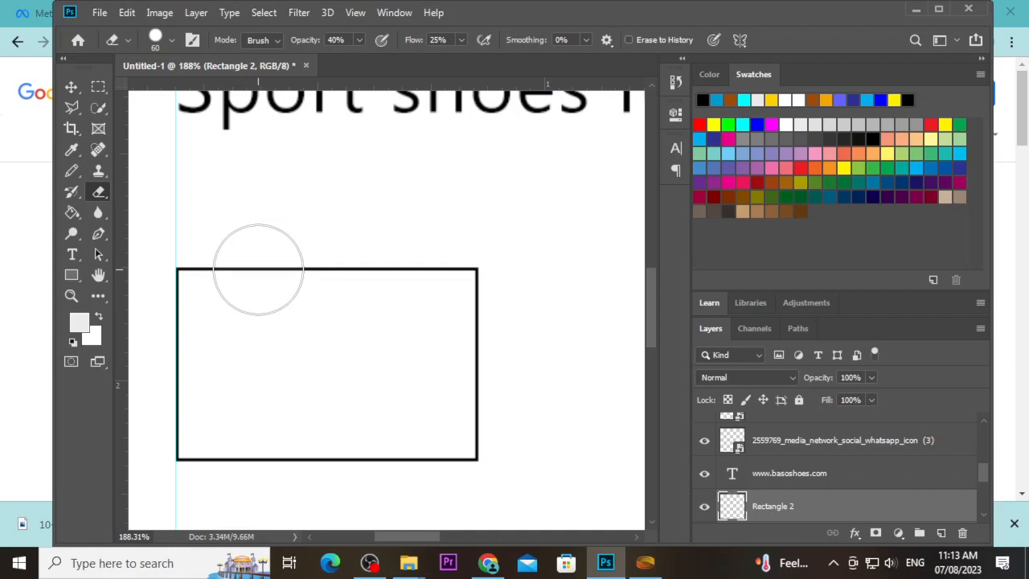
key(ctrl+z)
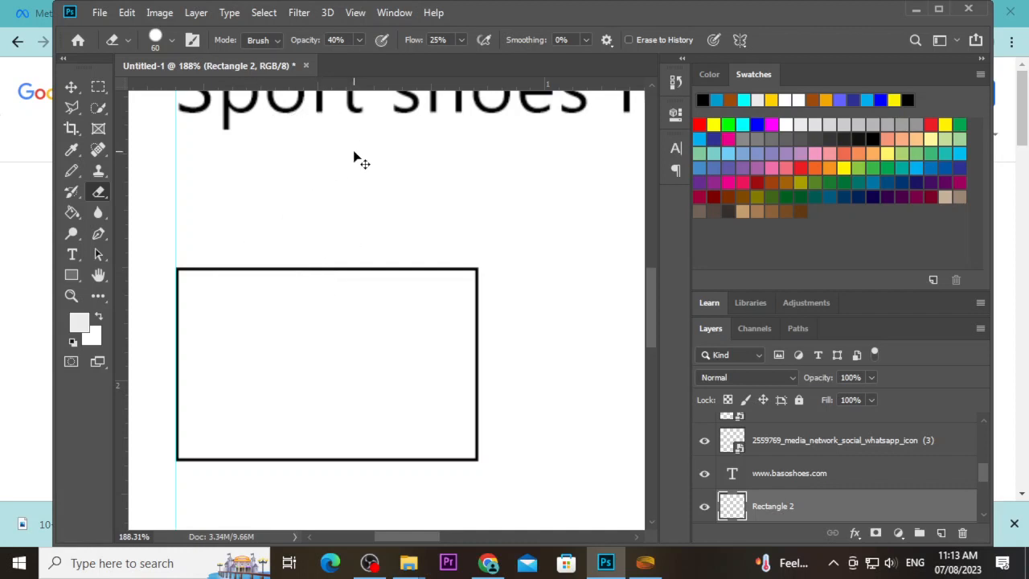
Step: Set the eraser's opacity and flow to 100% and erase a gap in the rectangle's top edge near its left corner
click(359, 39)
drag(363, 58, 383, 62)
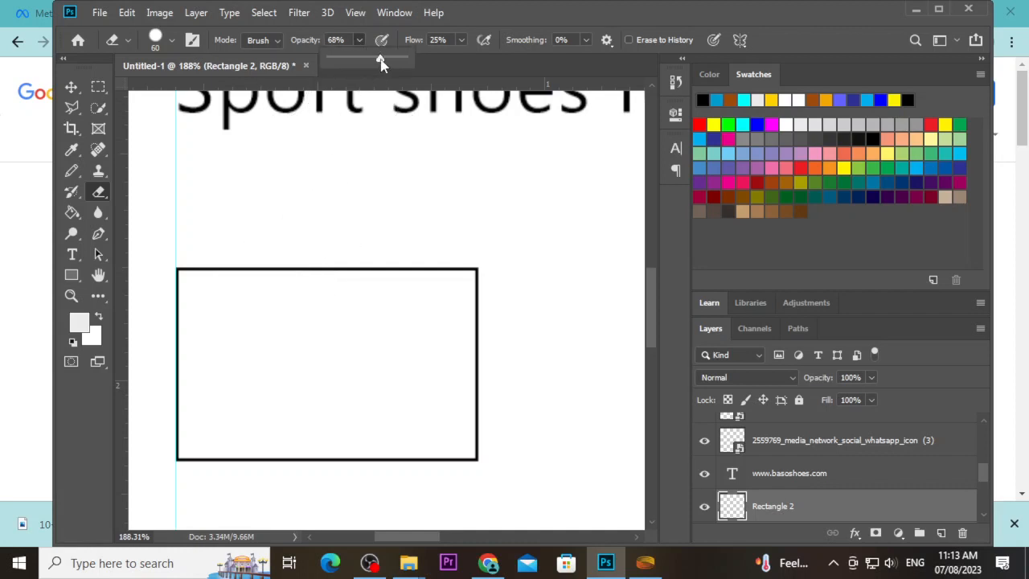
click(461, 39)
drag(460, 59, 579, 63)
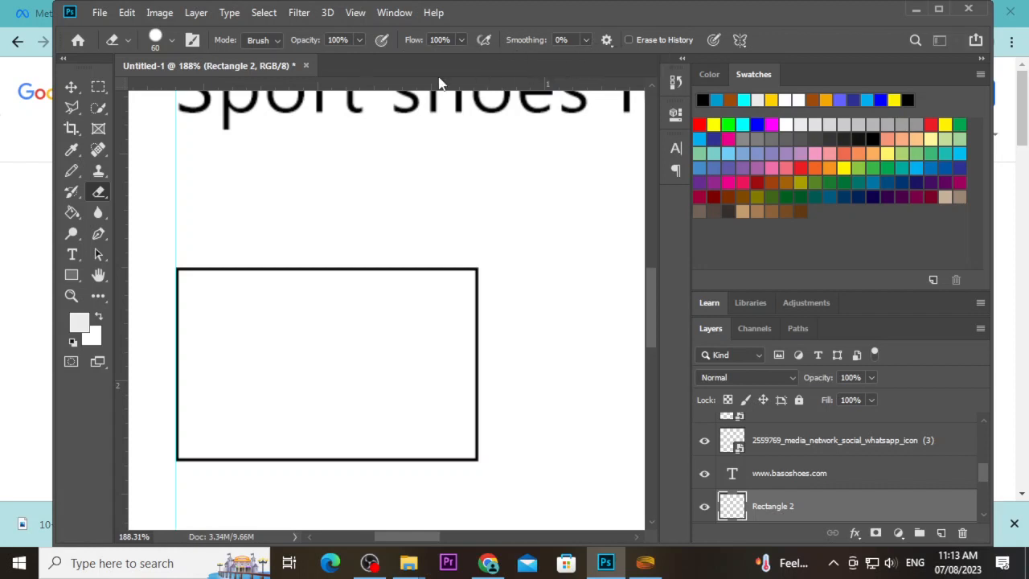
click(257, 266)
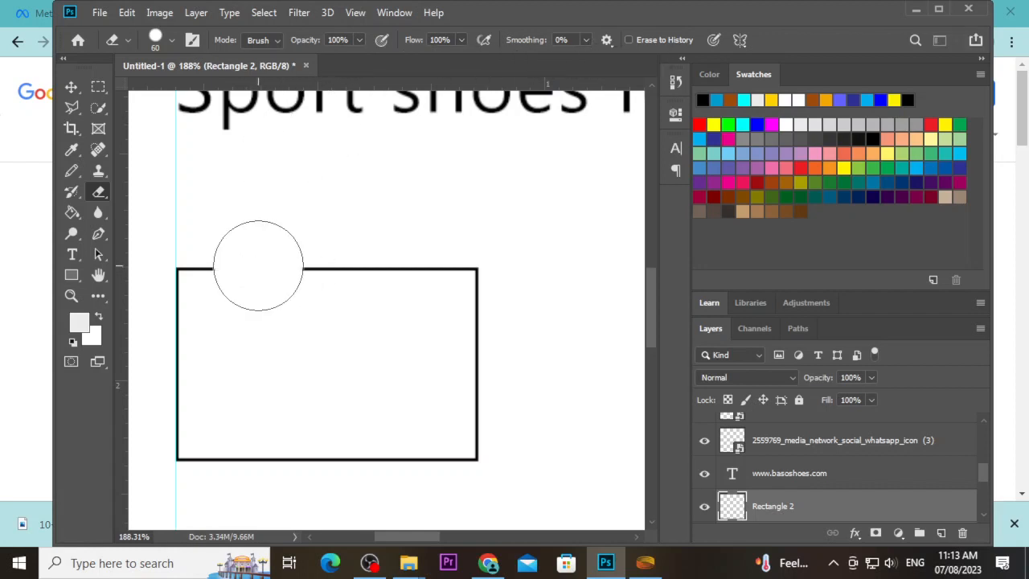
click(70, 86)
click(191, 245)
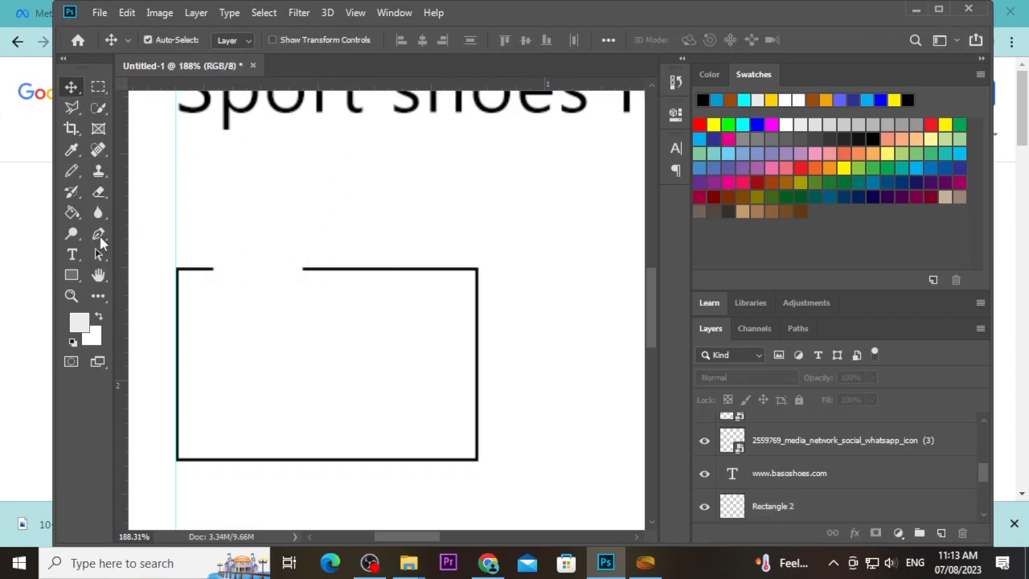
Step: Add the text "Offer" above the gap in the rectangle and colour it black (000000)
click(72, 254)
click(254, 227)
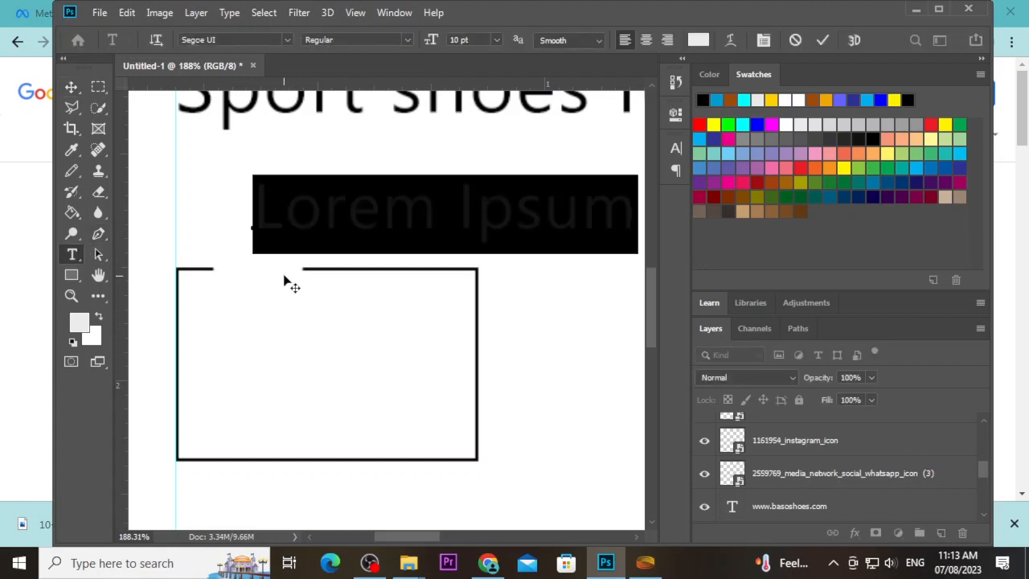
text(Offer)
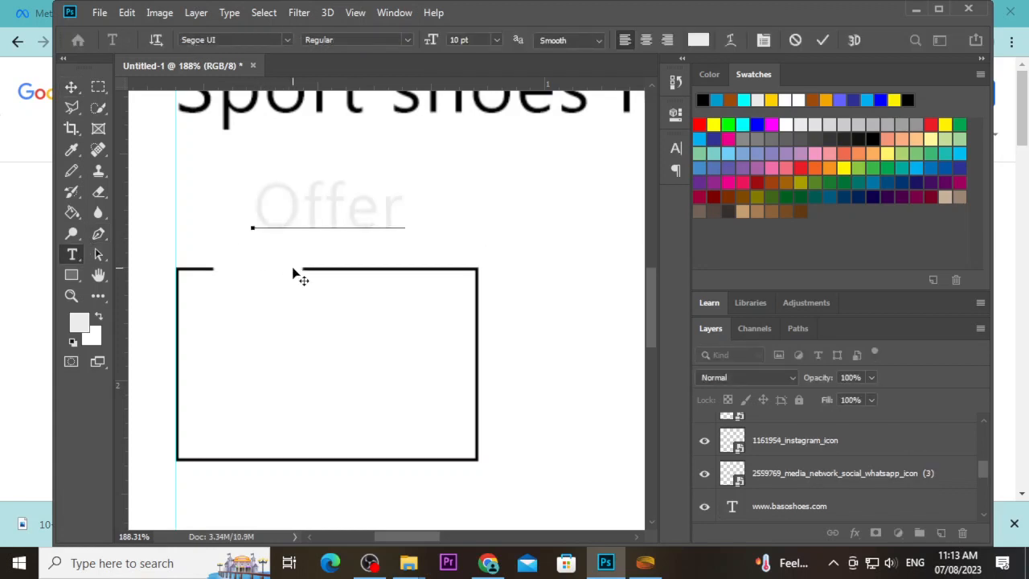
double_click(338, 198)
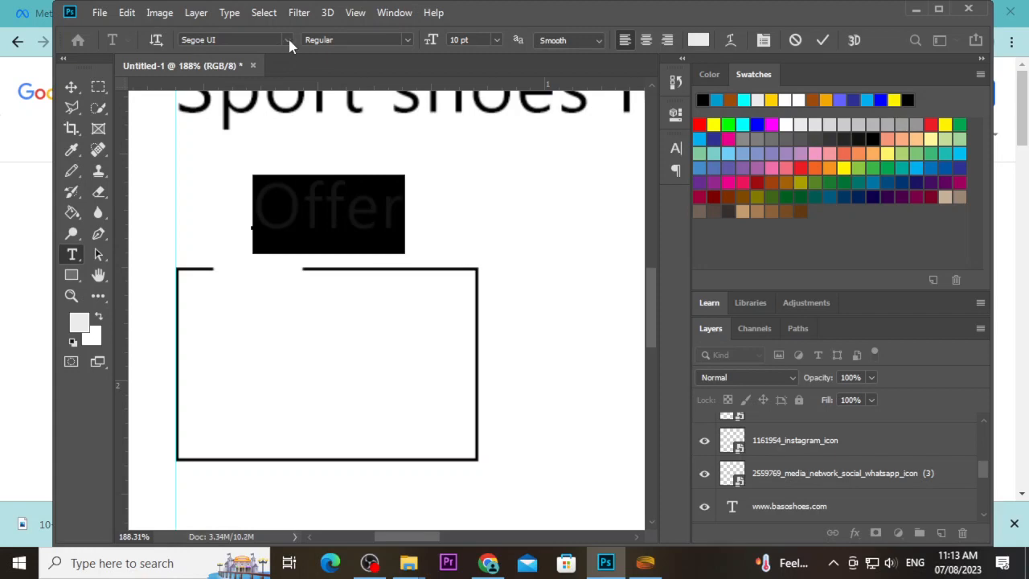
click(698, 40)
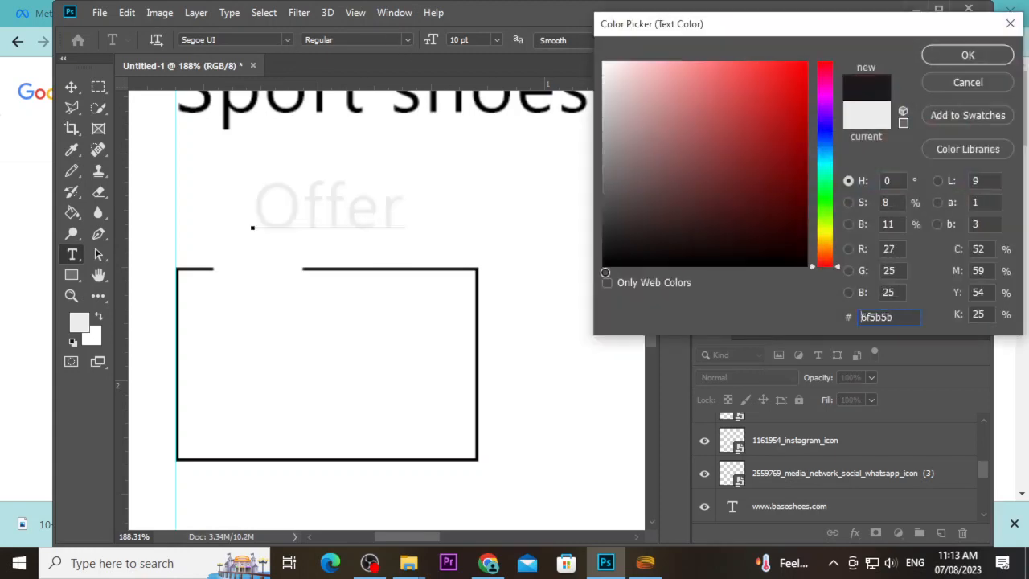
text(000000)
click(968, 55)
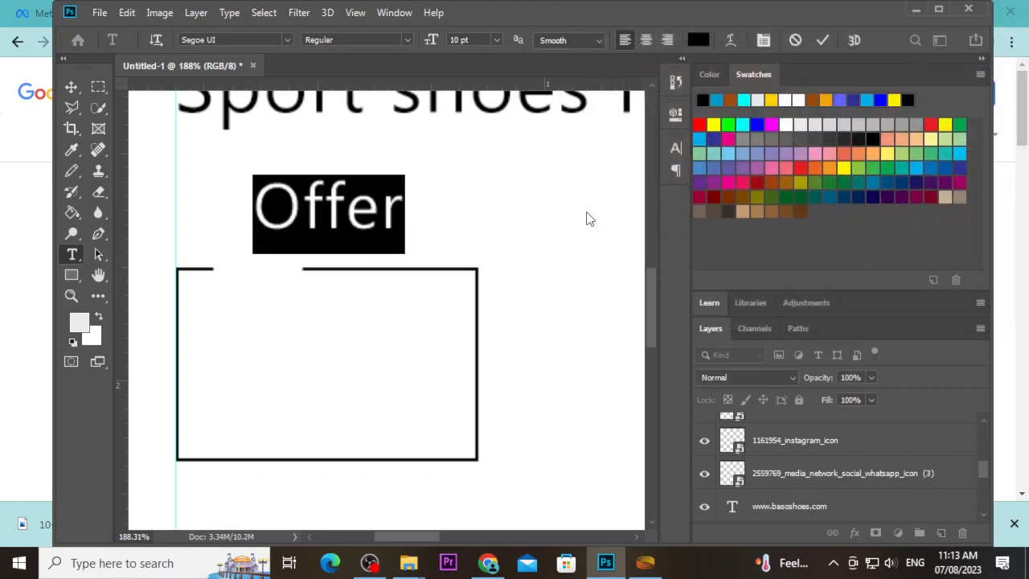
Step: Move the "Offer" text down to the gap in the rectangle's top edge and reduce it to 8 pt
click(70, 87)
drag(340, 230, 304, 259)
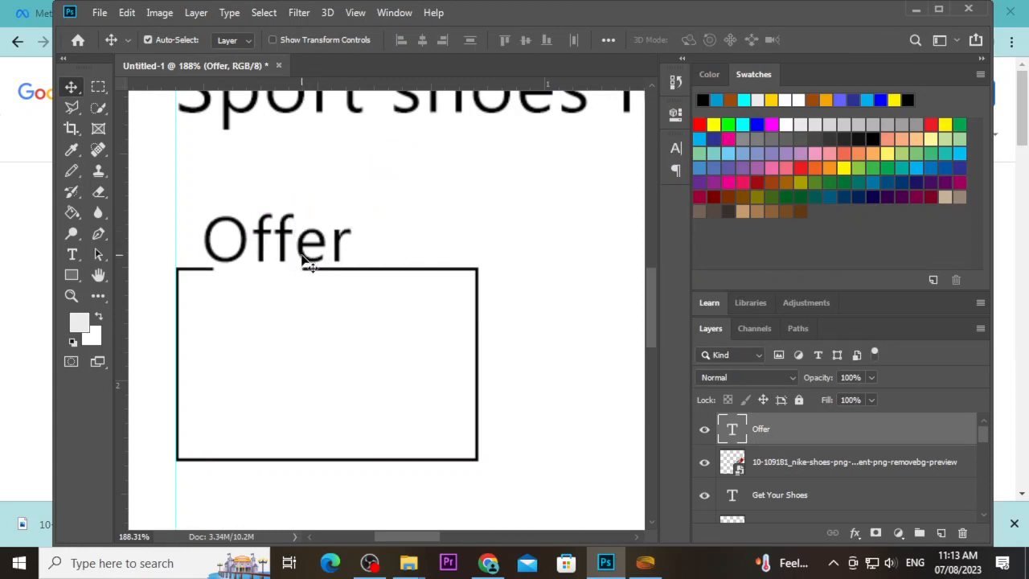
double_click(303, 259)
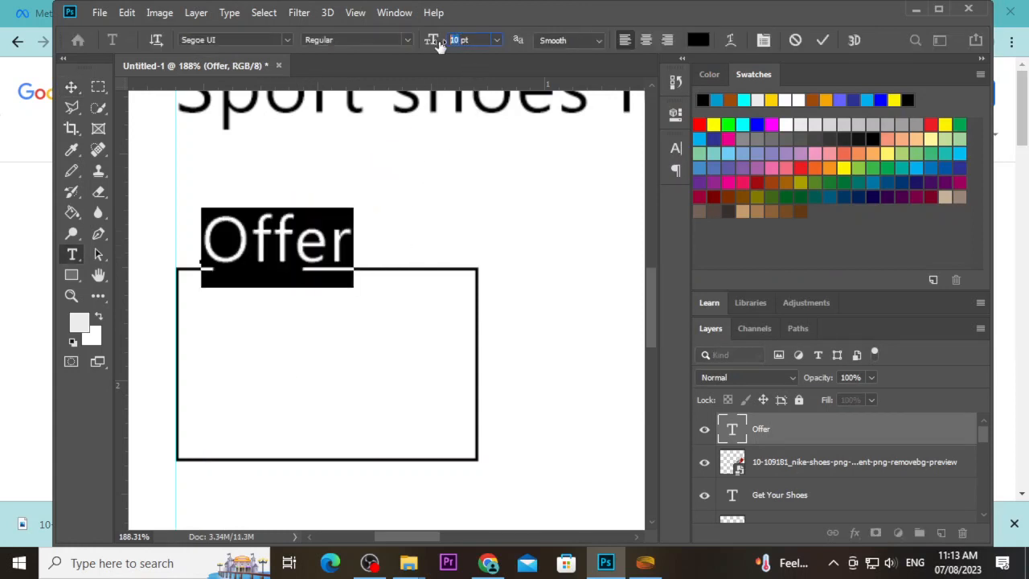
drag(439, 44, 427, 40)
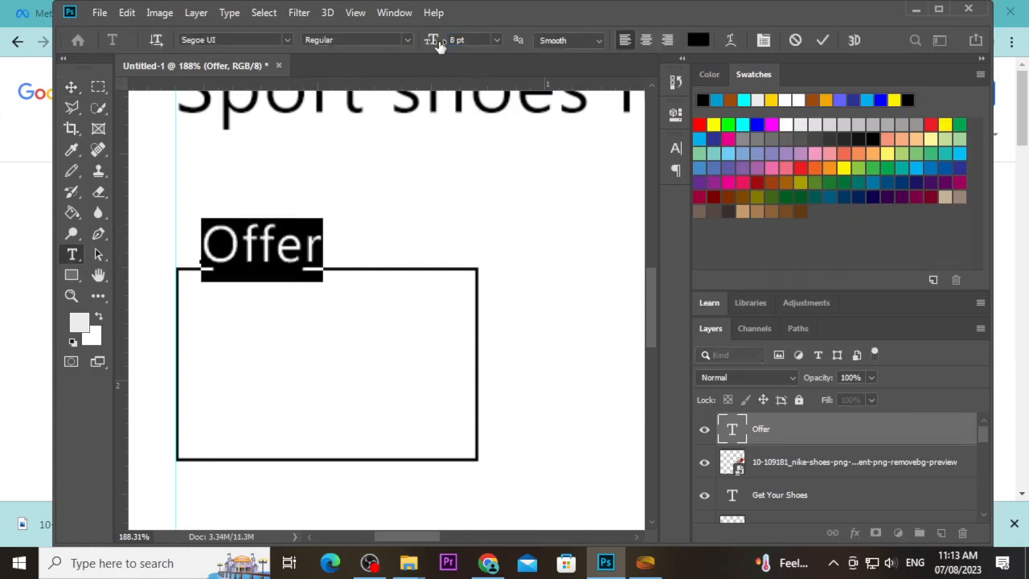
click(71, 87)
Step: Set the "Offer" text to 7 pt and its font style to Semibold
scroll(330, 255, down, 5)
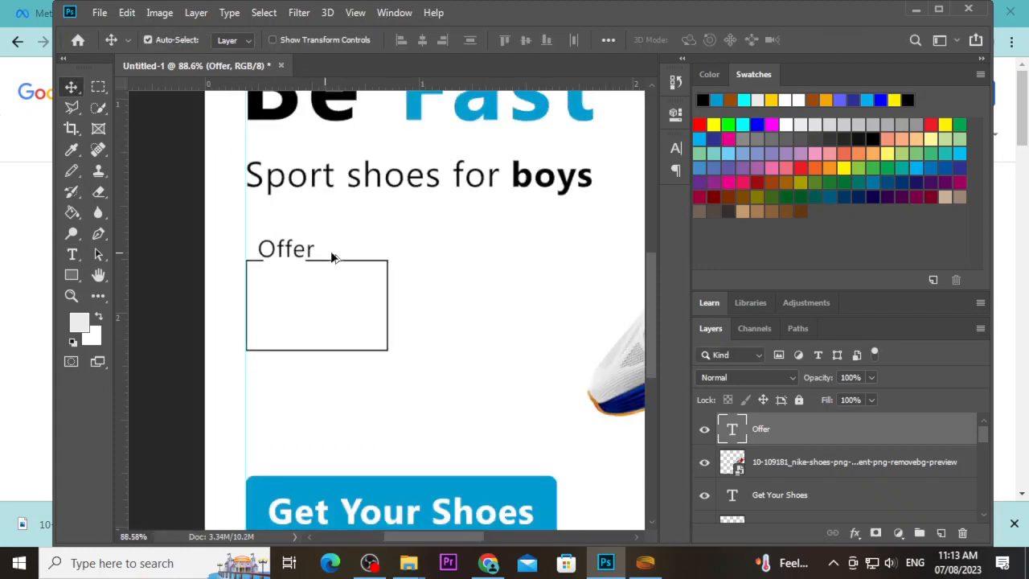
scroll(369, 257, up, 1)
scroll(370, 258, down, 2)
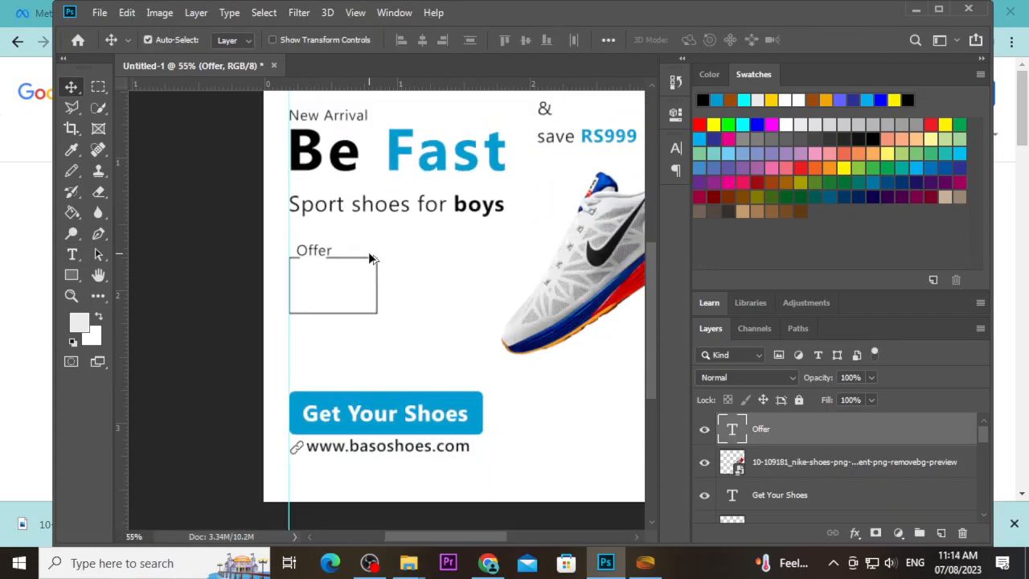
scroll(321, 248, up, 1)
double_click(321, 252)
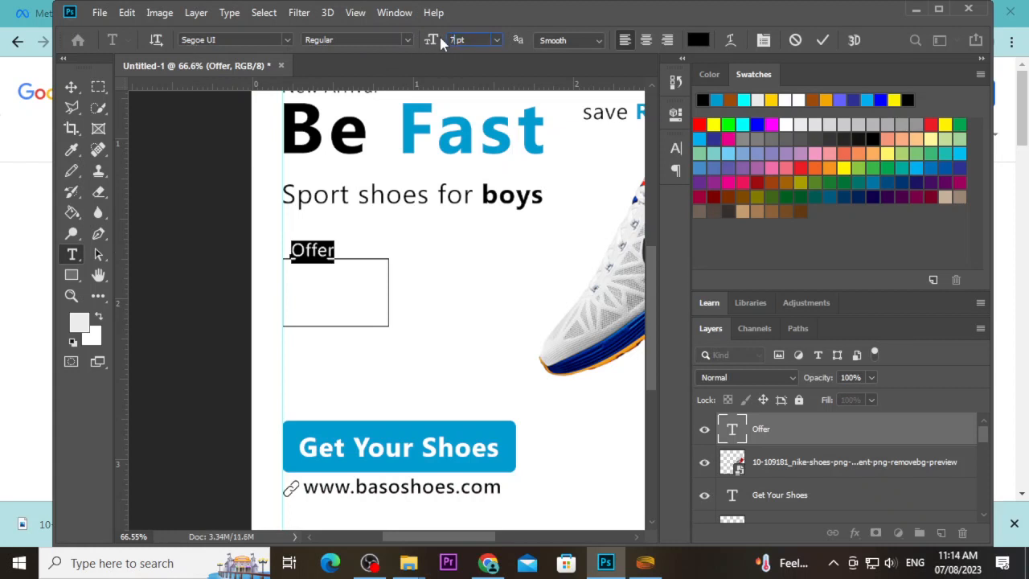
key(Return)
click(406, 39)
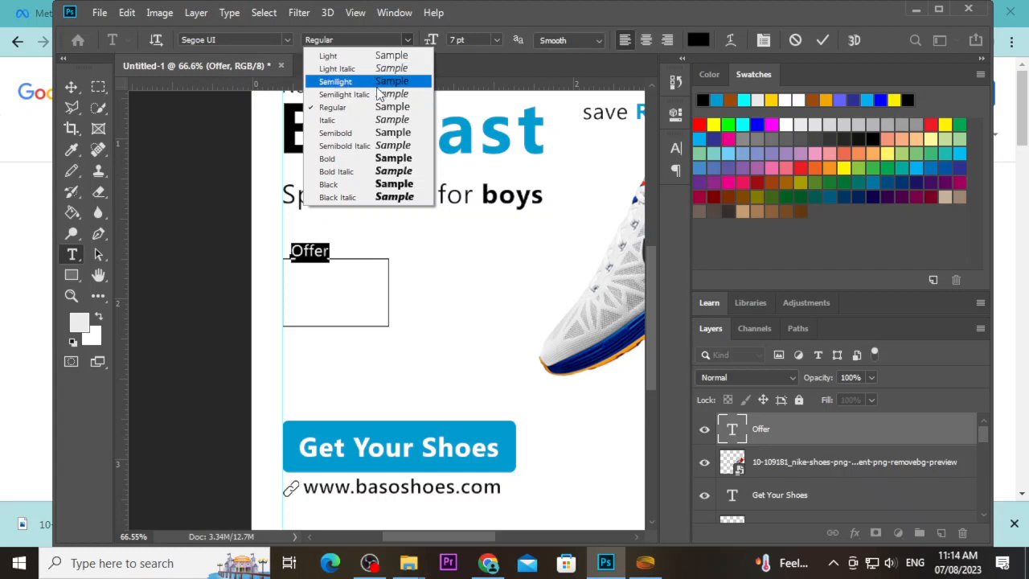
click(380, 132)
click(71, 87)
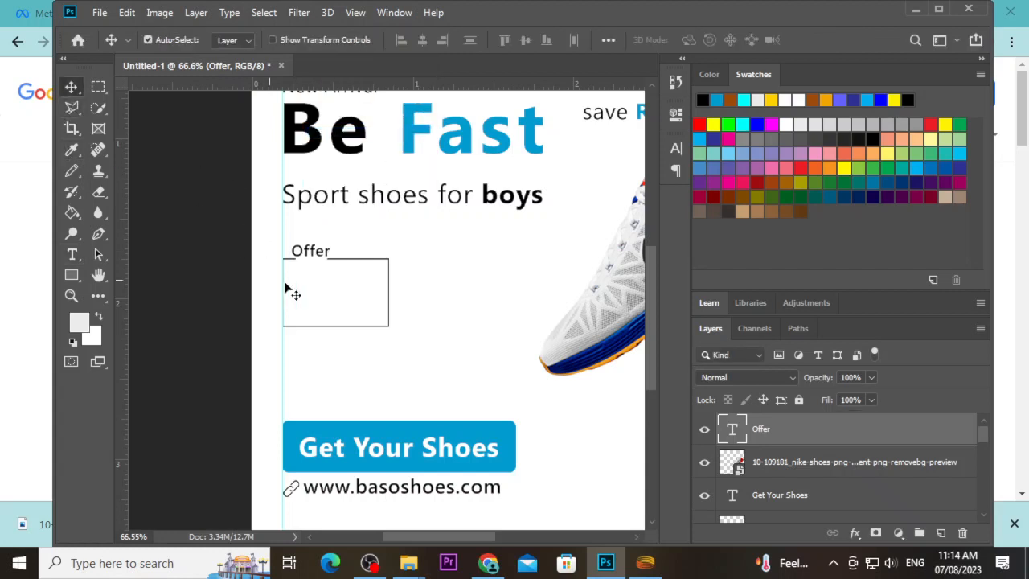
Step: Place the "Offer" text across the gap in the rectangle's top edge and add a vertical guide at the text's right end
scroll(323, 276, up, 5)
drag(333, 197, 333, 161)
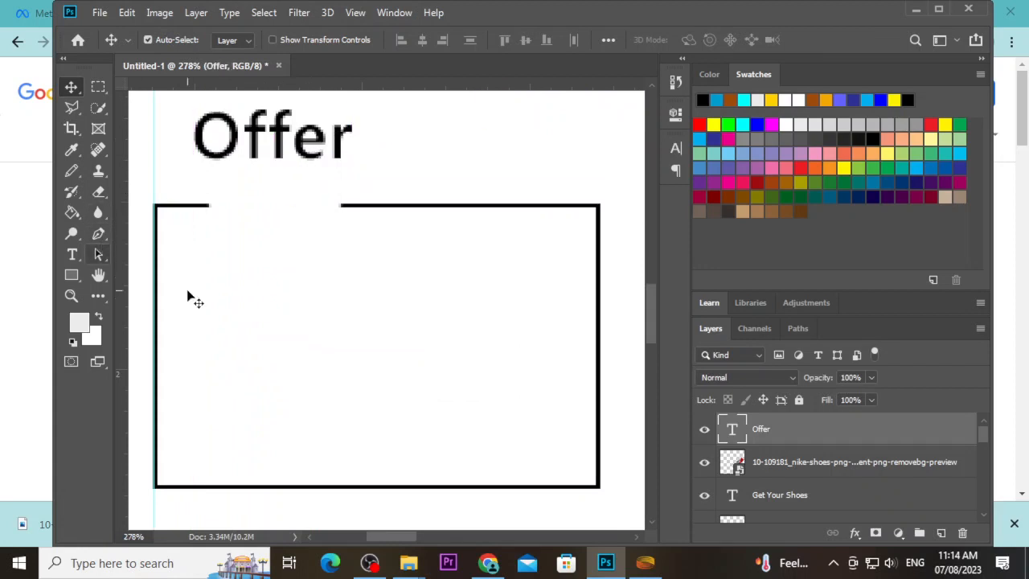
click(600, 236)
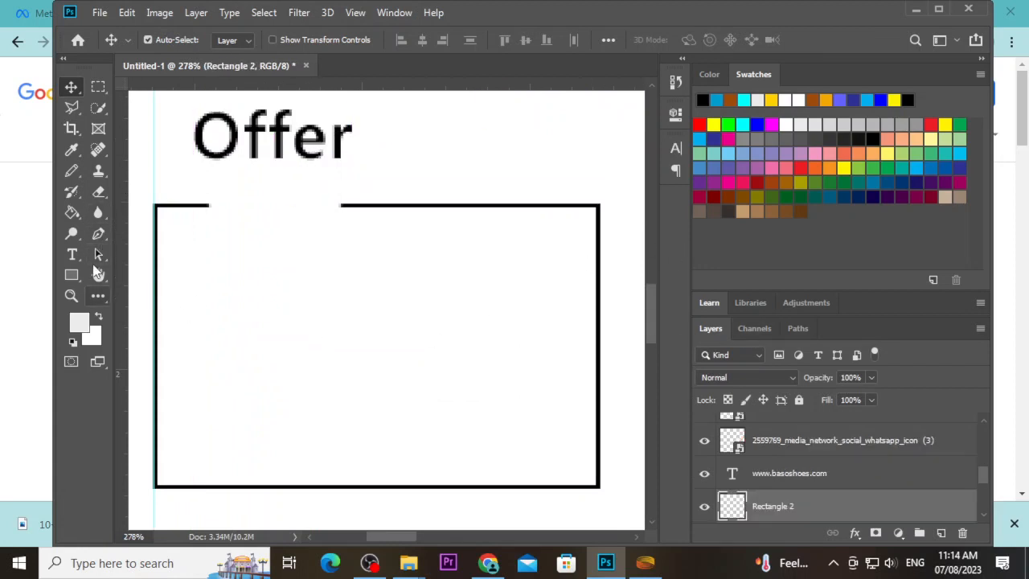
click(99, 191)
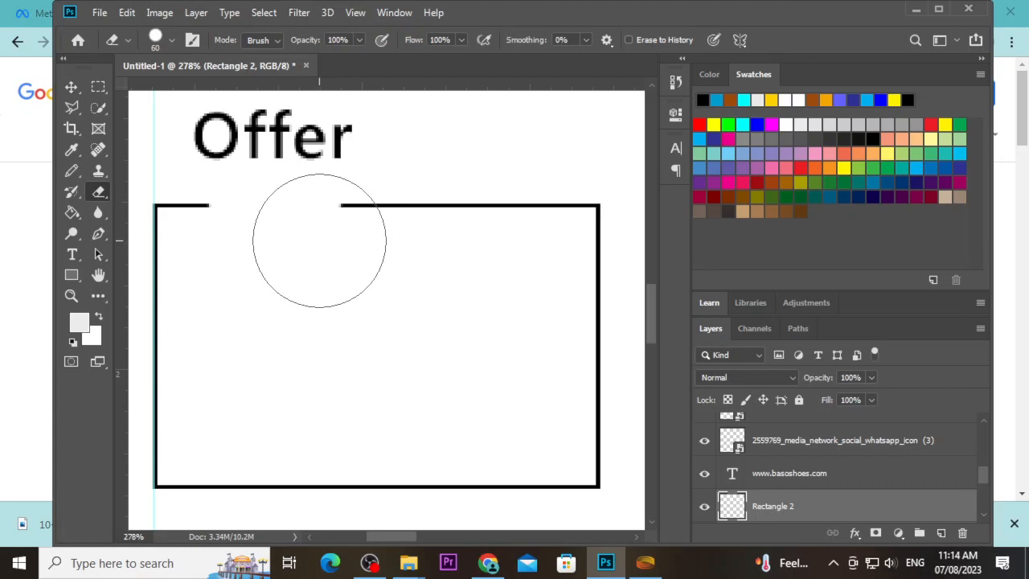
key(v)
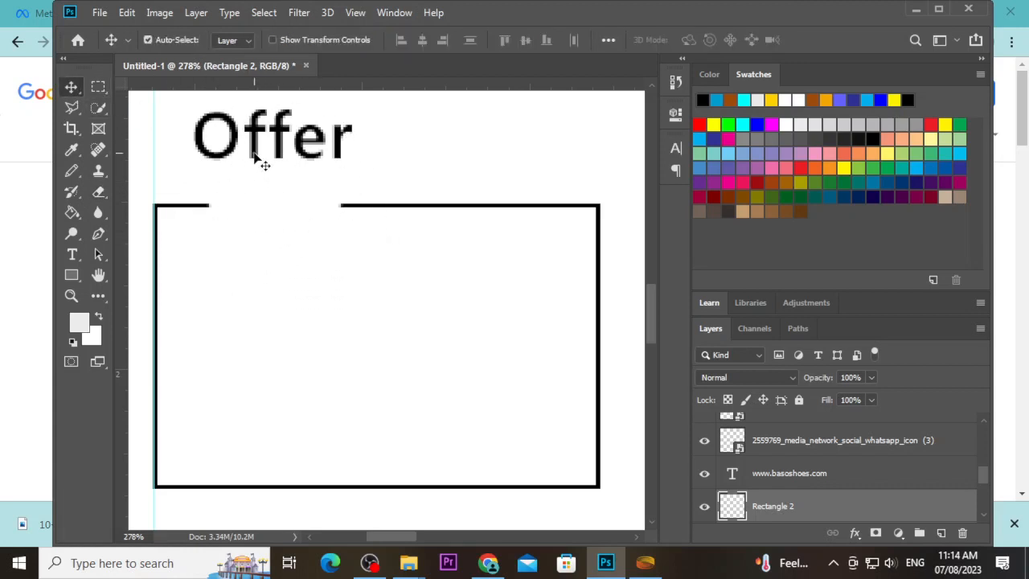
drag(256, 159, 272, 218)
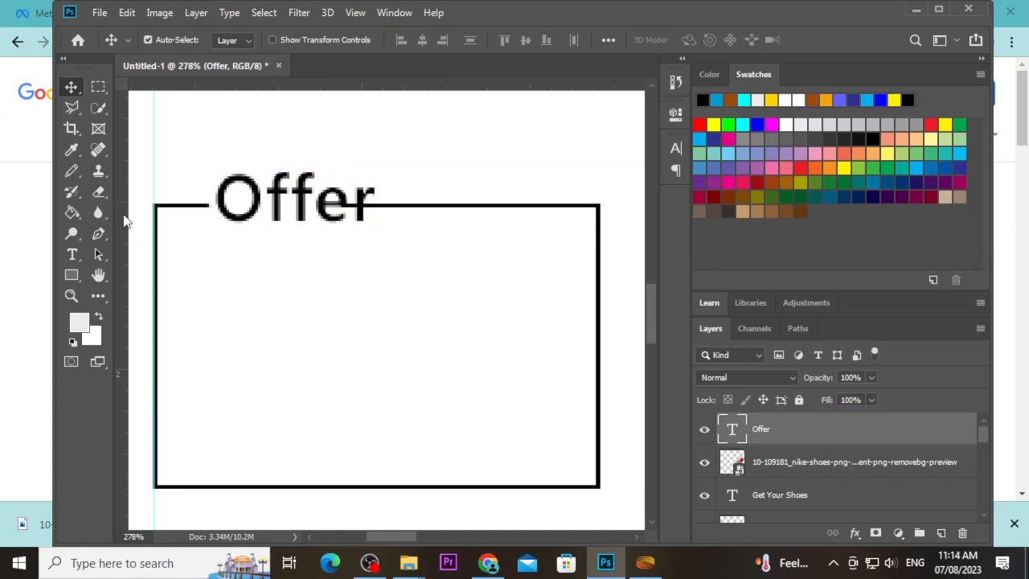
drag(120, 218, 376, 197)
Step: Move the "Offer" text up above the rectangle, clear of the top edge, with its right end on the new guide
drag(282, 201, 272, 148)
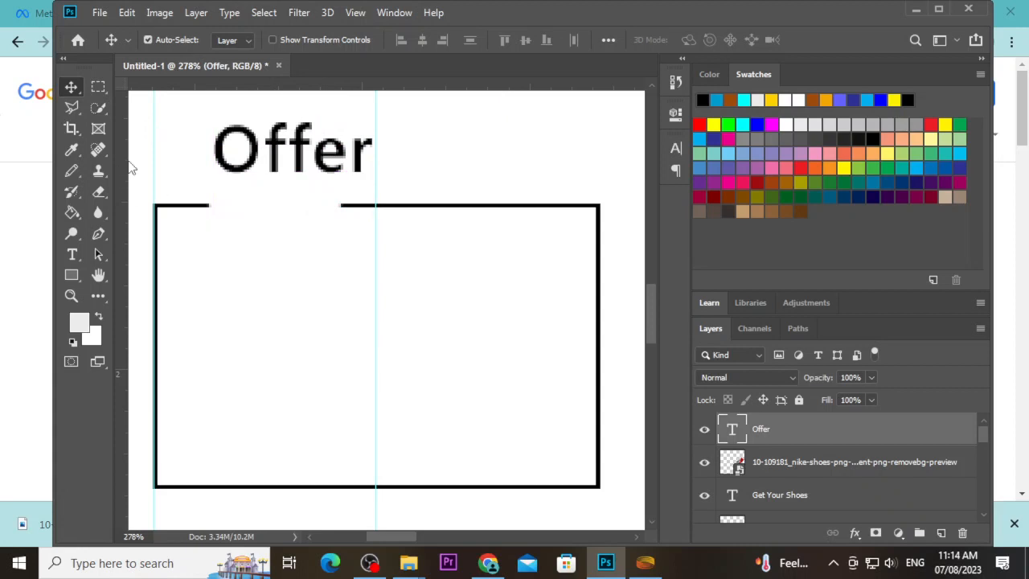
key(shift+Up)
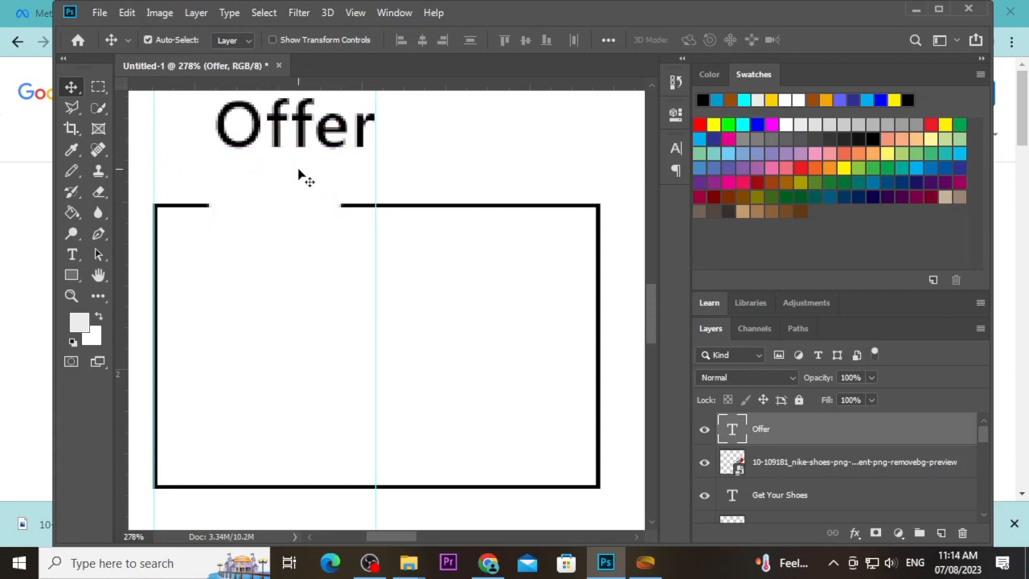
click(98, 192)
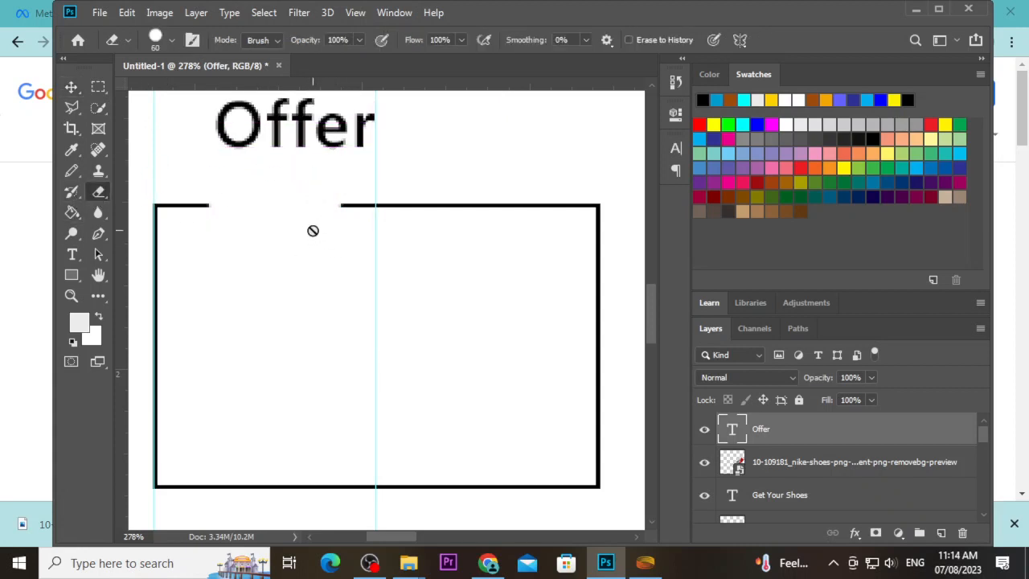
key(v)
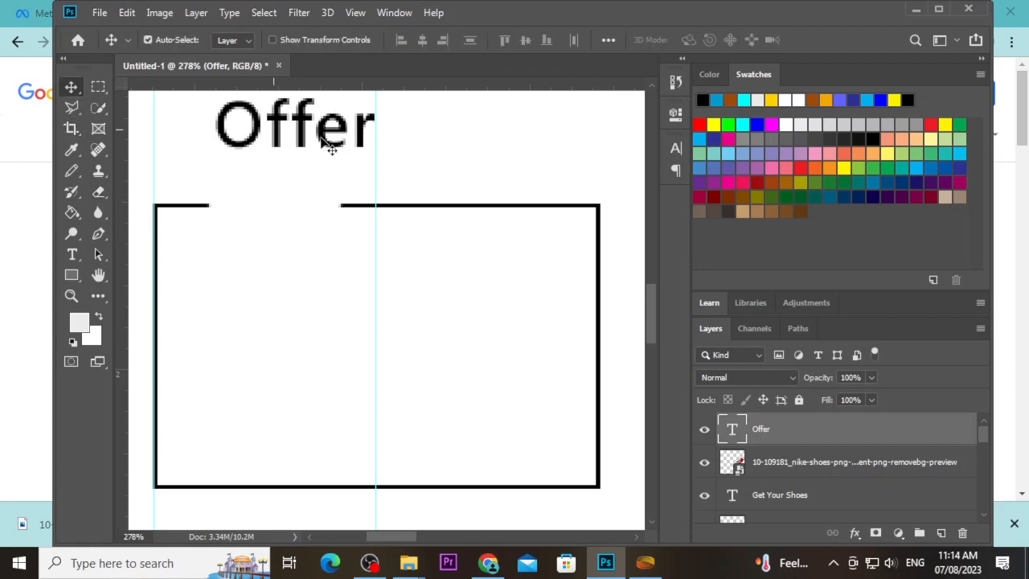
Step: Erase the rectangle's top edge from the gap to the vertical guide with a 30 px eraser
click(598, 249)
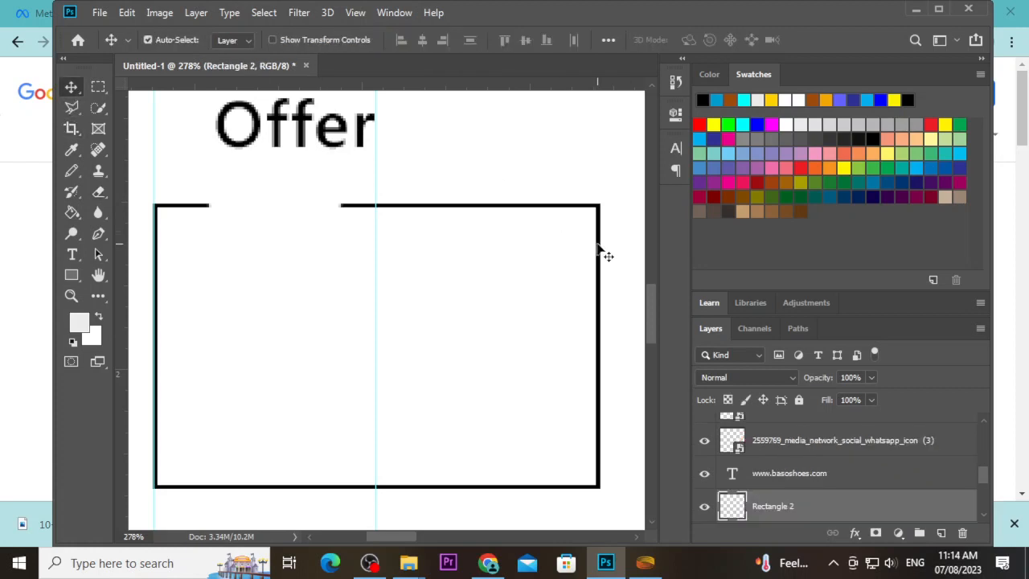
click(98, 191)
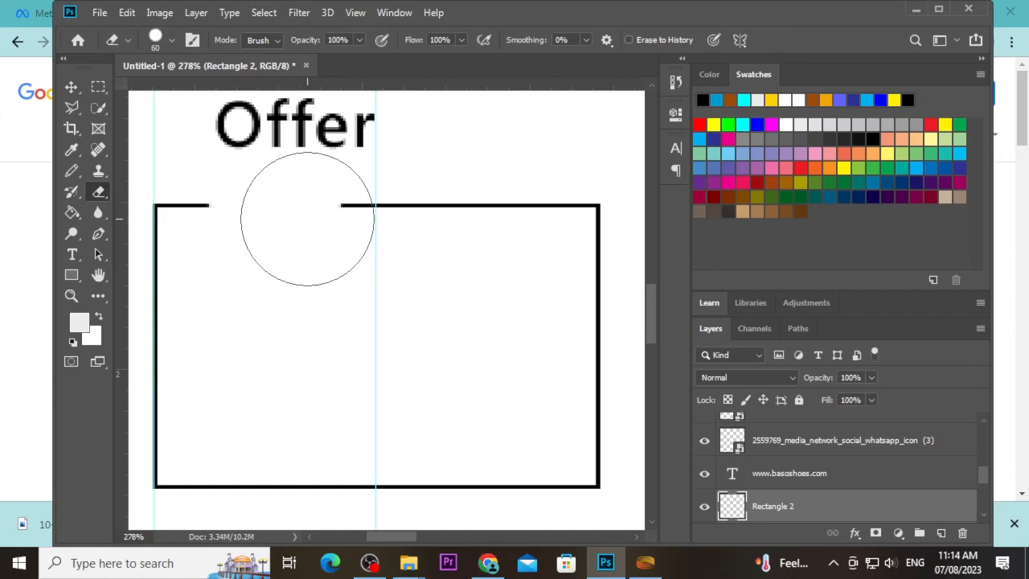
key(bracketright)
key(bracketright)
key(bracketright)
key(bracketleft)
key(bracketleft)
key(bracketleft)
key(bracketleft)
key(bracketleft)
key(bracketleft)
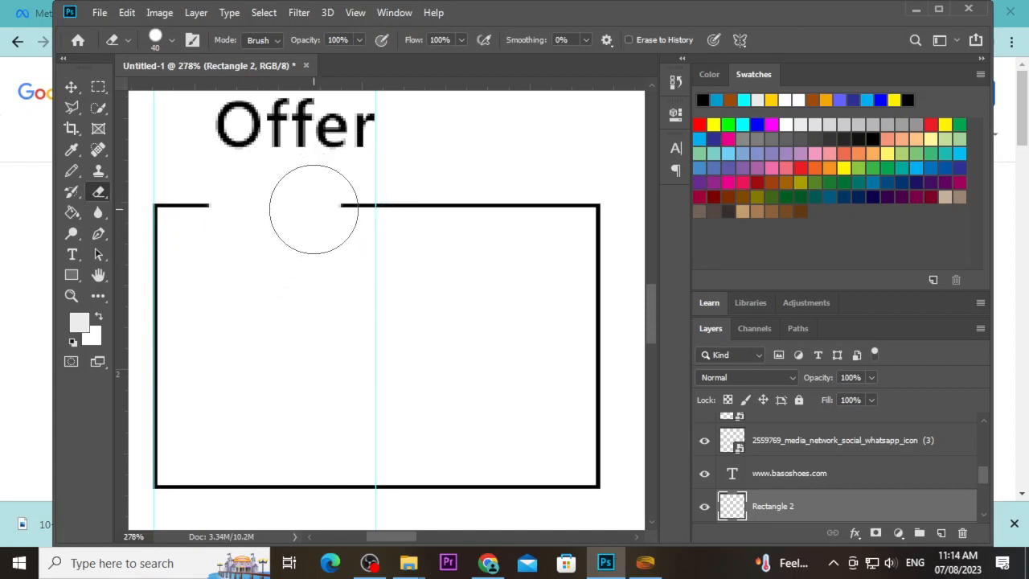
drag(340, 199, 340, 214)
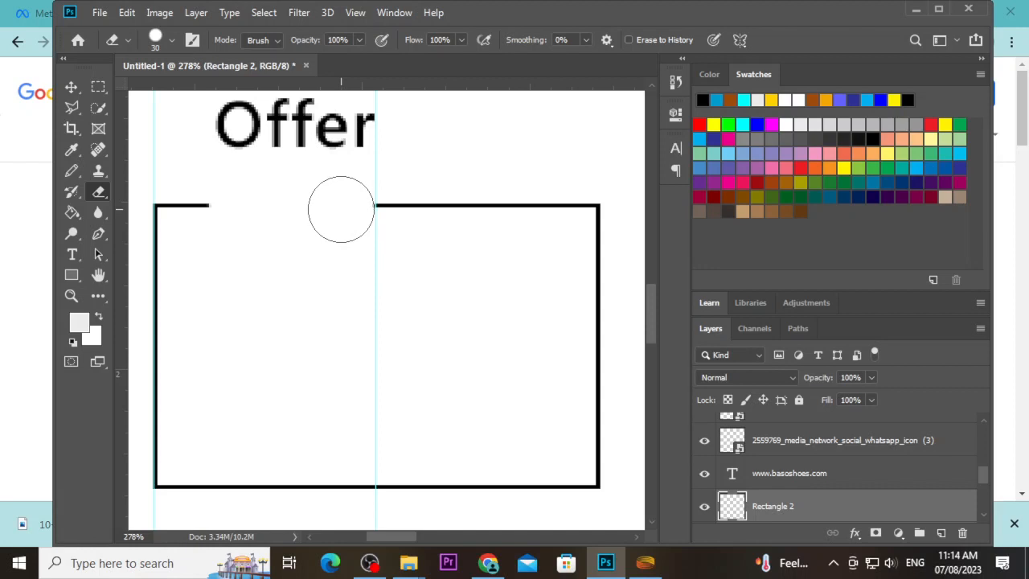
Step: Move the "Offer" text down into the widened gap in the rectangle's top edge and remove the guide at its right end
click(71, 87)
drag(331, 141, 328, 212)
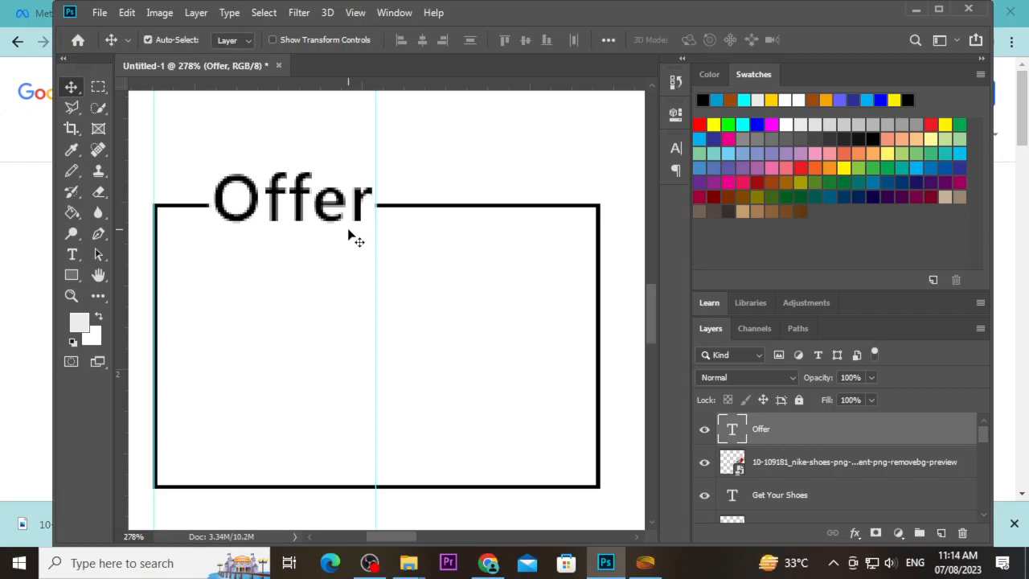
key(Right)
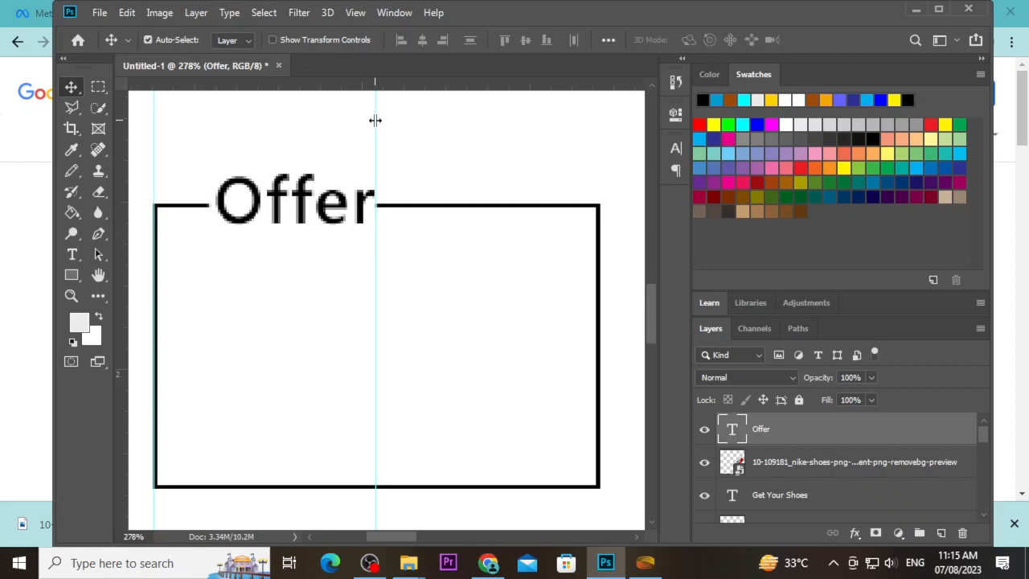
drag(375, 120, 120, 137)
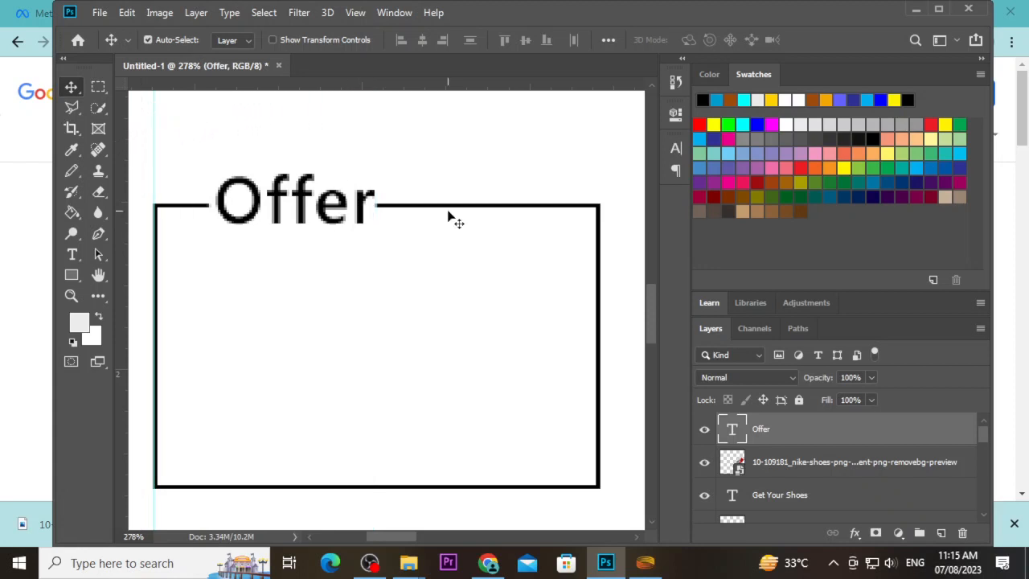
Step: Select the "Offer" text together with its rectangle and shift both slightly down
scroll(397, 266, down, 5)
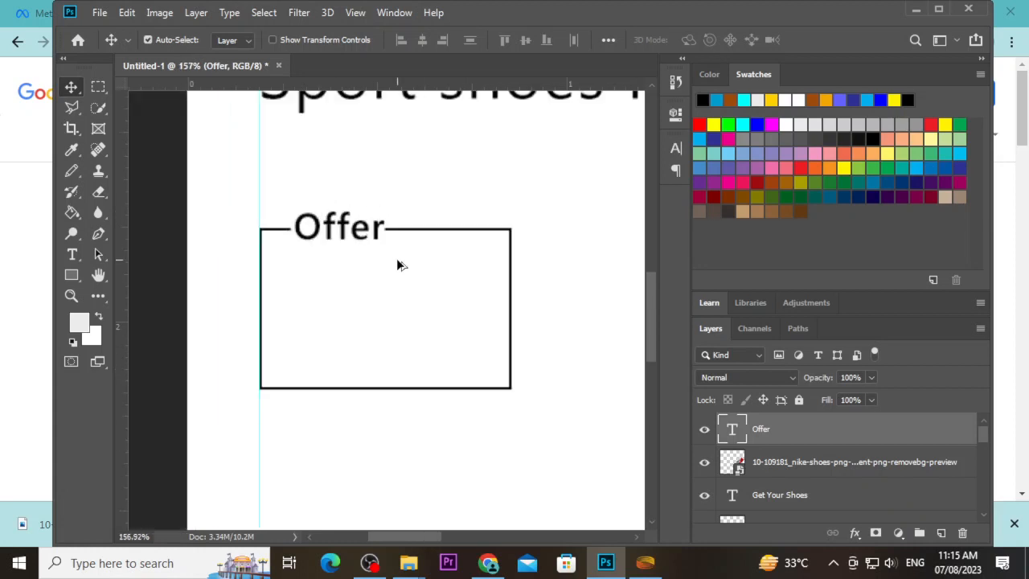
scroll(560, 260, down, 1)
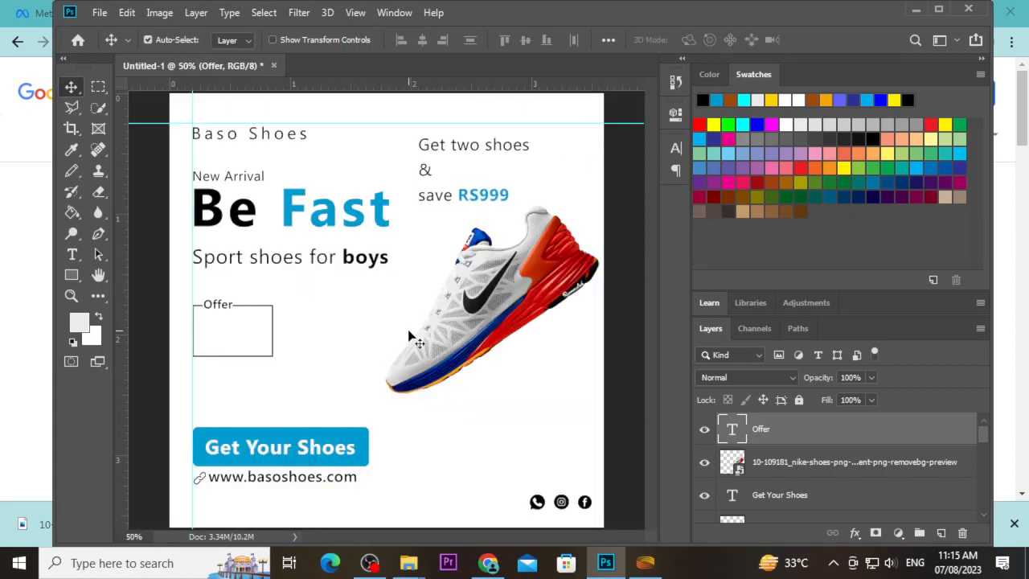
drag(196, 287, 248, 335)
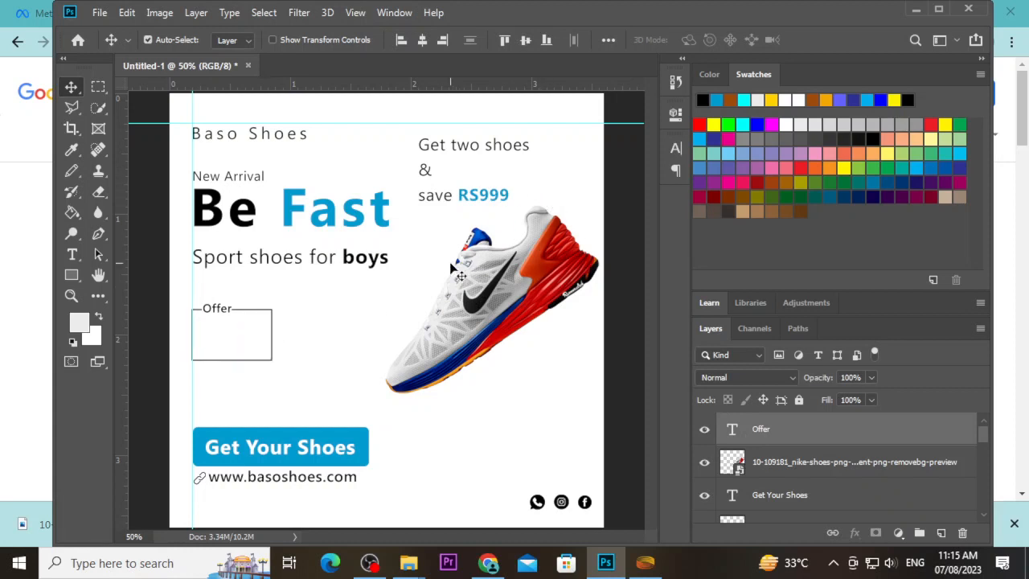
Step: Move the "Get two shoes & save RS999" text beside the offer box and set its first line to 8 pt
click(478, 227)
drag(483, 153, 287, 308)
key(t)
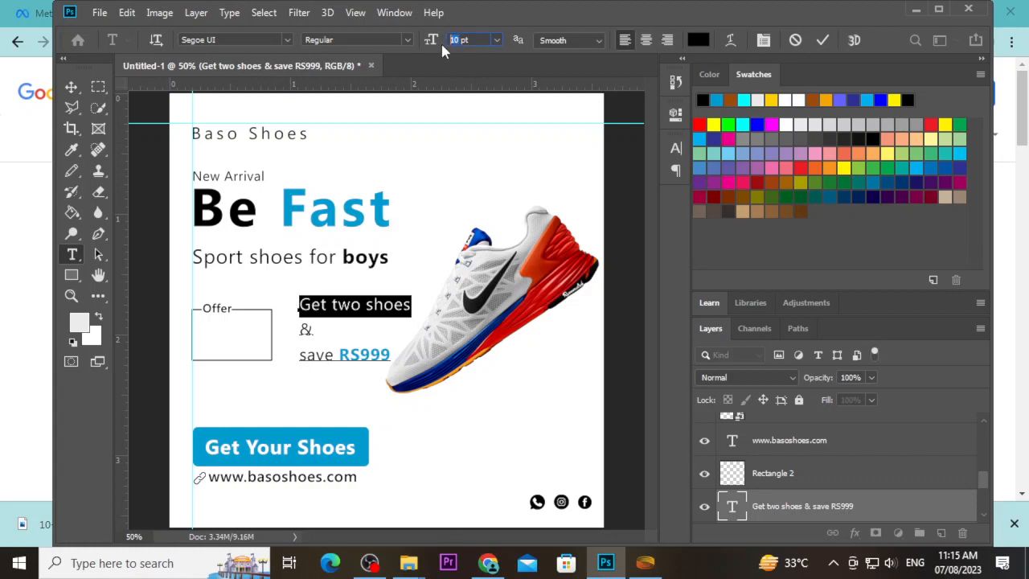
key(Return)
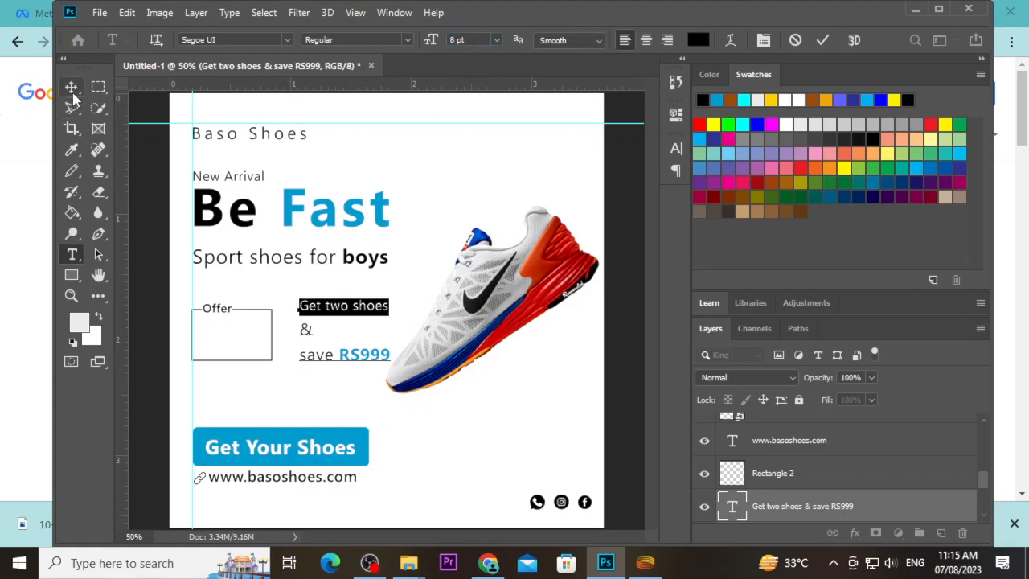
Step: Move the "Get two shoes & save RS999" text into the offer box and reduce the "&" to the first line's size
click(71, 87)
drag(330, 309, 233, 330)
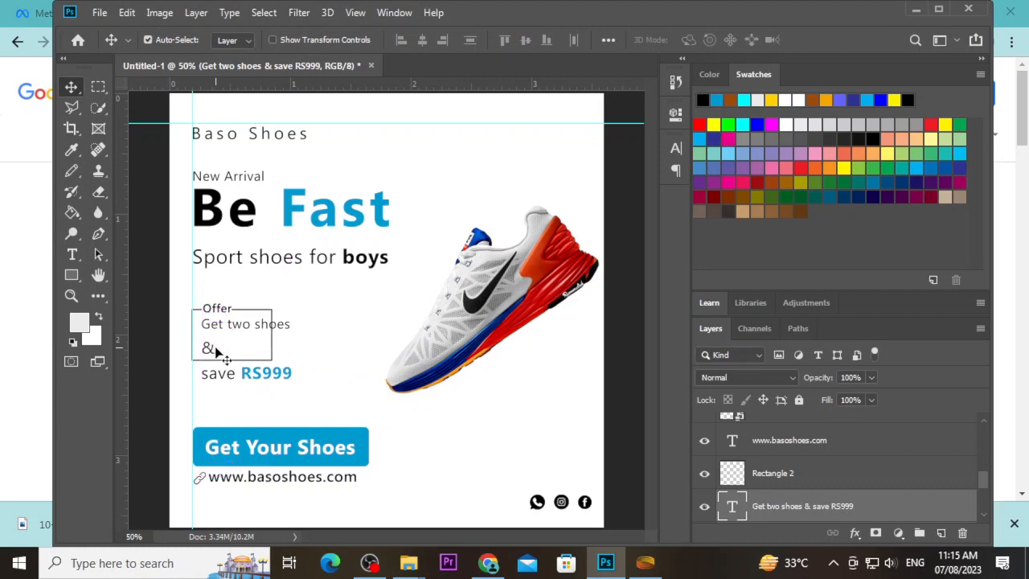
key(t)
double_click(208, 348)
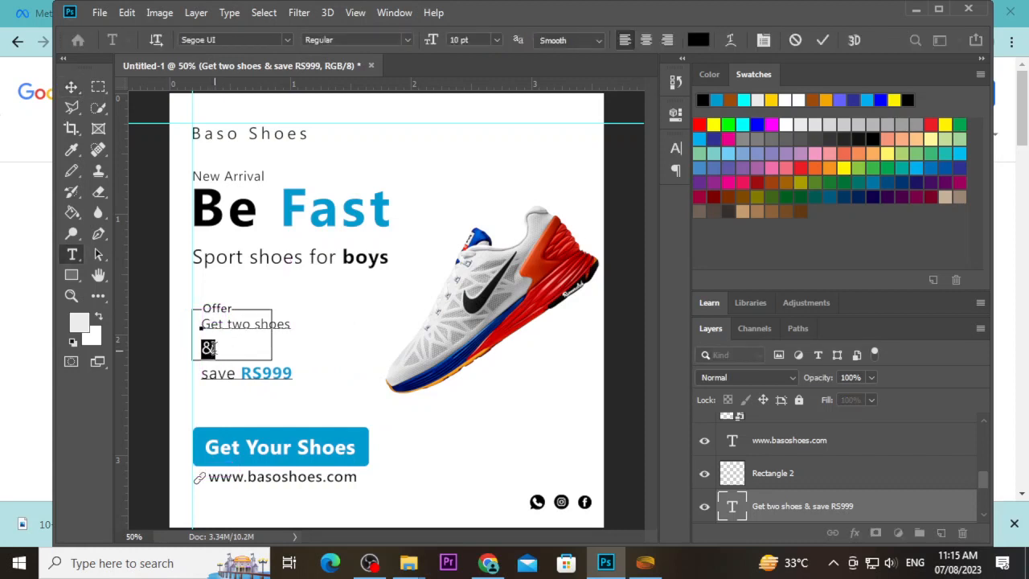
click(456, 40)
key(Return)
Step: Set the word "save" in the offer text to 8 pt
click(247, 384)
drag(238, 372, 195, 377)
click(219, 375)
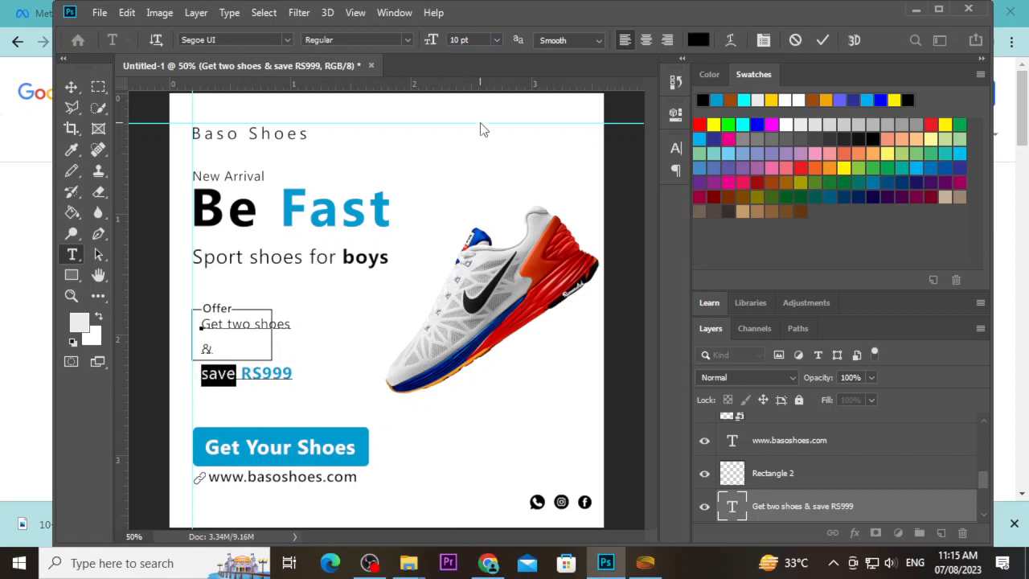
click(455, 40)
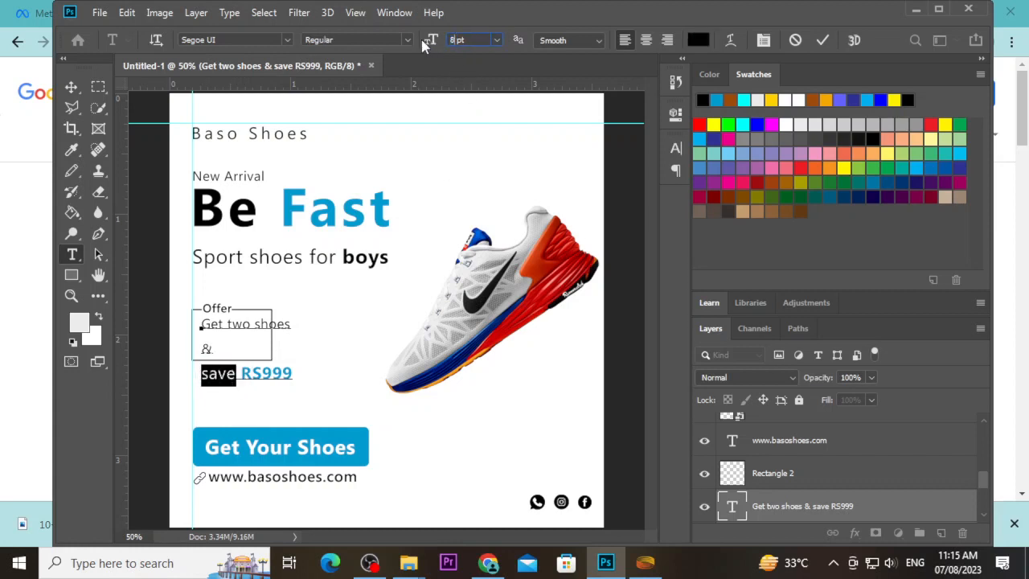
key(Return)
click(71, 87)
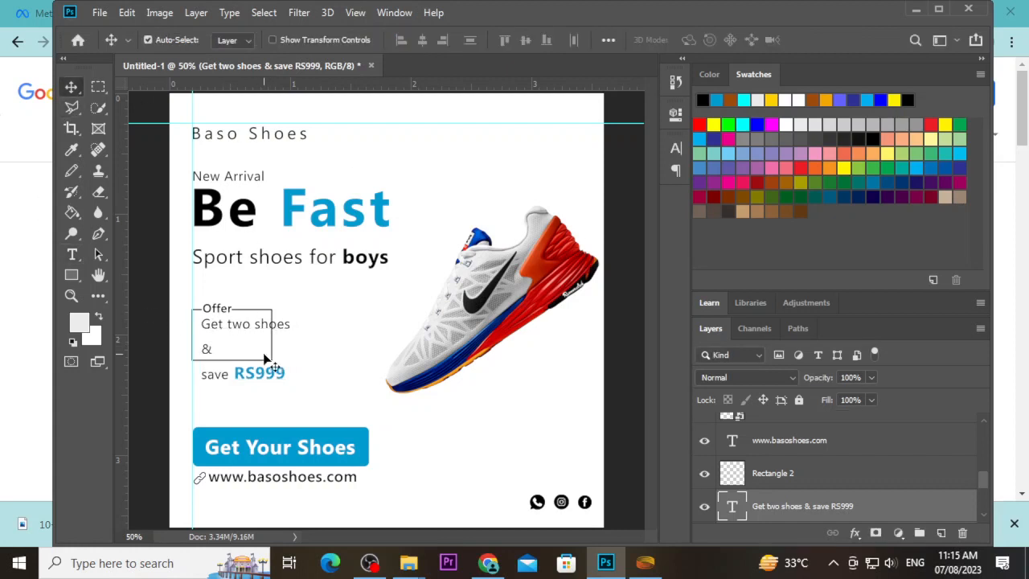
Step: Set the leading of the whole "Get two shoes & save RS999" text to 10 pt
double_click(261, 378)
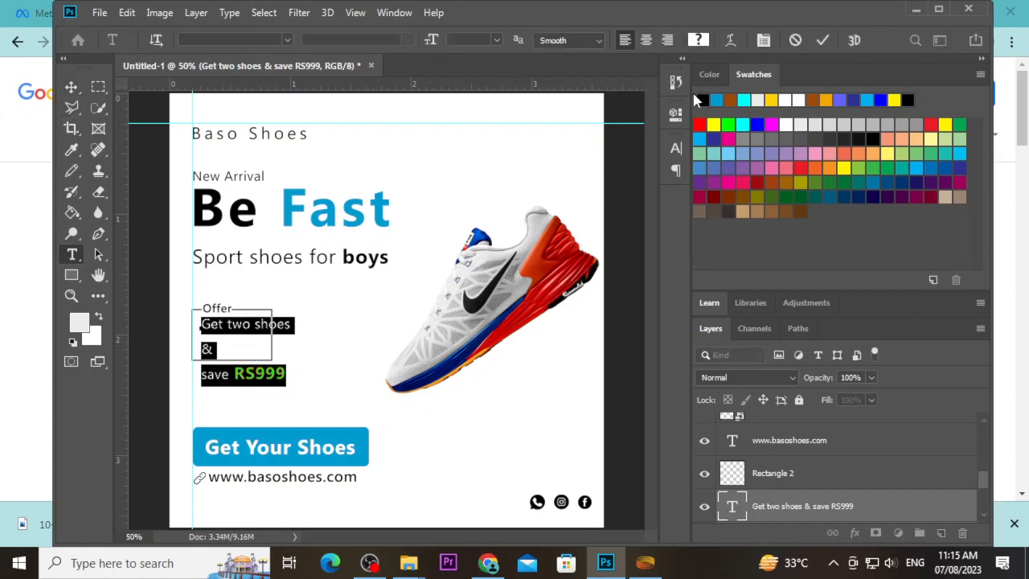
click(676, 148)
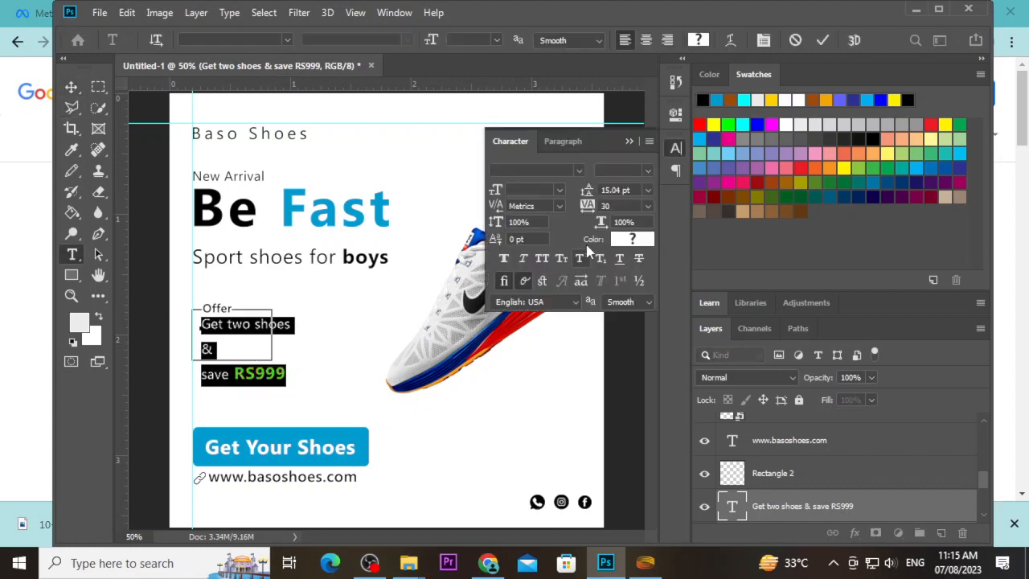
click(599, 193)
drag(610, 190, 593, 193)
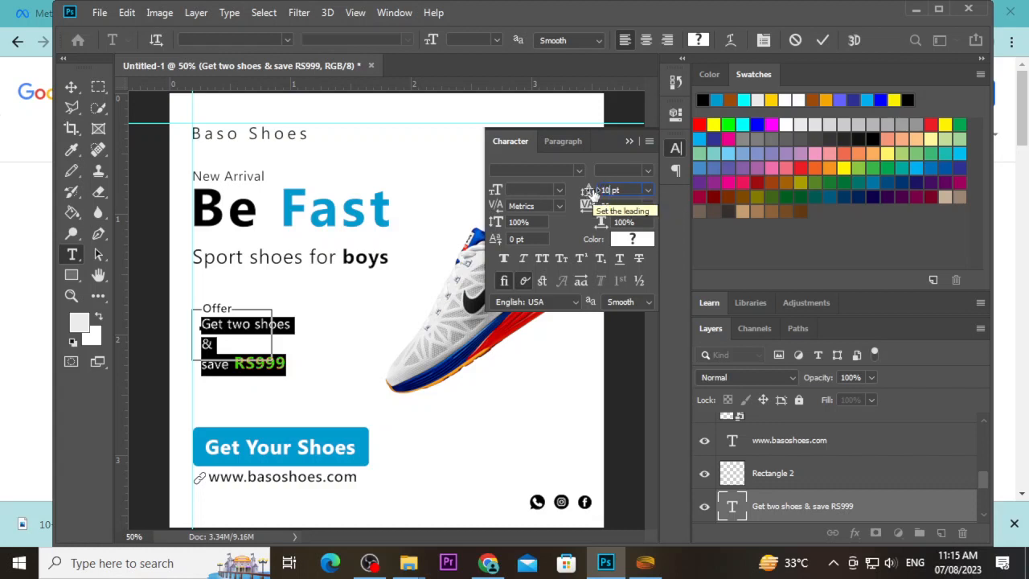
text(10)
key(Return)
click(71, 87)
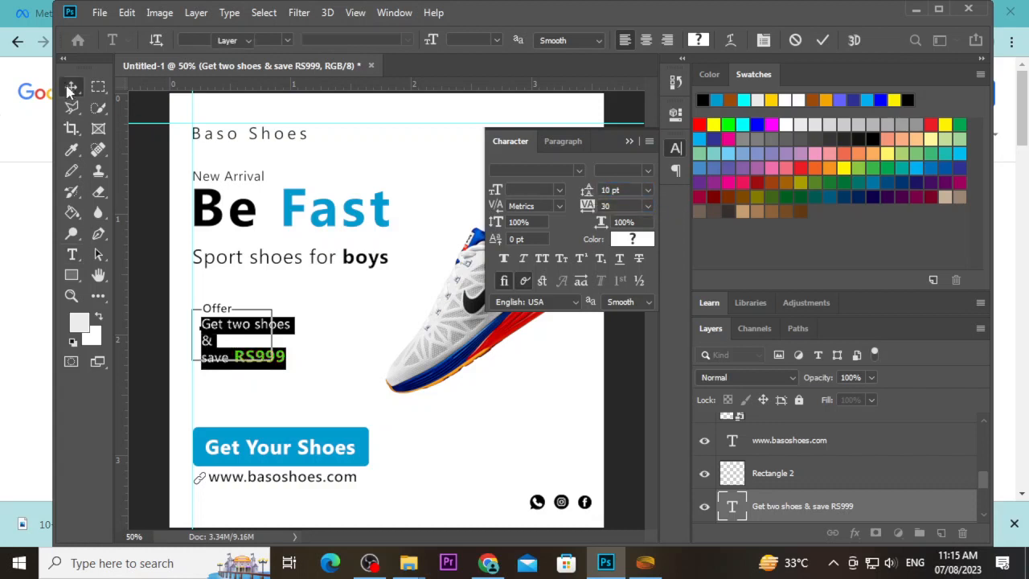
Step: Center-align the "Get two shoes & save RS999" text and move it right, back over the offer box
double_click(235, 338)
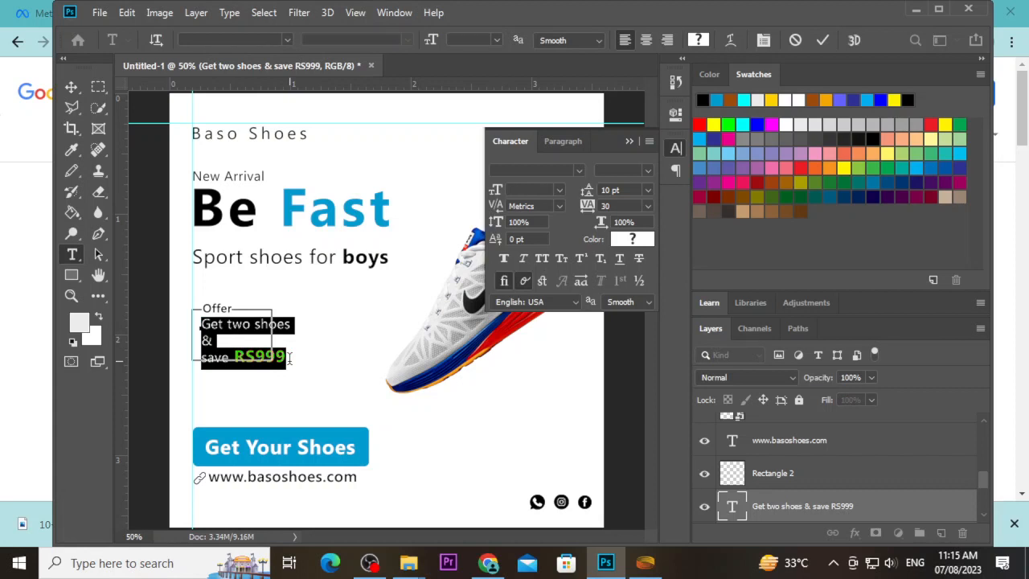
click(564, 143)
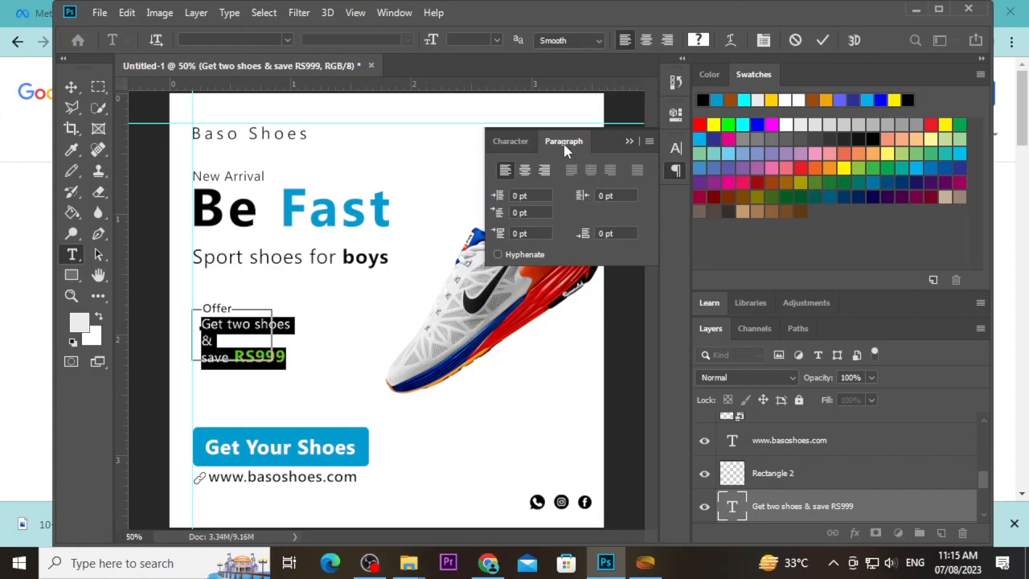
click(530, 173)
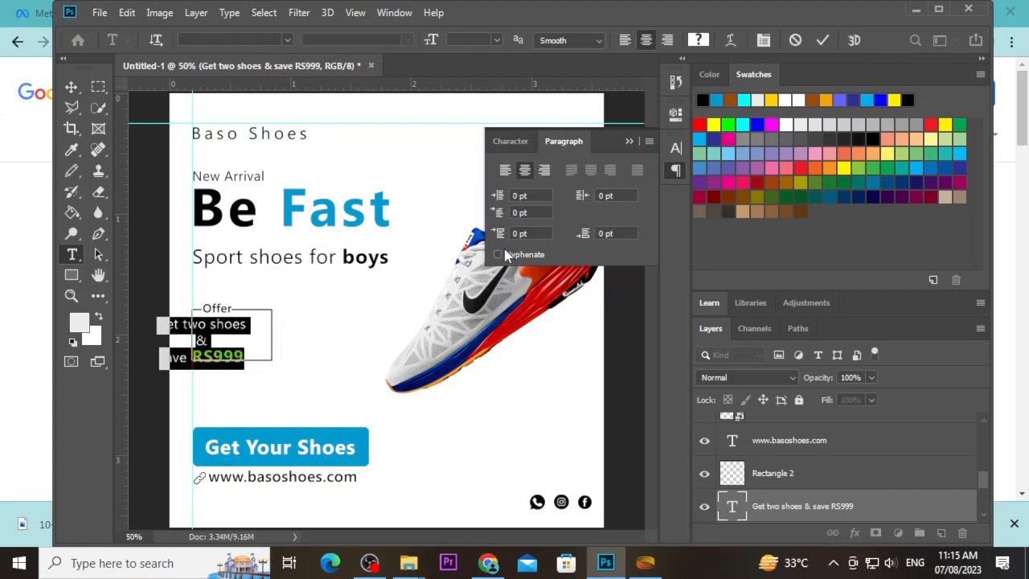
click(71, 87)
drag(238, 336, 262, 335)
scroll(256, 351, up, 1)
scroll(256, 351, up, 1)
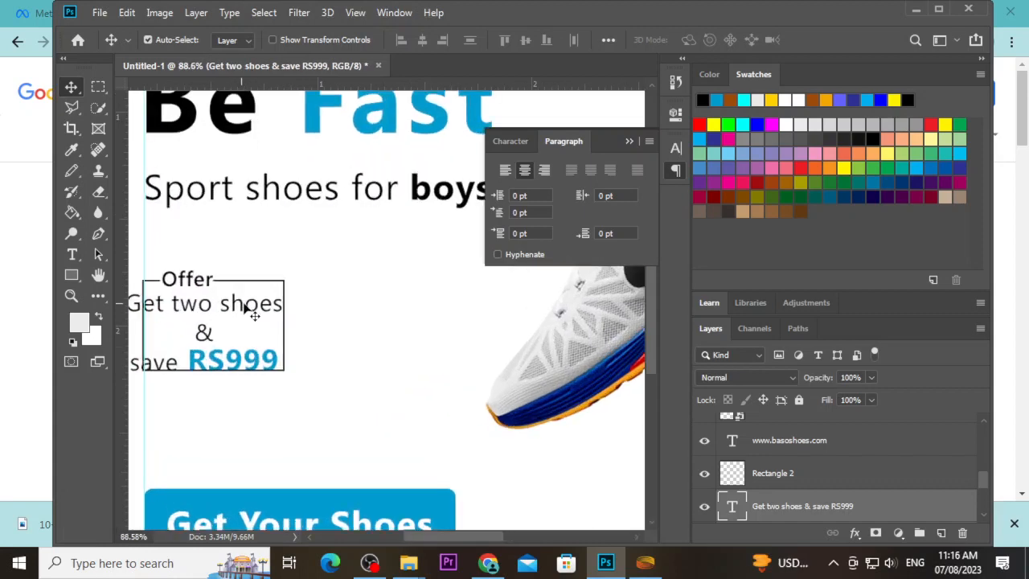
click(289, 304)
key(ctrl+t)
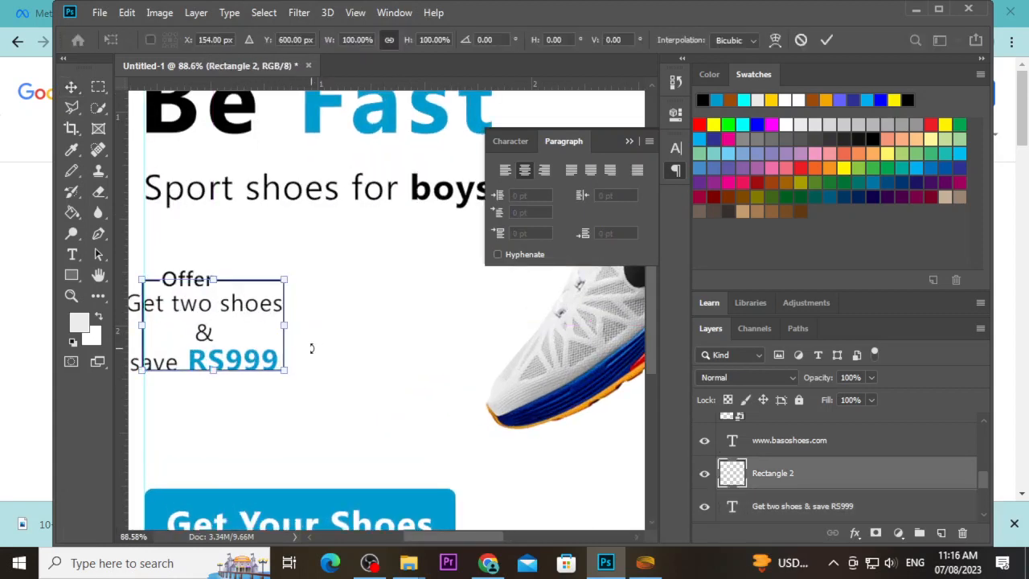
drag(288, 332, 305, 331)
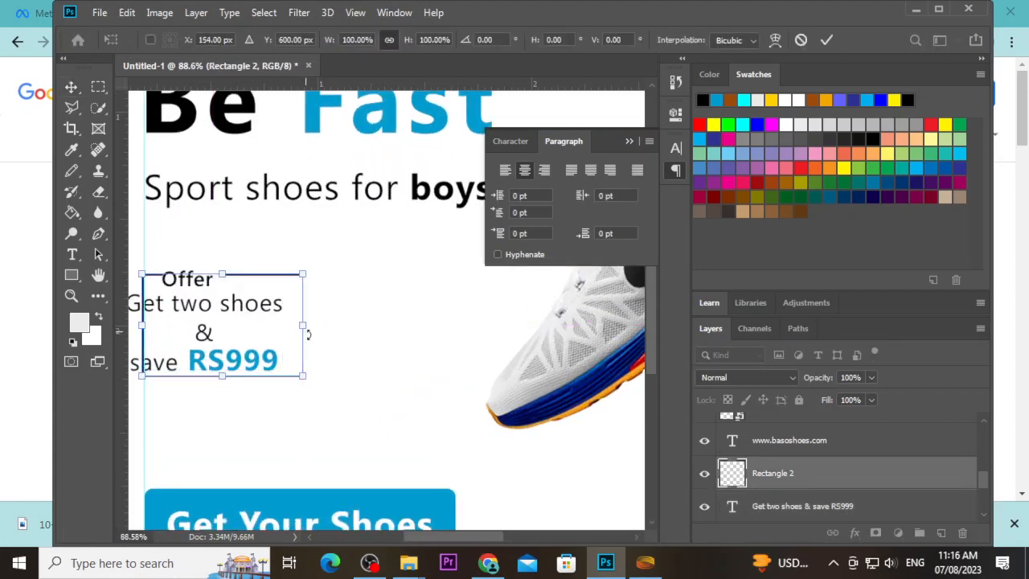
key(ctrl+z)
click(826, 40)
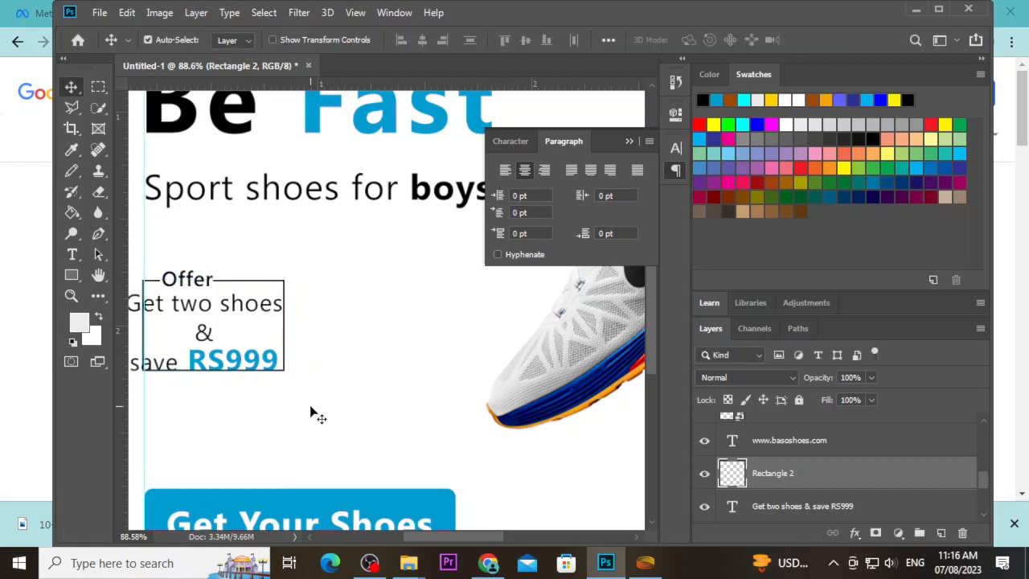
Step: Set "Get two shoes & save" in the offer text to 6 pt, leaving out "RS999"
click(260, 329)
double_click(260, 329)
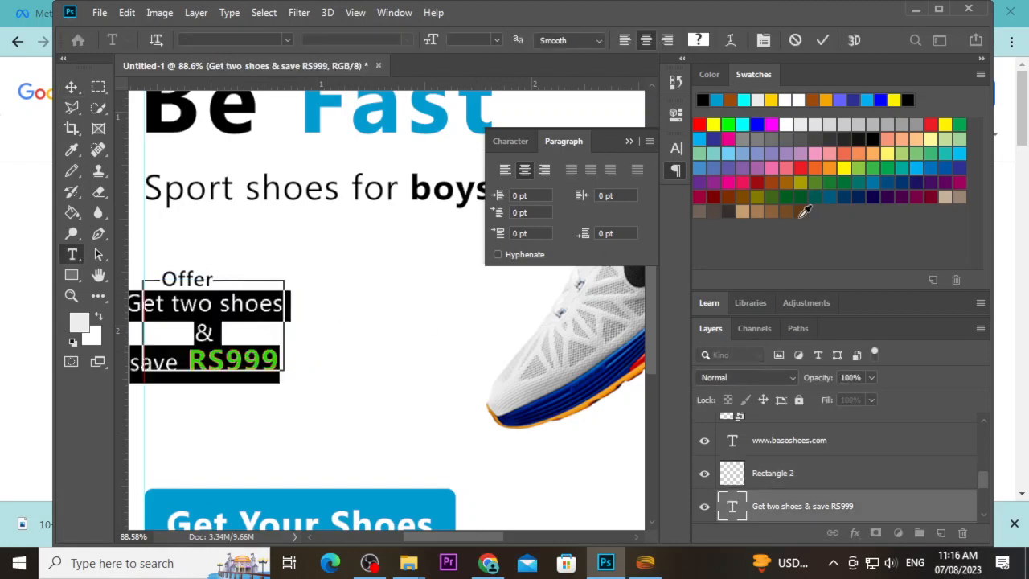
triple_click(263, 312)
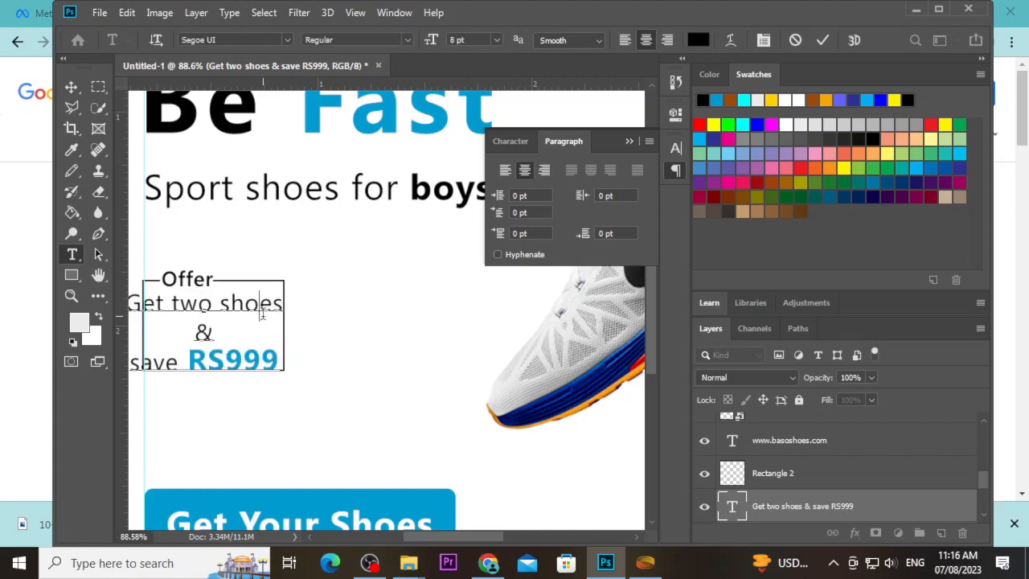
click(262, 313)
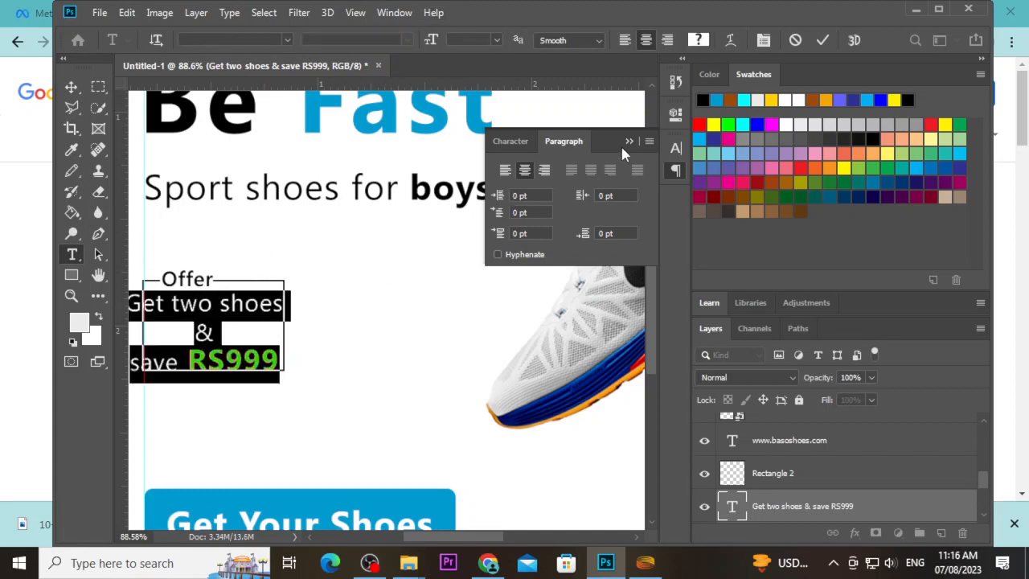
click(511, 141)
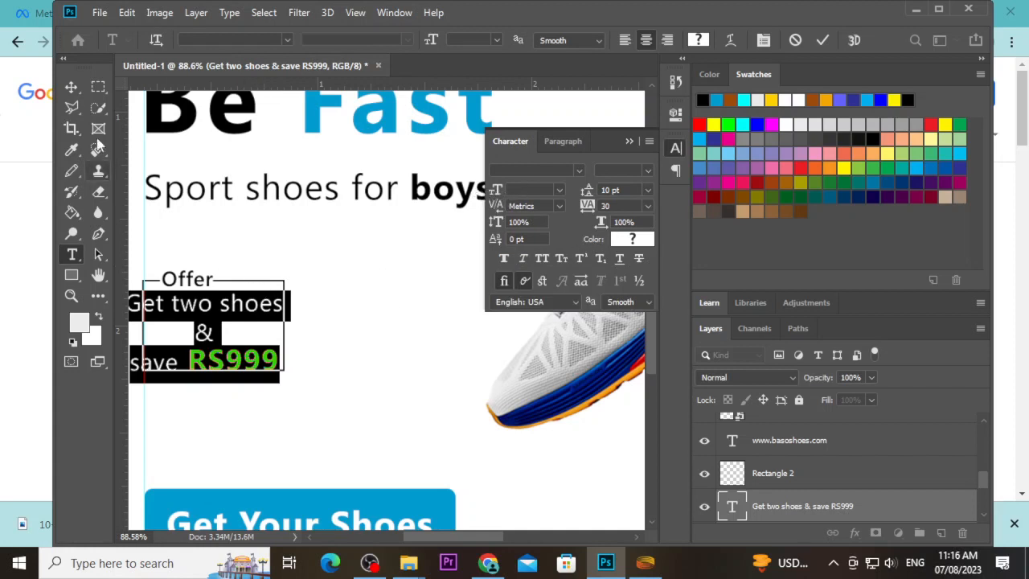
click(260, 312)
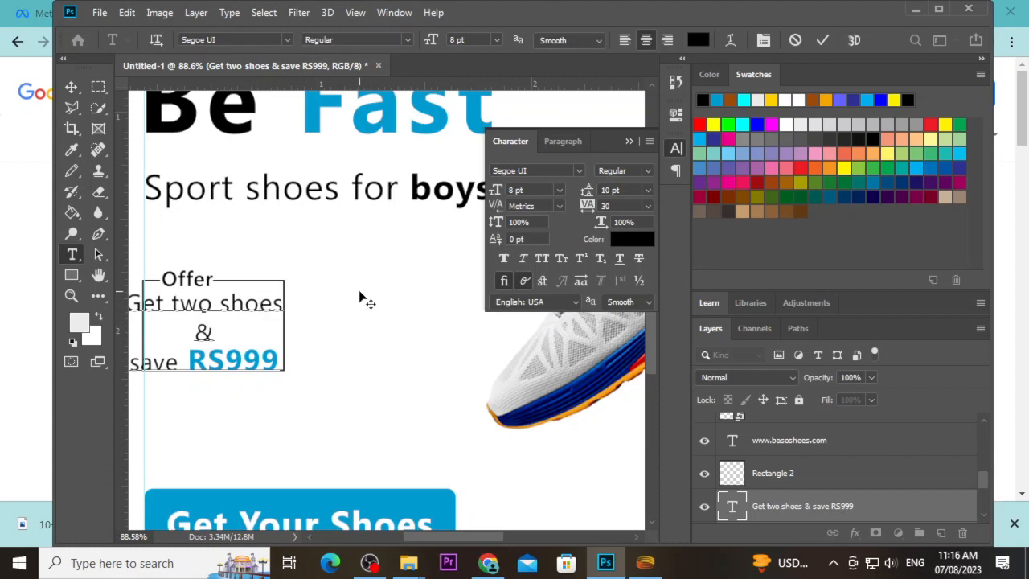
click(174, 376)
drag(177, 365, 130, 299)
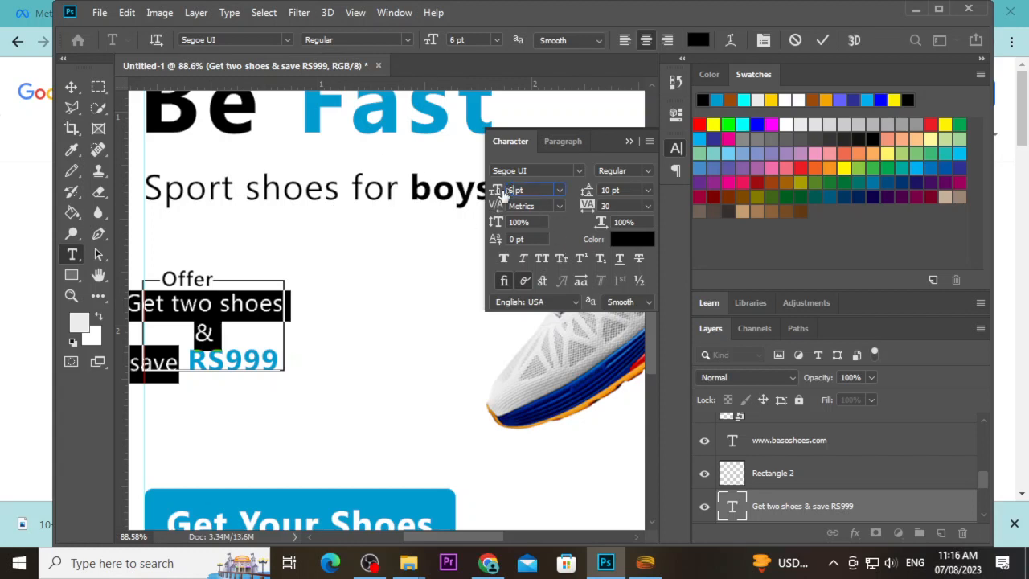
click(71, 88)
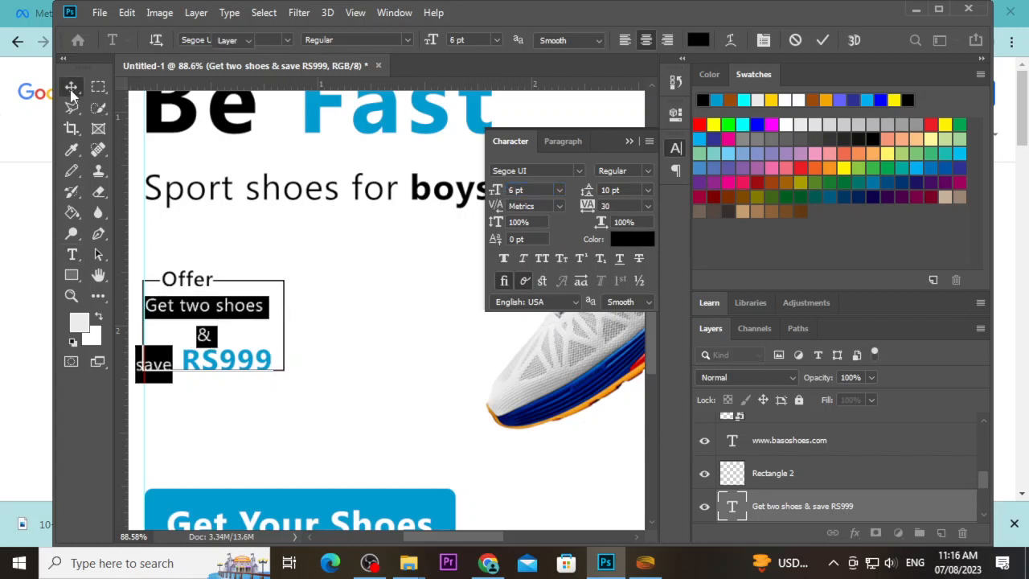
Step: Set "RS999" in the offer text to 8 pt and move the whole text slightly up and right inside the offer box
key(t)
click(256, 364)
drag(252, 359, 185, 361)
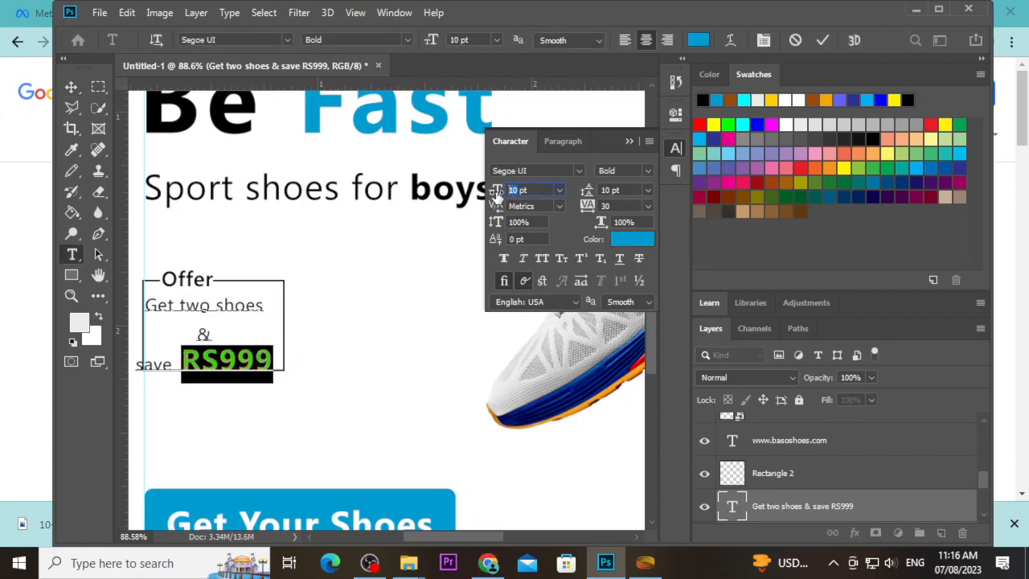
key(Return)
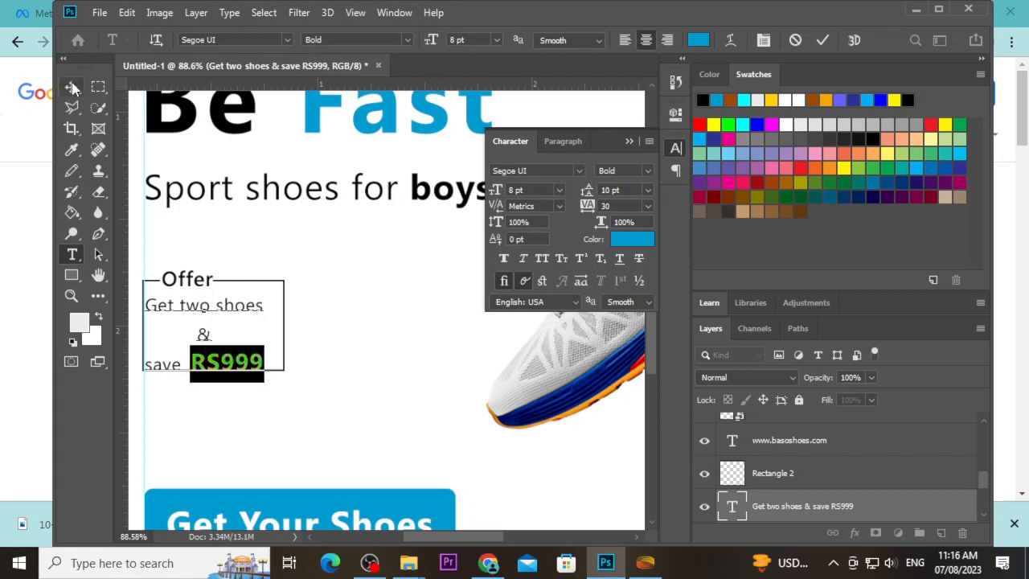
click(71, 87)
drag(227, 310, 234, 306)
Step: Set the leading of the whole "Get two shoes & save RS999" text to 8 pt
double_click(234, 320)
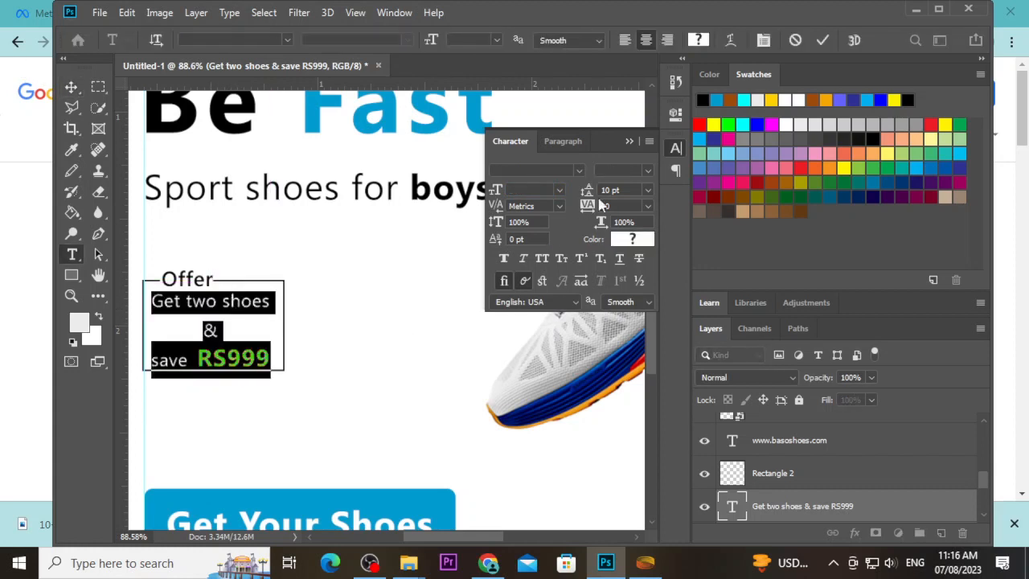
click(608, 190)
key(Return)
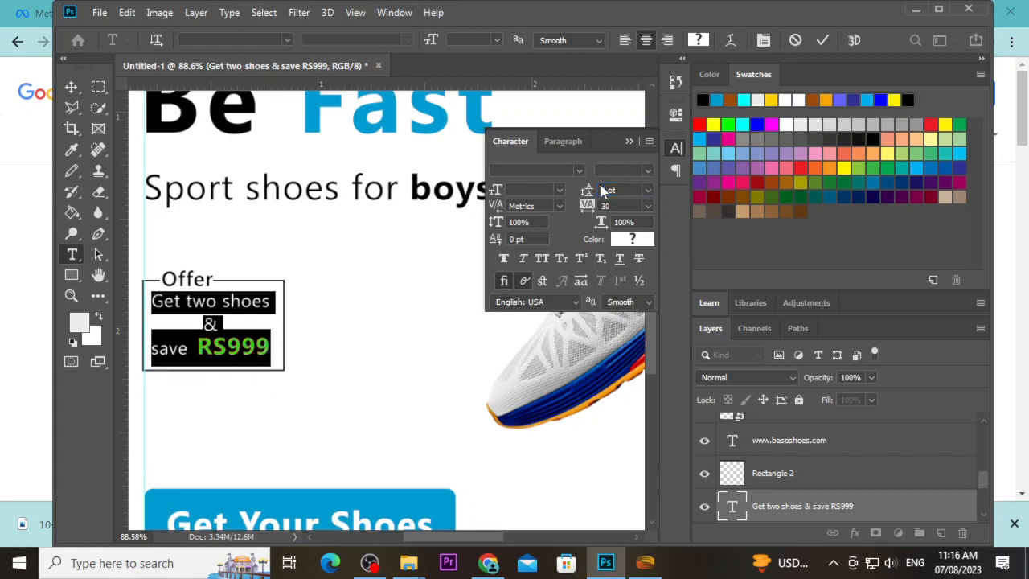
click(71, 87)
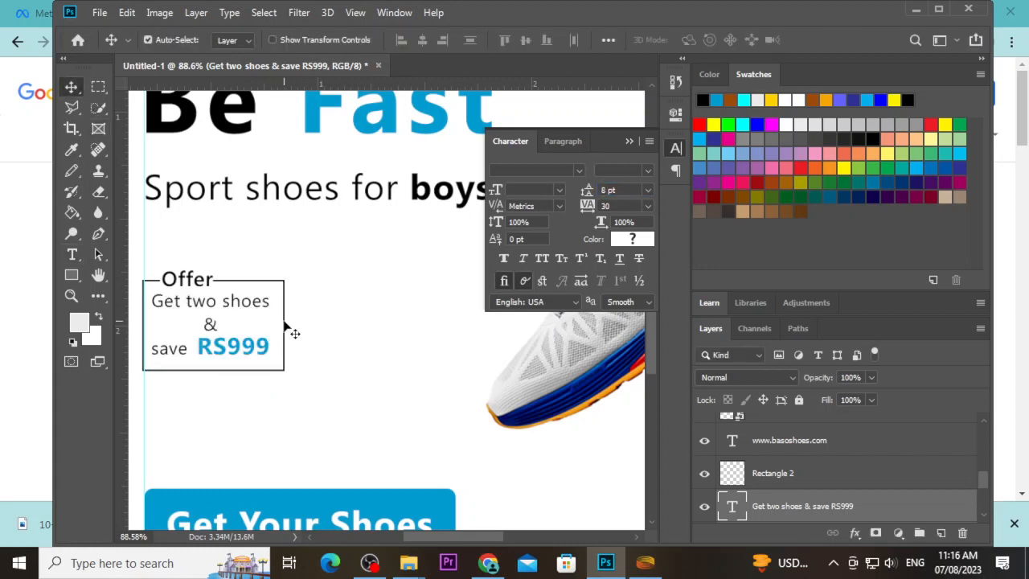
click(324, 328)
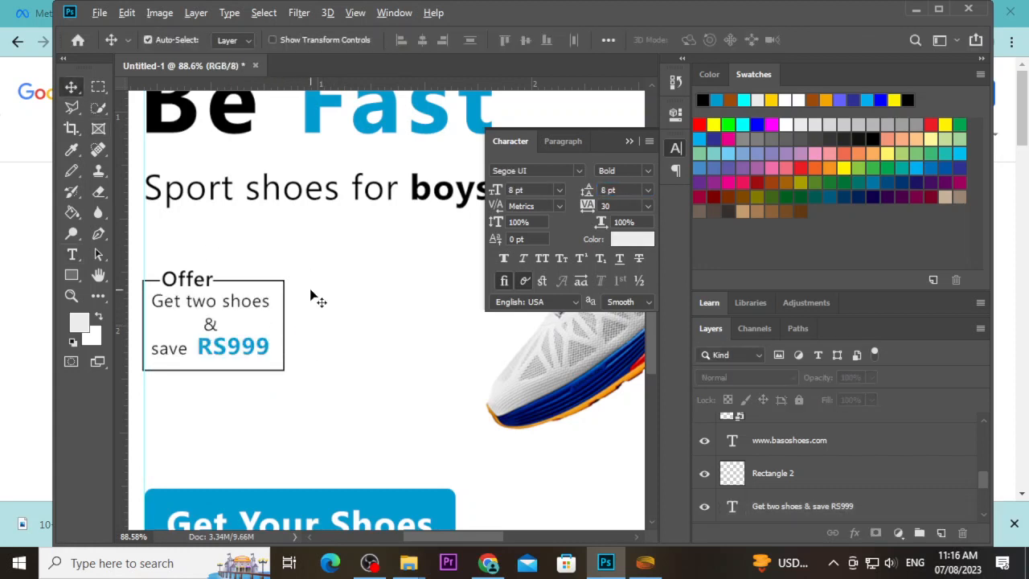
Step: Select the "Offer" label, its outlined box and the offer text together and nudge them slightly down
scroll(354, 300, down, 2)
scroll(359, 300, down, 1)
scroll(387, 298, up, 2)
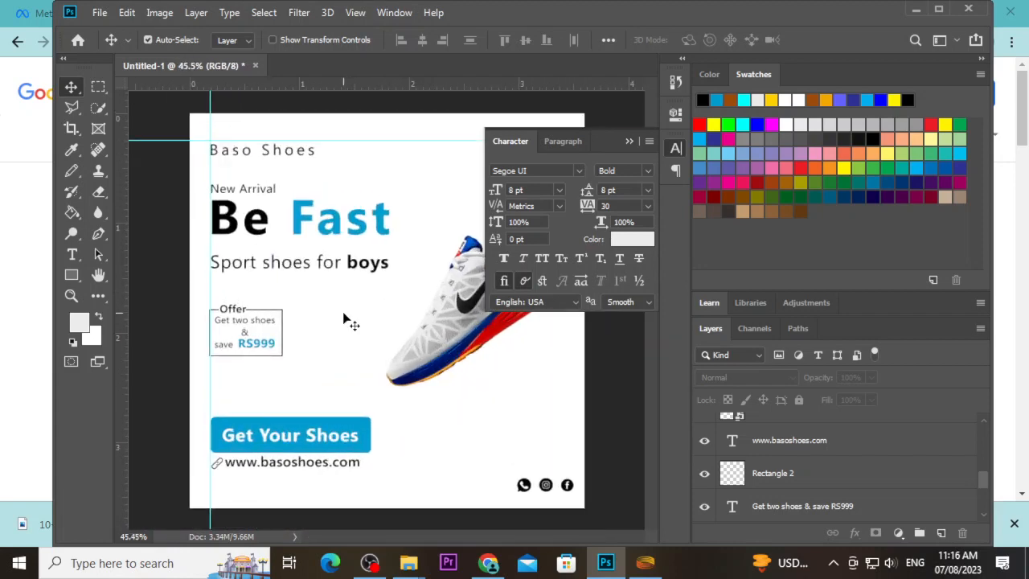
drag(219, 300, 283, 345)
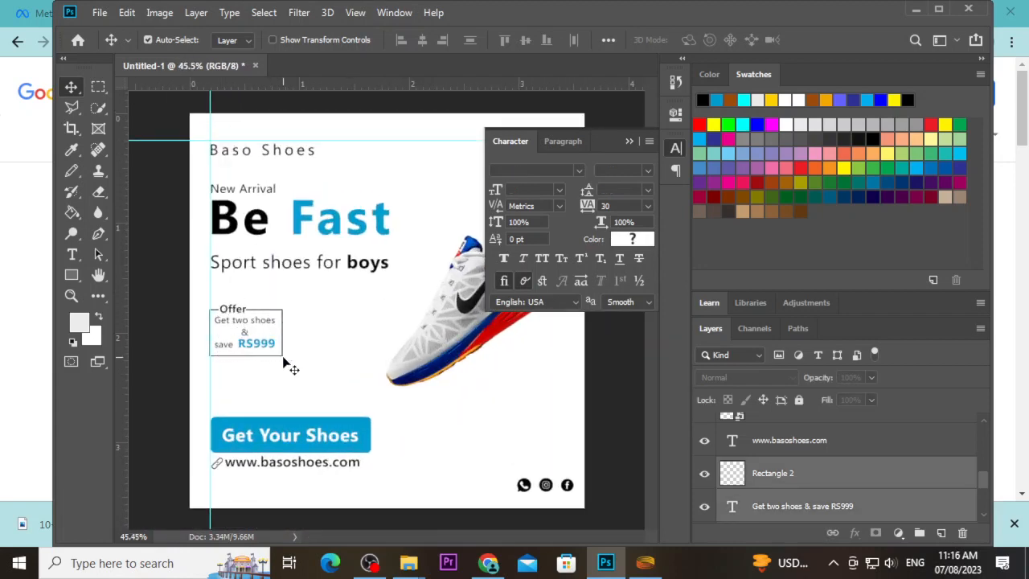
key(Down)
key(Down)
key(Down)
key(Down)
key(Down)
key(Down)
key(Down)
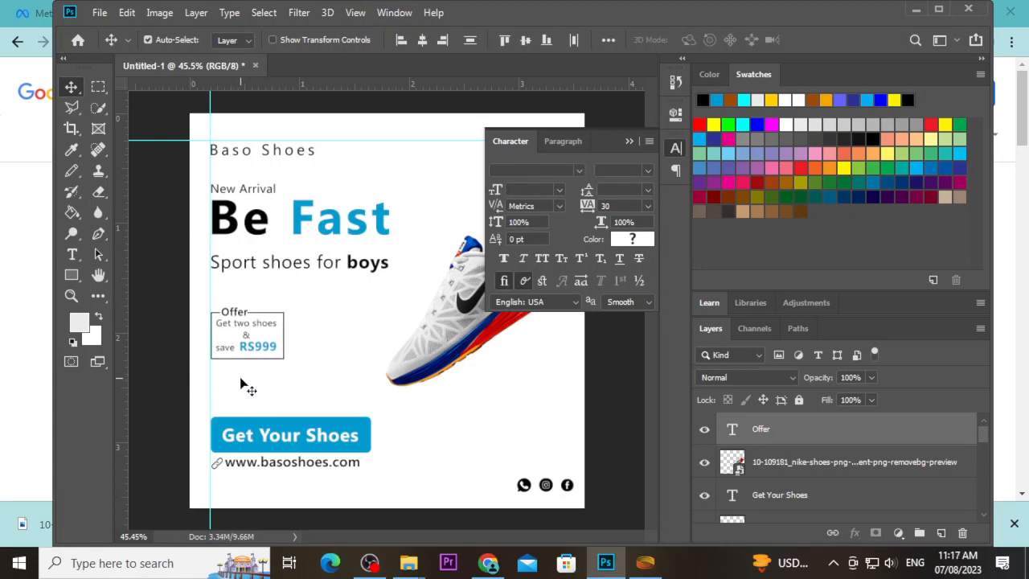
Step: Nudge the "Get two shoes & save RS999" text slightly down and right to center it inside the offer box
click(241, 381)
scroll(255, 359, up, 6)
click(256, 346)
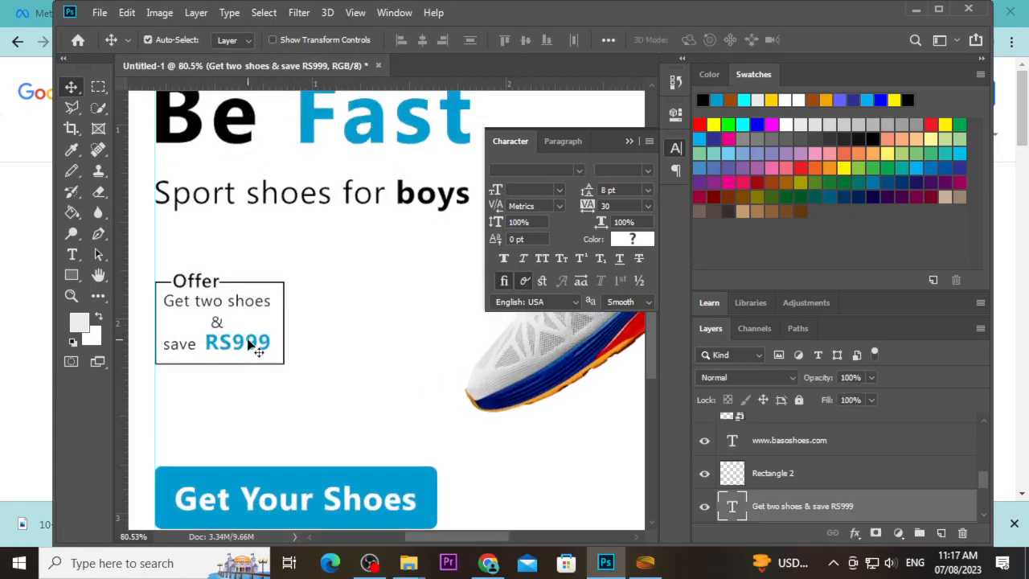
key(Down)
key(Down)
key(Down)
key(Down)
key(Down)
key(Right)
key(Right)
key(Down)
key(Down)
key(Down)
key(Down)
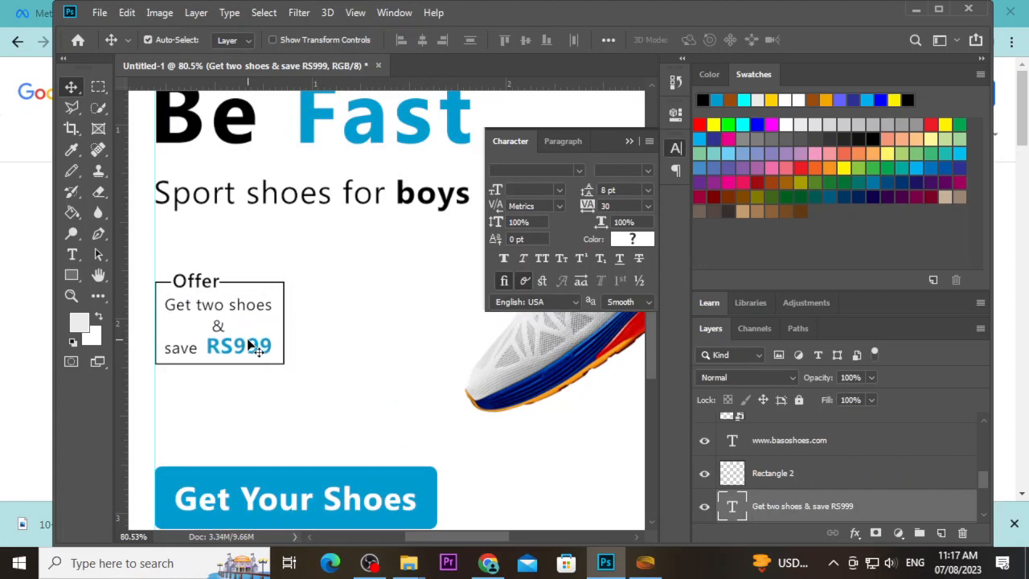
key(Up)
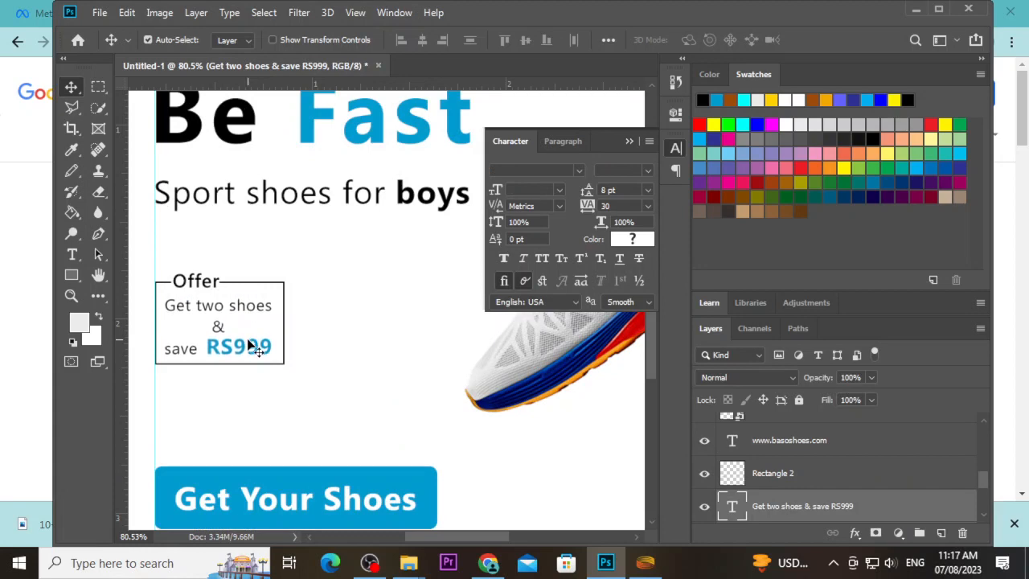
click(259, 400)
Step: Collapse the Character settings and nudge the shoe image slightly left and up, away from the poster's edge
scroll(375, 310, down, 5)
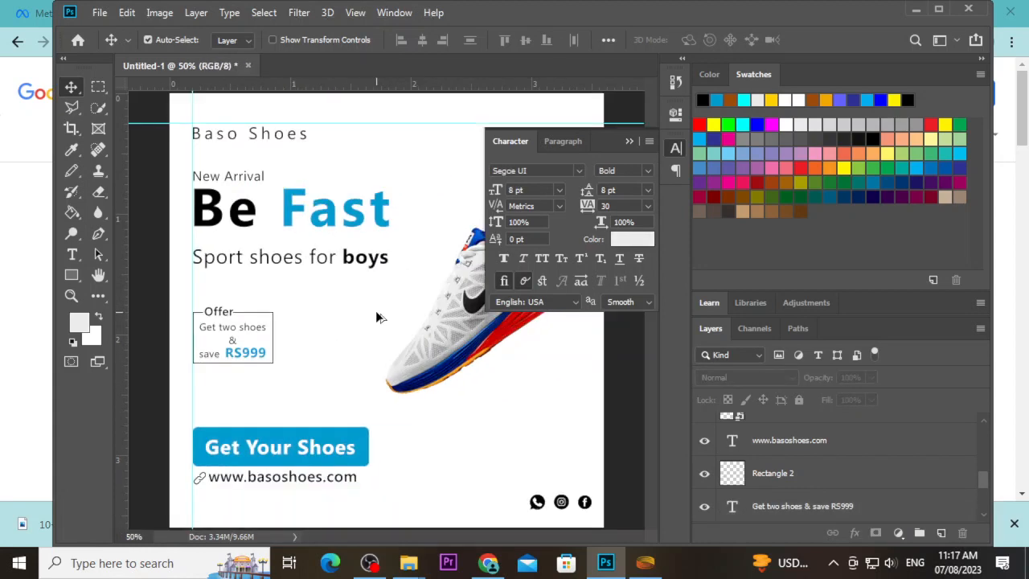
click(630, 141)
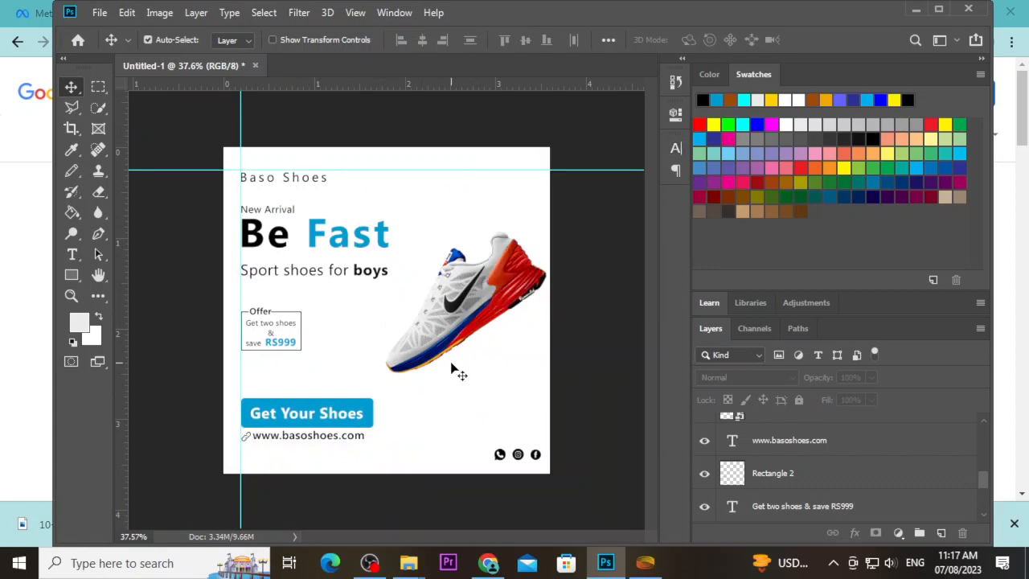
click(509, 291)
key(Left)
key(Left)
key(Left)
key(Left)
key(Left)
key(Left)
key(Left)
key(Left)
key(Left)
key(Left)
key(Left)
key(Left)
key(Left)
key(Left)
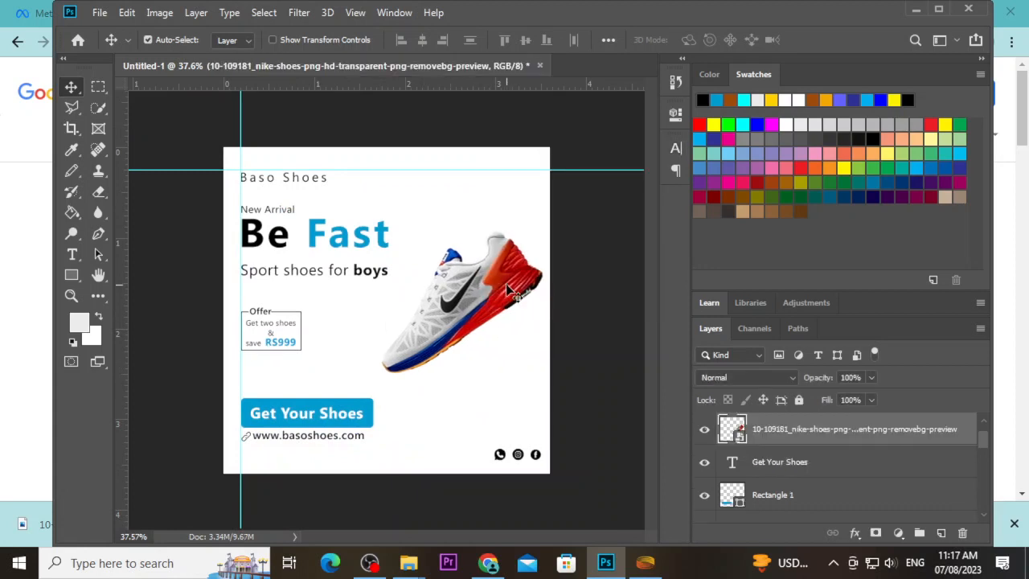
key(Up)
key(Up)
key(Up)
key(Up)
key(Up)
key(Up)
key(Up)
key(Left)
key(Left)
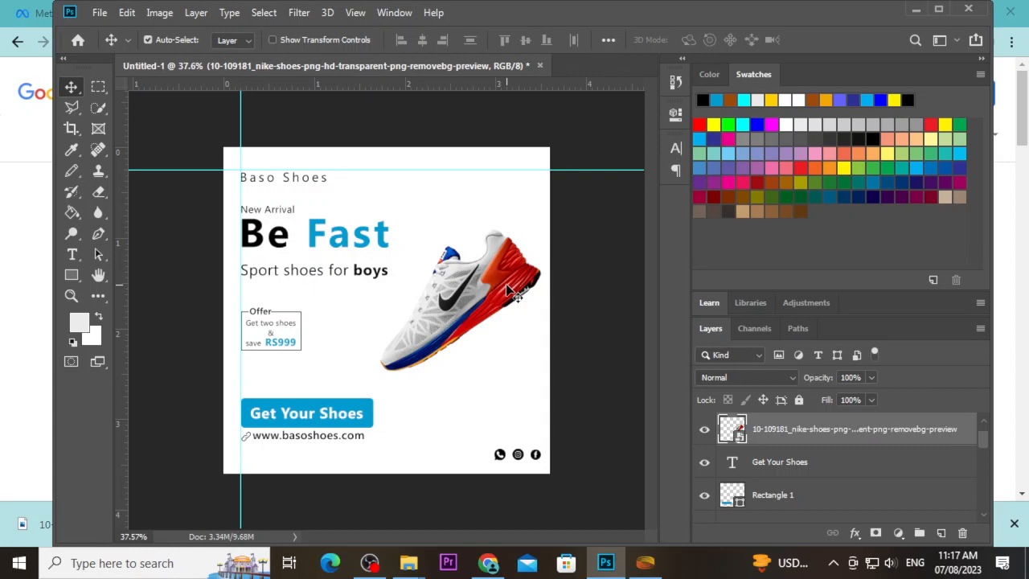
Step: Draw a circle of about 628 × 628 px with the Ellipse tool over the shoe, extending past the poster's right edge
drag(70, 275, 130, 306)
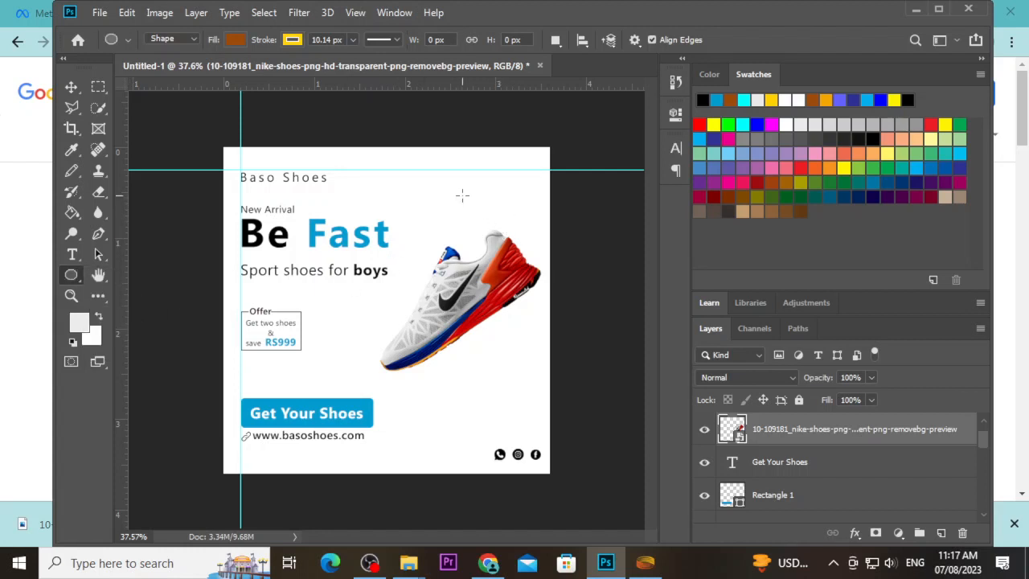
drag(451, 192, 641, 477)
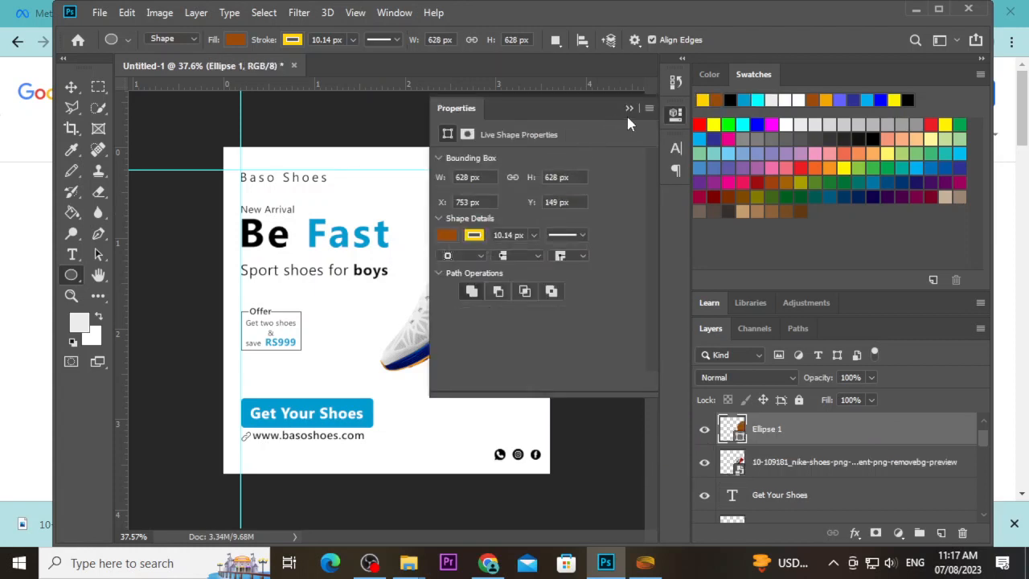
click(627, 114)
Step: Remove the circle's stroke and fill the circle with blue 029ccf
click(235, 39)
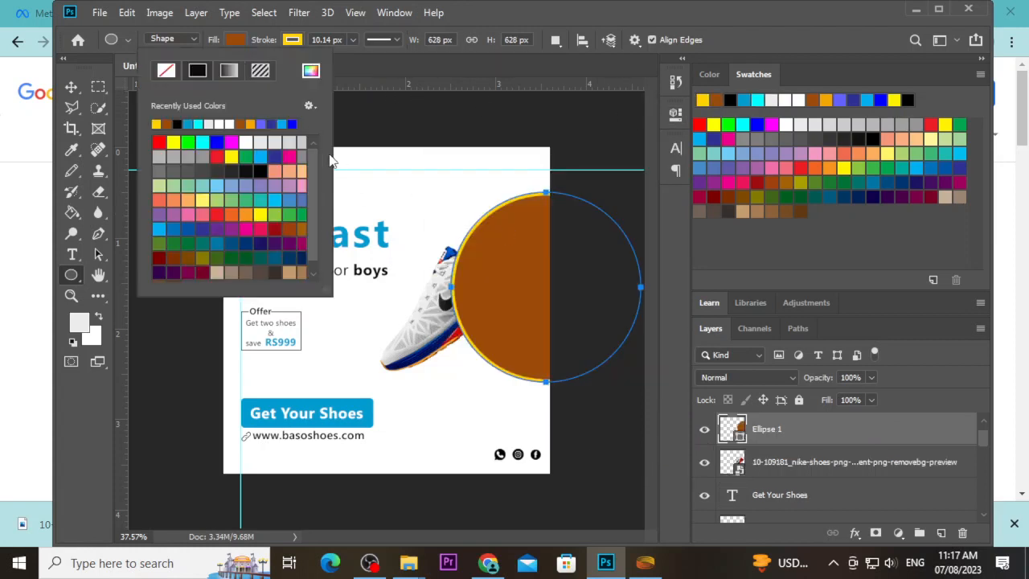
click(292, 40)
click(292, 39)
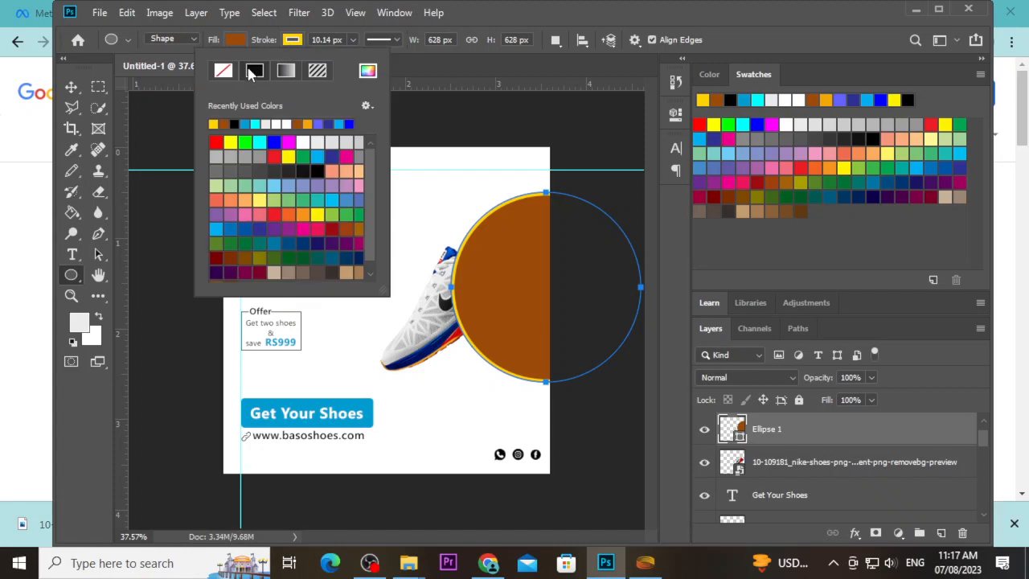
click(223, 70)
click(237, 39)
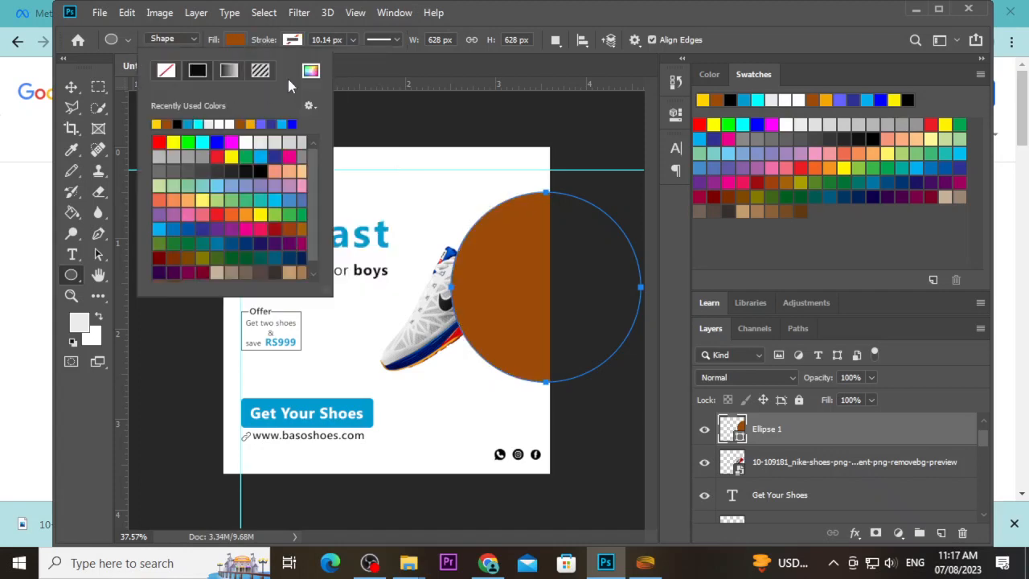
click(310, 70)
text(128bcf)
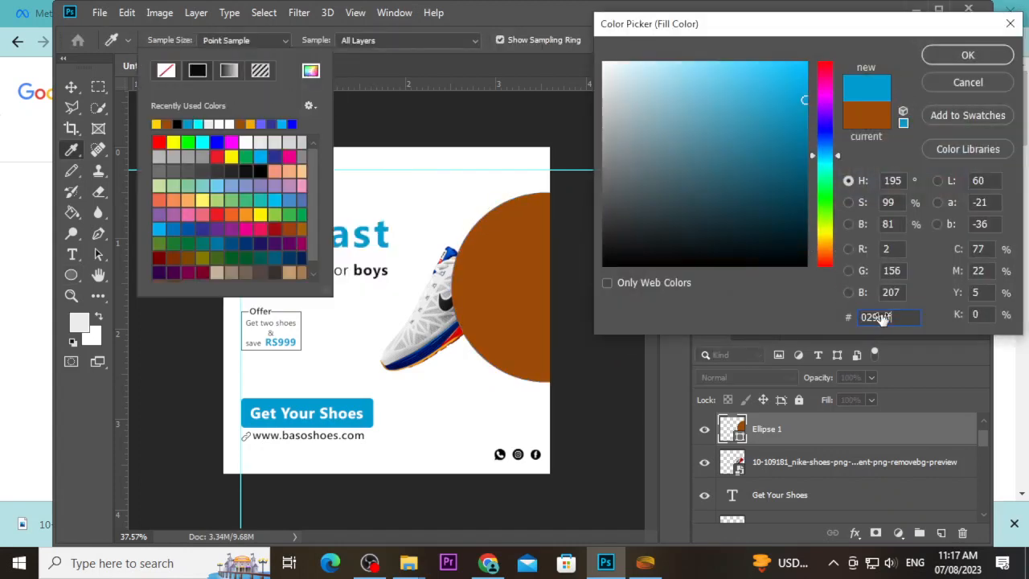
click(967, 53)
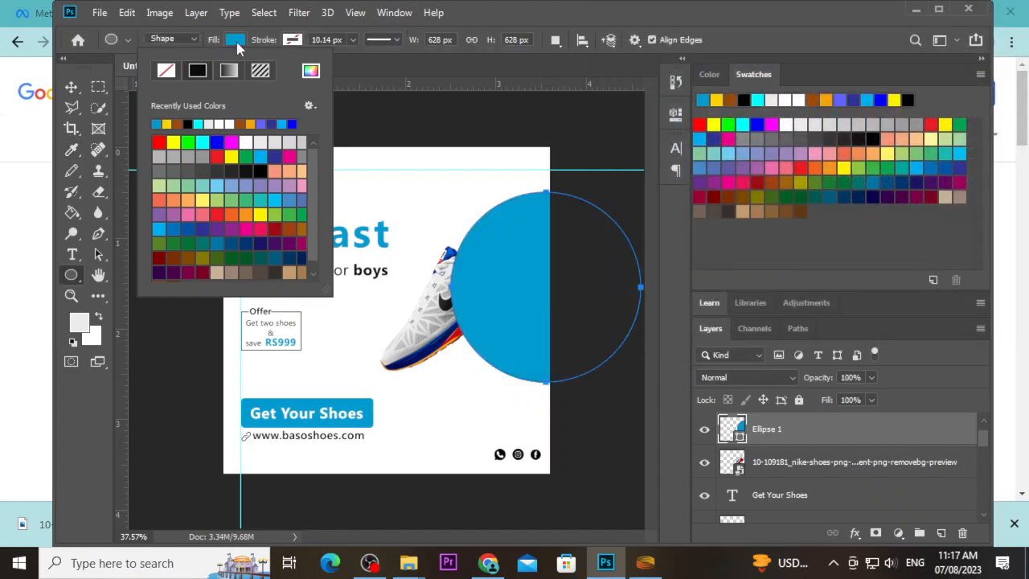
Step: Turn the circle into a ring with no fill and a 70 px stroke in blue 029ccf
click(165, 71)
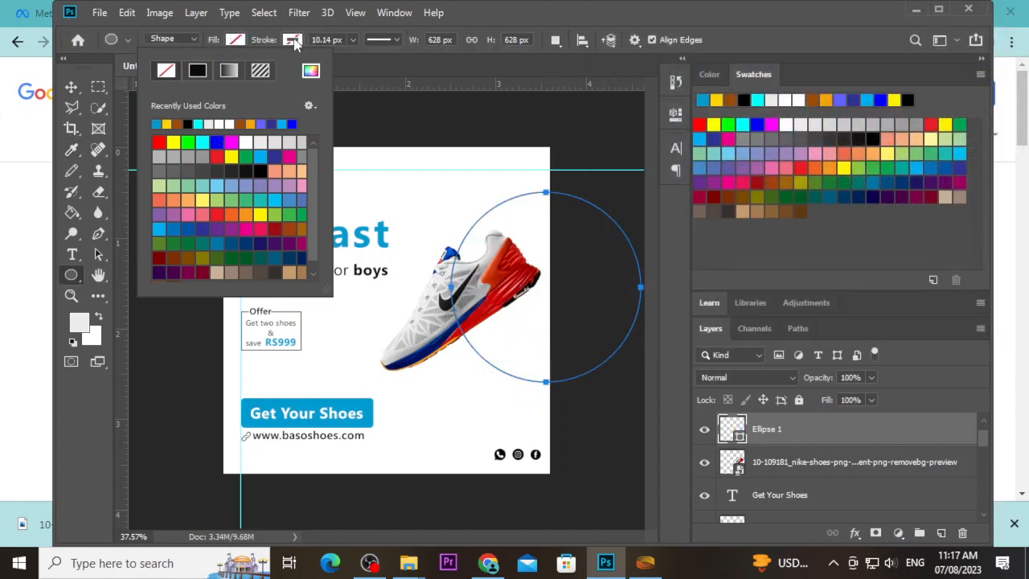
click(368, 71)
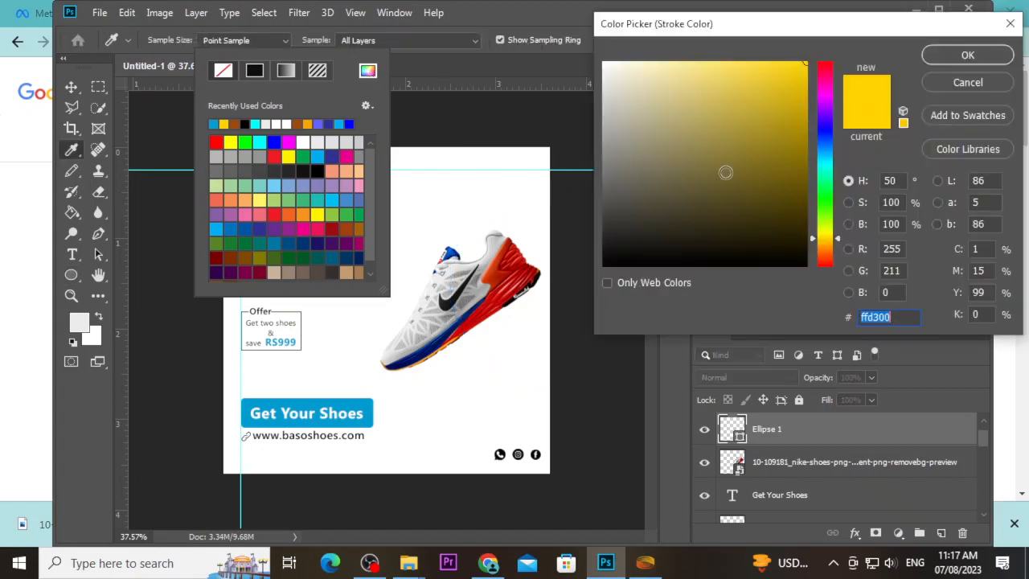
key(ctrl+v)
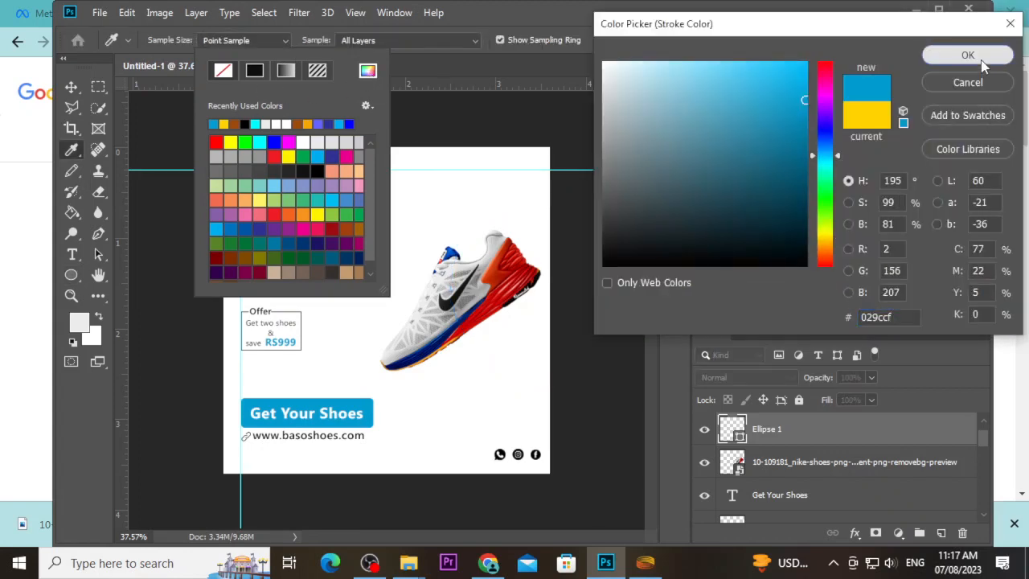
click(986, 58)
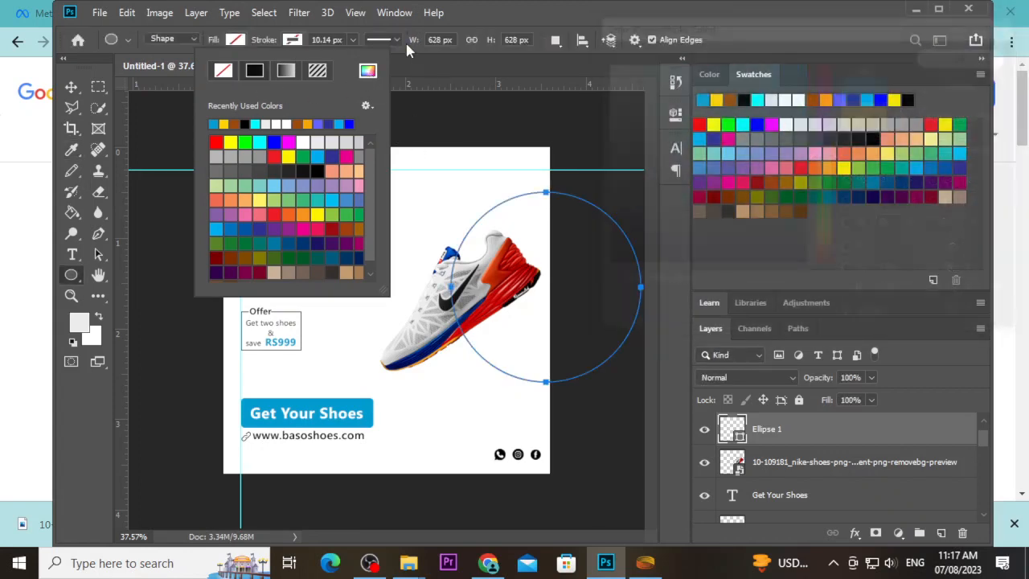
click(330, 40)
text(50)
key(Return)
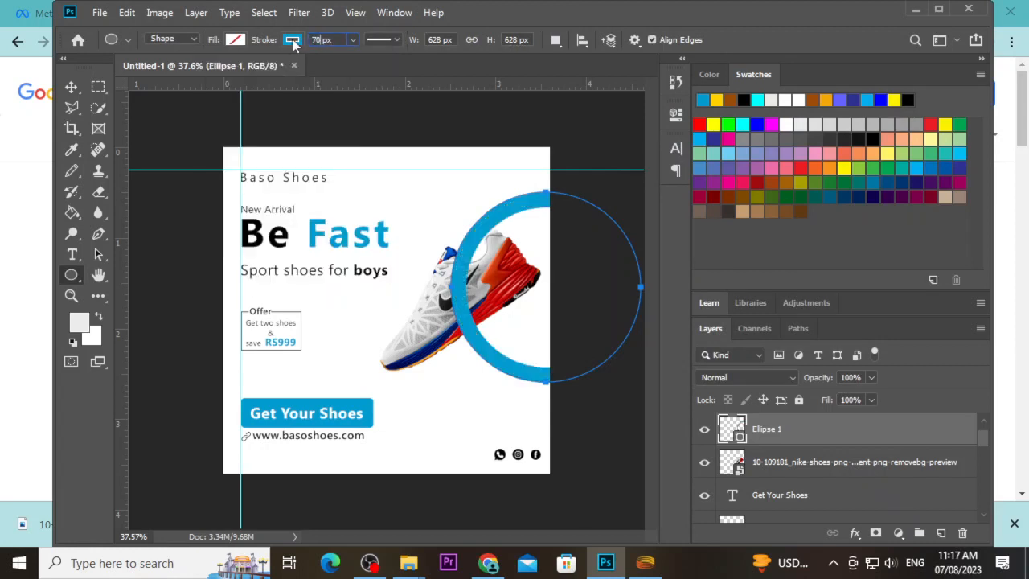
Step: Move the blue ring up and left around the shoe and send it behind all other poster elements
click(71, 86)
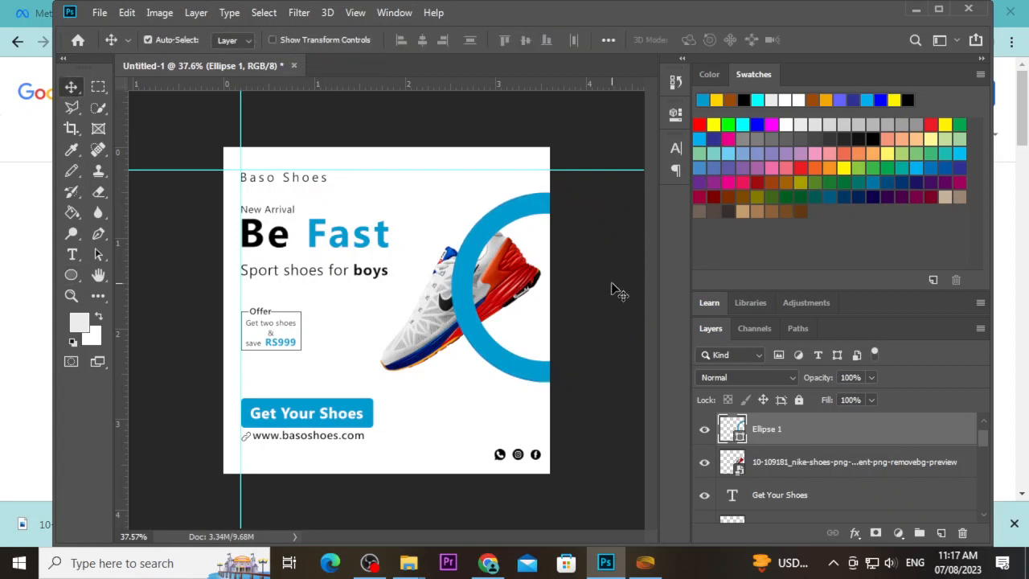
drag(531, 214, 514, 193)
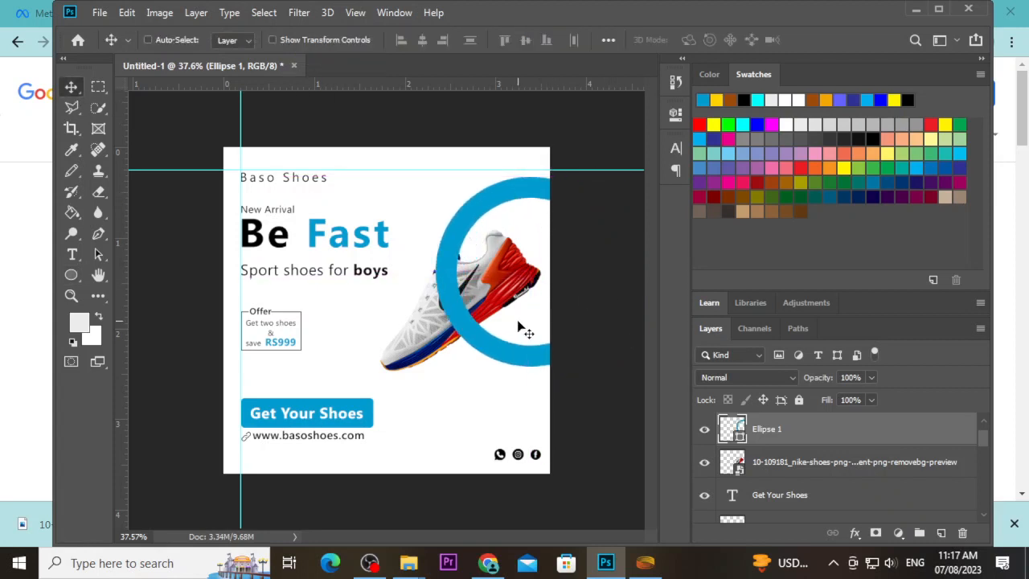
key(ctrl+shift+bracketleft)
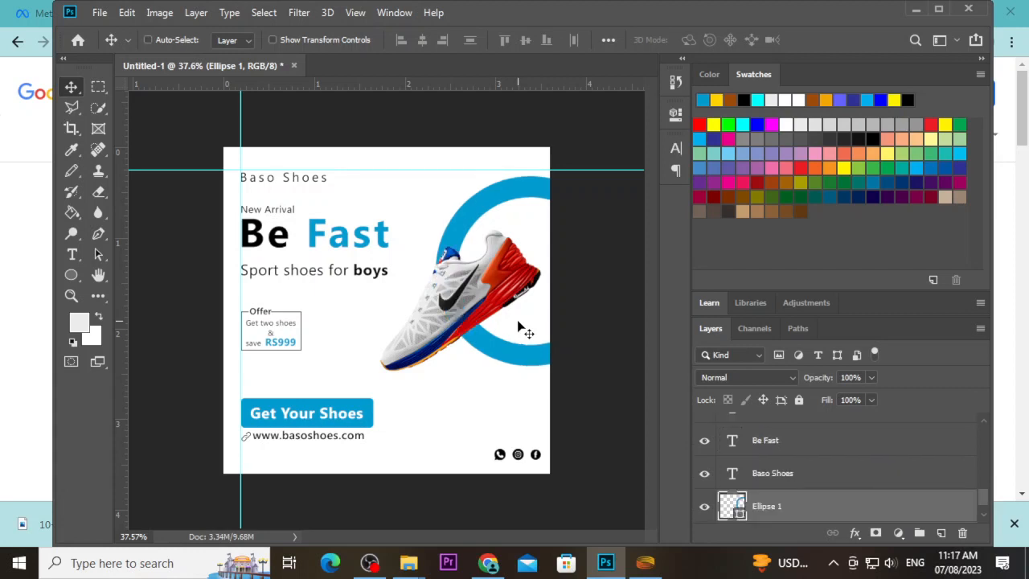
click(470, 388)
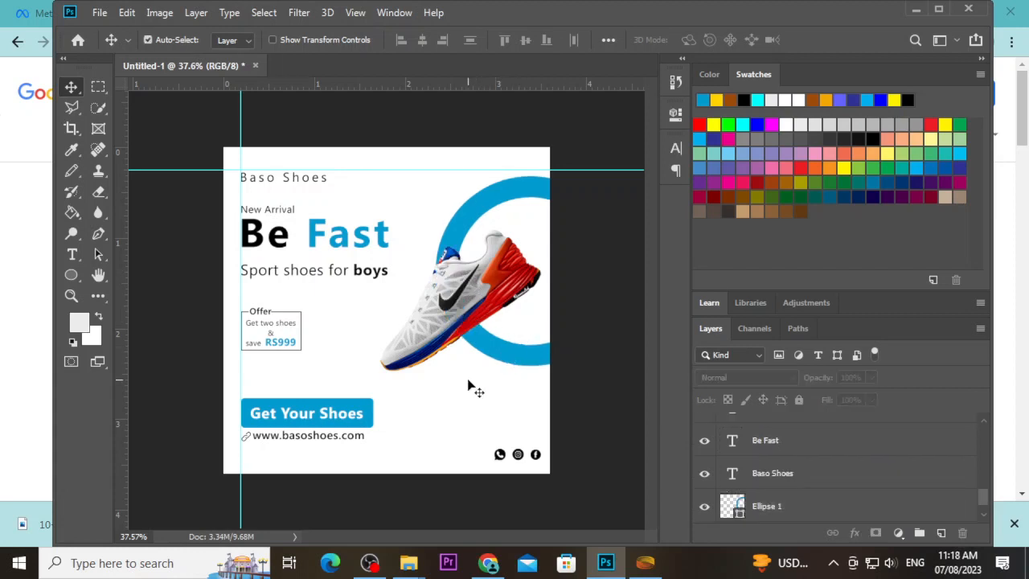
Step: Reduce the blue ring's opacity to 48% and its fill to 86%, and delete the ring
click(509, 359)
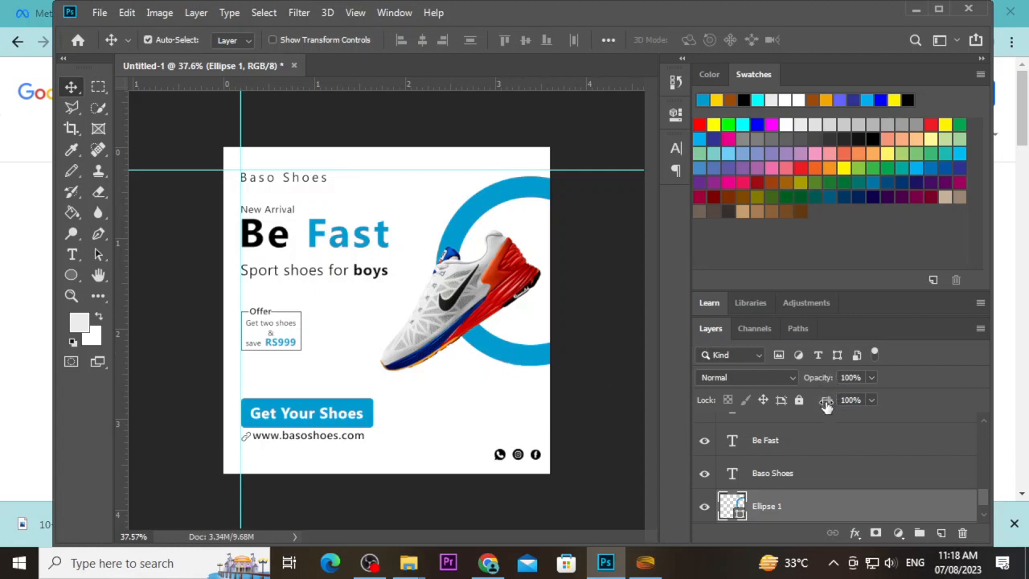
drag(820, 380, 781, 379)
mouse_move(830, 401)
mouse_down()
mouse_move(801, 402)
mouse_move(816, 402)
mouse_up()
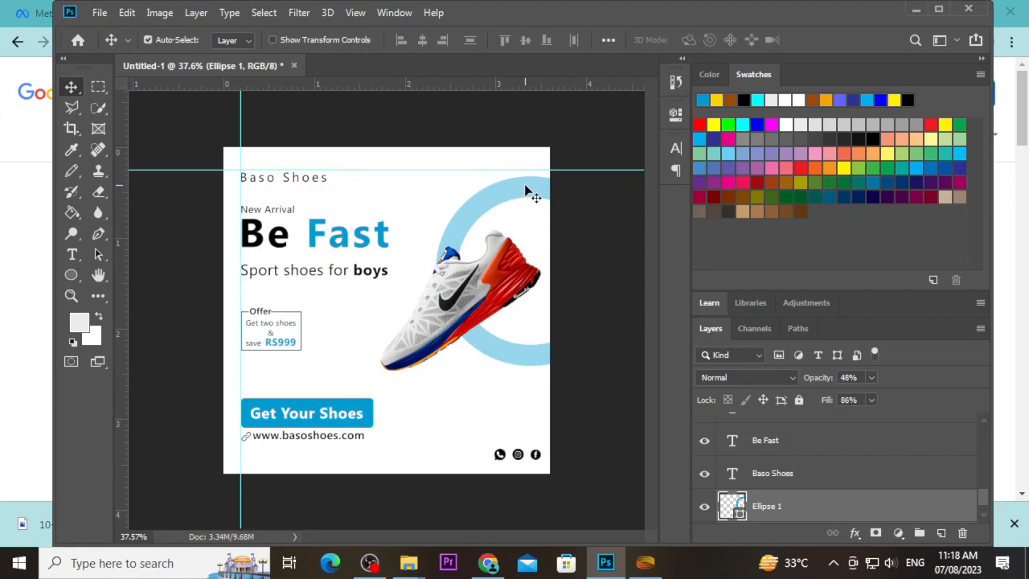
key(Delete)
Step: Draw a three-sided polygon about 510 px wide above the shoe and move it down and right, behind the shoe
click(73, 276)
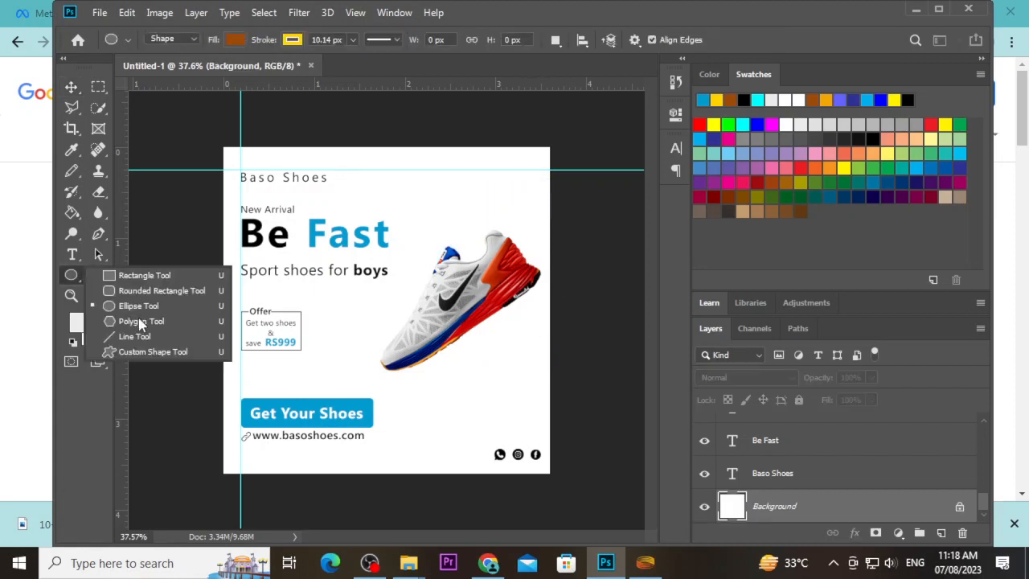
right_click(71, 276)
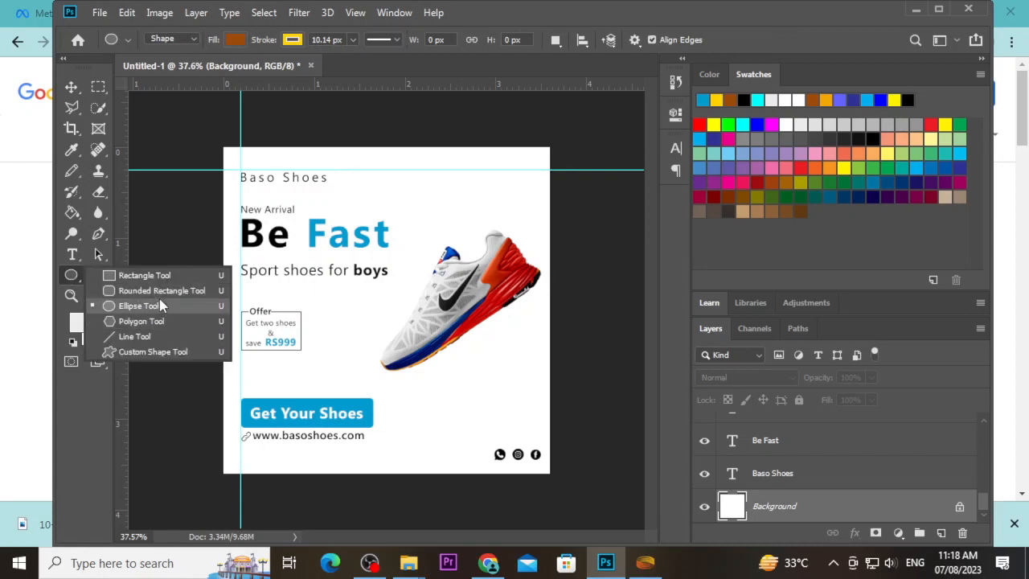
click(158, 319)
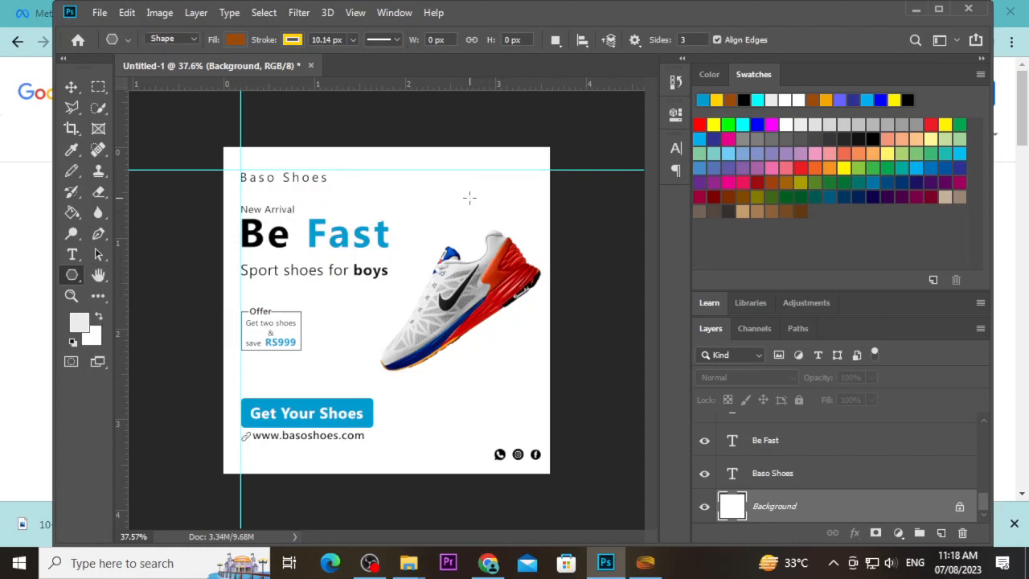
drag(470, 197, 532, 262)
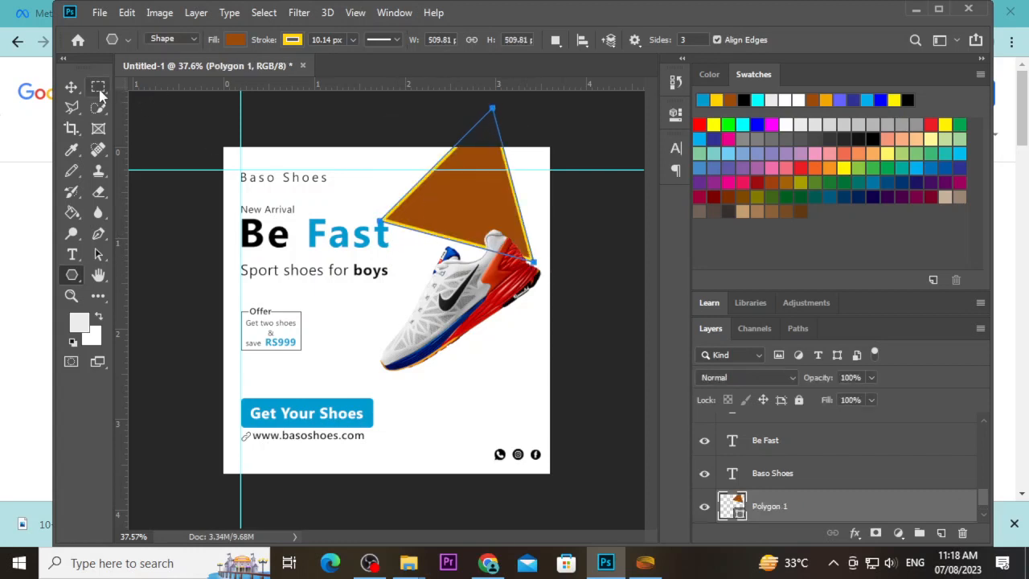
click(71, 87)
drag(476, 199, 514, 262)
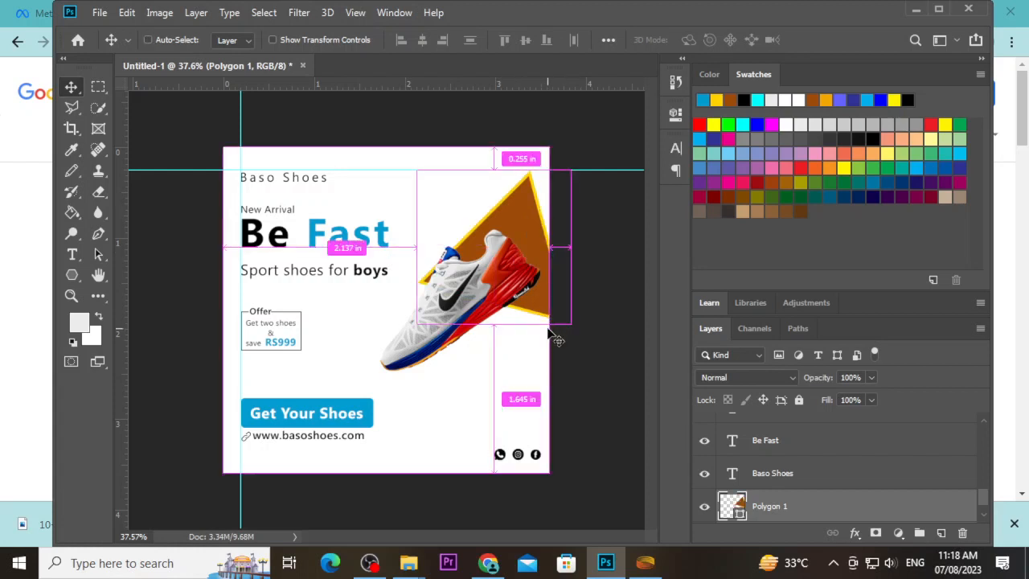
Step: Scale the triangle to about 124%, rotate it about 8.6 degrees and shift it right so it runs off the poster's edge
key(ctrl+t)
drag(571, 324, 616, 371)
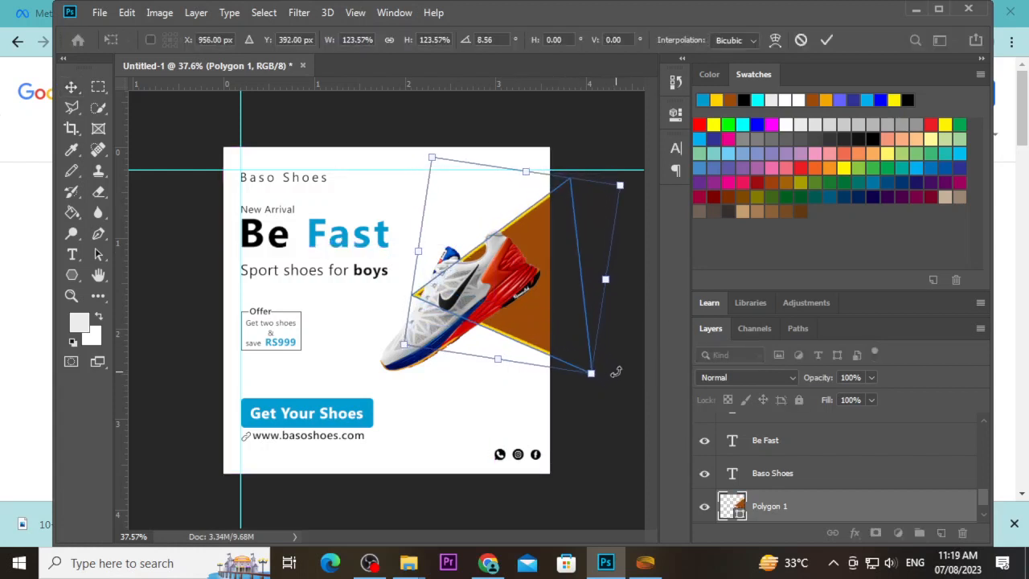
click(828, 42)
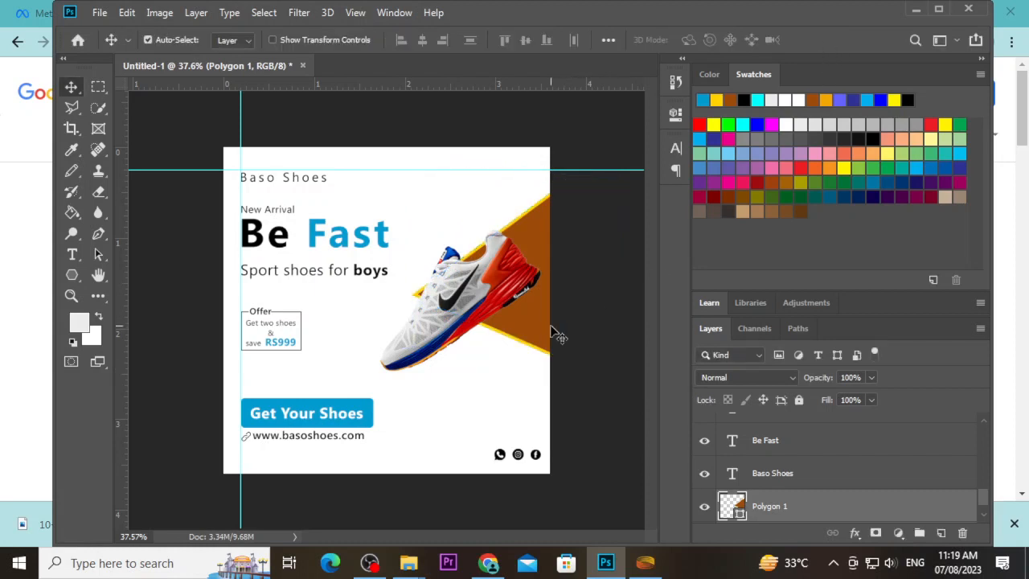
drag(534, 317, 548, 315)
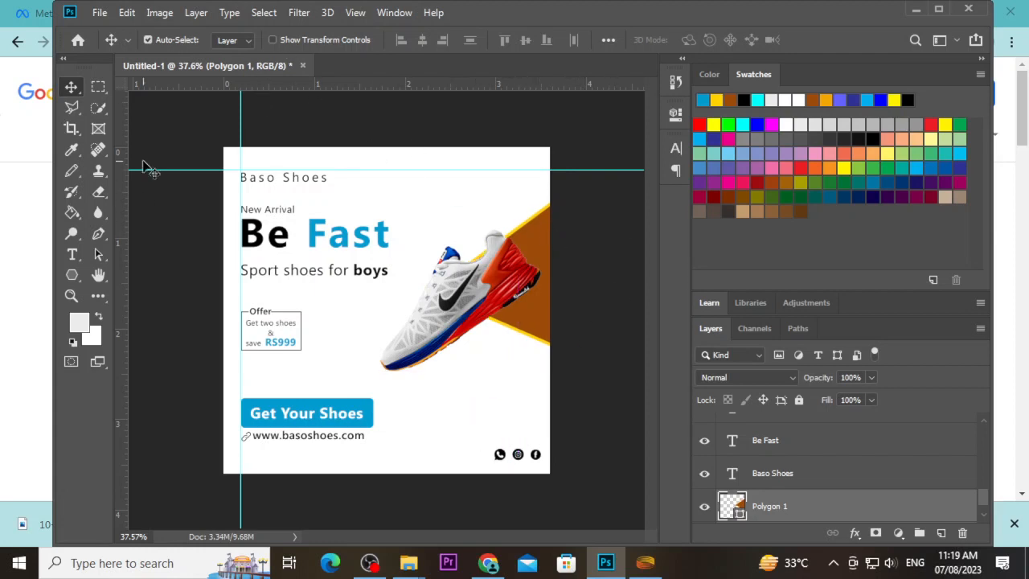
Step: Remove the triangle's stroke and fill the triangle with blue 029ccf
click(72, 274)
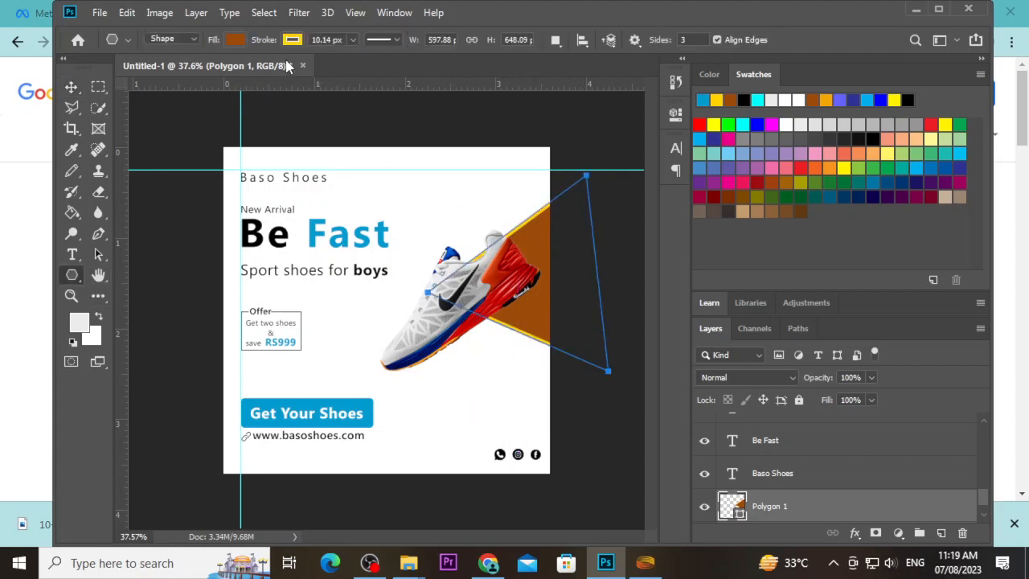
click(293, 41)
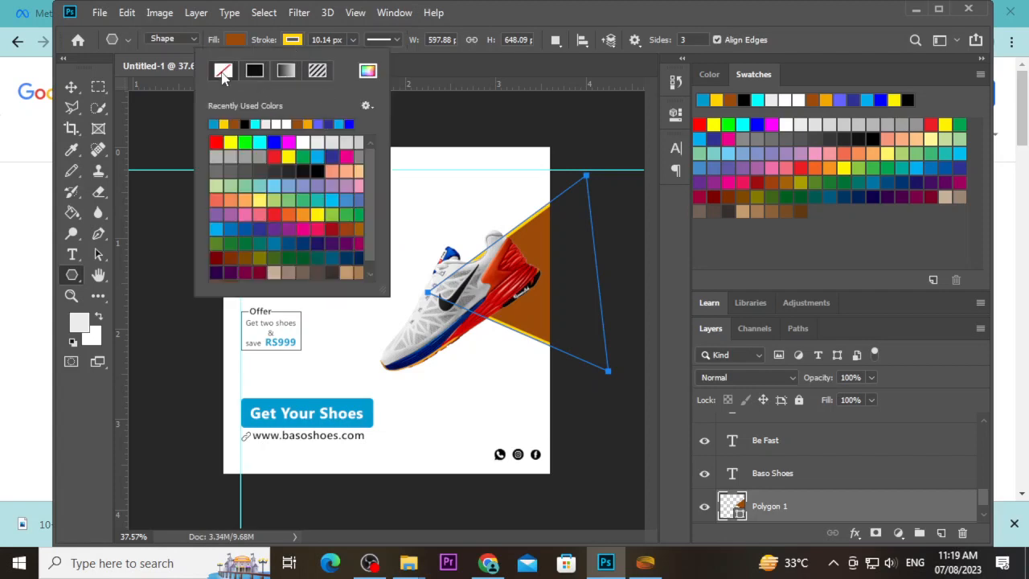
click(223, 73)
click(235, 40)
click(311, 71)
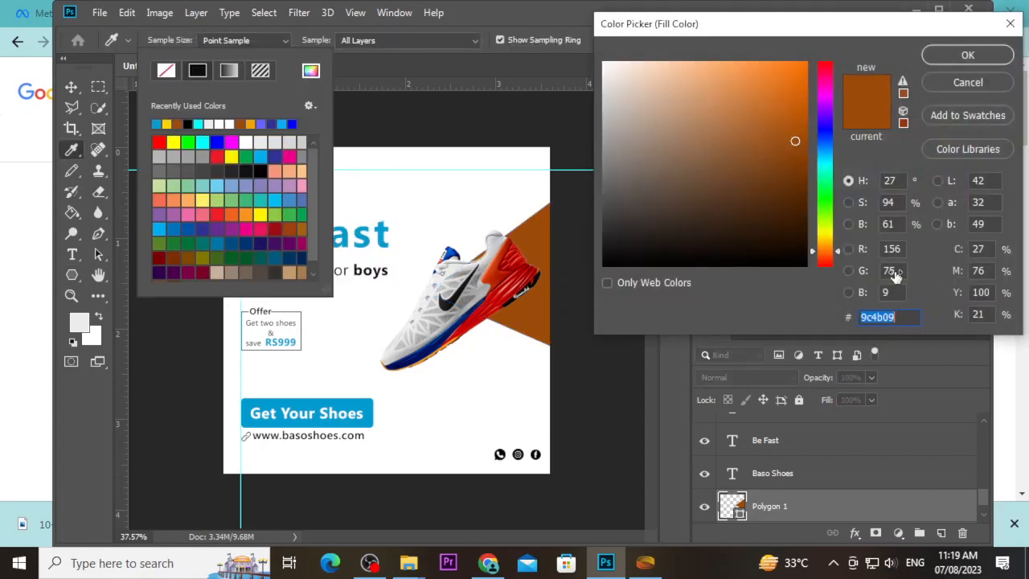
text(029ccf)
click(968, 55)
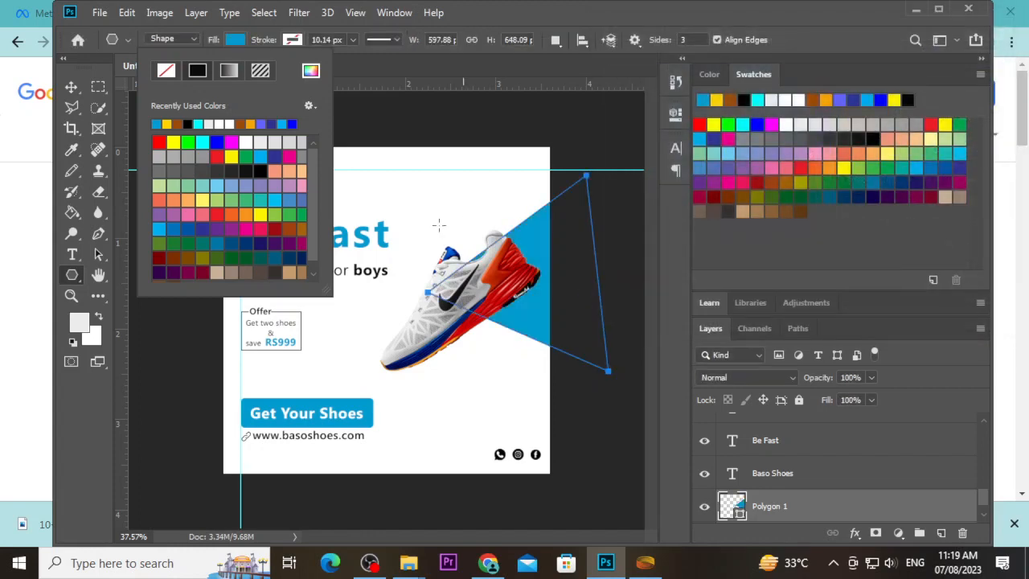
Step: Nudge the blue triangle slightly higher behind the shoe
click(70, 86)
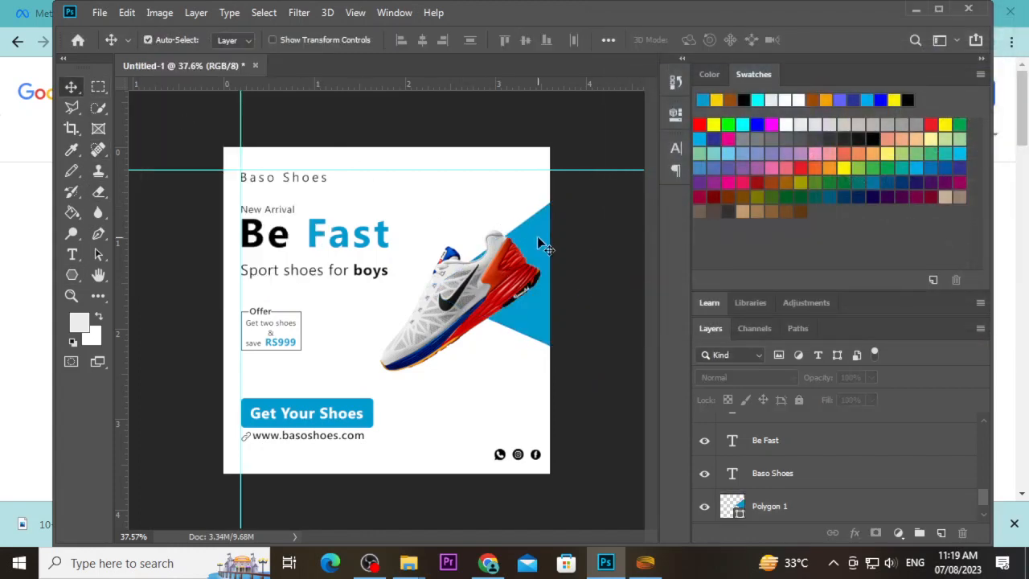
key(Down)
key(Down)
key(Down)
key(Down)
key(Down)
key(Down)
key(Down)
key(Up)
key(Up)
key(Up)
key(Up)
key(Up)
key(Up)
key(Up)
key(Up)
key(Up)
key(Up)
key(Up)
key(Up)
key(Up)
key(Up)
key(Up)
key(Up)
key(Up)
key(Up)
key(Up)
key(Up)
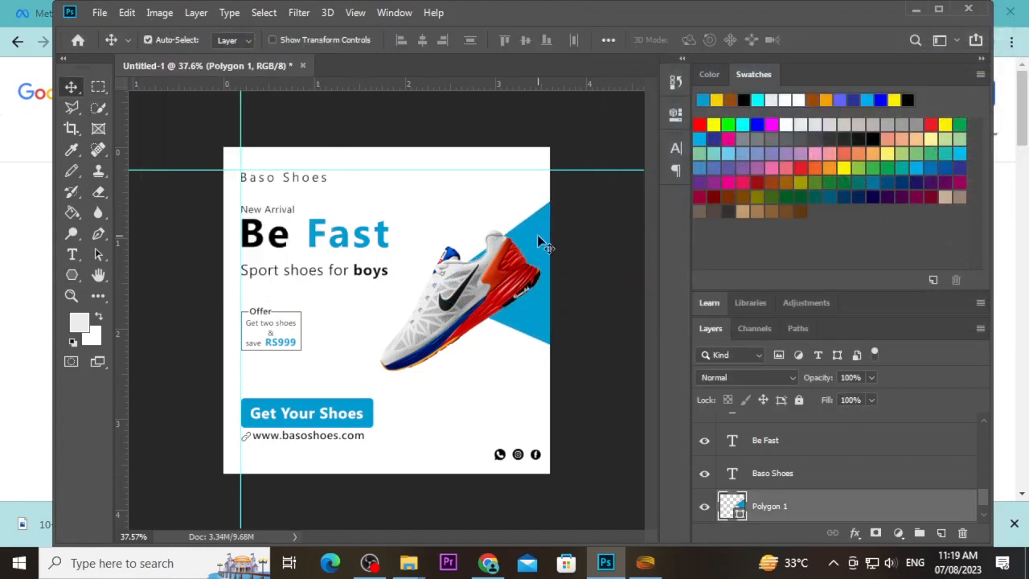
key(Up)
key(Up)
key(Up)
key(Up)
key(Up)
key(Up)
key(Up)
key(Up)
key(Up)
key(Up)
key(Up)
key(Up)
key(Down)
key(Down)
key(Down)
key(Down)
key(Down)
key(Down)
key(Down)
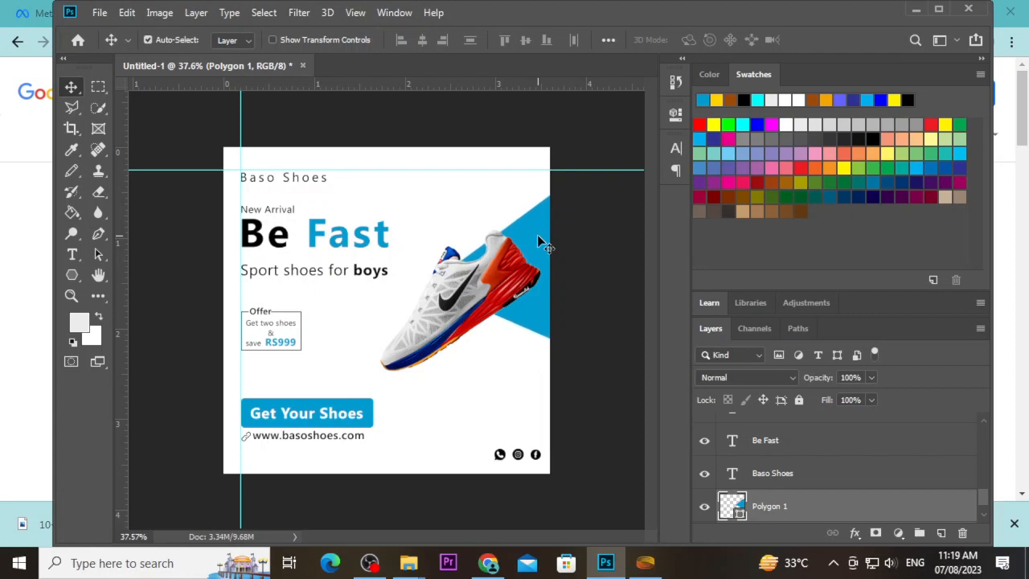
Step: Nudge the shoe image slightly right and up over the blue triangle
click(490, 262)
key(Right)
key(Right)
key(Right)
key(Right)
key(Right)
key(Right)
key(Right)
key(Right)
key(Right)
key(Right)
key(Right)
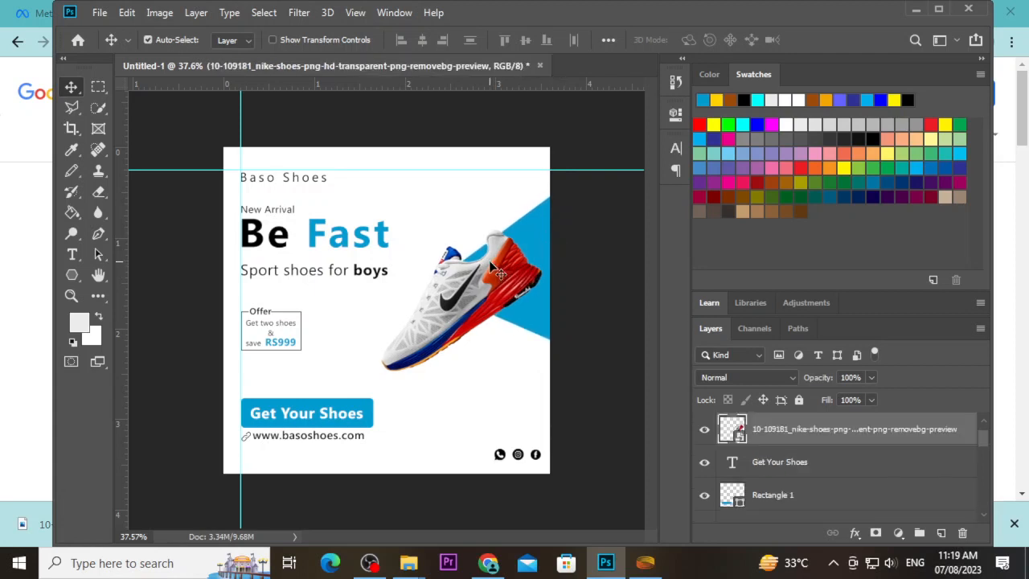
key(Up)
key(Up)
key(Up)
key(Up)
key(Up)
key(Up)
key(Up)
key(Up)
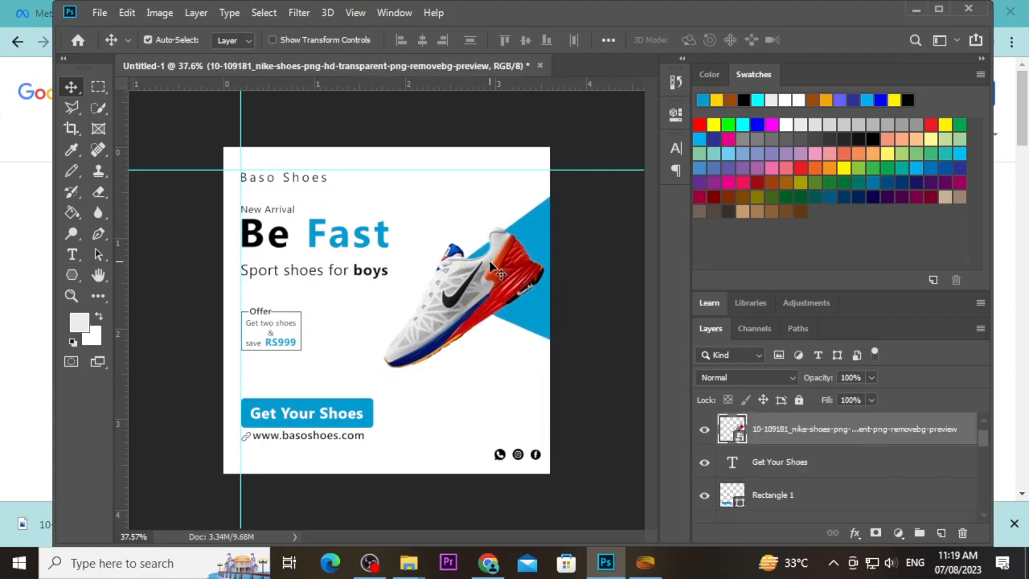
Step: Reduce the blue triangle's opacity to 71% and its fill to 74%
click(549, 212)
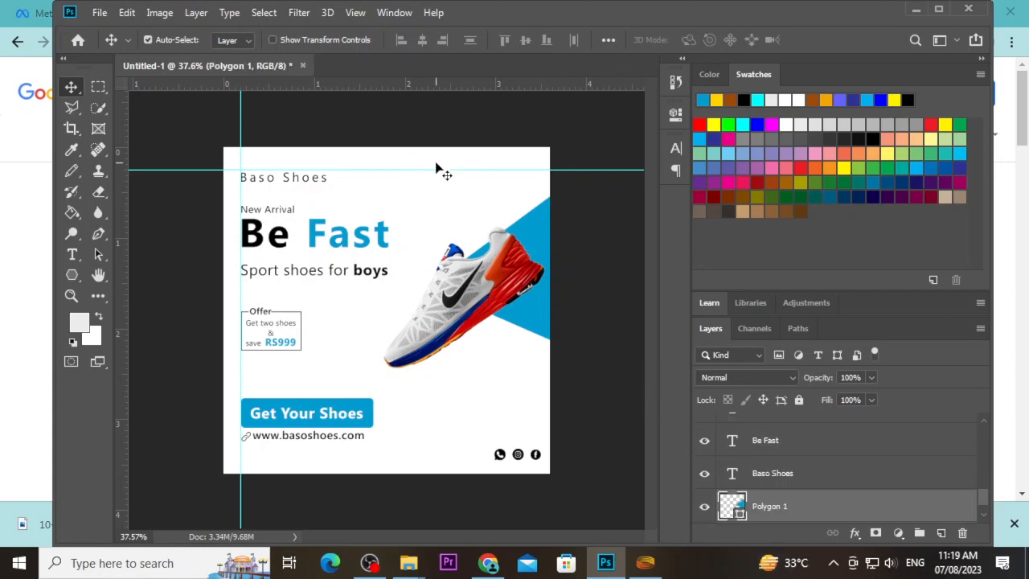
mouse_move(820, 378)
mouse_down()
mouse_move(802, 383)
mouse_move(820, 407)
mouse_move(809, 407)
mouse_move(820, 384)
mouse_move(811, 387)
mouse_up()
Step: Undo all the triangle and shoe edits and the ring's deletion, back to the pale blue ring behind the shoe
key(ctrl+alt+z)
key(ctrl+alt+z)
key(ctrl+alt+z)
key(ctrl+alt+z)
key(ctrl+alt+z)
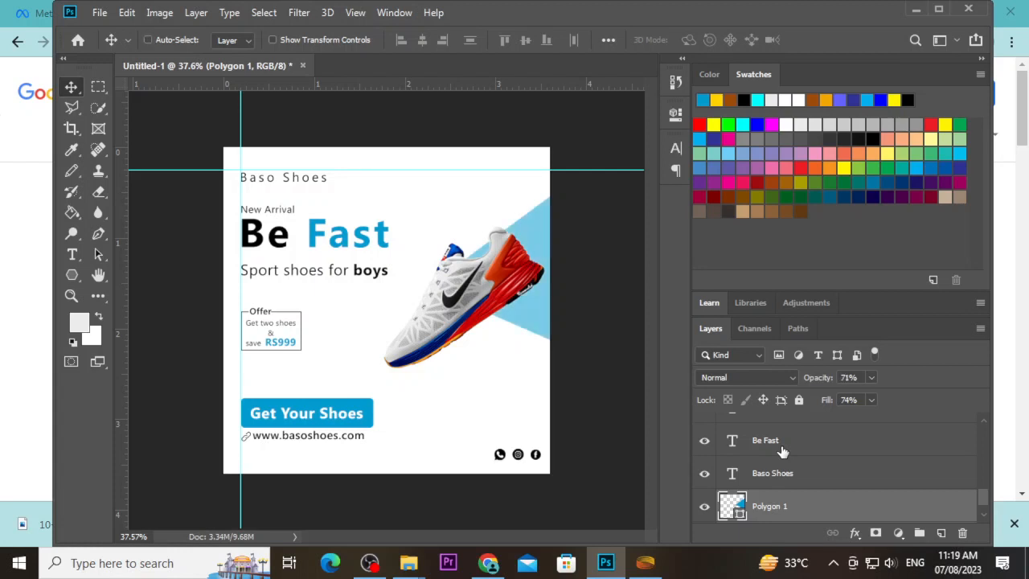
key(ctrl+alt+z)
key(ctrl+alt+z)
key(ctrl+alt+z)
key(ctrl+alt+z)
key(ctrl+alt+z)
key(ctrl+alt+z)
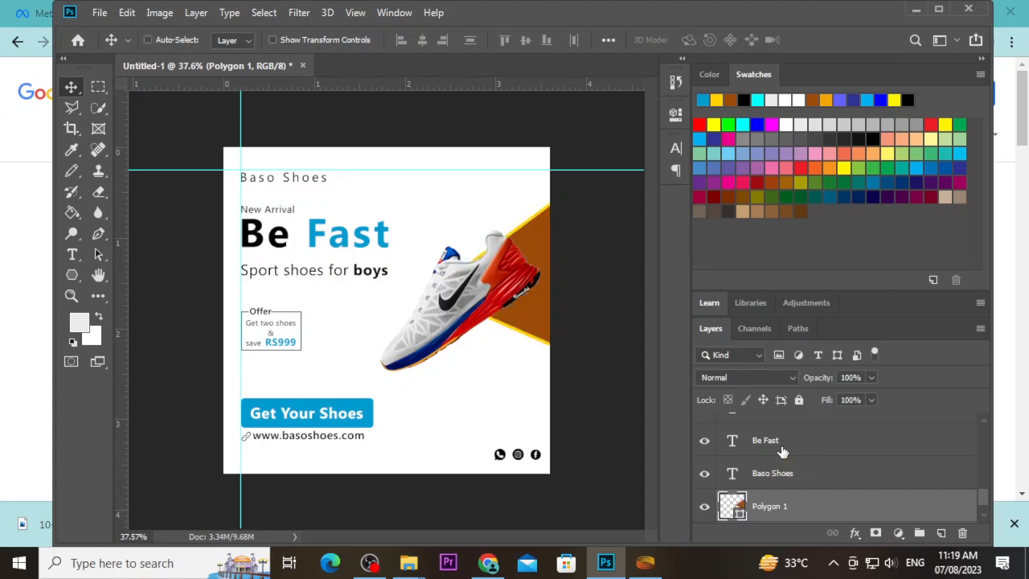
key(ctrl+alt+z)
key(ctrl+alt+z)
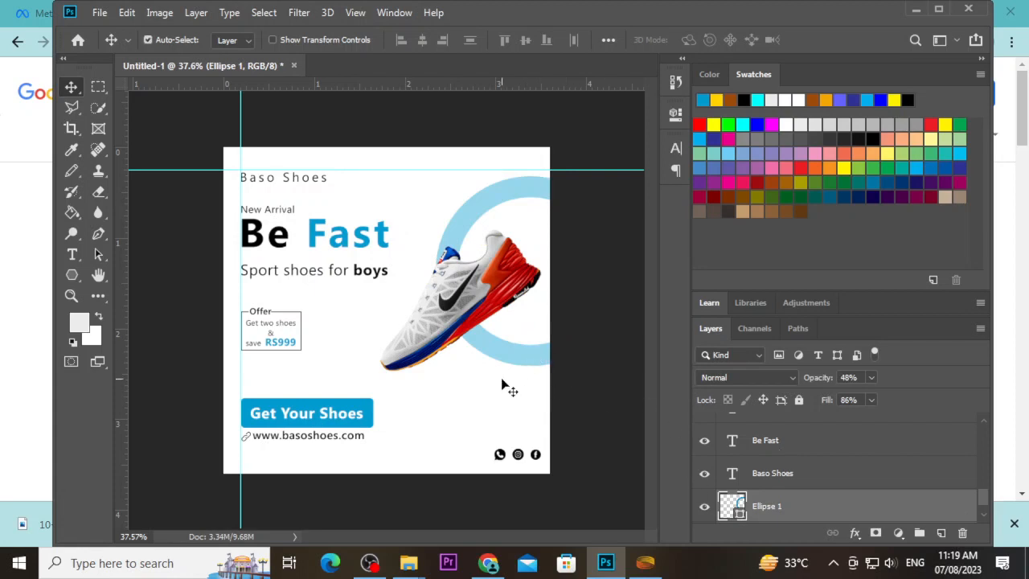
Step: Hide the ring layer and show it again to compare the poster with and without the ring
click(705, 507)
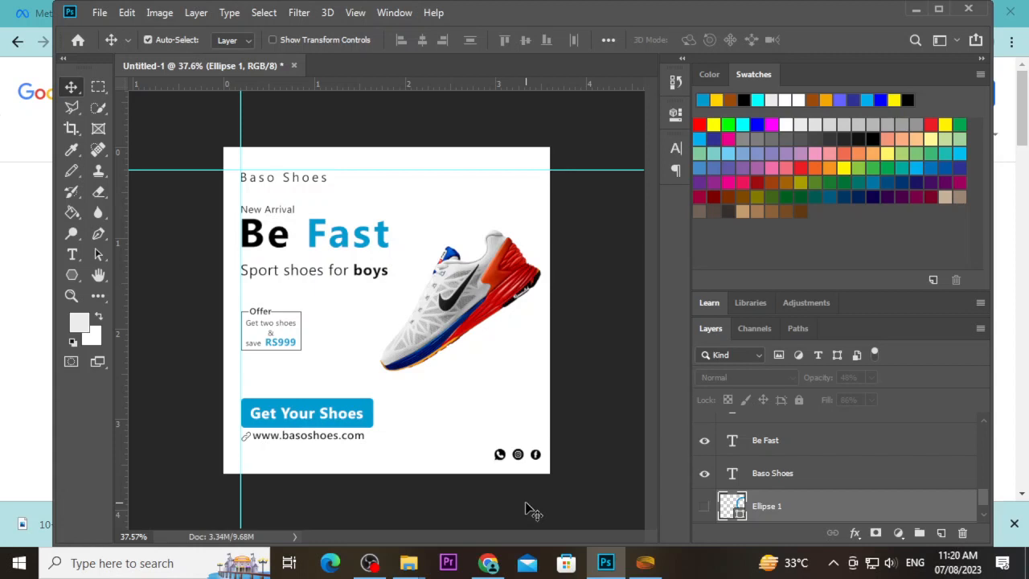
click(705, 507)
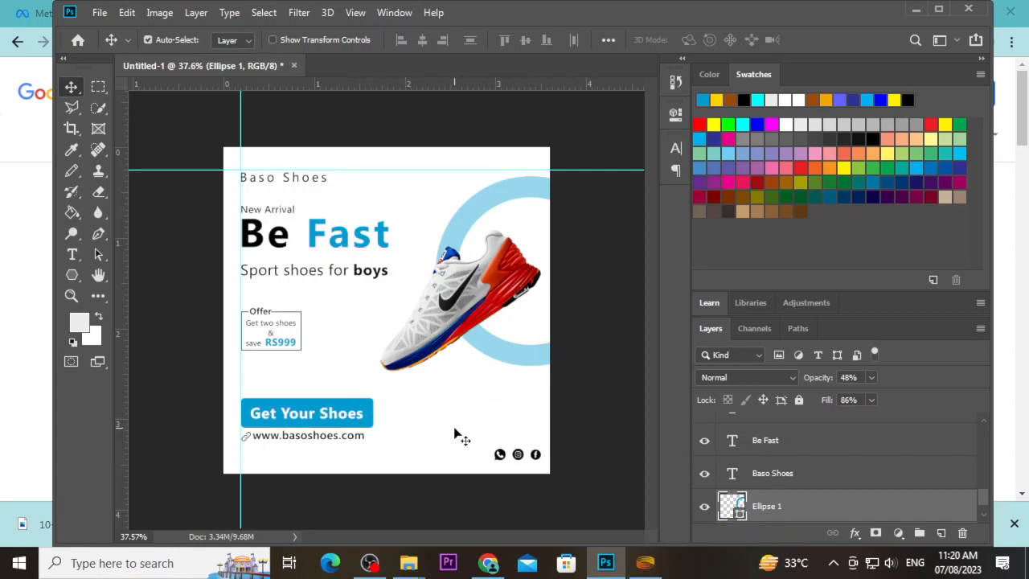
Step: Select the WhatsApp, Instagram and Facebook icons together and nudge them slightly closer to the poster's bottom edge
drag(491, 438, 542, 471)
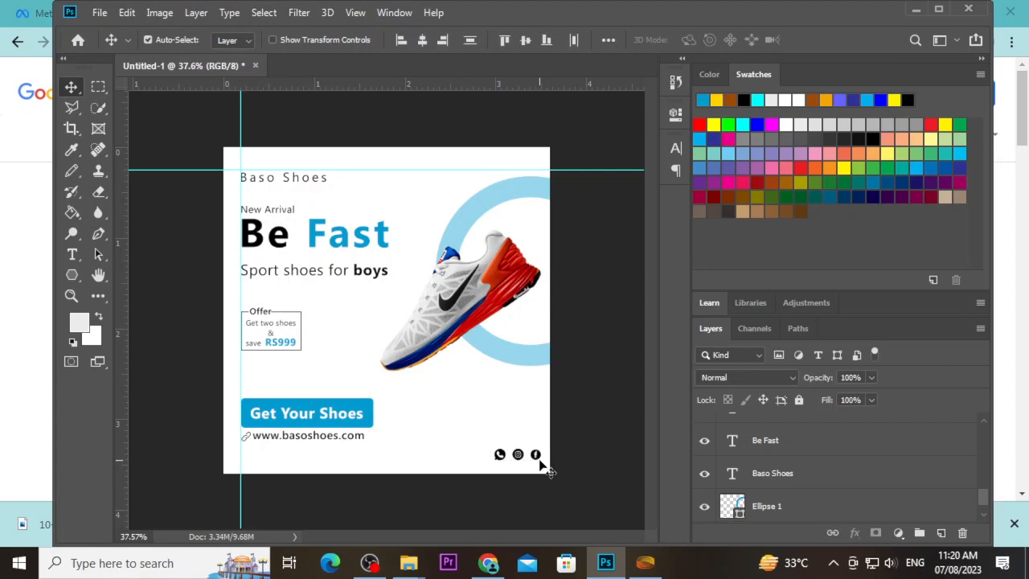
key(shift+Up)
key(shift+Up)
key(shift+Up)
key(shift+Up)
key(shift+Up)
key(shift+Up)
key(Down)
key(Down)
key(Down)
key(Down)
key(Down)
key(Down)
key(Down)
key(Down)
key(Down)
key(Down)
key(Down)
key(Down)
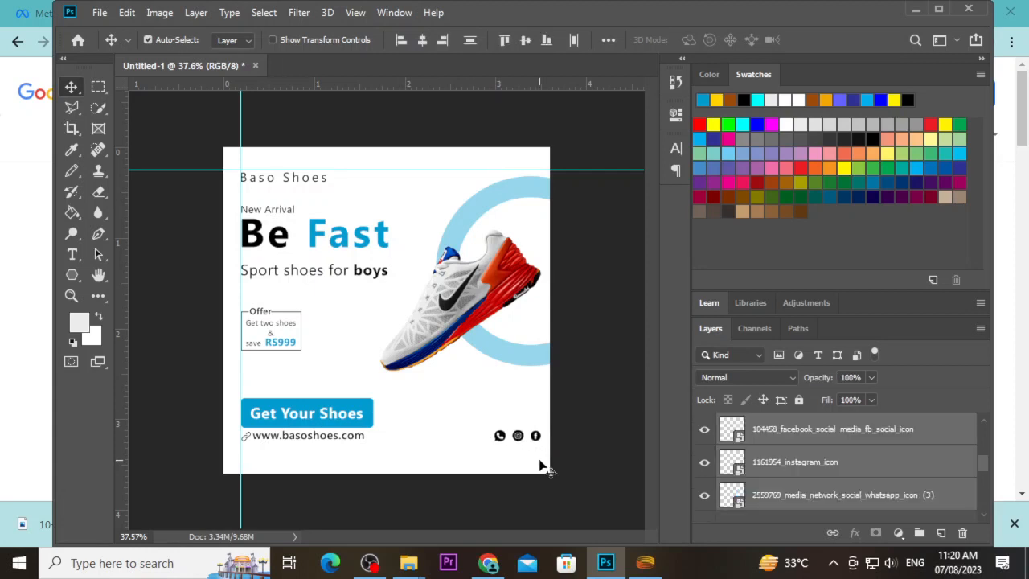
key(Down)
key(Down)
key(Down)
key(Down)
key(Down)
key(Down)
key(Down)
key(Down)
key(Down)
key(Down)
key(Down)
key(Down)
key(Down)
key(shift+Down)
key(shift+Down)
key(shift+Down)
key(shift+Down)
key(shift+Down)
key(shift+Down)
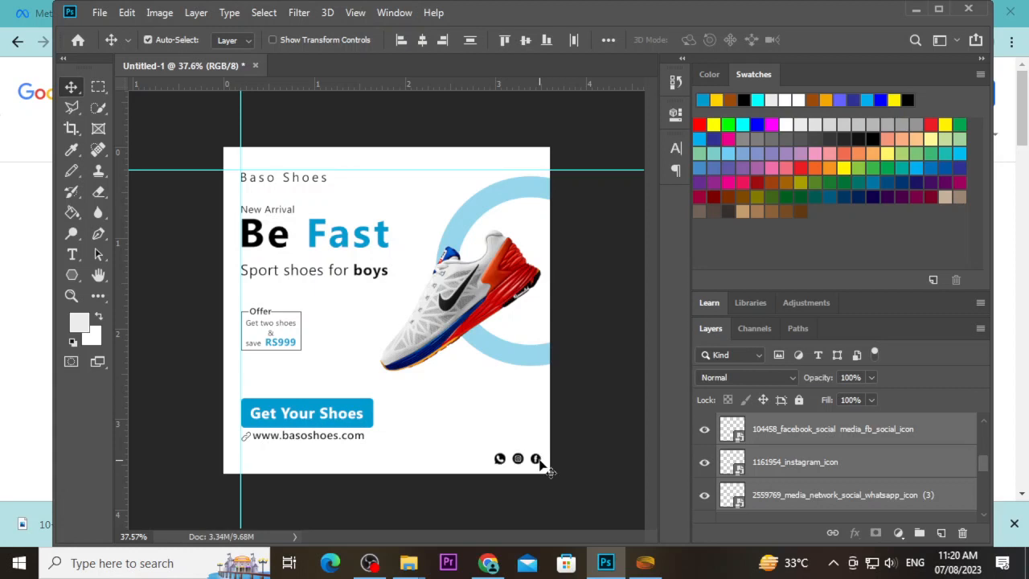
Step: Select the Get Your Shoes button with the website address and link icon and nudge them together closer to the poster's bottom edge
click(236, 402)
drag(234, 395, 288, 440)
key(Down)
key(Down)
key(Down)
key(Down)
key(Down)
key(Down)
key(Down)
key(Down)
key(Down)
key(Down)
key(Down)
key(Down)
key(Down)
key(Down)
key(Down)
key(Down)
key(Down)
key(Down)
key(Down)
key(Down)
key(Down)
key(Down)
key(Down)
key(Down)
key(Down)
key(Down)
key(Down)
key(Down)
key(Down)
key(Down)
key(Down)
key(Down)
key(Down)
key(Down)
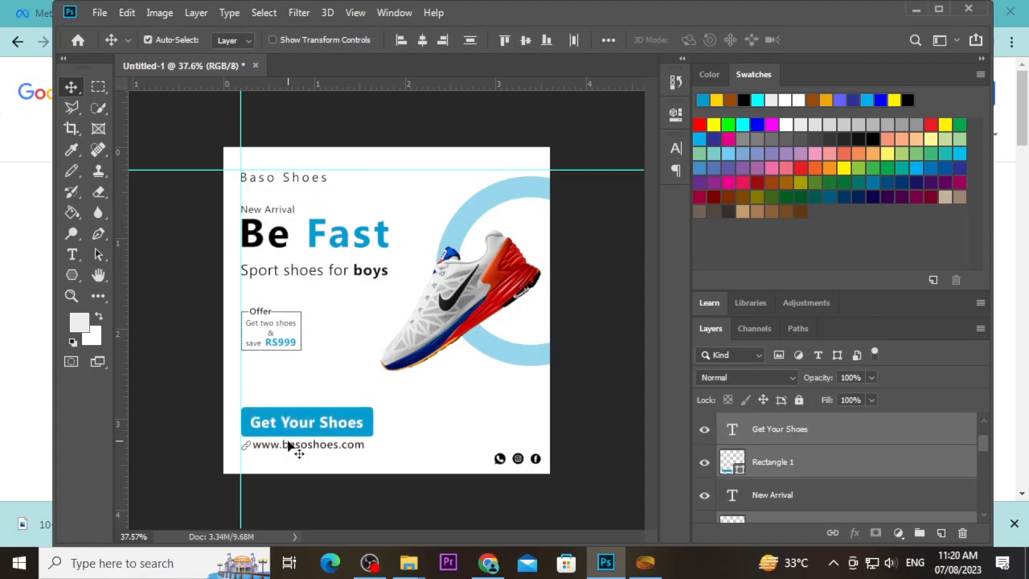
key(Up)
key(Up)
key(Up)
key(Up)
key(Up)
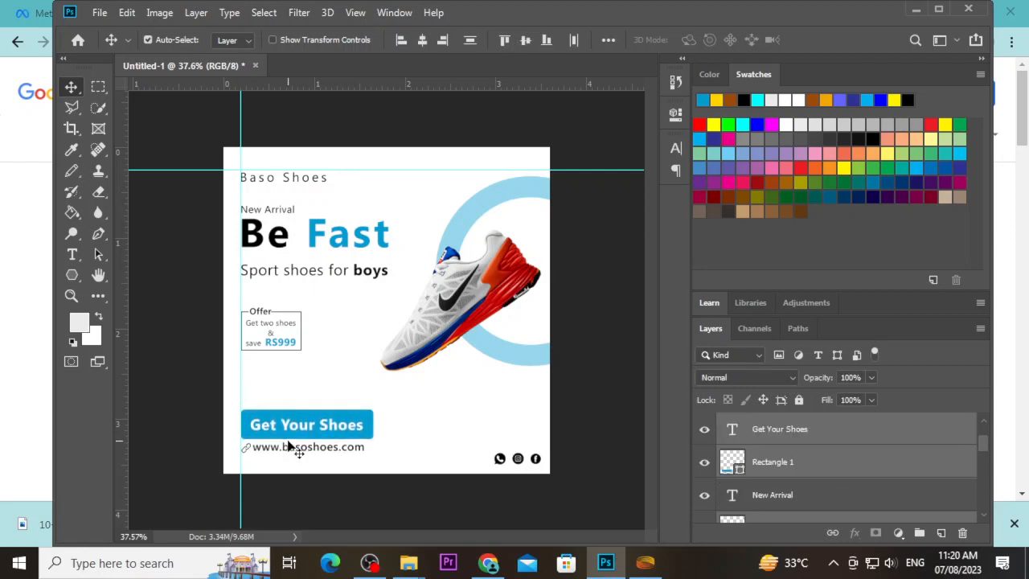
Step: Select the offer box with its heading and text and move it slightly lower
click(298, 398)
drag(233, 308, 309, 359)
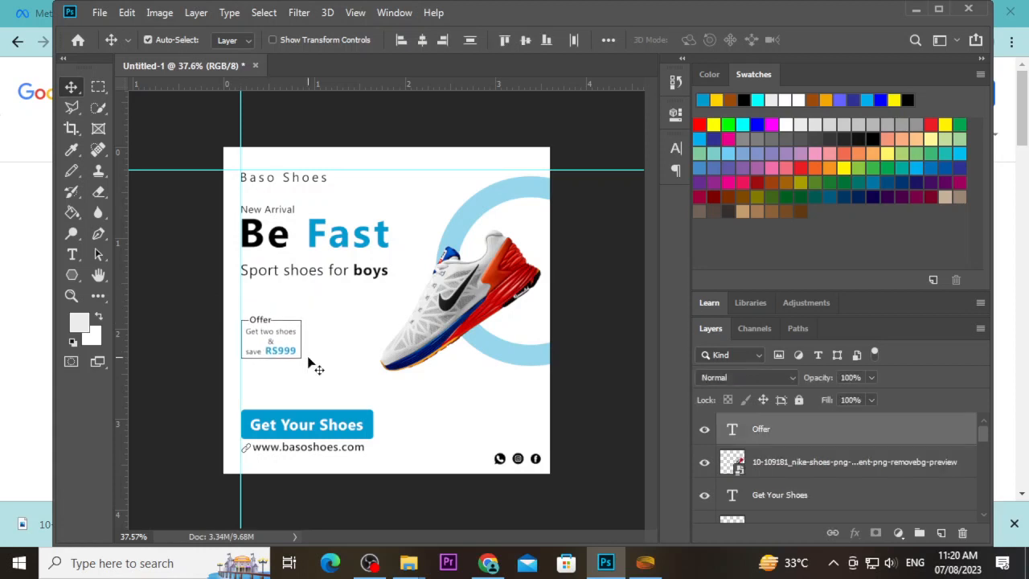
Step: Nudge the 'Sport shoes for boys' line slightly up towards the headline, and nudge the 'Baso Shoes' title slightly up too
click(277, 279)
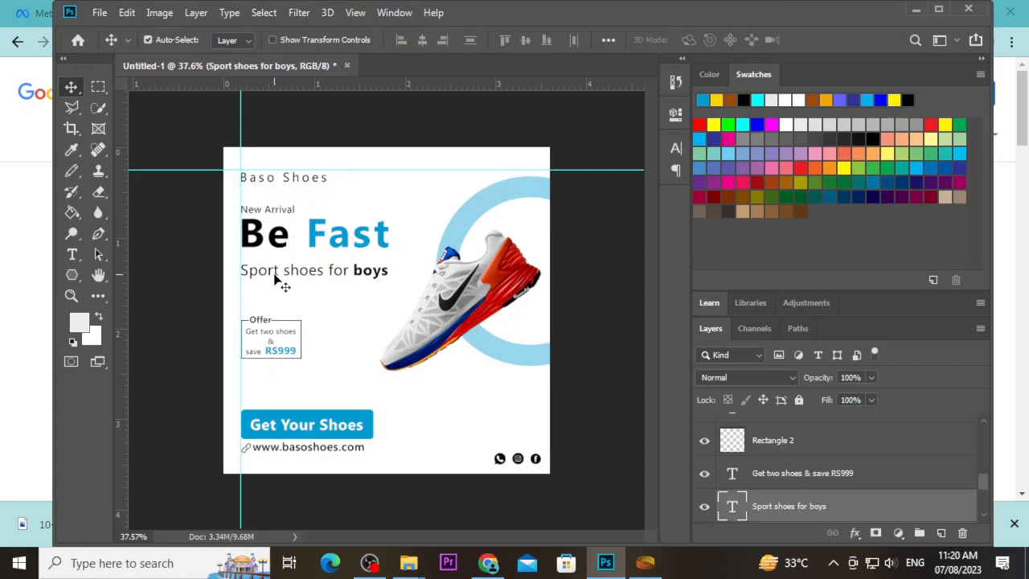
key(Up)
key(Up)
key(Up)
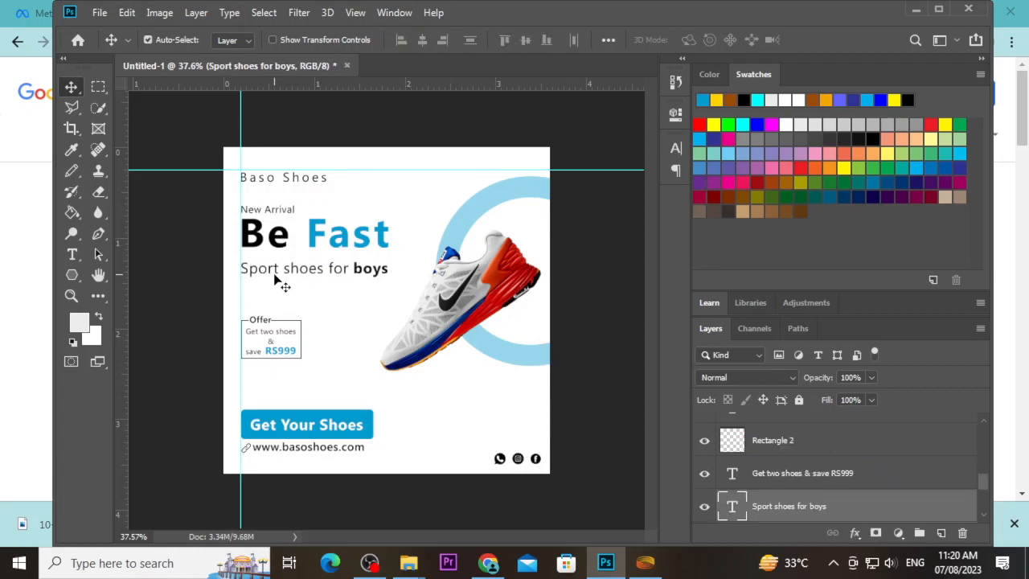
key(Up)
key(Up)
key(Up)
key(Up)
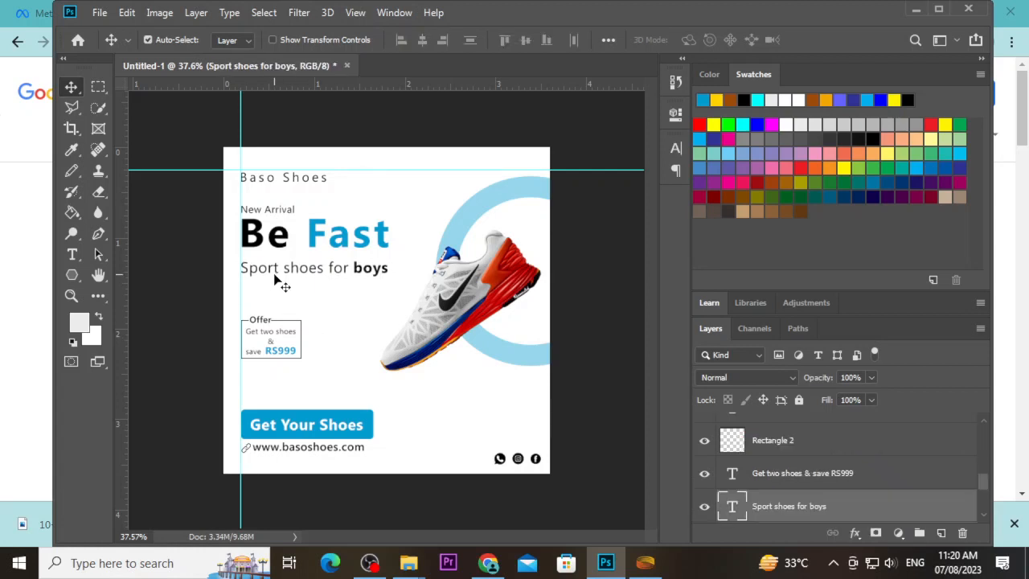
key(Down)
click(340, 323)
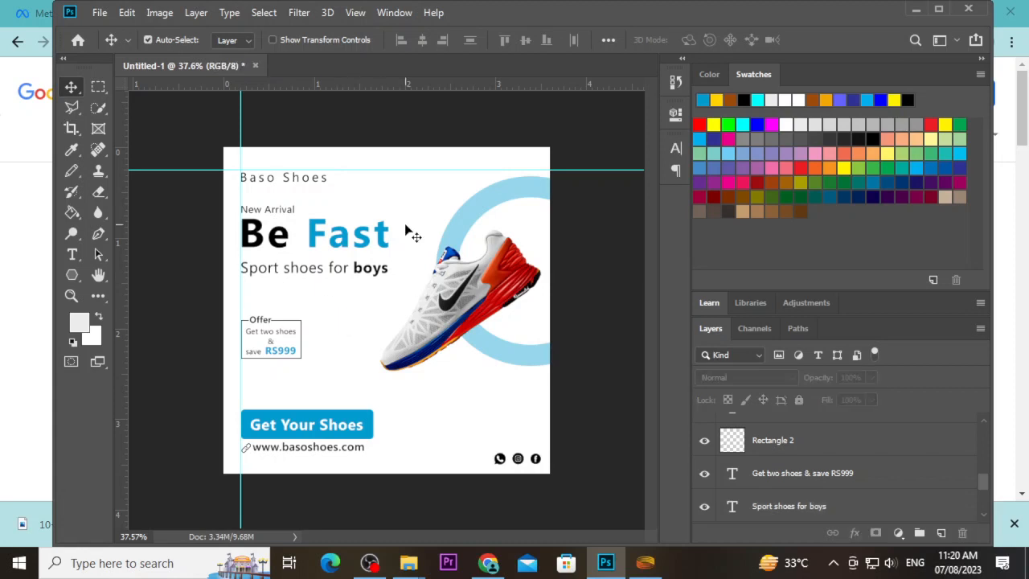
click(316, 184)
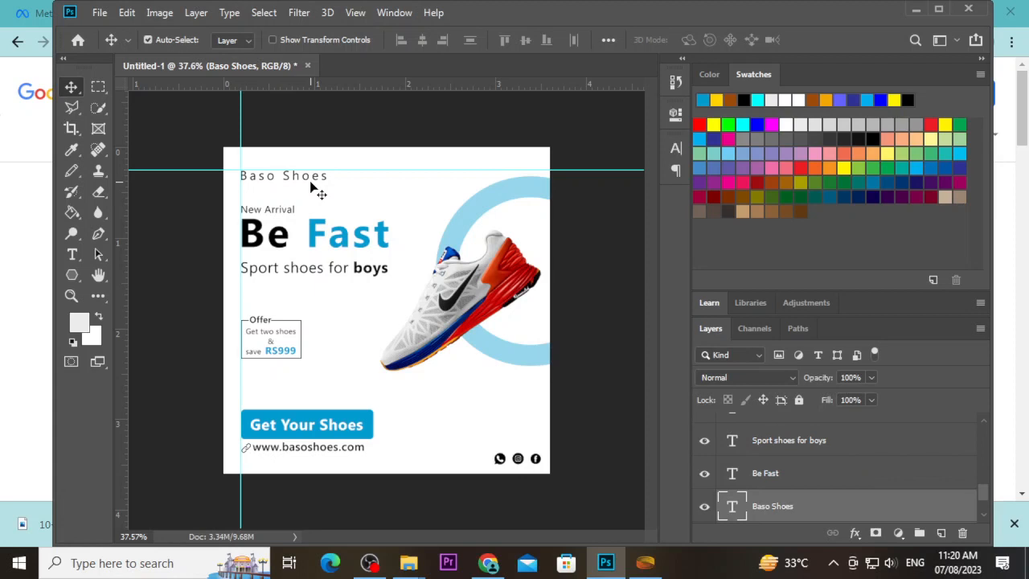
click(317, 195)
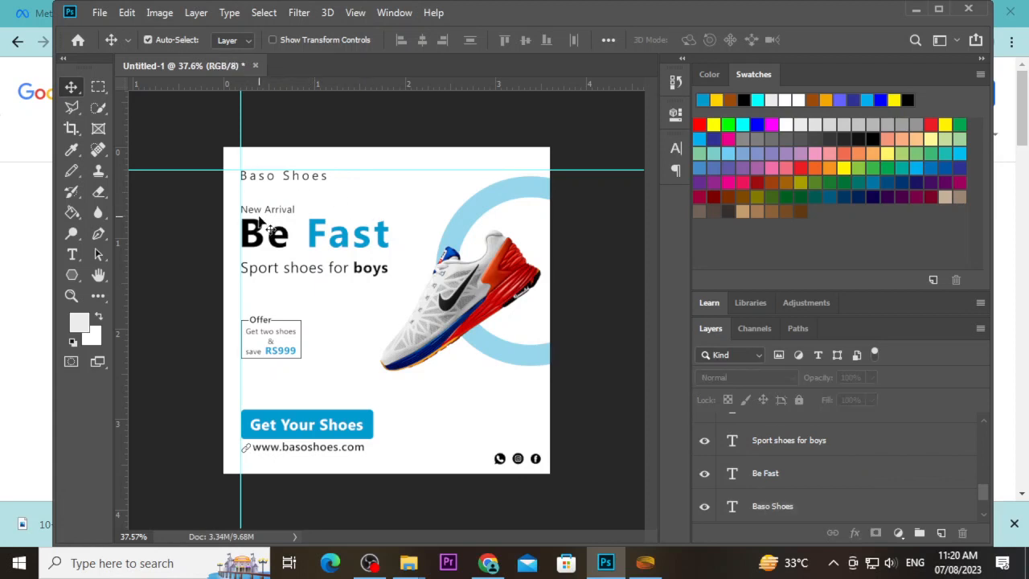
Step: Hide the panels and remove both the vertical and the horizontal guide from the canvas
key(Tab)
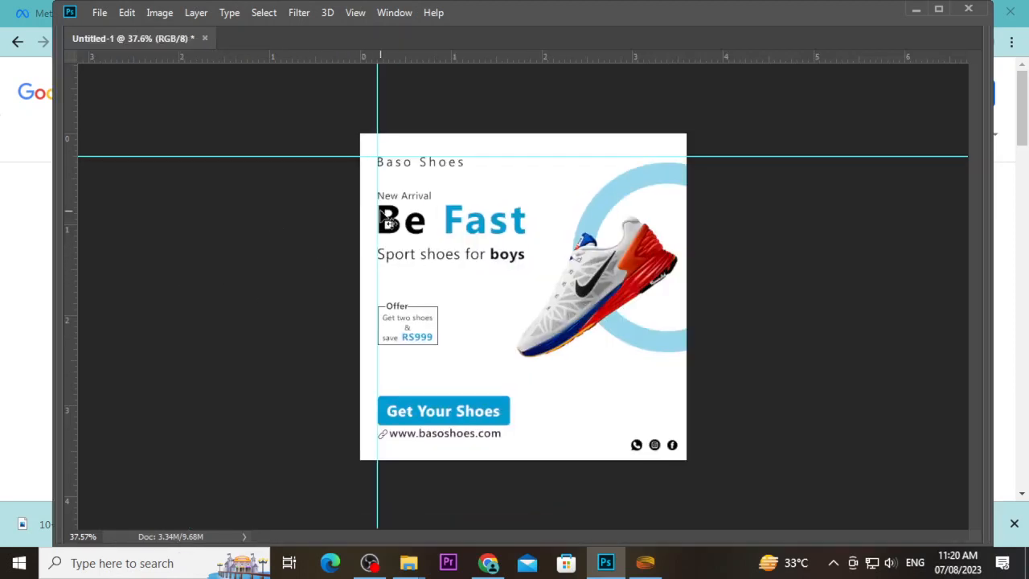
drag(378, 209, 73, 207)
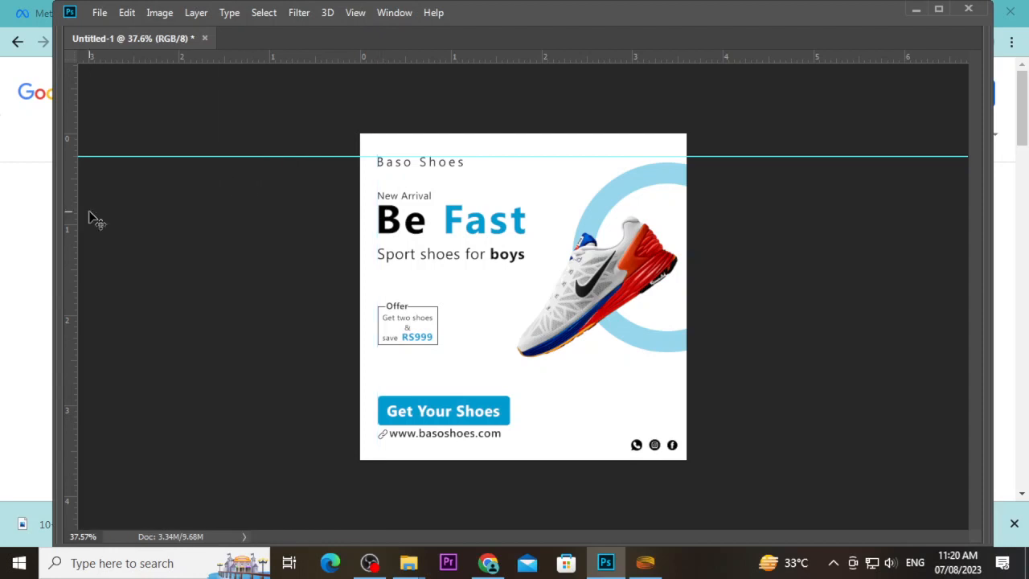
drag(459, 157, 451, 55)
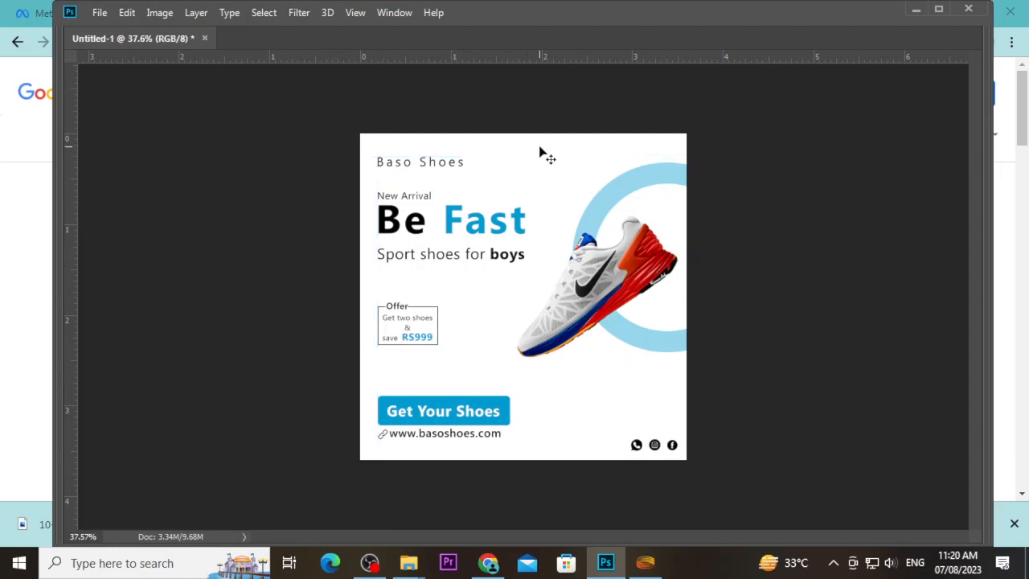
Step: Examine the whole poster and the social icons up close without the panels, and bring the panels back
key(ctrl+plus)
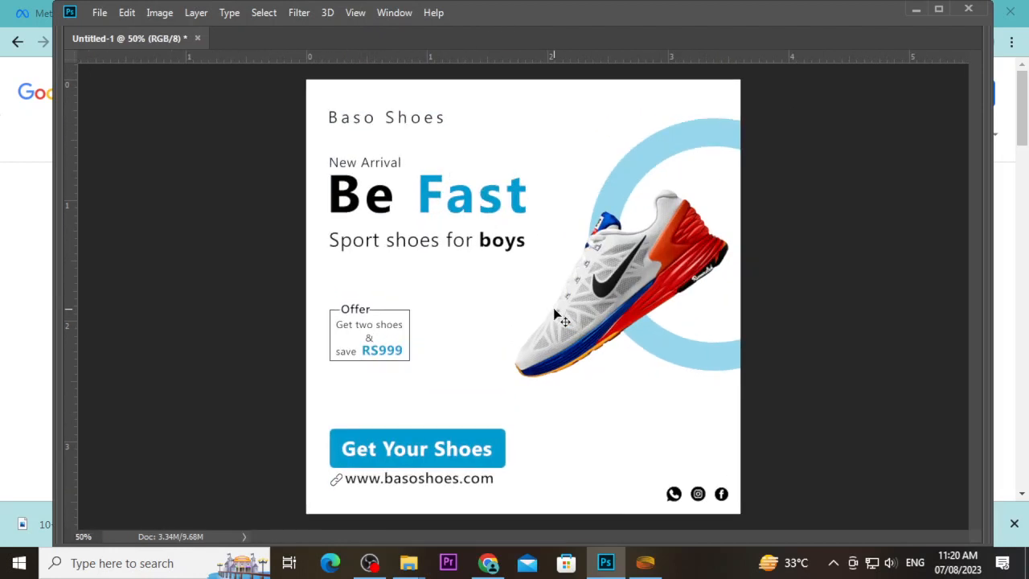
scroll(579, 254, up, 1)
scroll(581, 255, down, 1)
scroll(721, 500, up, 5)
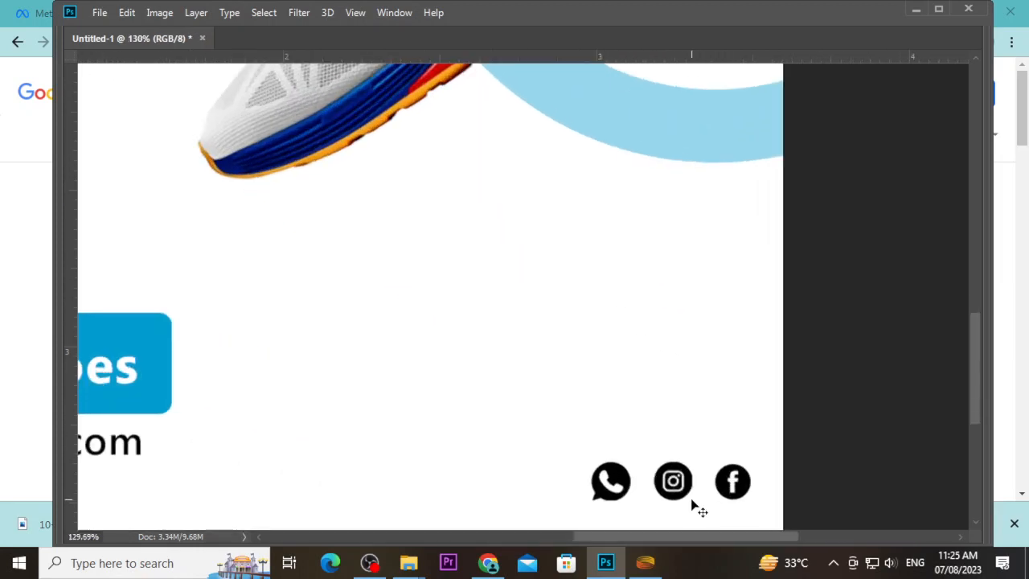
scroll(697, 505, down, 2)
click(633, 444)
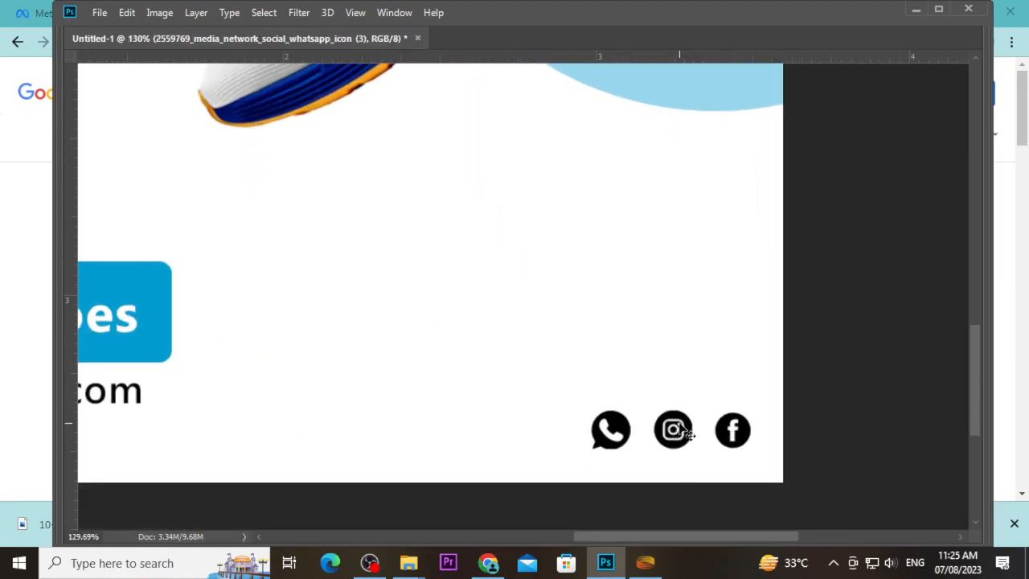
scroll(680, 434, down, 3)
scroll(676, 441, down, 1)
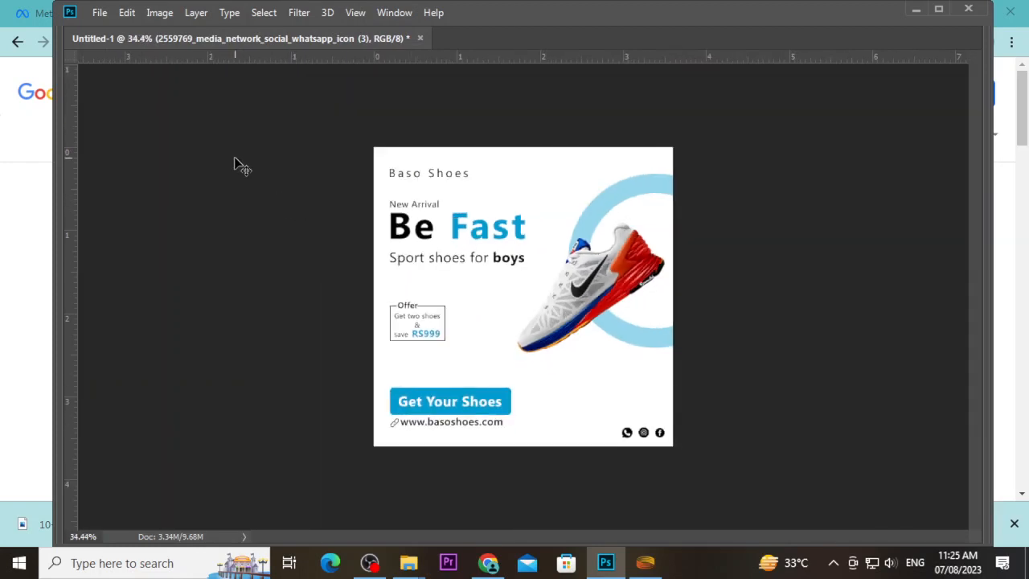
key(Tab)
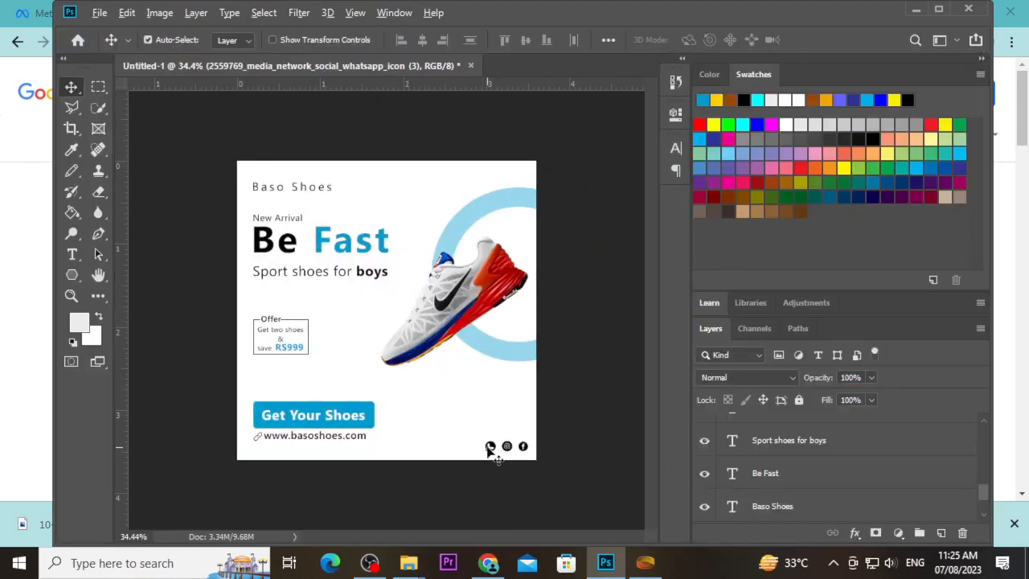
Step: Hide the WhatsApp icon layer, leaving the Instagram and Facebook icons on the poster
scroll(510, 460, up, 2)
scroll(584, 492, down, 1)
scroll(578, 492, up, 2)
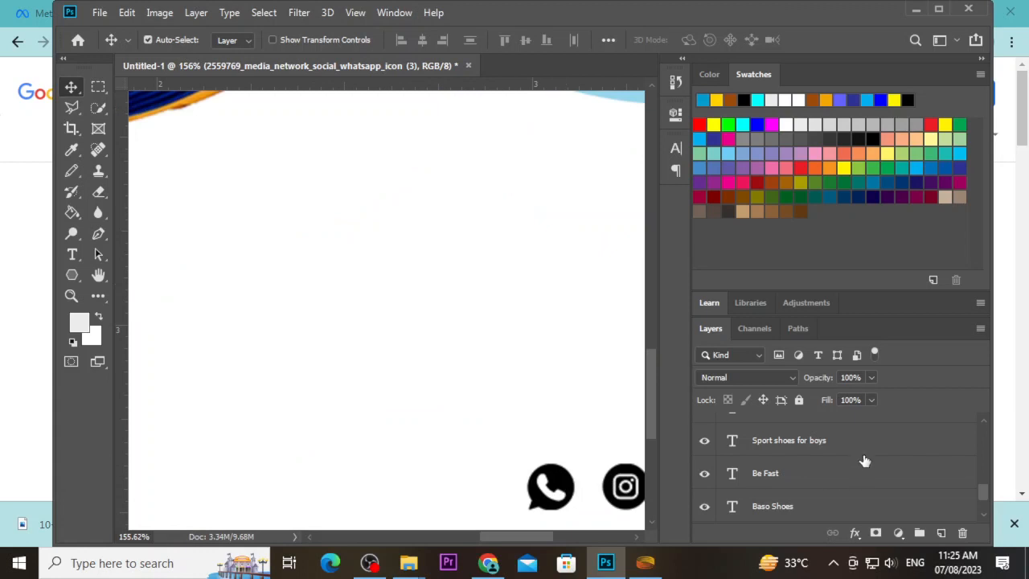
scroll(987, 493, up, 1)
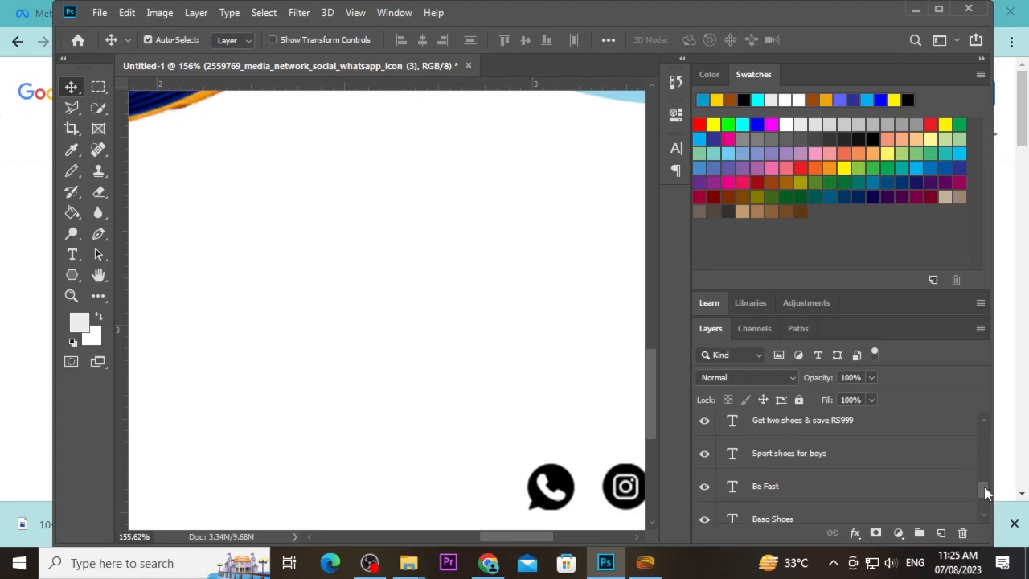
scroll(984, 479, up, 5)
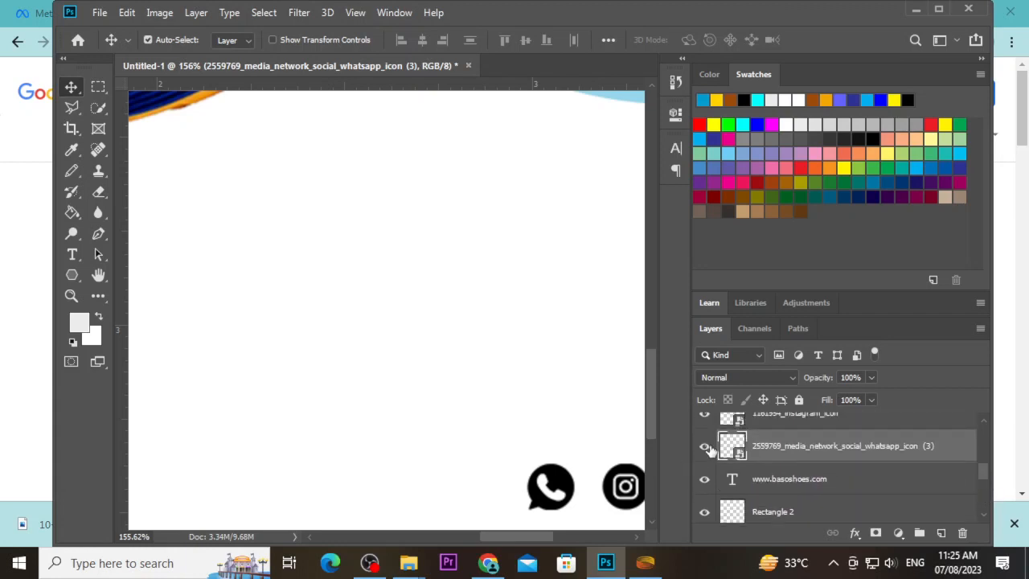
click(705, 448)
click(572, 416)
scroll(574, 420, down, 3)
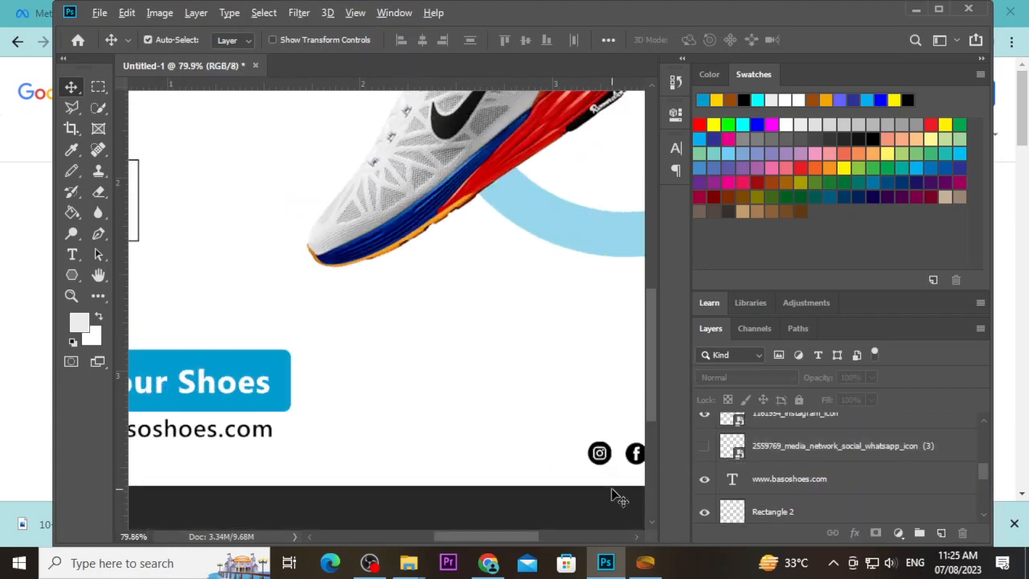
Step: Draw a 1 px vertical line about 36 px tall just left of the Instagram icon and shift it slightly closer to the icon
scroll(611, 495, up, 1)
scroll(540, 485, right, 2)
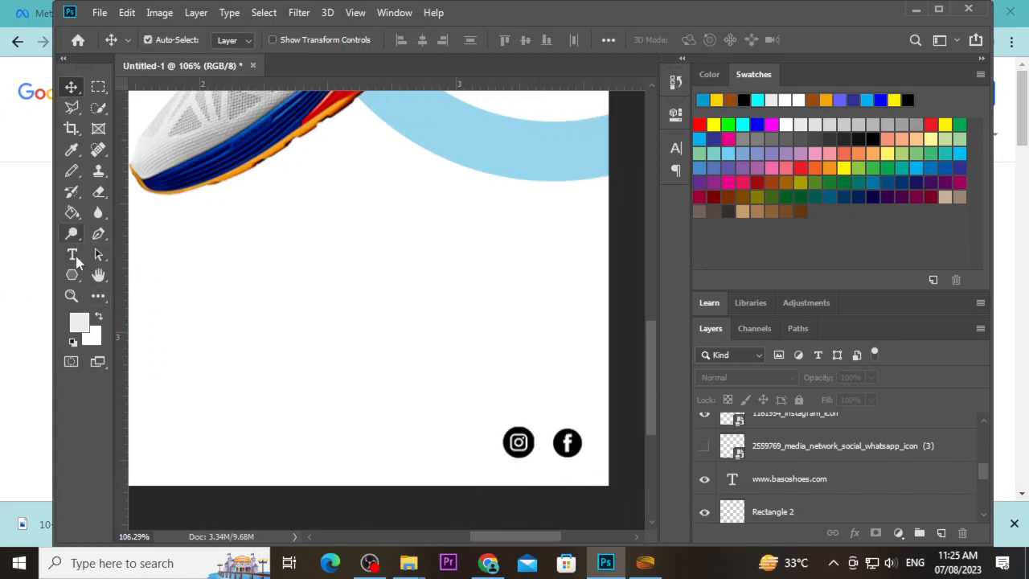
drag(77, 279, 119, 336)
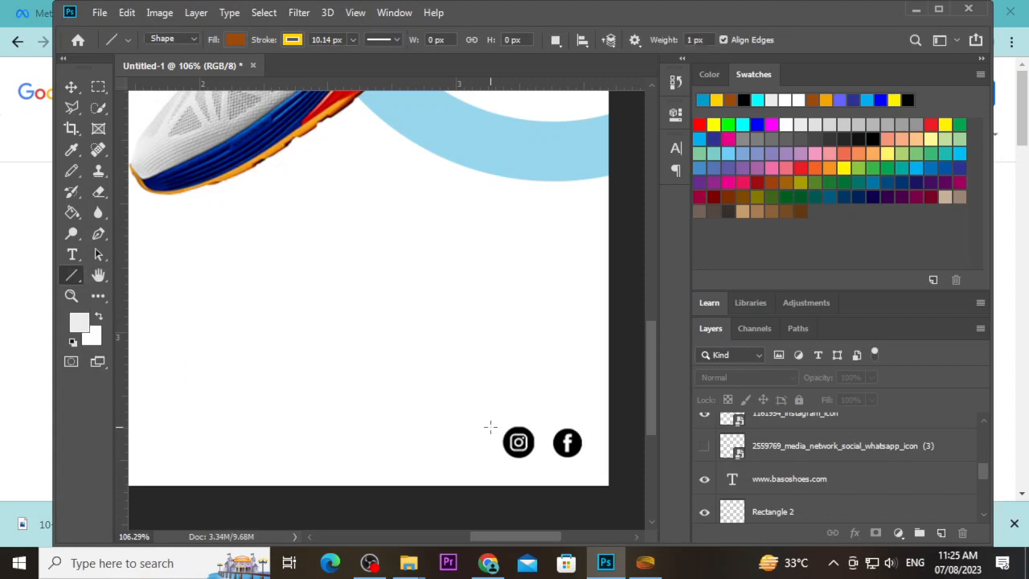
drag(490, 427, 490, 456)
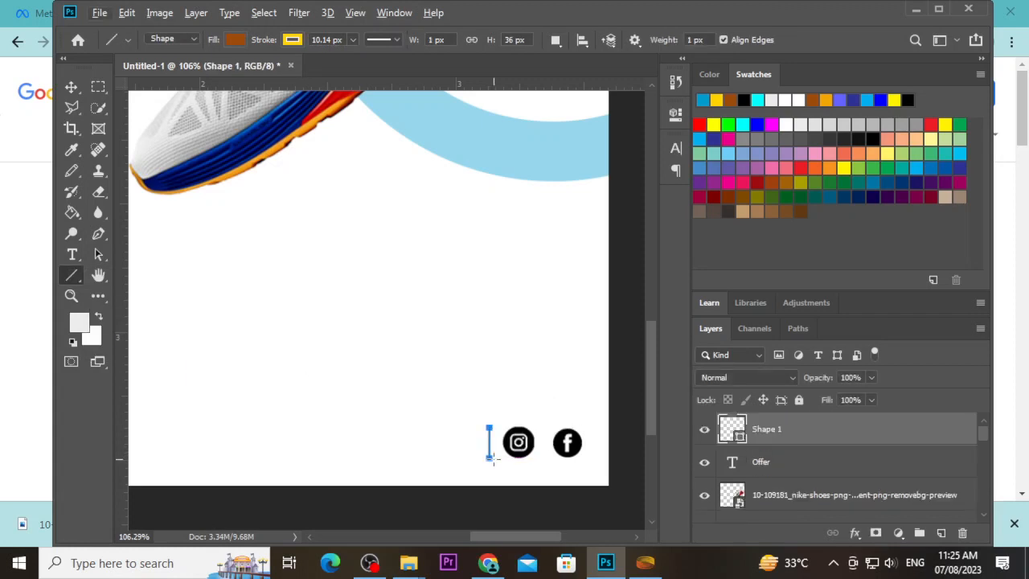
scroll(490, 457, up, 8)
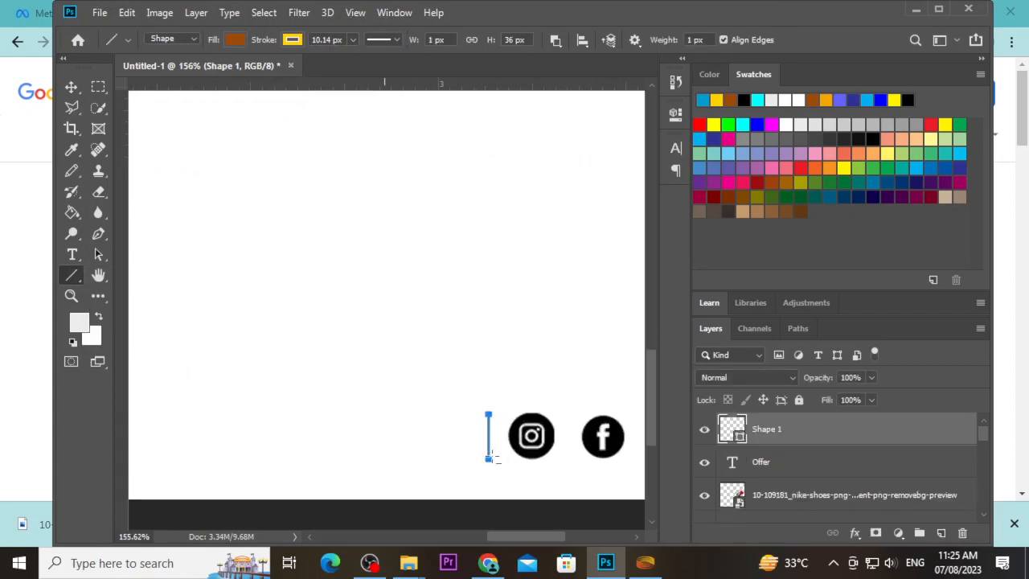
click(70, 87)
mouse_move(489, 375)
mouse_down()
mouse_move(498, 358)
mouse_move(501, 370)
mouse_up()
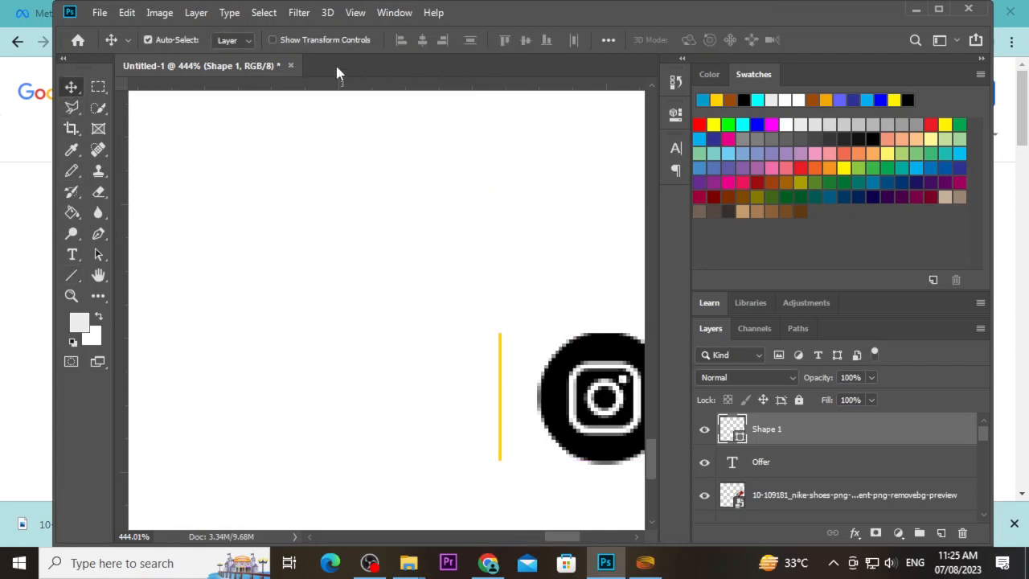
Step: Change the vertical line's stroke colour to black and deselect it
click(71, 275)
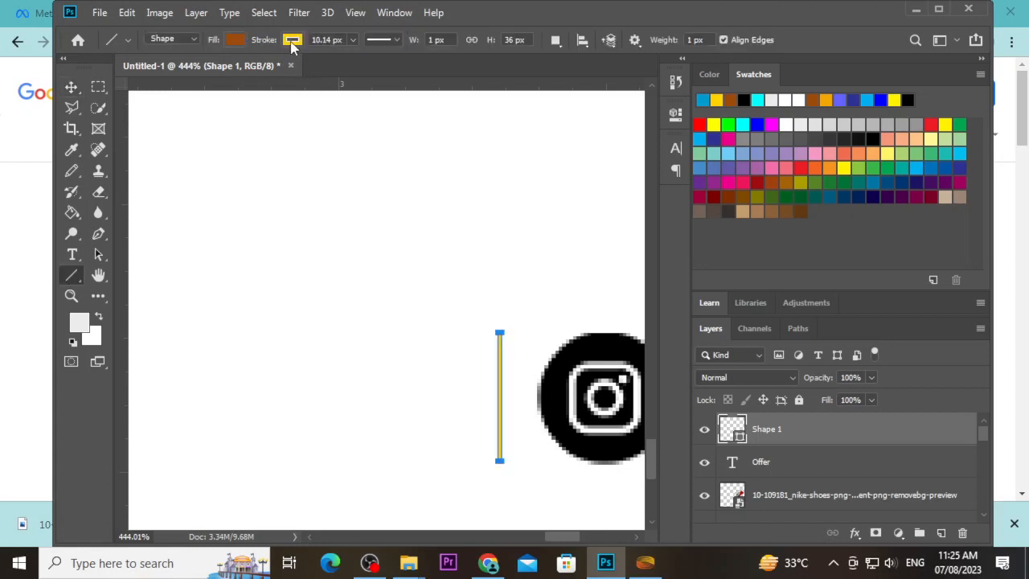
click(292, 42)
click(244, 123)
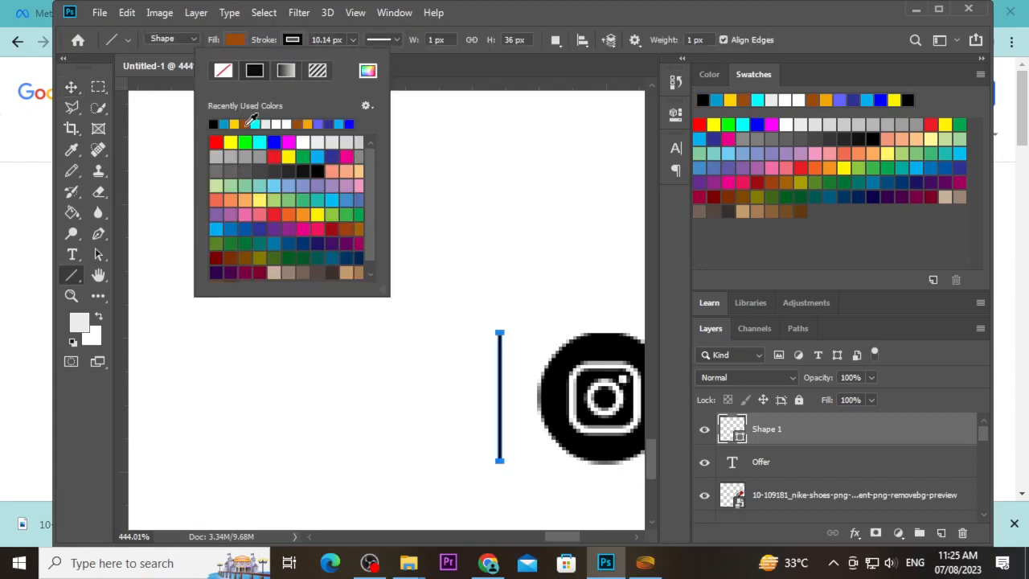
click(71, 87)
click(427, 402)
scroll(423, 390, down, 6)
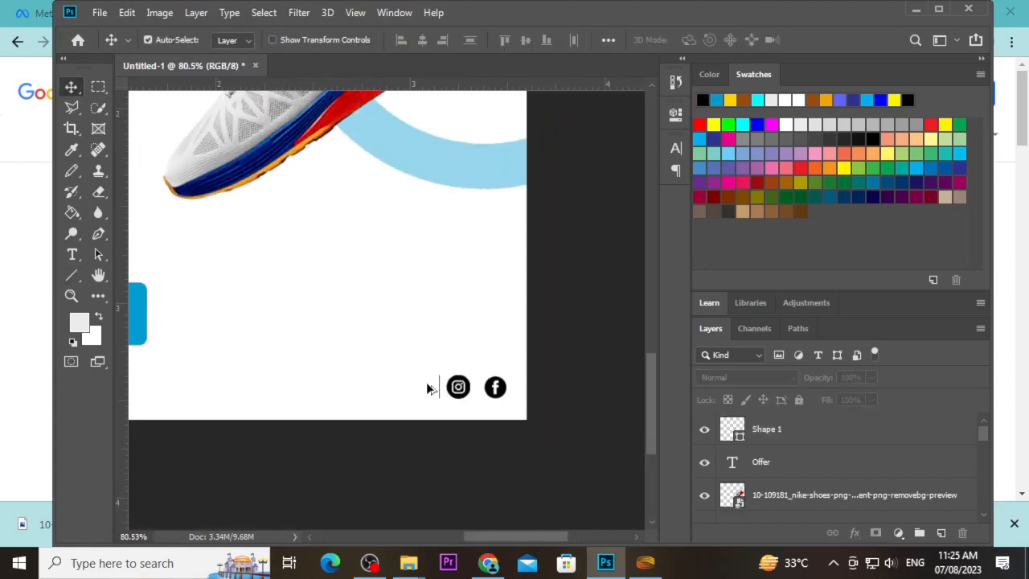
scroll(306, 305, up, 5)
scroll(338, 361, down, 4)
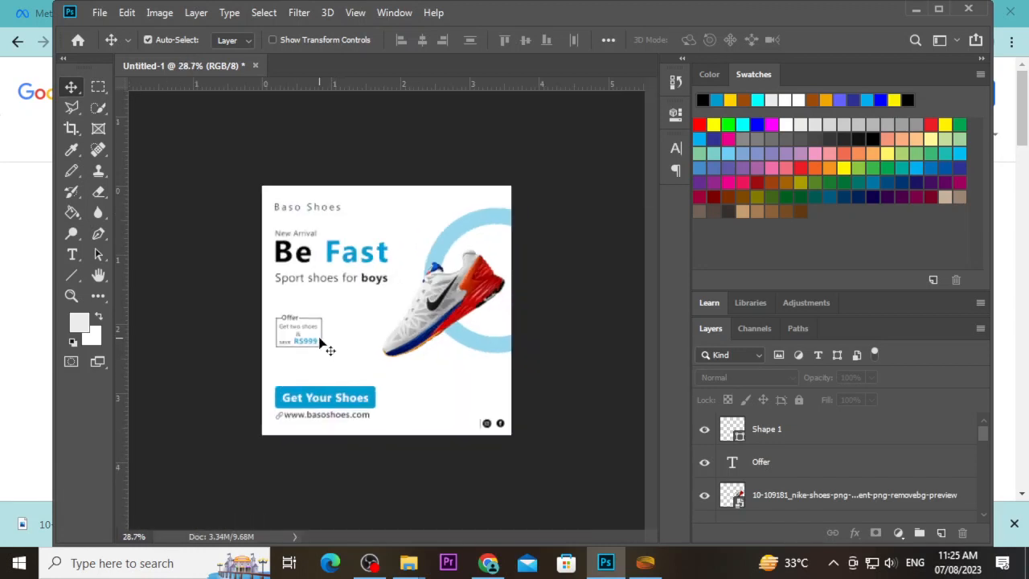
scroll(319, 342, up, 2)
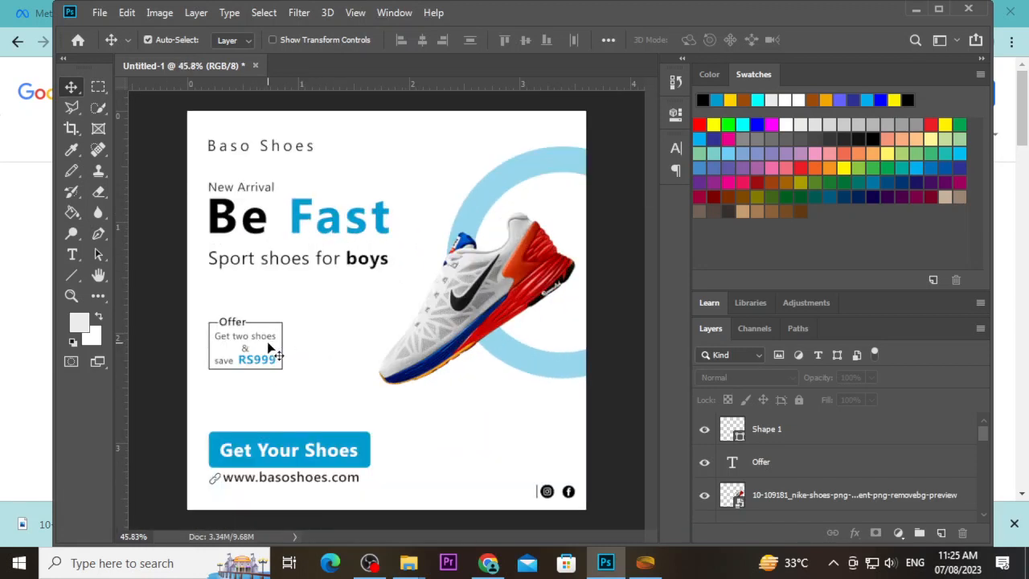
drag(265, 341, 504, 468)
double_click(491, 461)
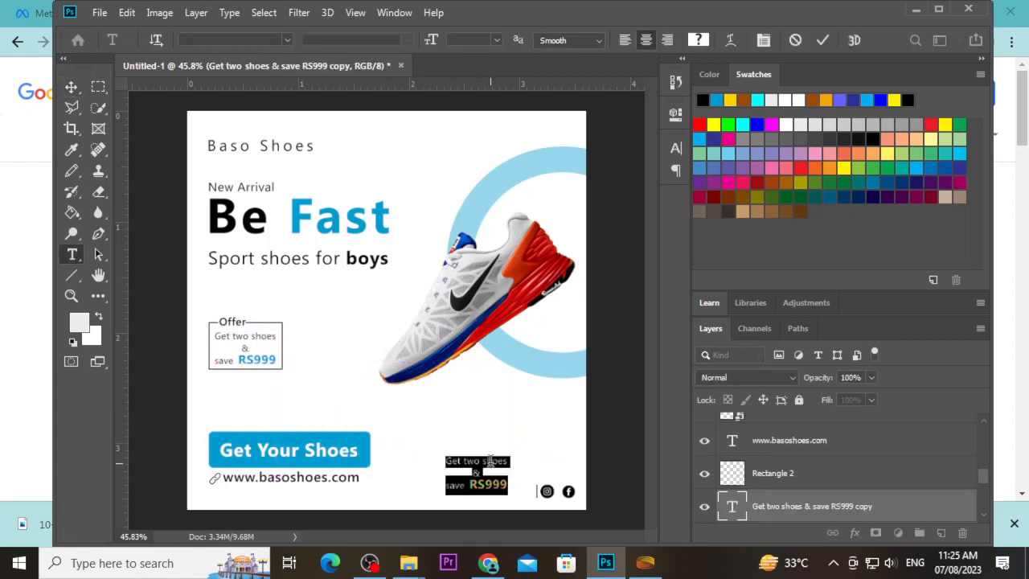
key(BackSpace)
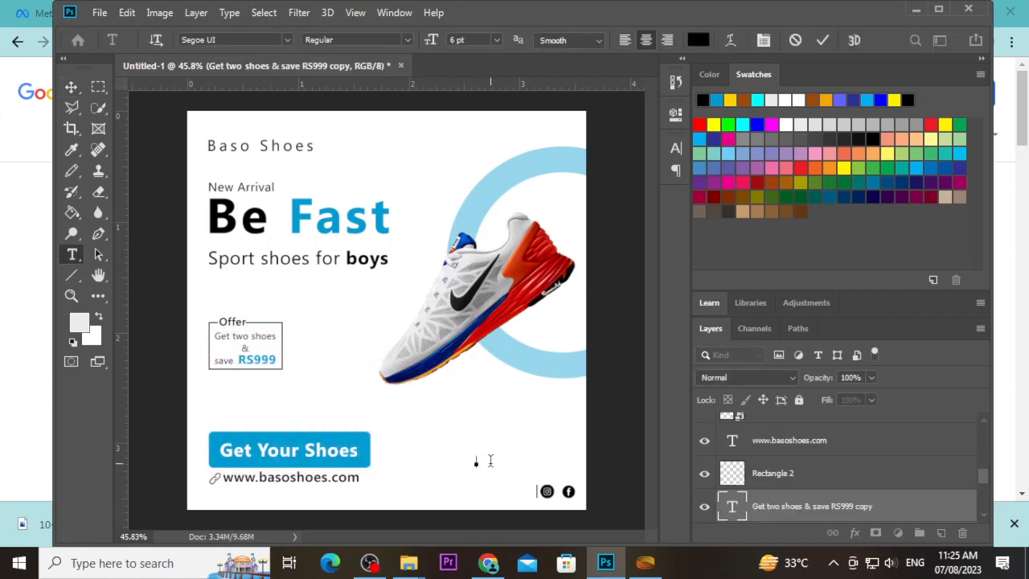
text(@basoshoes)
click(70, 87)
scroll(498, 449, up, 3)
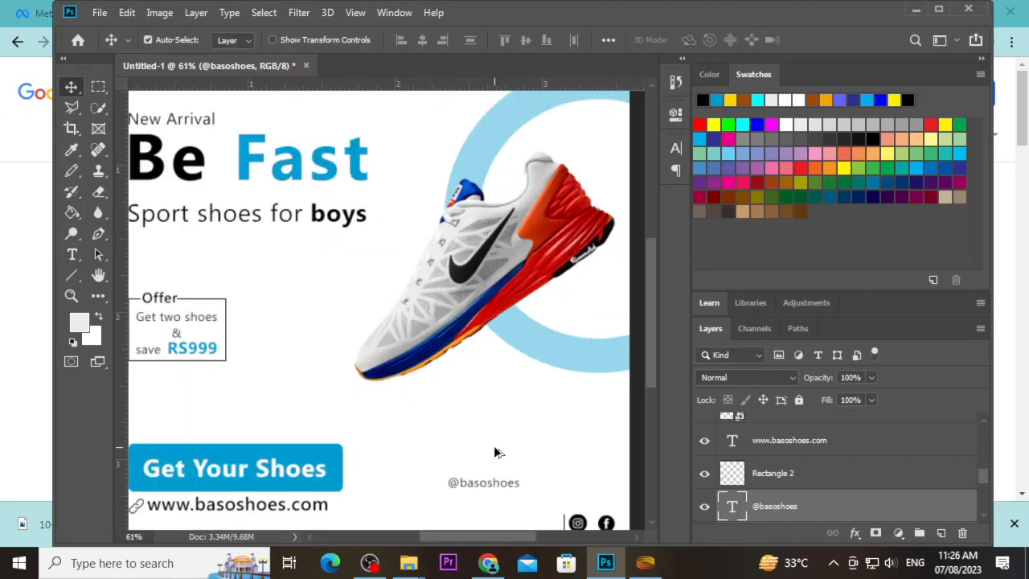
scroll(514, 441, down, 1)
drag(509, 416, 561, 446)
key(Left)
key(Left)
key(Left)
key(Left)
key(Left)
key(Left)
key(Left)
key(Left)
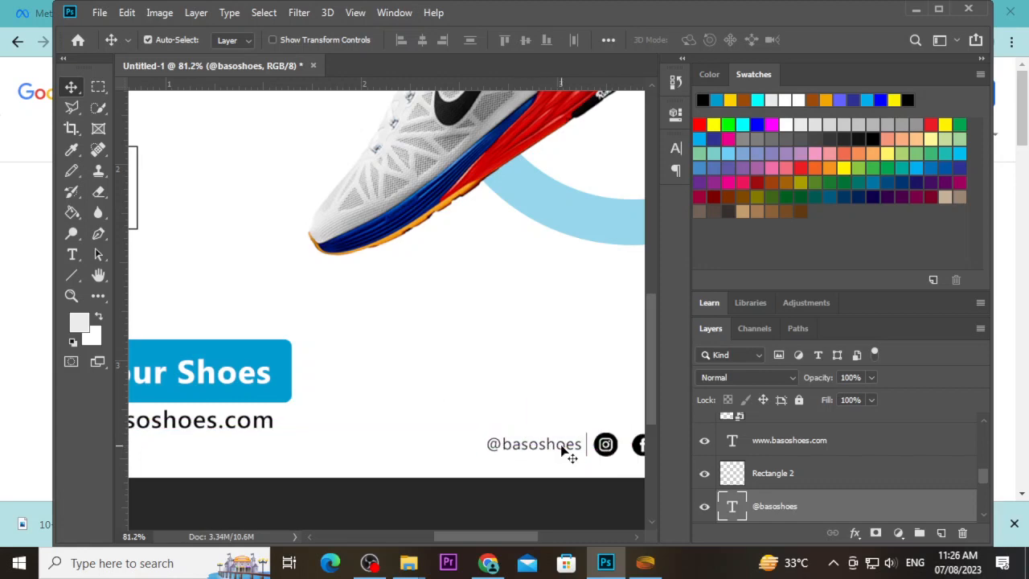
key(Right)
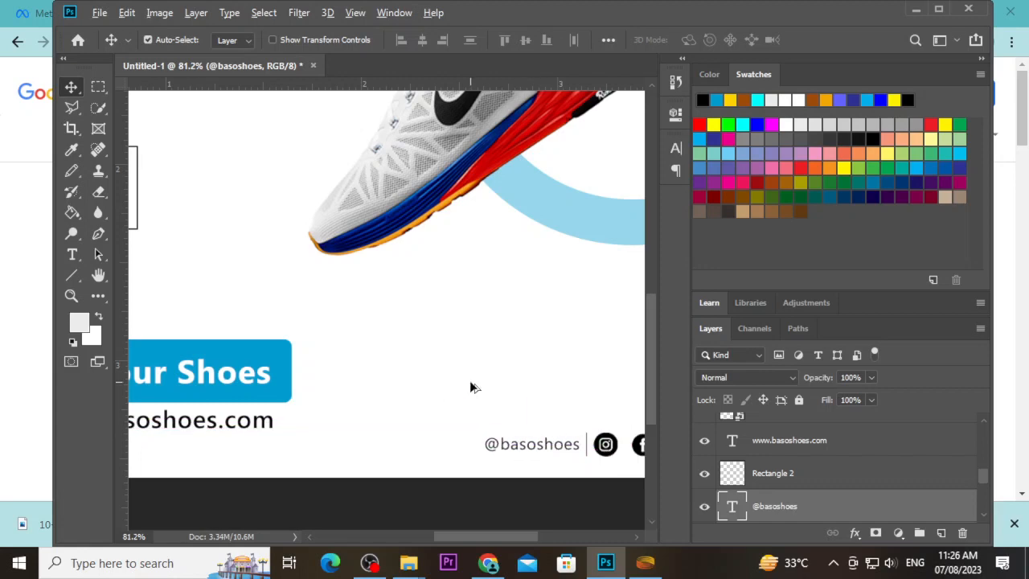
key(ctrl+0)
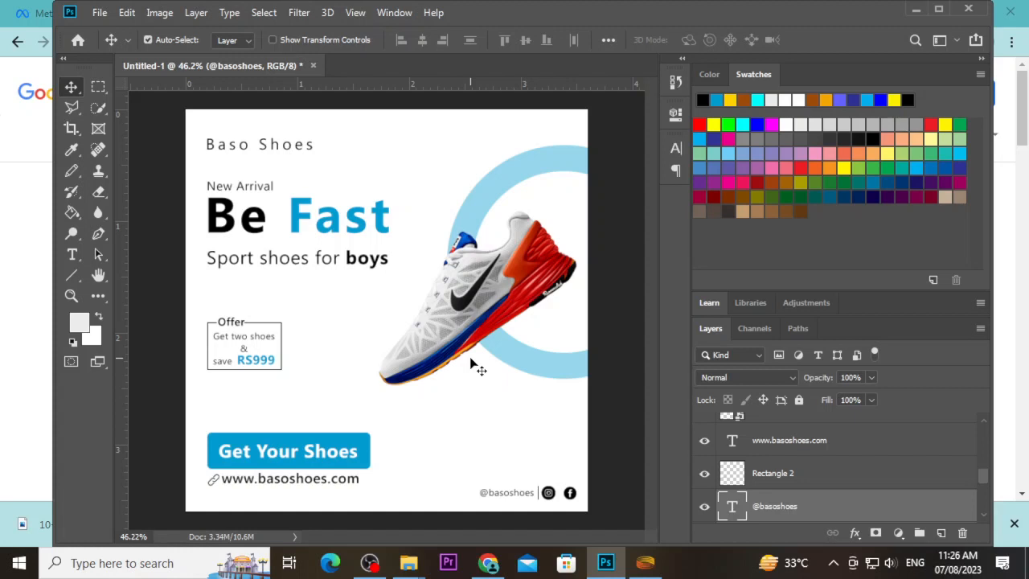
key(Tab)
key(ctrl+0)
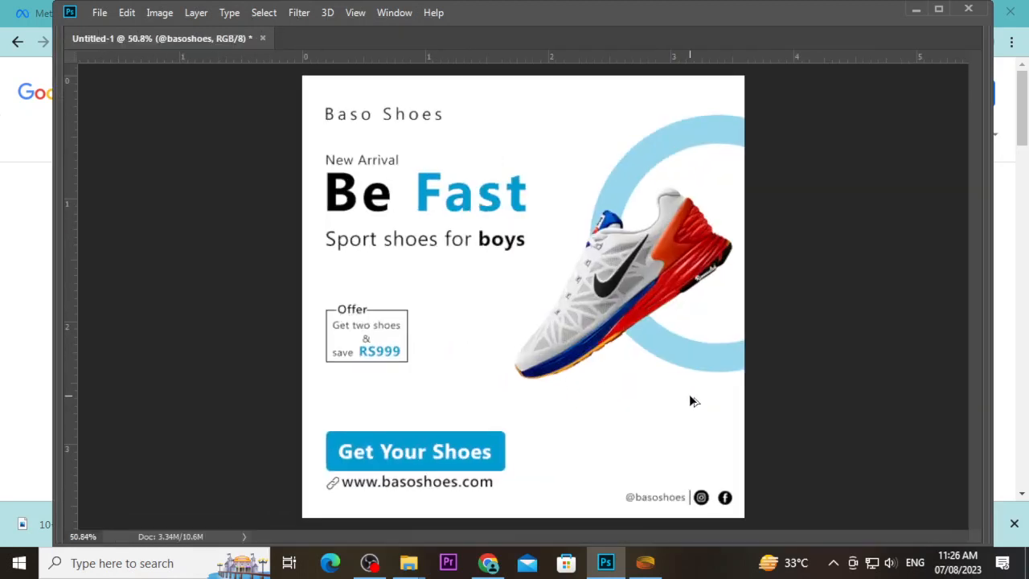
scroll(692, 394, up, 1)
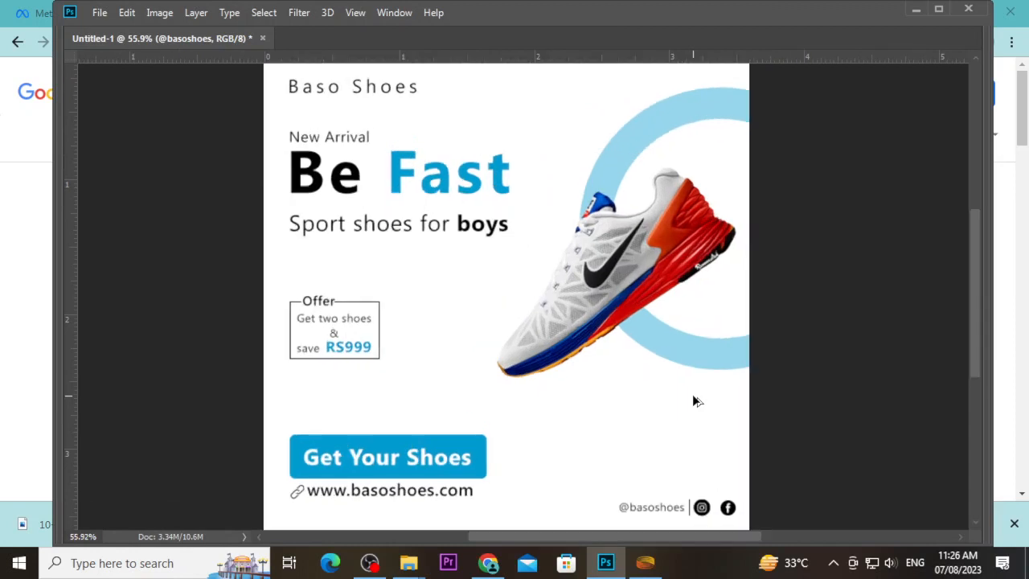
click(940, 10)
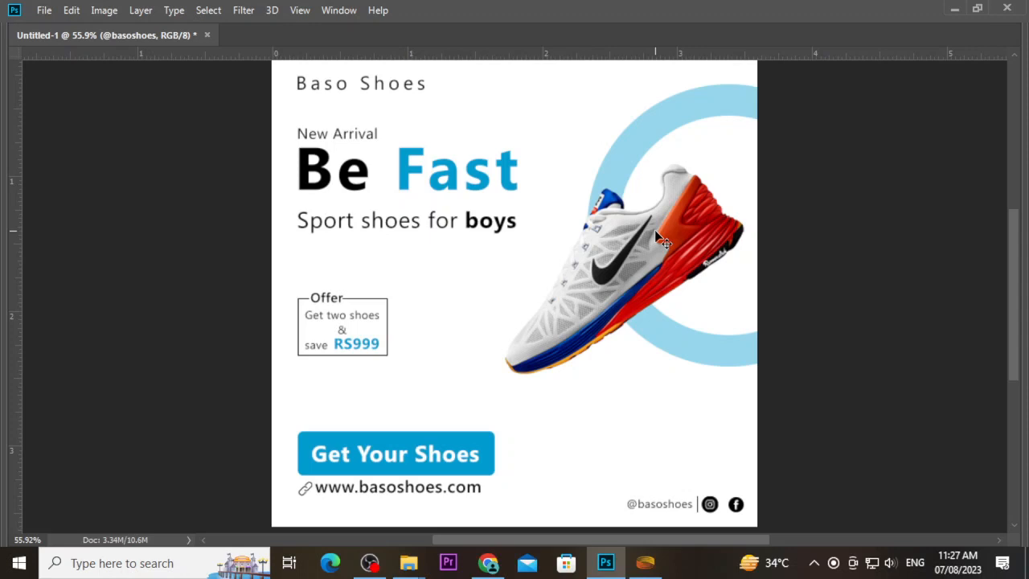
Step: Recolour the word 'Fast' in the headline to red #d92900 and copy that hex code for reuse
key(Tab)
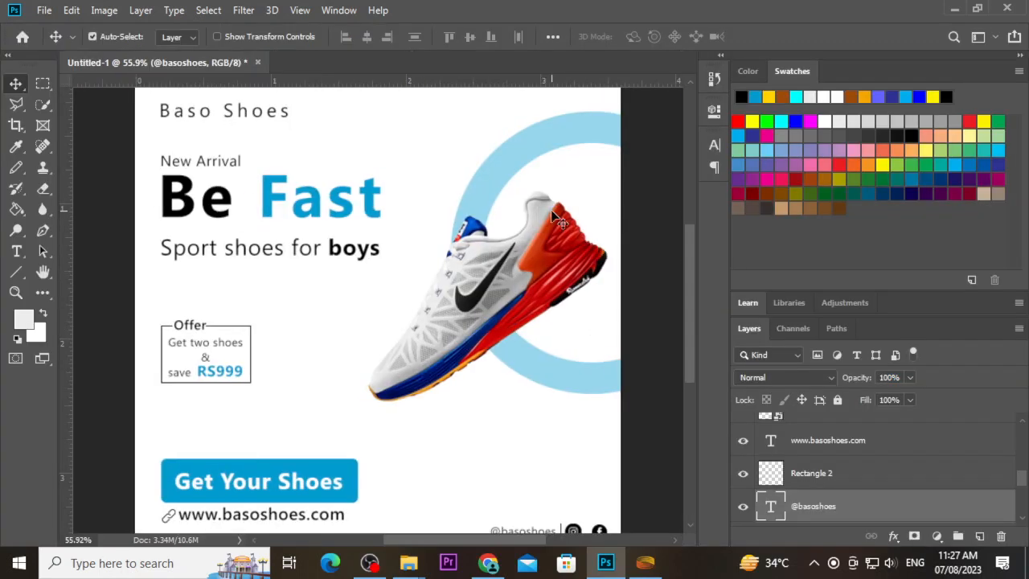
double_click(361, 201)
double_click(359, 201)
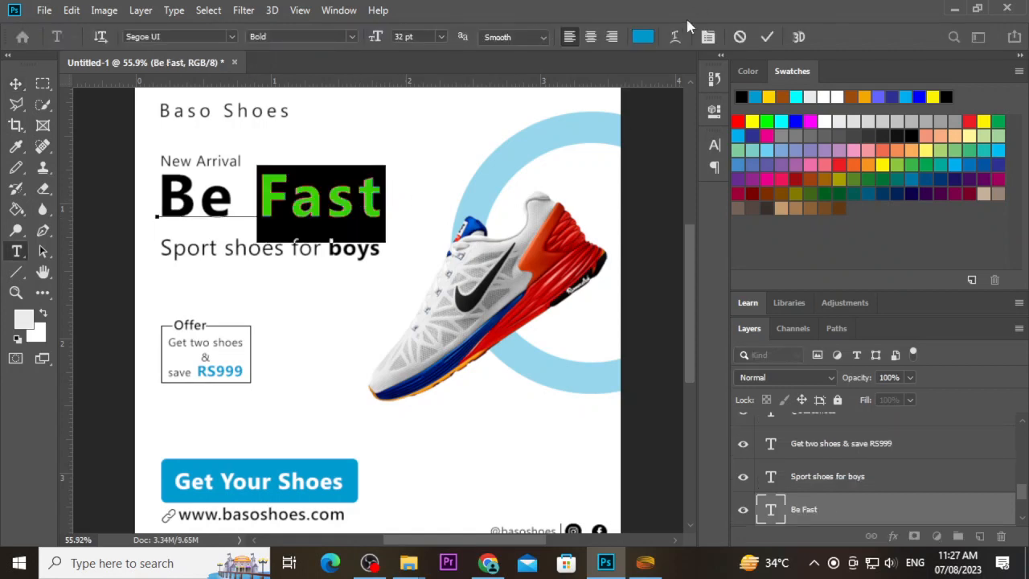
click(643, 37)
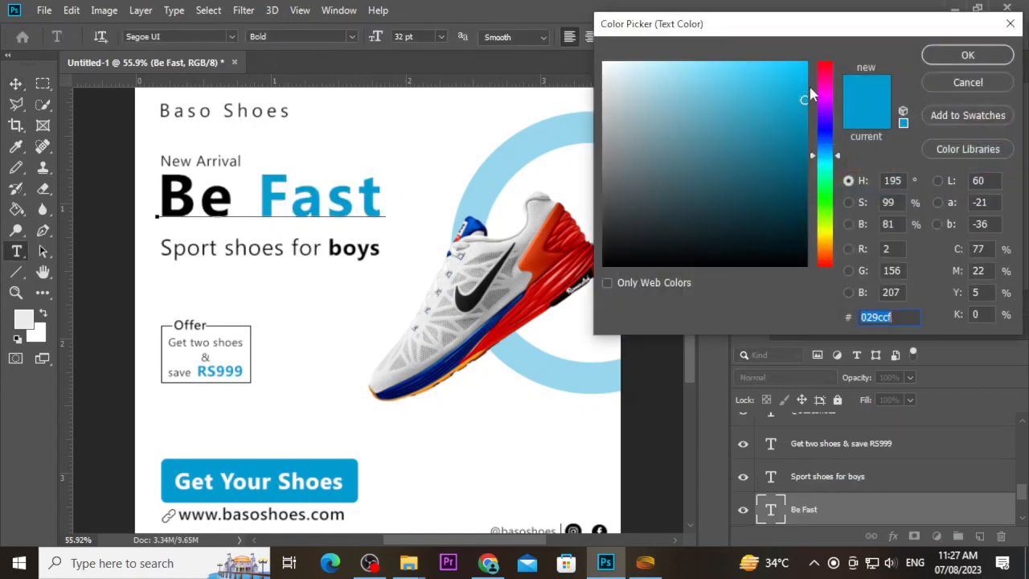
drag(831, 245, 831, 266)
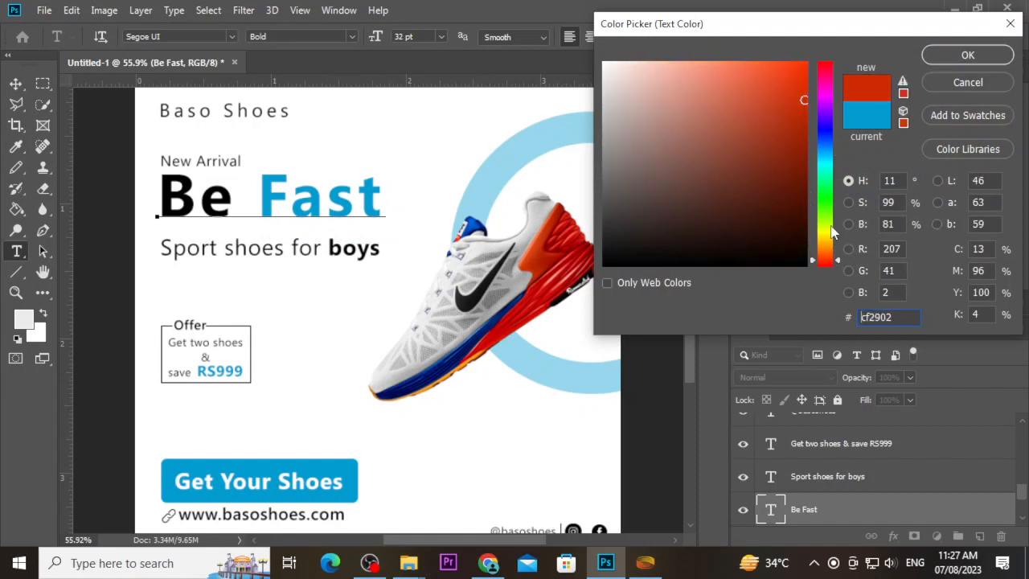
mouse_move(802, 77)
mouse_down()
mouse_move(813, 105)
mouse_move(813, 93)
mouse_up()
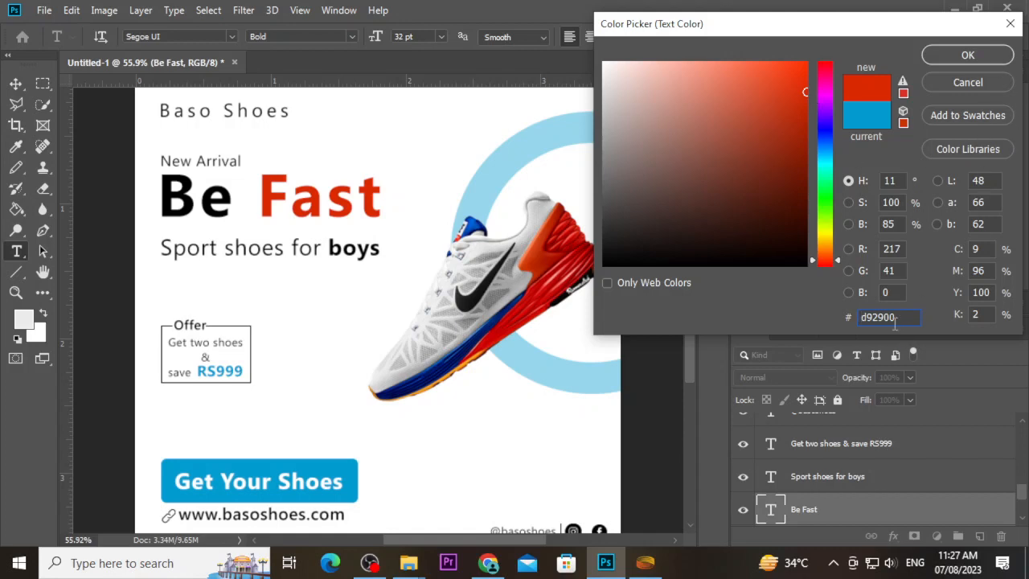
double_click(891, 319)
key(ctrl+c)
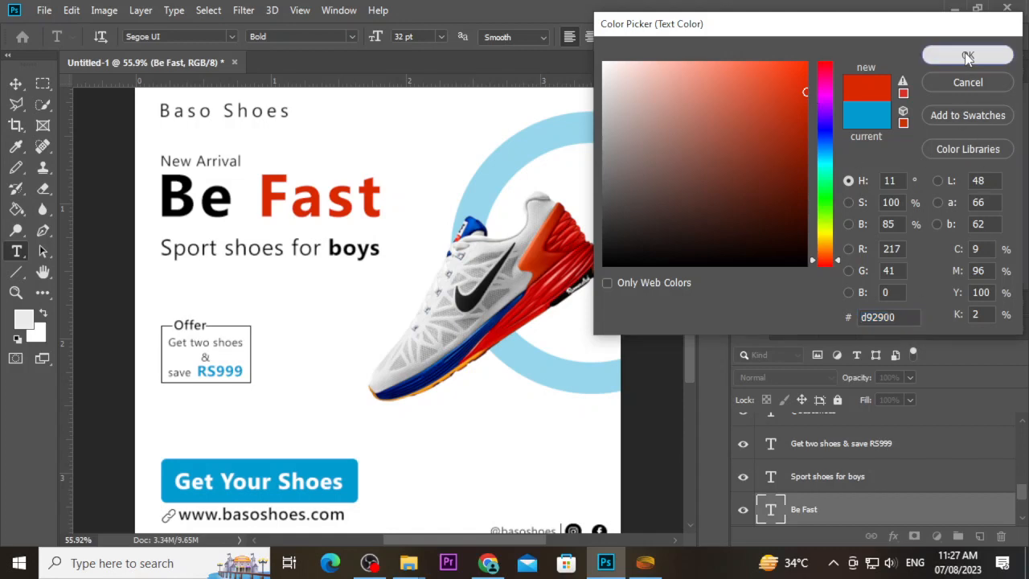
click(968, 63)
click(347, 212)
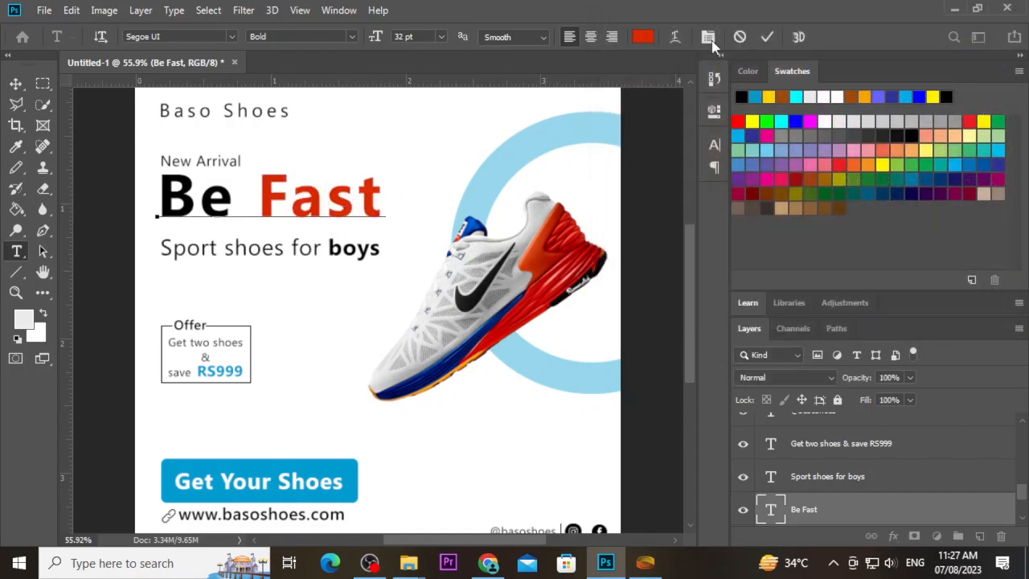
click(767, 36)
Step: Change the fill of the rectangle behind 'Get Your Shoes' to #d92900
key(v)
click(357, 480)
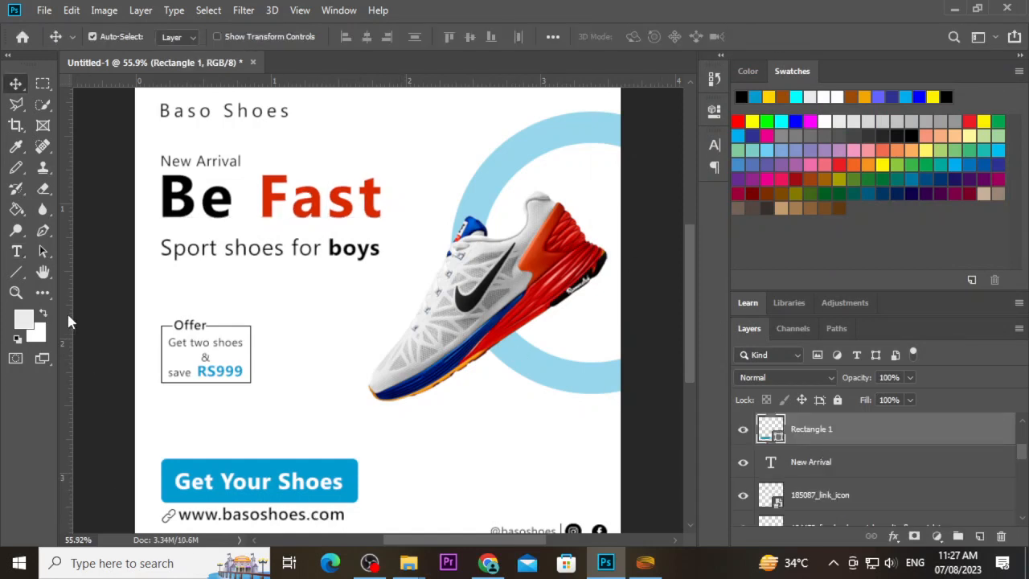
click(22, 267)
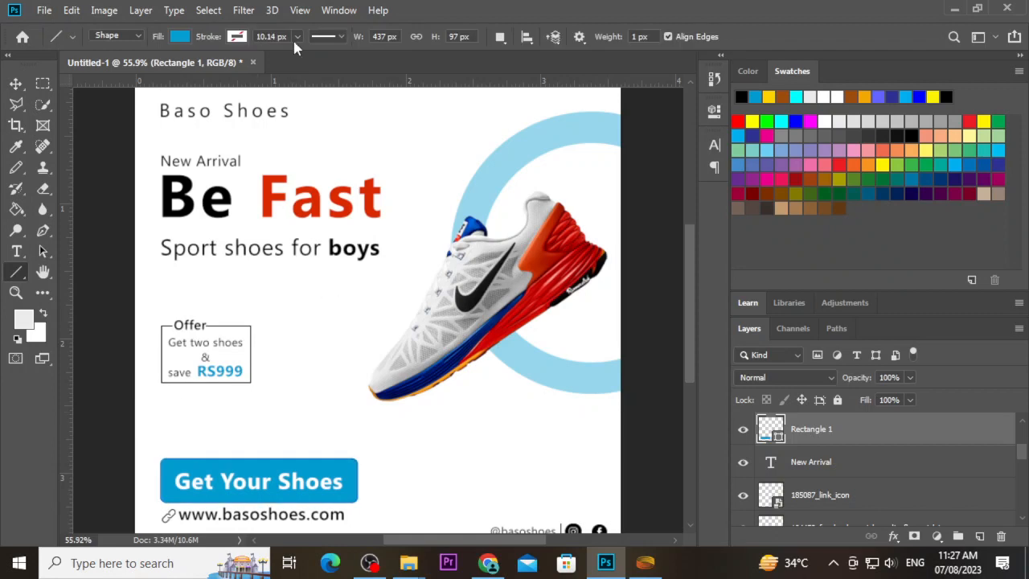
click(180, 37)
click(255, 66)
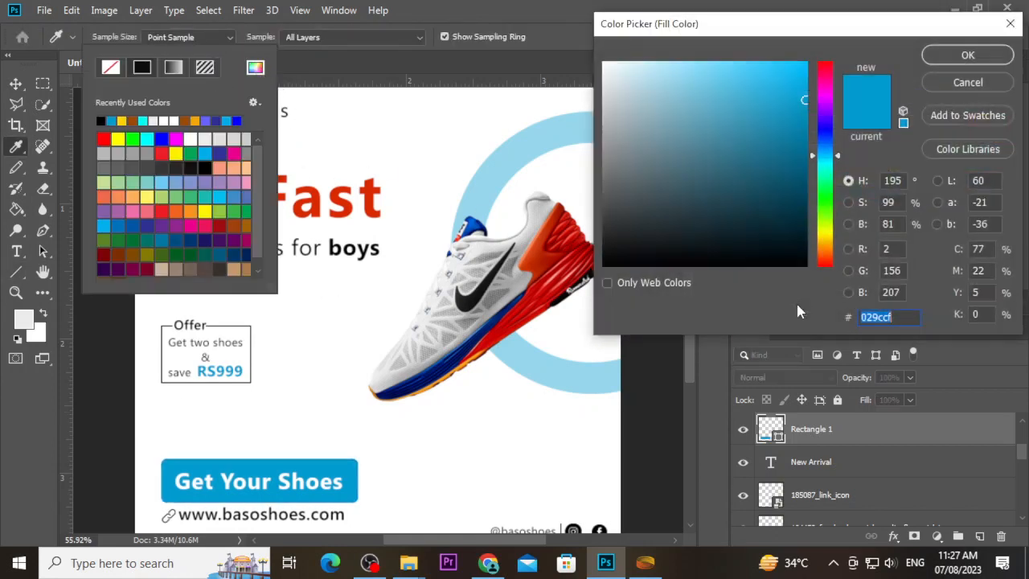
text(d92900)
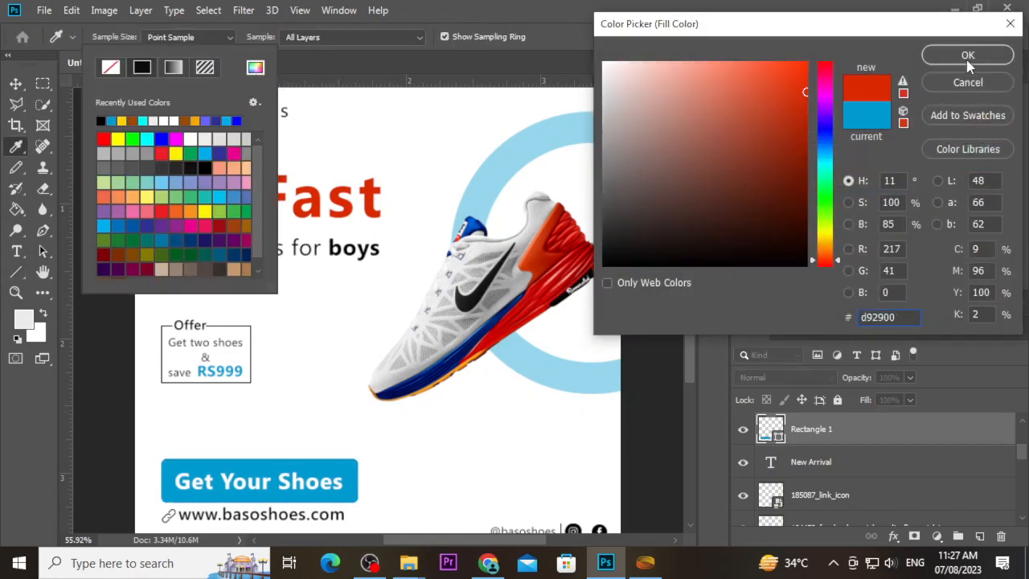
click(969, 66)
click(22, 90)
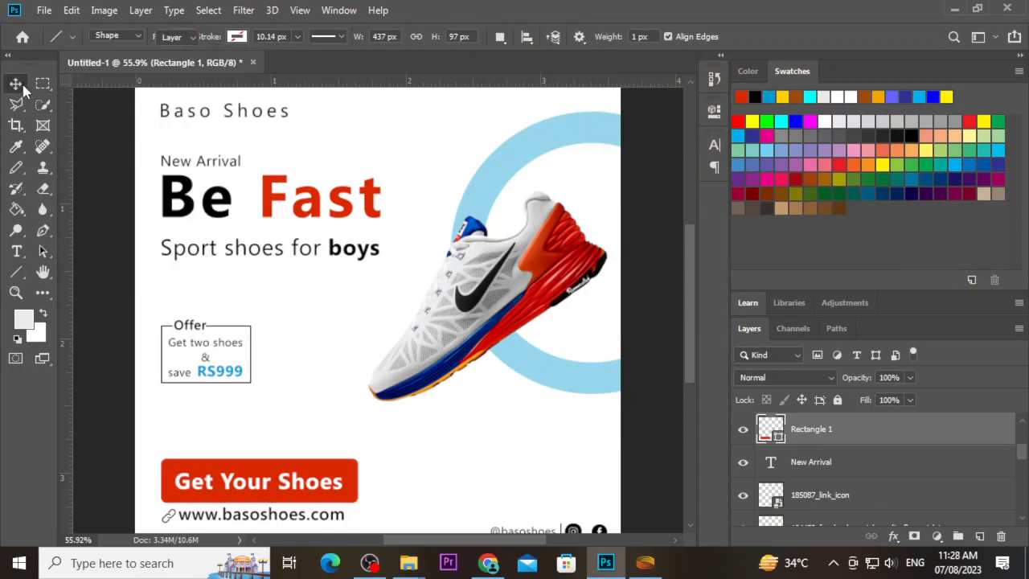
Step: Recolour only the 'RS999' price in the offer text to #d92900
click(195, 393)
scroll(198, 373, up, 3)
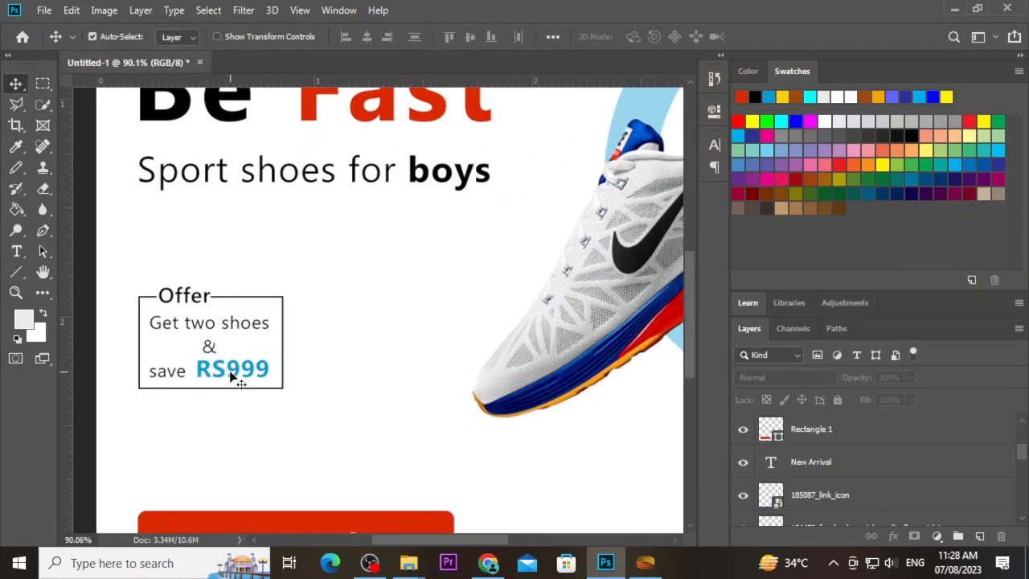
click(234, 380)
double_click(233, 374)
click(241, 372)
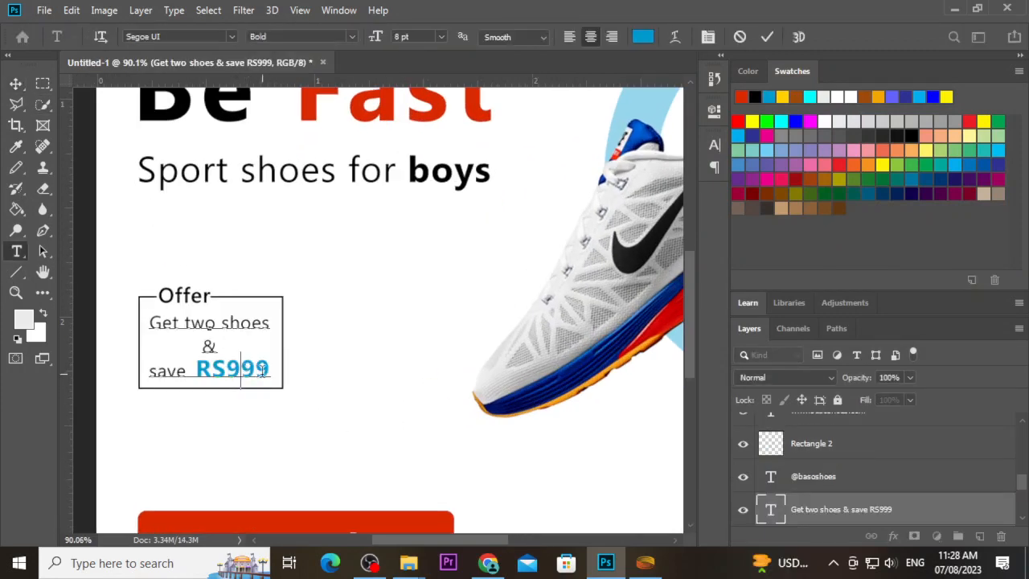
drag(262, 369, 196, 370)
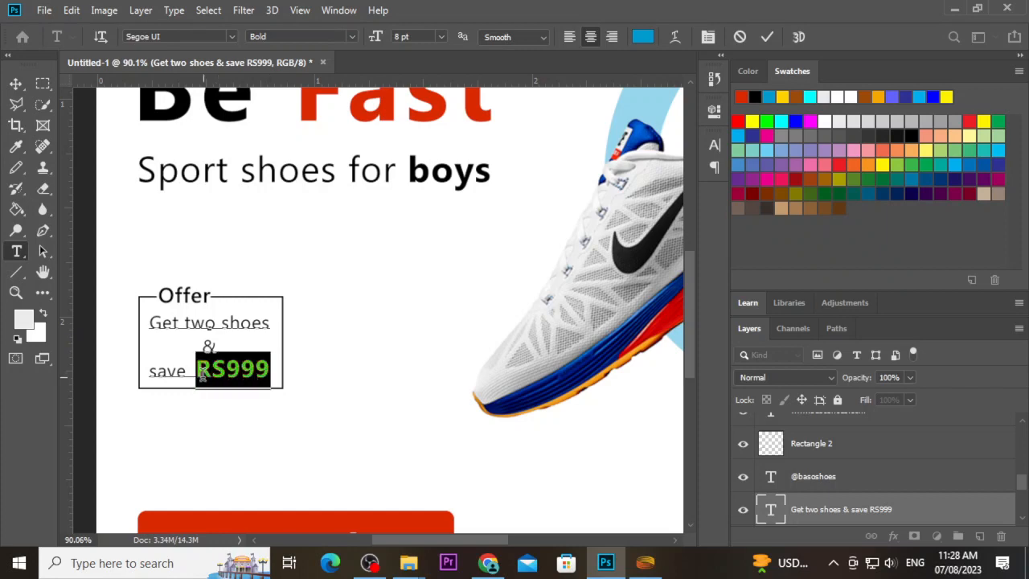
click(641, 37)
key(ctrl+v)
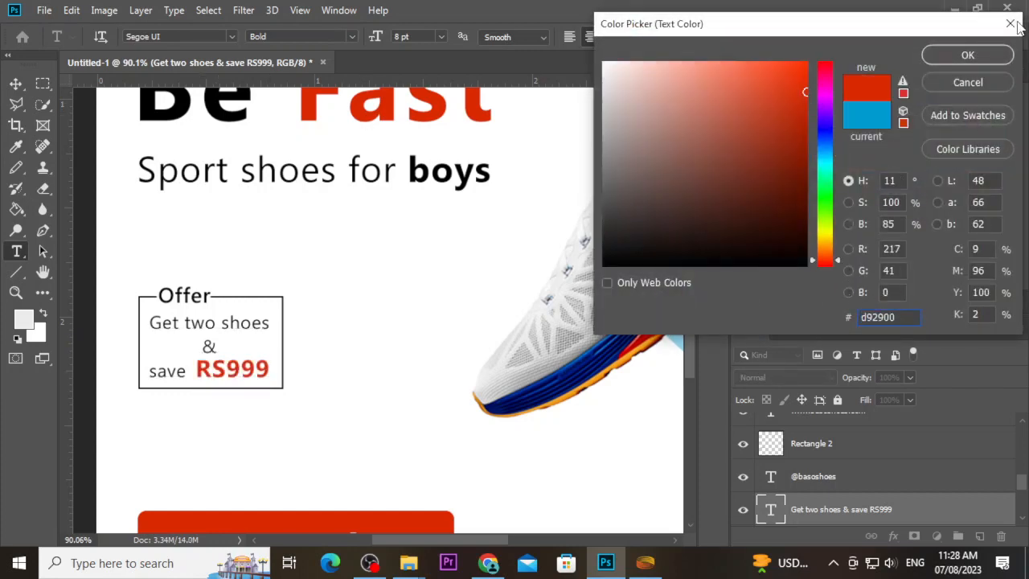
click(958, 57)
click(16, 83)
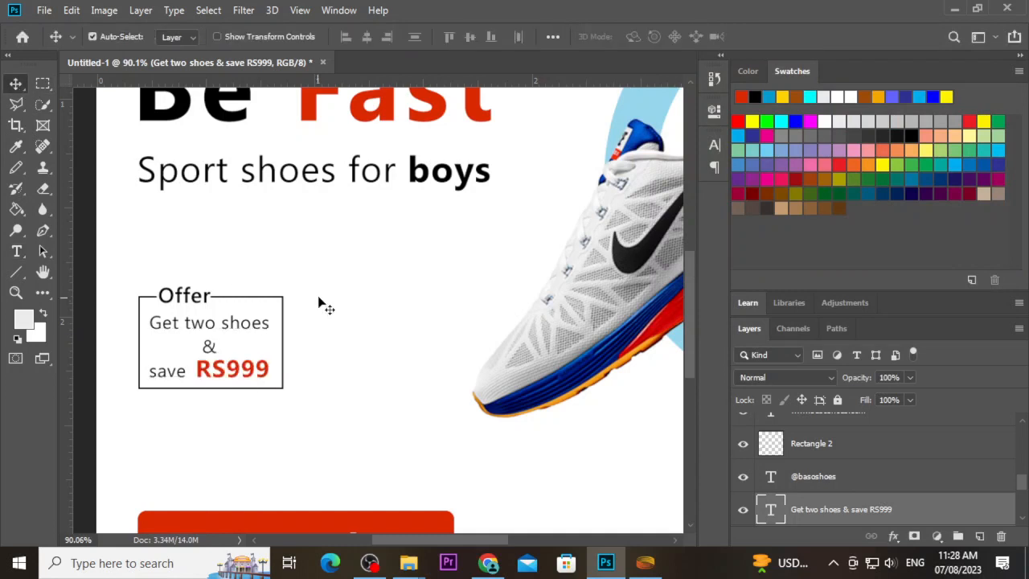
Step: Change the stroke colour of the ring behind the shoe to #d92900
key(ctrl+0)
click(643, 344)
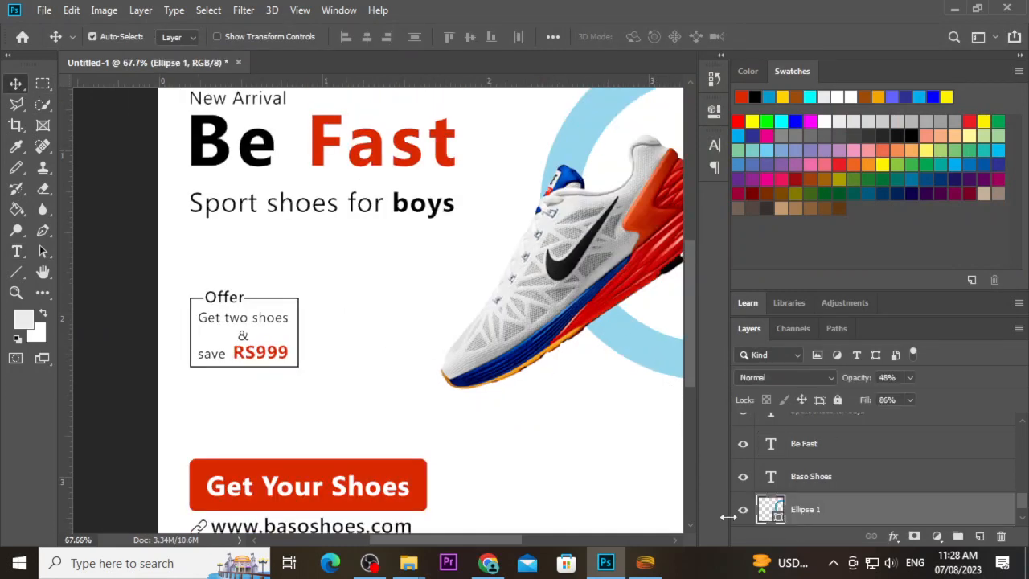
click(17, 272)
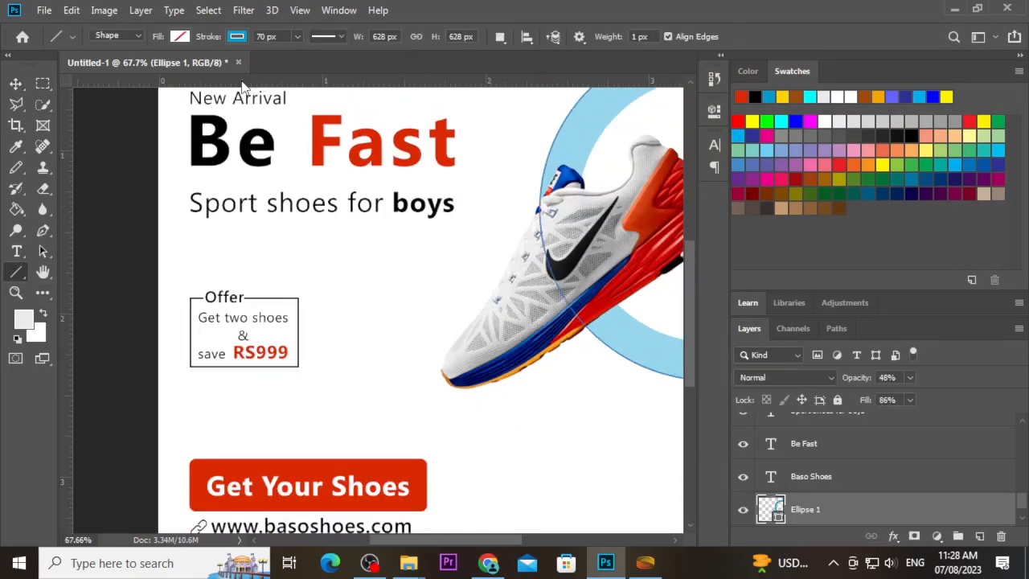
click(237, 37)
click(312, 66)
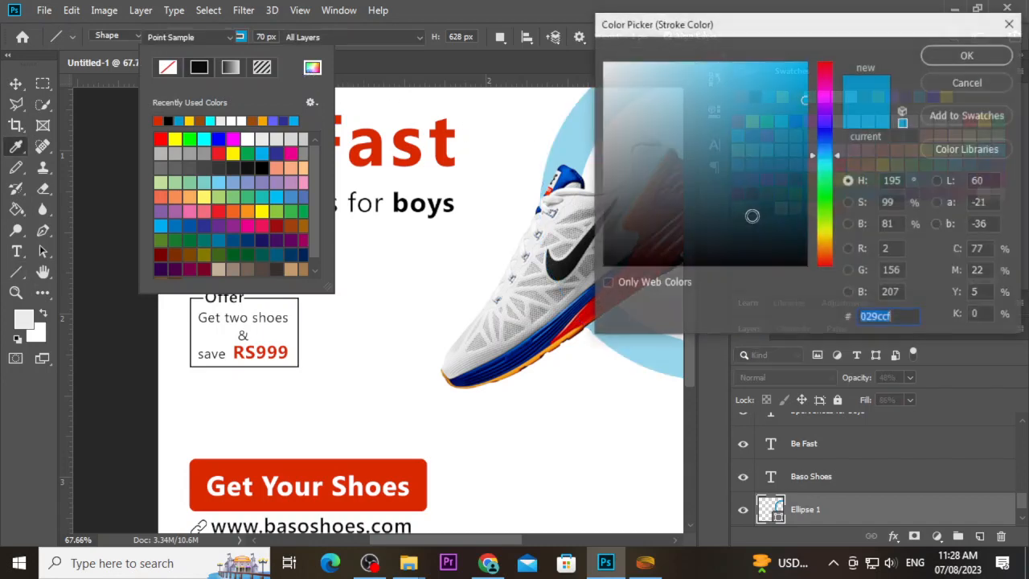
key(ctrl+v)
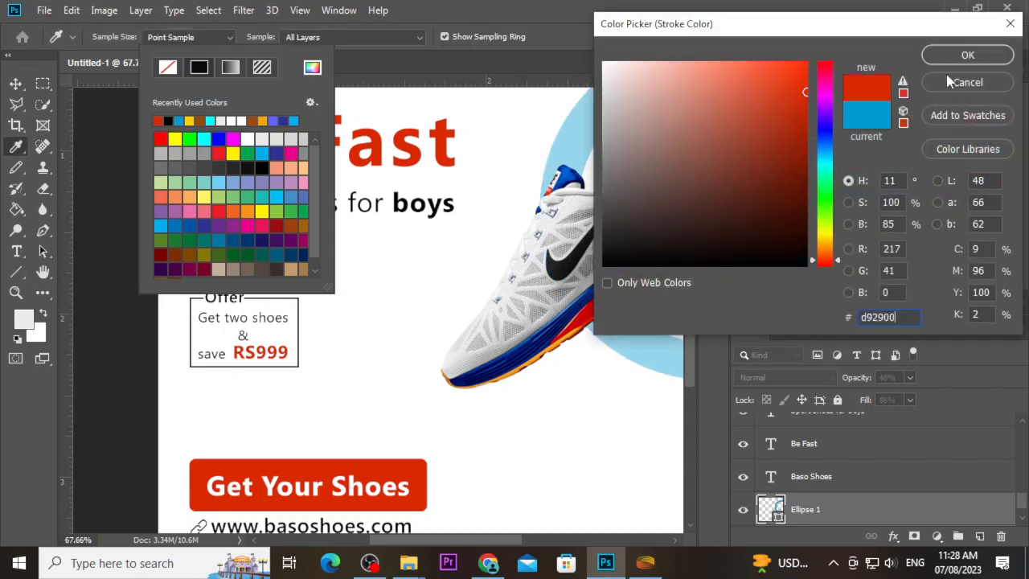
click(960, 56)
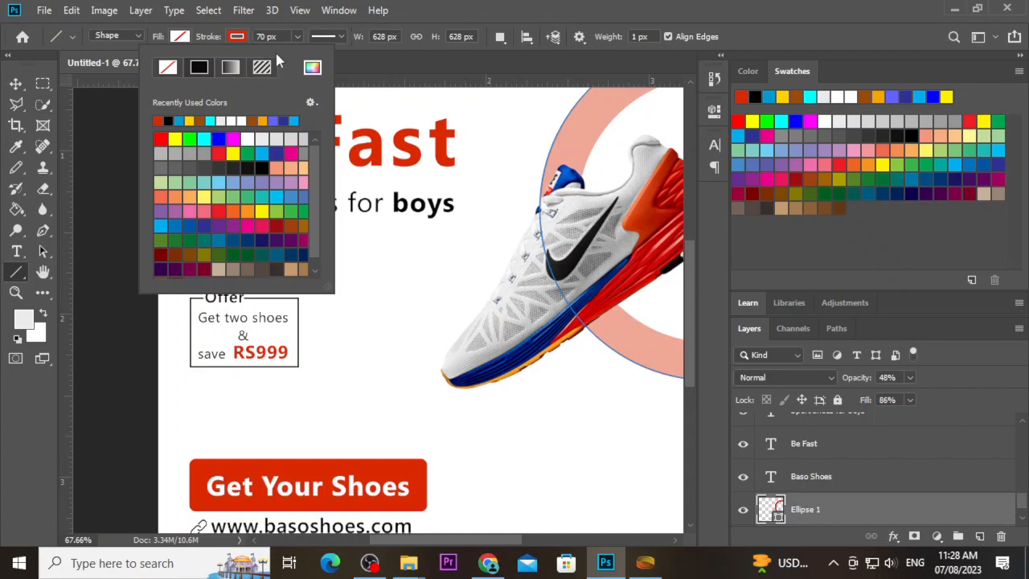
click(16, 84)
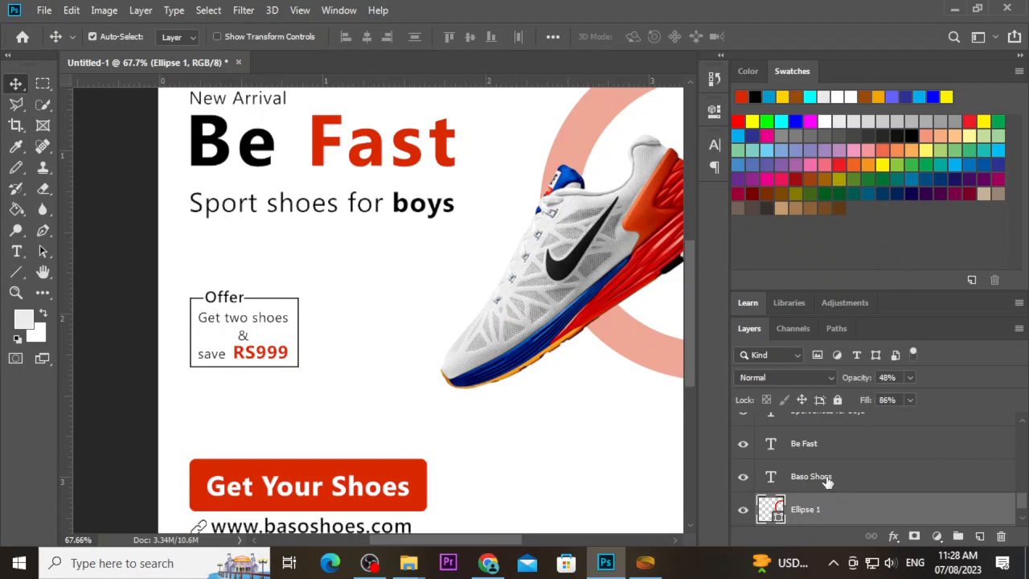
Step: Raise the ring layer's opacity for a stronger red, deselect it and preview the whole poster without panels
mouse_move(853, 383)
mouse_down()
mouse_move(865, 383)
mouse_move(869, 403)
mouse_move(871, 378)
mouse_up()
click(556, 387)
key(Tab)
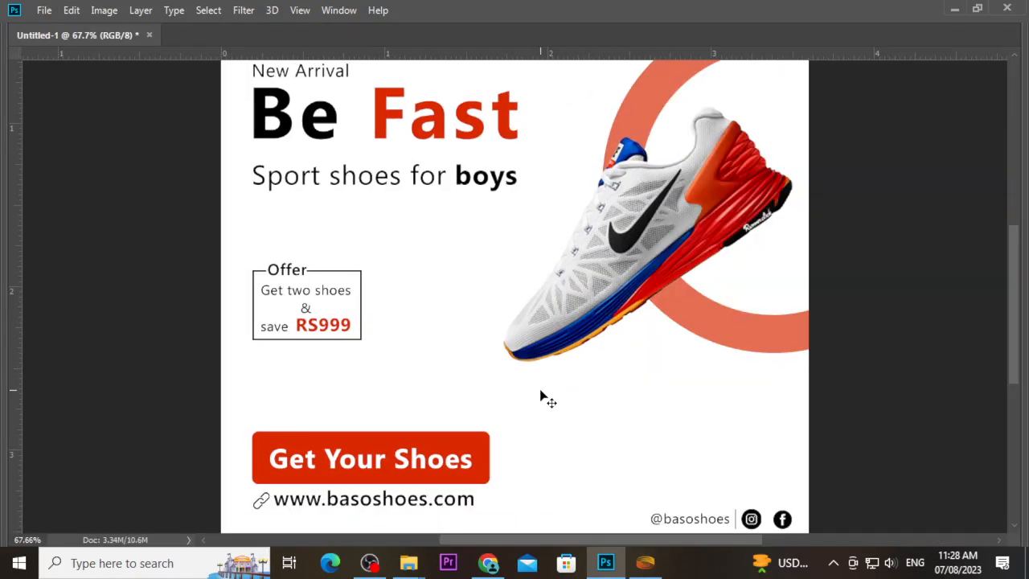
key(ctrl+0)
scroll(541, 395, down, 1)
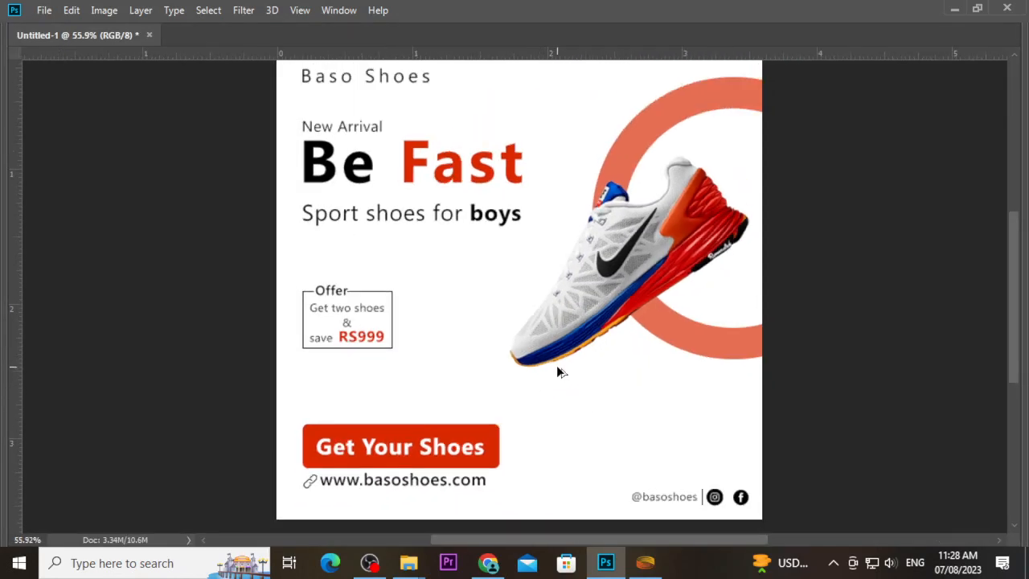
scroll(560, 371, down, 1)
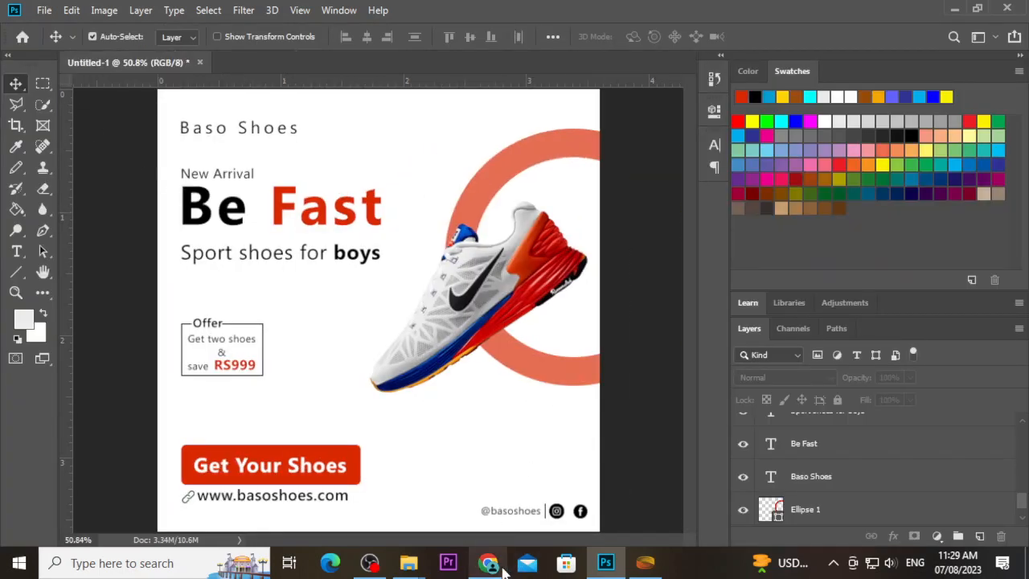
Step: Switch to Chrome, search Google Images for 'nike shoes human blood' and enlarge the BBC shoe picture
click(500, 567)
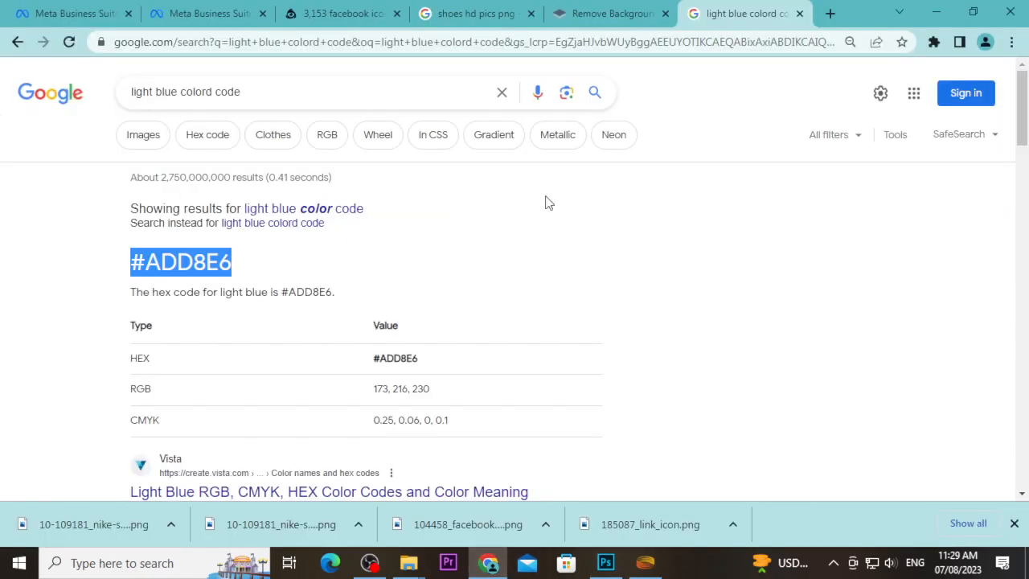
click(831, 16)
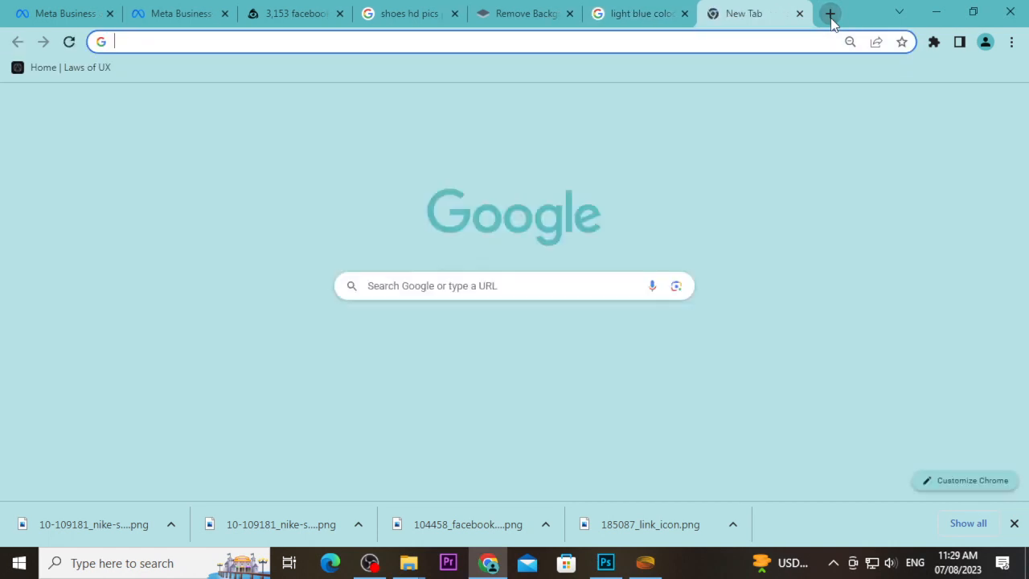
text(nike)
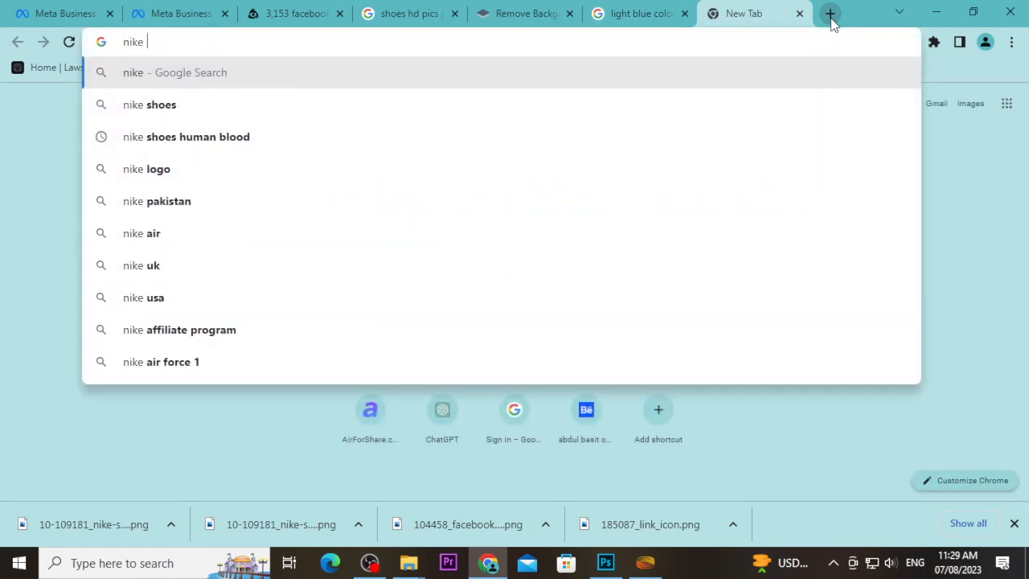
key(Down)
key(Down)
key(Return)
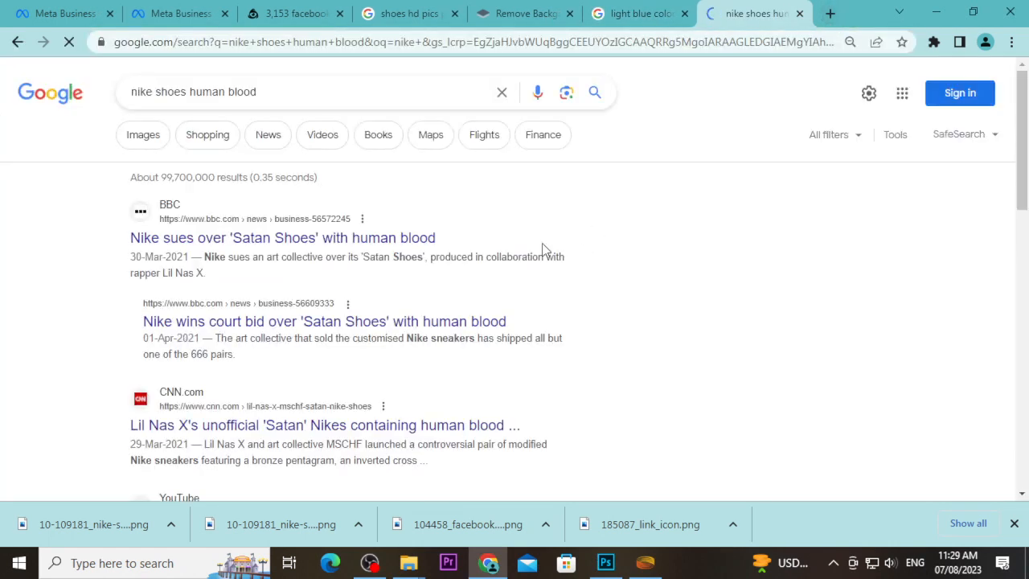
click(143, 134)
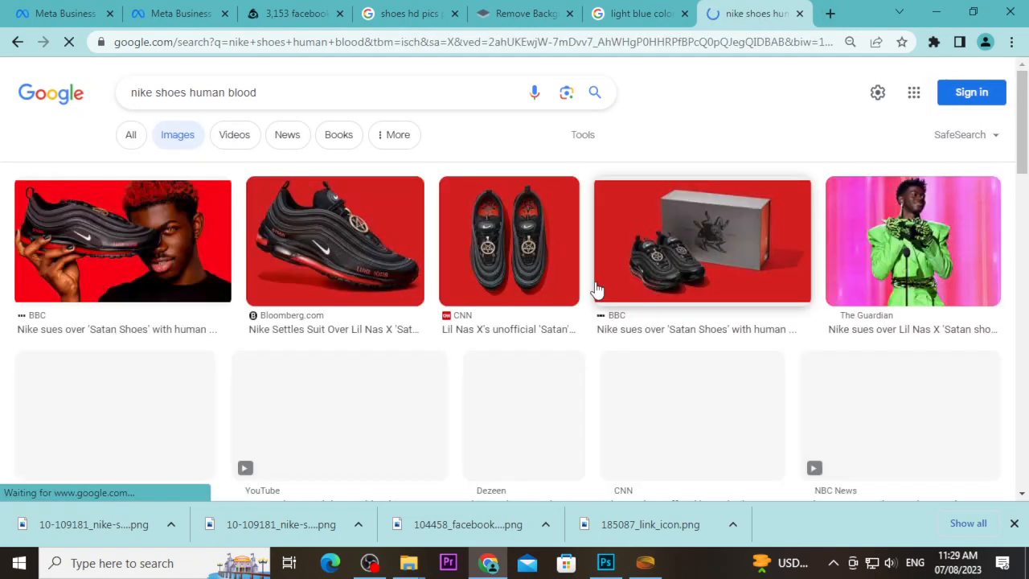
click(195, 247)
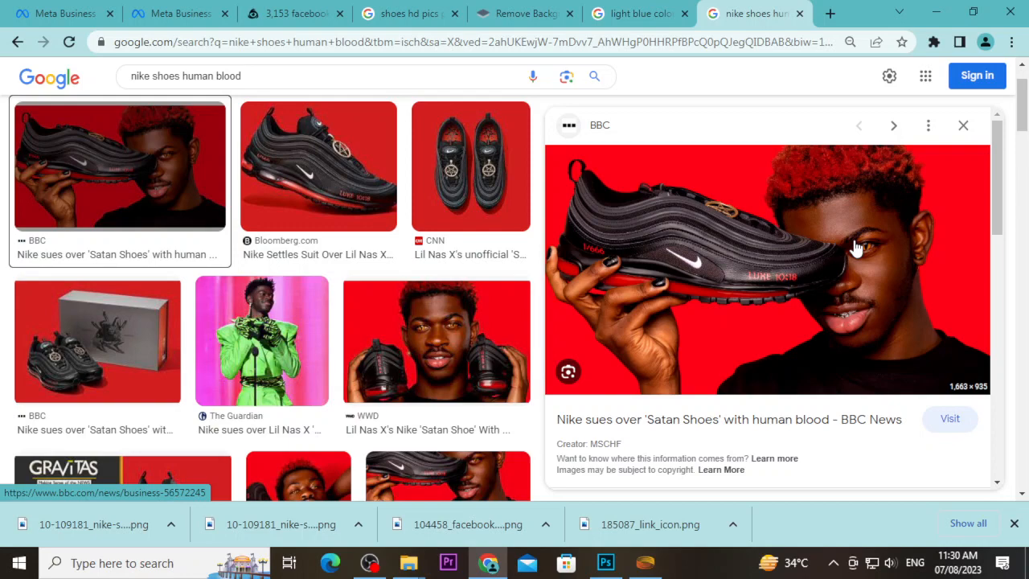
click(153, 14)
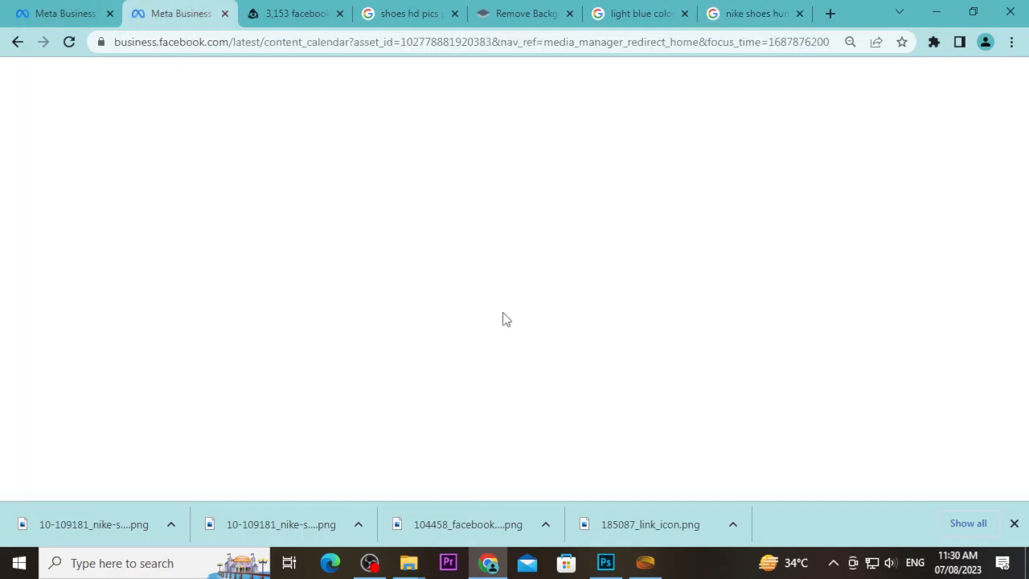
click(607, 555)
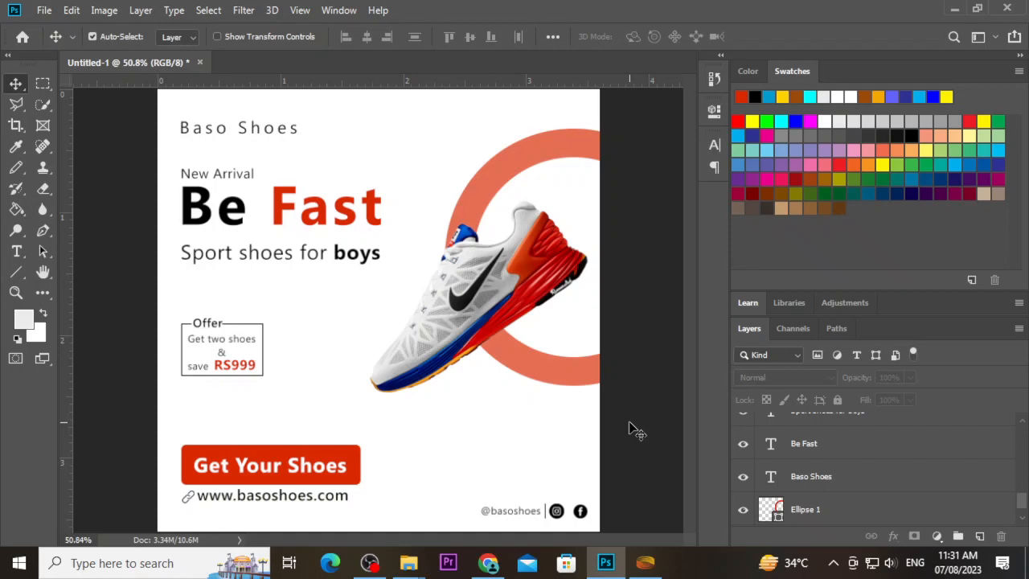
click(368, 565)
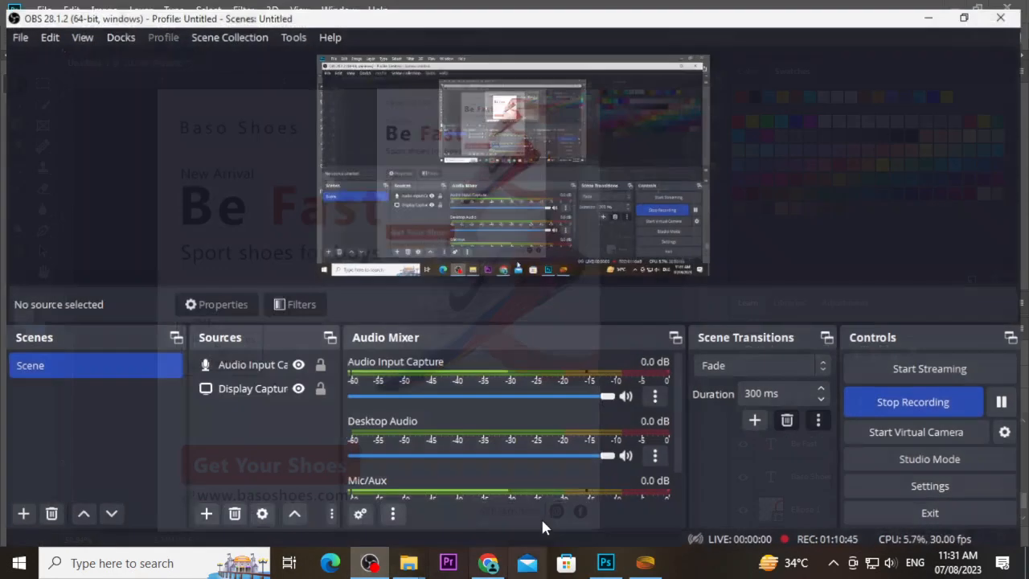